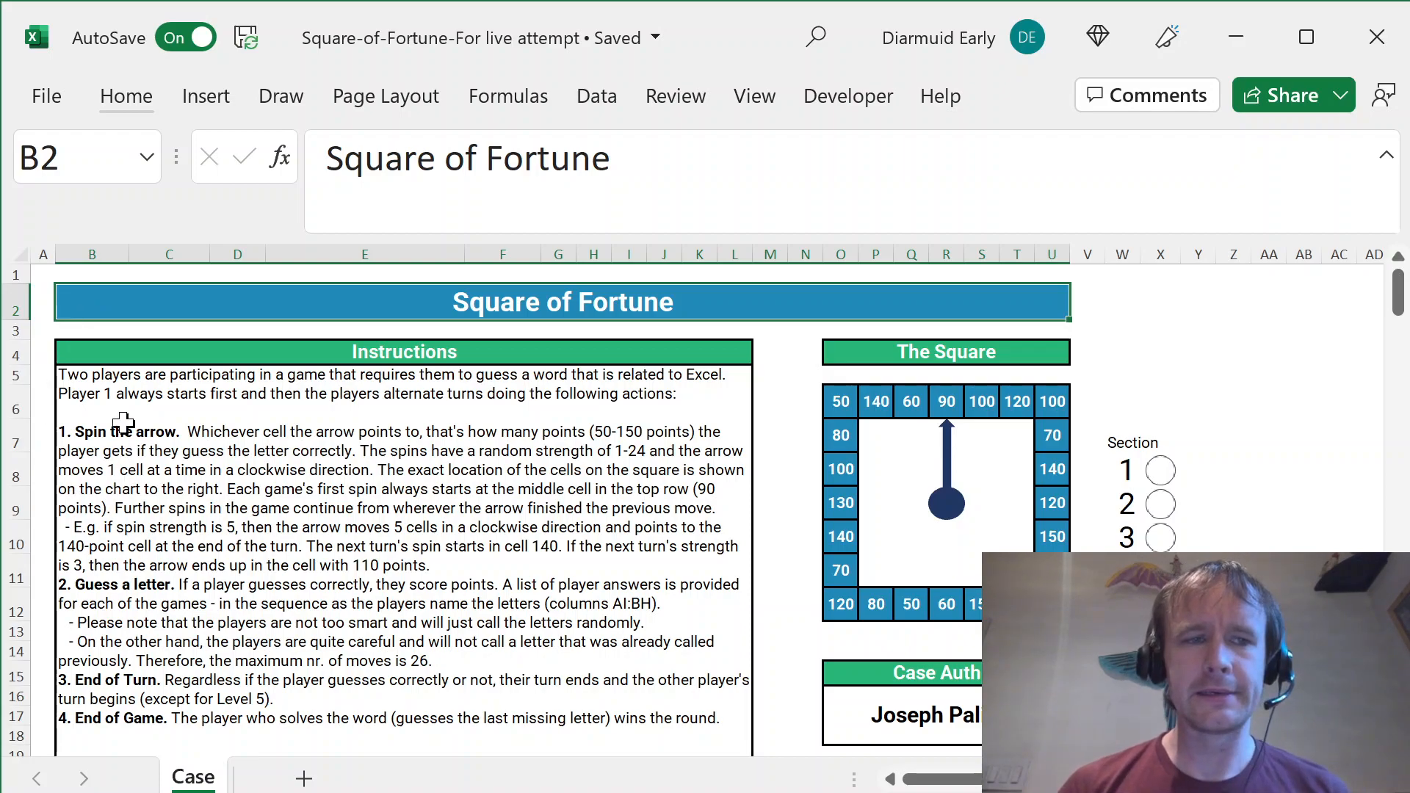
- Read the Square of Fortune instructions and survey the Level 1 and Level 2 question tables below them
left_click(44, 353)
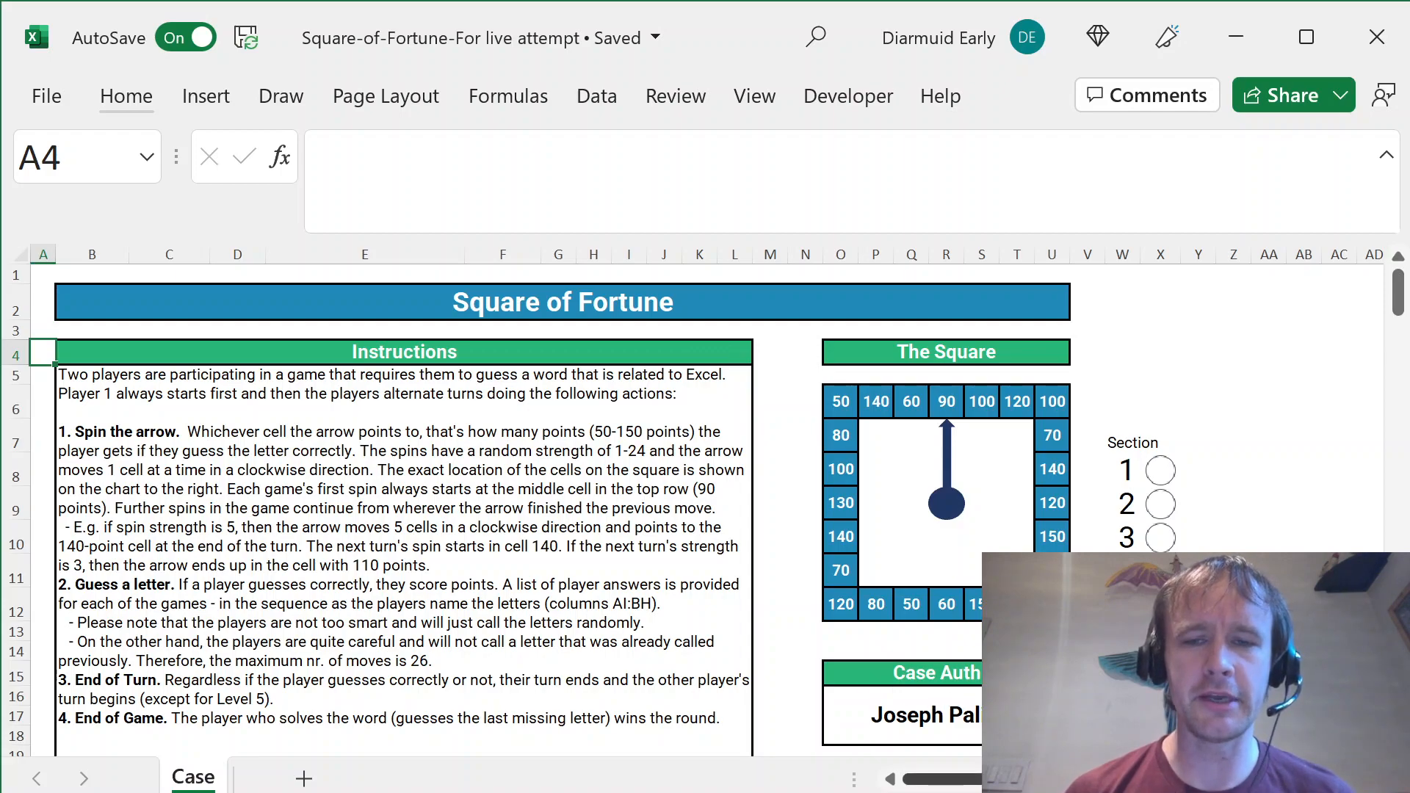
scroll(720, 639, "right", 3)
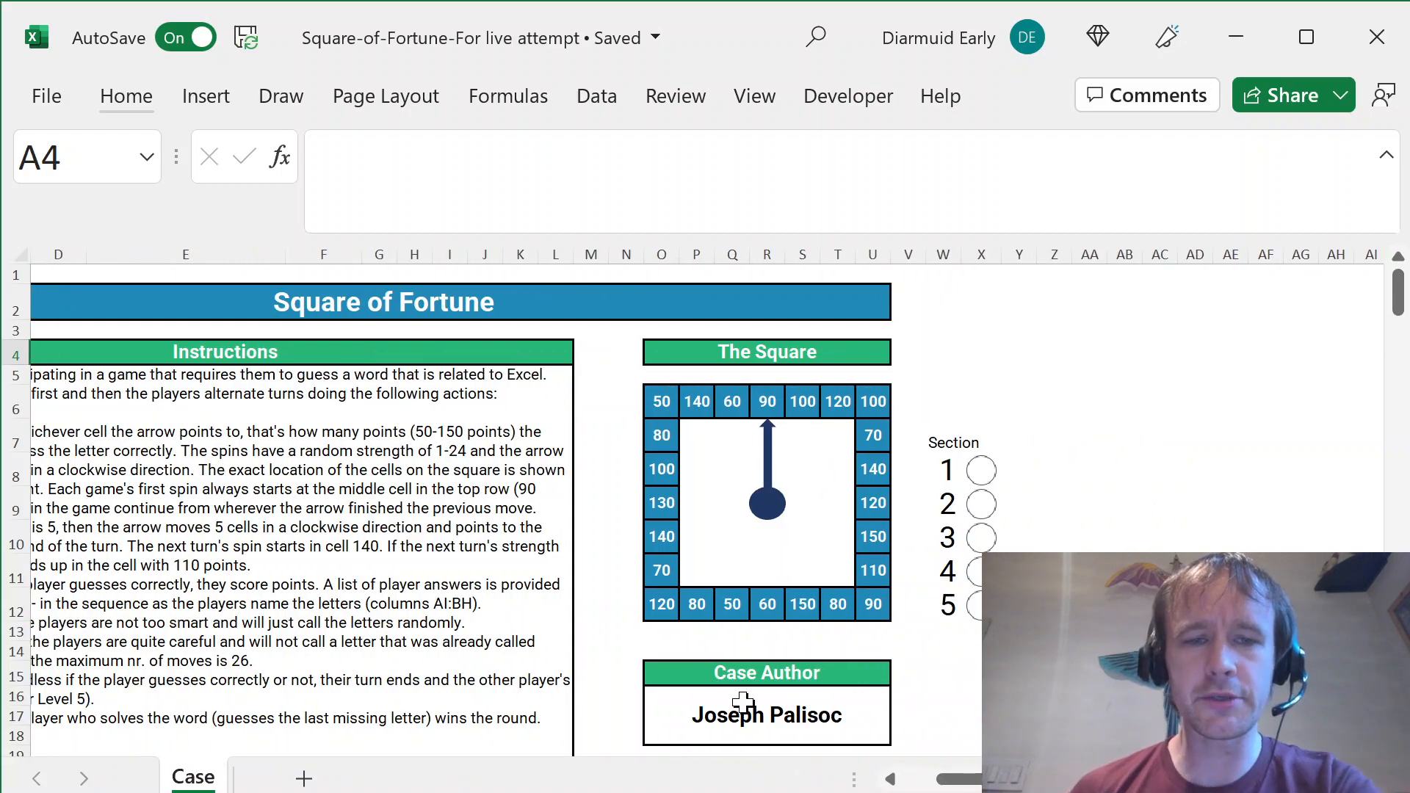
left_click_drag(973, 782, 913, 787)
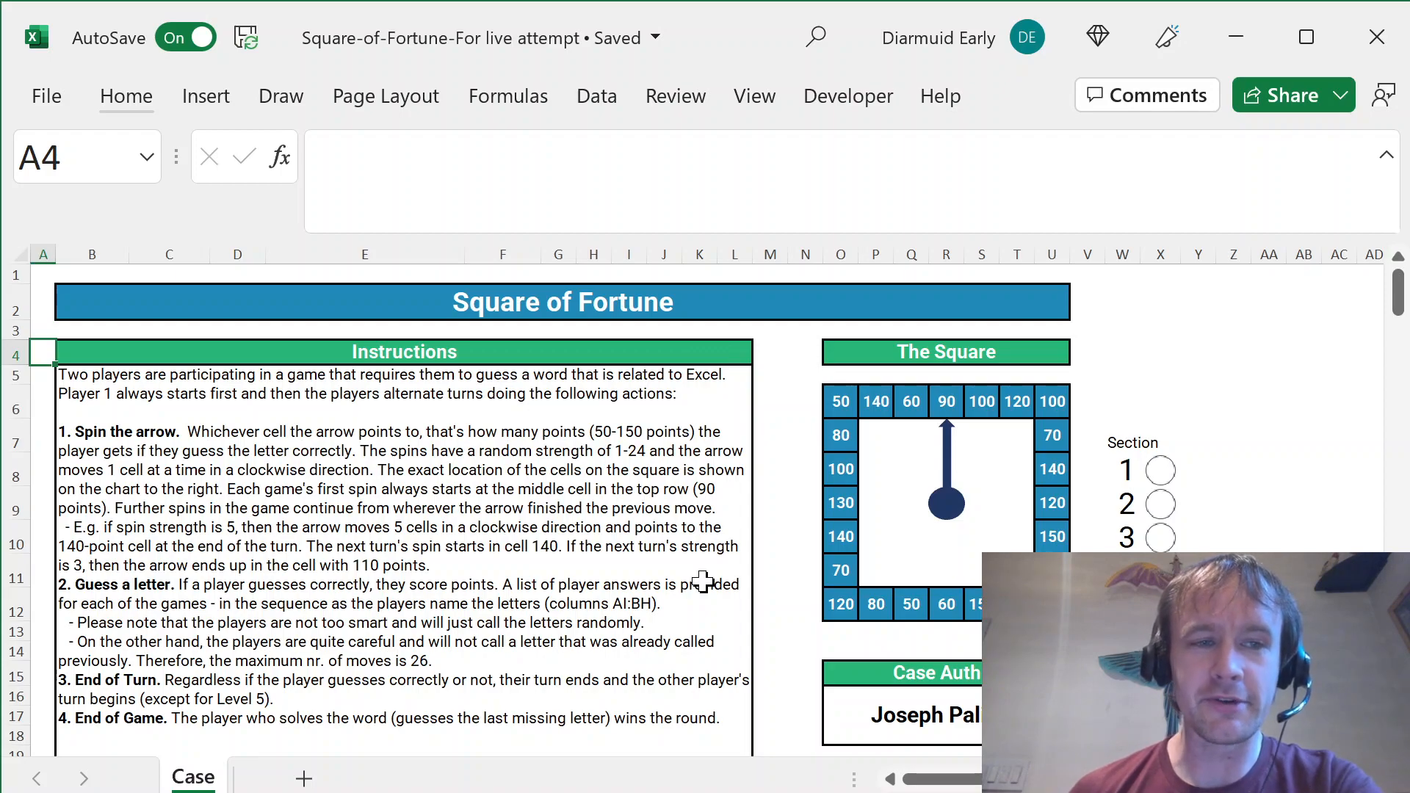
scroll(703, 582, "down", 1)
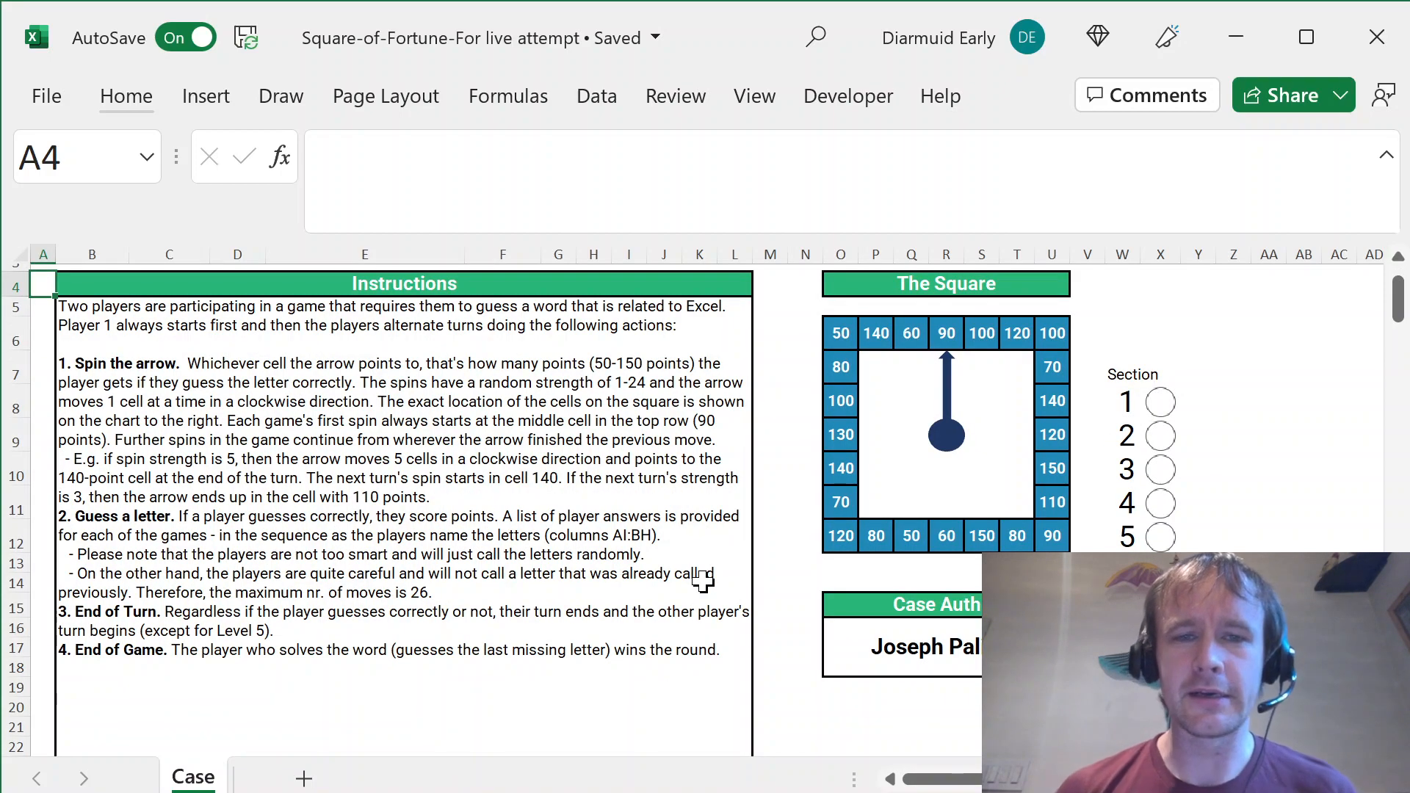
scroll(703, 582, "down", 3)
scroll(703, 581, "down", 4)
scroll(703, 582, "up", 8)
scroll(703, 582, "down", 14)
scroll(703, 582, "down", 3)
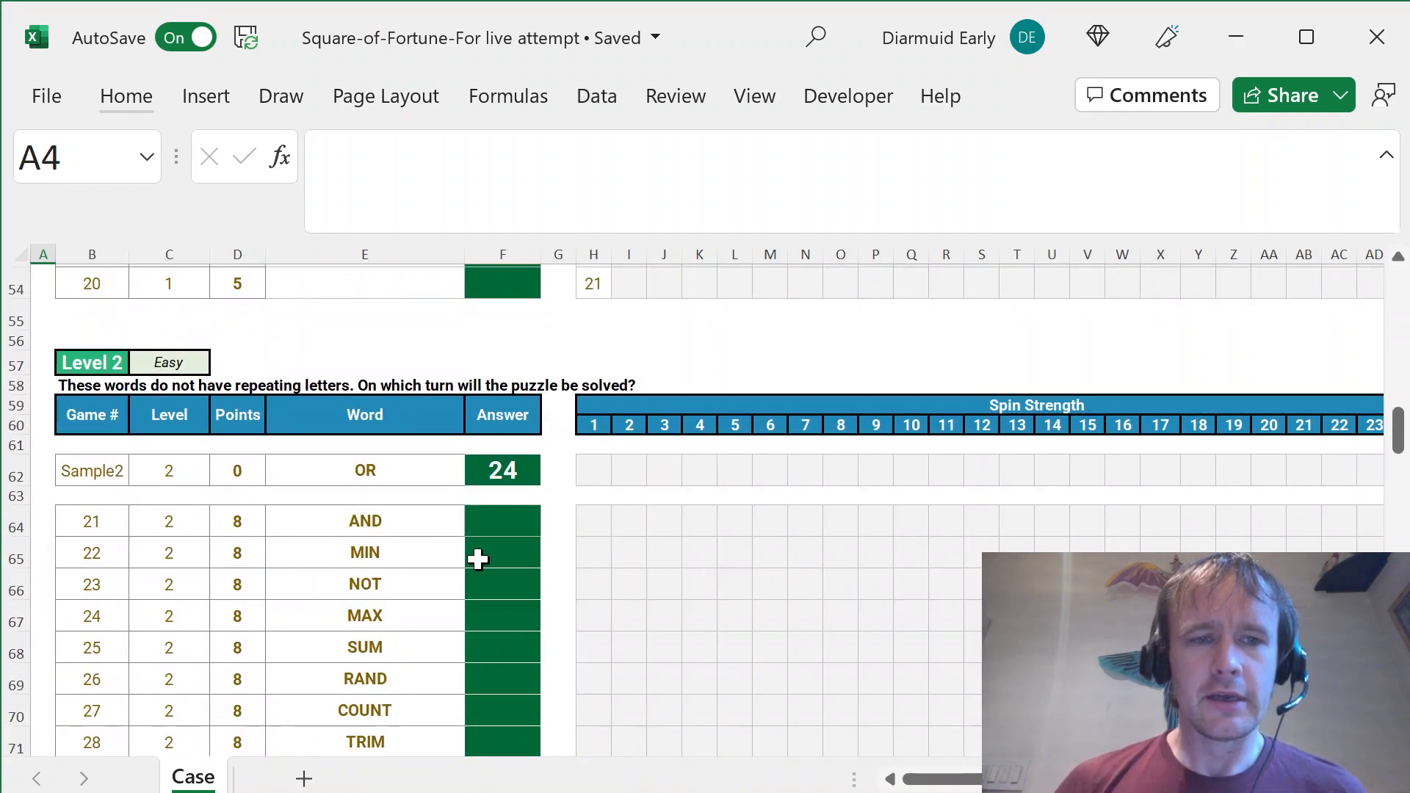
- Examine the words in the Level 2 and Level 3 tables, and the letter guesses for the Level 3 AND game
left_click(365, 579)
key("ctrl+Down")
key("ctrl+Down")
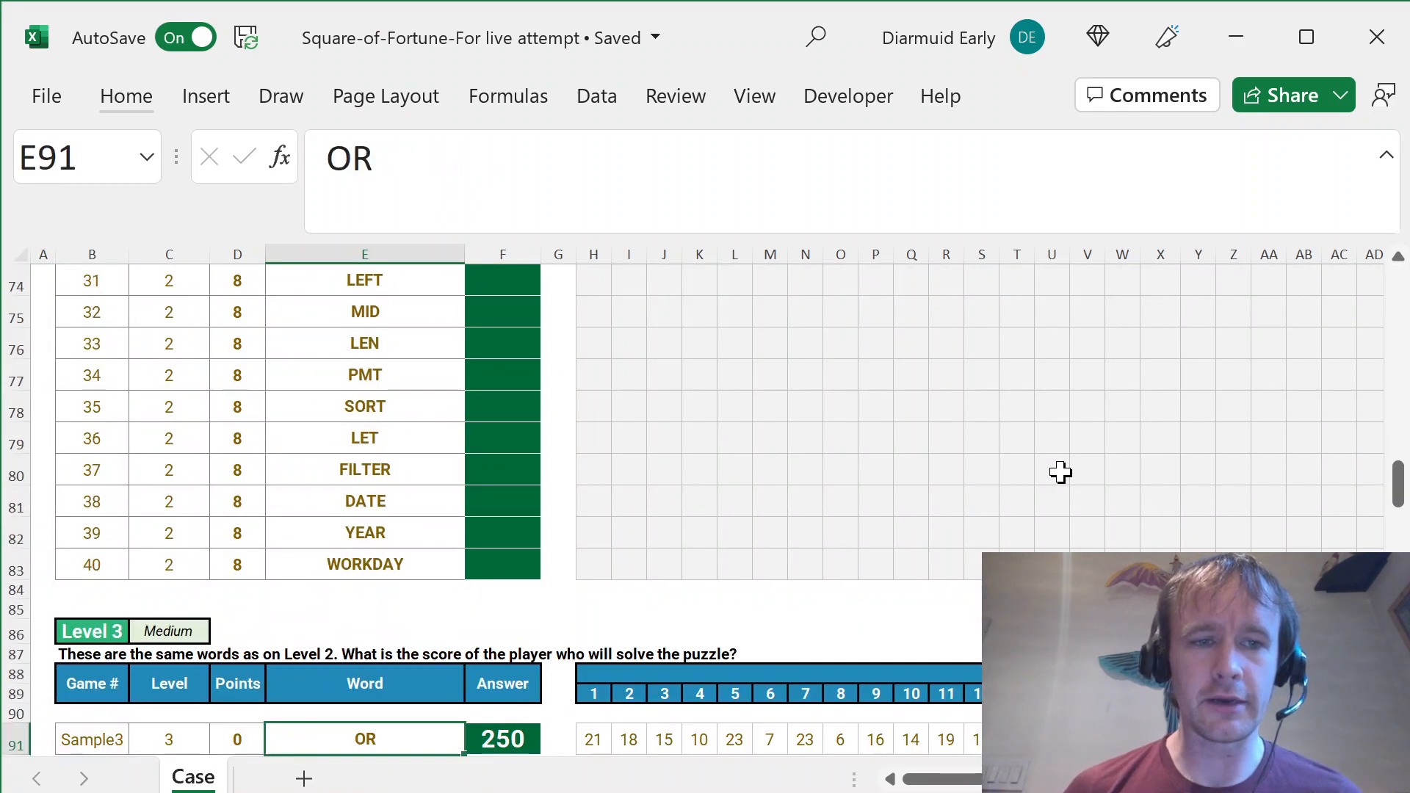
key("ctrl+Down")
key("ctrl+Down")
key("ctrl+Up")
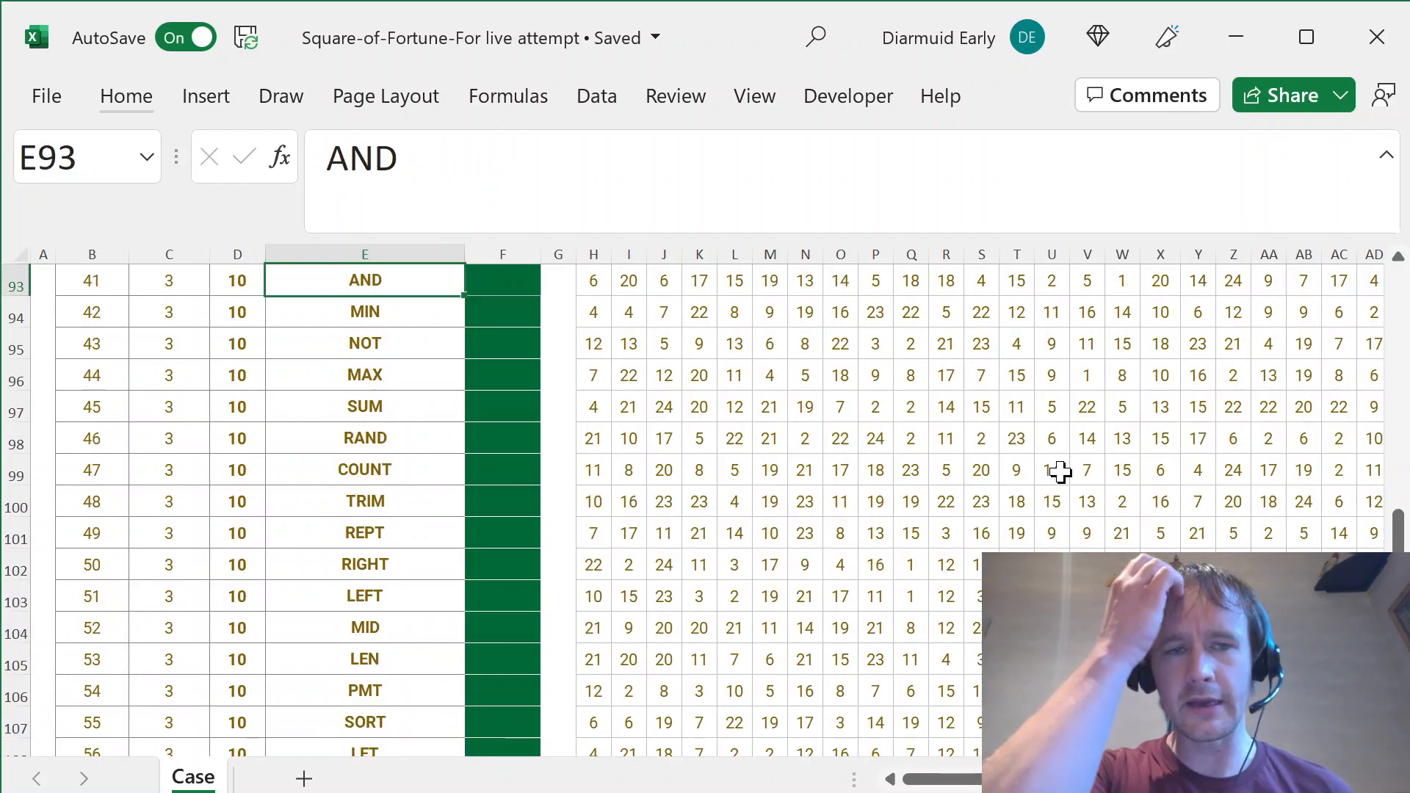
key("ctrl+Up")
key("ctrl+Down")
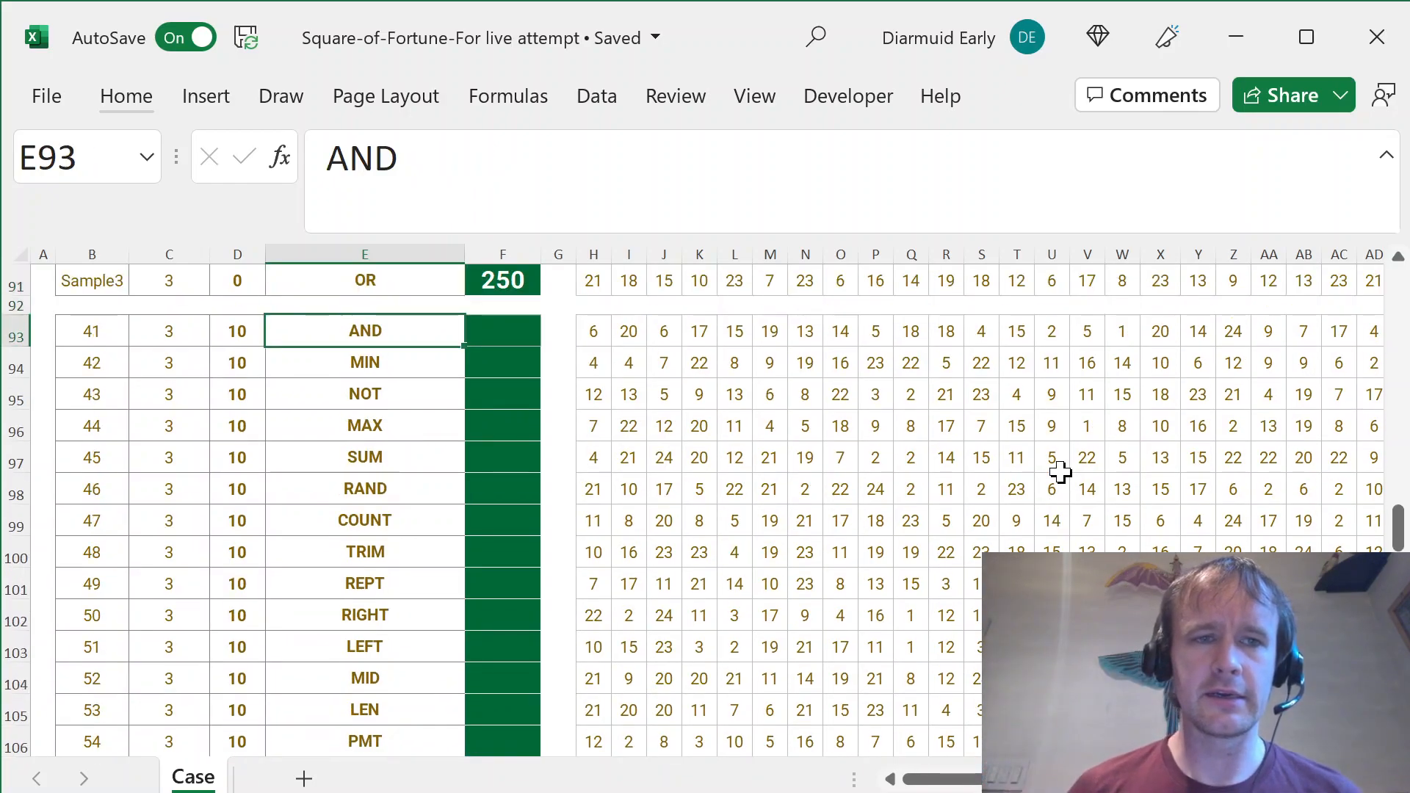
key("ctrl+Right")
key("ctrl+Right")
key("ctrl+Right")
key("ctrl+shift+Right")
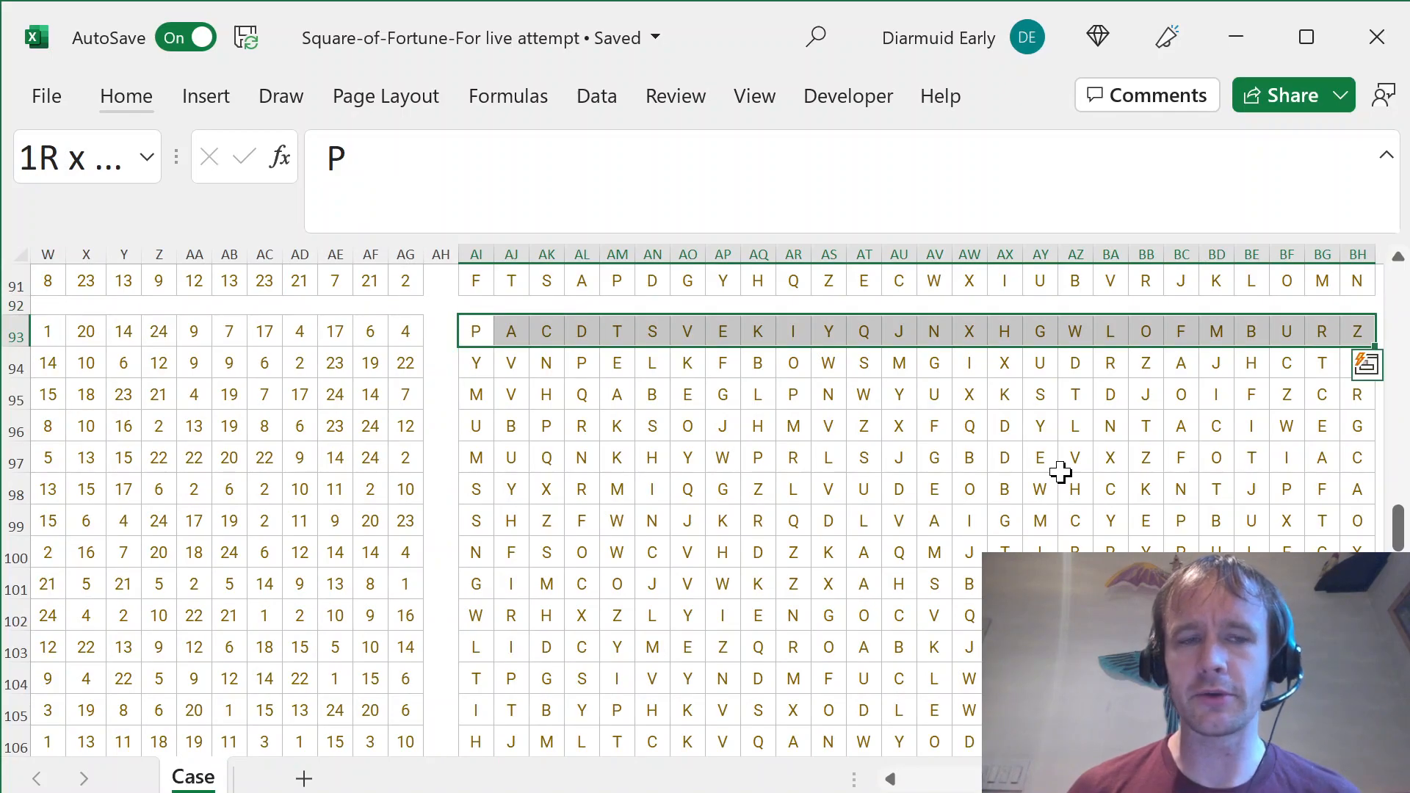
- Review the Level 3 SUM game's row of spin strengths in H97:AG97
key("ctrl+Left")
key("ctrl+Left")
key("ctrl+Left")
key("Down")
key("Down")
key("Down")
key("Down")
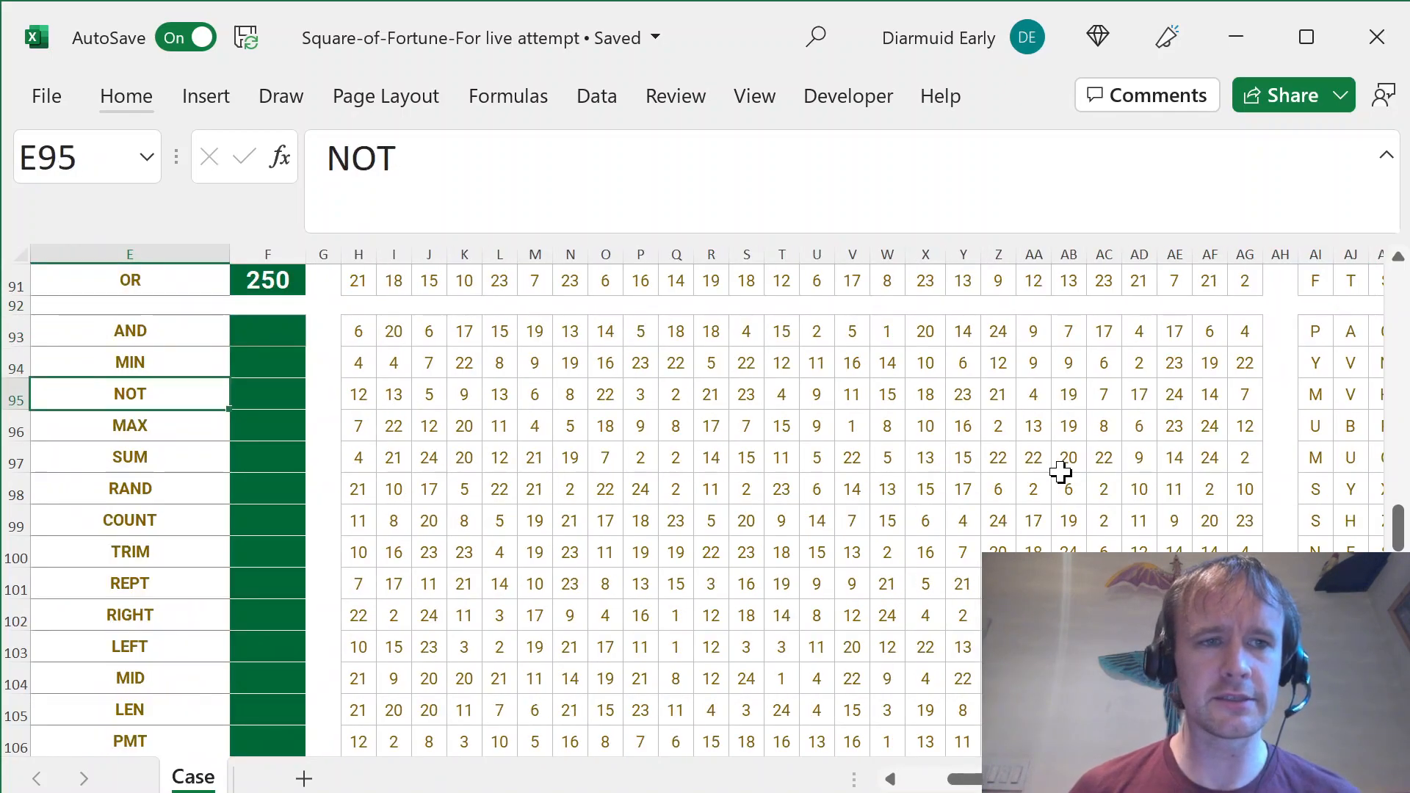
key("Left")
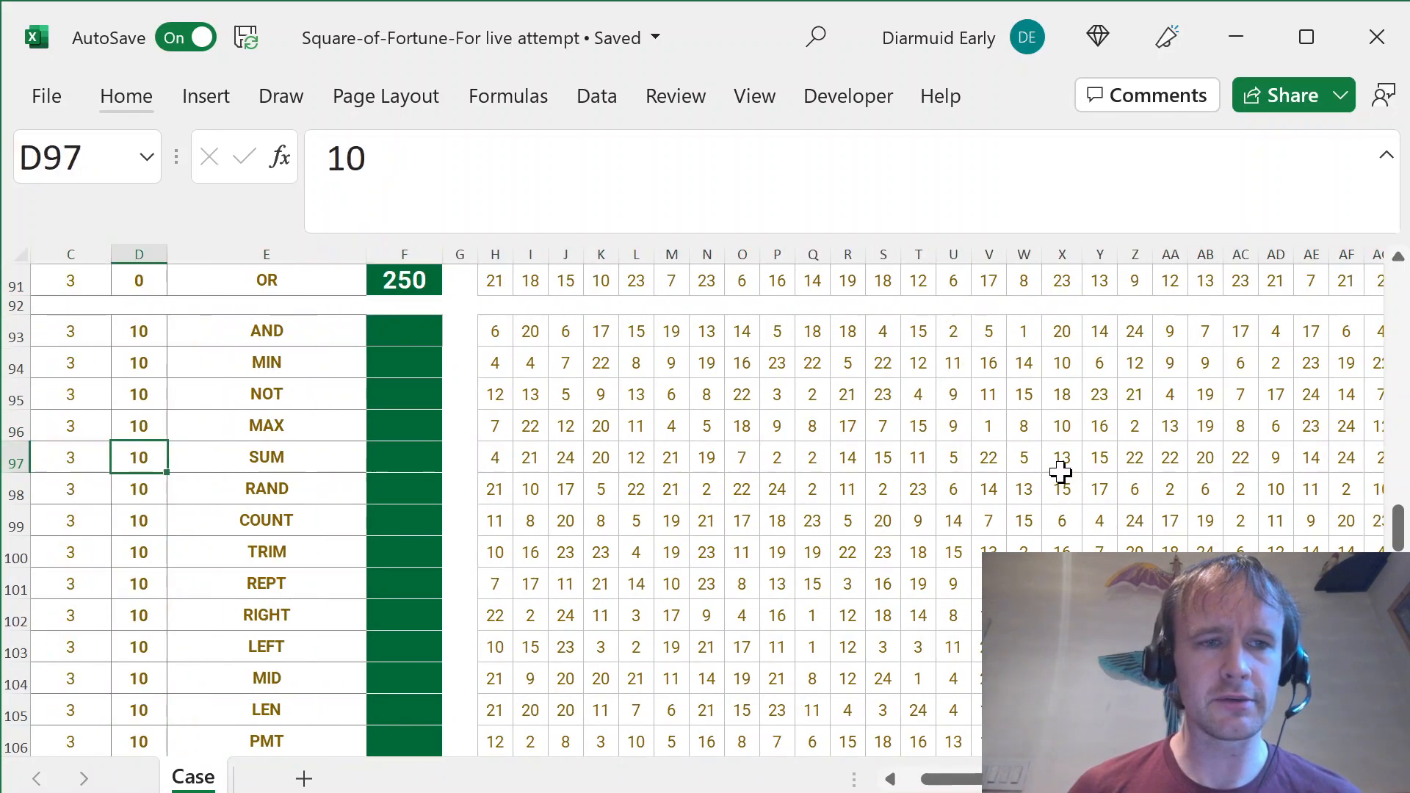
key("Right")
key("ctrl+Right")
key("ctrl+Right")
key("ctrl+Right")
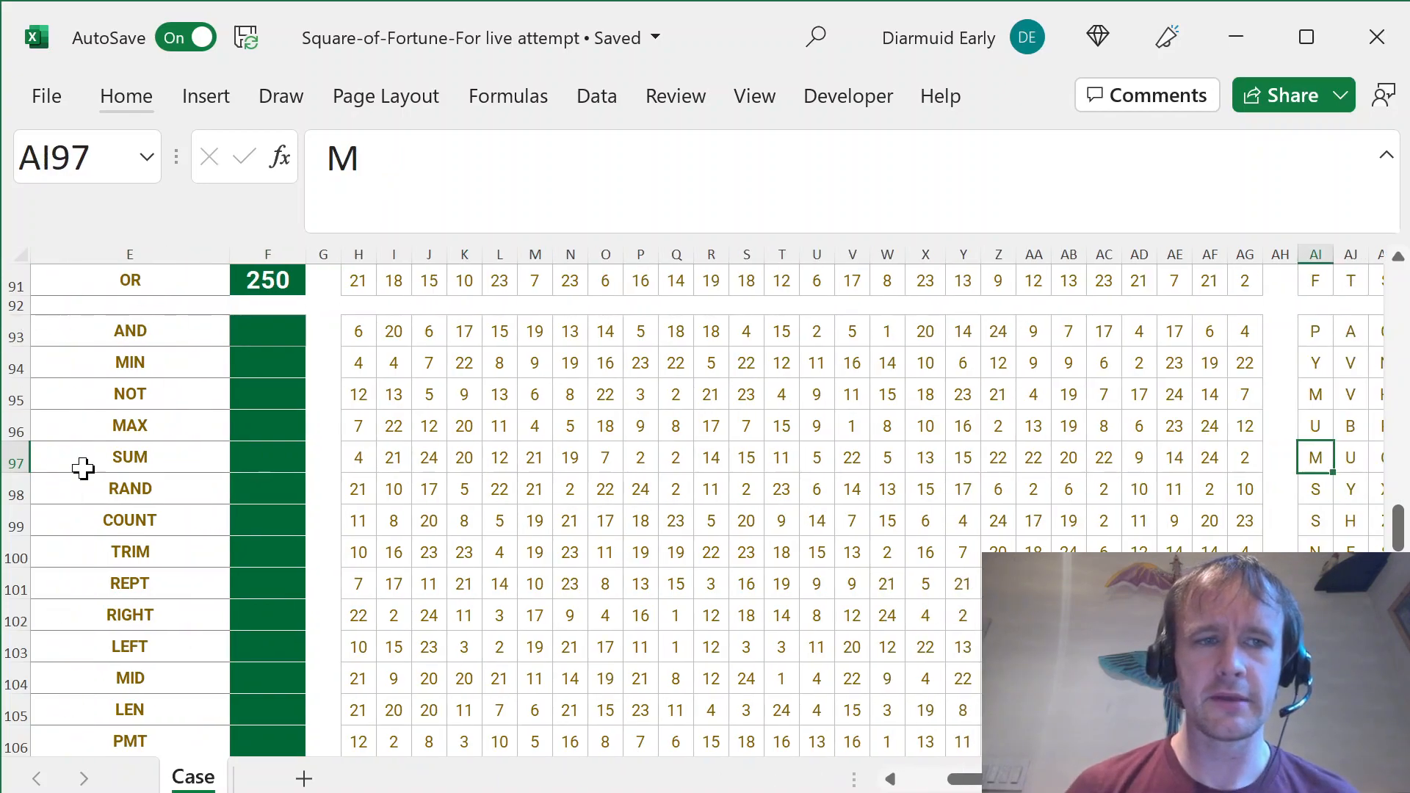
left_click(361, 468)
left_click_drag(364, 468, 1238, 470)
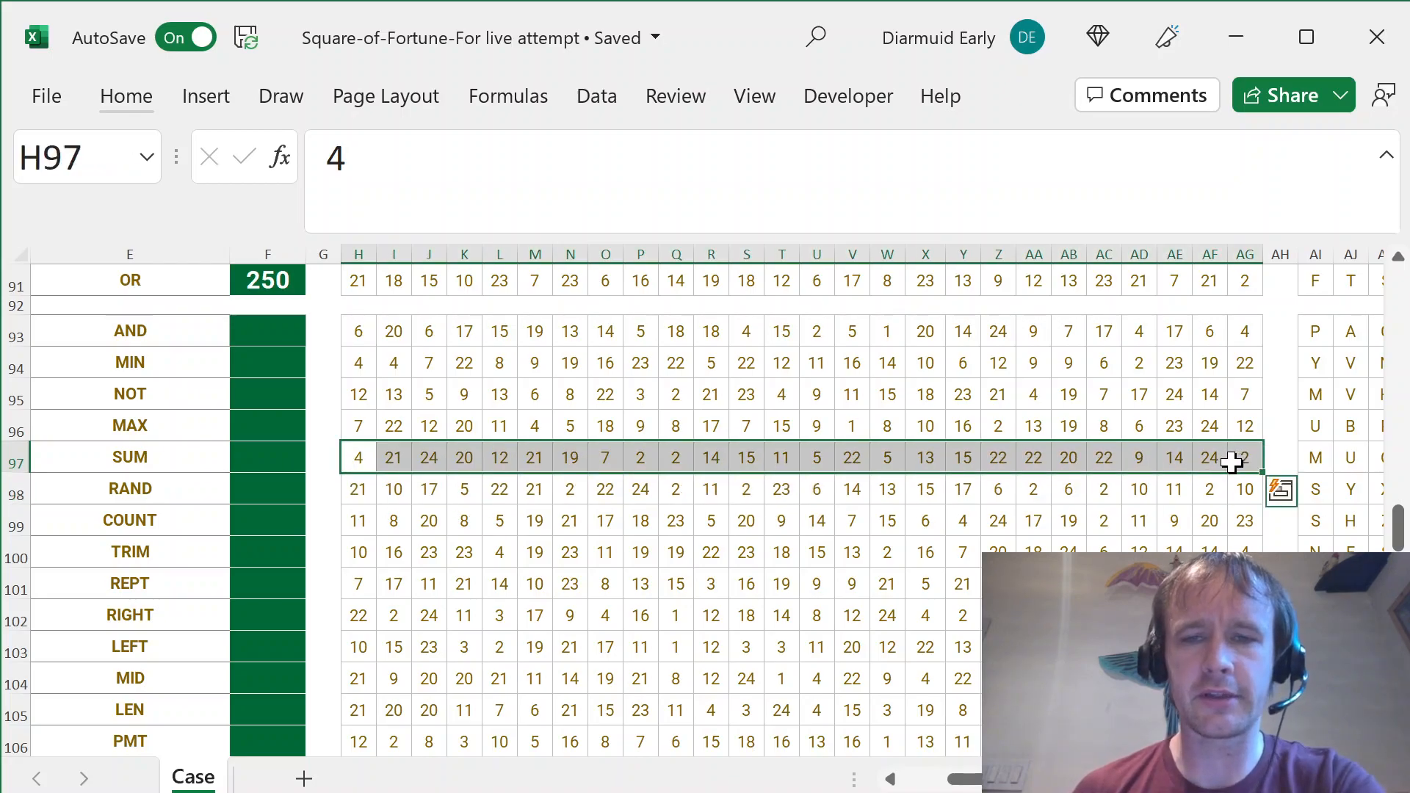
- Trace the Level 3 SUM game's guessed letters in order from M through U to S
left_click(1311, 460)
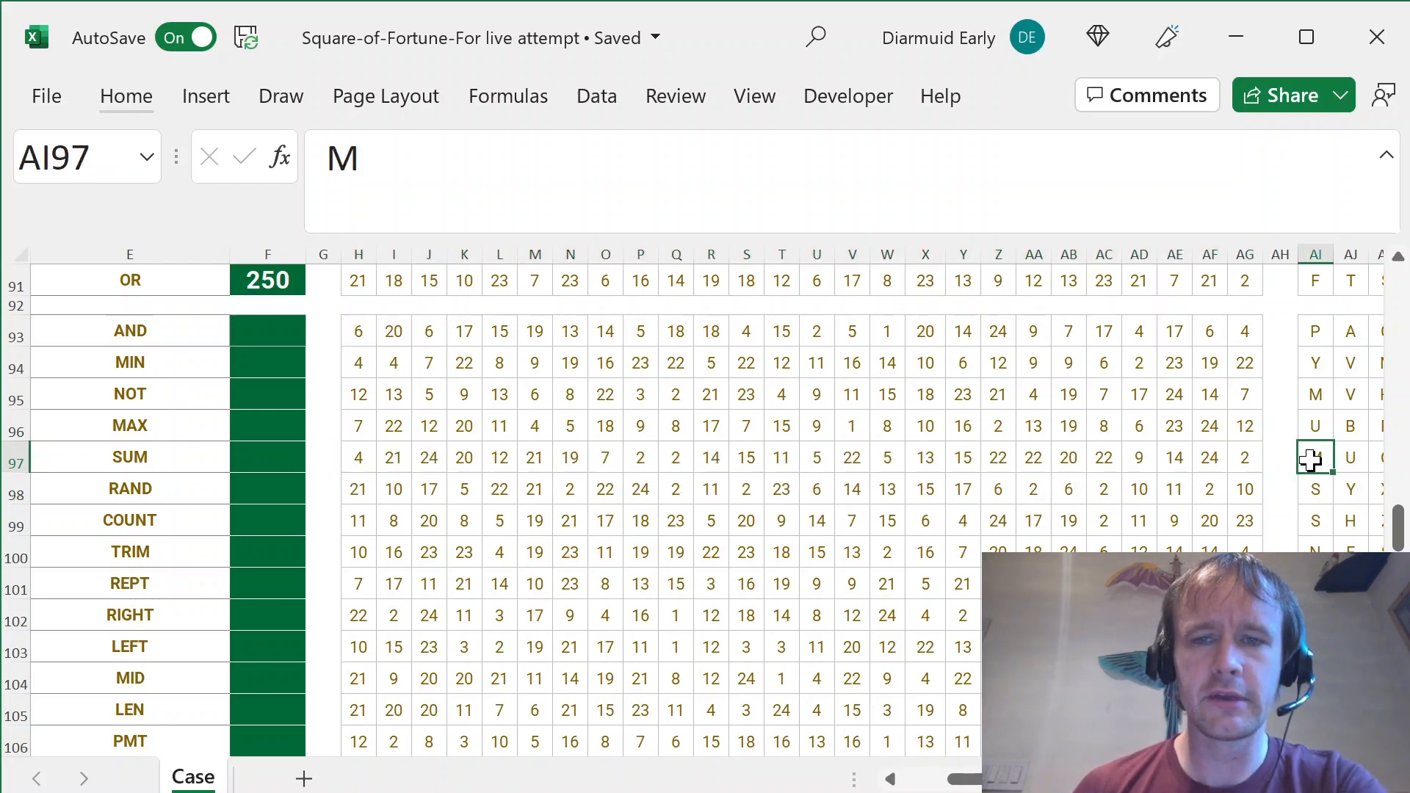
left_click(1356, 459)
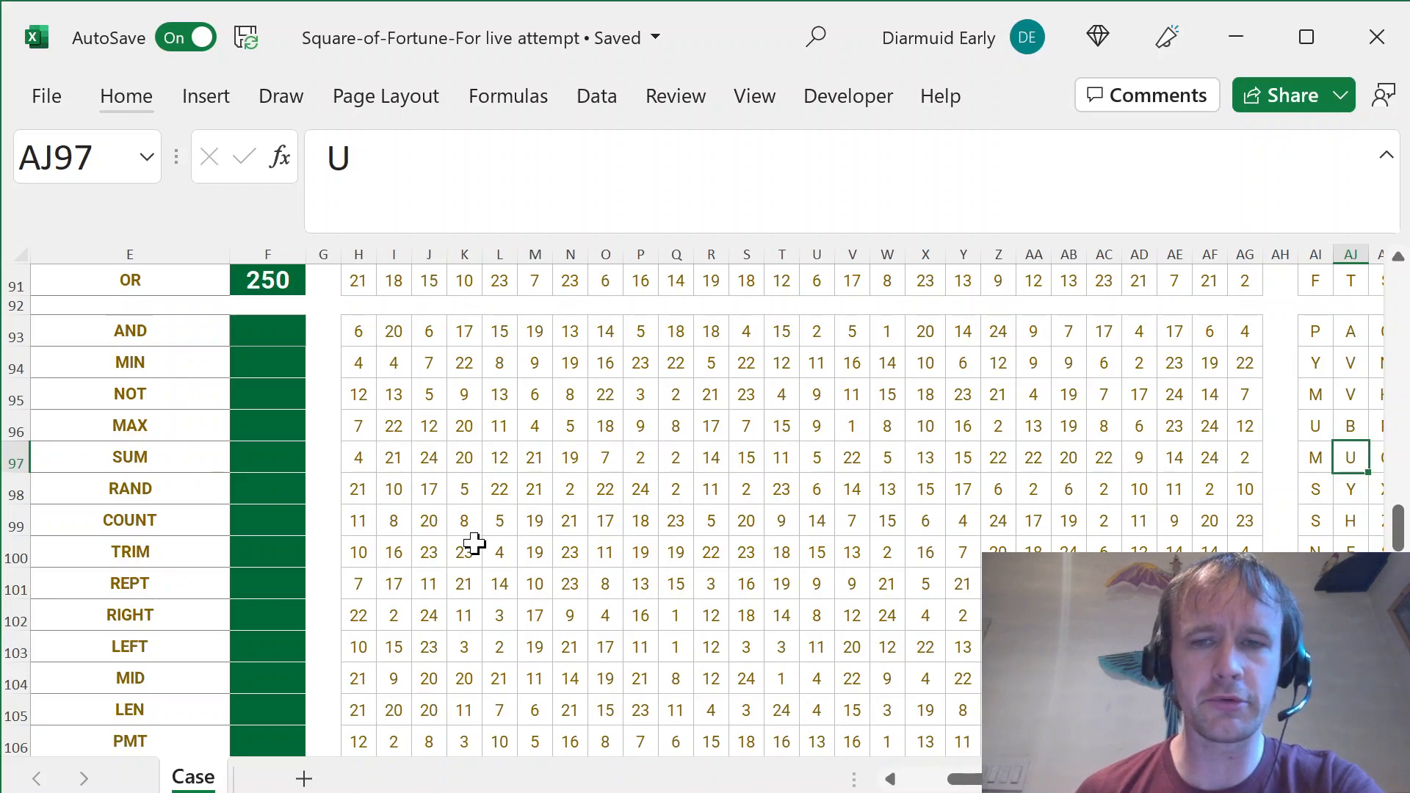
key("Right")
key("Right")
key("Right")
key("Right")
key("Right")
key("Right")
key("Right")
key("Right")
key("Right")
key("Right")
key("Right")
key("Left")
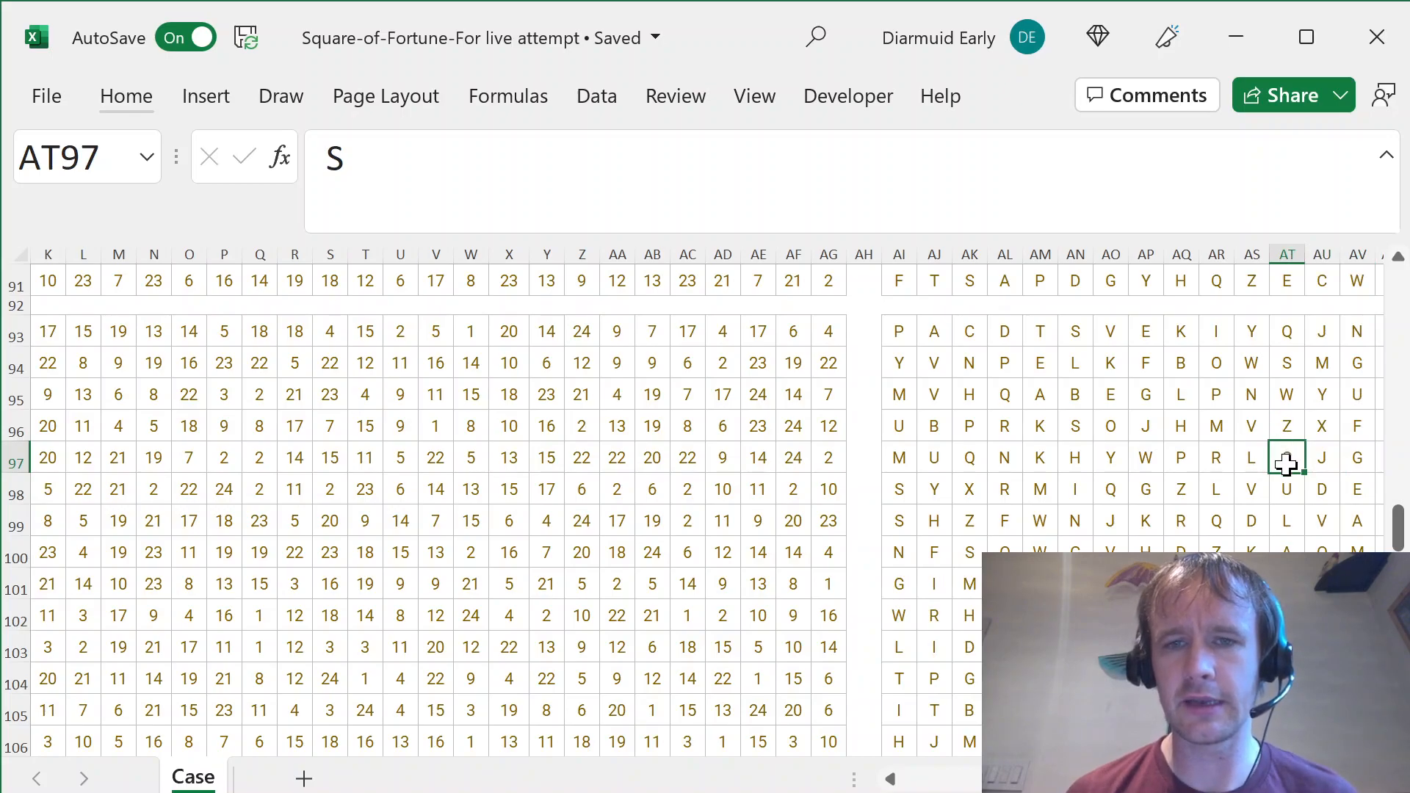
key("ctrl+Left")
key("ctrl+Left")
key("ctrl+Left")
key("ctrl+Left")
key("ctrl+Left")
key("ctrl+Left")
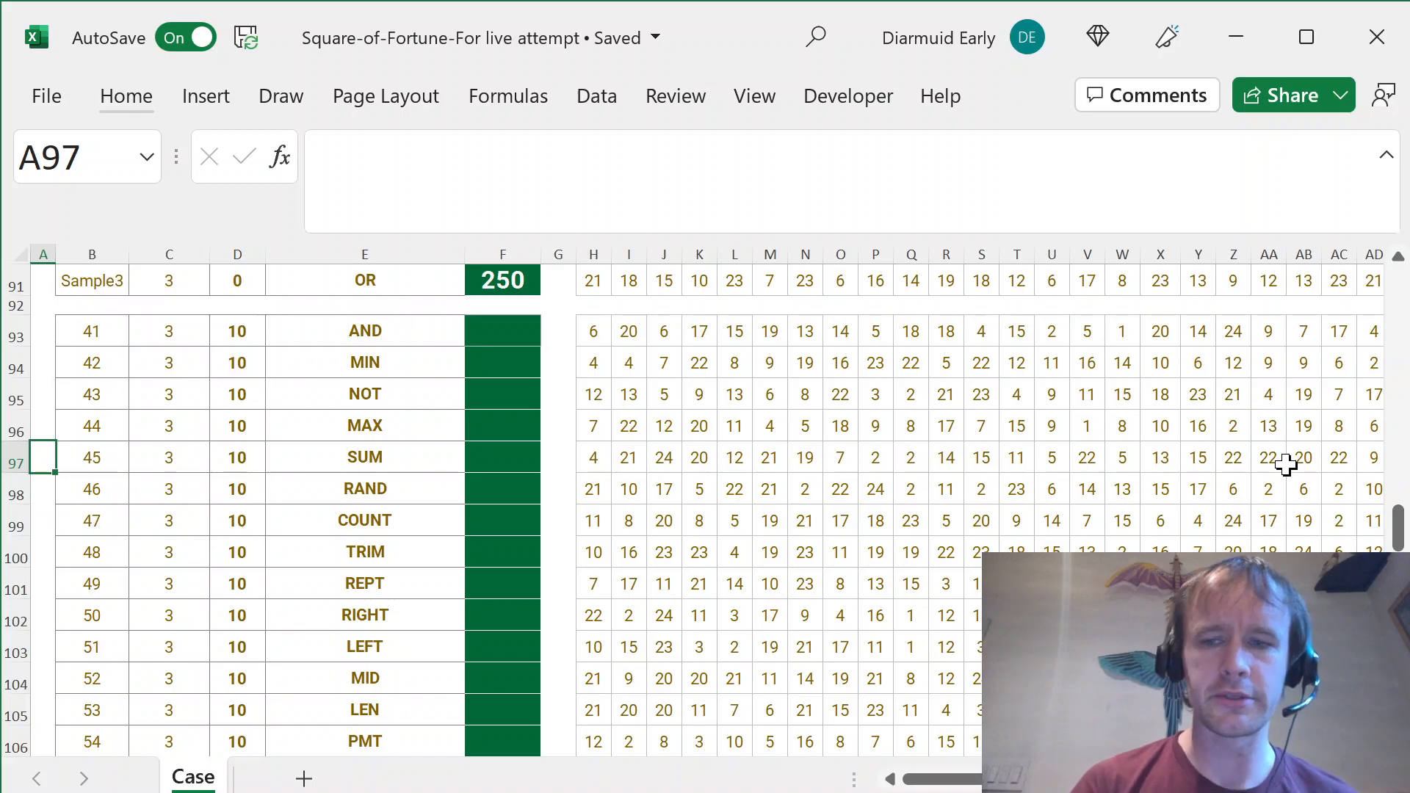
- Rotate the arrow on the square from the 90-point cell to the corner 100-point cell, and on to the 150-point cell
key("ctrl+Home")
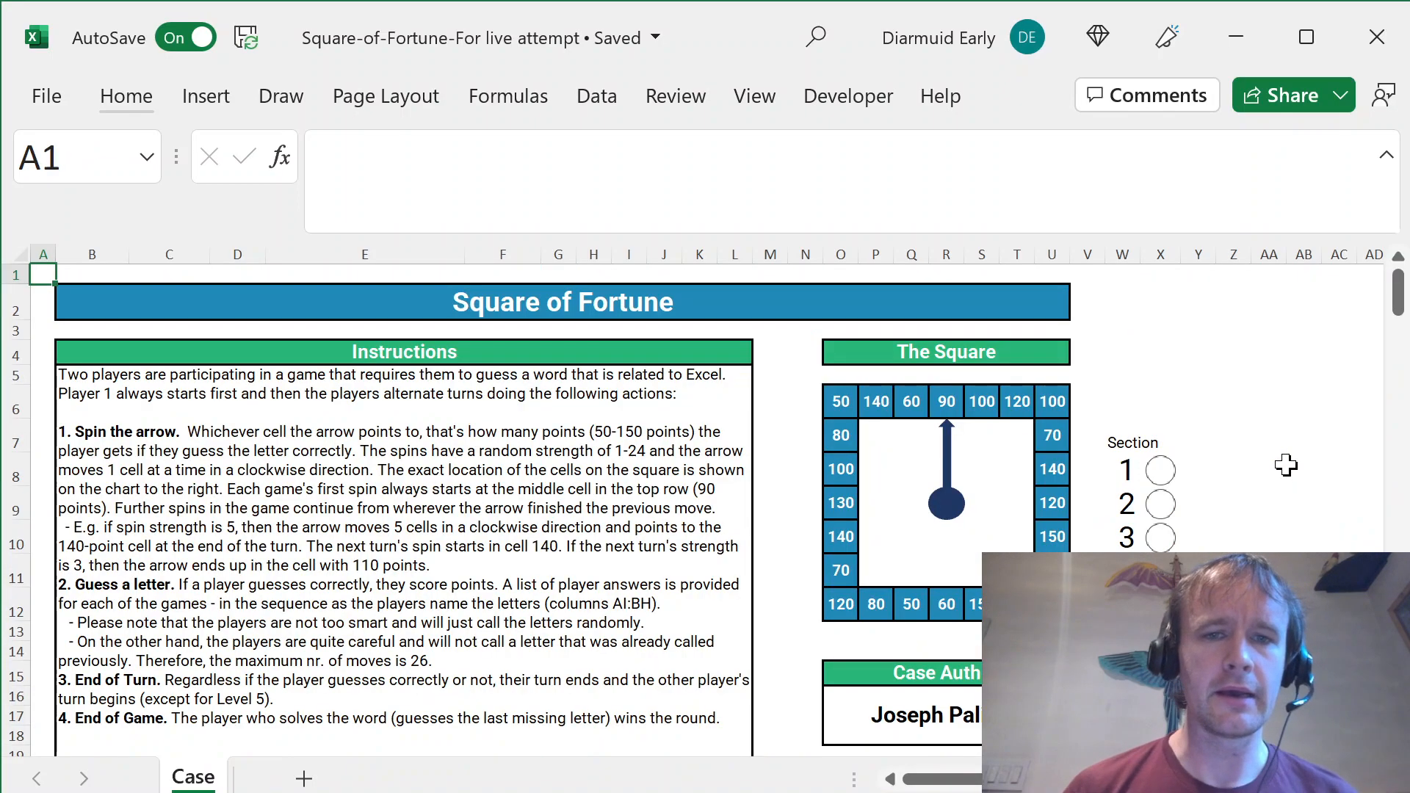
left_click(946, 459)
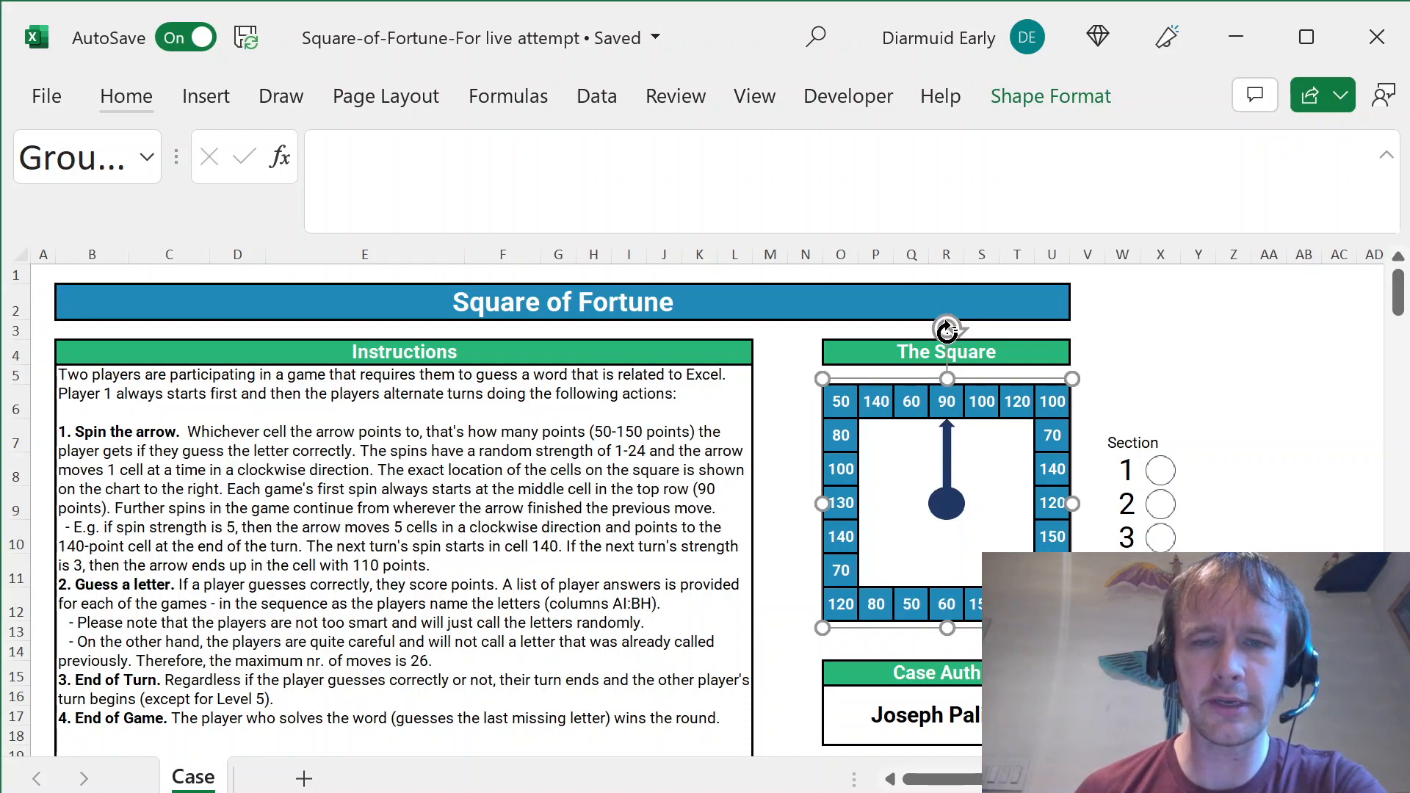
left_click_drag(947, 330, 1049, 397)
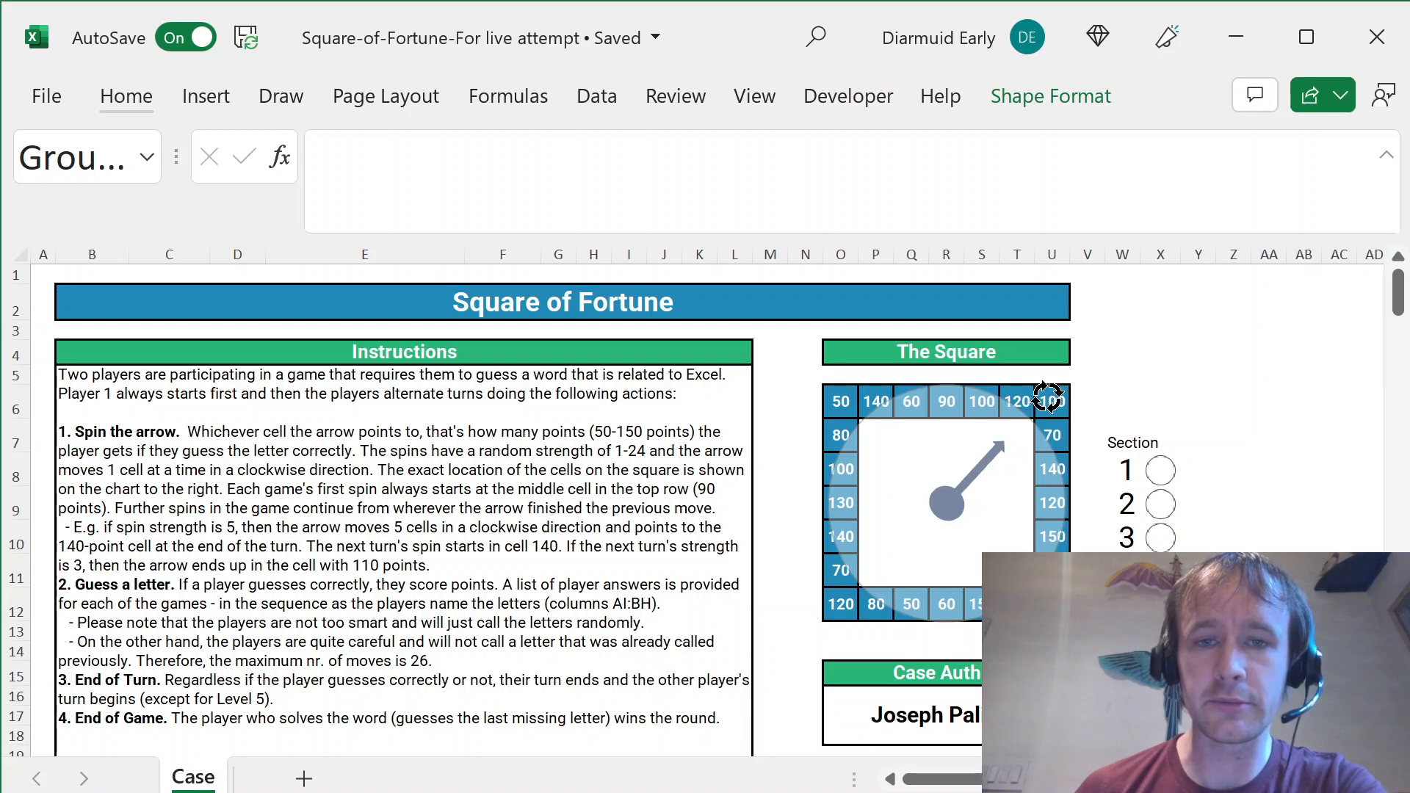
left_click_drag(1048, 397, 988, 626)
- Examine the Level 1 question and the first spin strengths of the Level 3 AND game
scroll(577, 645, "down", 7)
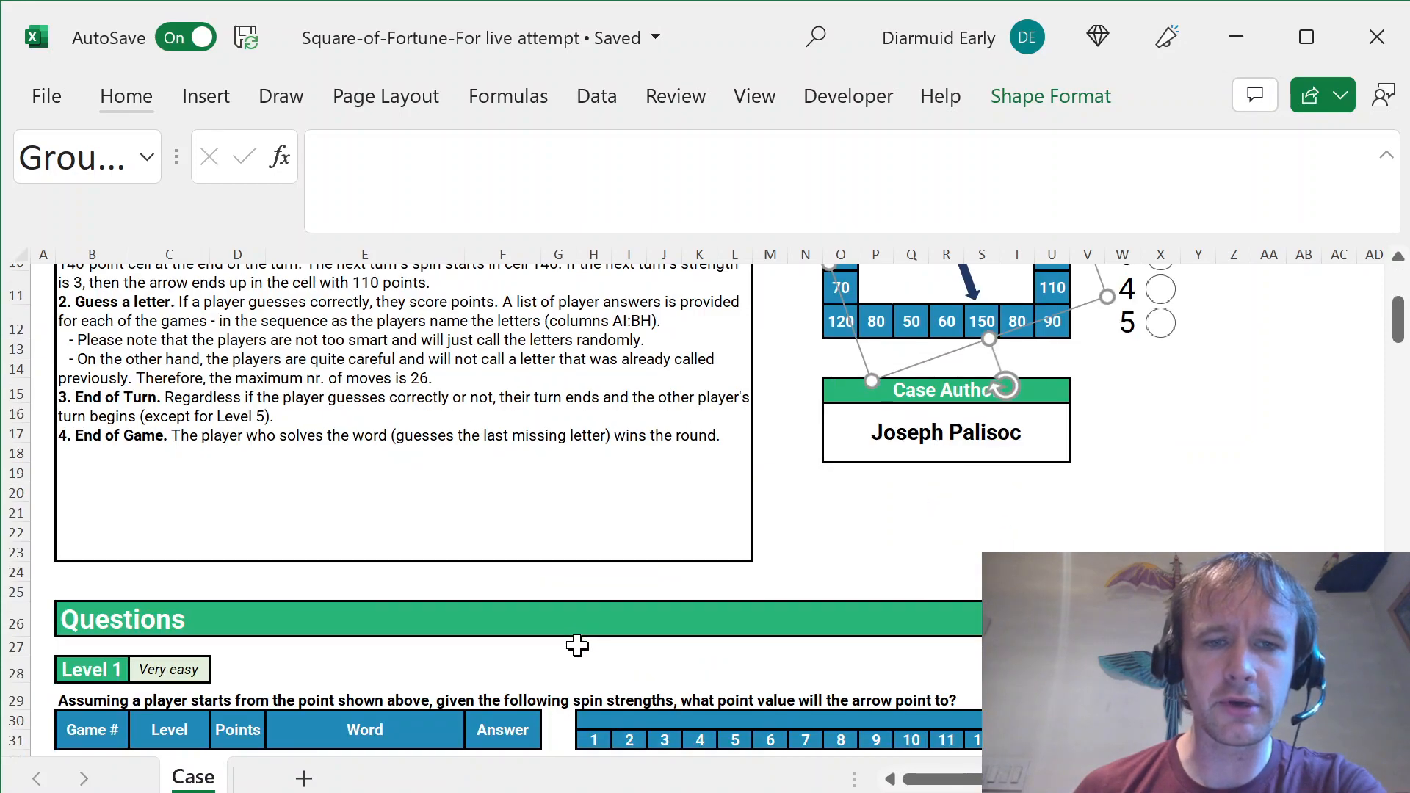
scroll(578, 645, "down", 1)
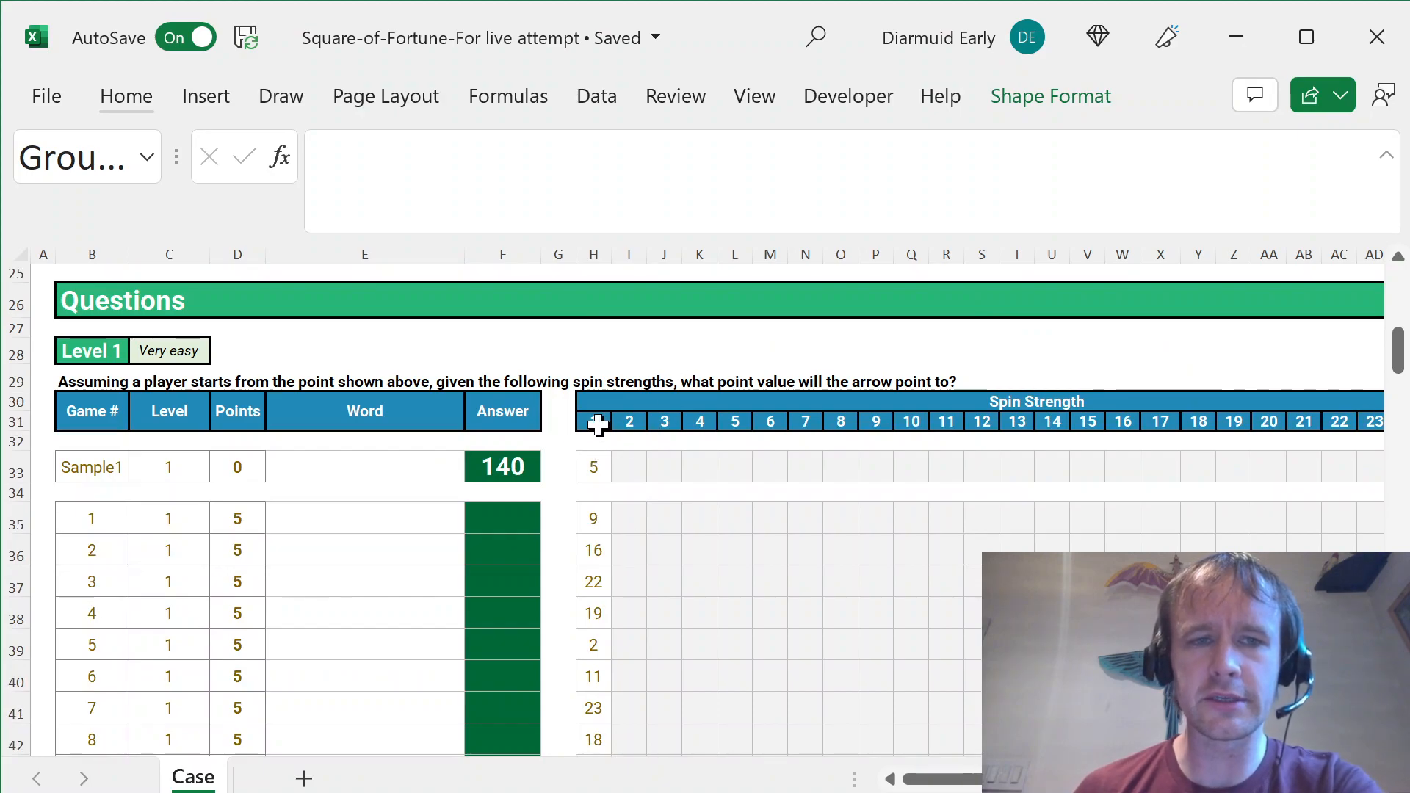
scroll(576, 661, "down", 16)
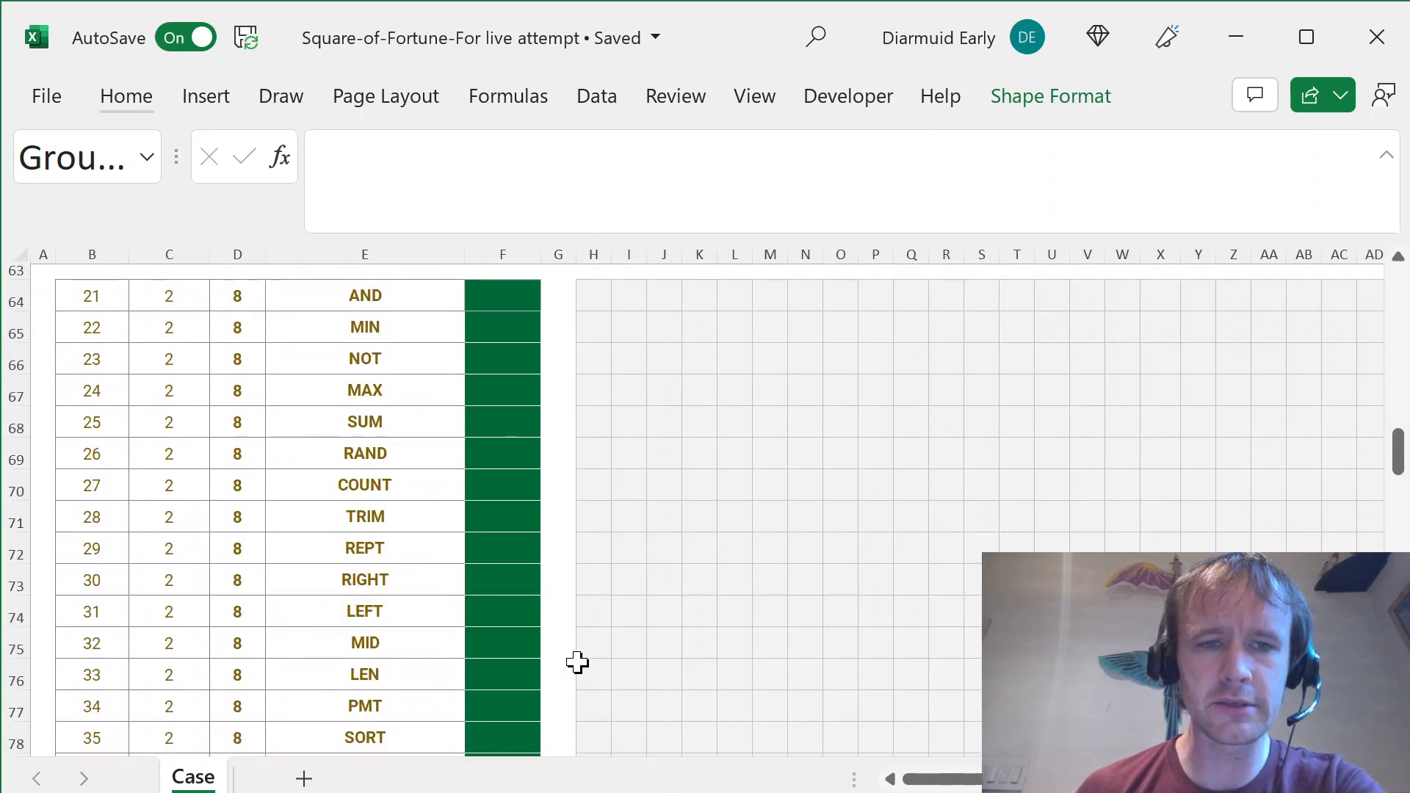
scroll(575, 661, "down", 3)
left_click(593, 466)
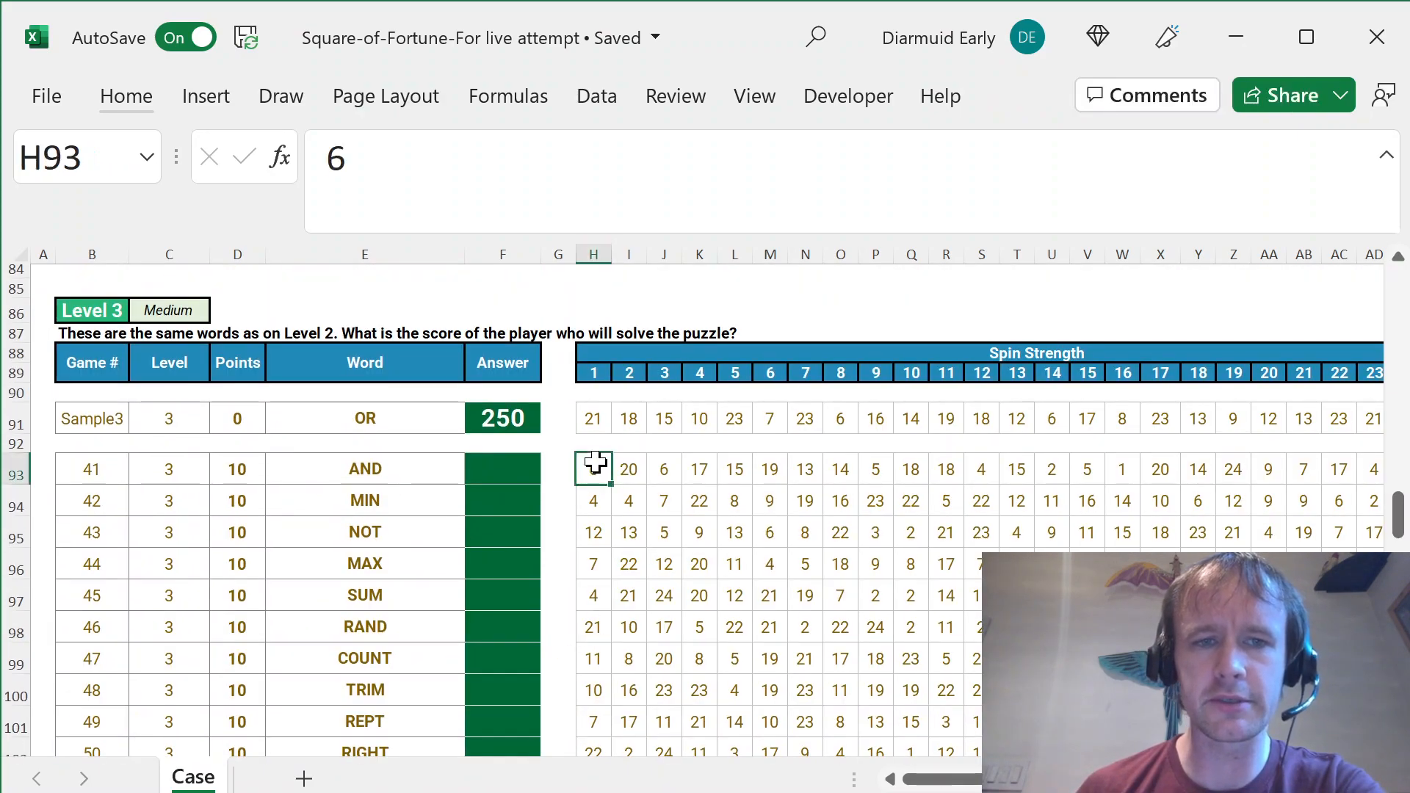
key("Right")
key("Right")
key("Right")
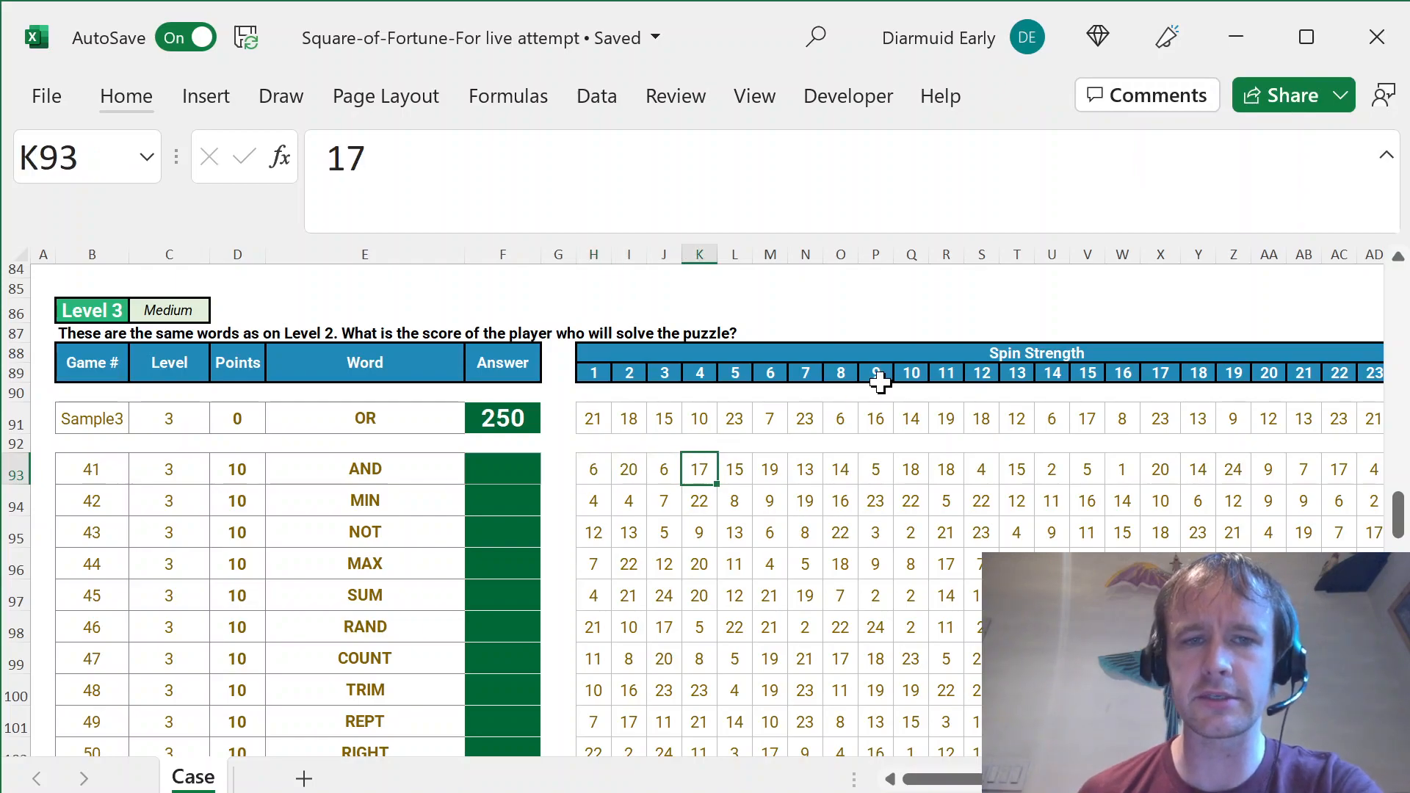
- Rotate the arrow on the square back to the 90-point cell in the middle of the top row
key("ctrl+Home")
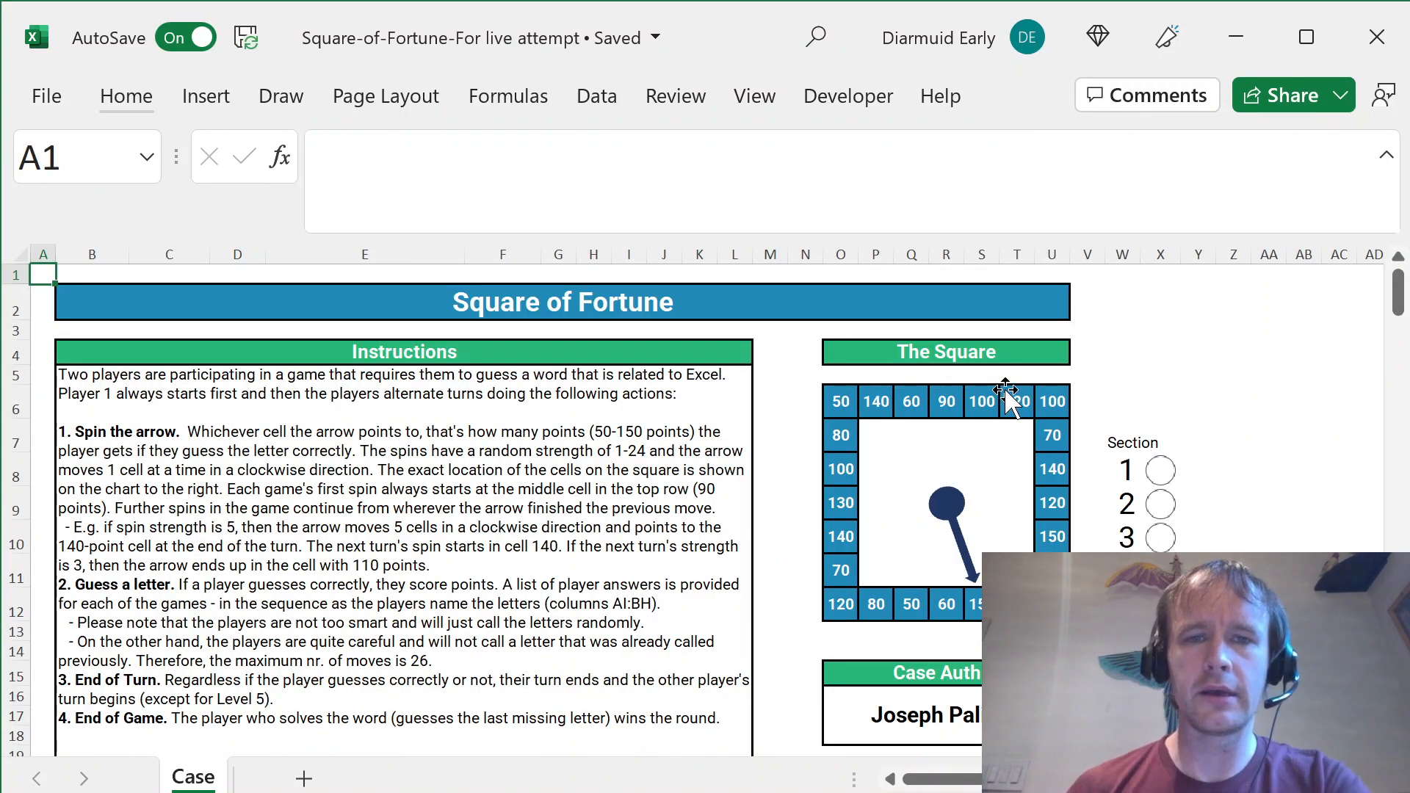
left_click(964, 382)
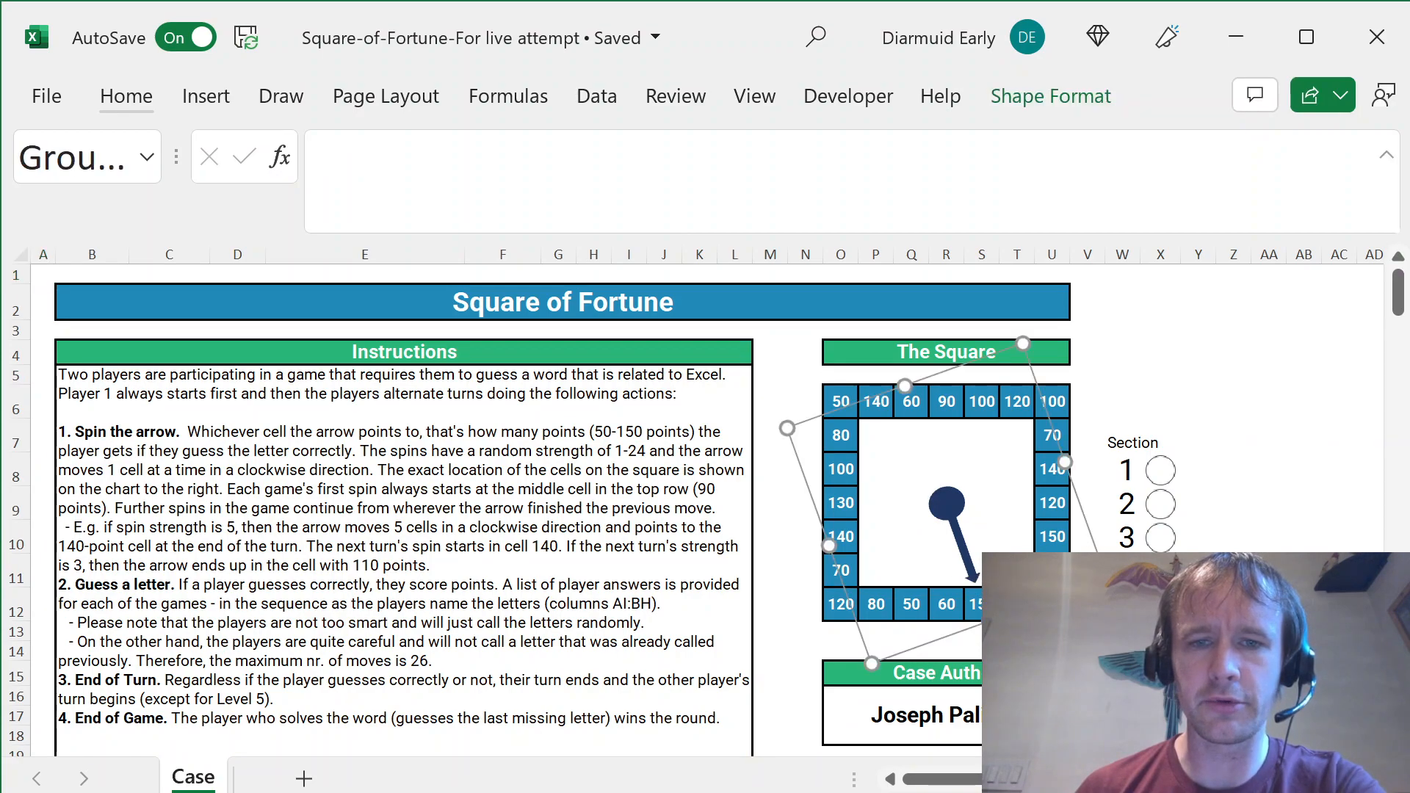
left_click_drag(997, 642, 947, 349)
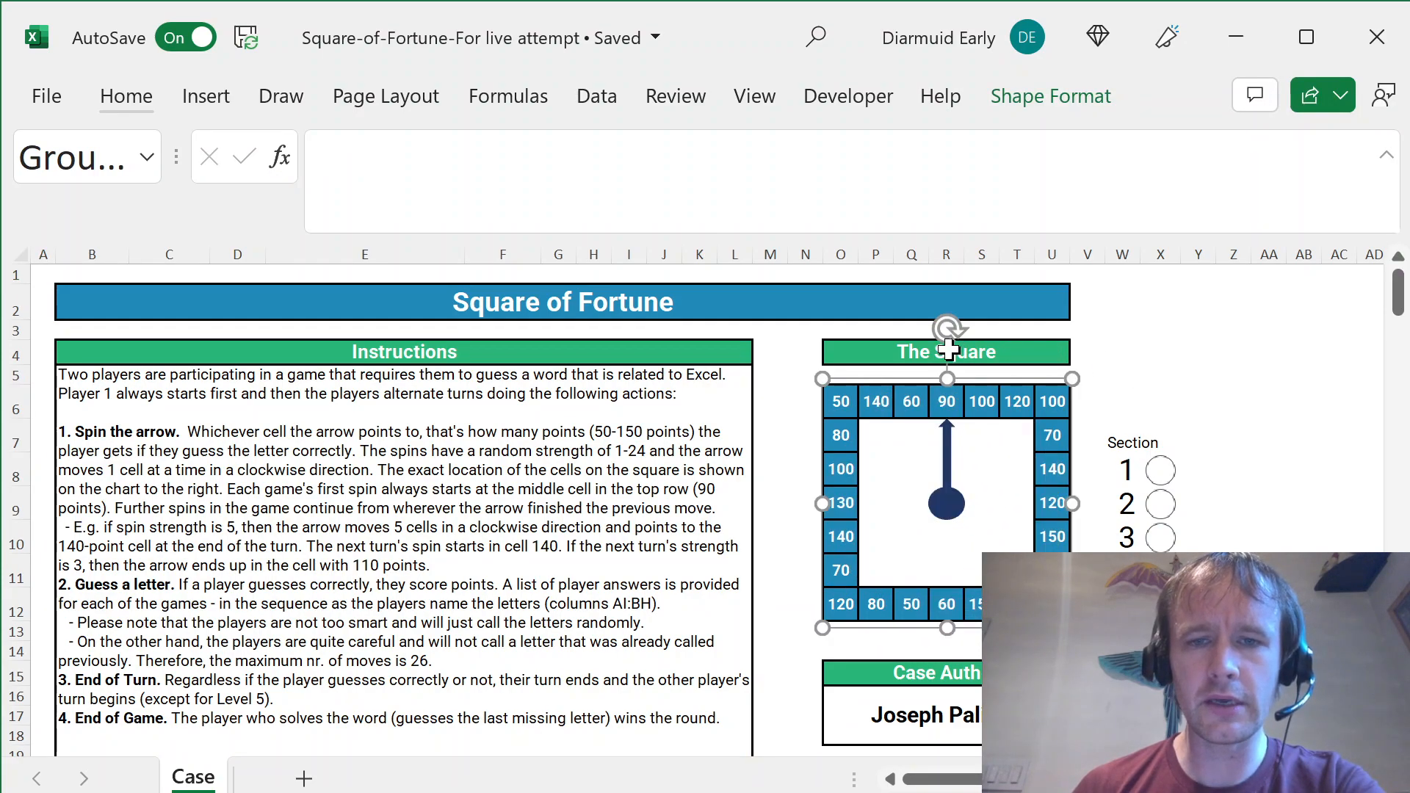
- Select the Section list with its five status circles in W7:X12
left_click(1119, 445)
key("shift+Right")
key("shift+Down")
key("shift+Down")
key("shift+Down")
key("shift+Down")
key("shift+Down")
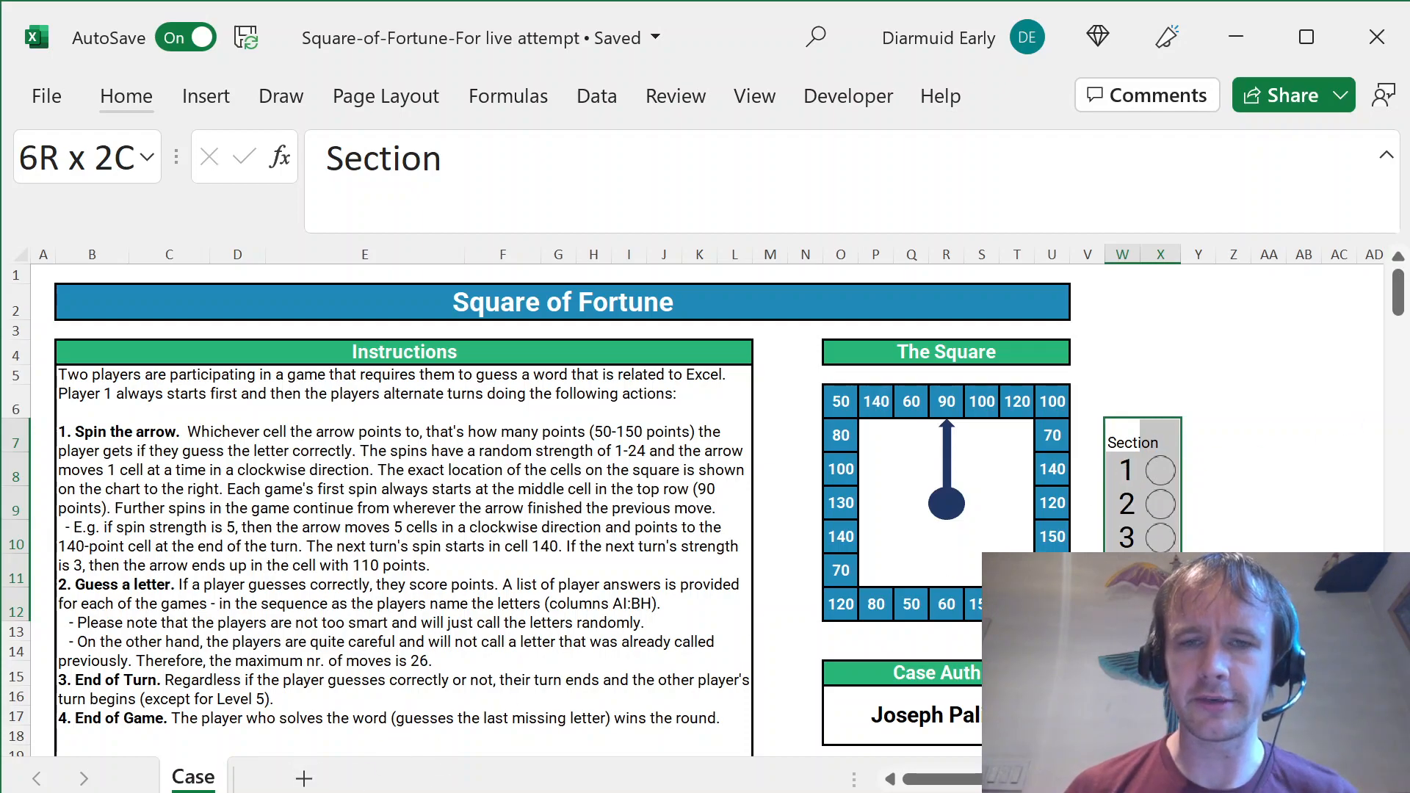
- Add a new worksheet and name it Calcs
left_click(304, 779)
double_click(285, 779)
type("Calcs")
key("Return")
- Set the width of column A to 2 on the Calcs sheet
key("Right")
key("Down")
key("Left")
key("alt+h")
key("o")
key("w")
key("Return")
key("alt+h")
type("ow2")
key("Return")
- Enter the label Game in B2 and the value Sample1 in C2
key("Right")
type("Game")
key("Right")
type("Dam")
key("BackSpace")
key("BackSpace")
key("BackSpace")
type("Sample")
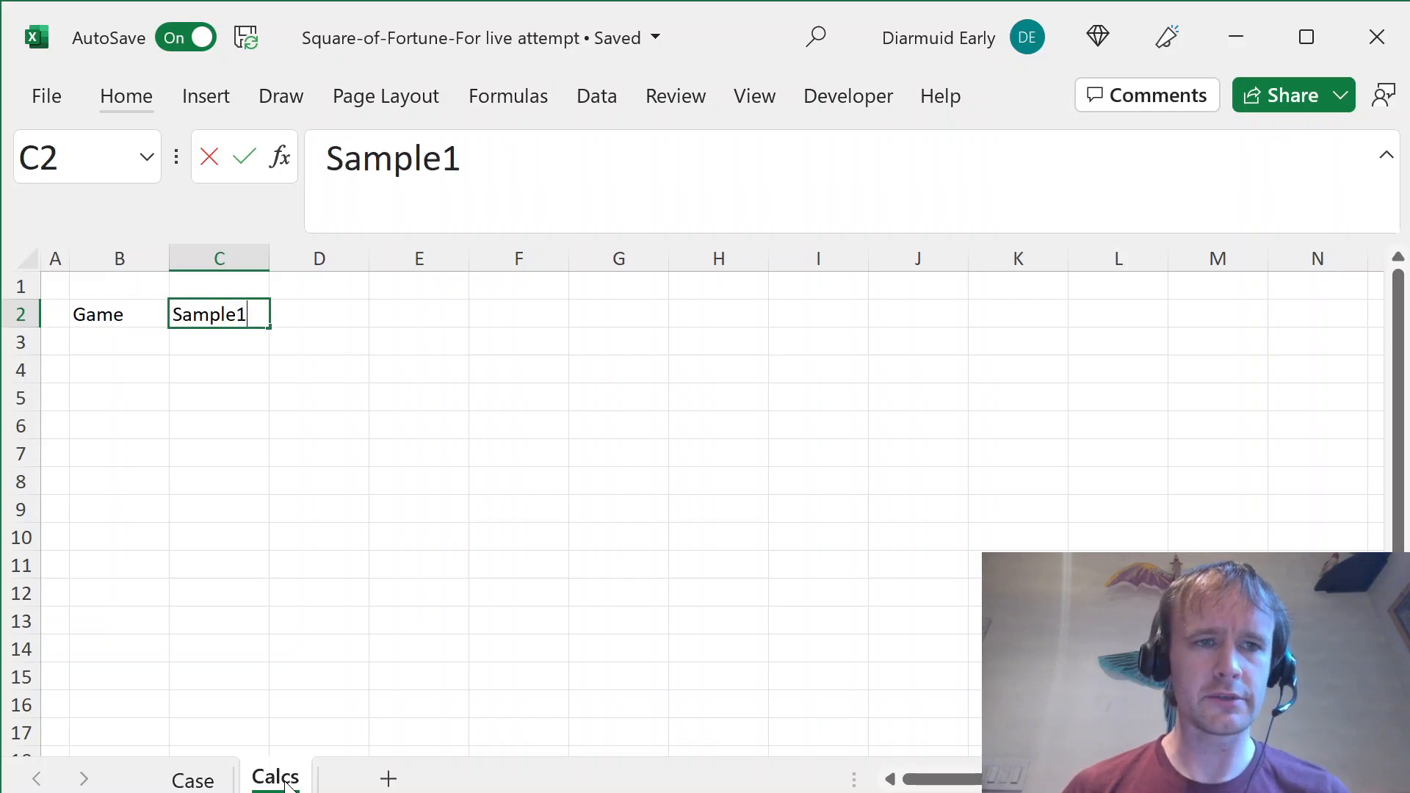
key("Return")
key("Down")
- Check the column layout of the Level 1 table on the Case sheet, from the game numbers to the spin strengths
key("ctrl+Page_Up")
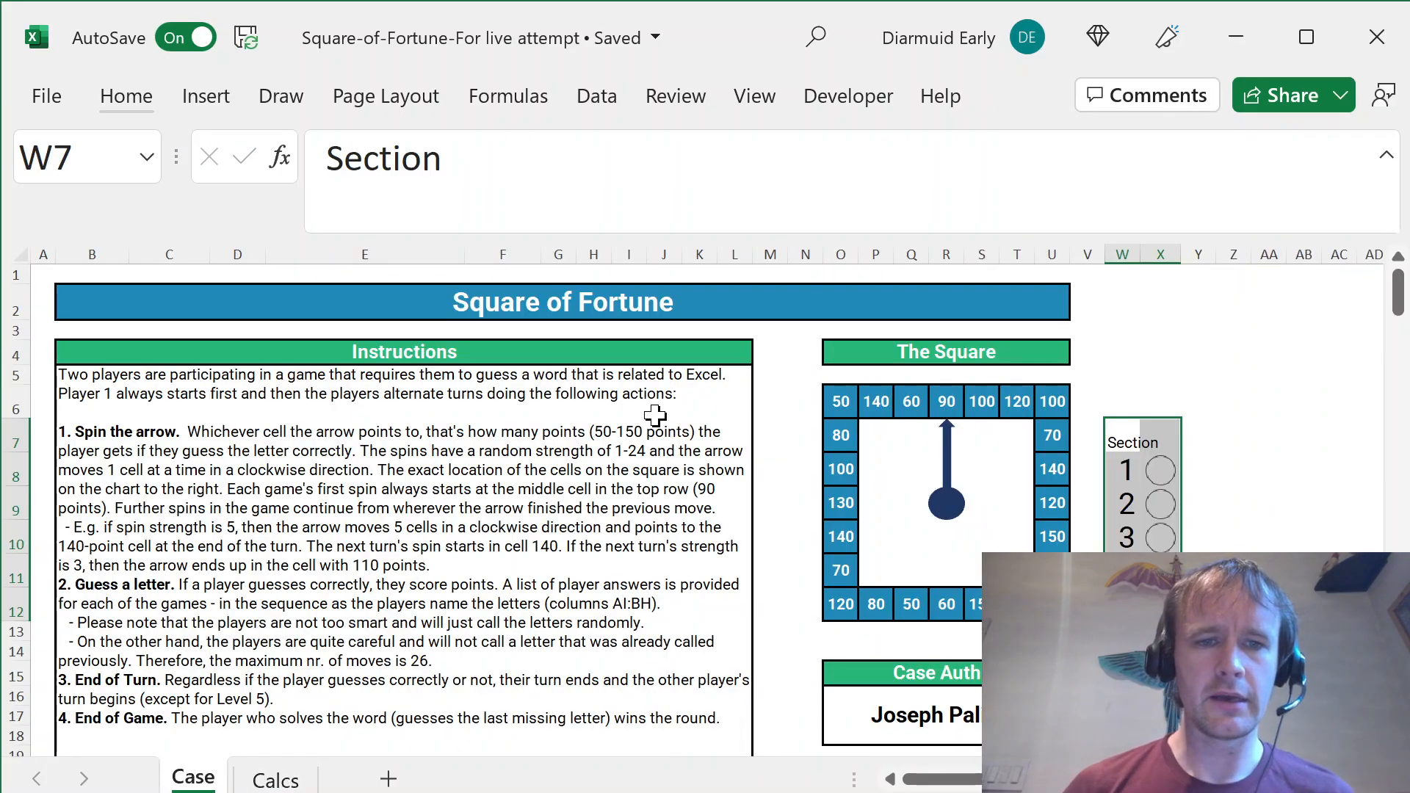
scroll(655, 415, "down", 8)
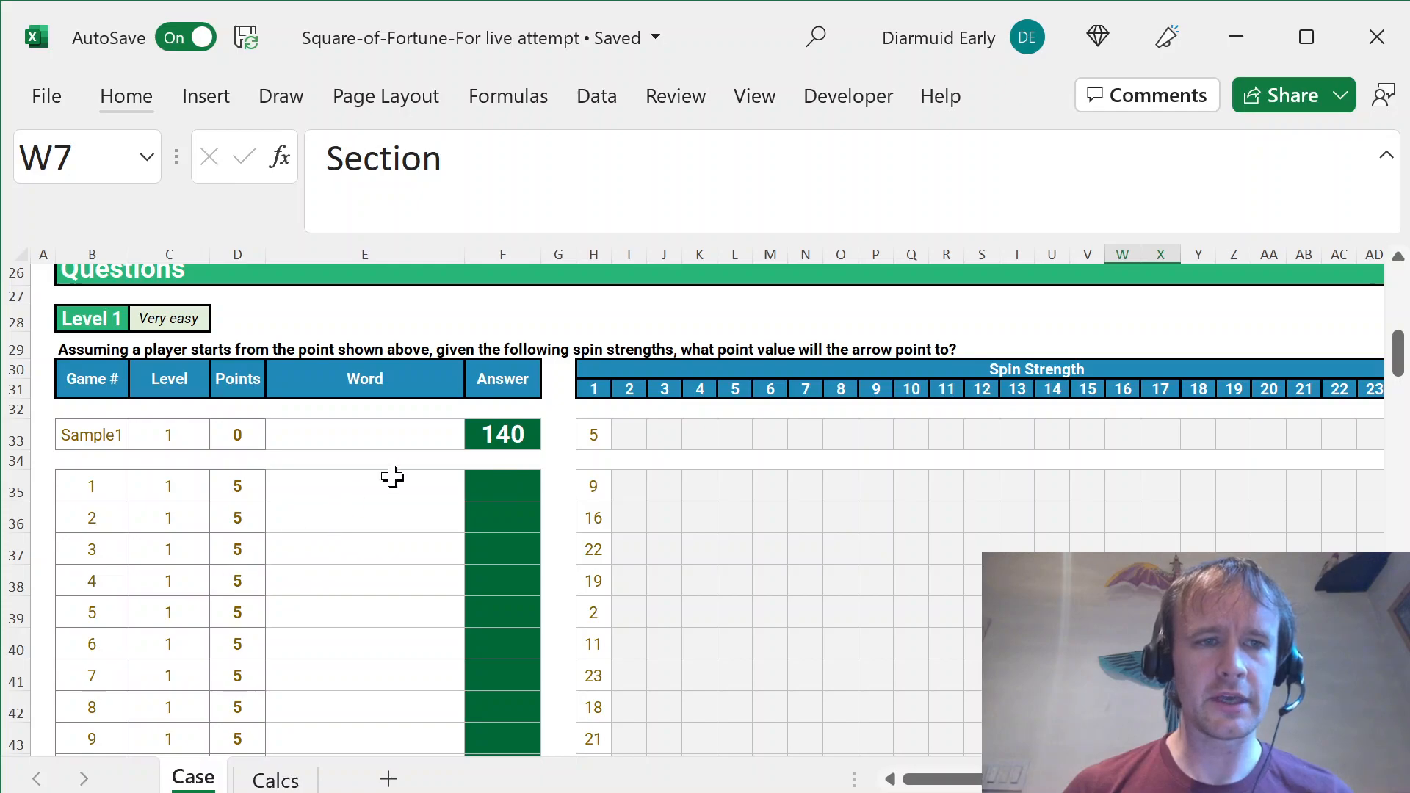
left_click(345, 510)
left_click(346, 500)
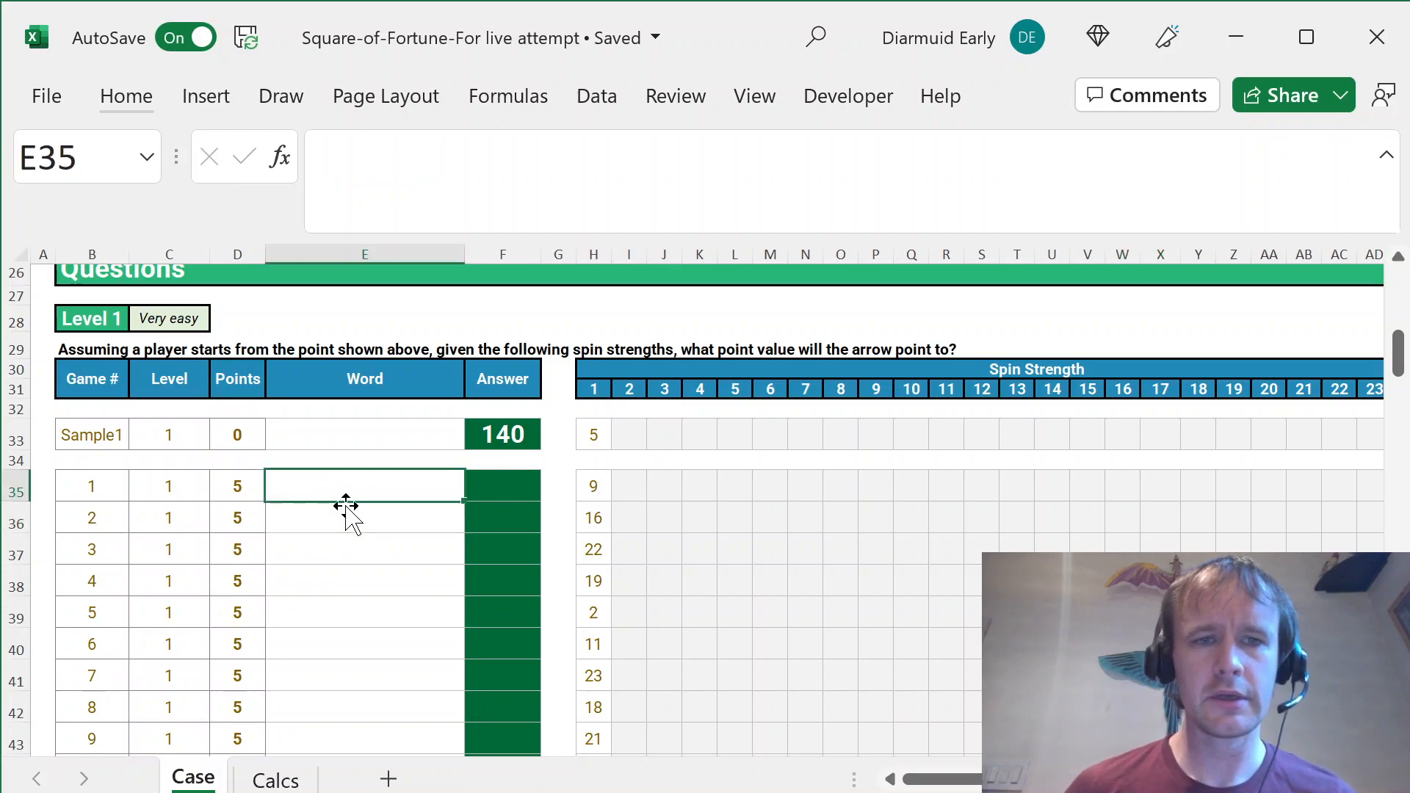
key("Right")
key("Right")
key("Right")
key("Right")
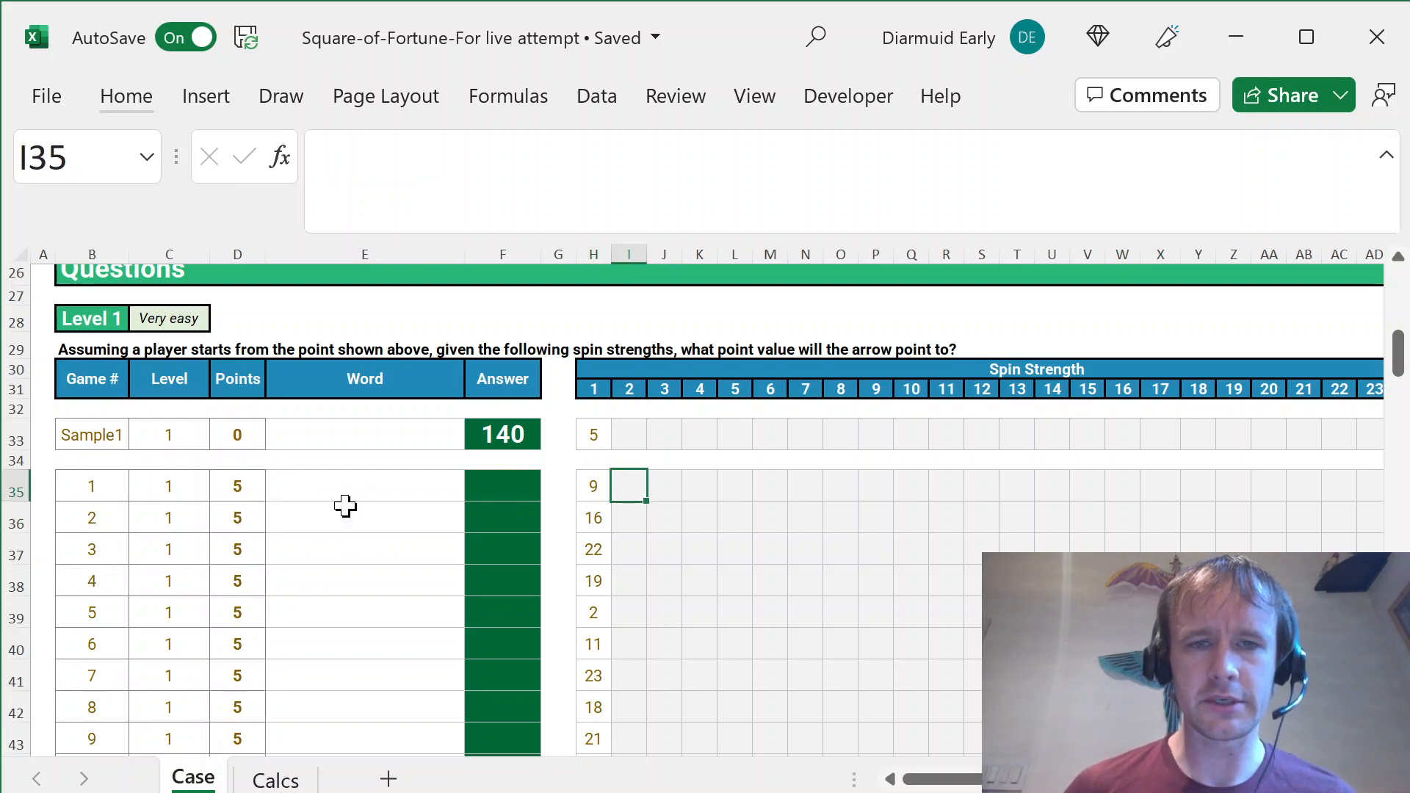
key("ctrl+Right")
key("Left")
key("ctrl+Left")
key("ctrl+Left")
key("ctrl+Left")
key("Right")
- Enter the label Row in B3 of the Calcs sheet, below Game
key("ctrl+Page_Down")
key("Up")
type("Row")
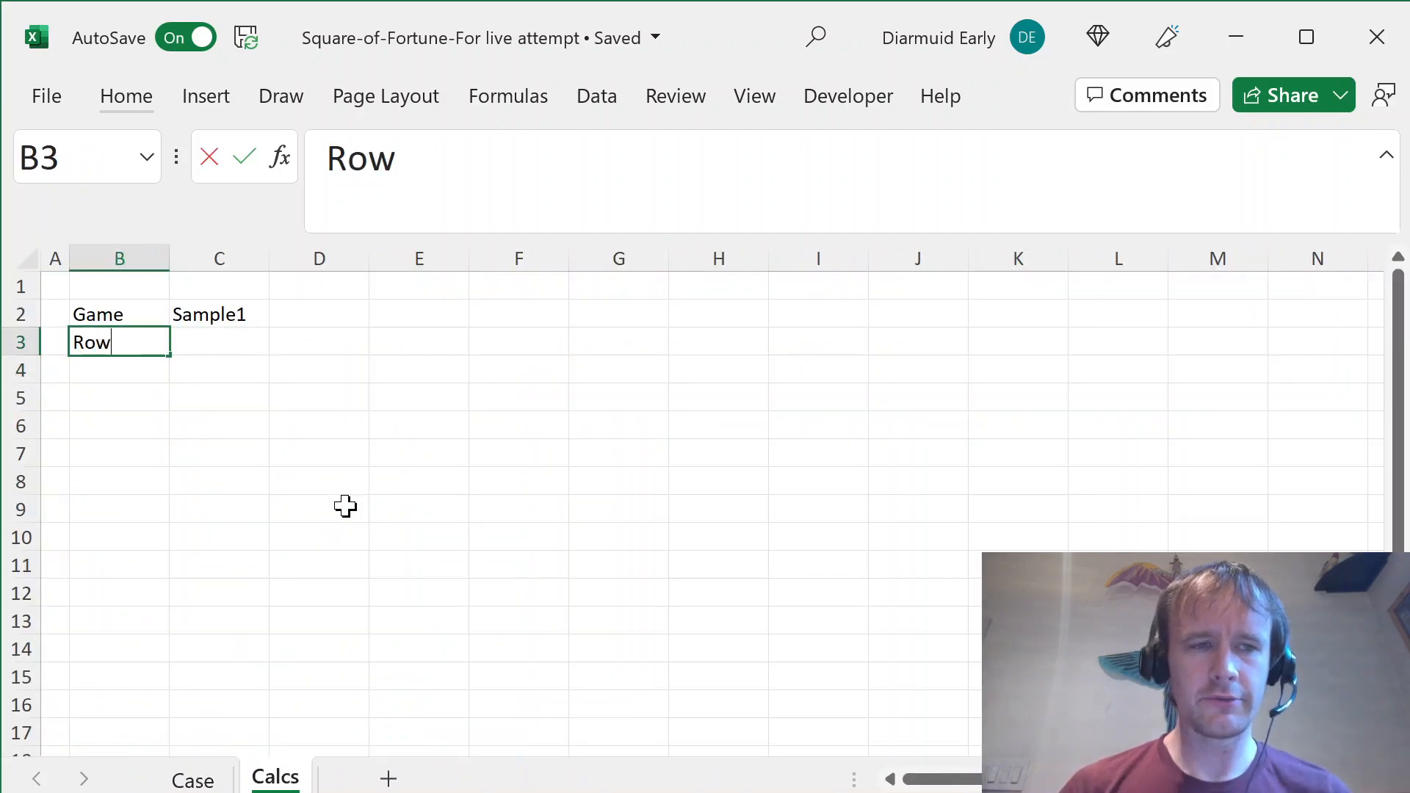
key("Tab")
- In C3, enter a MATCH formula that looks up the game in C2 exactly within column B of the Case sheet
type("=a")
key("BackSpace")
type("mat")
key("Tab")
key("Up")
type(",")
key("ctrl+Page_Up")
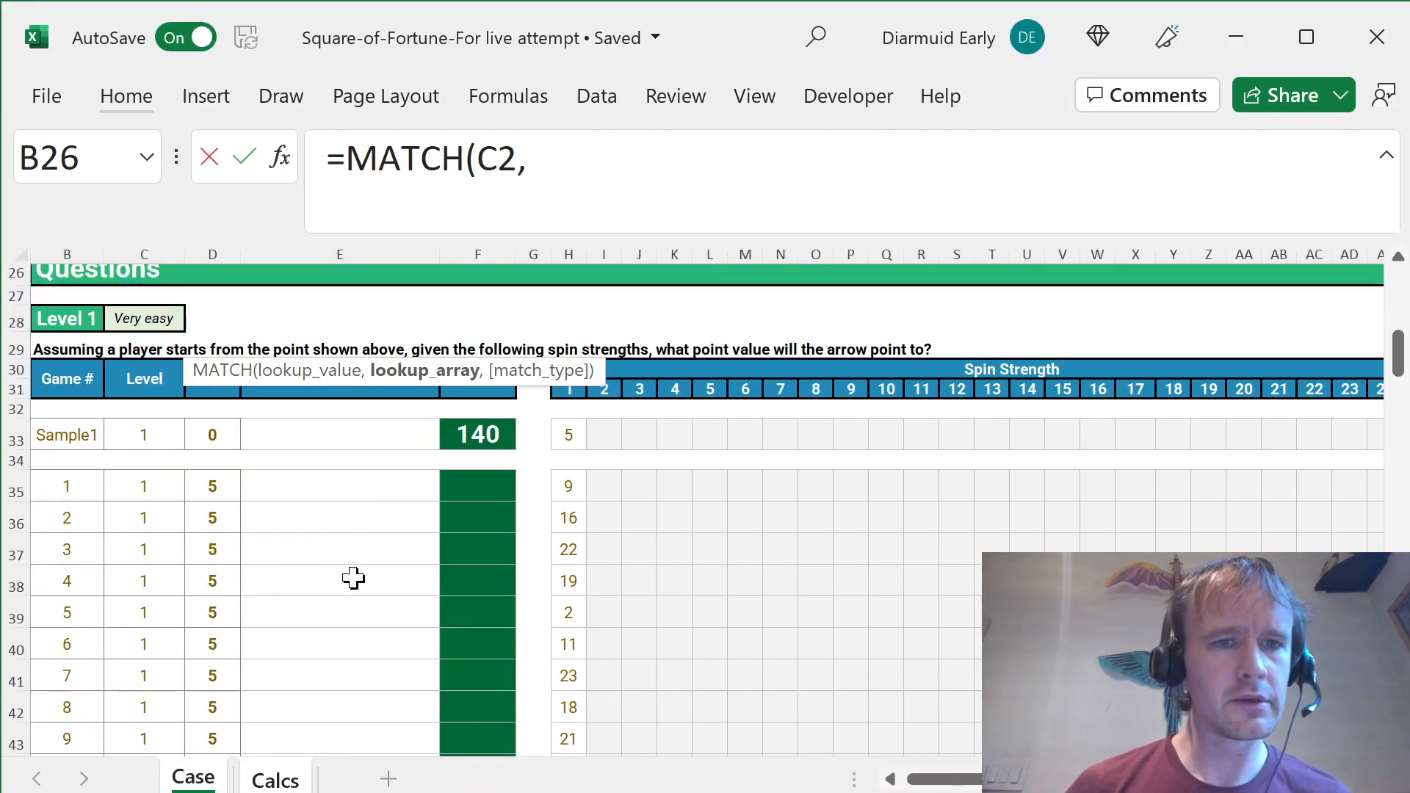
left_click(87, 549)
key("BackSpace")
key("BackSpace")
type(":B,0)")
key("Return")
- Enter the label Word in E2 of the Calcs sheet
key("Left")
key("Down")
key("Up")
key("Up")
key("Right")
key("Up")
key("Right")
key("Right")
type("W")
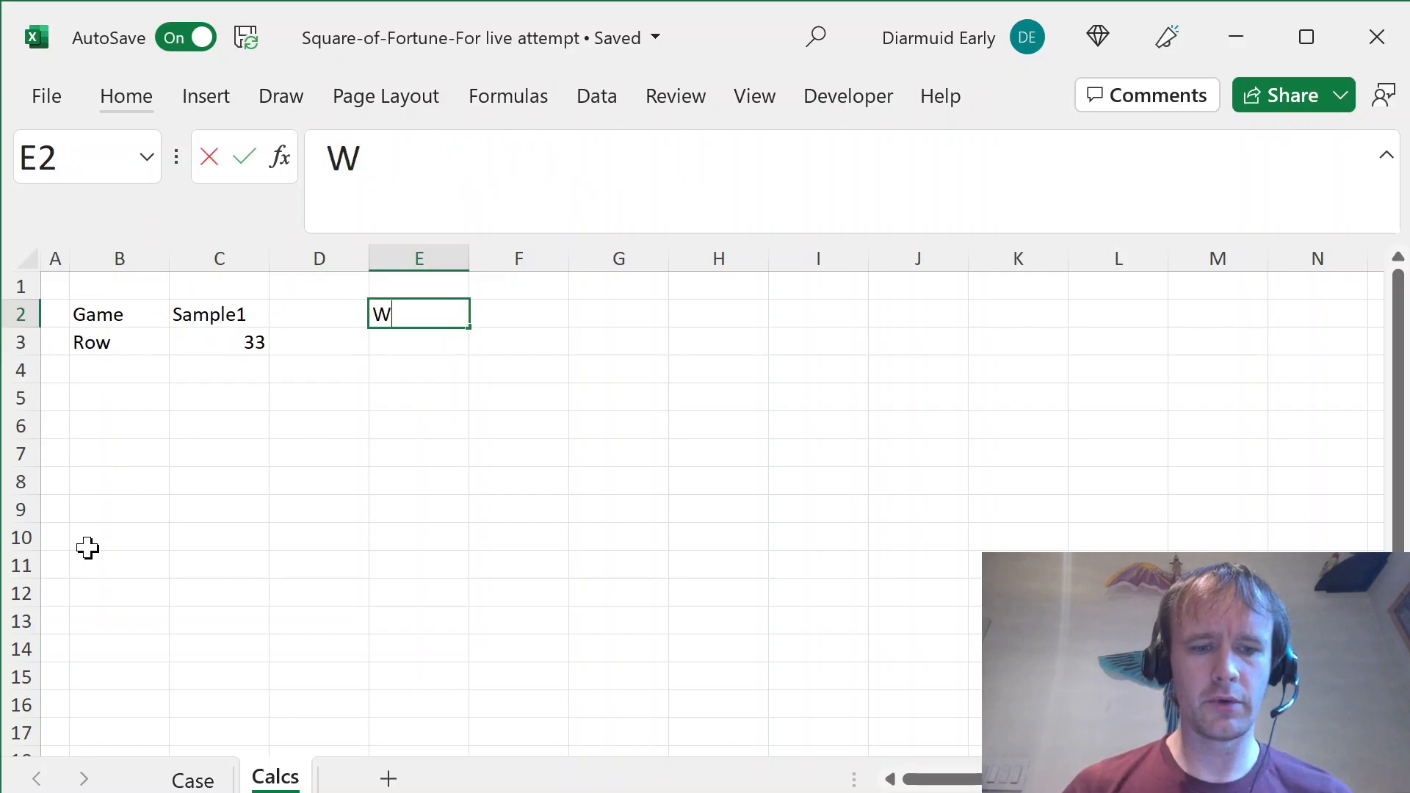
type("ord")
key("Right")
- In F2, enter =INDEX(Case!E:E,C3) to fetch the game's word from the Case sheet
type("=INDEX(")
key("ctrl+Page_Up")
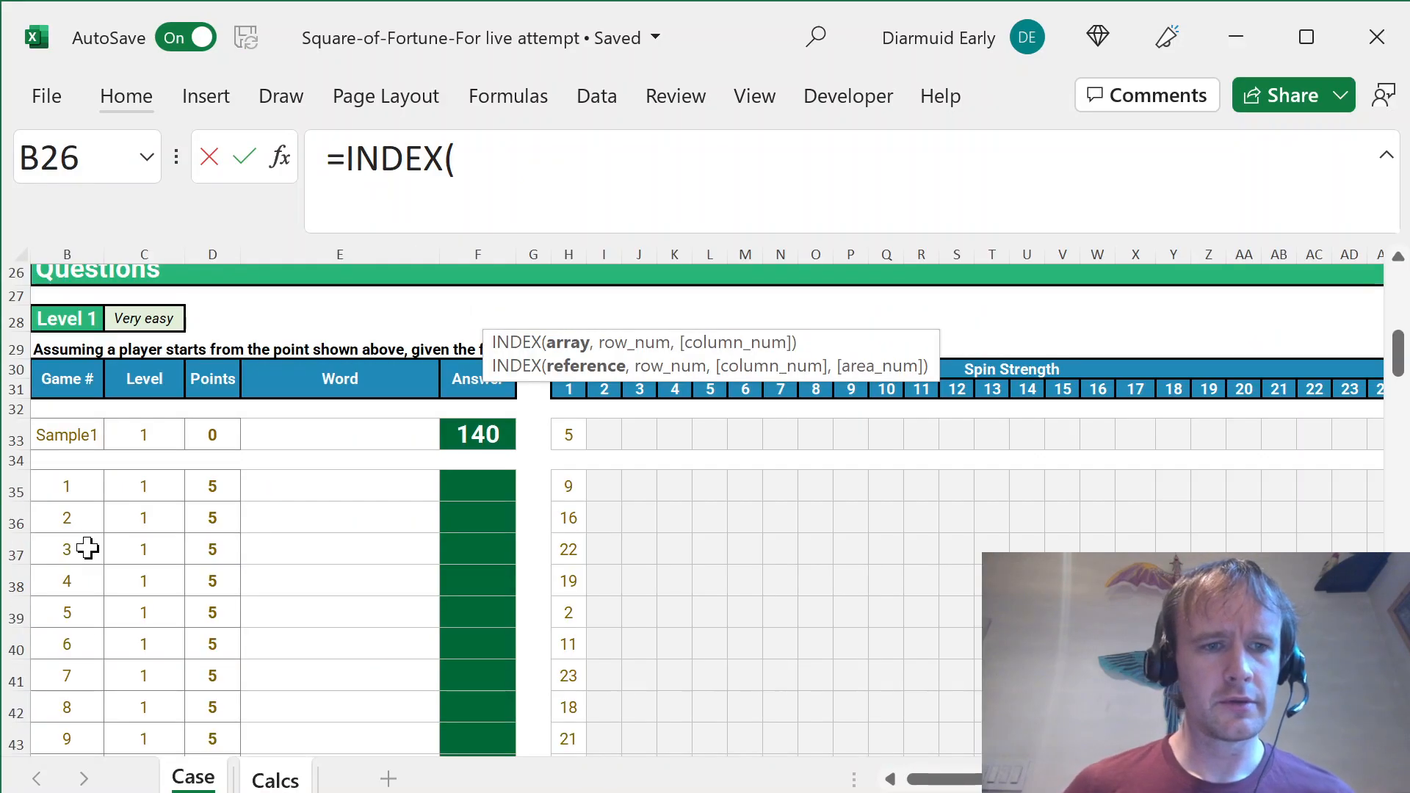
left_click(318, 311)
key("BackSpace")
key("BackSpace")
type(":E,")
key("ctrl+Page_Down")
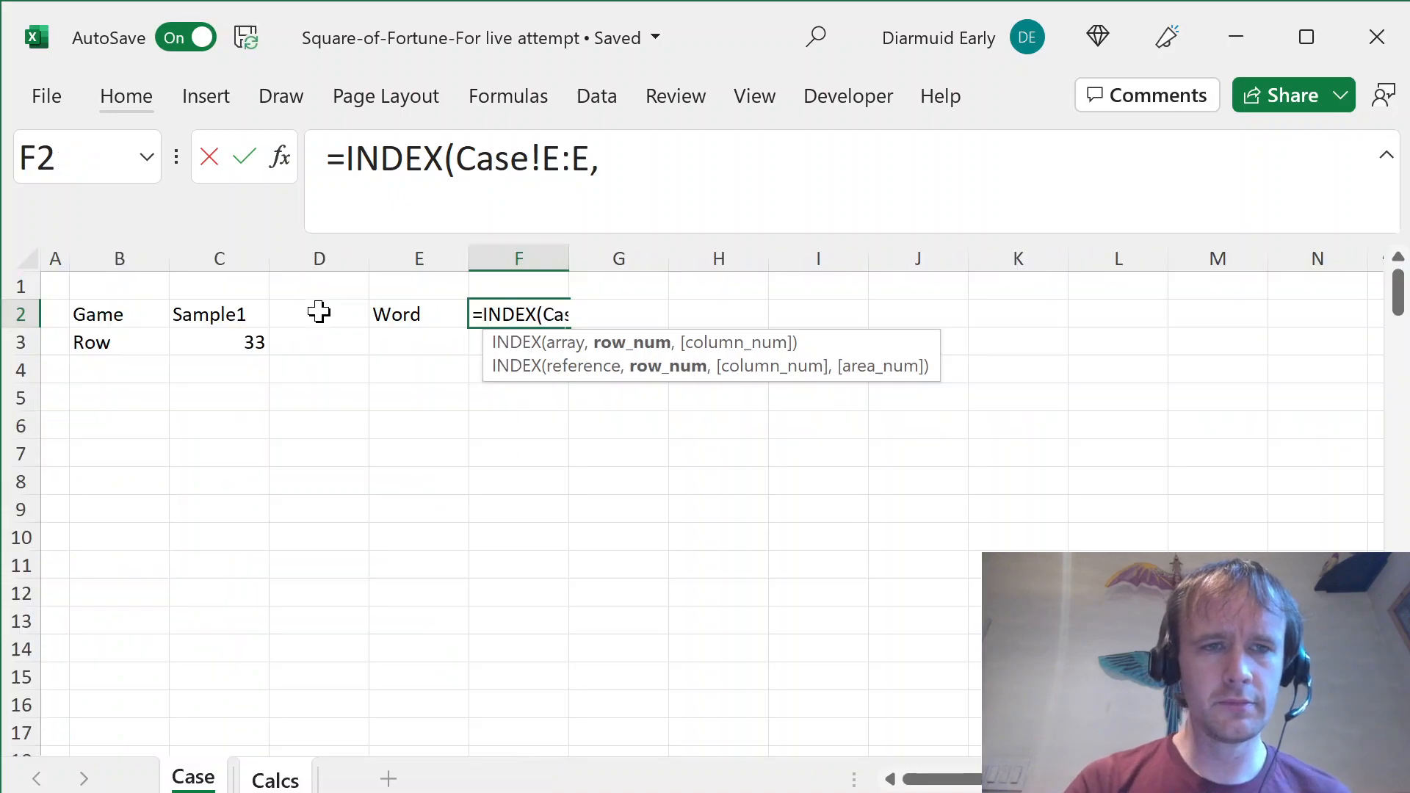
type("C3)")
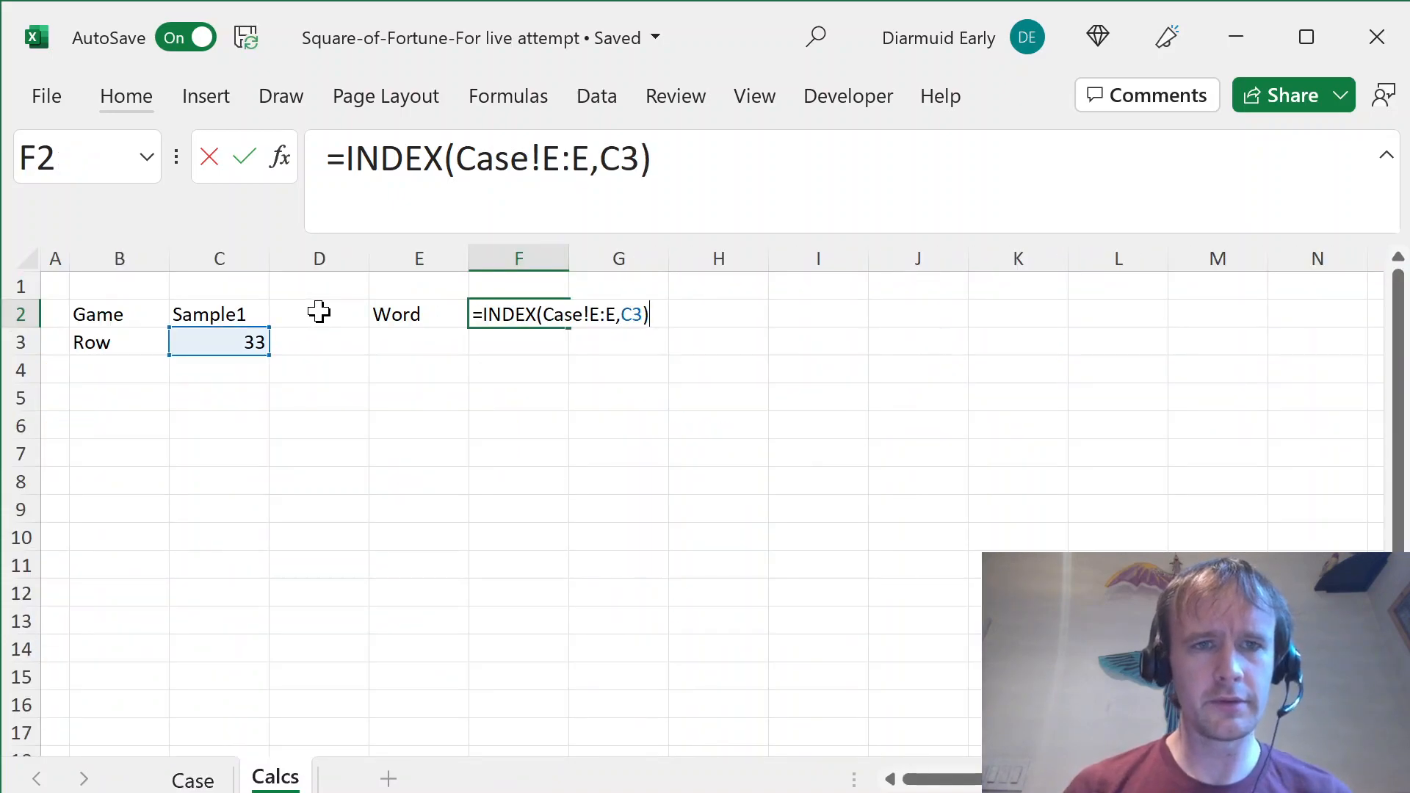
key("Return")
- Append &"" to the word formula in F2 so that it always returns text
key("Up")
key("Right")
key("F2")
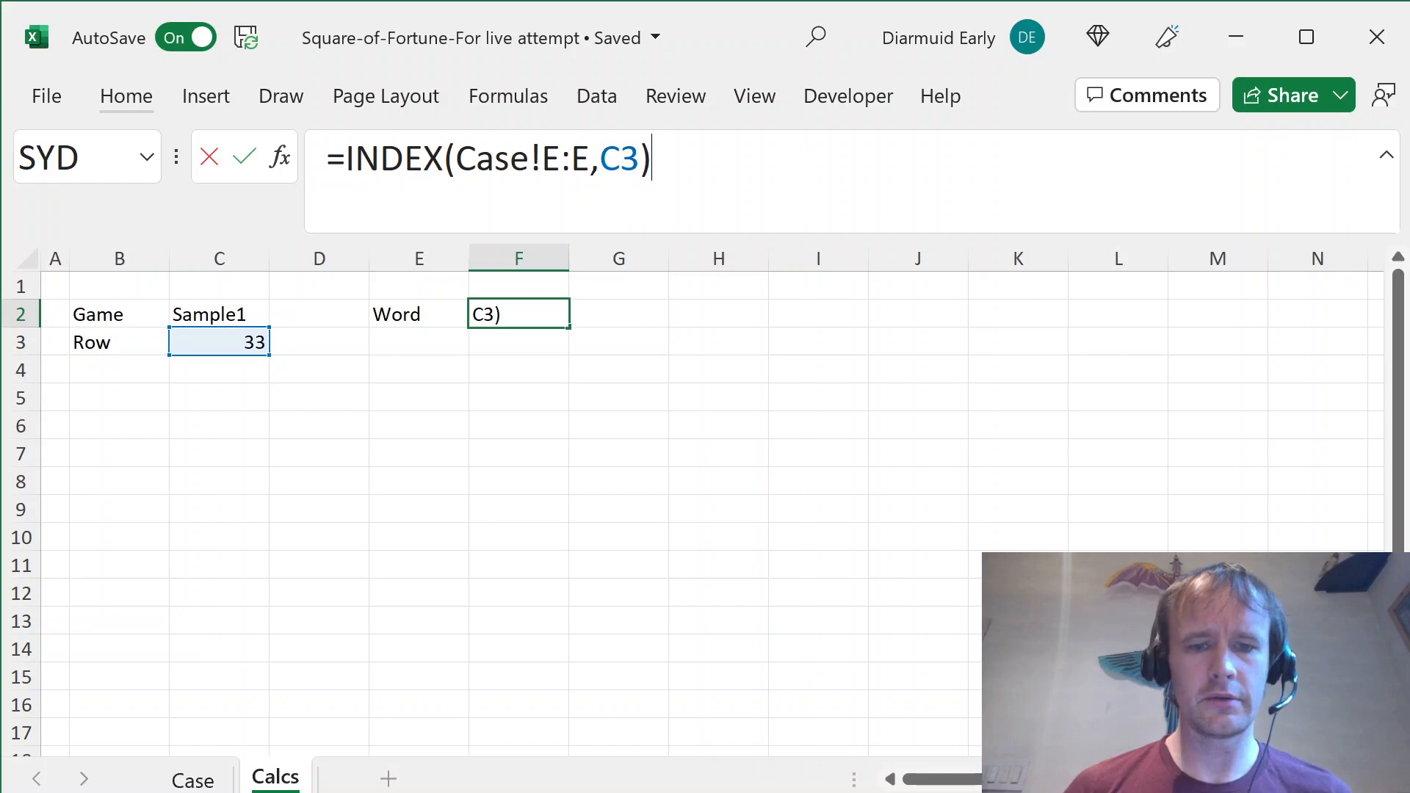
type("&\"\"")
key("Return")
- Change the game name in C2 to Sample3
key("Up")
key("Left")
key("Left")
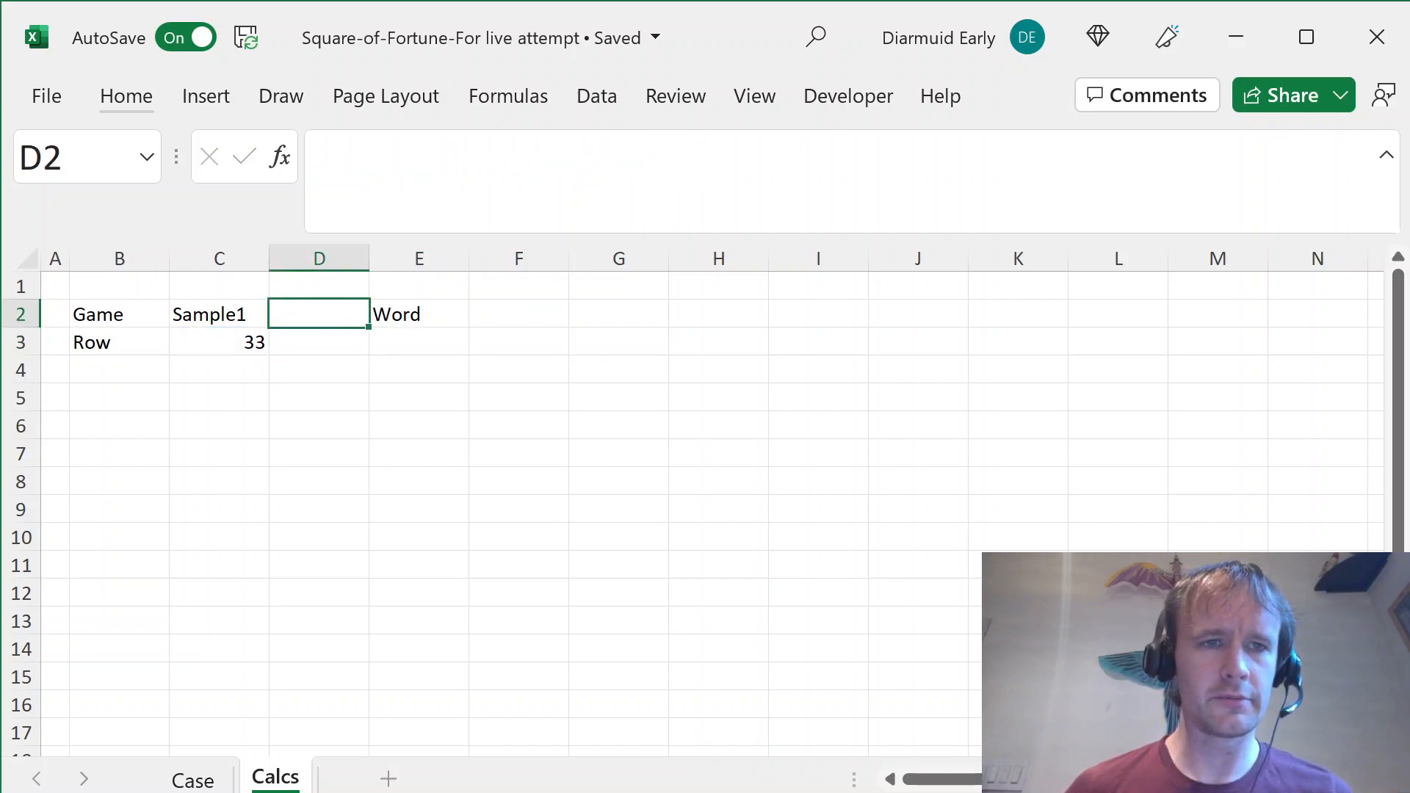
key("Left")
key("BackSpace")
type("3")
key("Return")
- Enter the label Spins in B5 of the Calcs sheet
key("Up")
key("Right")
key("Right")
key("Right")
key("Left")
key("Left")
key("Down")
key("Down")
key("Left")
key("Left")
key("Down")
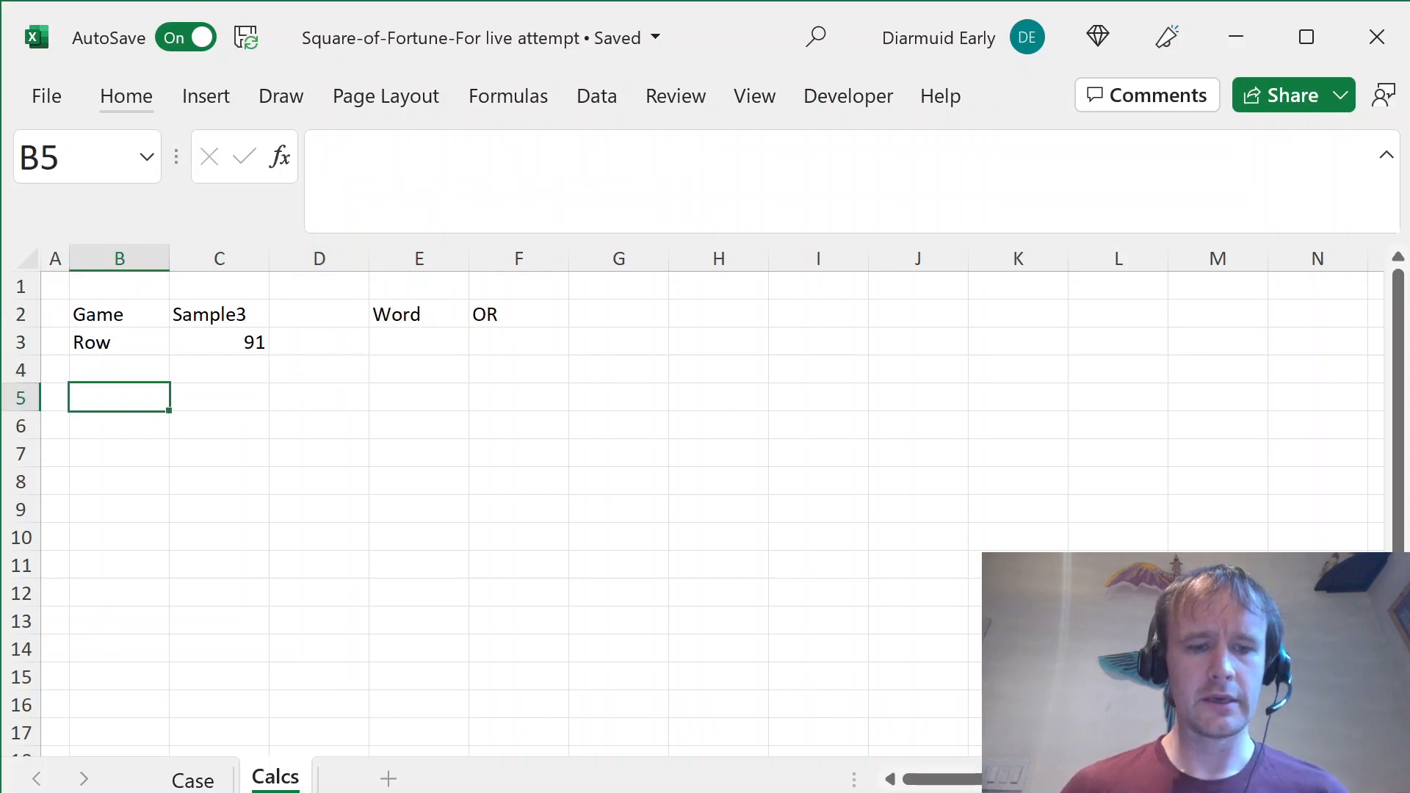
type("Spins")
key("Return")
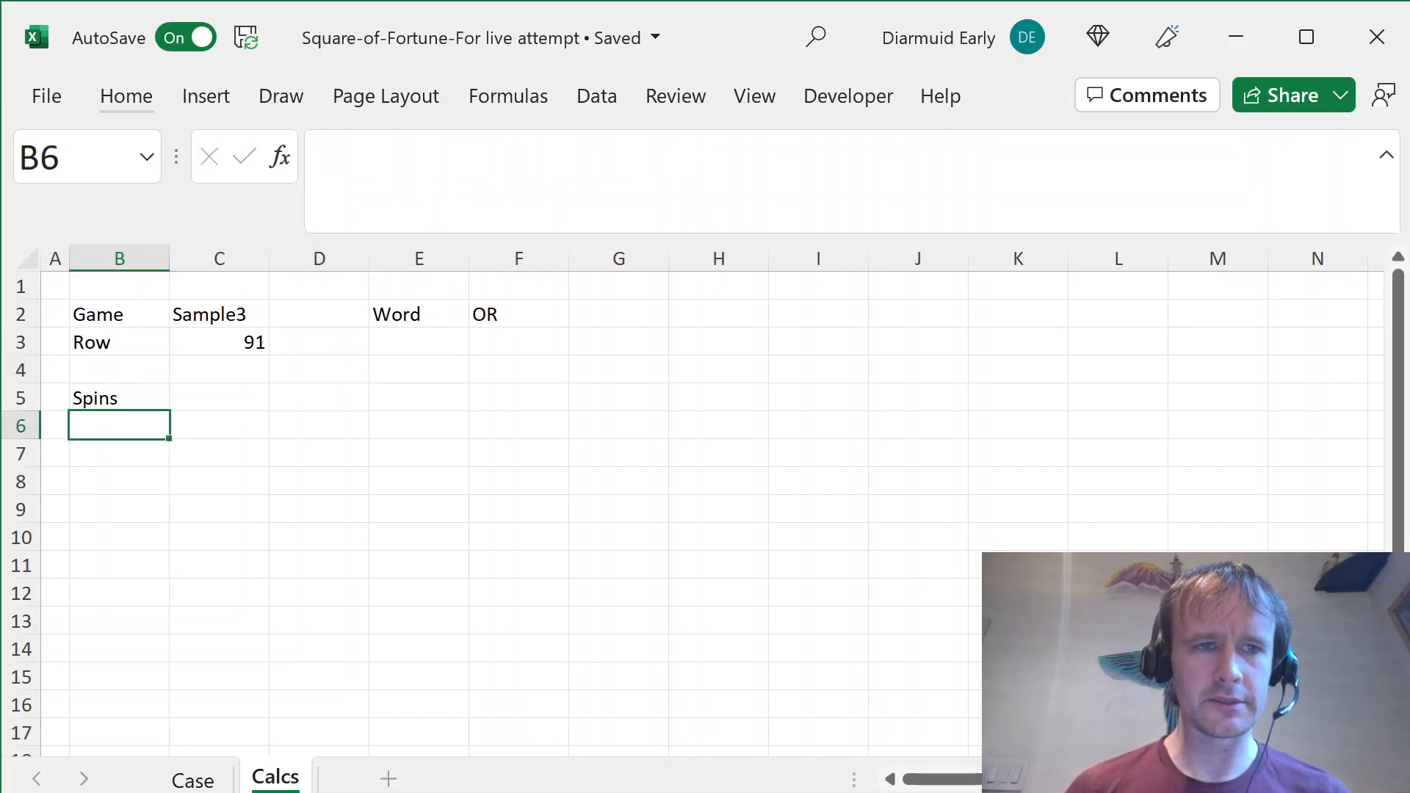
- In B6, enter =INDEX(Case!H:AG,C3,0) to pull the game's whole row of spin strengths
type("=tr")
key("BackSpace")
key("BackSpace")
type("ind")
key("Tab")
key("ctrl+Page_Up")
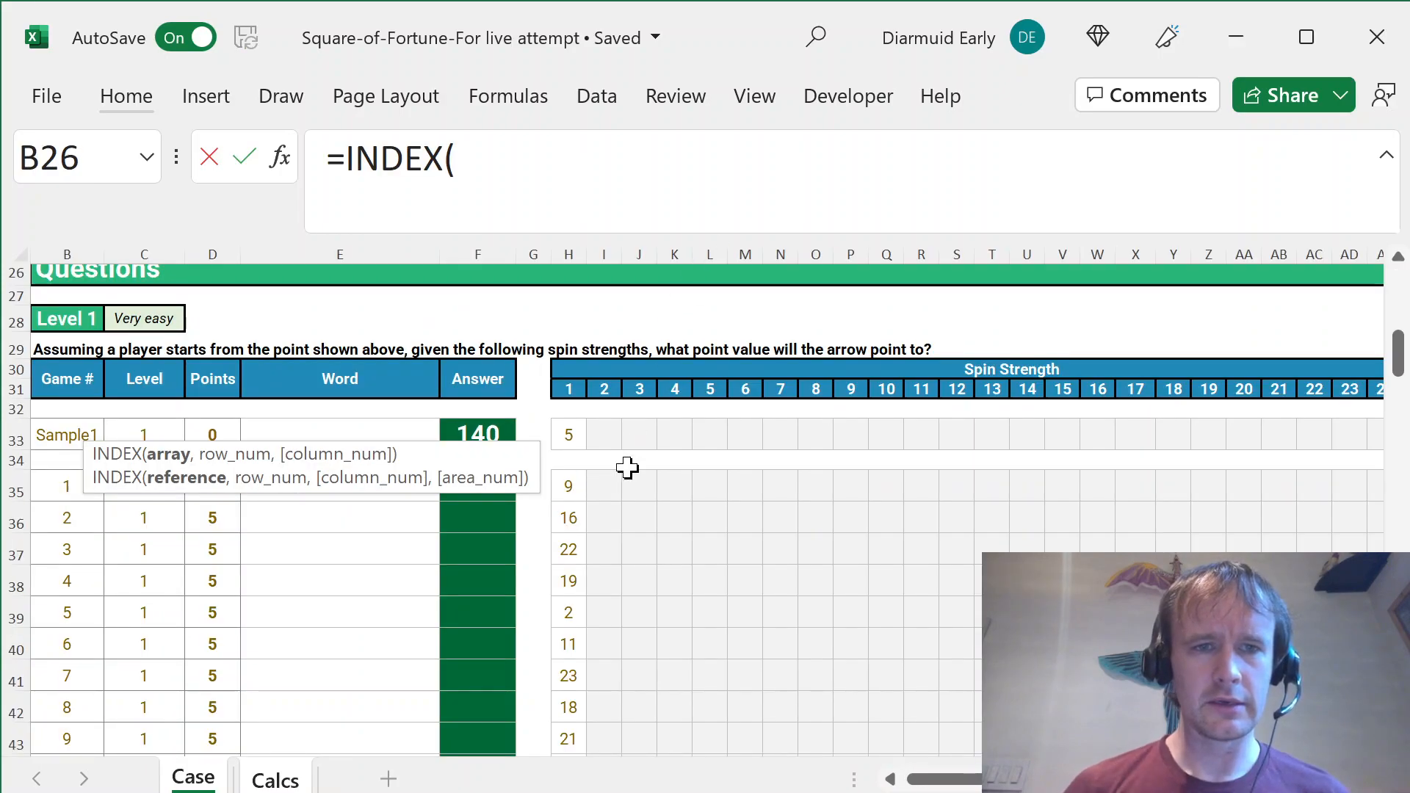
left_click(569, 436)
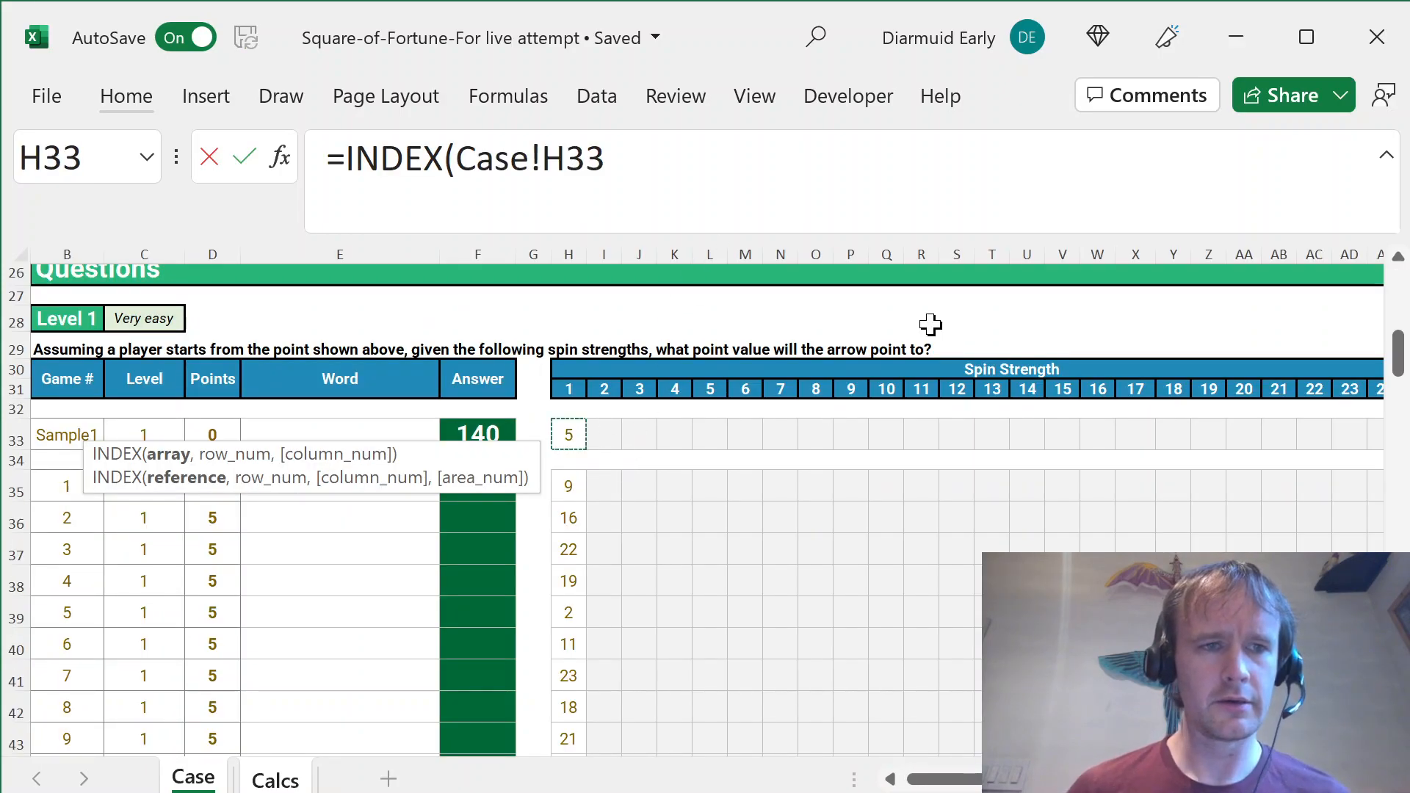
key("shift+Right")
key("Up")
key("Up")
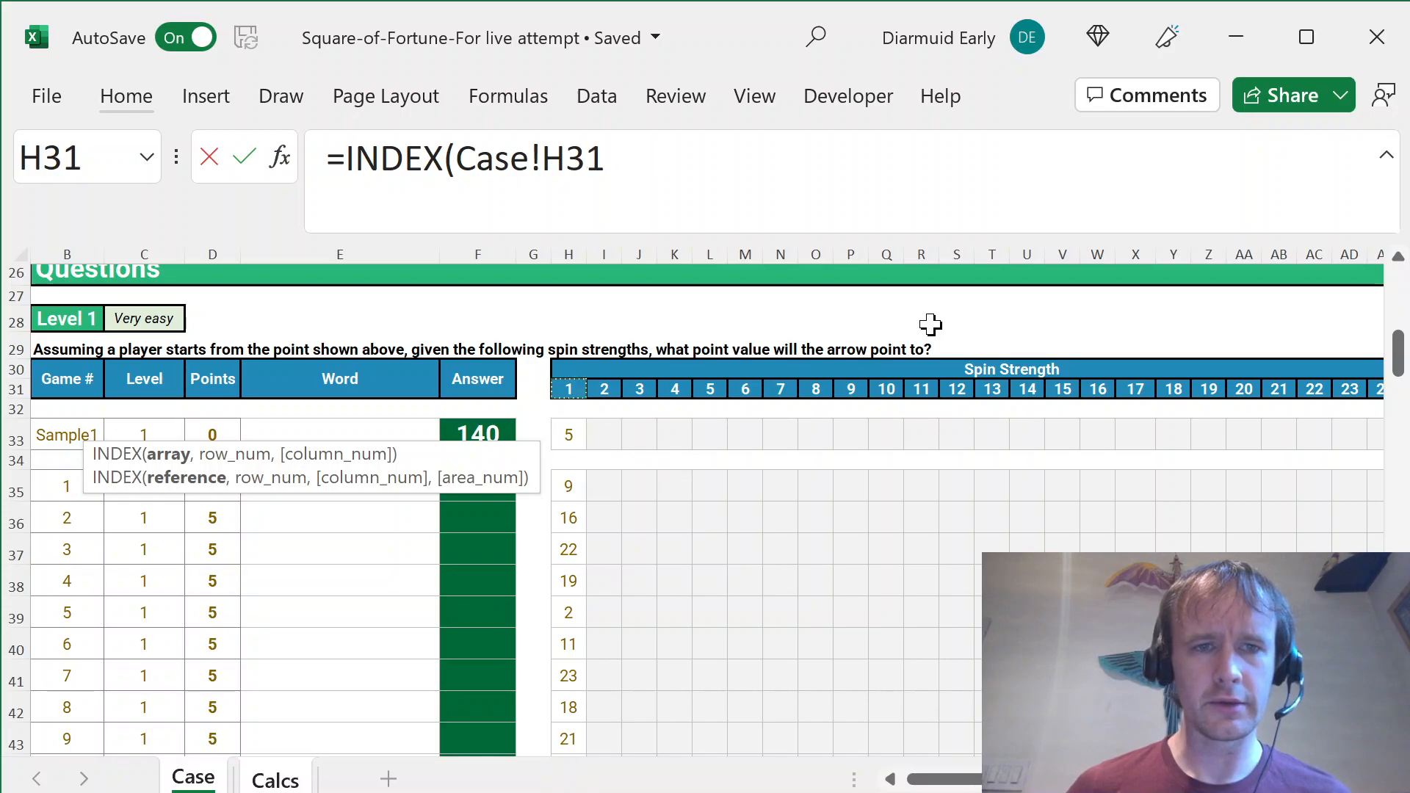
key("ctrl+shift+Right")
key("ctrl+space")
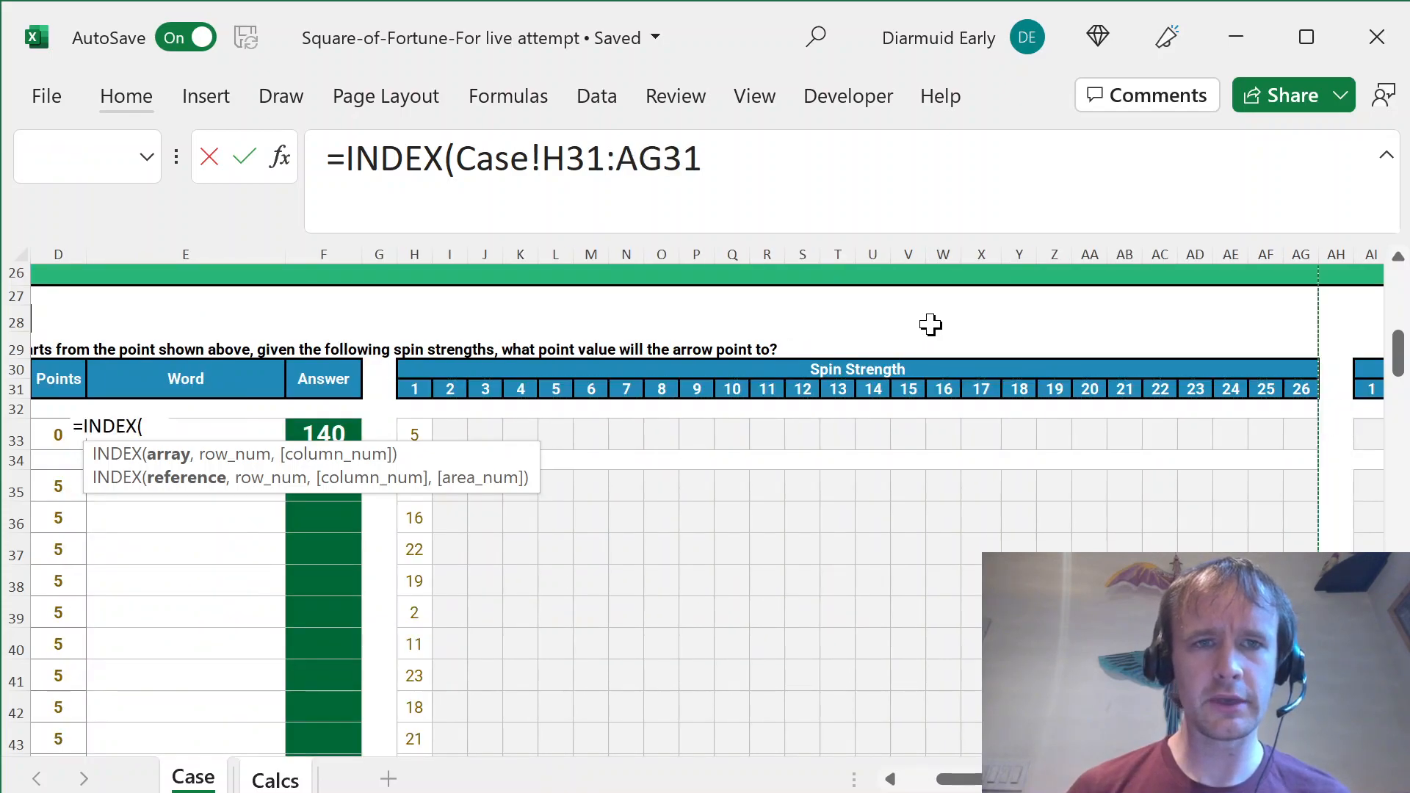
left_click(564, 159)
key("BackSpace")
type("H:AG")
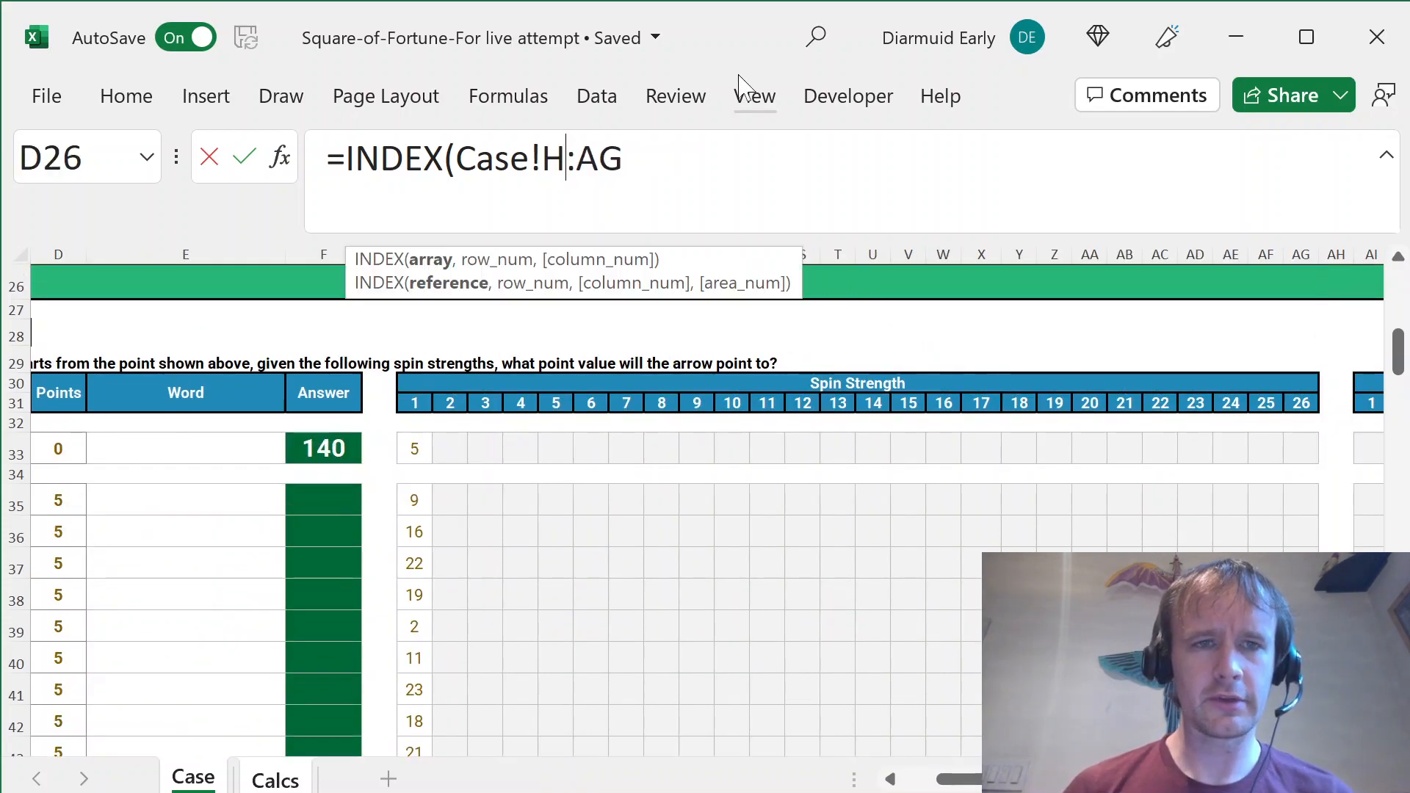
type(",")
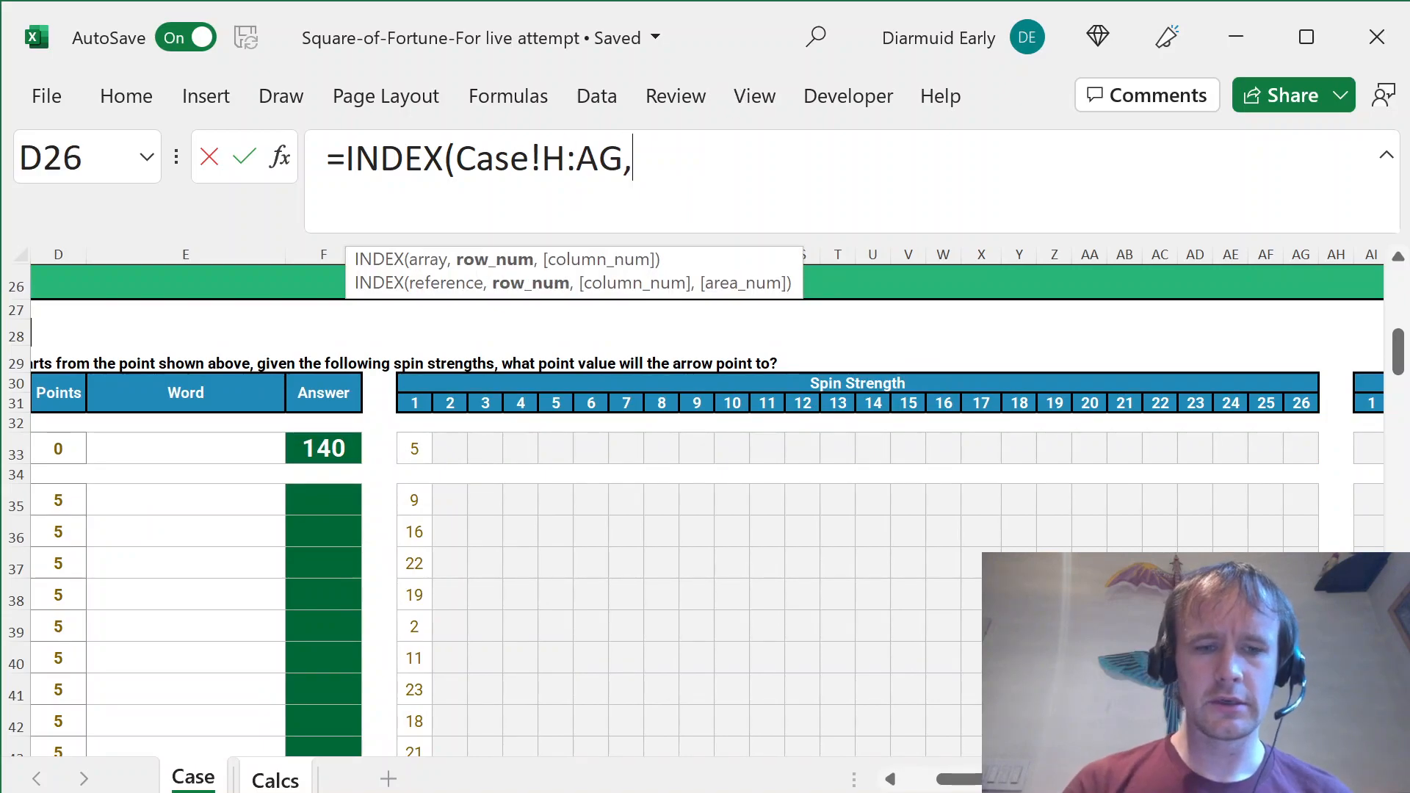
key("ctrl+Page_Down")
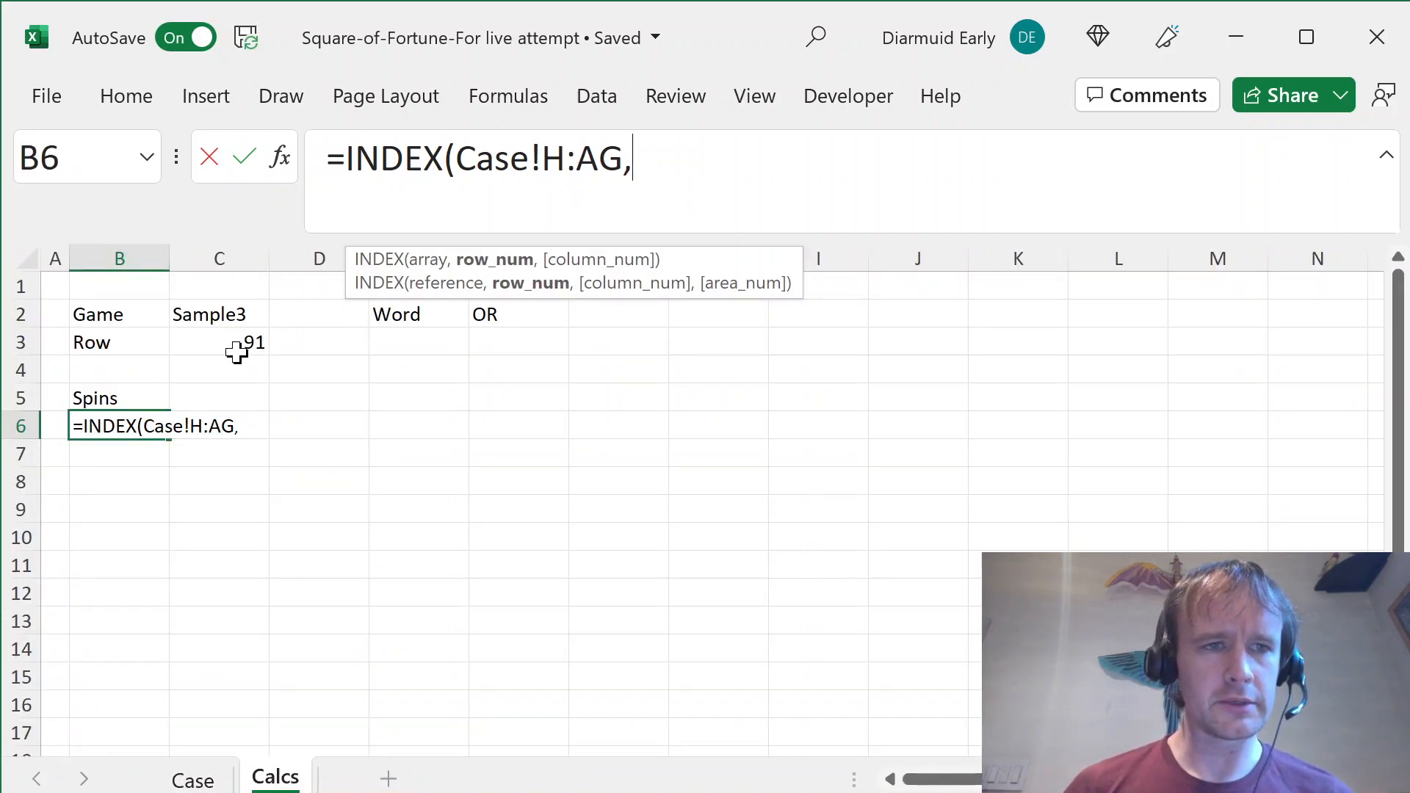
type("C3,0)")
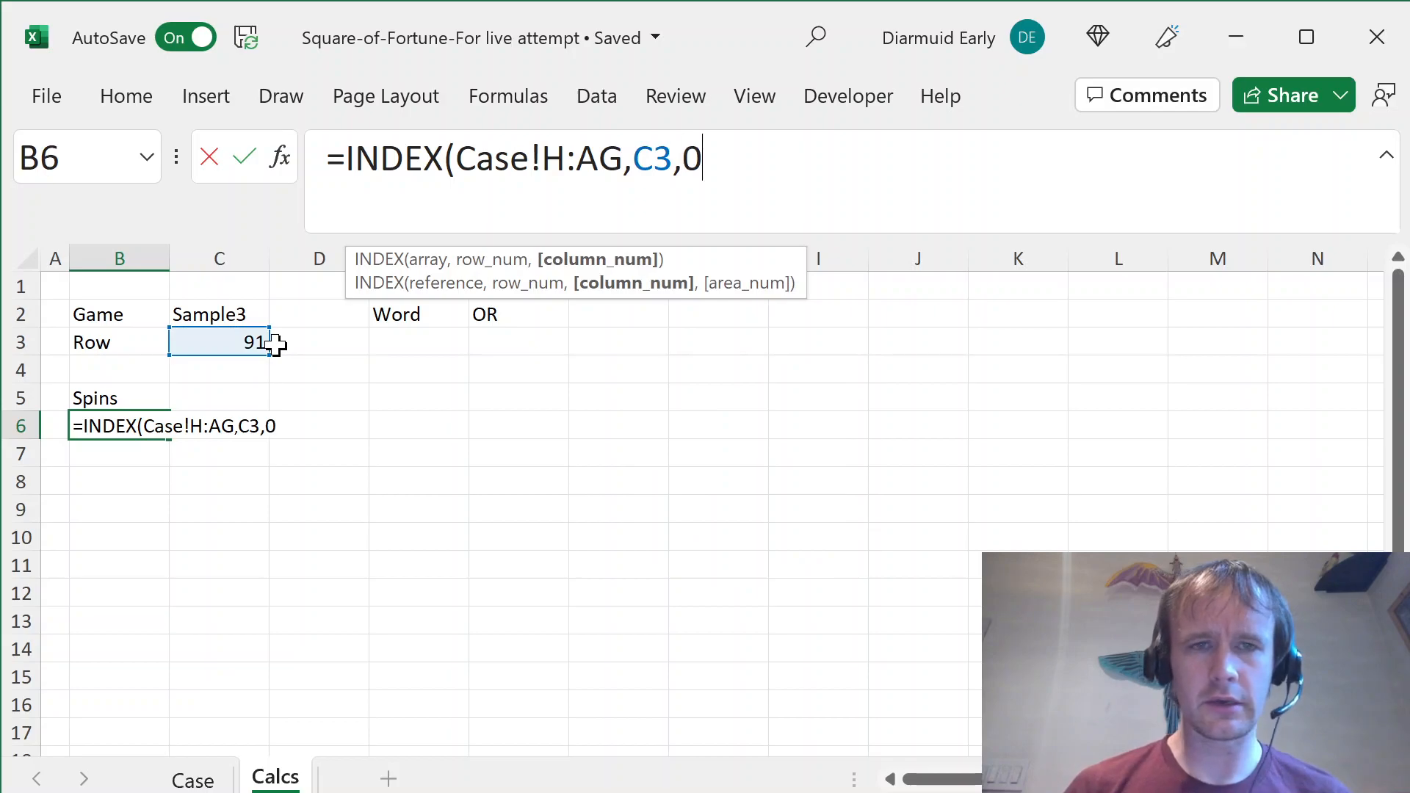
key("Return")
key("Up")
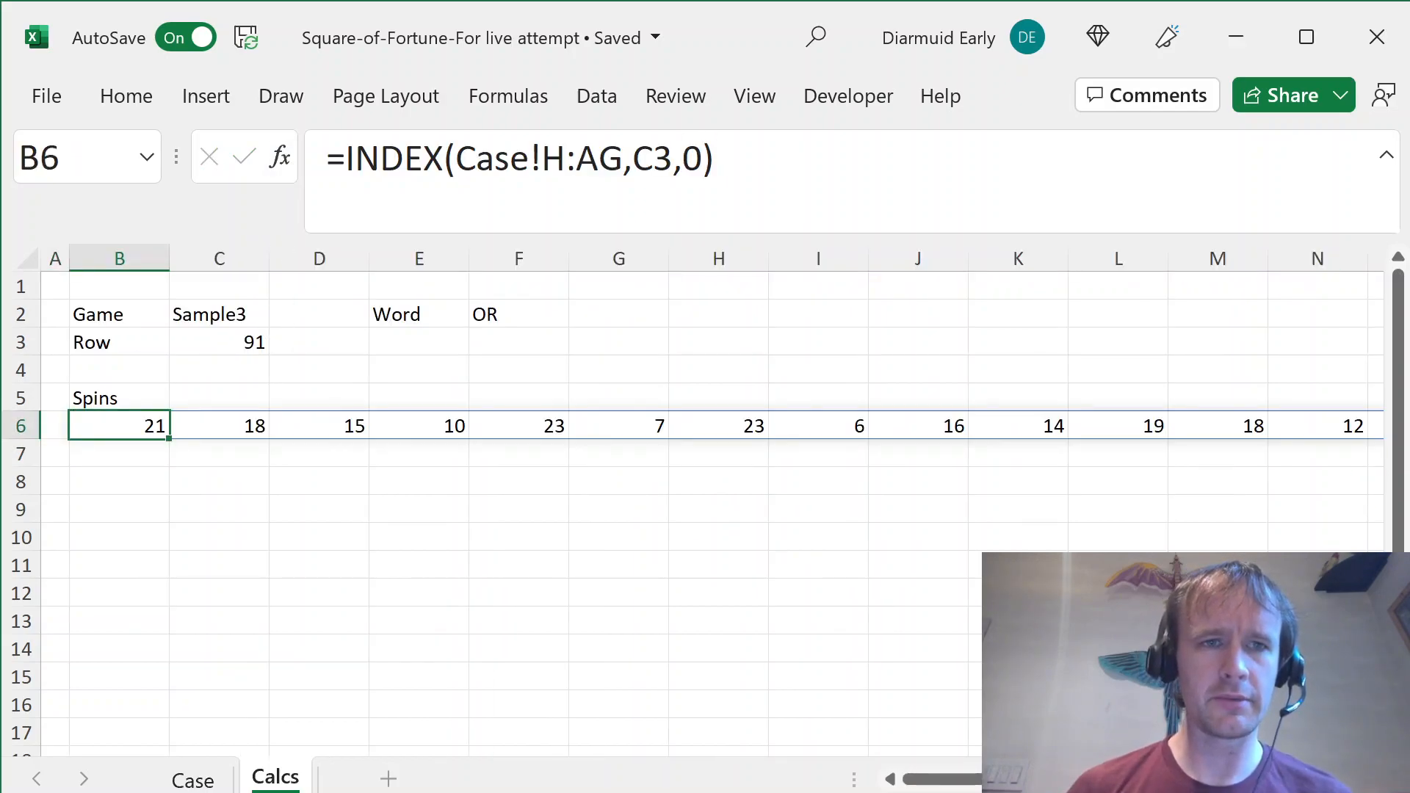
- Wrap the spins formula in B6 in TRANSPOSE so the strengths list down the column
left_click(353, 158)
key("Left")
type("TRANSPOSE(")
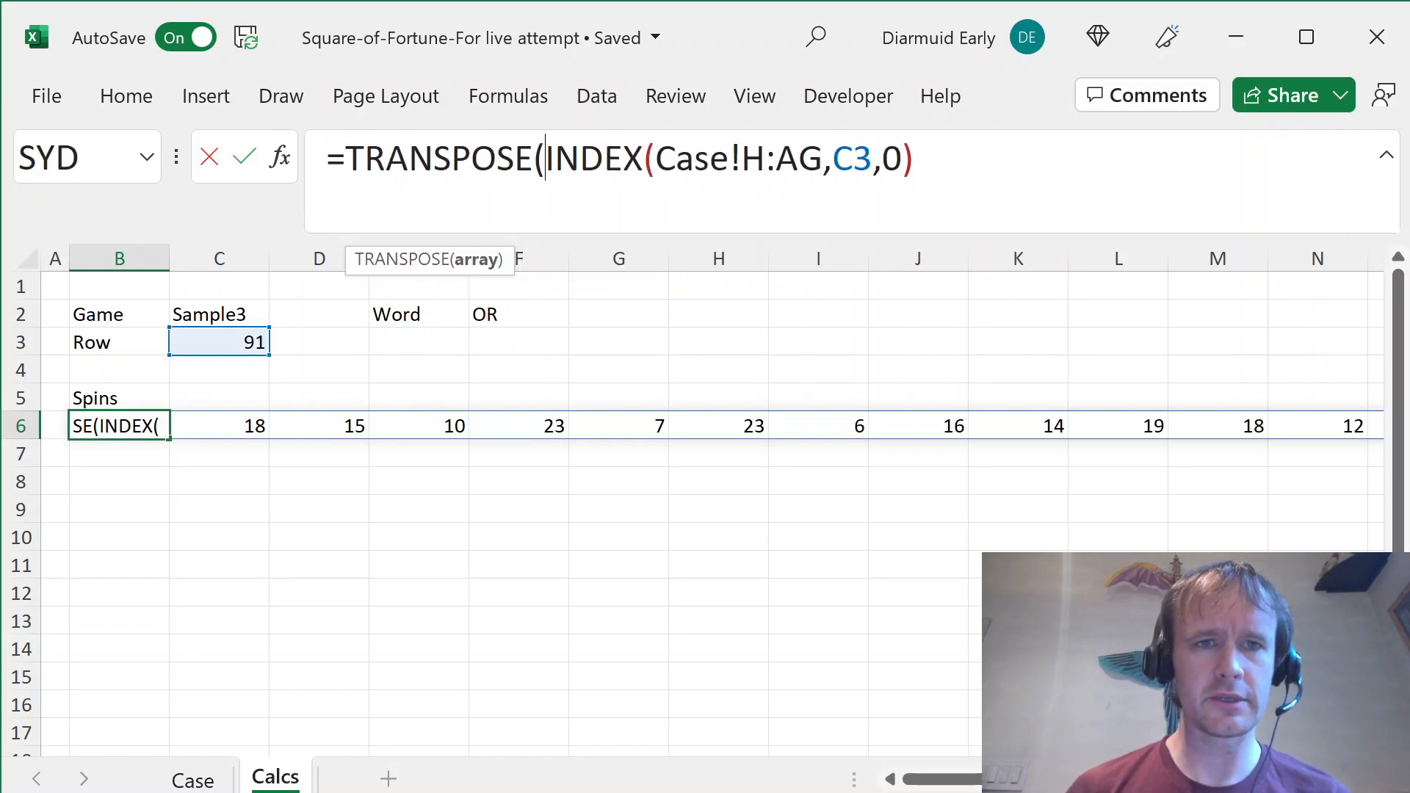
key("End")
type(")")
key("Return")
key("Up")
key("ctrl+shift+Down")
- Enter the label Letters in C5, next to the Spins heading
key("Up")
key("Up")
key("Up")
key("Down")
key("Down")
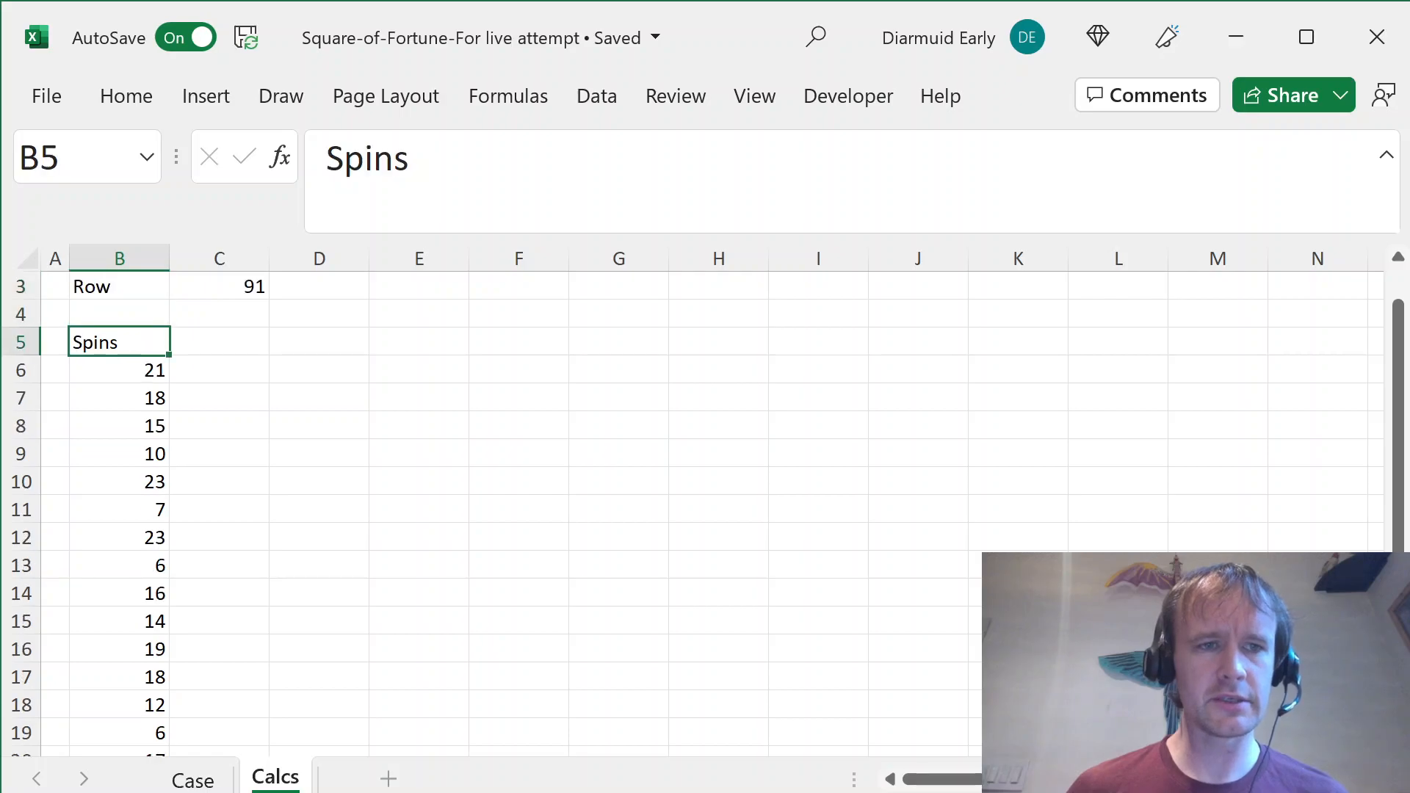
key("Right")
type("L")
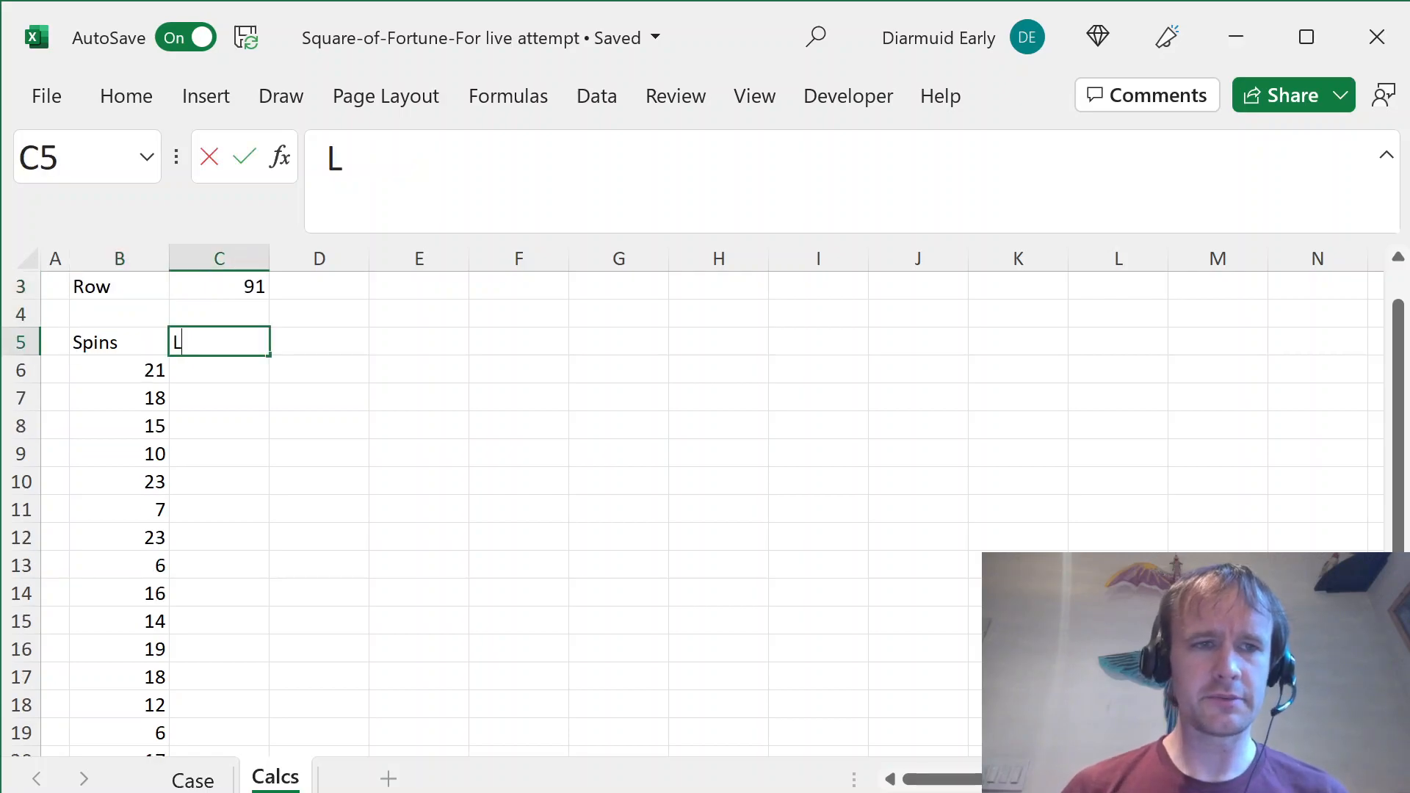
key("Escape")
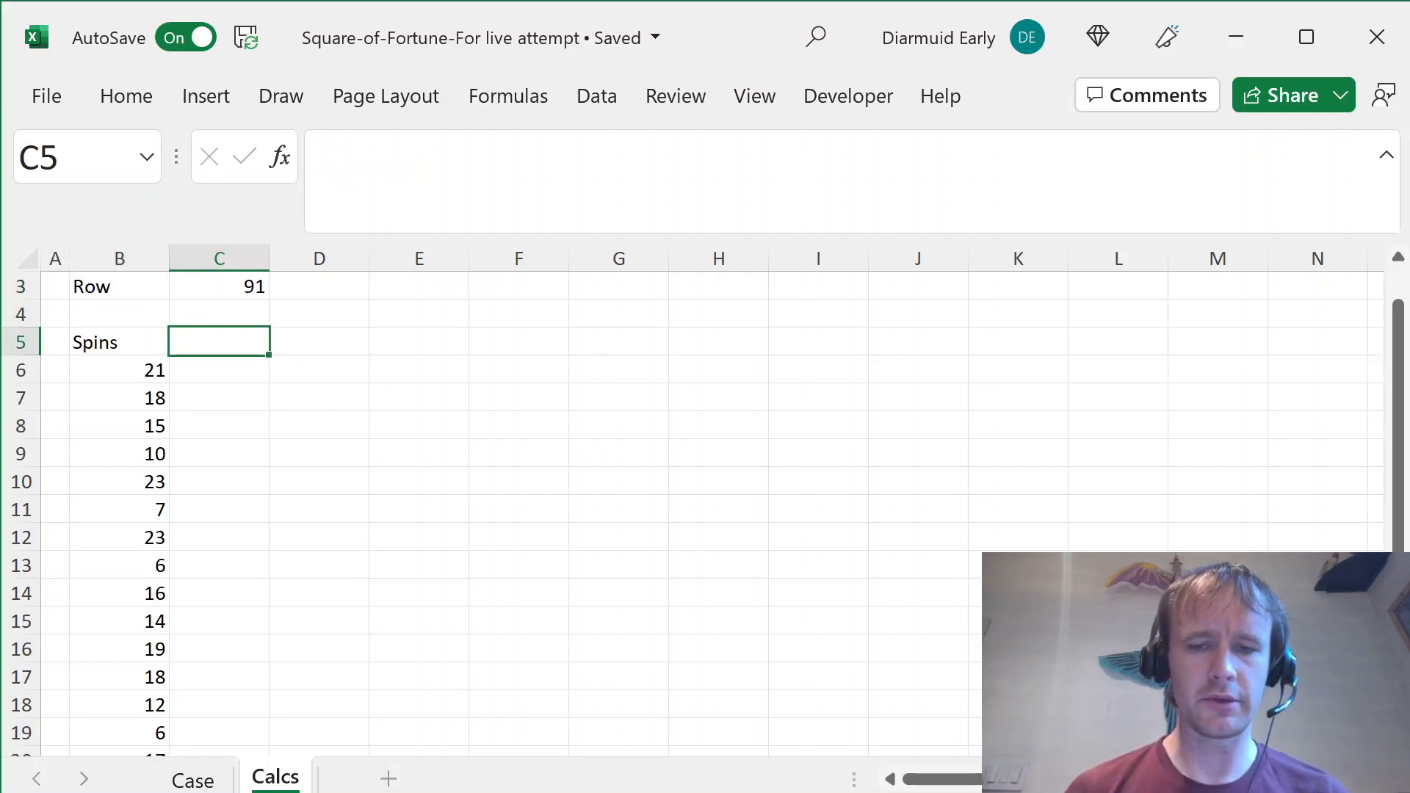
type("Letter")
type("s")
key("BackSpace")
type("ers")
key("Return")
- In C6, enter =TRANSPOSE(INDEX(Case!AI:BH,C3,0)) to list the game's guessed letters down the column
type("=")
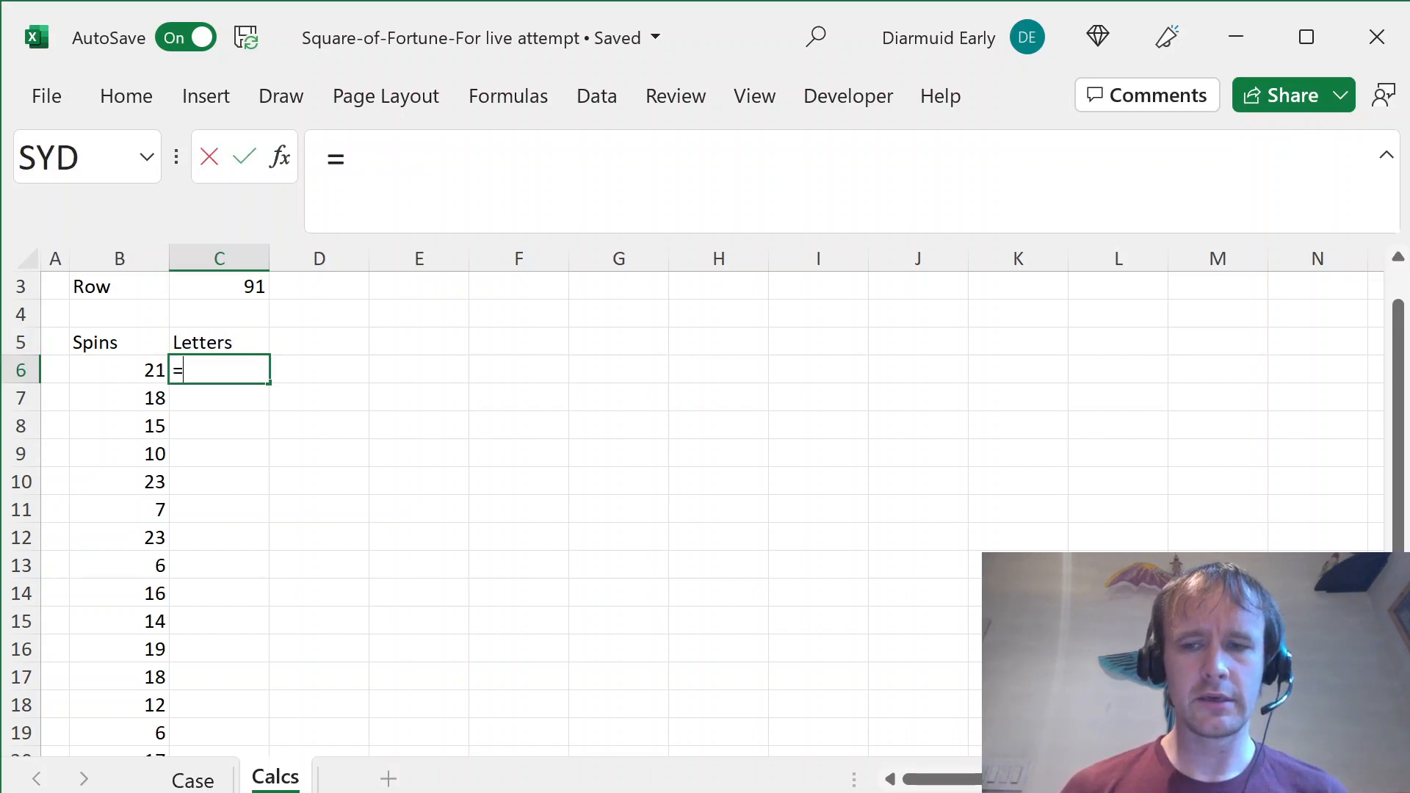
type("tran")
key("Tab")
type("inde")
key("Tab")
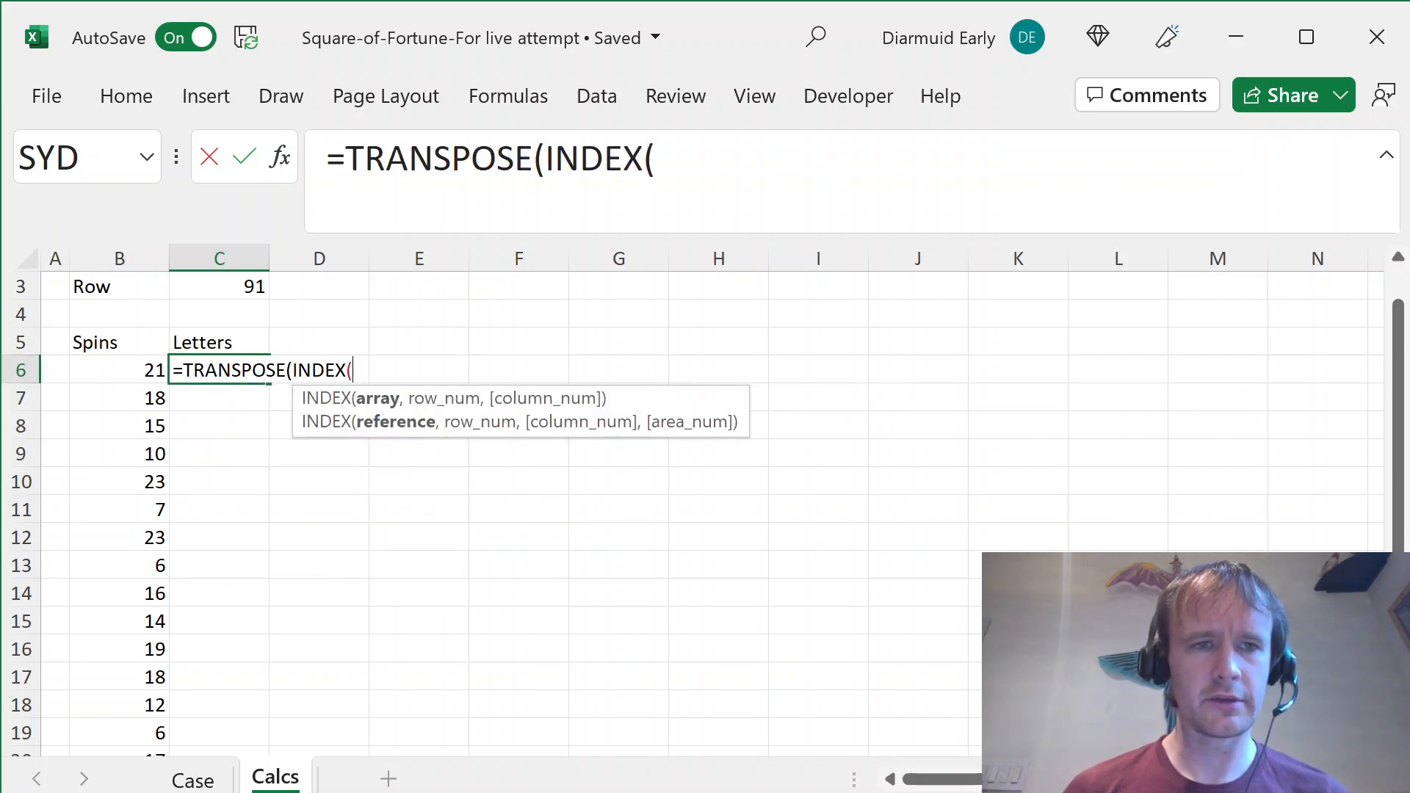
key("alt+Return")
type(",")
key("Up")
key("Up")
key("Up")
type(",")
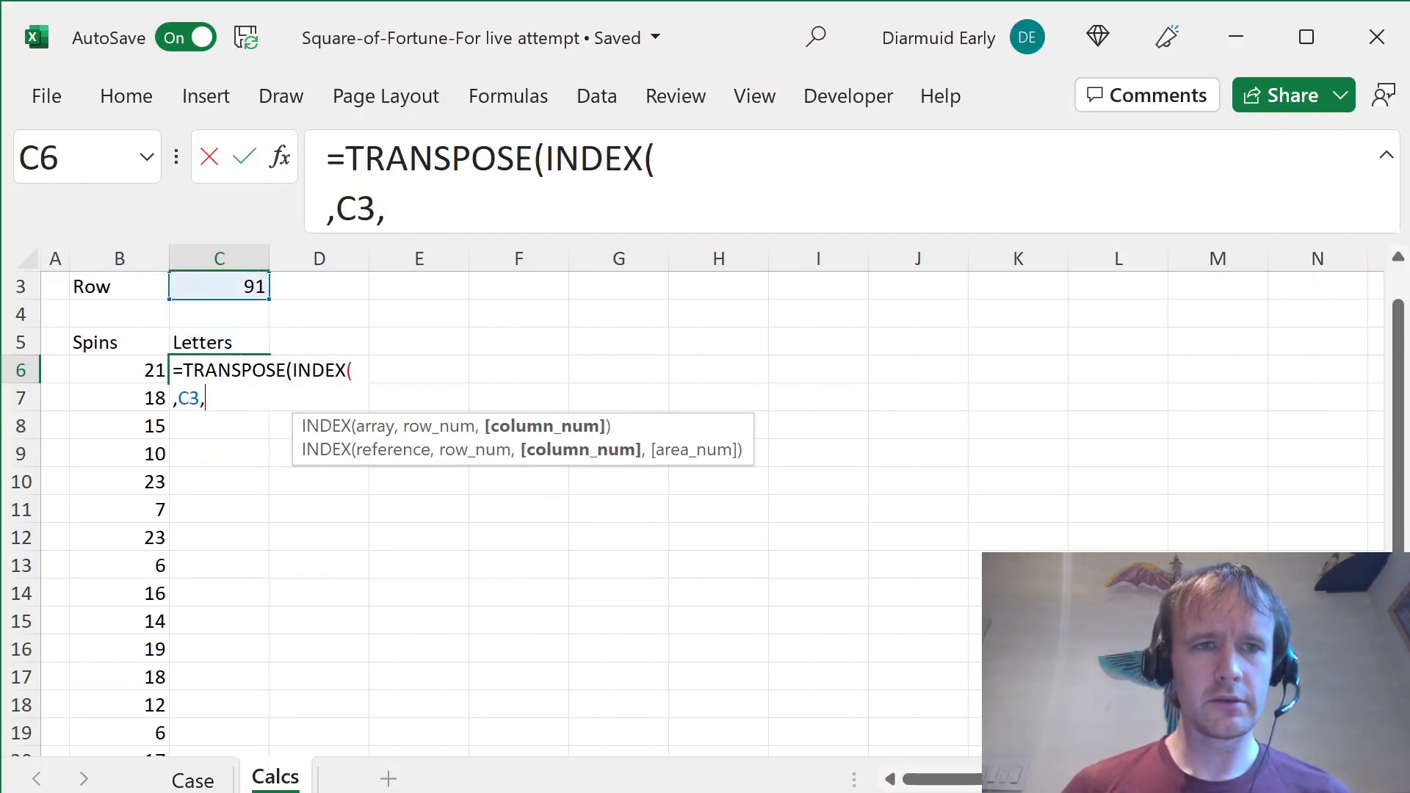
type("0))")
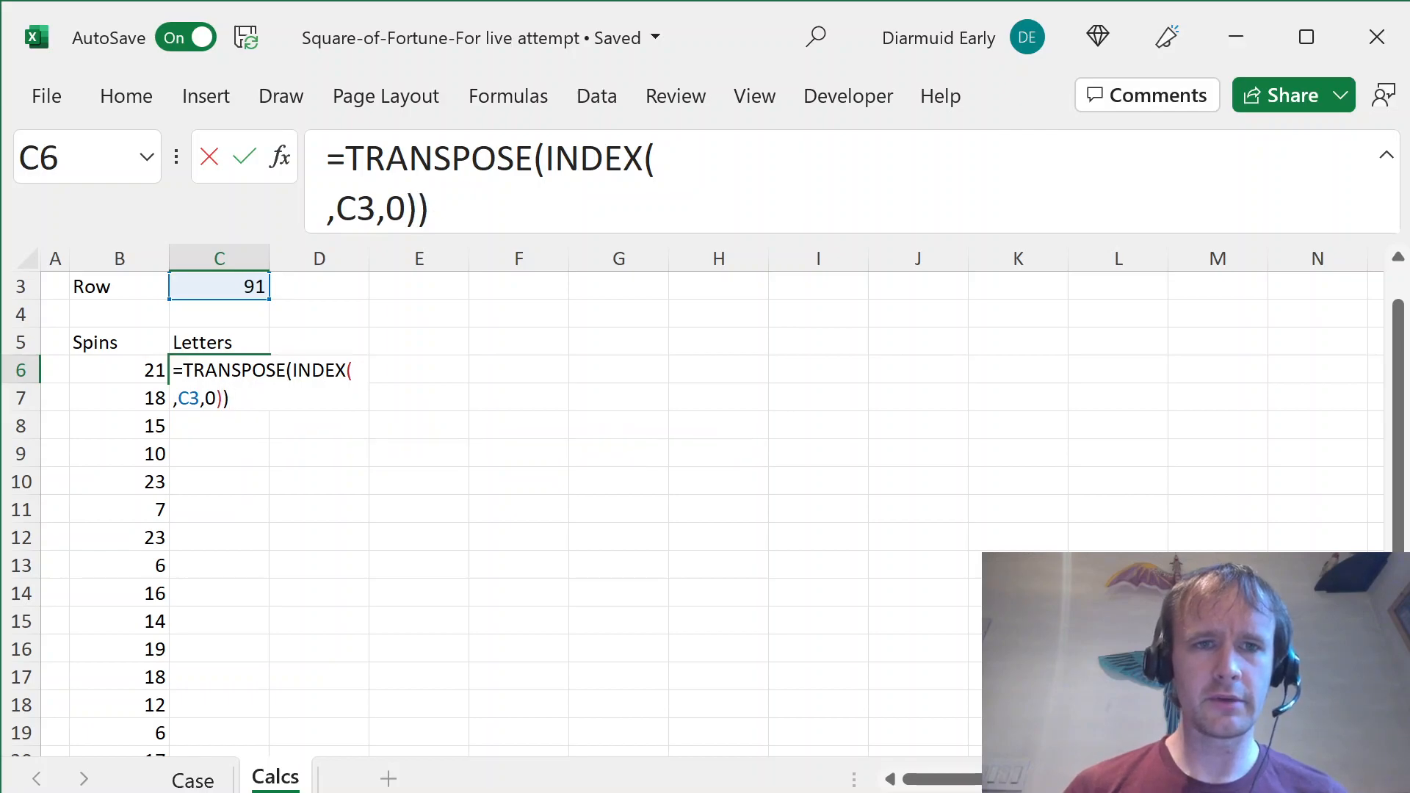
left_click(656, 158)
key("ctrl+Page_Up")
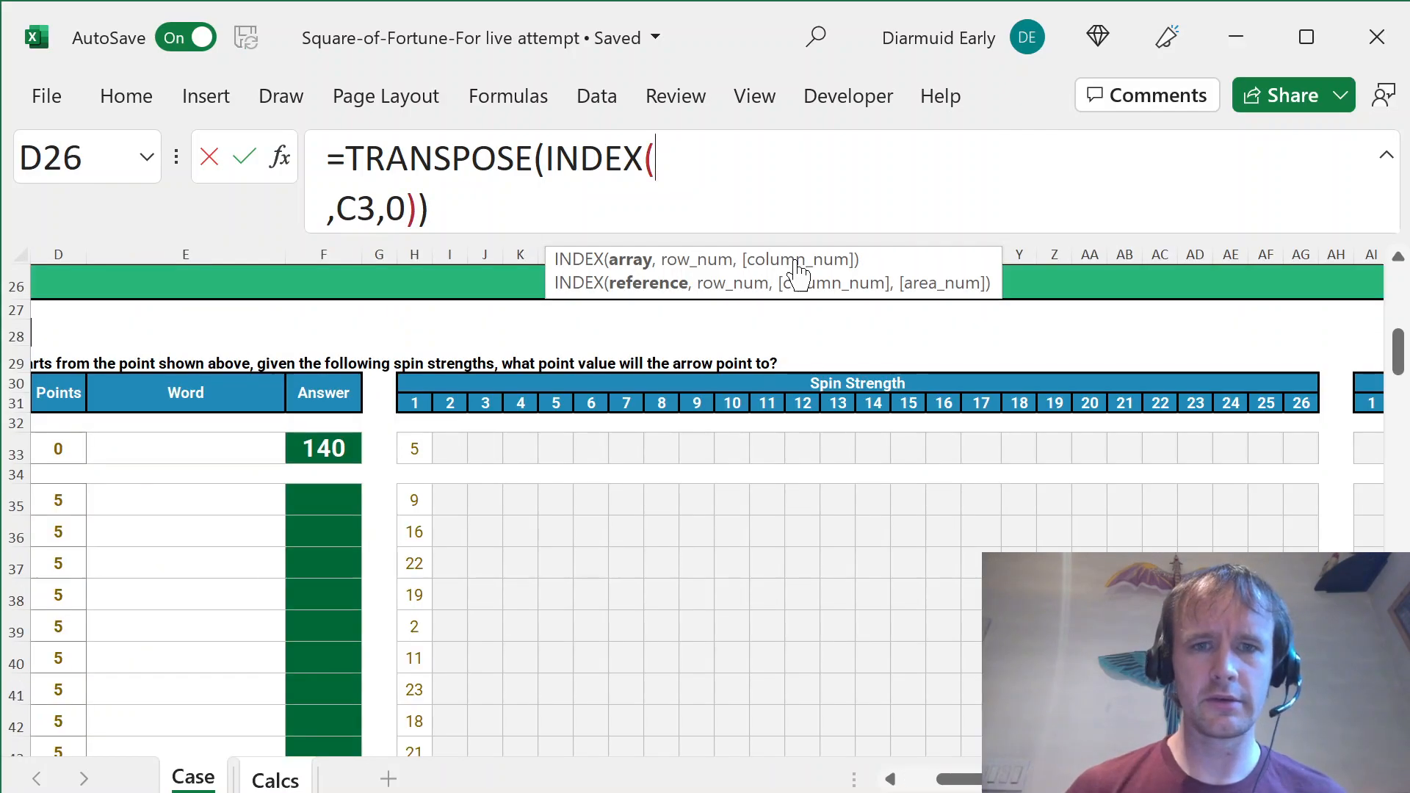
left_click(1291, 406)
key("ctrl+Right")
key("ctrl+shift+Right")
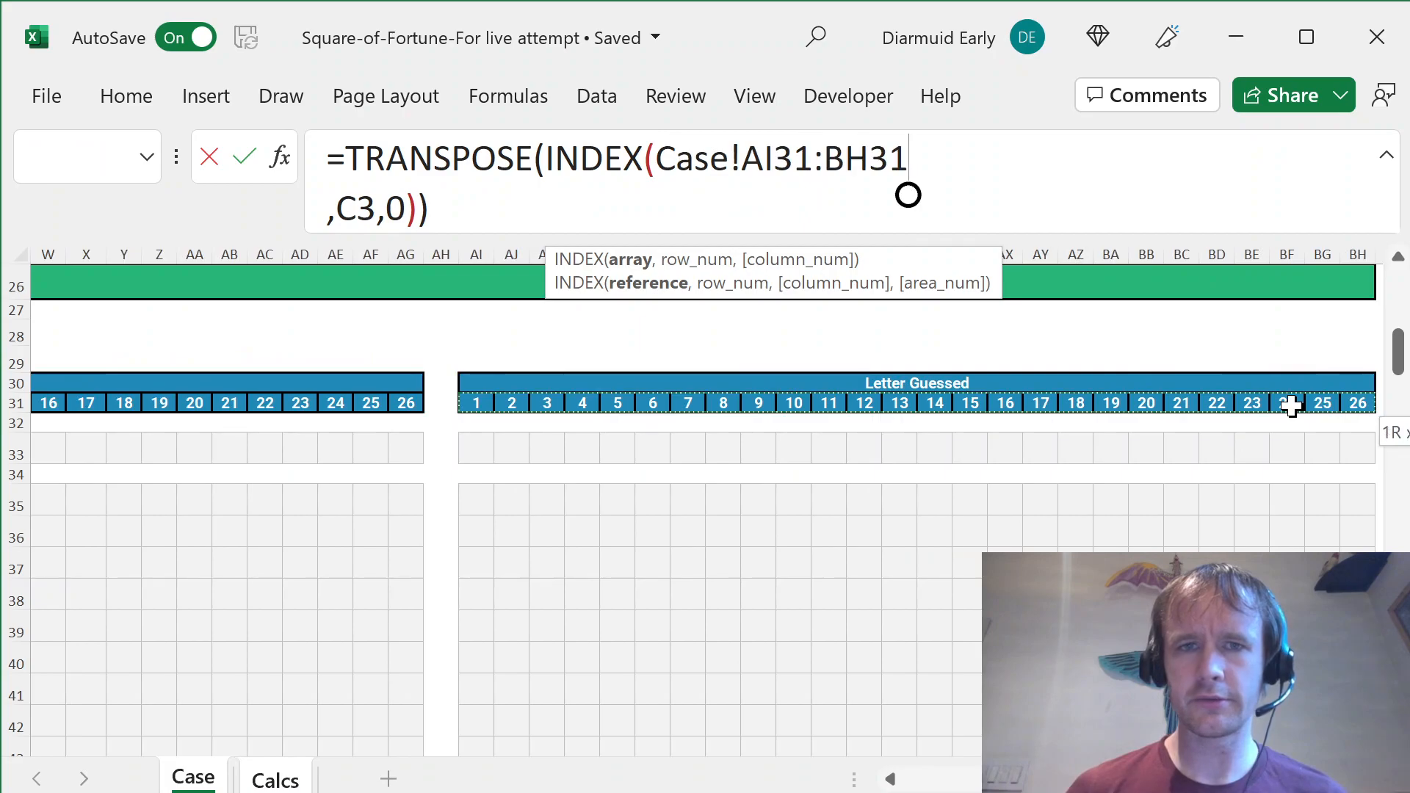
key("ctrl+space")
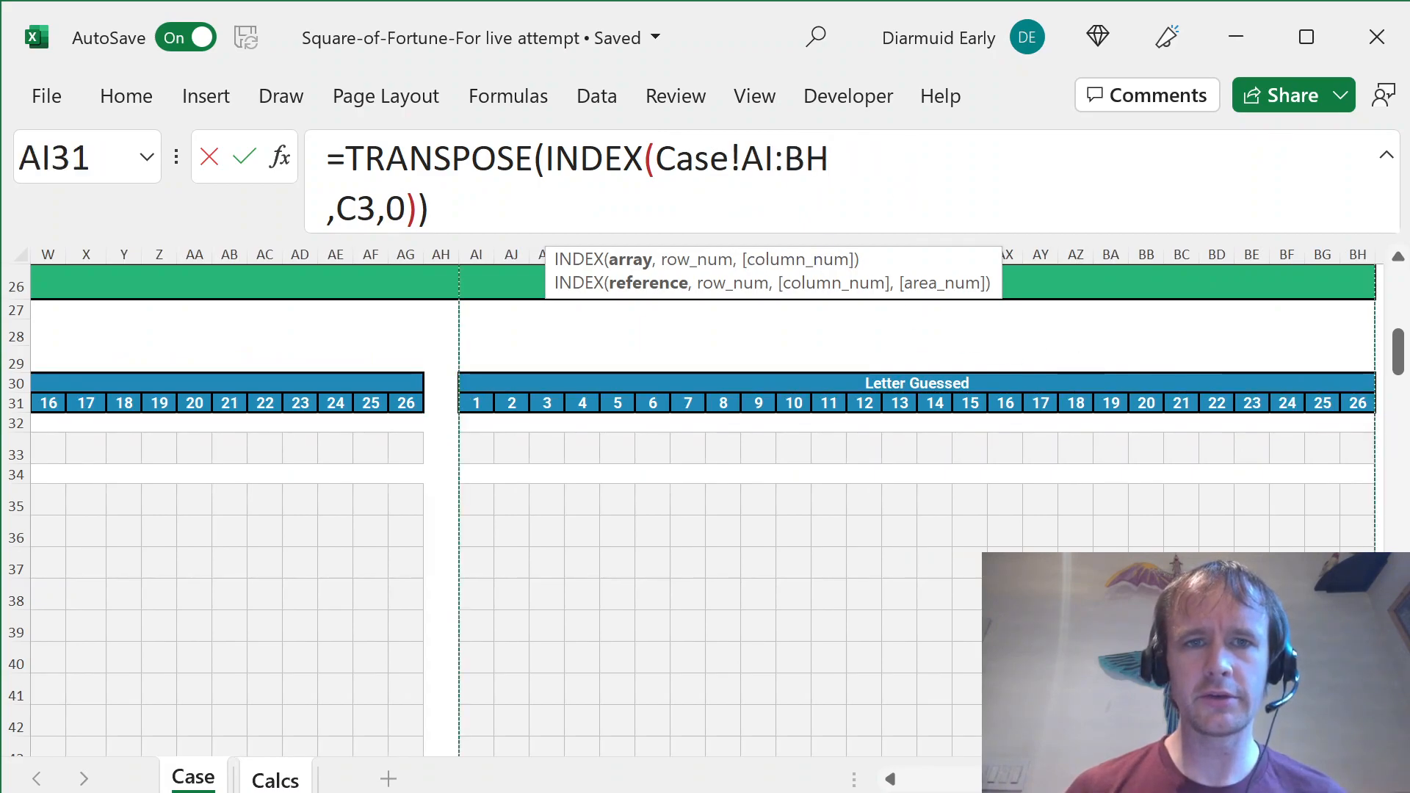
type(")")
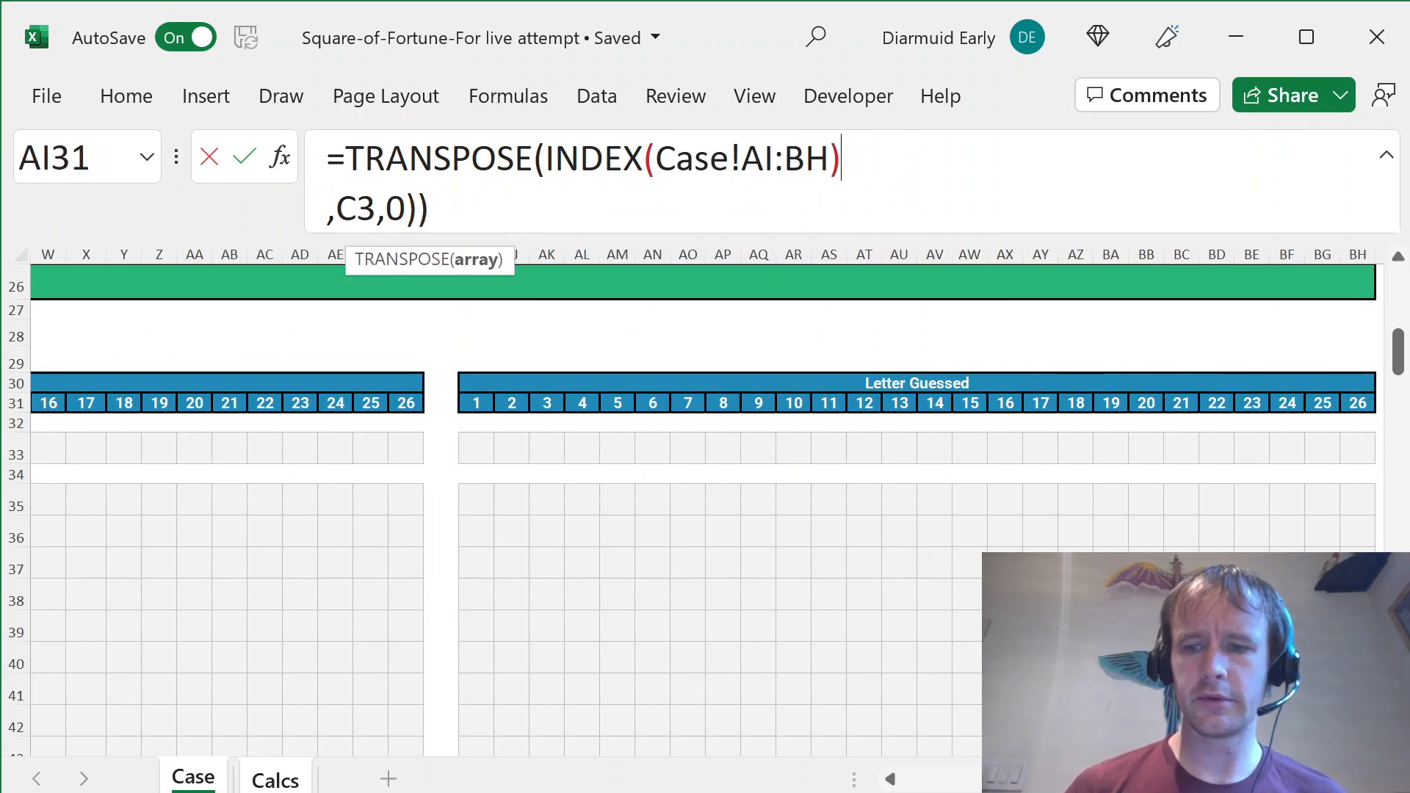
key("BackSpace")
key("Return")
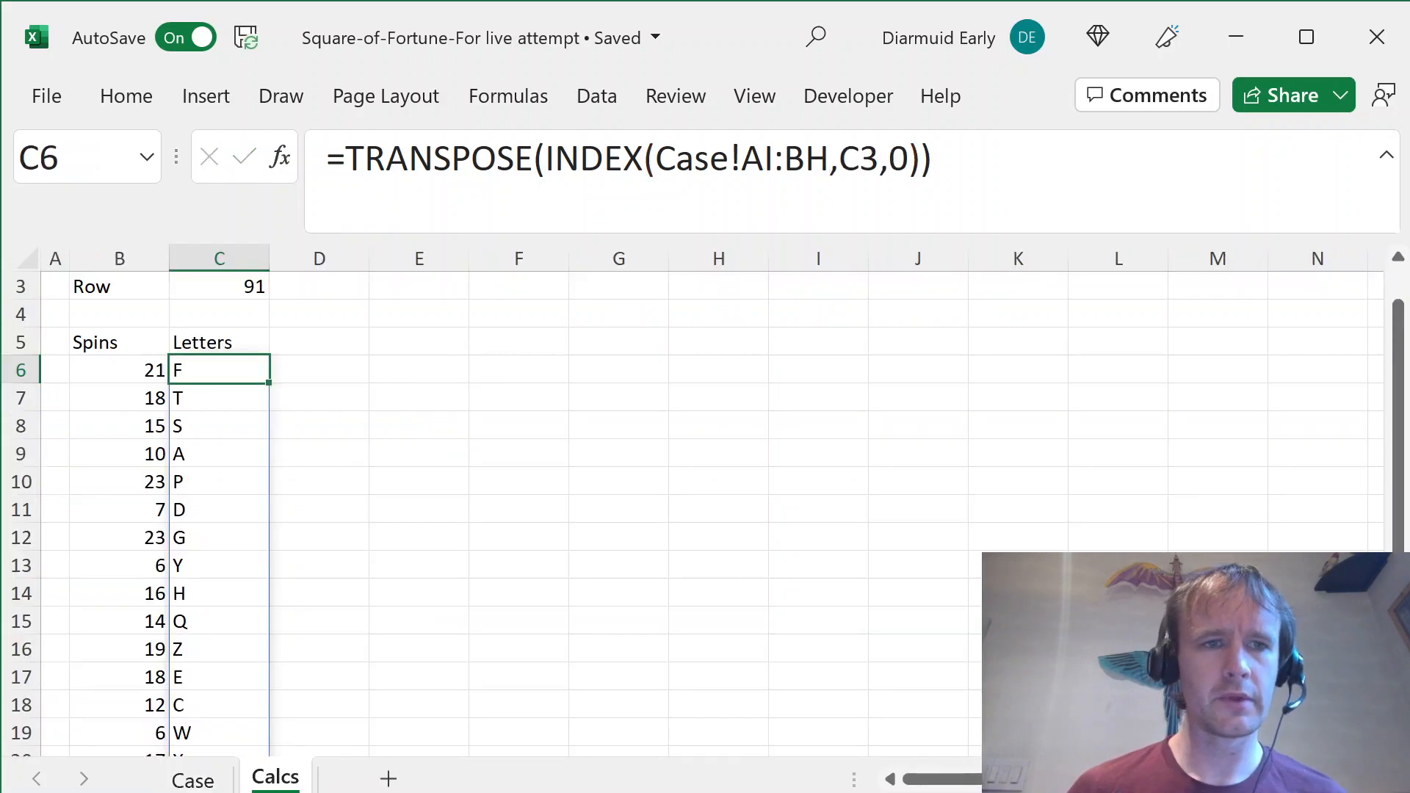
- Append &"" to the letters formula in C6 so that blank guesses return empty text
key("ctrl+Down")
key("ctrl+Up")
key("Down")
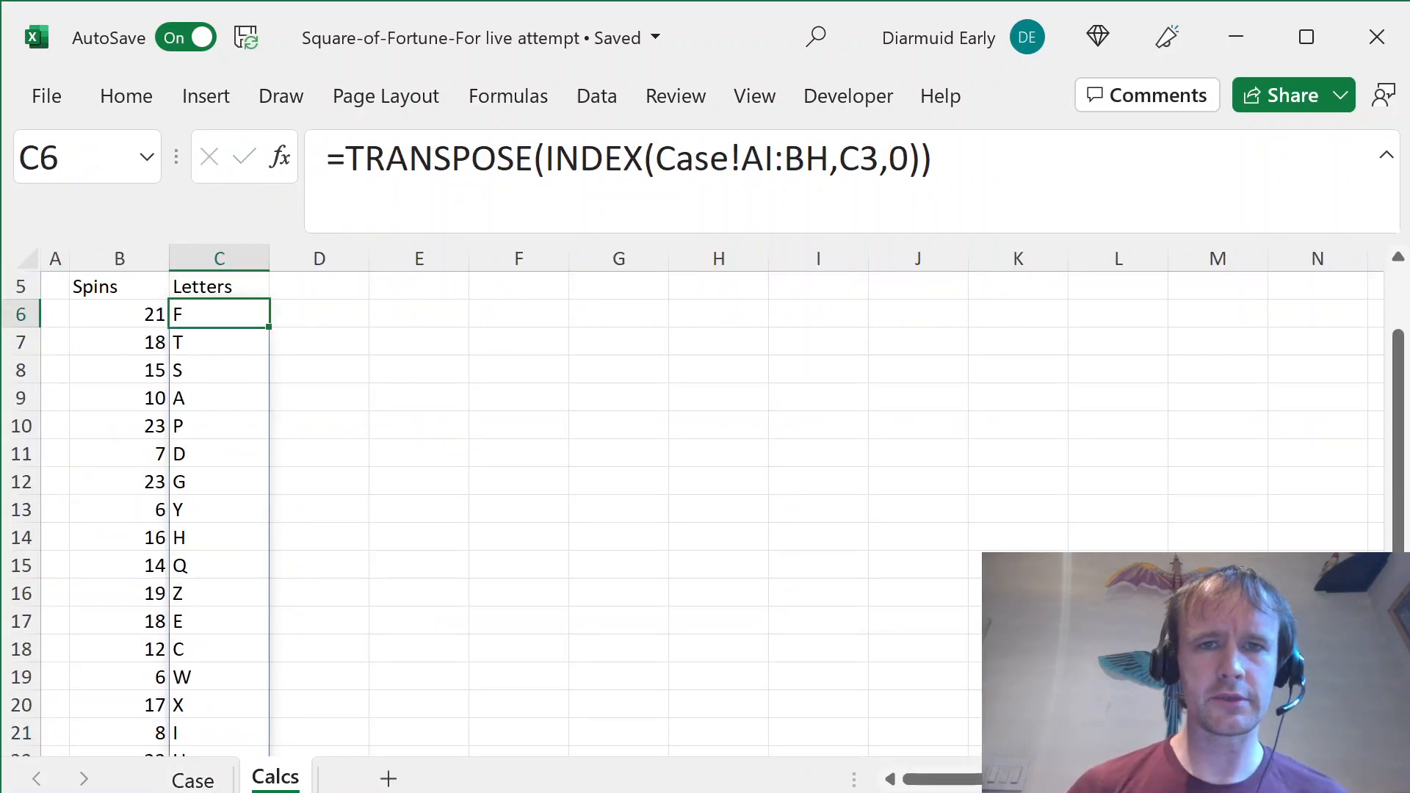
key("F2")
type("&\"\"")
key("ctrl+Return")
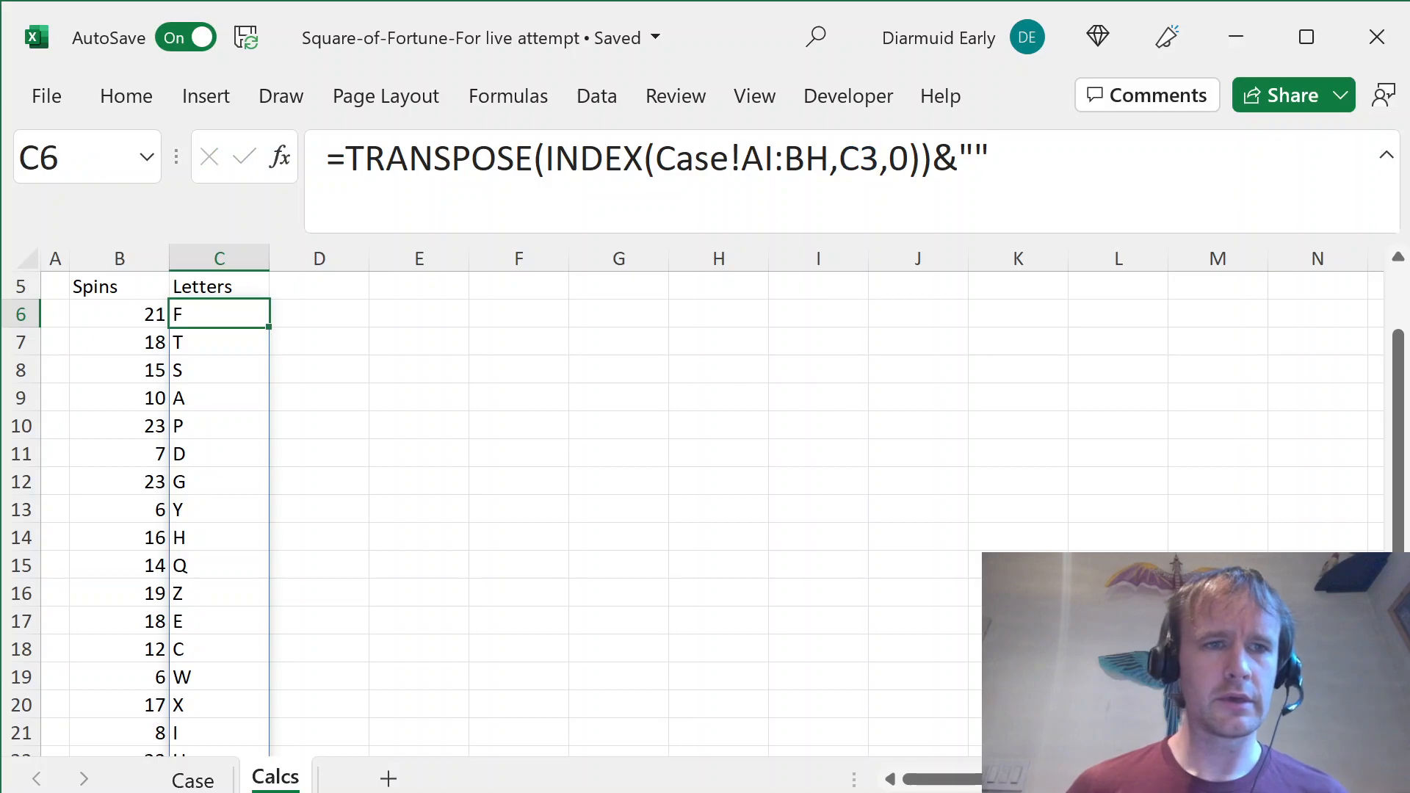
- Set the game in C2 to Sample1 and check how the blank letters in C6 come through
key("Up")
key("Up")
key("Up")
key("Up")
key("Up")
key("Down")
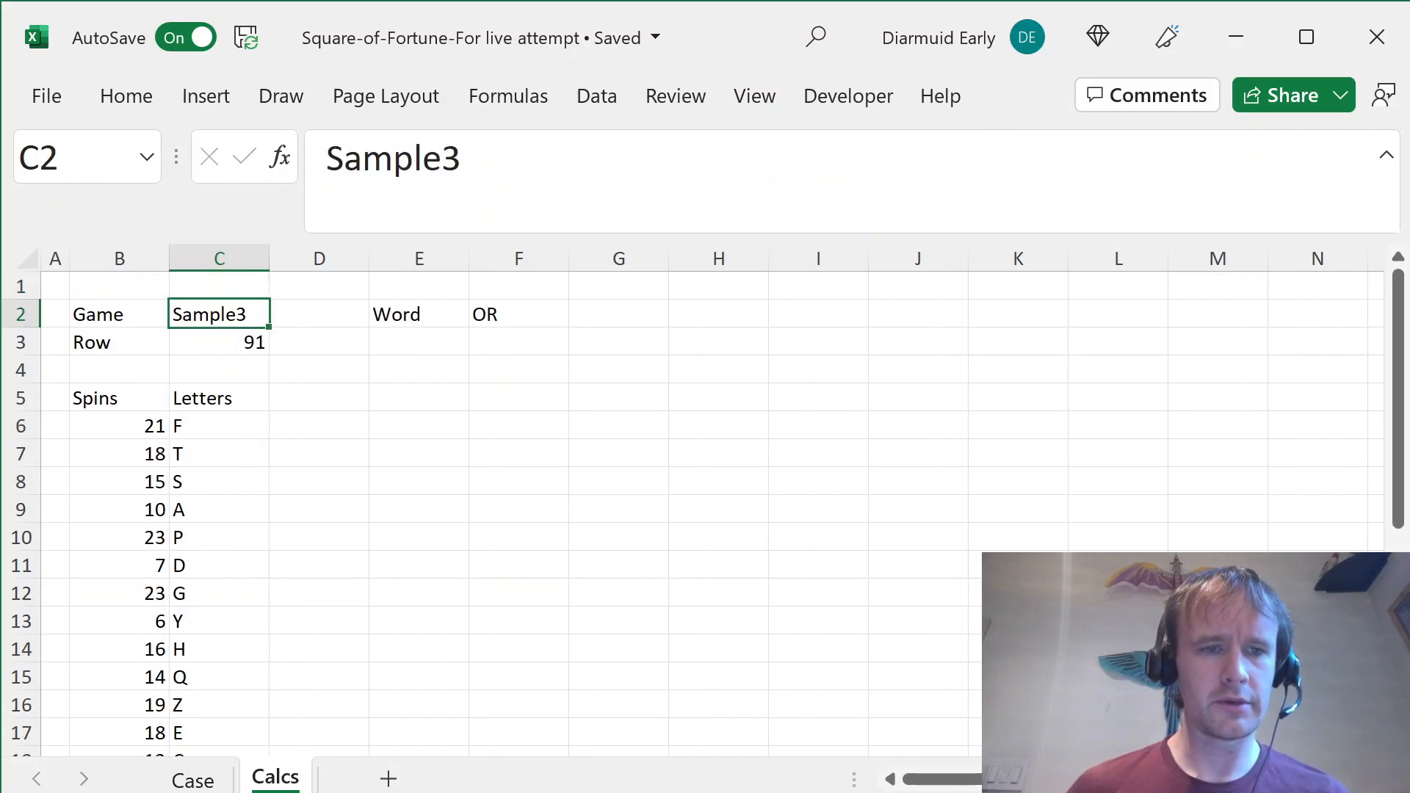
key("F2")
key("BackSpace")
type("1")
key("Return")
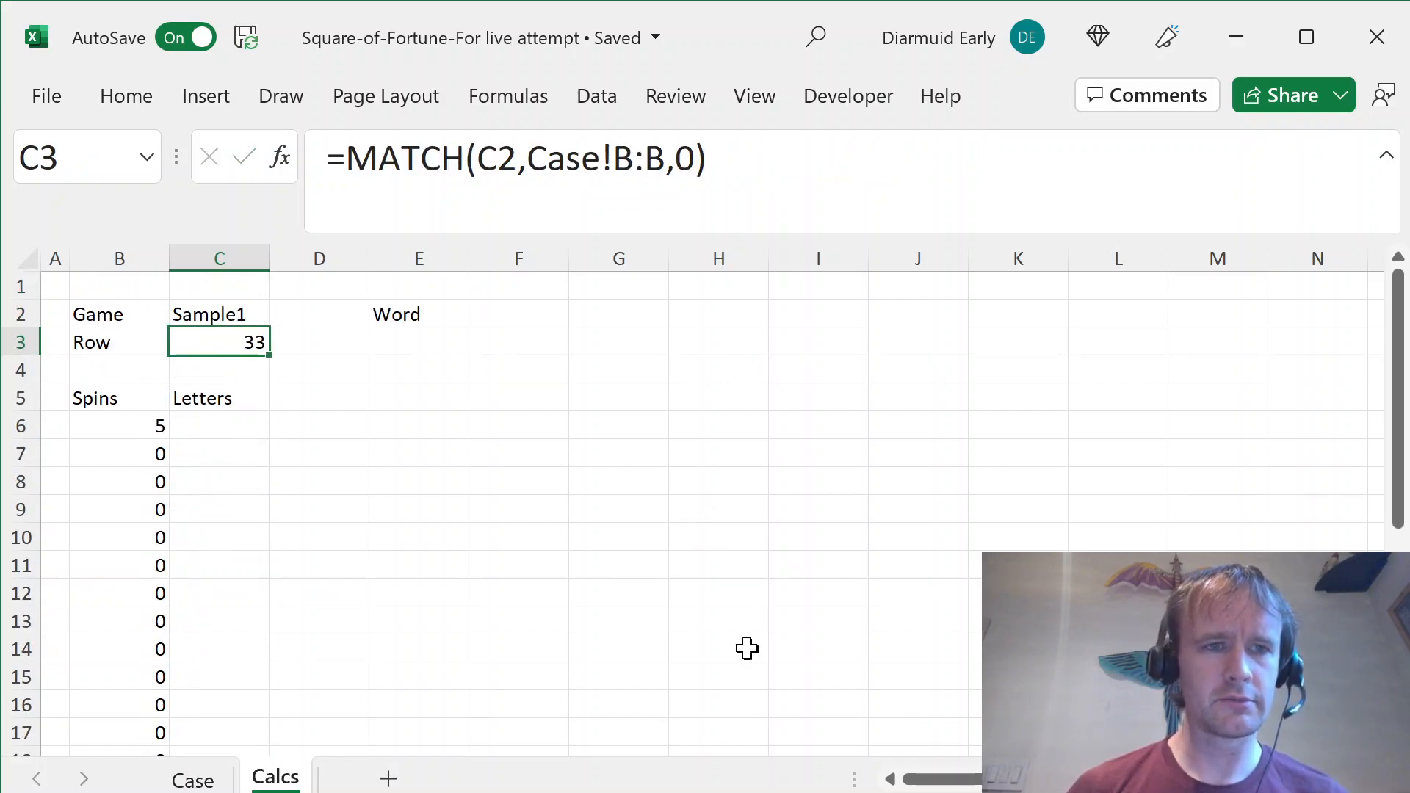
left_click(201, 422)
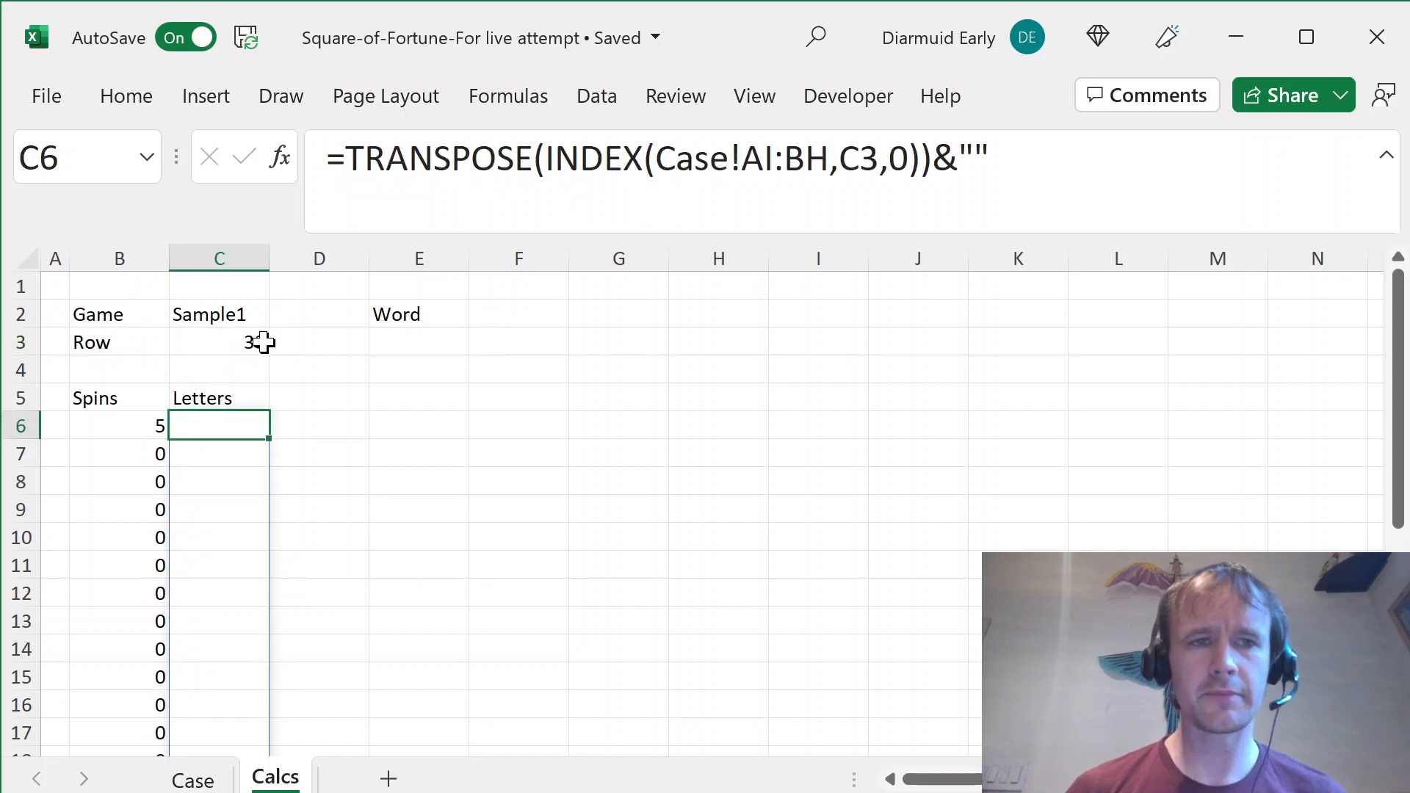
- Enter the label Offset in D5, next to the Letters heading
left_click(301, 393)
type("Location")
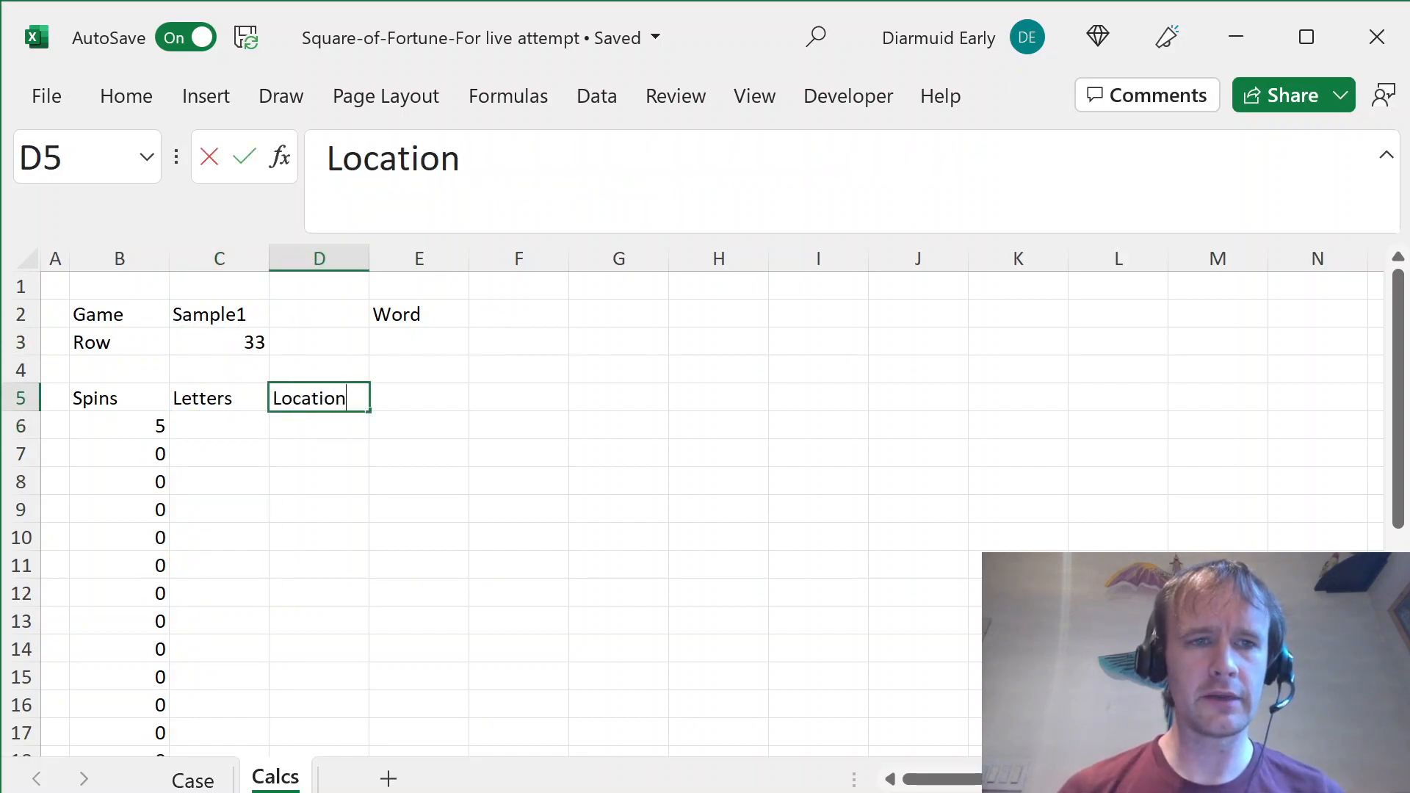
key("Escape")
type("Offset")
key("Return")
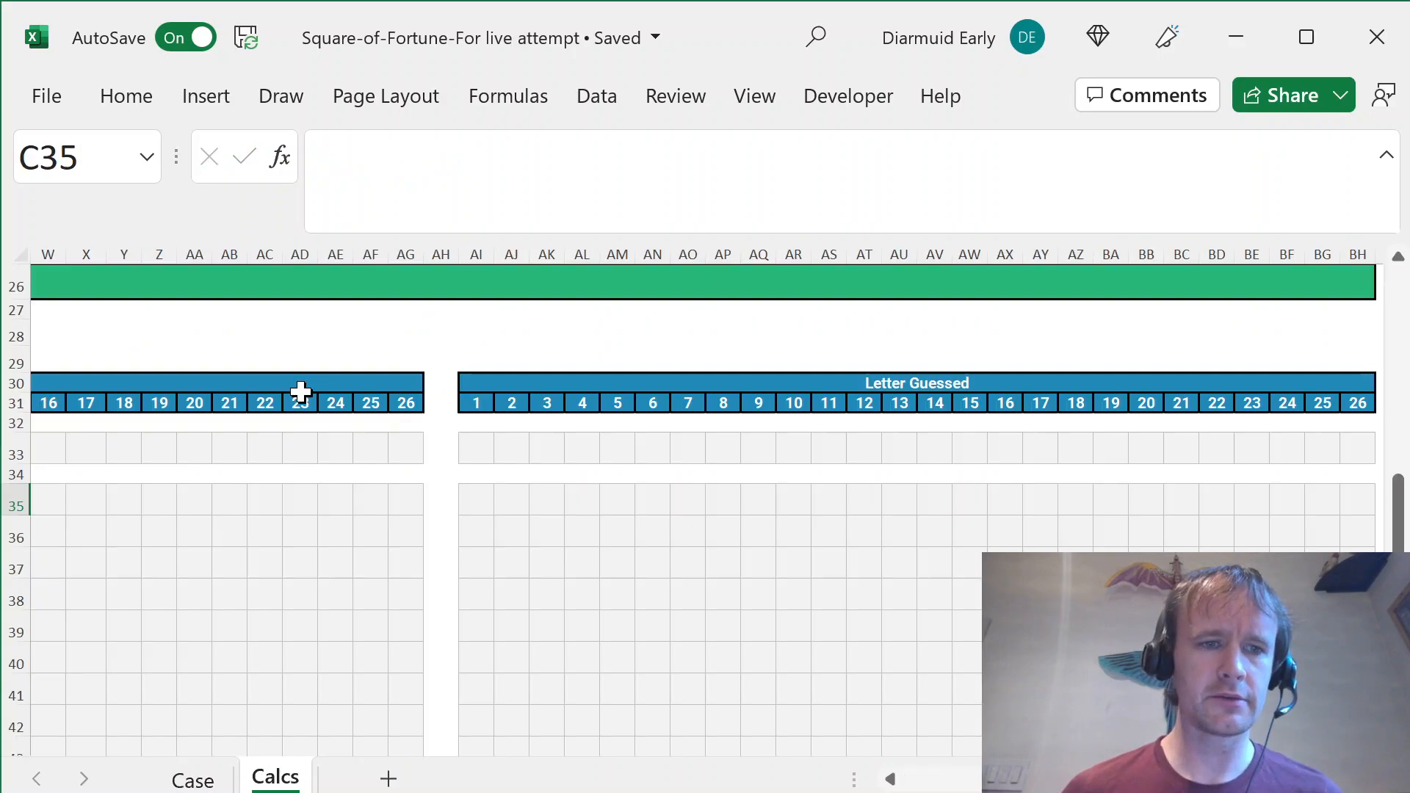
- Trace the arrow's clockwise path around The Square on the Case sheet, starting from the 90-point cell R6
key("ctrl+Page_Up")
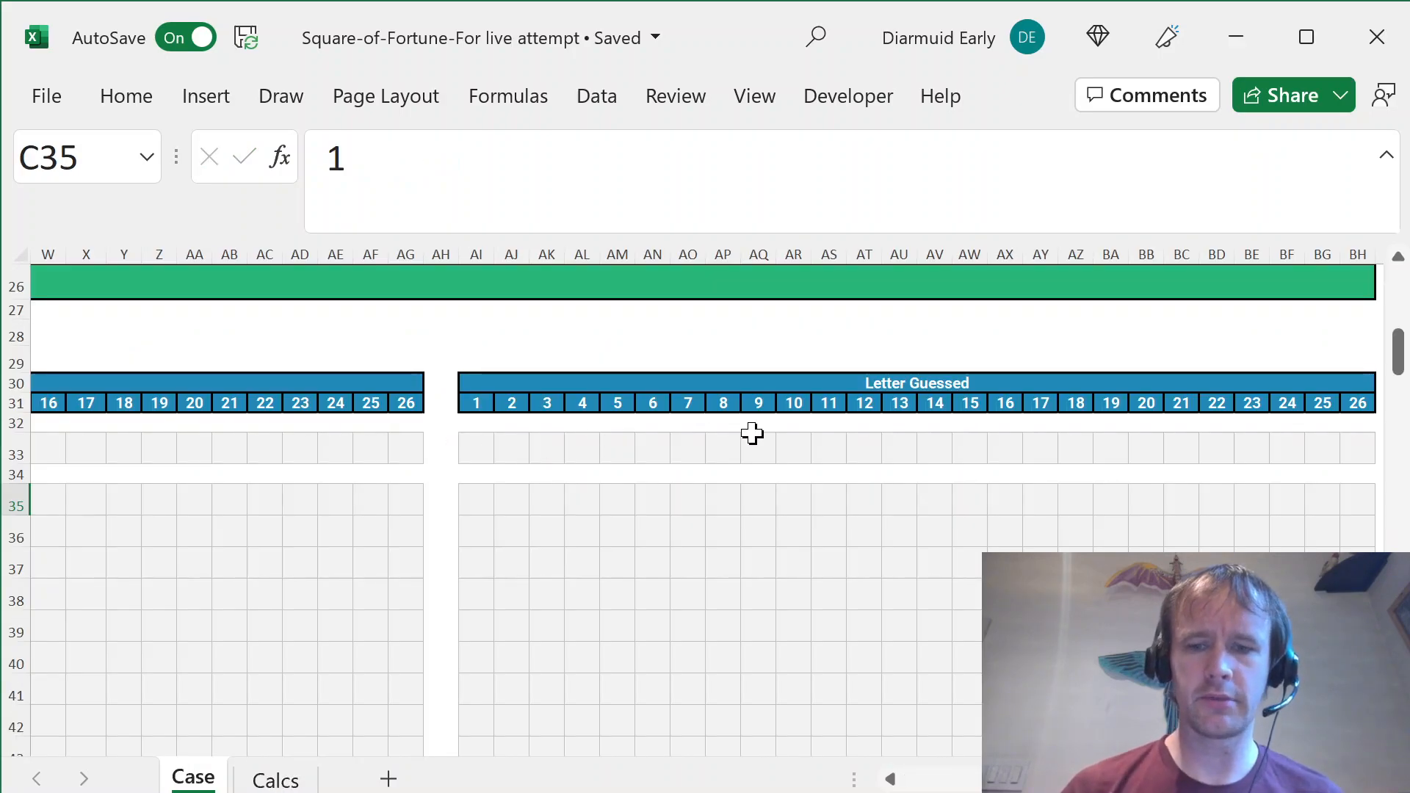
key("ctrl+Home")
left_click(949, 402)
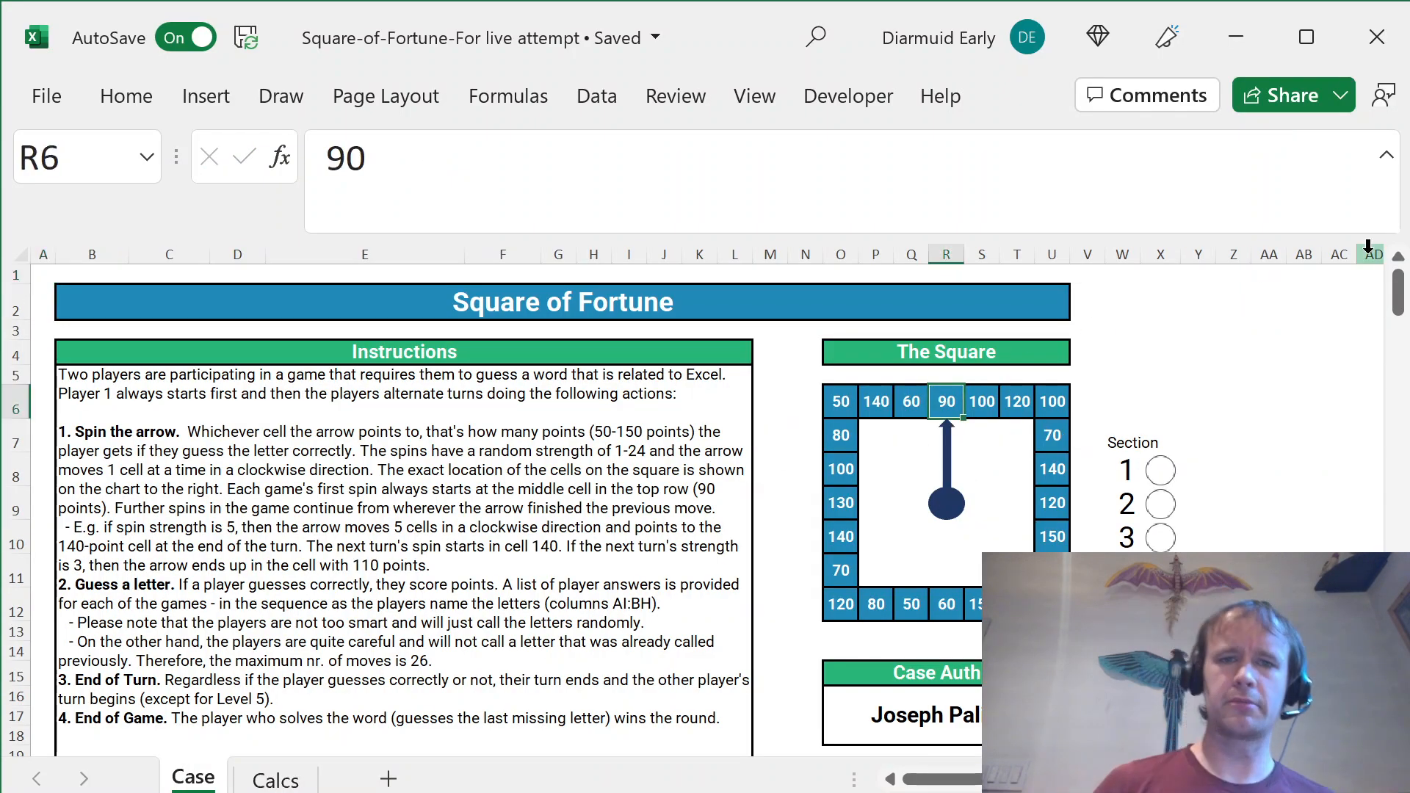
key("Right")
key("Right")
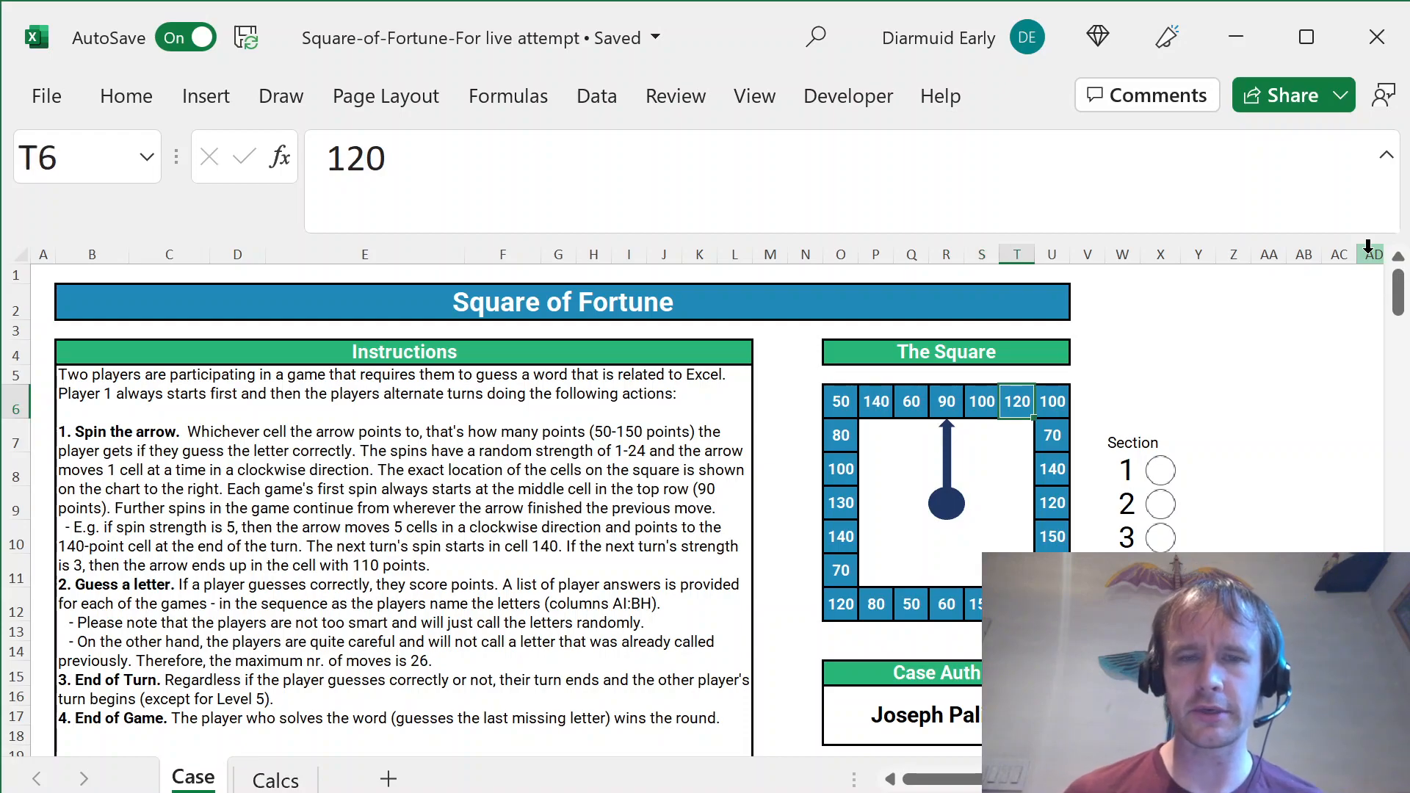
key("Right")
key("Down")
key("Down")
key("Down")
key("Down")
key("Down")
key("Left")
key("Left")
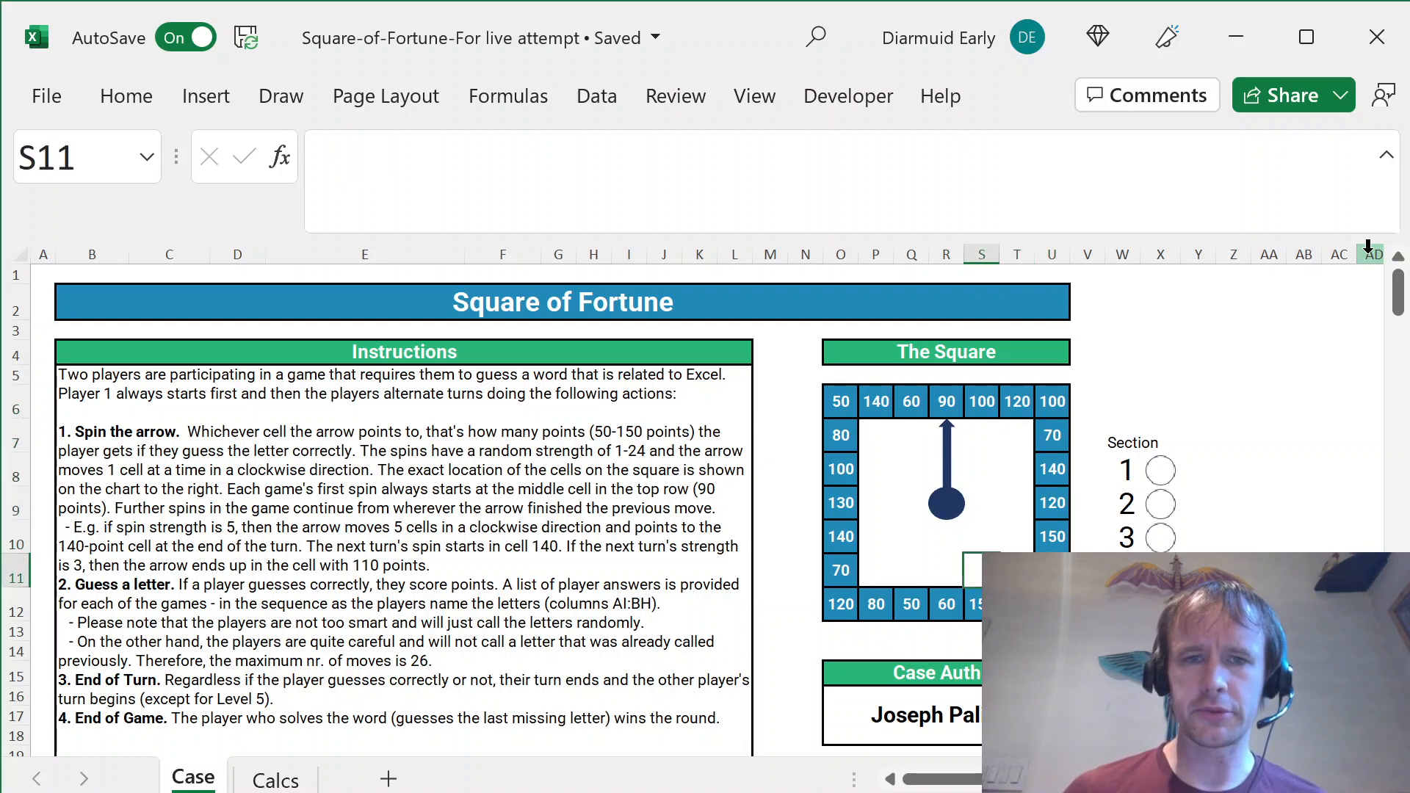
left_click(910, 396)
left_click(907, 358)
key("Down")
key("Down")
key("Right")
key("Right")
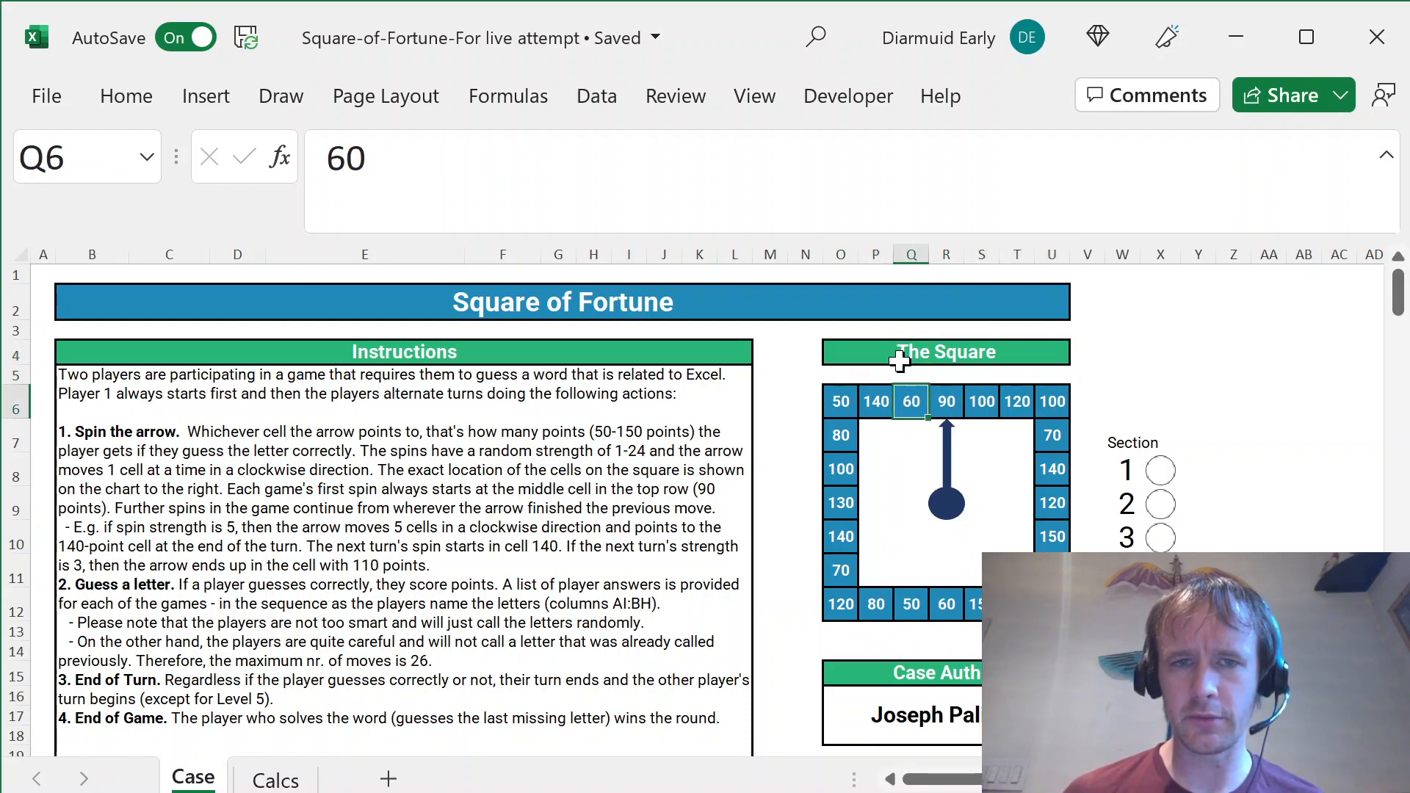
key("Right")
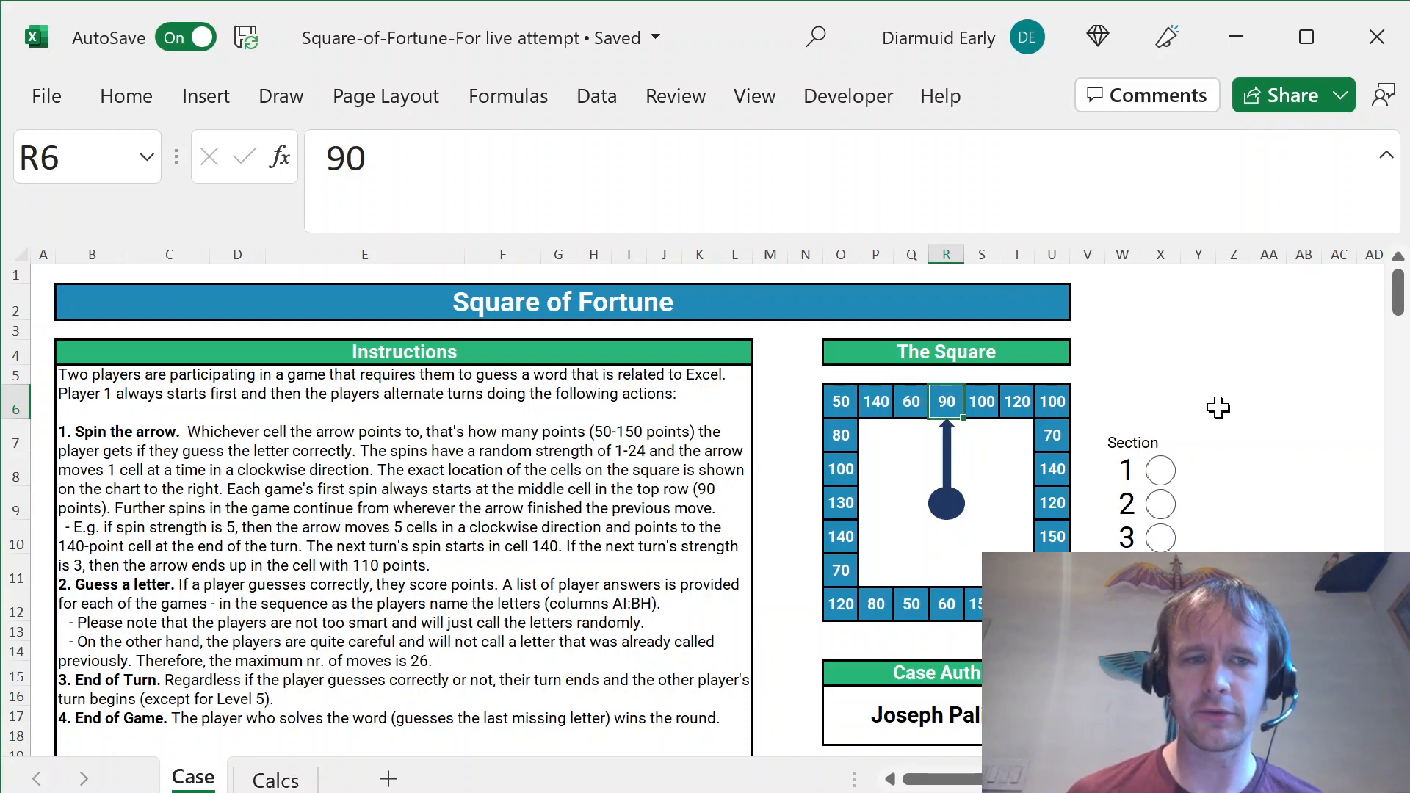
- In D6 of the Calcs sheet, enter =MOD(SUM(B$6:B6),24) to give the arrow's cumulative offset after each spin
key("ctrl+Page_Down")
type("=")
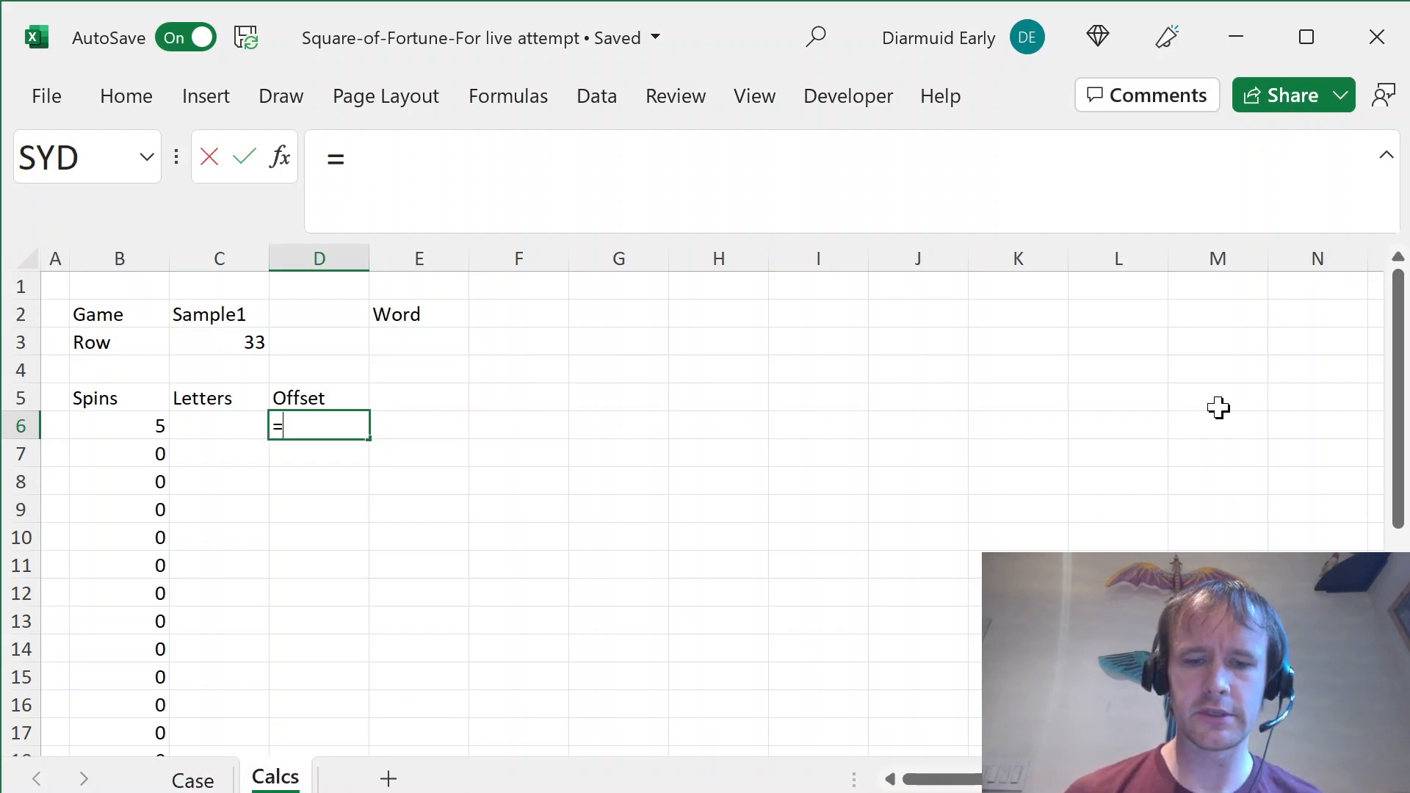
type("mod")
key("Tab")
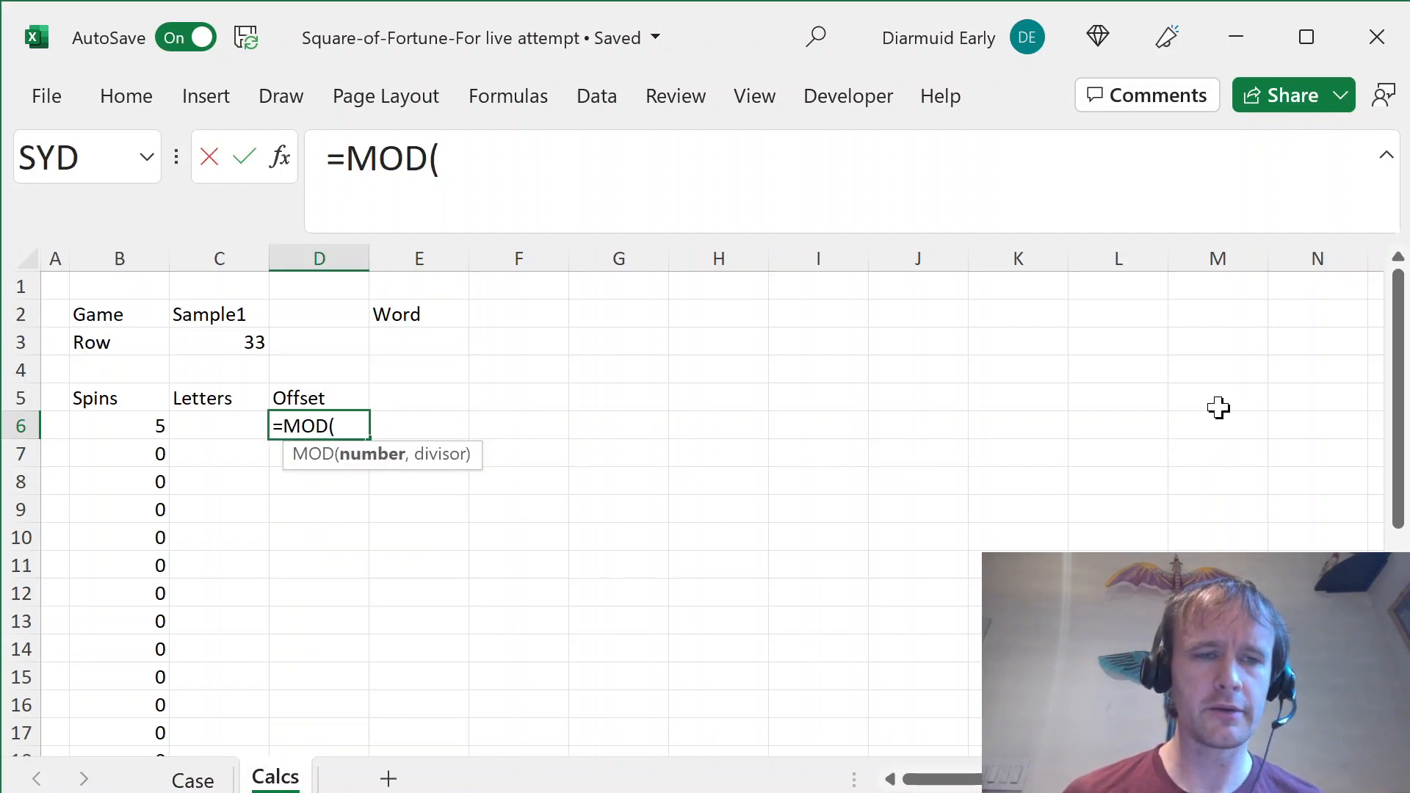
type("sum")
key("Tab")
key("Left")
key("Left")
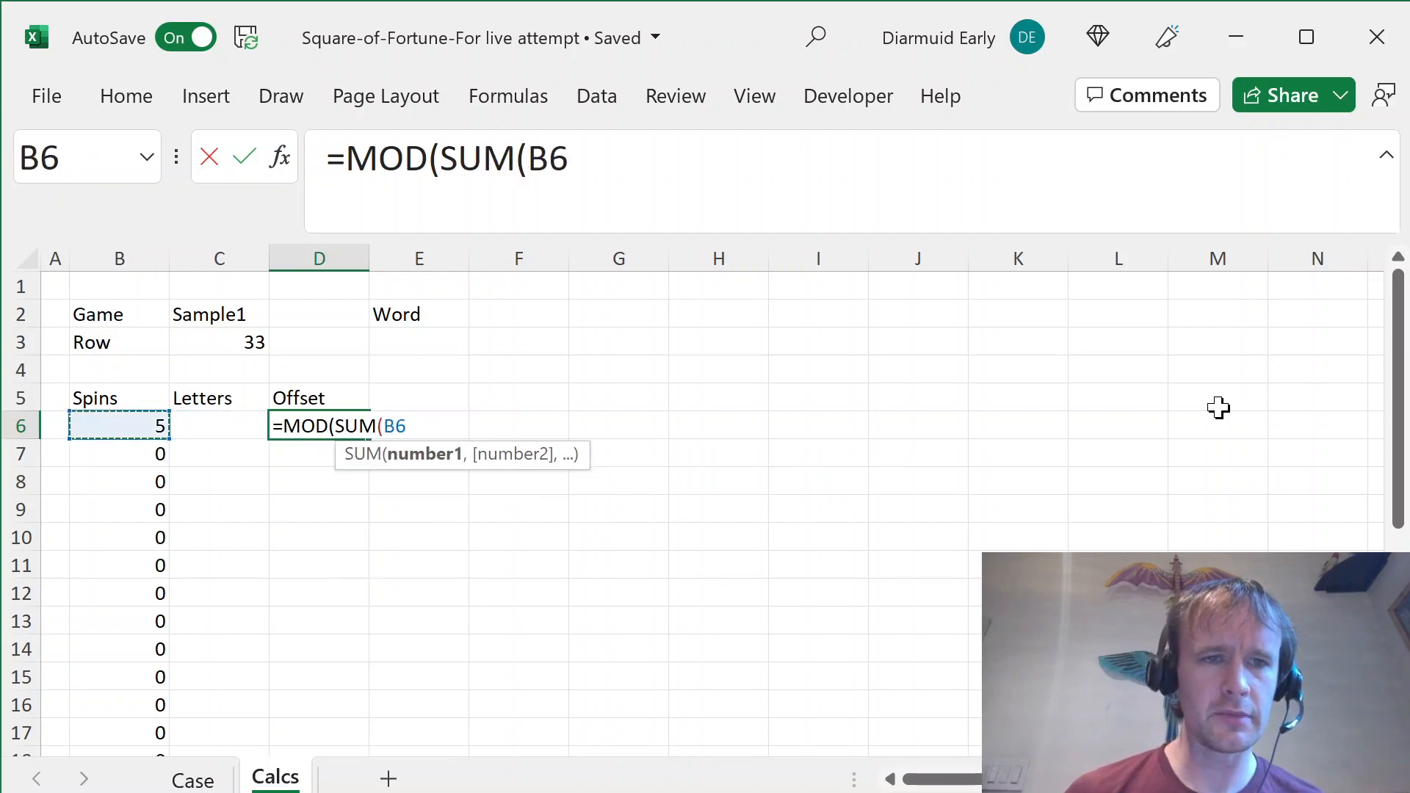
key("shift+Down")
key("shift+Up")
type(")")
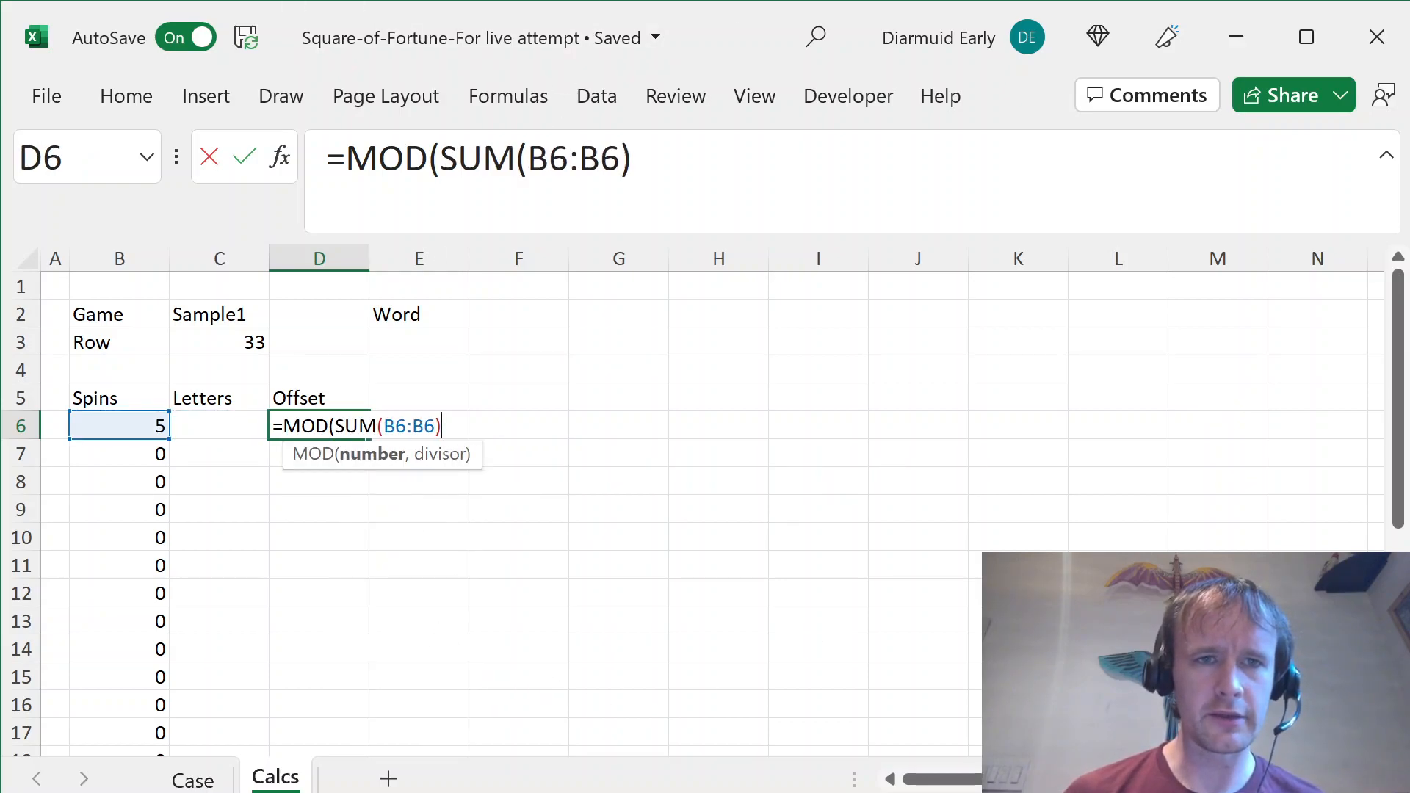
left_click(549, 158)
type("$")
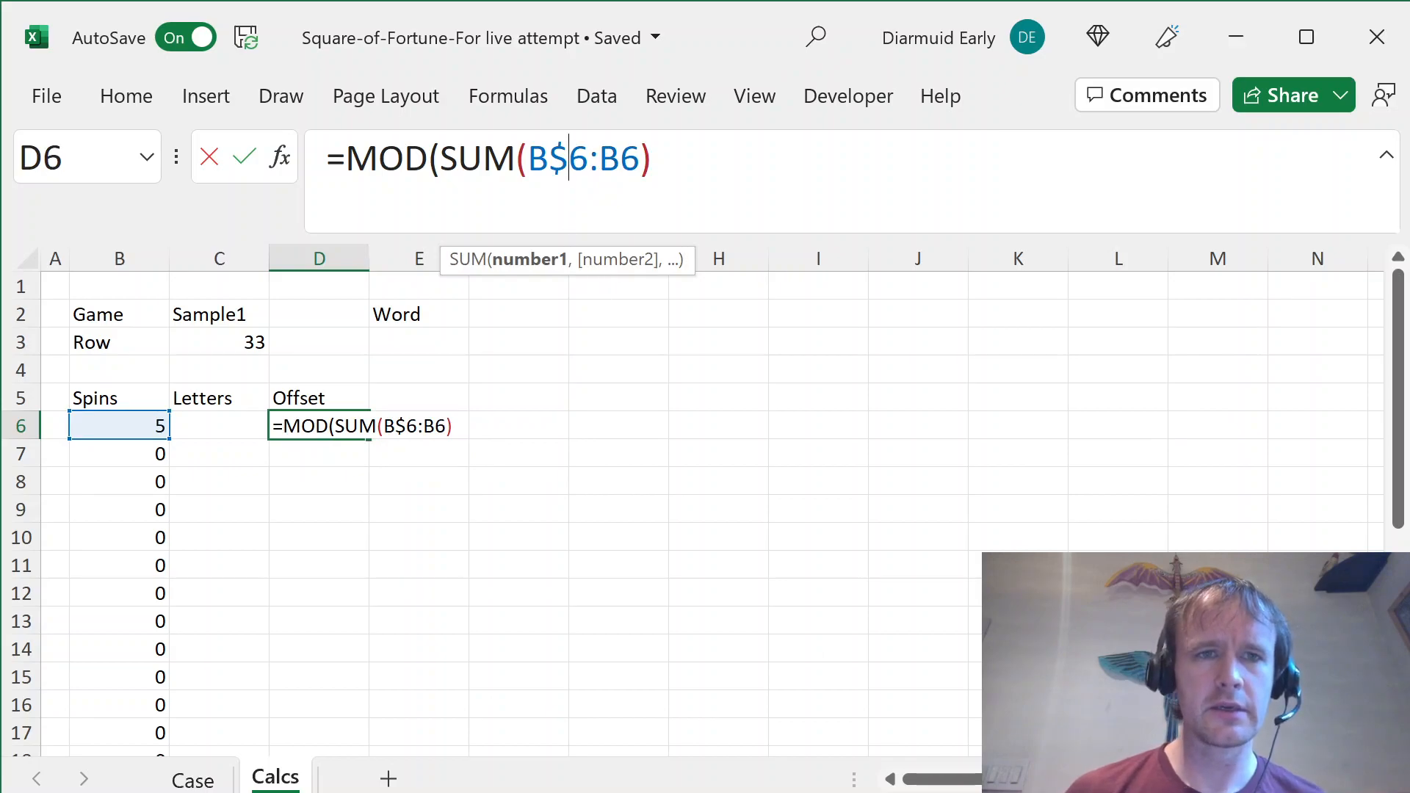
key("End")
type(",24)")
key("Return")
- Fill the Offset formula from D6 down to the last row of the spins list
key("Left")
key("Left")
key("ctrl+Down")
key("Right")
key("Right")
key("ctrl+shift+Up")
key("ctrl+d")
key("ctrl+Up")
key("ctrl+Up")
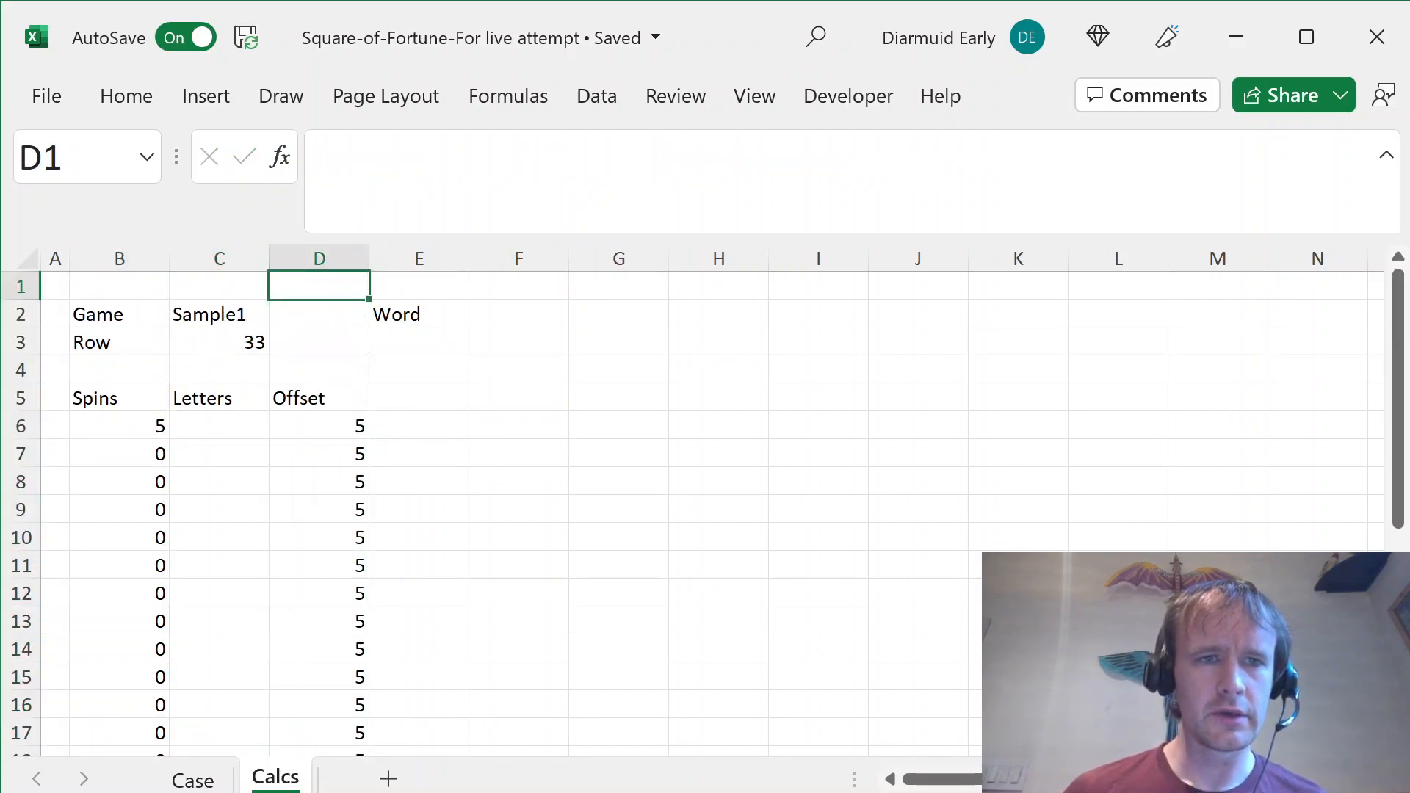
- Set the game in C2 to Sample3
key("Left")
key("Down")
key("F2")
key("BackSpace")
type("3")
key("Return")
- Check the first three Offset results in column D against the running totals of the spins in column B
left_click(334, 432)
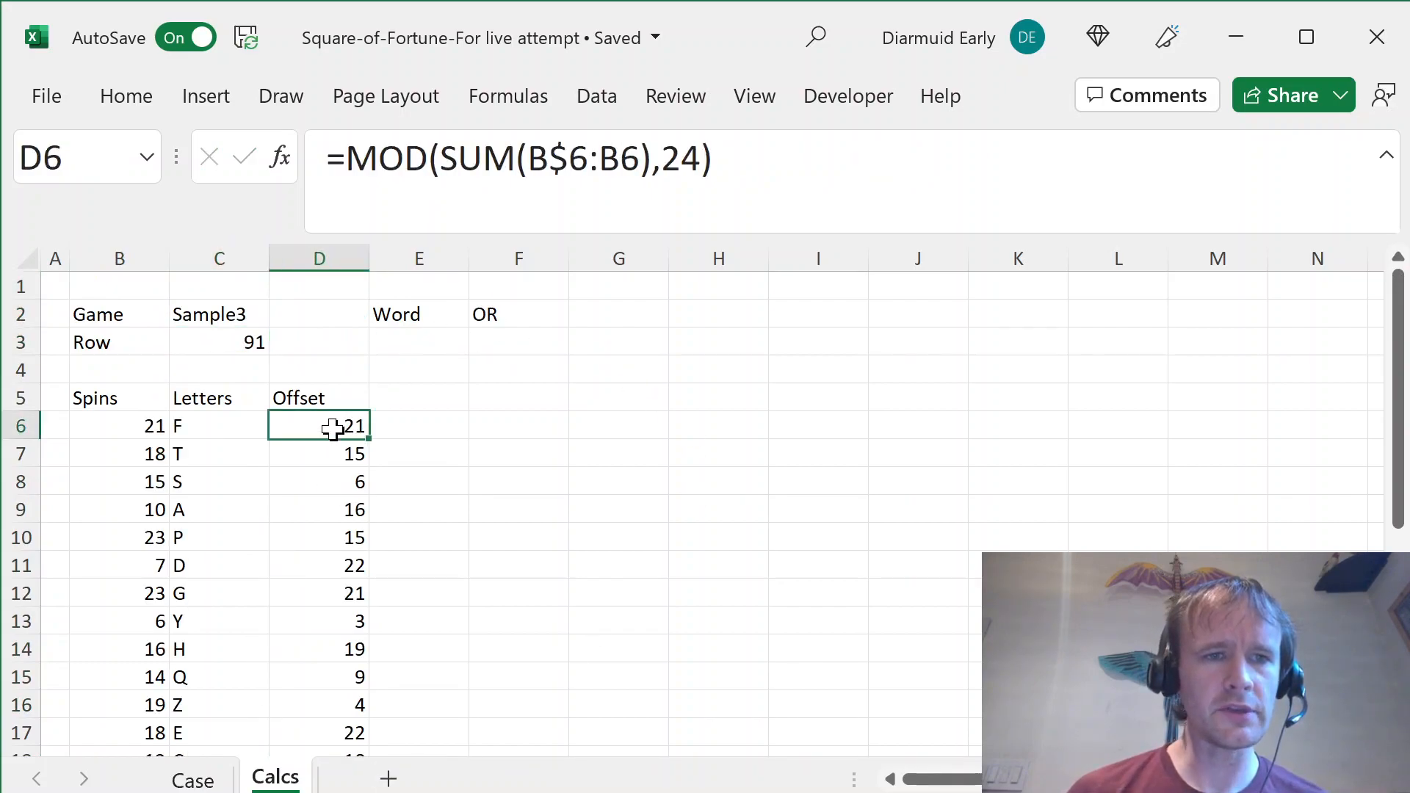
key("Left")
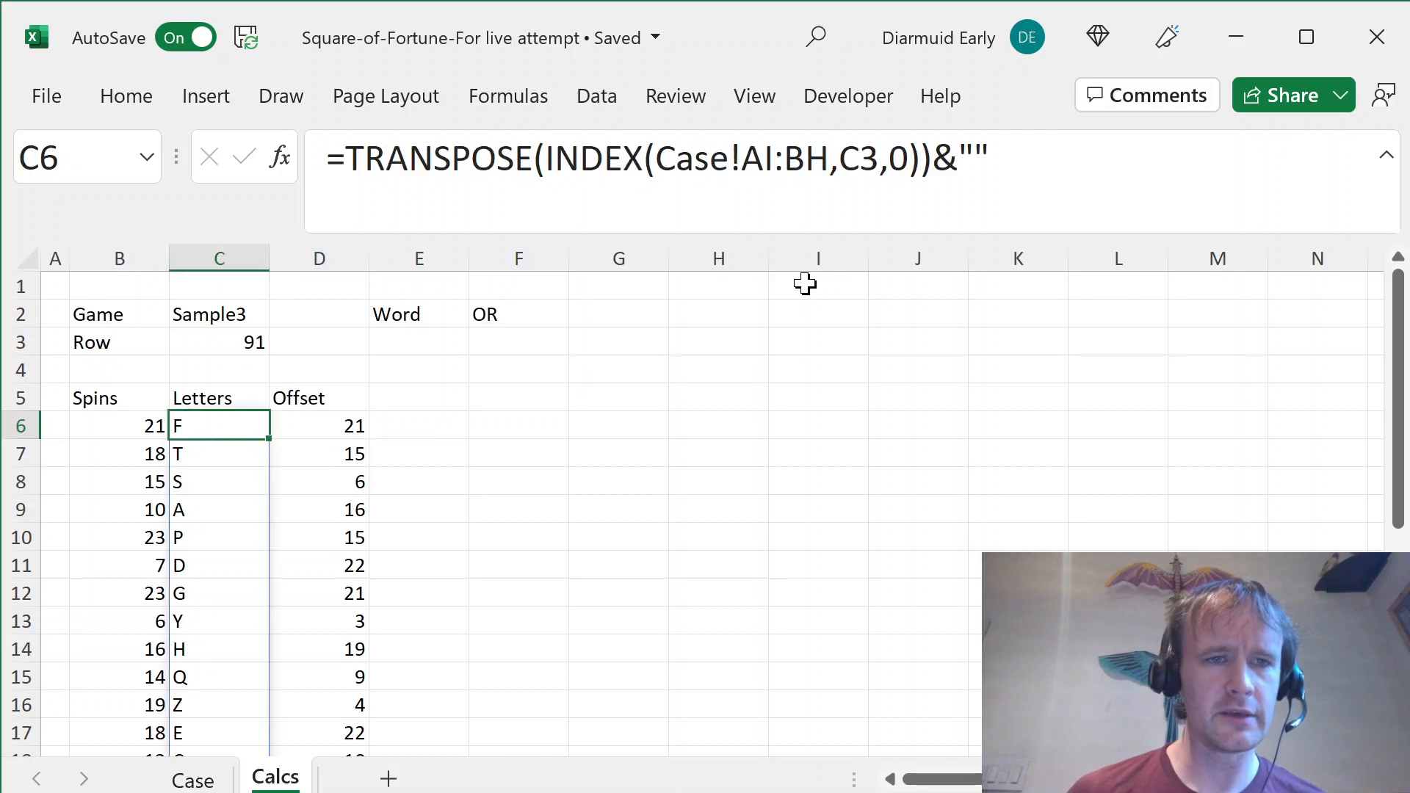
key("Left")
key("shift+Down")
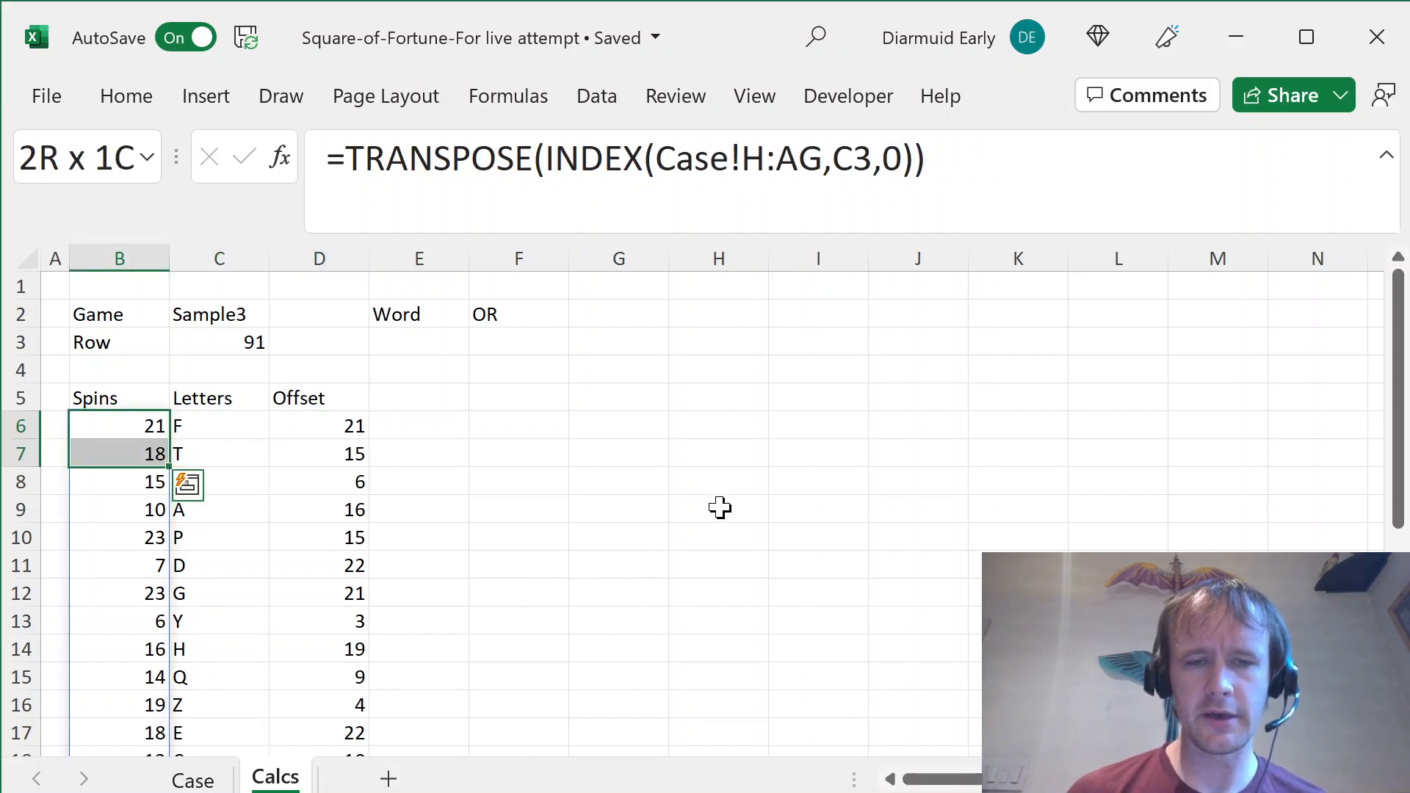
left_click(361, 462)
key("Left")
key("Left")
key("Down")
key("Right")
key("Right")
key("Up")
key("Left")
key("Left")
key("Down")
key("shift+Up")
key("shift+Up")
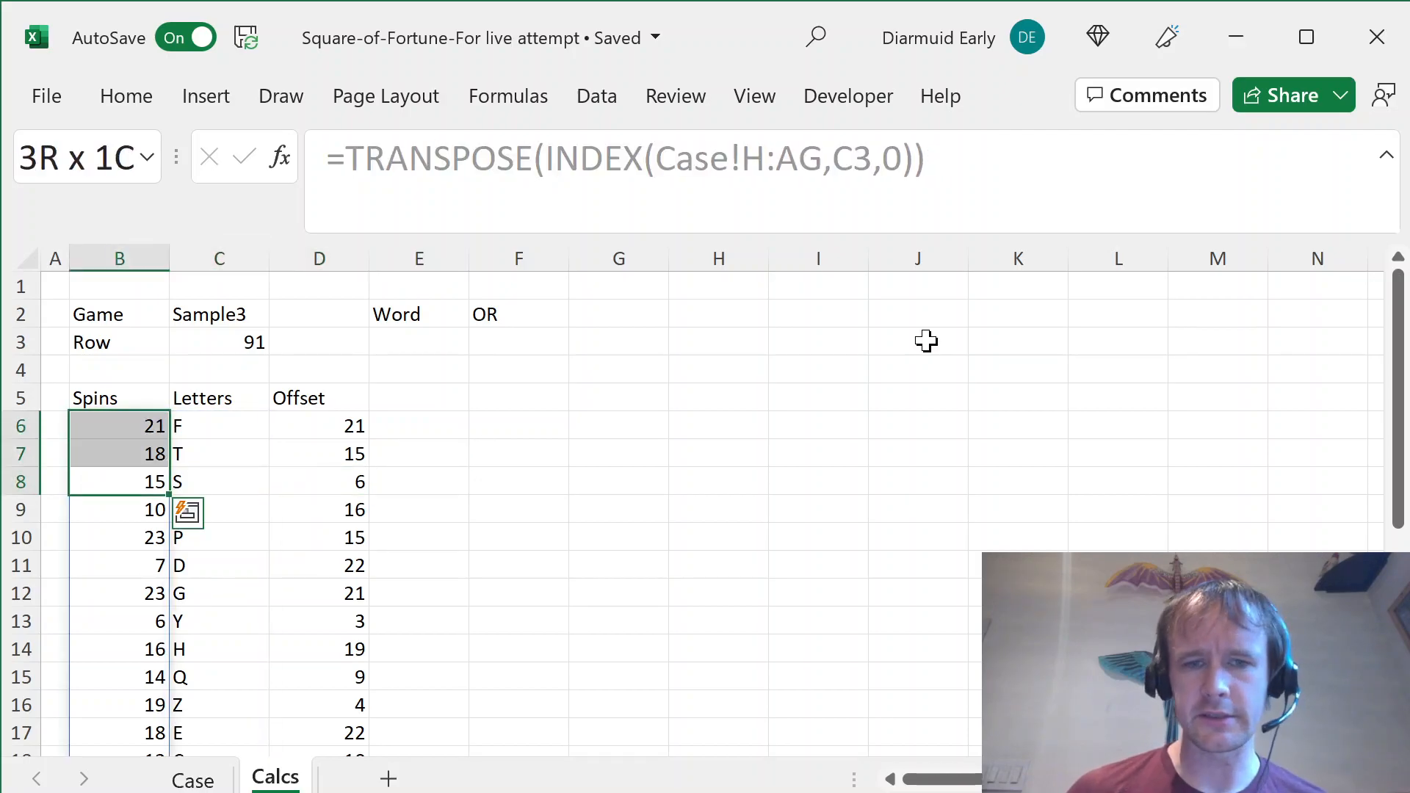
left_click(336, 485)
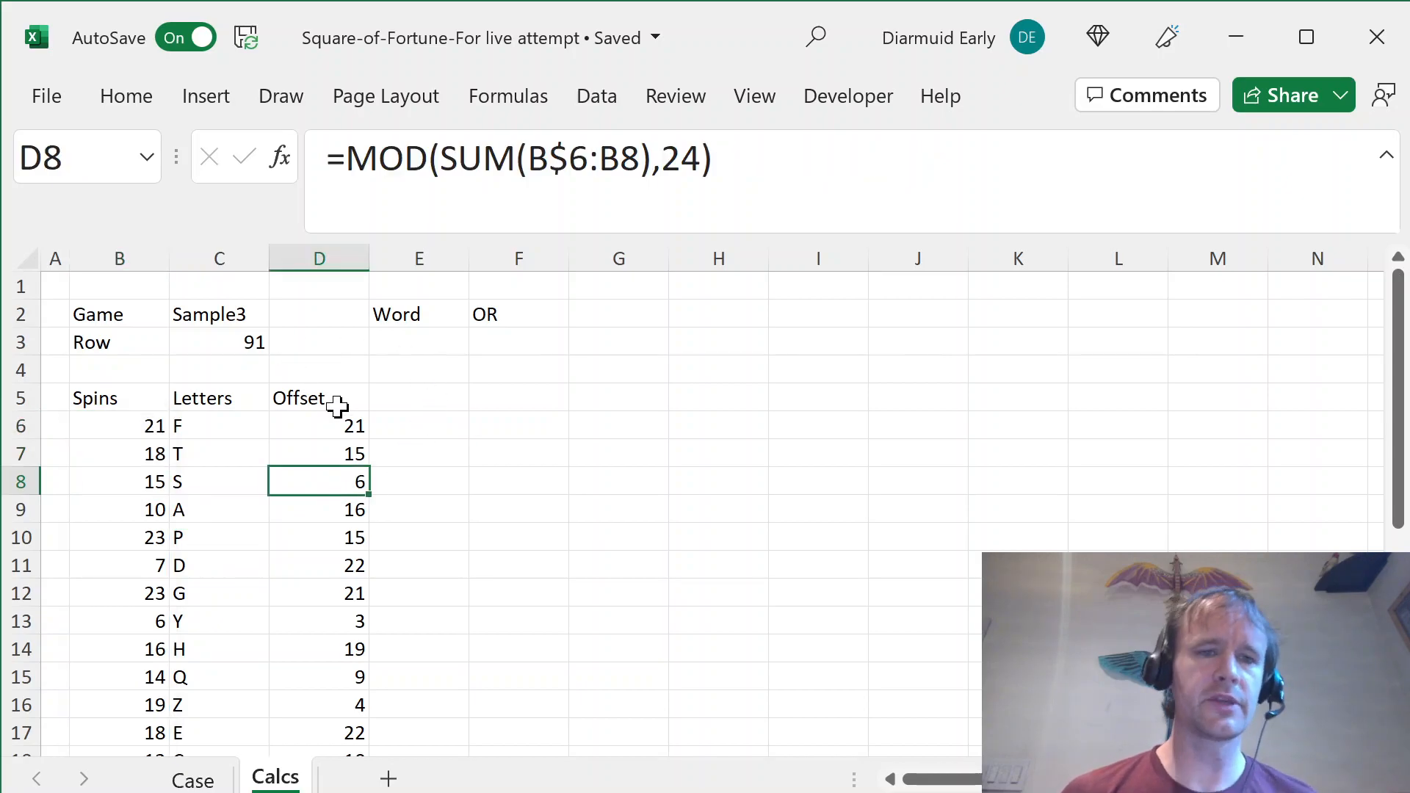
- Enter the label Score in E5, next to the Offset heading
left_click(404, 401)
type("Sco")
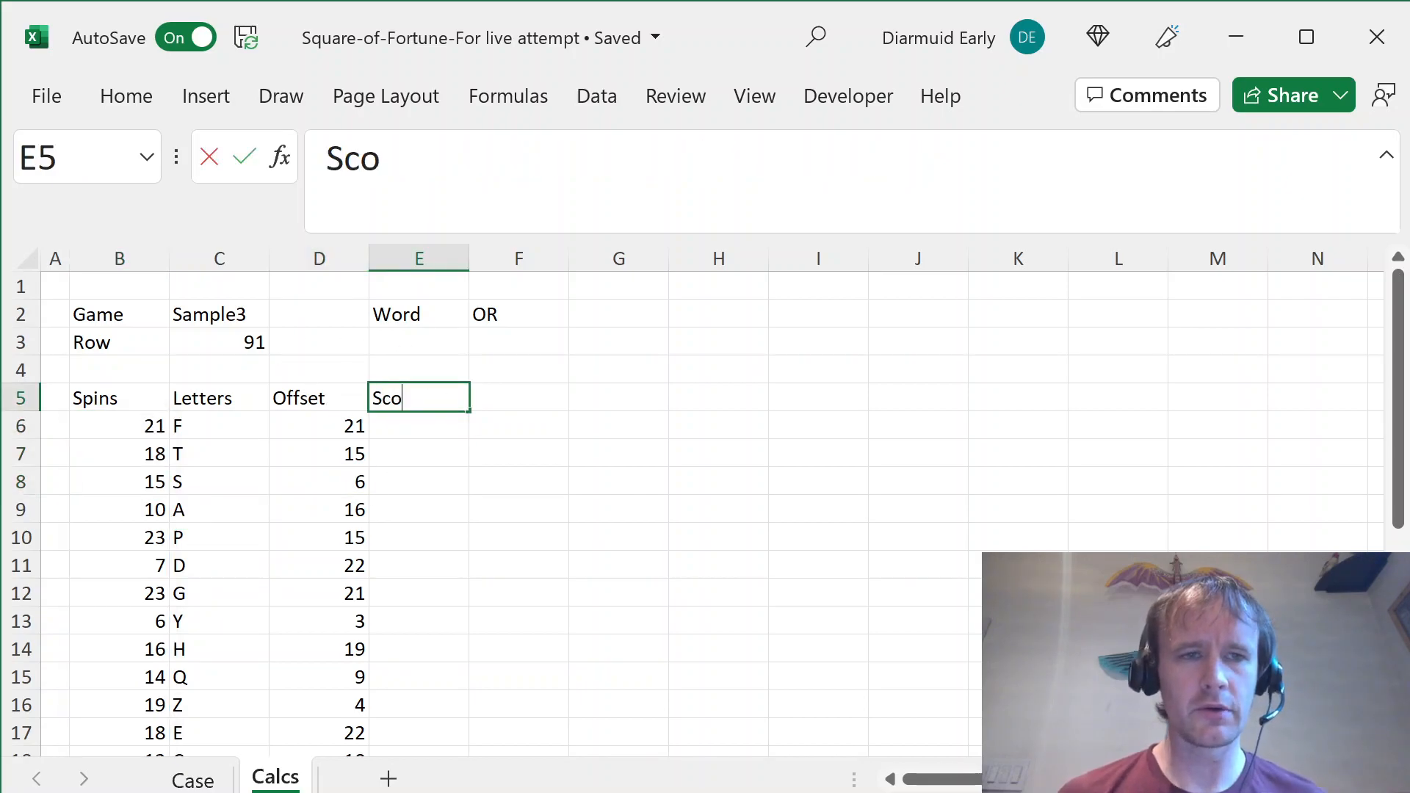
type("re")
key("Return")
- Examine The Square's cell layout on the Case sheet and the free area beside it for a points lookup list
key("ctrl+Page_Up")
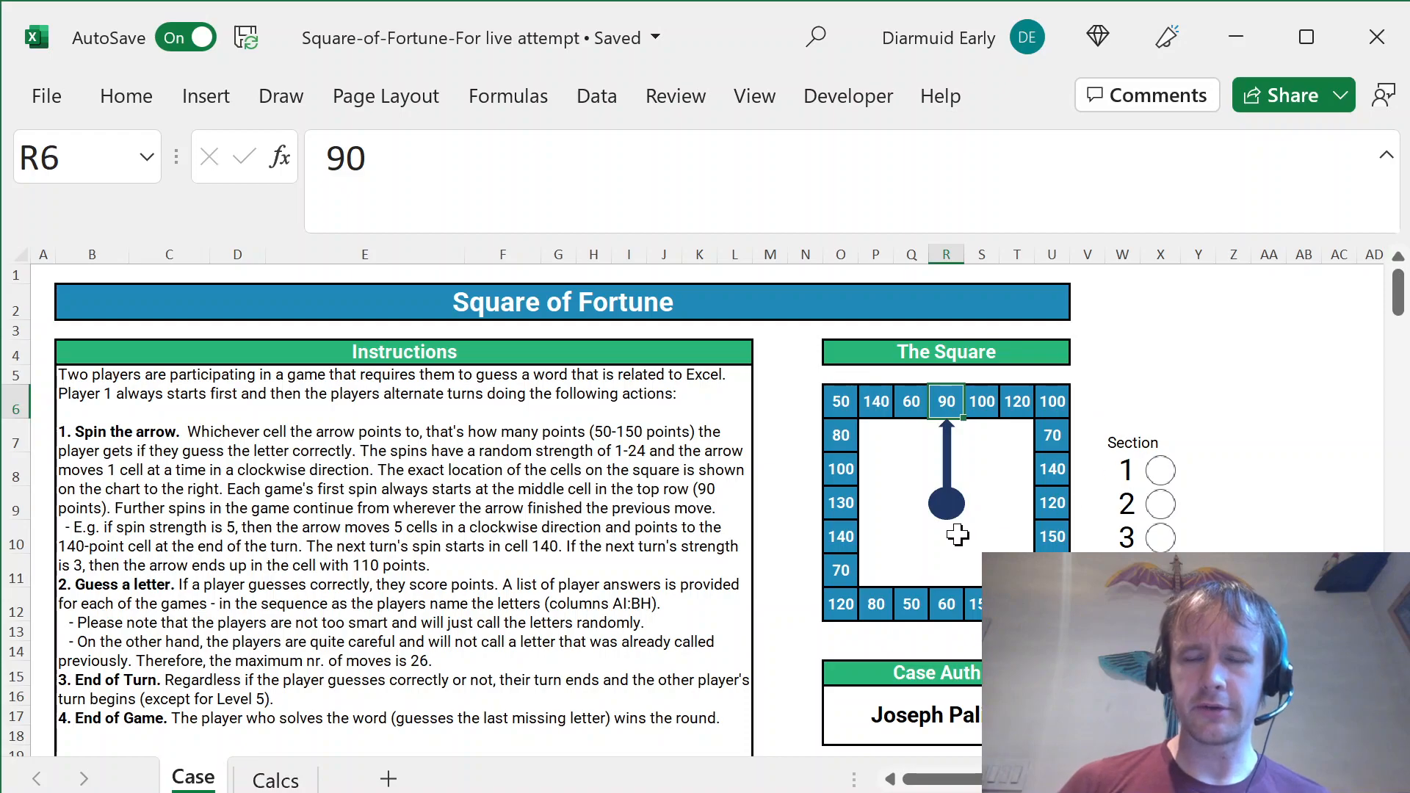
left_click(1161, 651)
key("Right")
key("Right")
key("Right")
key("Right")
key("Right")
key("Right")
key("Right")
key("Down")
key("Left")
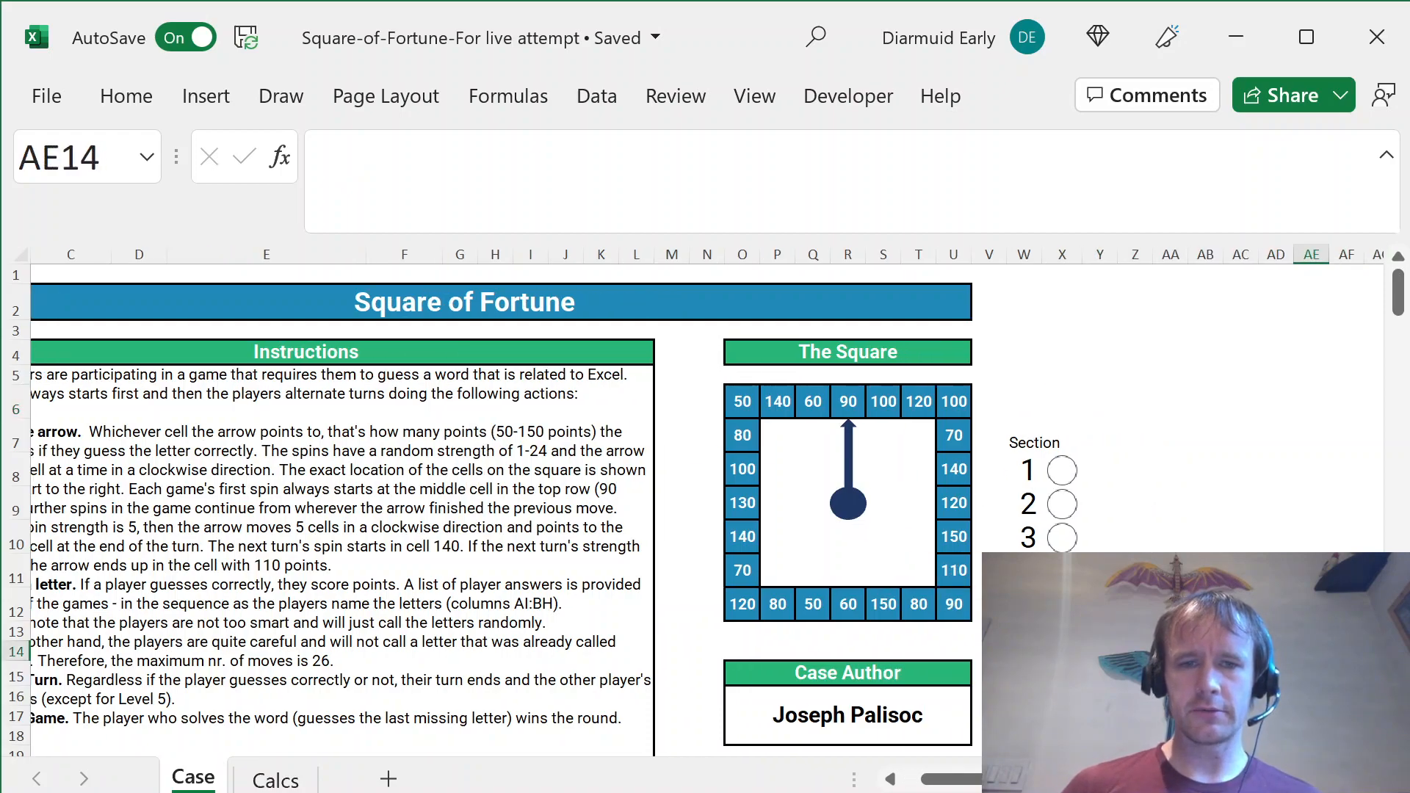
key("Left")
key("Down")
key("Down")
key("Left")
key("Left")
key("Left")
key("Left")
key("Left")
key("Up")
key("Up")
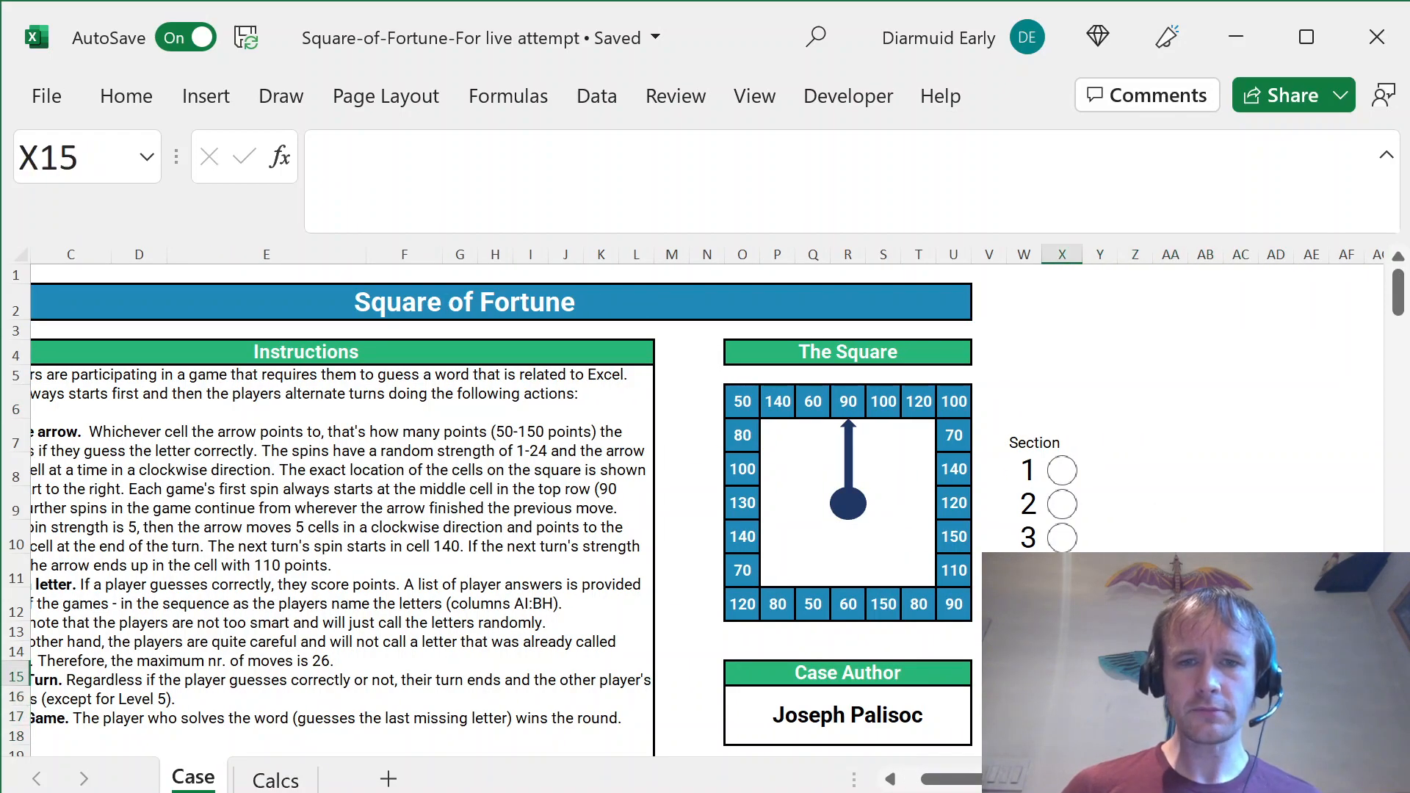
left_click(732, 375)
key("Down")
key("Right")
key("ctrl+shift+Right")
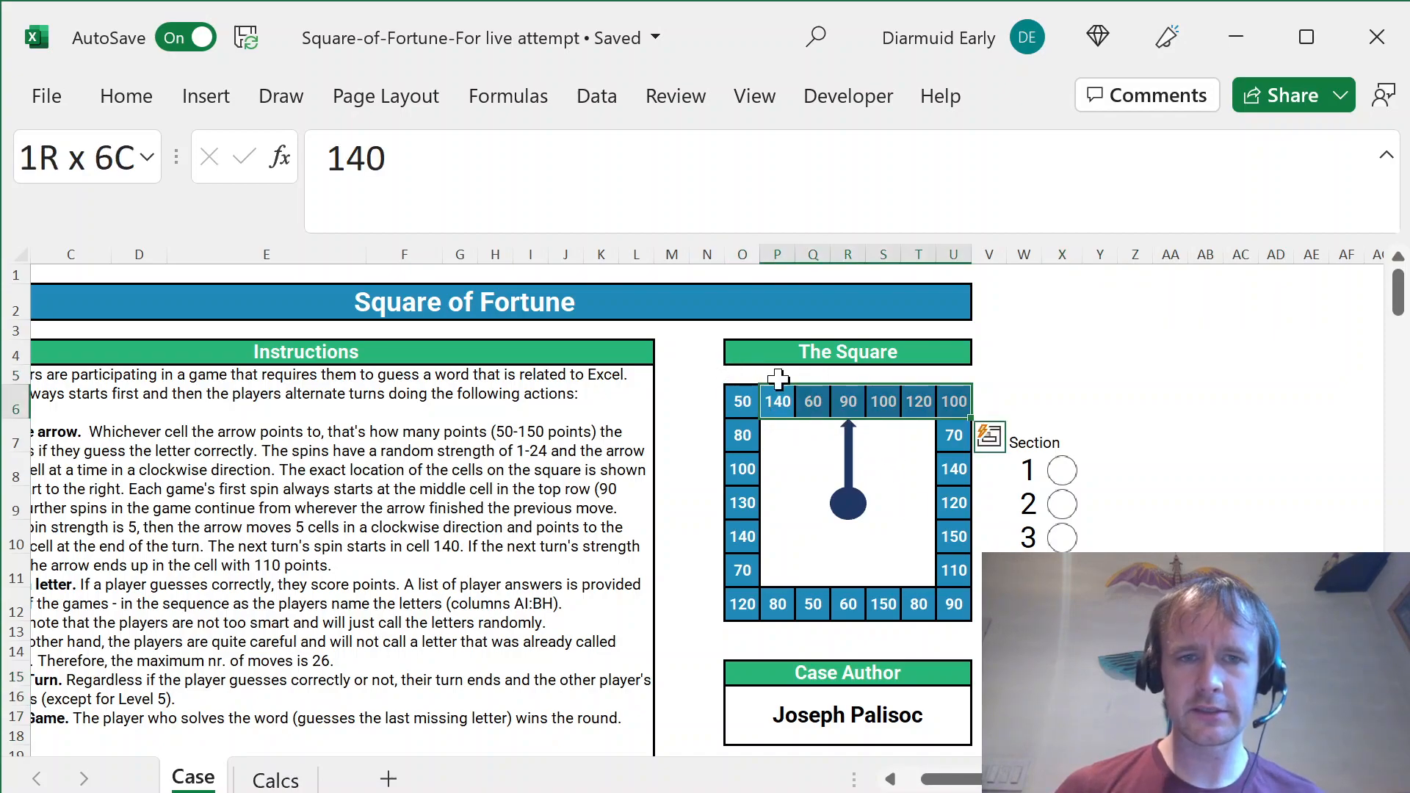
- In X15 of the Case sheet, enter =SEQUENCE(,24) to number the square's cells across the row
left_click(1062, 674)
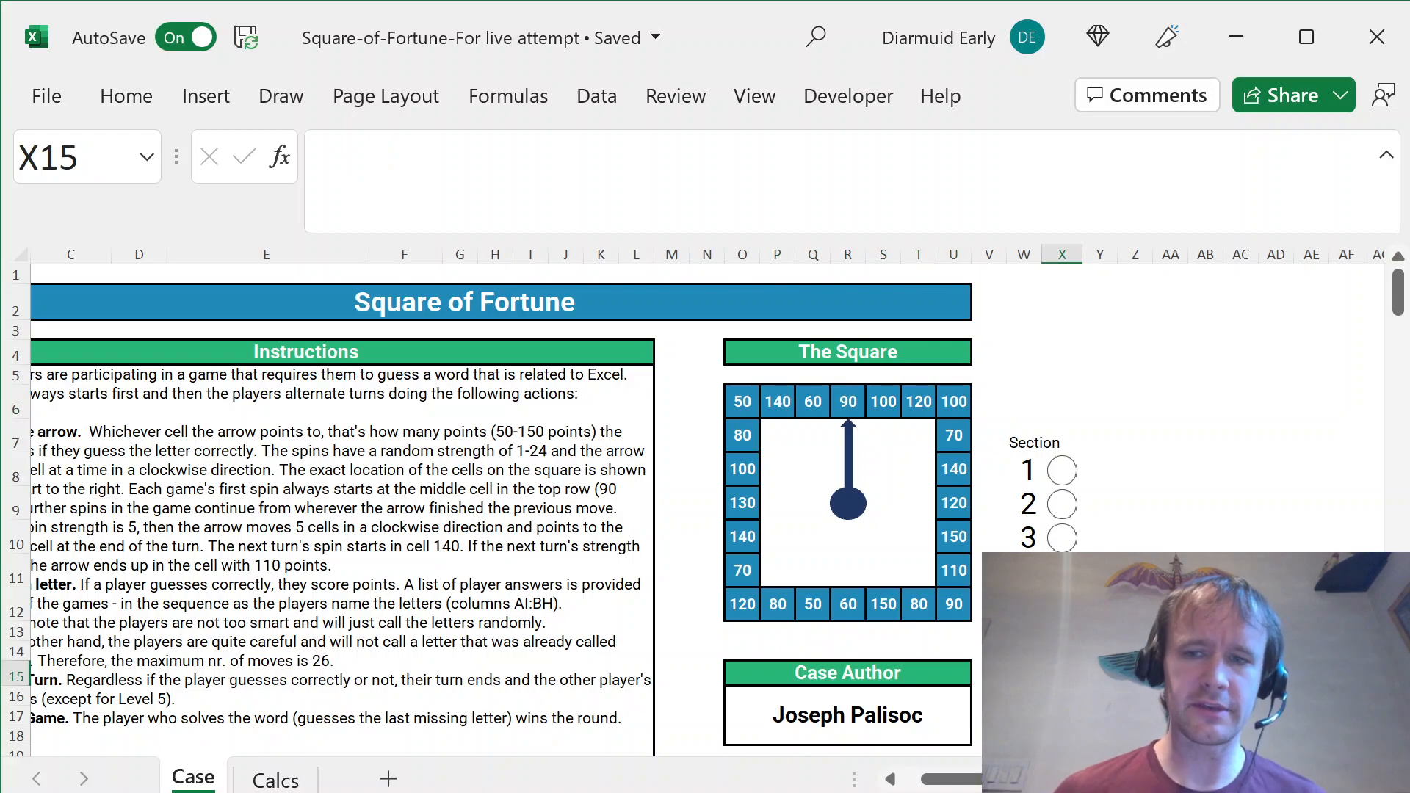
type("=SEQUENCE(")
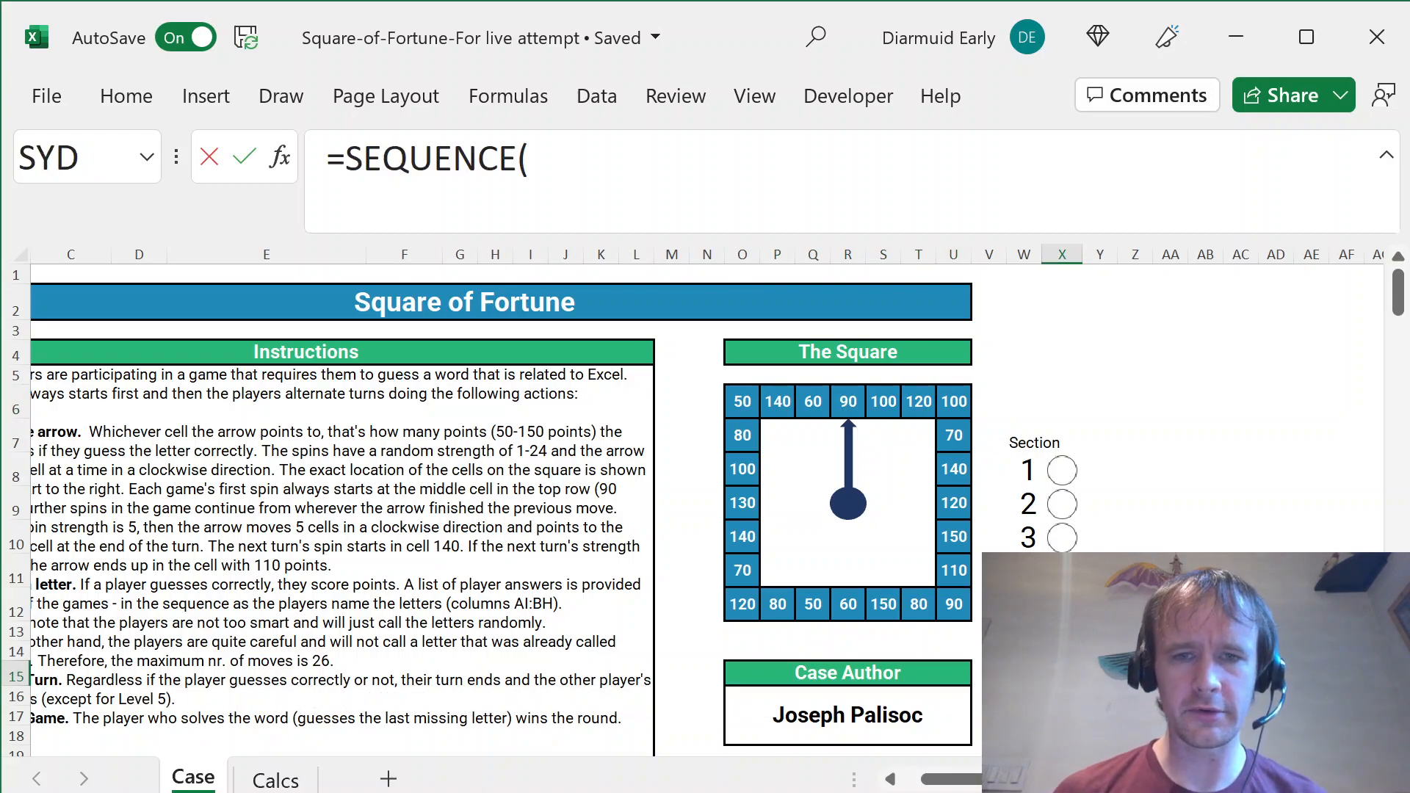
type(",24)")
key("Return")
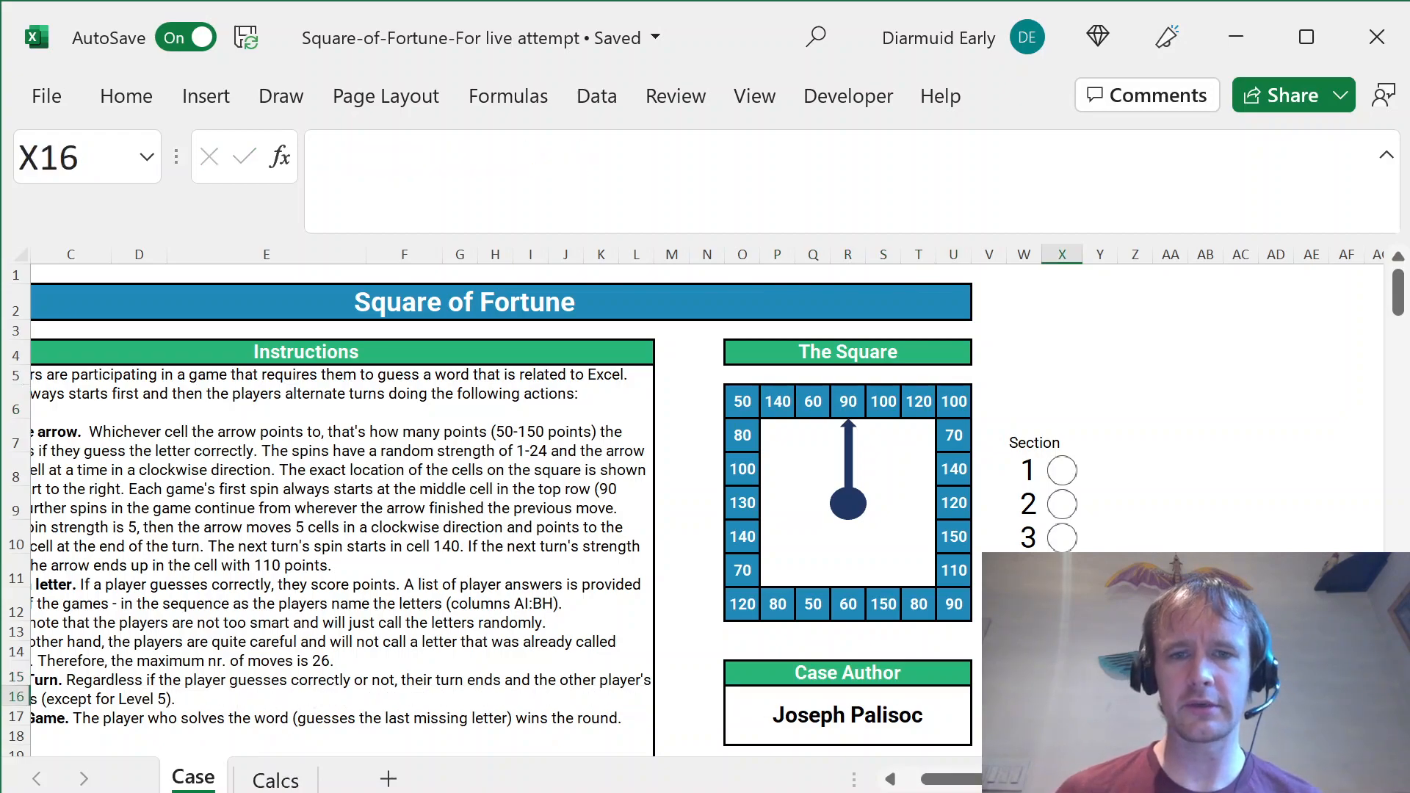
- In X16, enter =R6:U6 to list the square's first points from the starting cell to the corner
type("=")
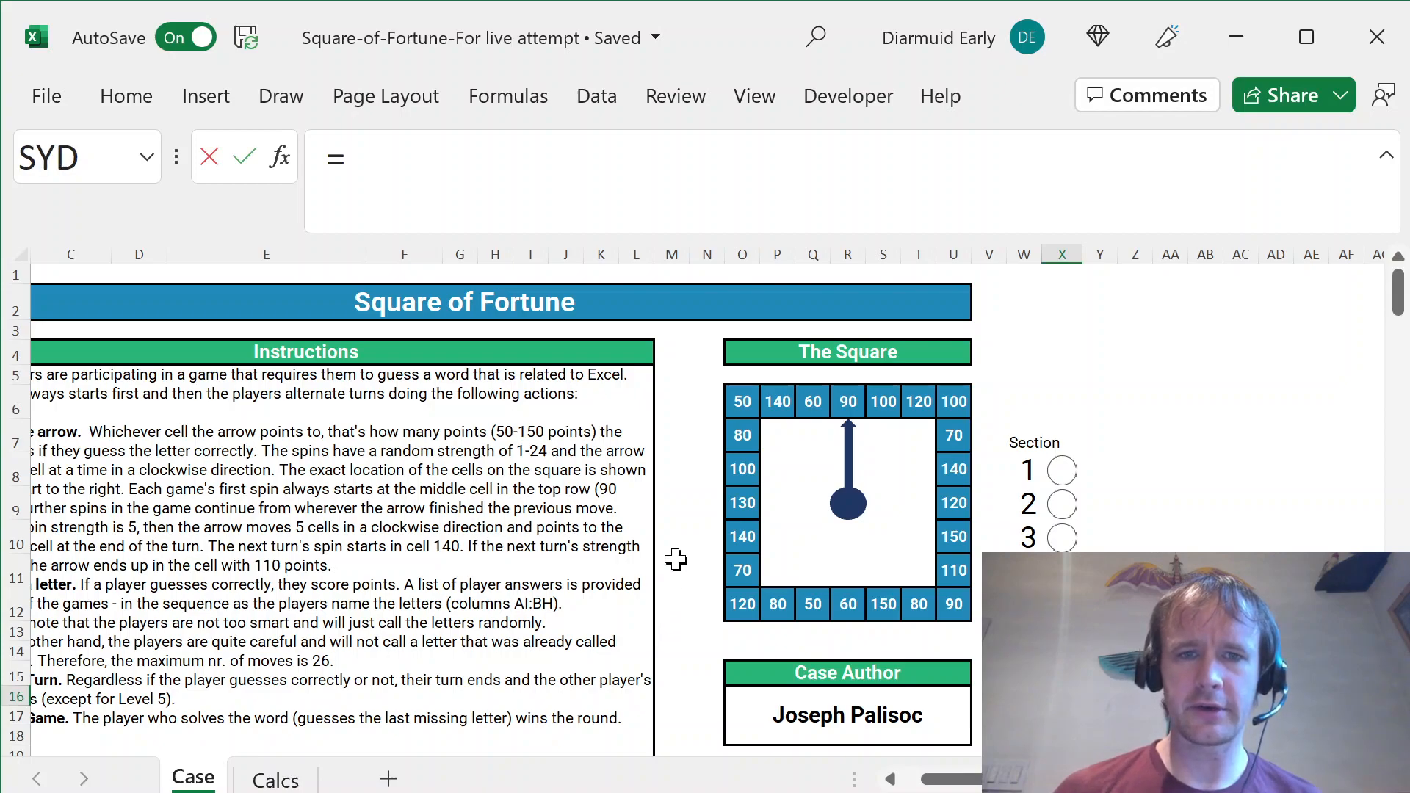
left_click(850, 372)
key("Down")
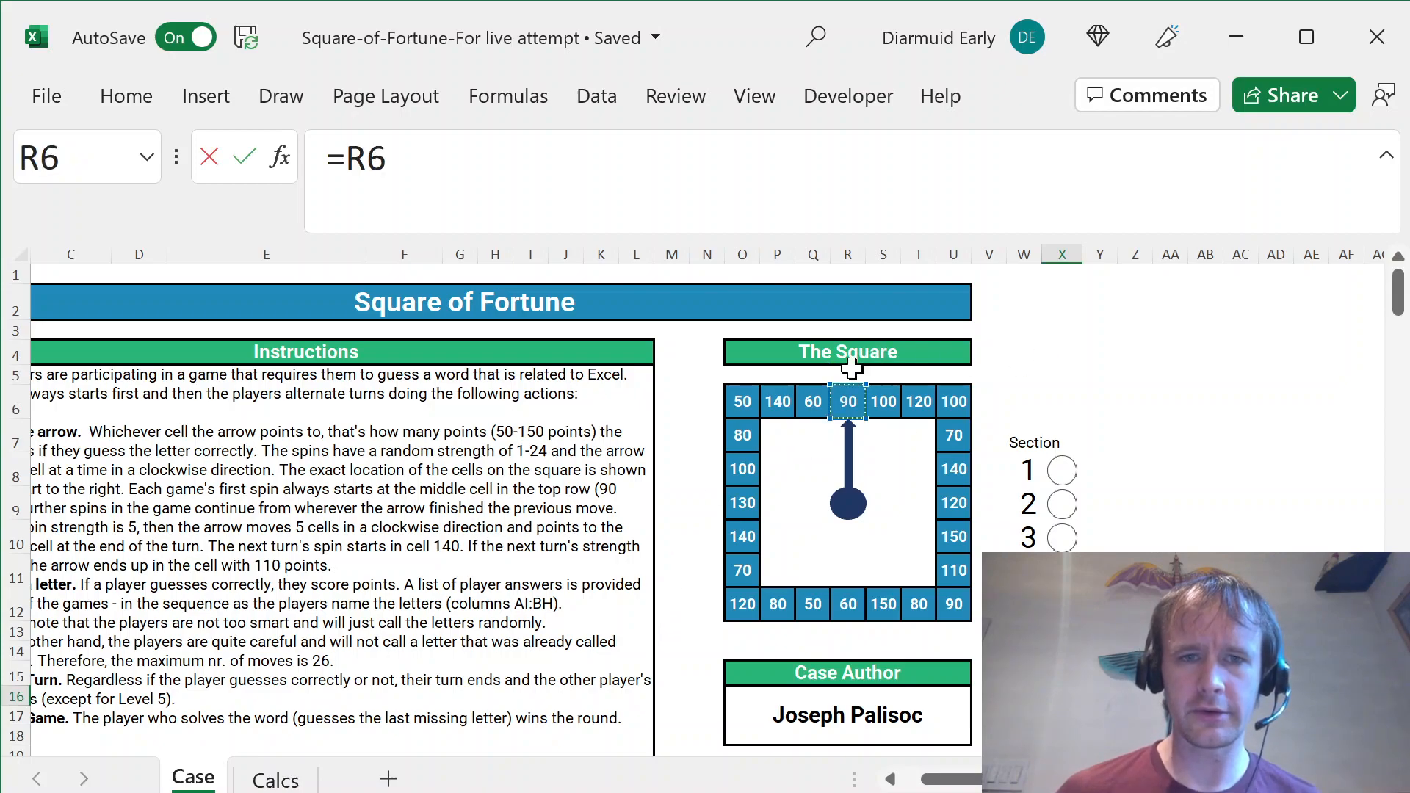
key("shift+Right")
key("shift+Right")
key("shift+Right")
key("ctrl+Return")
- In AB16, enter =TRANSPOSE(U7:U12) to continue the points list with the values down the square's side
key("ctrl+Right")
key("Right")
type("=tran")
key("Tab")
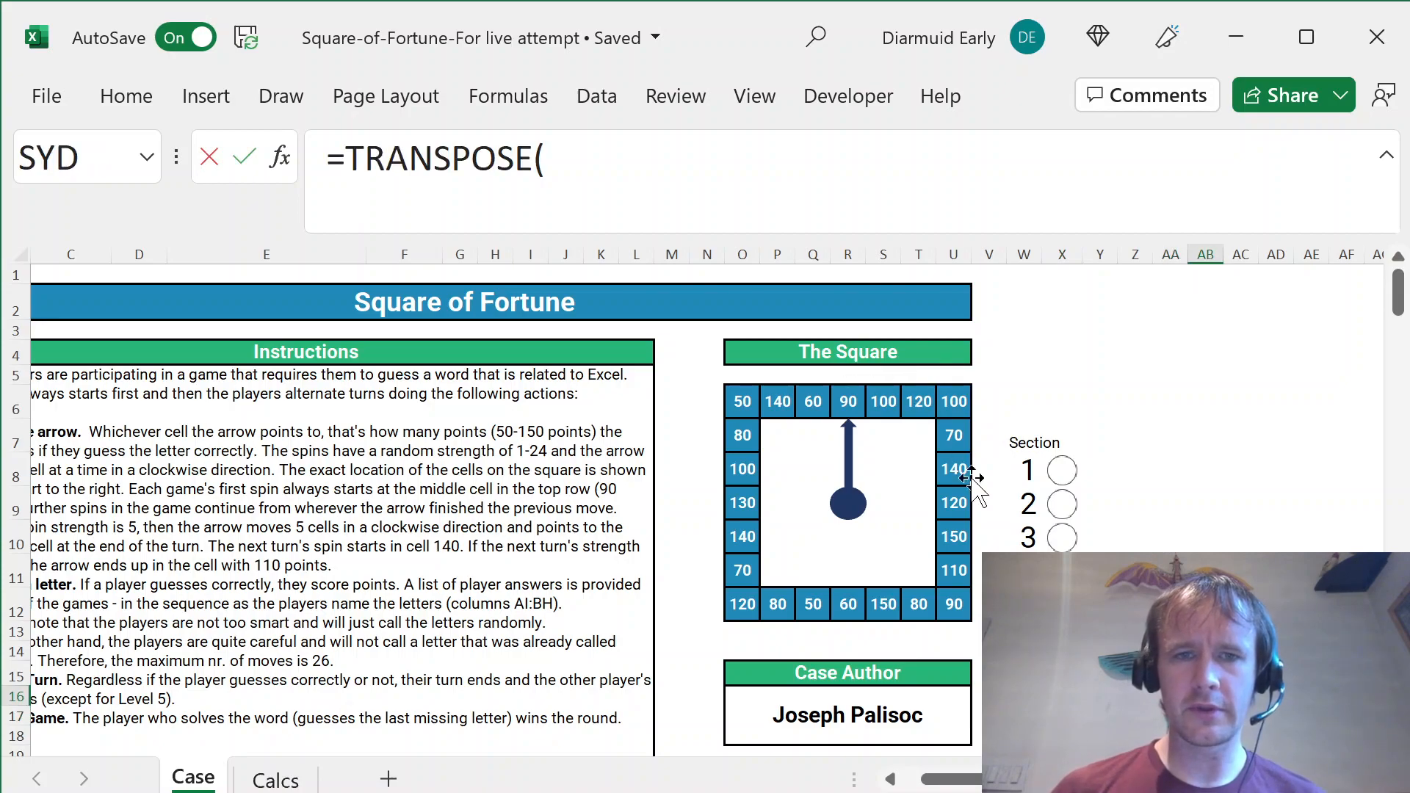
left_click(985, 431)
key("Left")
key("shift+Down")
key("shift+Down")
key("shift+Down")
key("shift+Down")
key("shift+Down")
key("Return")
- Check how many cells the square's bottom row covers before the corner, selecting O12:T12
key("Up")
key("ctrl+Right")
key("Right")
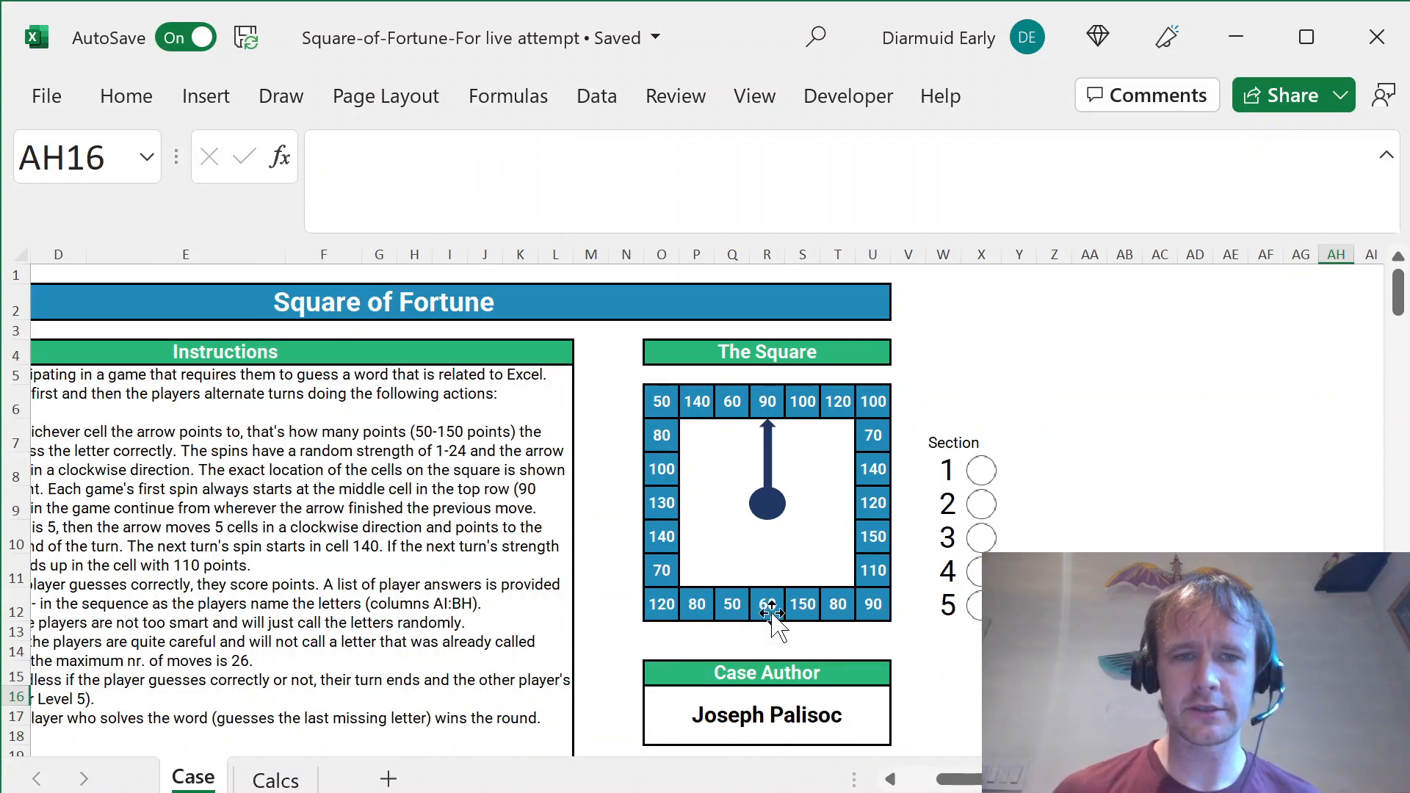
left_click(862, 629)
key("Left")
key("Up")
key("ctrl+shift+Up")
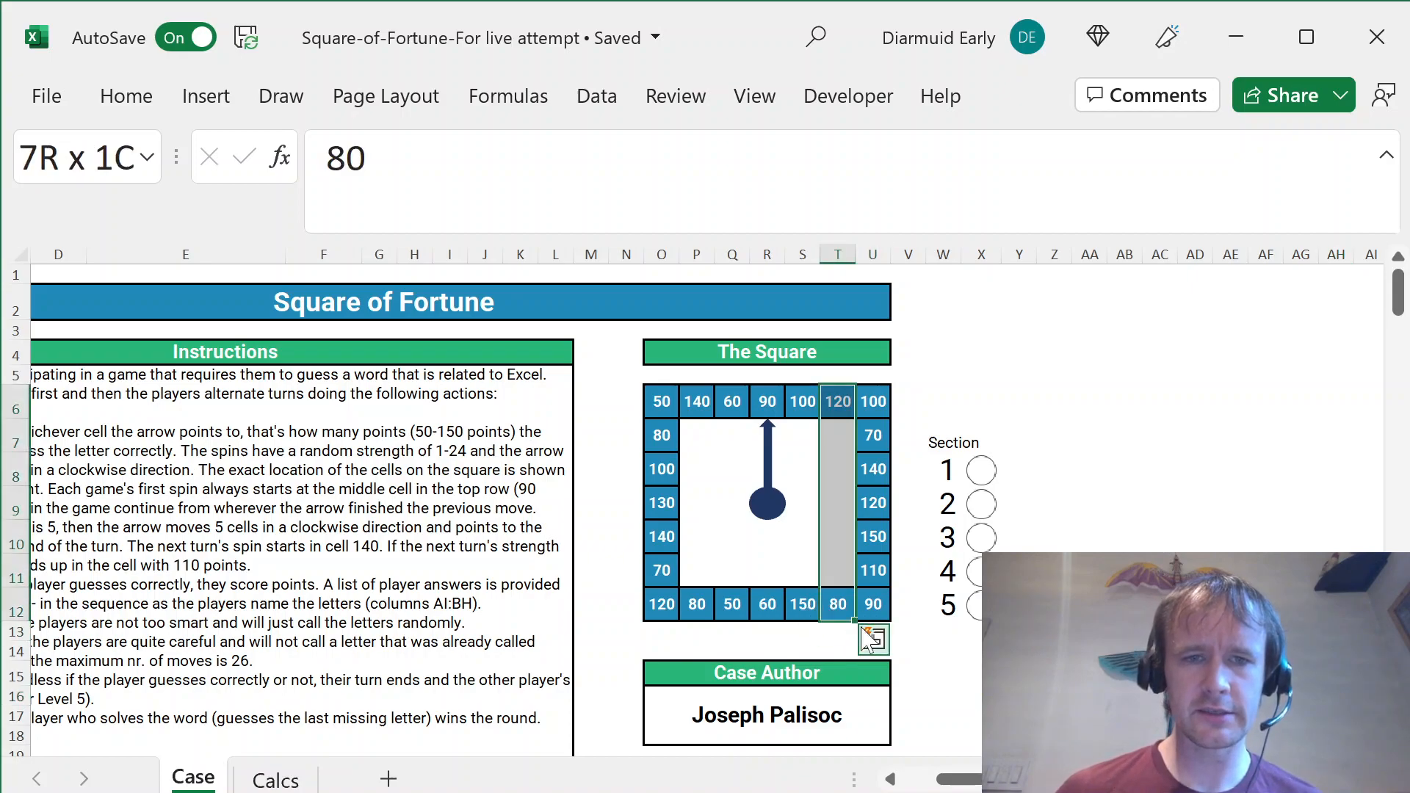
key("ctrl+shift+Down")
key("ctrl+shift+Left")
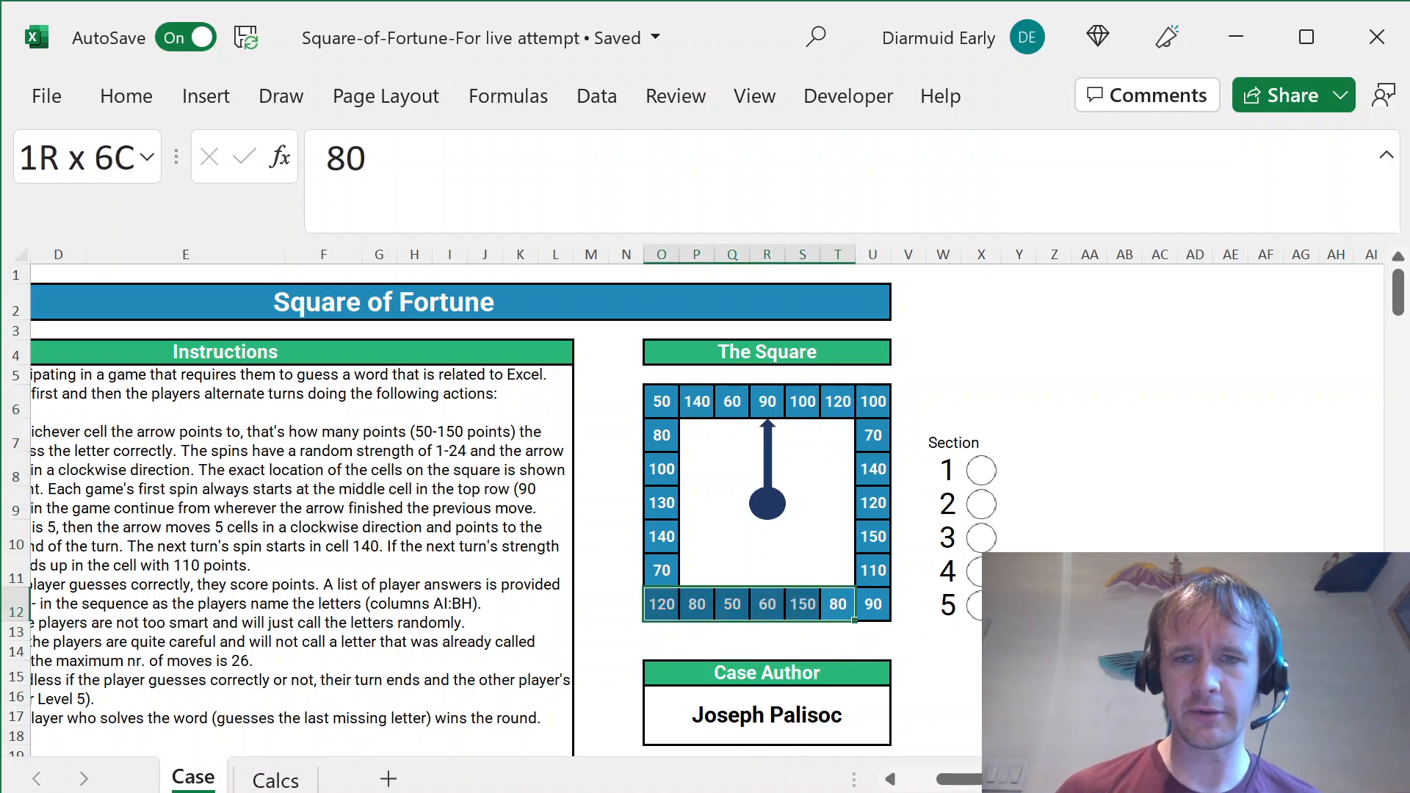
- In AH16, enter =INDEX(O12:T12,17-AH15:AM15) to continue the points list with the bottom row's values in reverse order
left_click(1336, 696)
key("shift+Right")
key("shift+Right")
key("shift+Right")
key("shift+Right")
key("shift+Right")
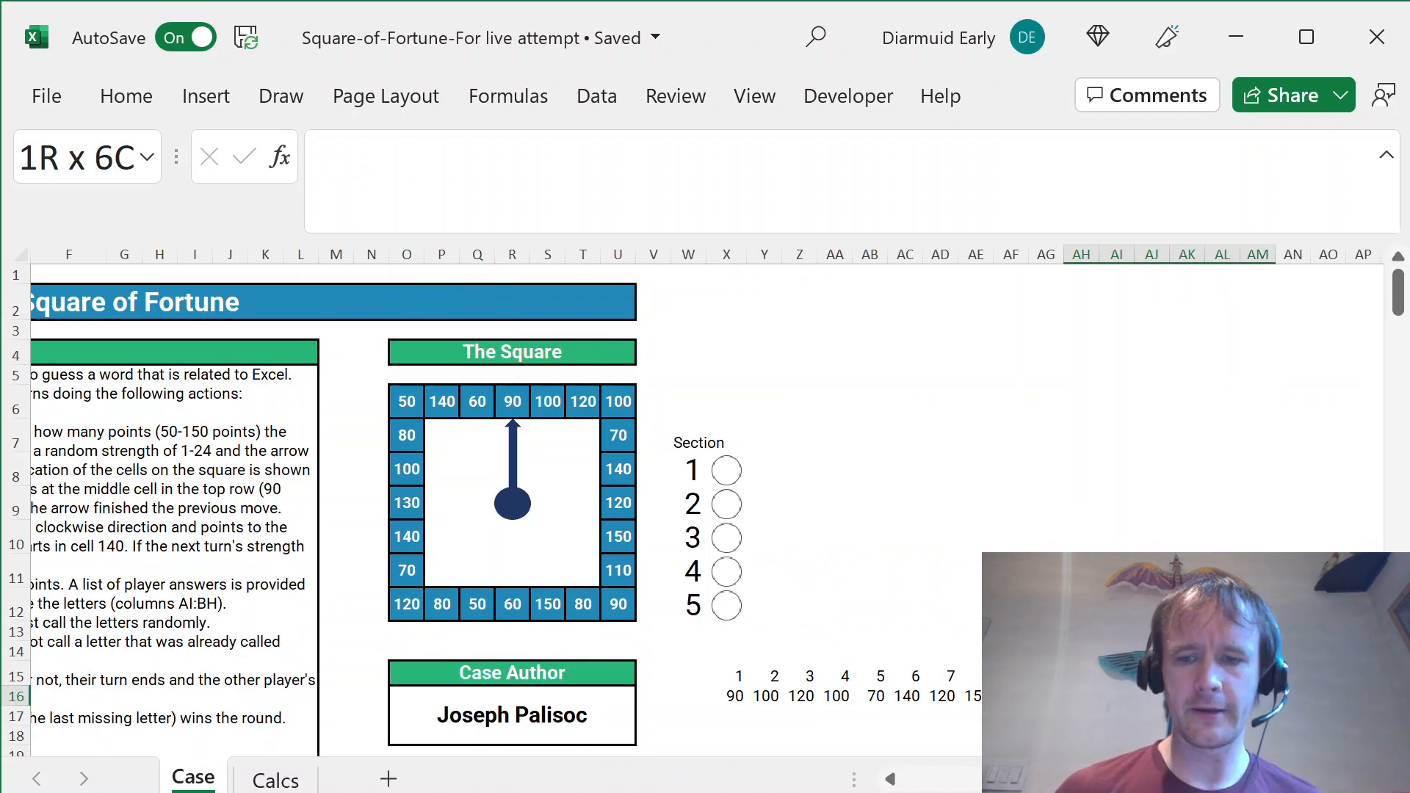
type("=INDEX(")
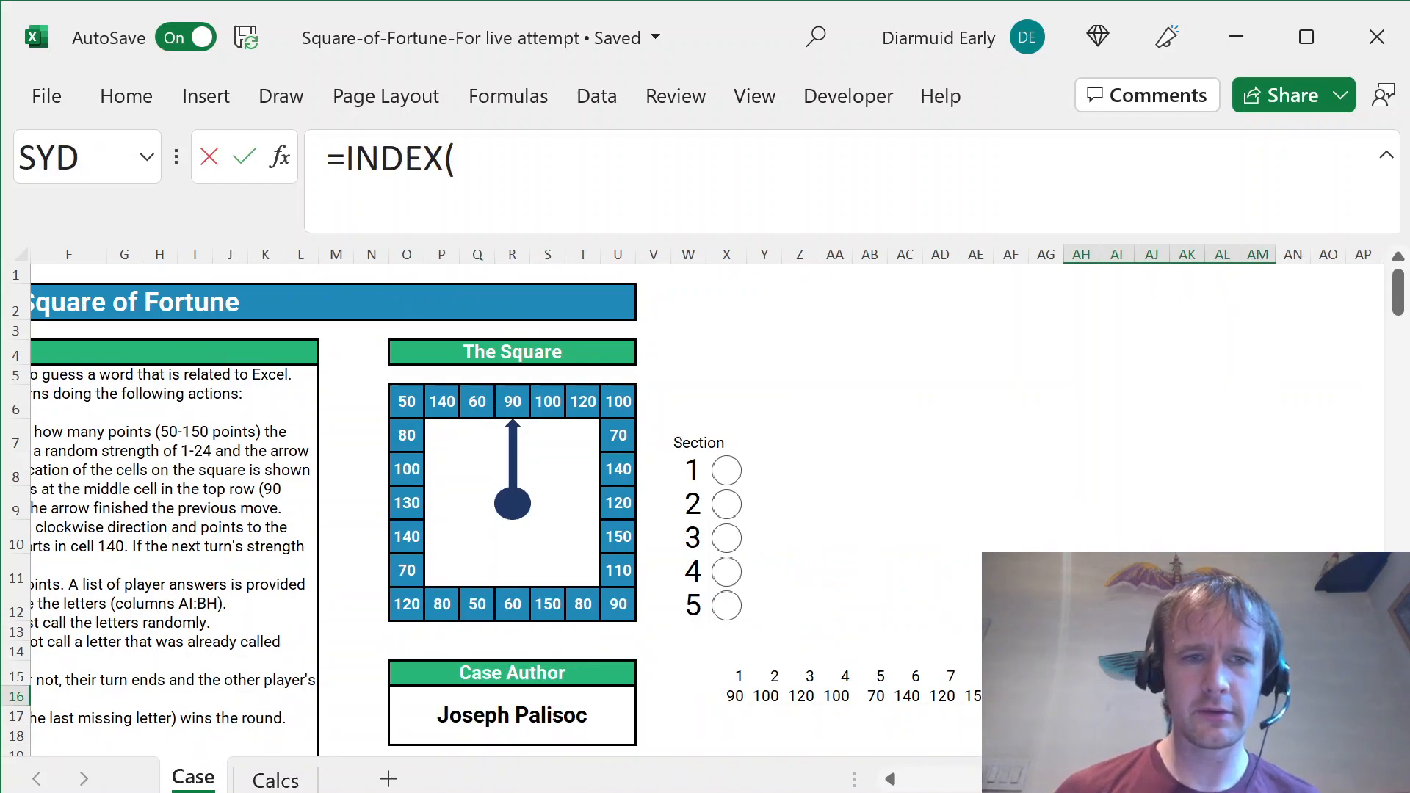
left_click(583, 638)
key("Up")
key("ctrl+shift+Left")
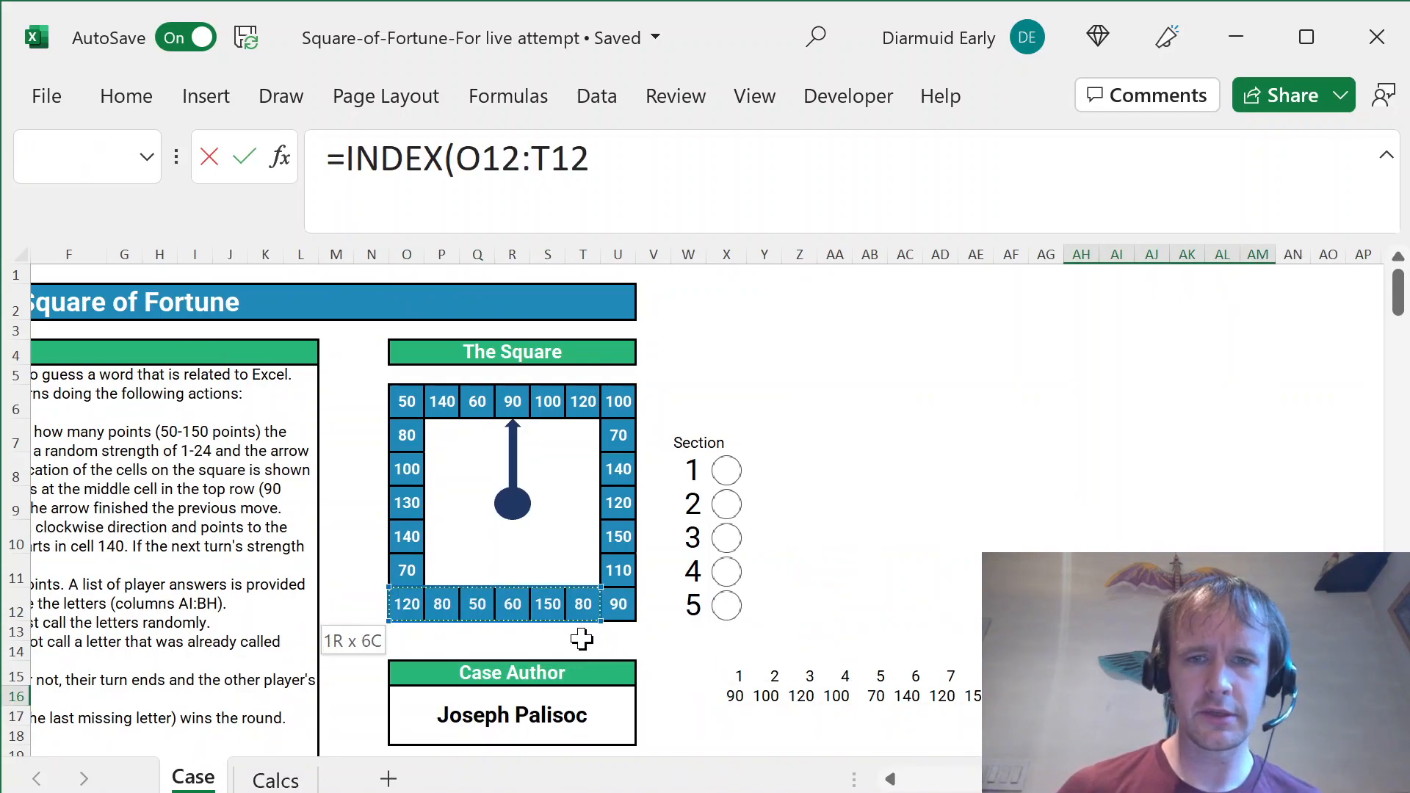
type(",17-")
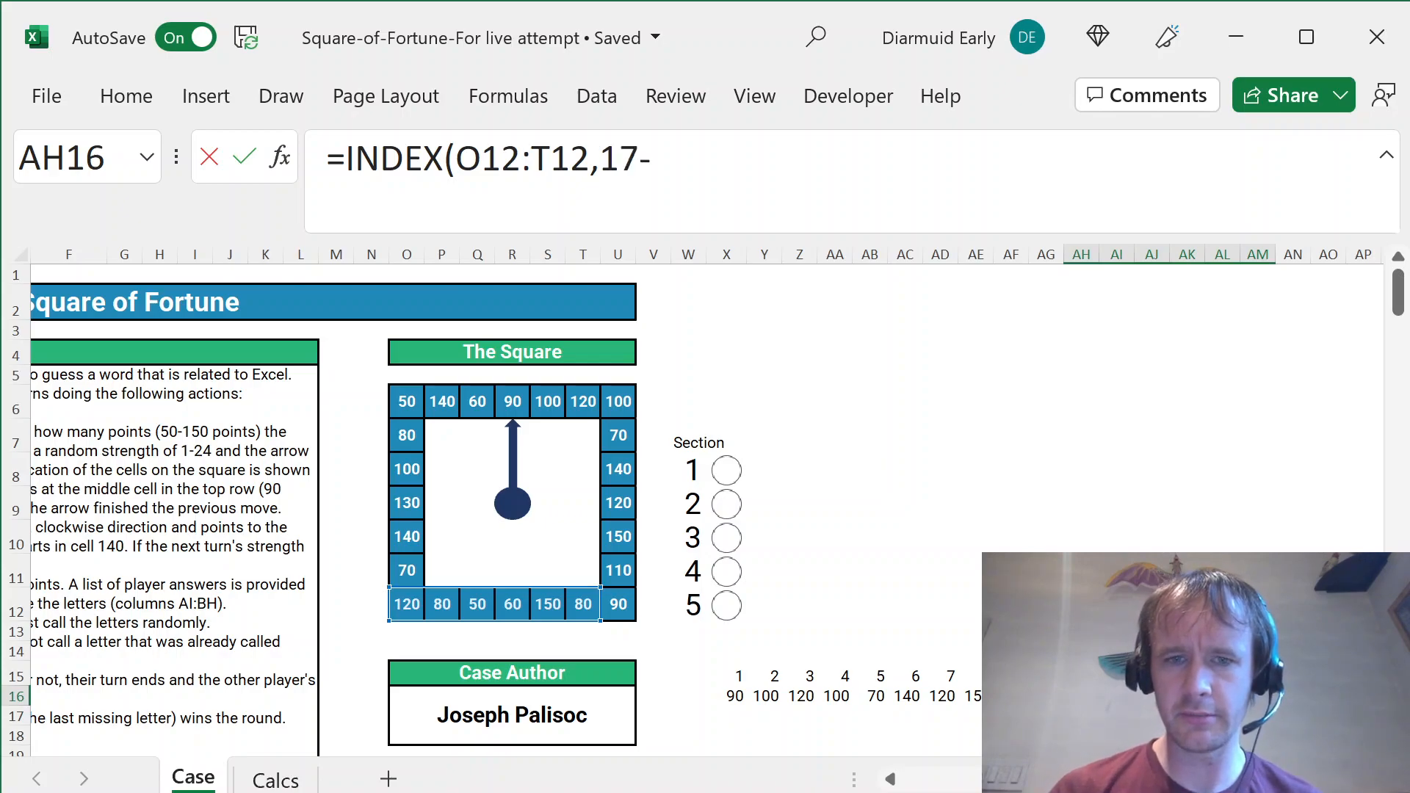
key("Up")
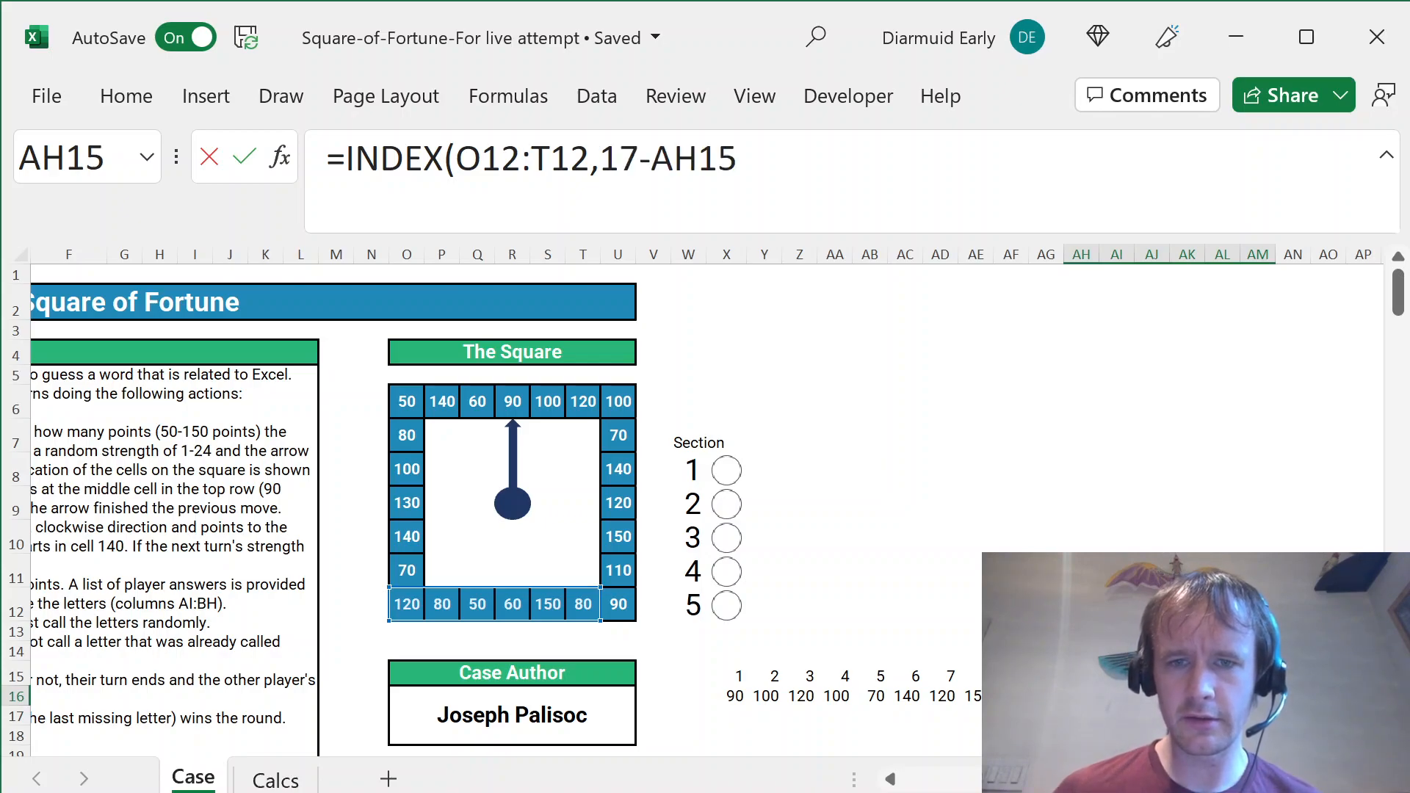
key("shift+Right")
key("shift+Right")
key("shift+Right")
key("shift+Right")
key("shift+Right")
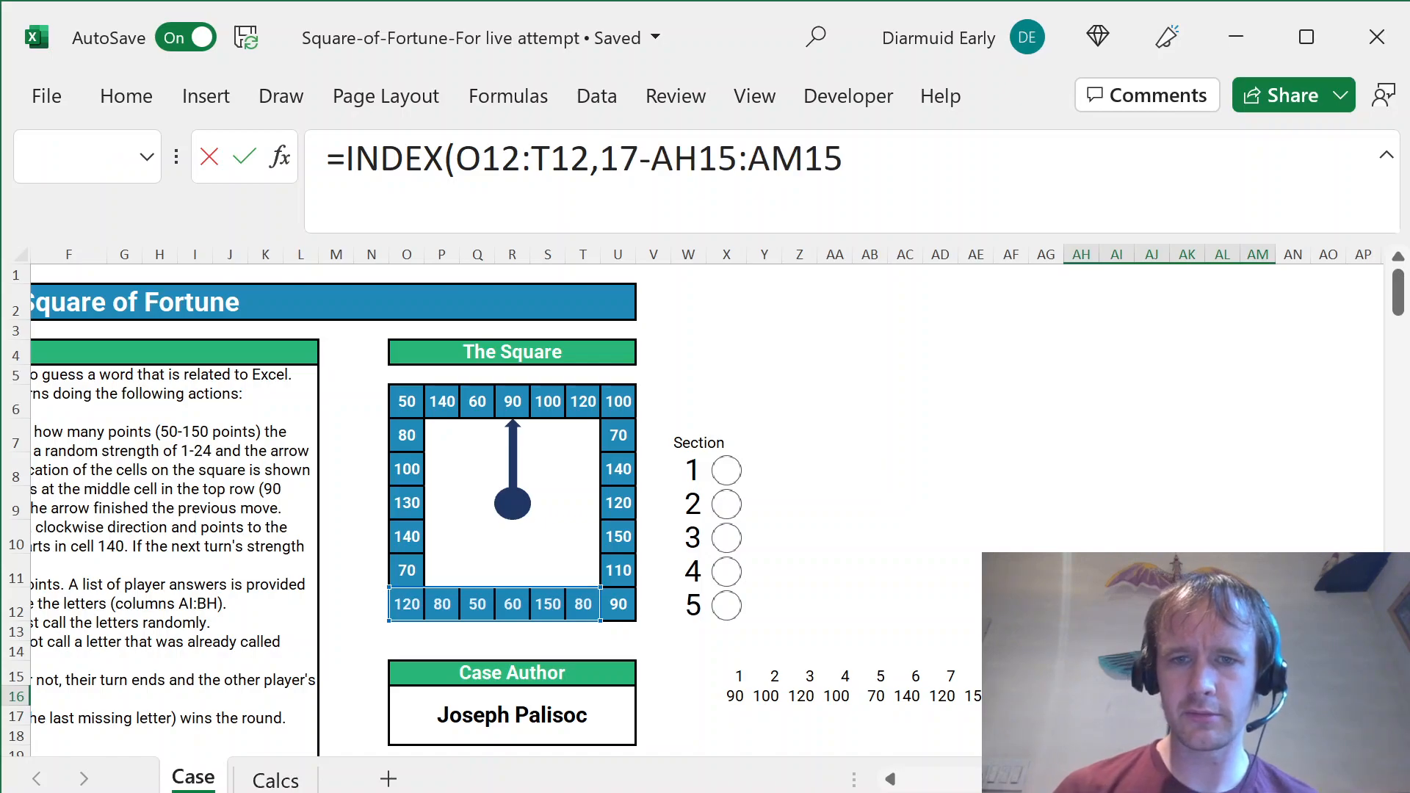
key("ctrl+Return")
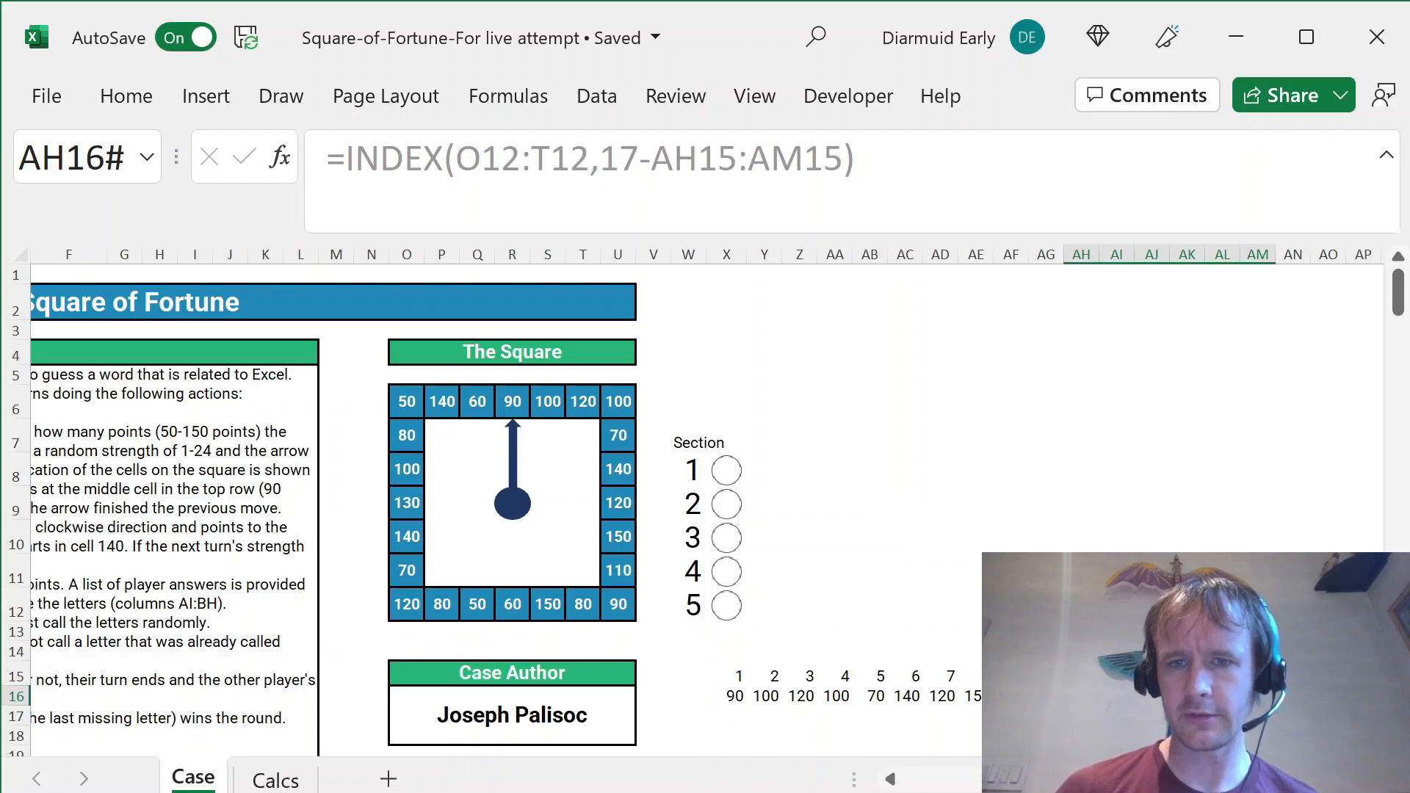
key("Right")
type("=in")
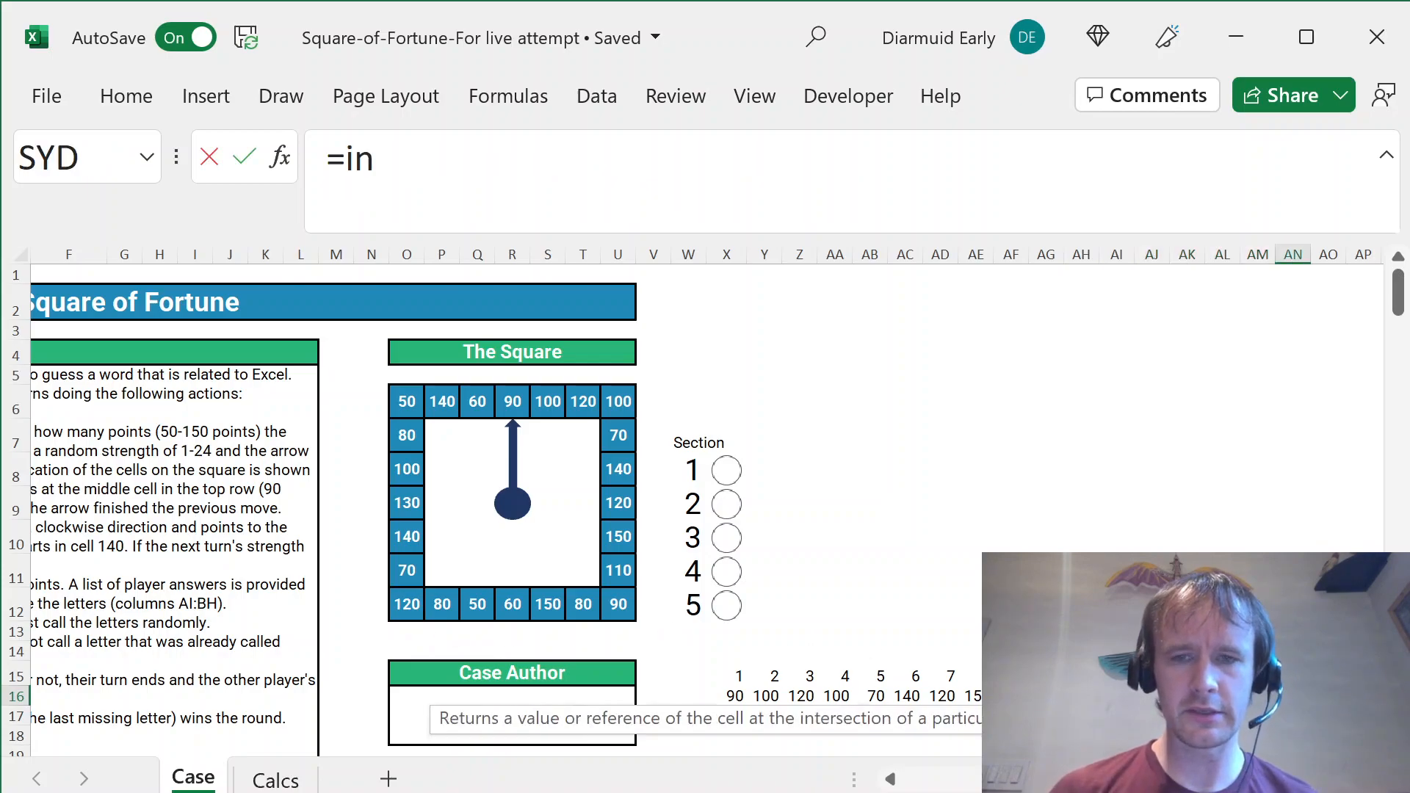
key("Tab")
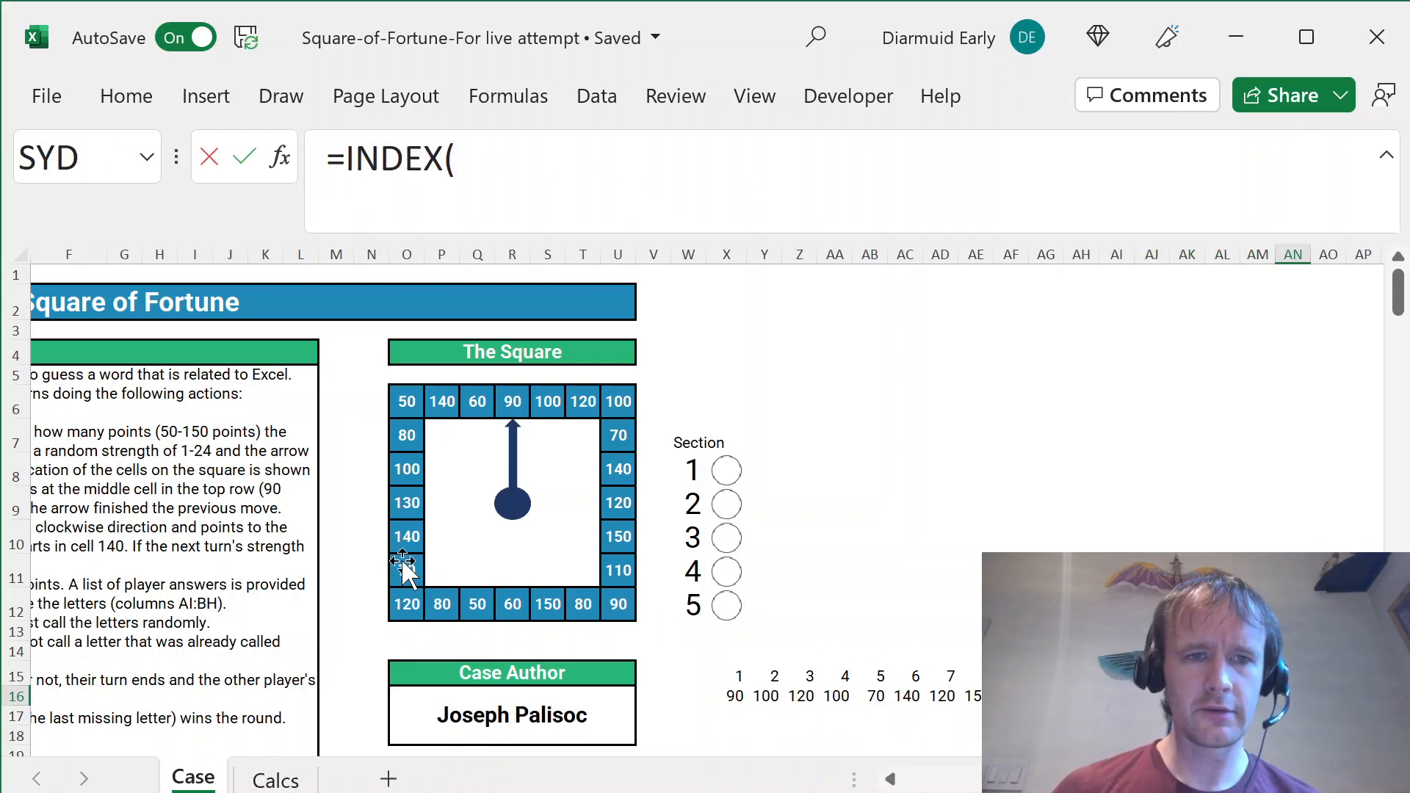
key("Return")
key("Return")
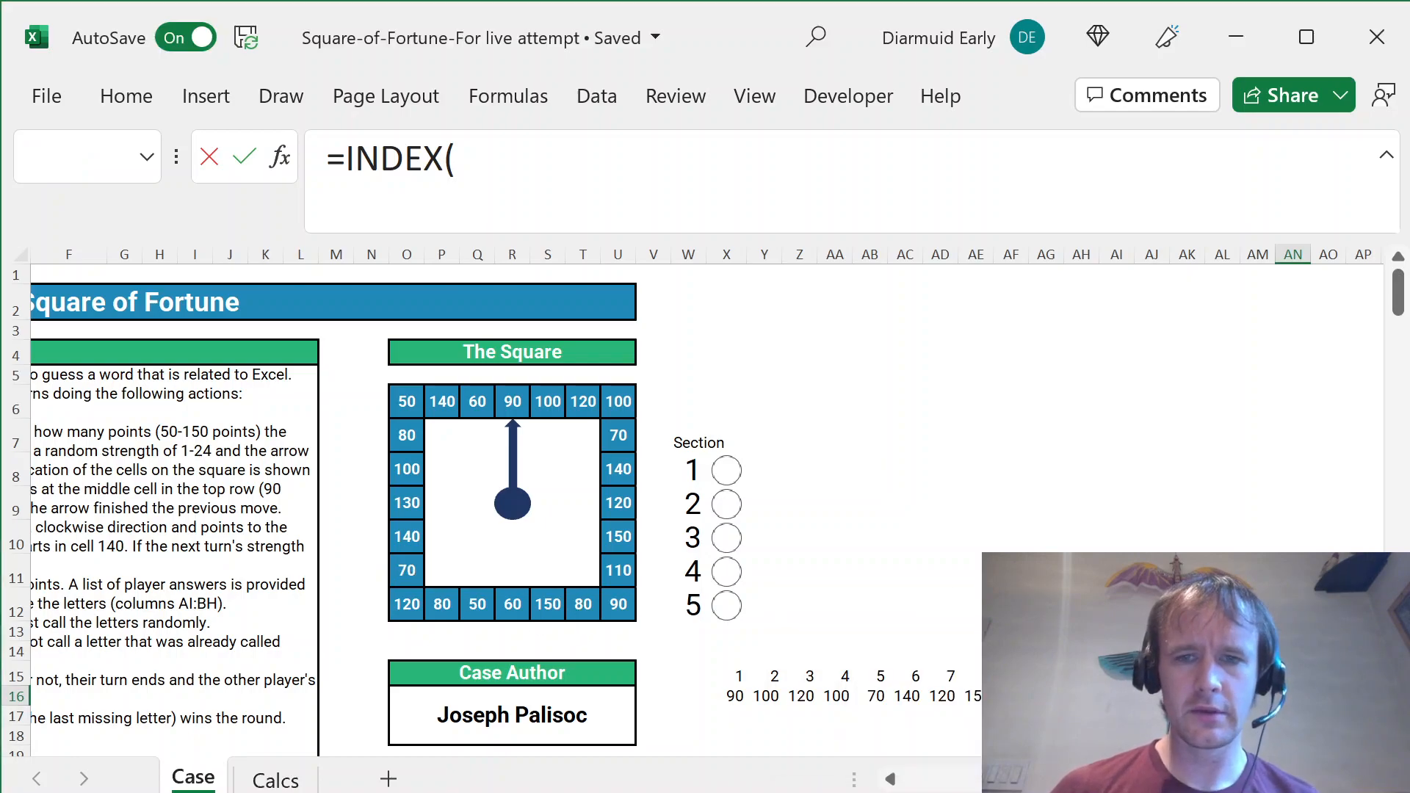
- In AN16, enter =INDEX(O6:O11,23-AN15:AS15) to list the points going up the square's left side
type("=ind")
key("Tab")
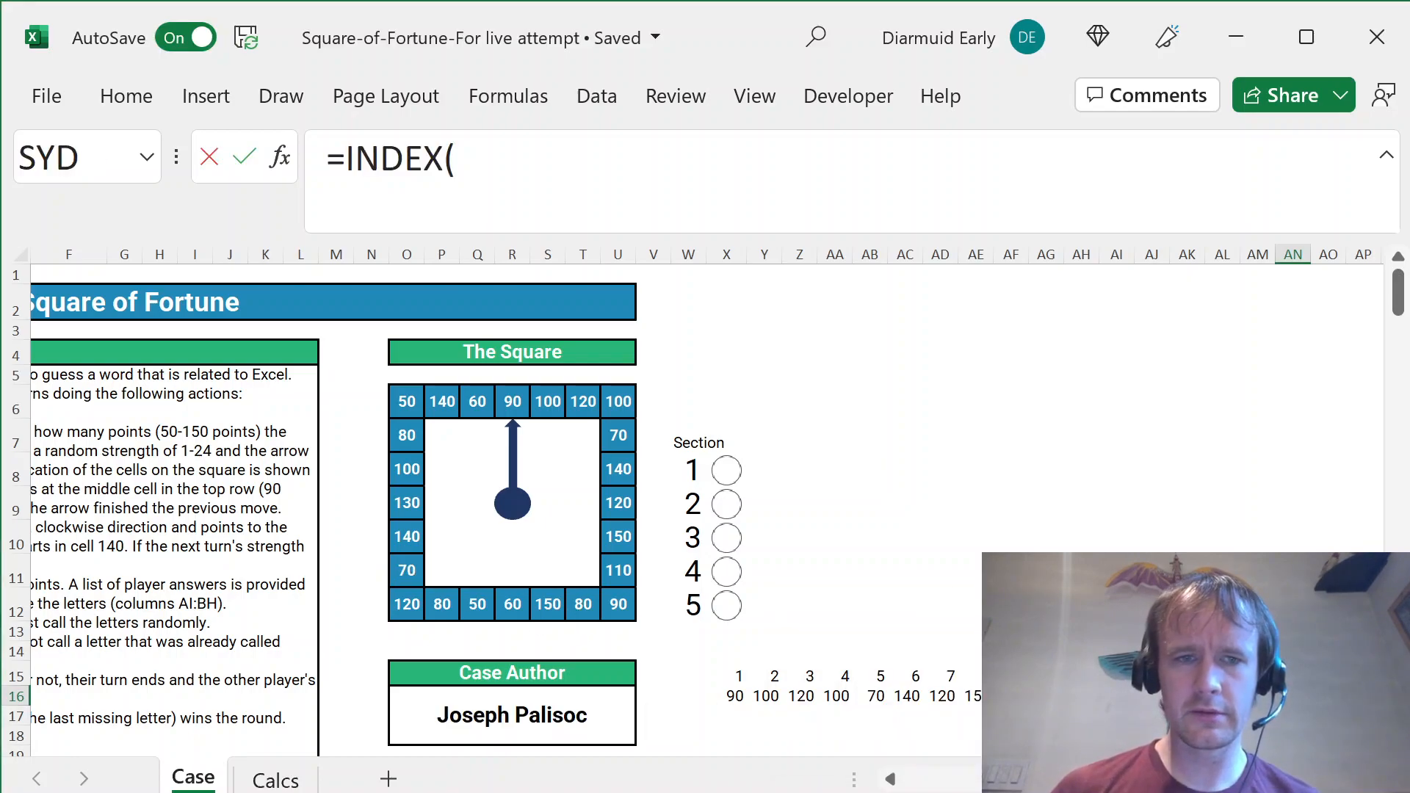
left_click_drag(373, 580, 368, 585)
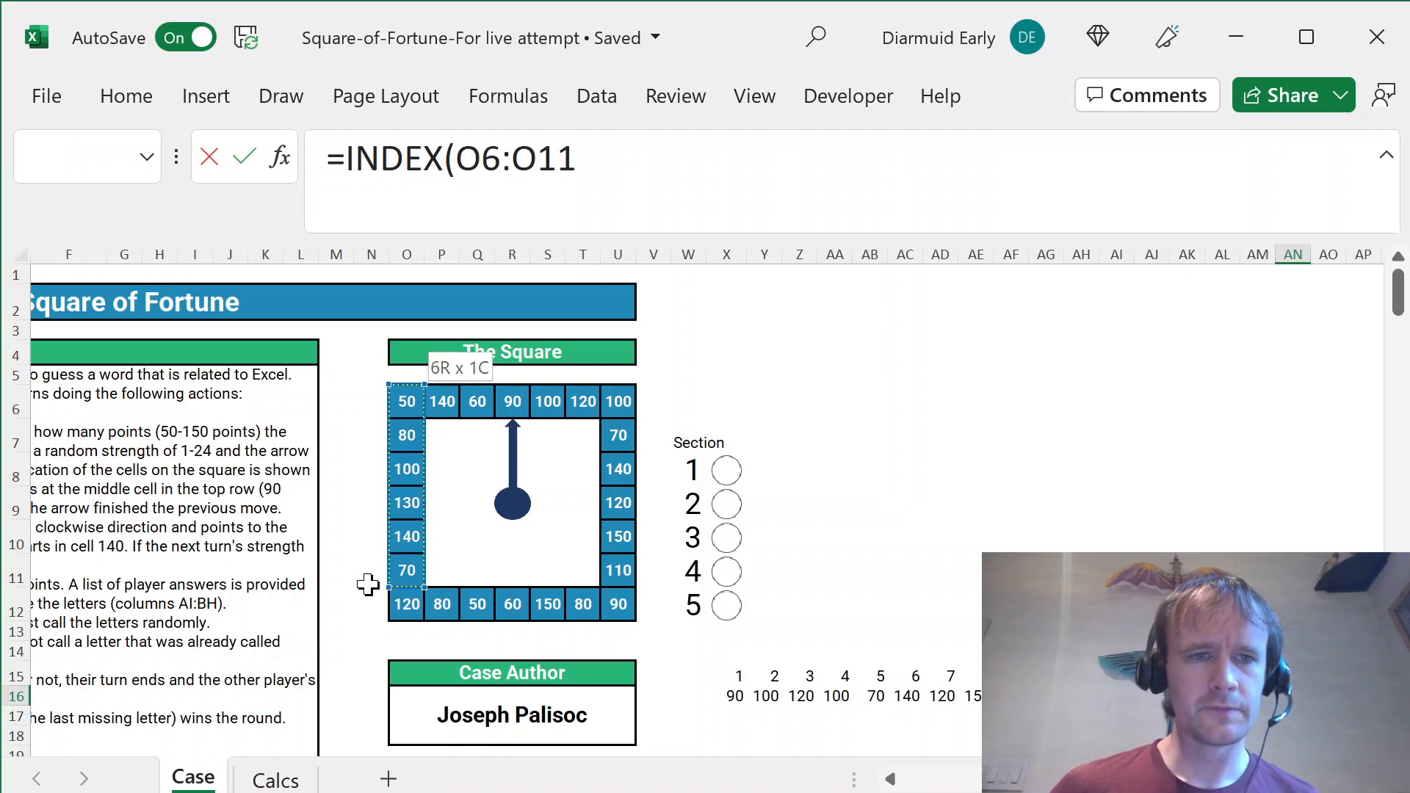
type(",")
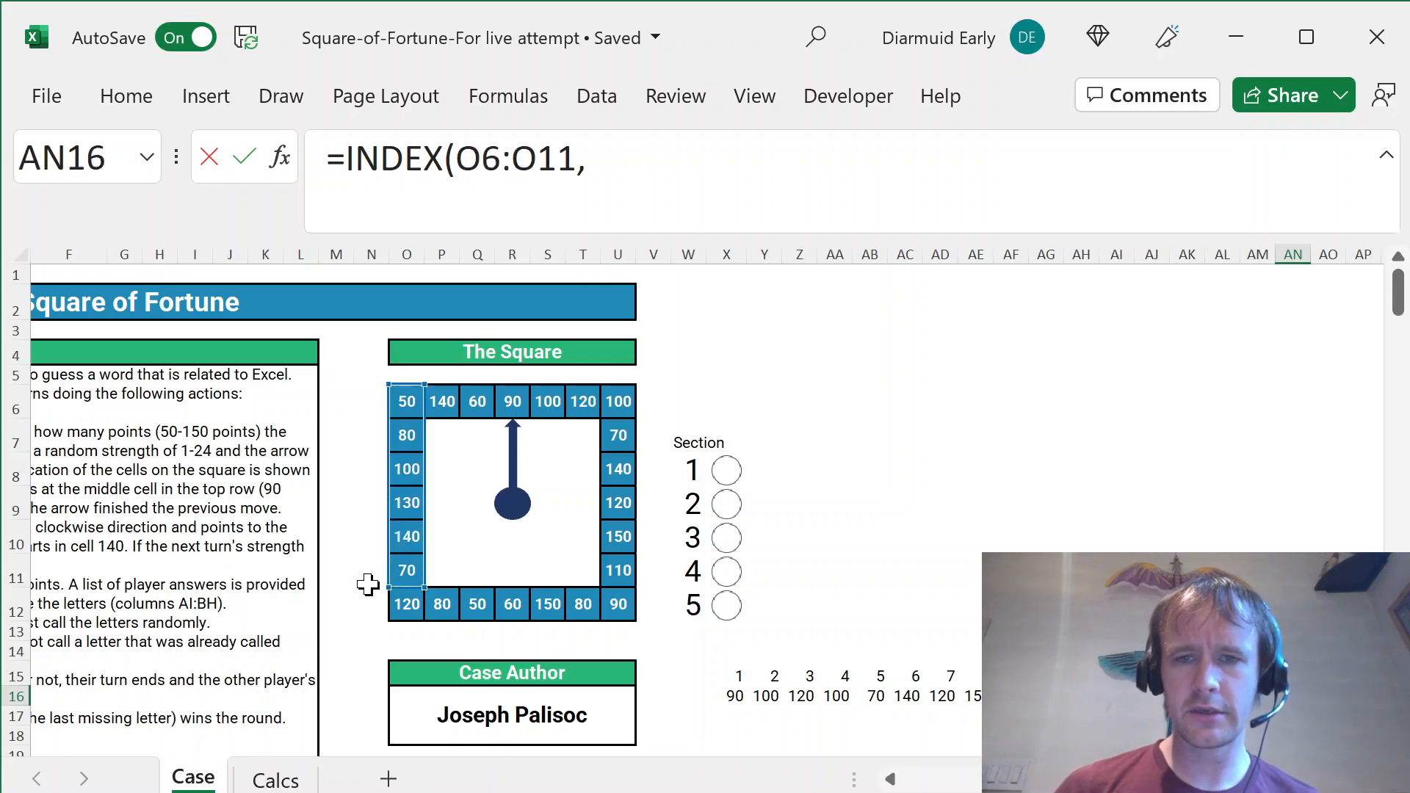
key("Right")
key("Right")
key("Right")
key("Right")
key("Right")
key("Right")
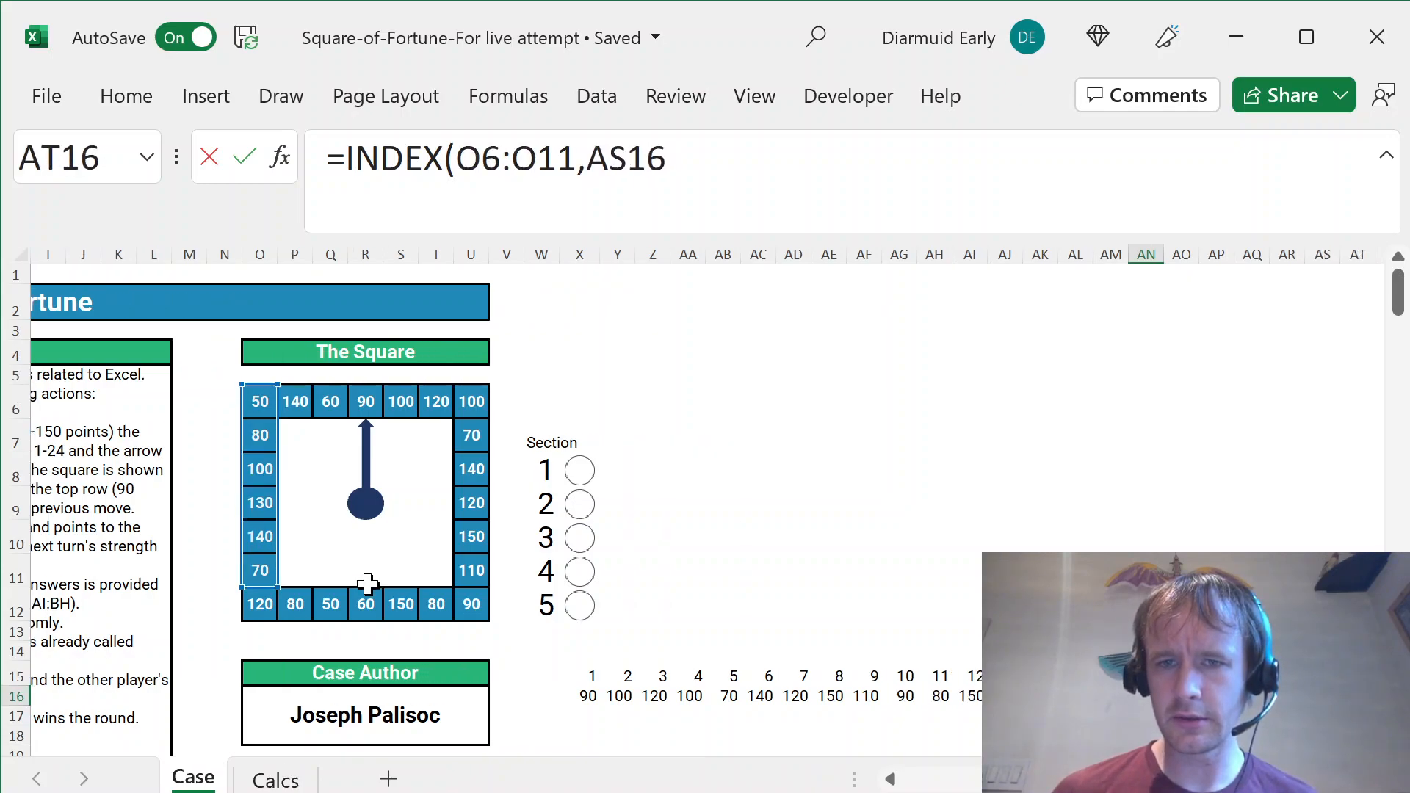
key("BackSpace")
key("BackSpace")
key("BackSpace")
type("23-")
key("Up")
key("shift+Right")
key("shift+Right")
key("shift+Right")
key("shift+Right")
key("shift+Right")
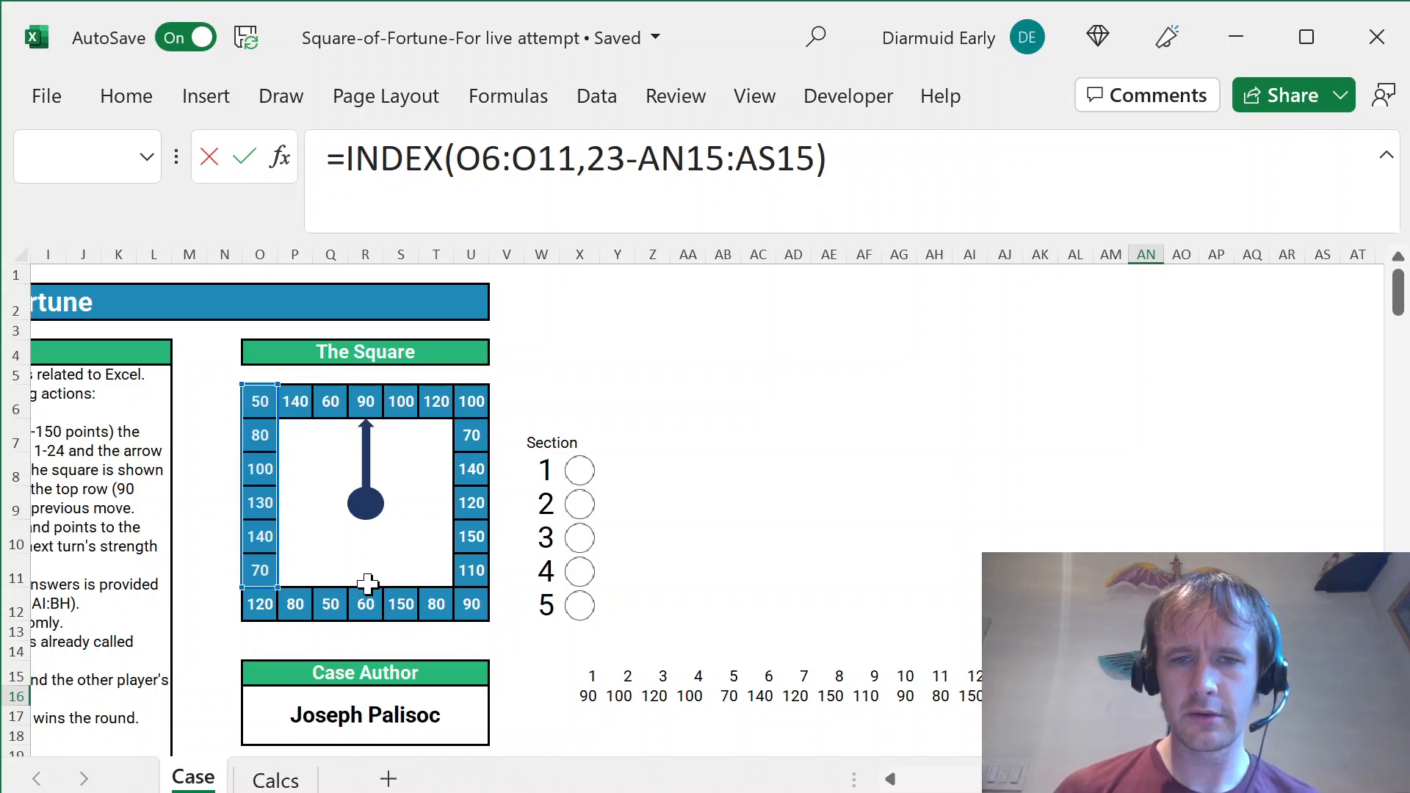
key("ctrl+Return")
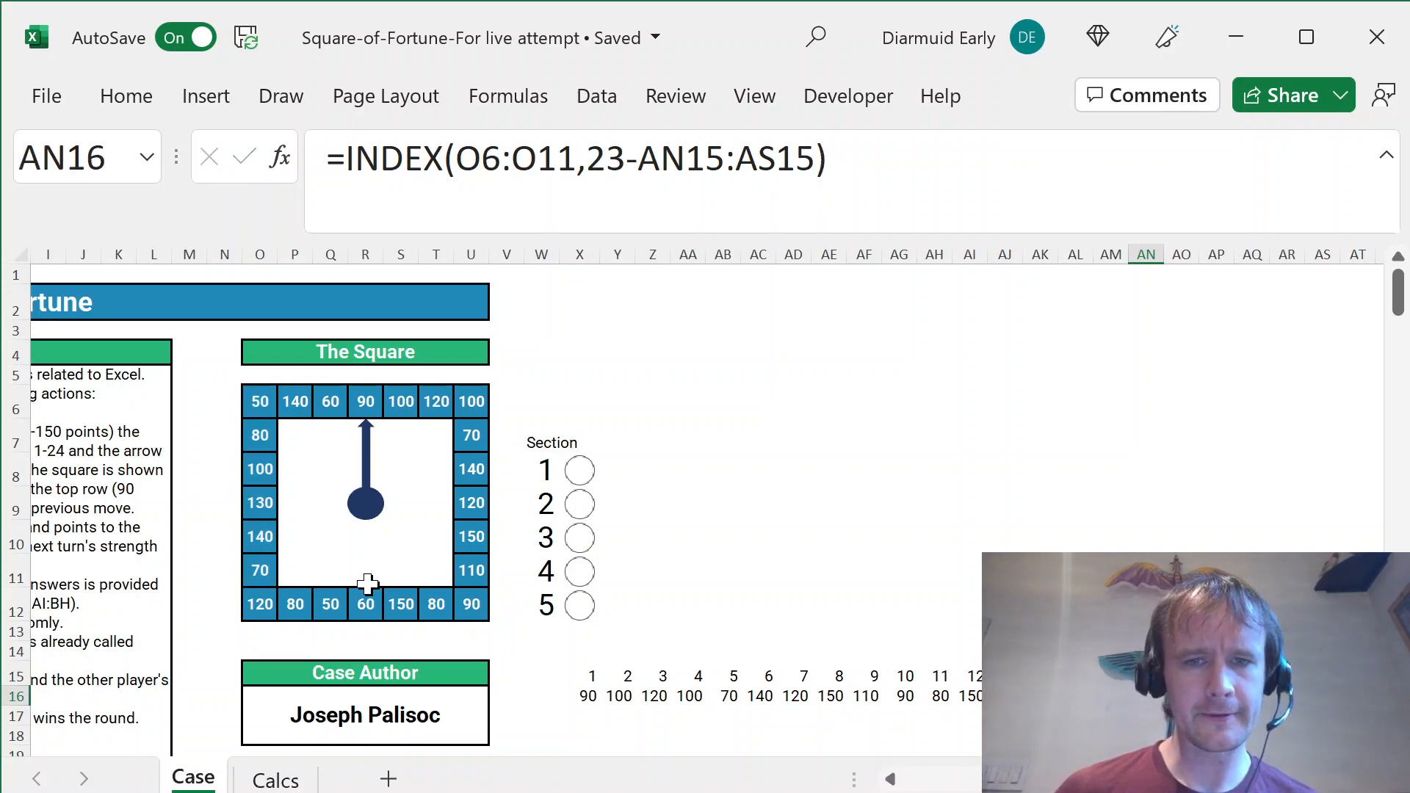
- In AT16, enter =P6:Q6 to finish the points list with the last two cells before the starting cell
key("Right")
key("Right")
key("Right")
key("Right")
key("Right")
key("Right")
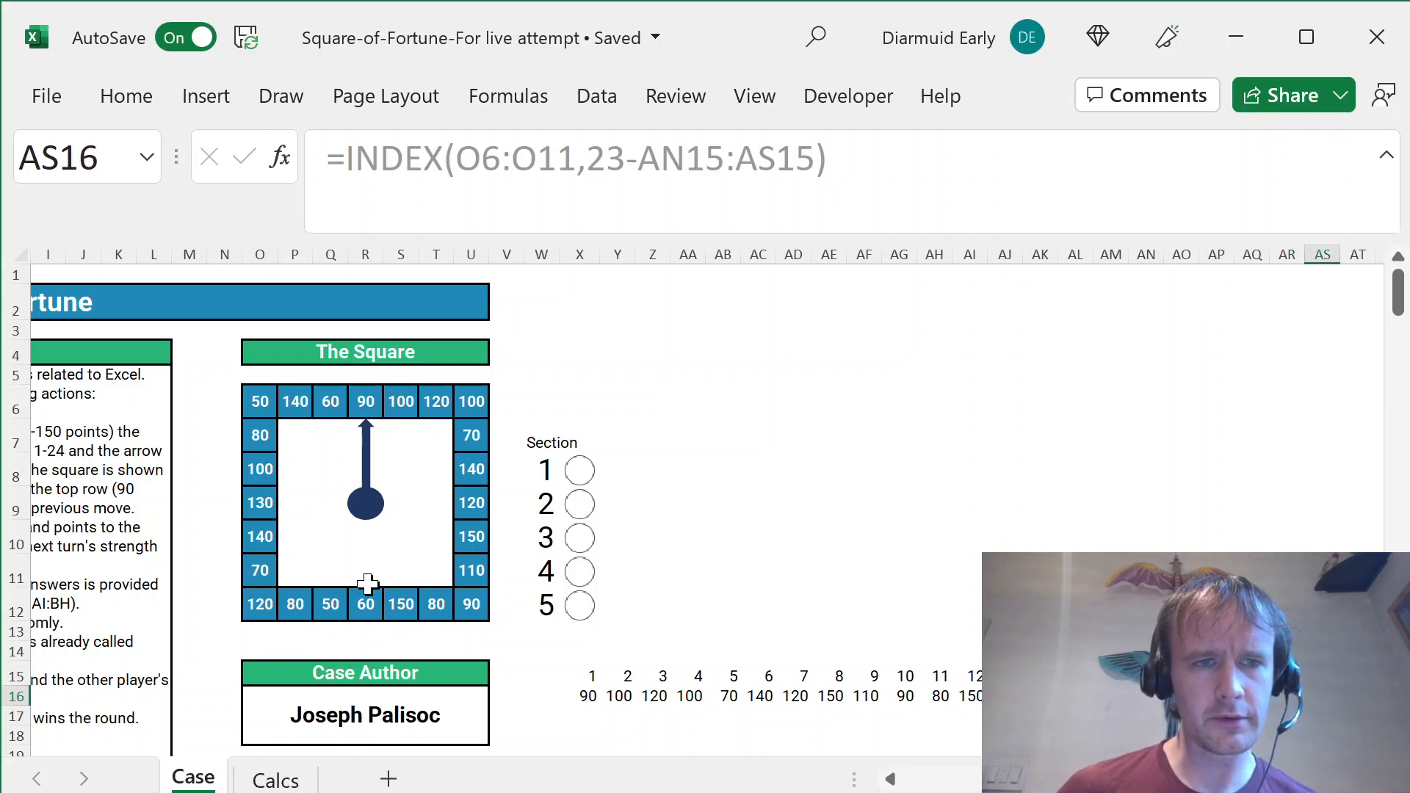
type("=")
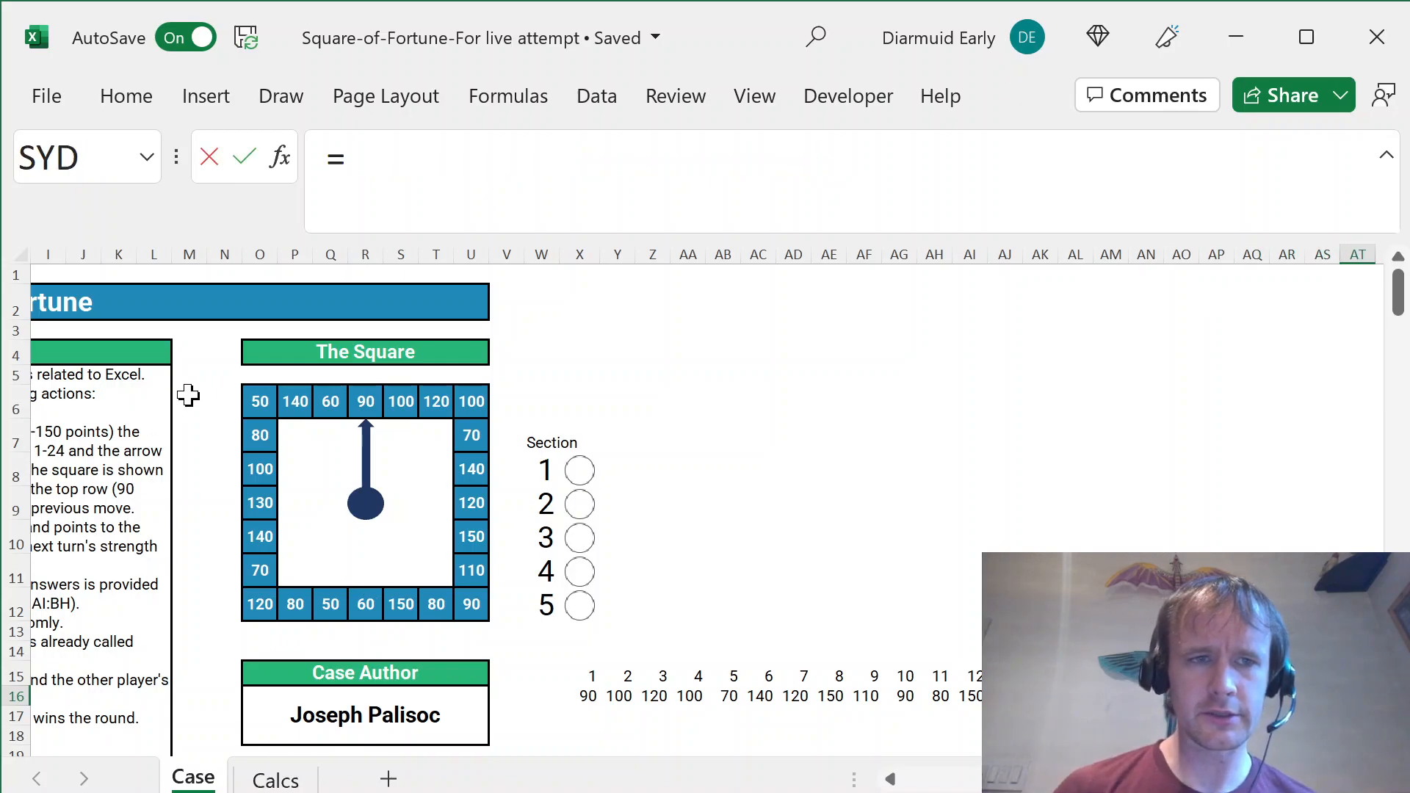
left_click(303, 354)
key("Right")
key("shift+Right")
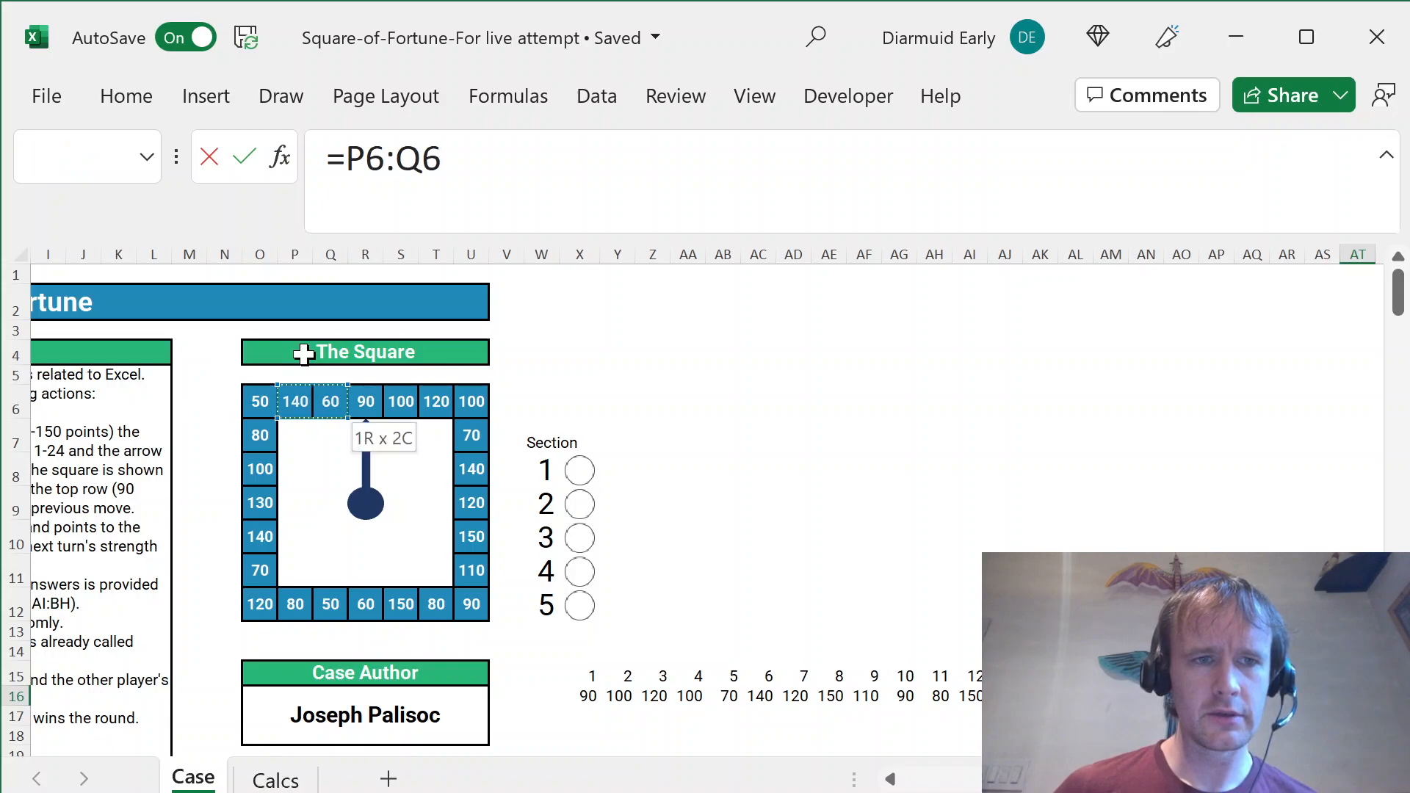
key("ctrl+Return")
- Check the points list in X16:AU16 against the position numbers in the row above it
key("Right")
key("Right")
key("Left")
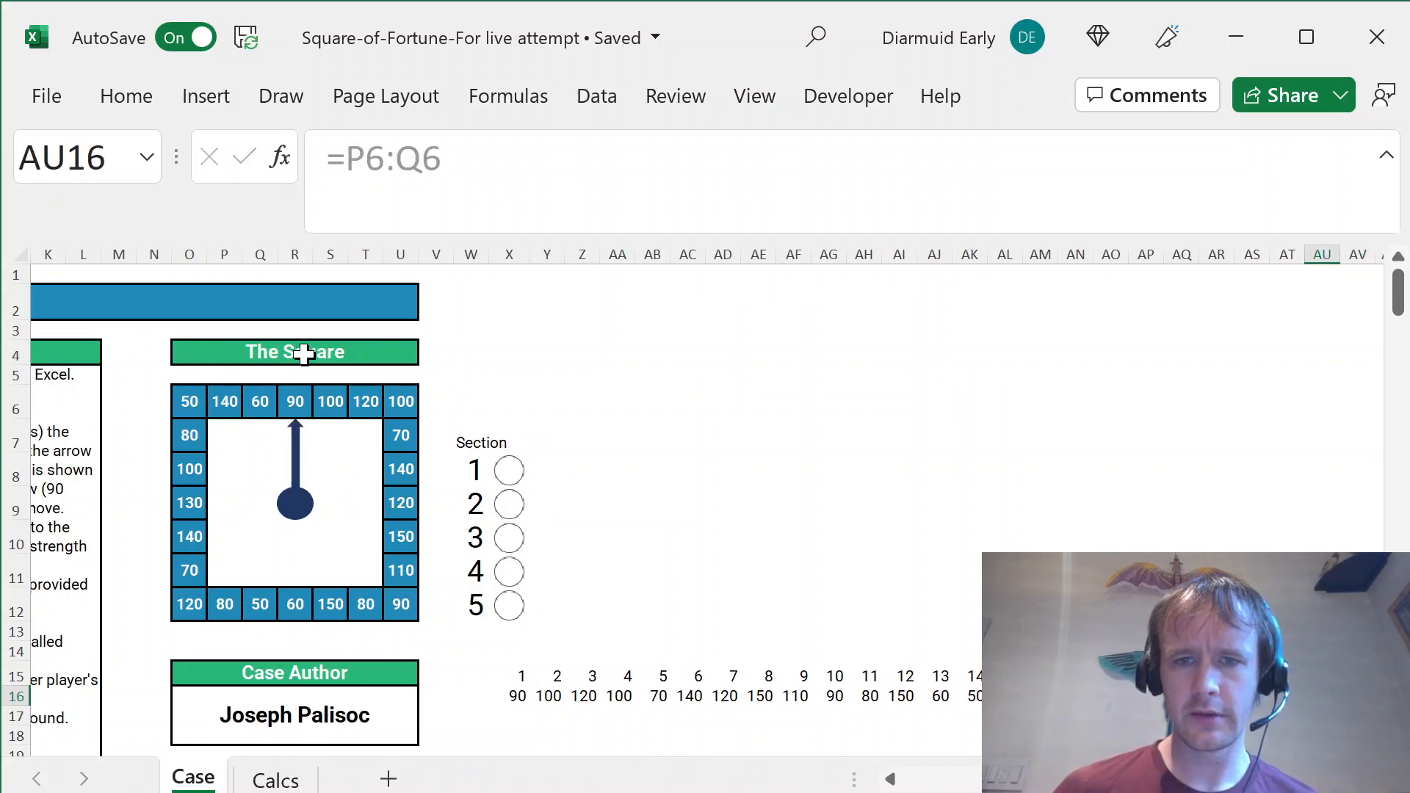
key("Up")
key("Left")
key("Left")
key("Left")
key("Left")
key("shift+Down")
key("shift+Right")
key("shift+Right")
key("shift+Right")
key("shift+Right")
key("ctrl+alt+v")
key("Return")
key("ctrl+Left")
key("Down")
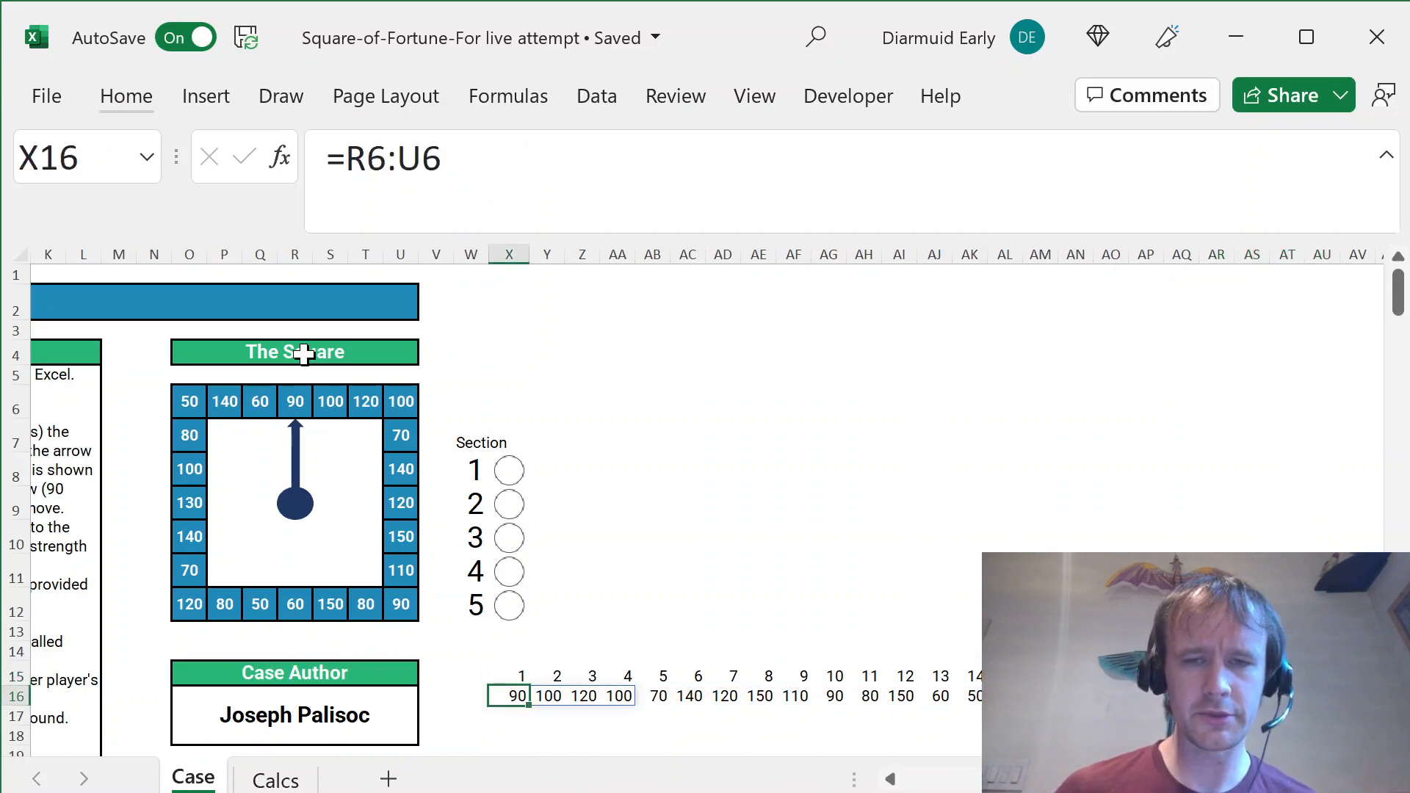
key("ctrl+shift+Right")
key("Left")
key("Right")
- In E6 of the Calcs sheet, enter =INDEX(Case!$X$16:$AU$16,D6) to look up the first spin's score from its offset
key("ctrl+Page_Down")
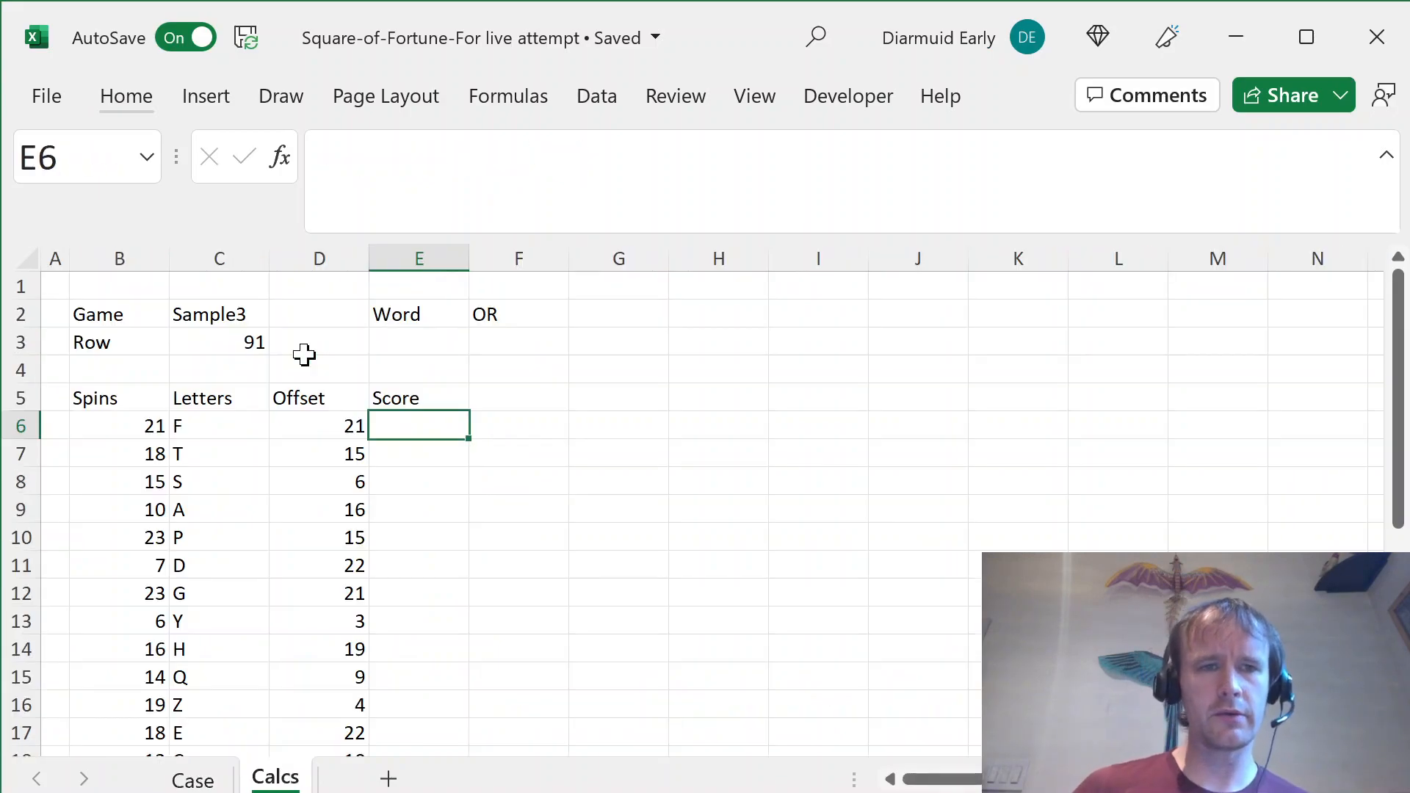
type("=")
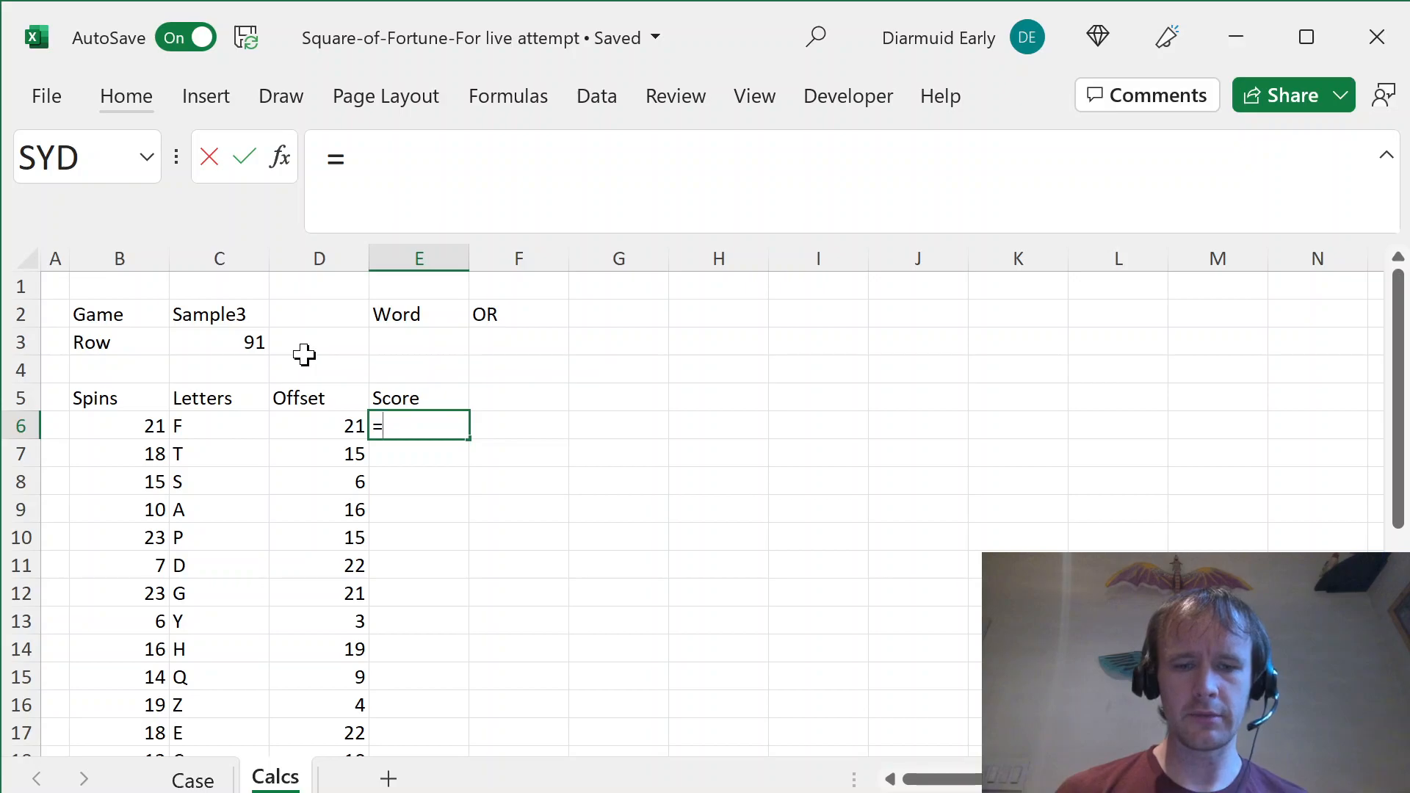
type("ind")
key("Tab")
key("ctrl+Page_Up")
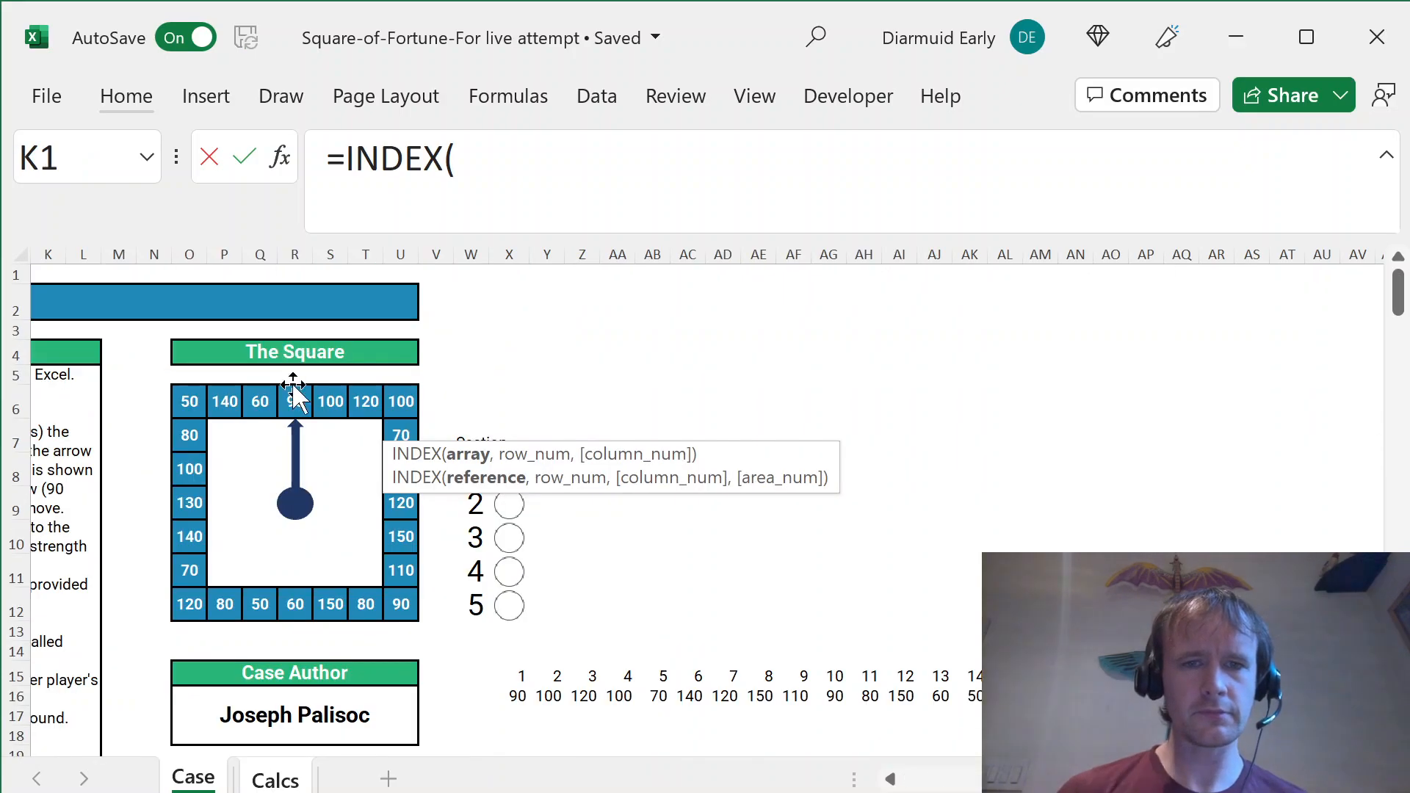
left_click(510, 696)
key("ctrl+shift+Right")
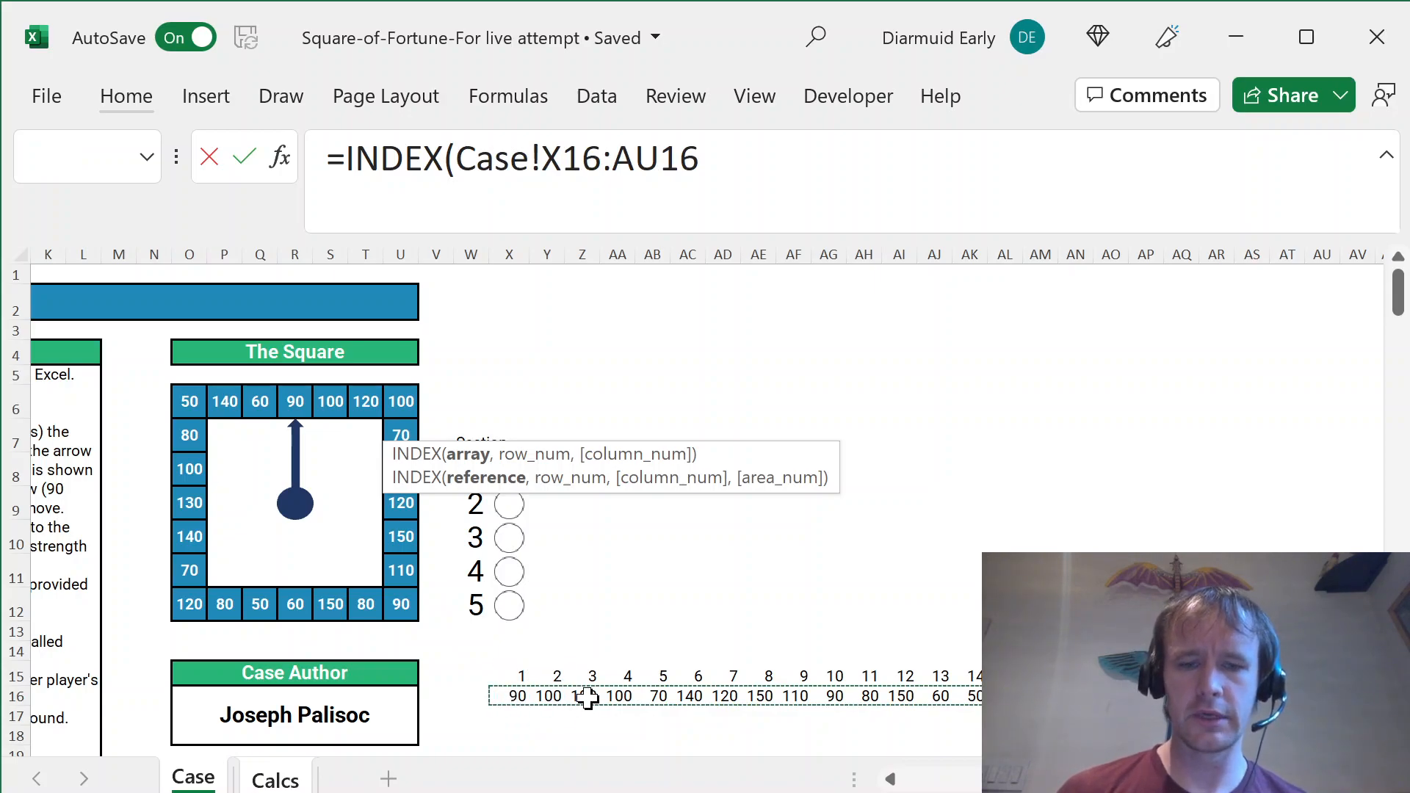
key("F4")
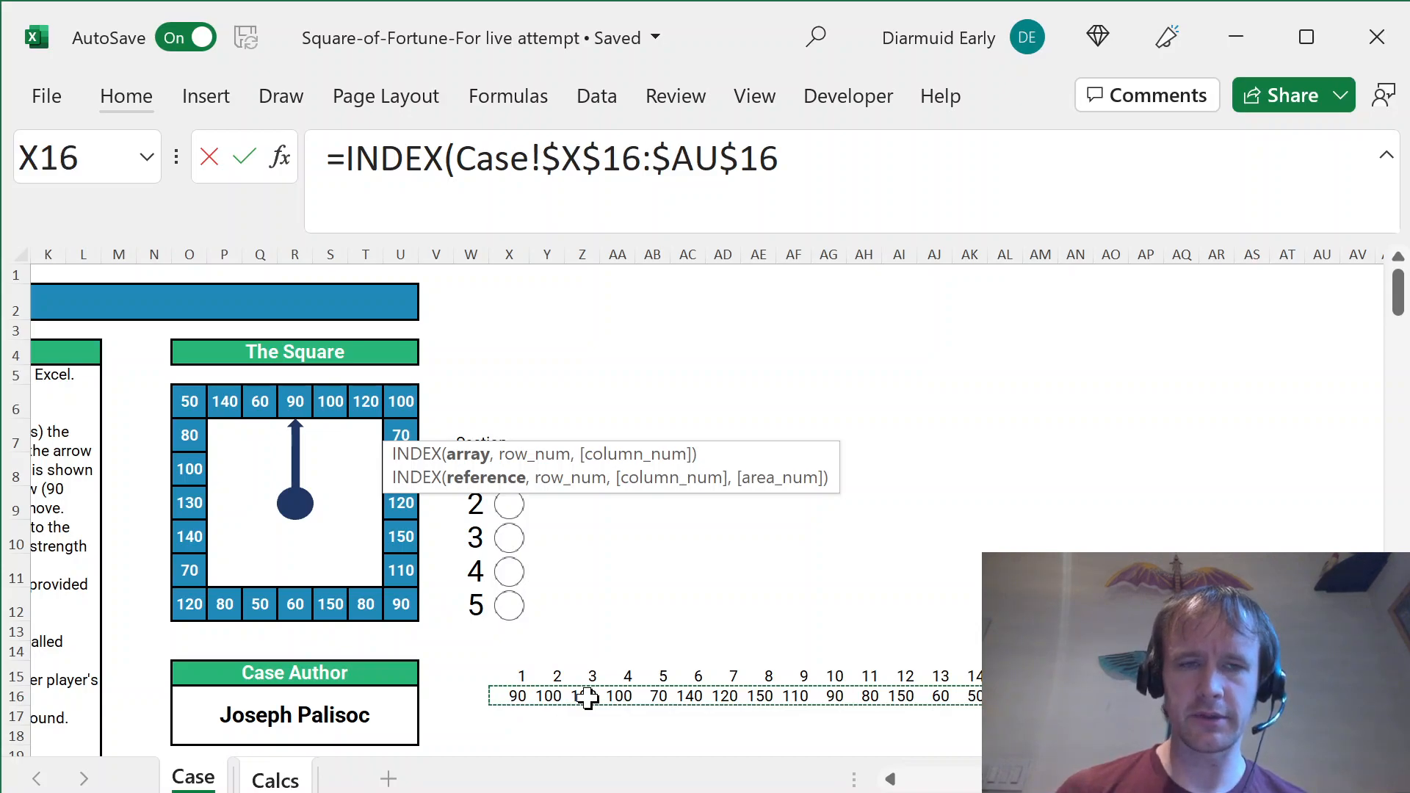
type(",")
key("ctrl+Page_Down")
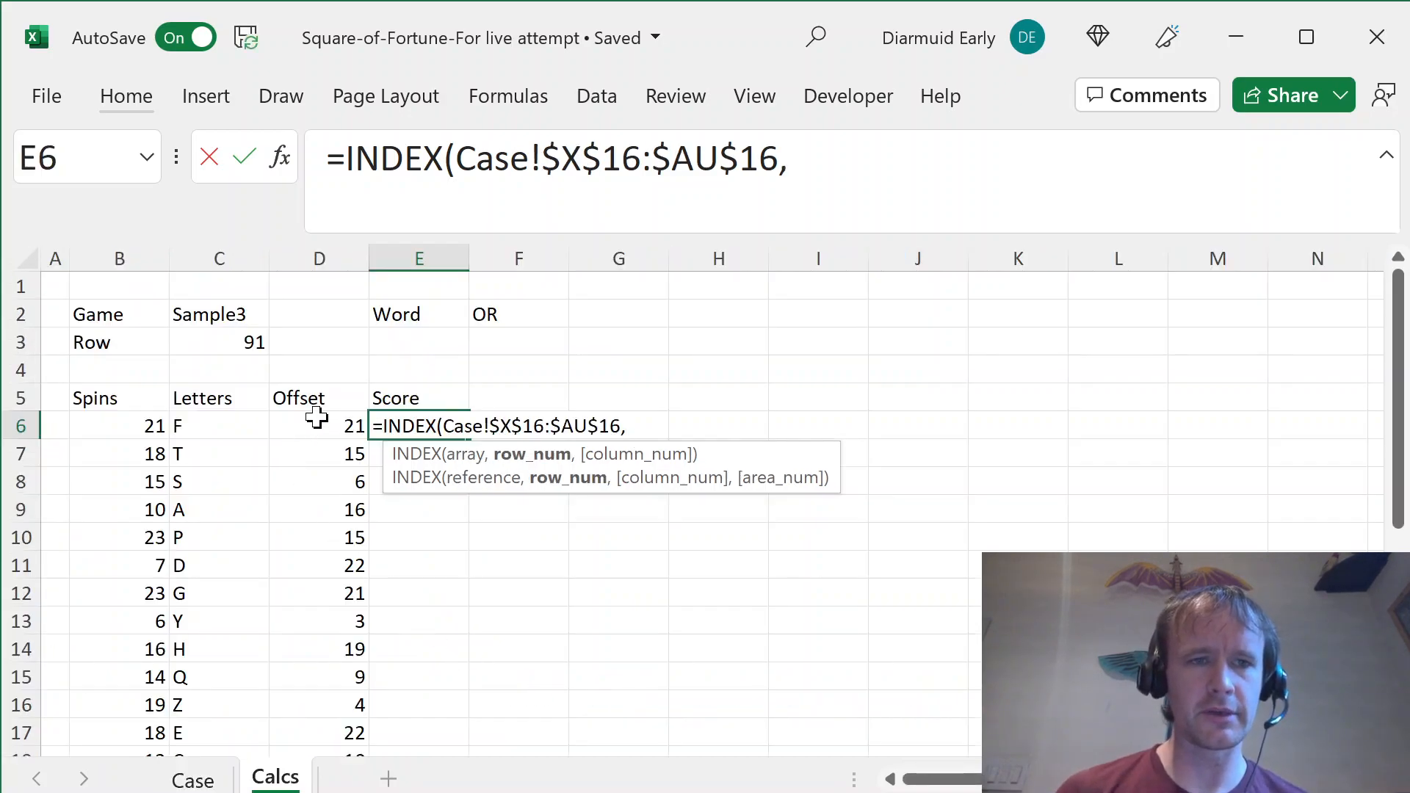
scroll(394, 576, "down", 5)
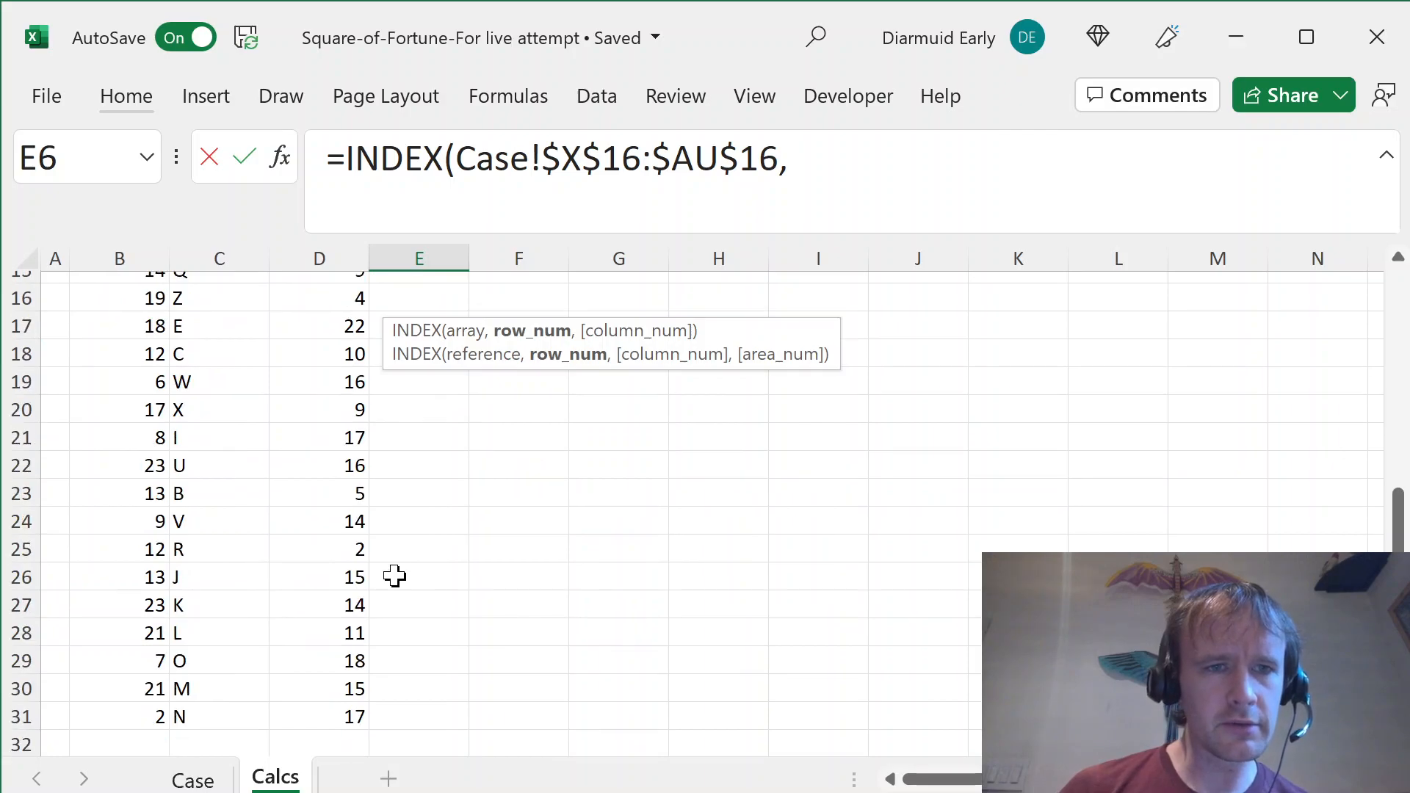
scroll(428, 467, "up", 4)
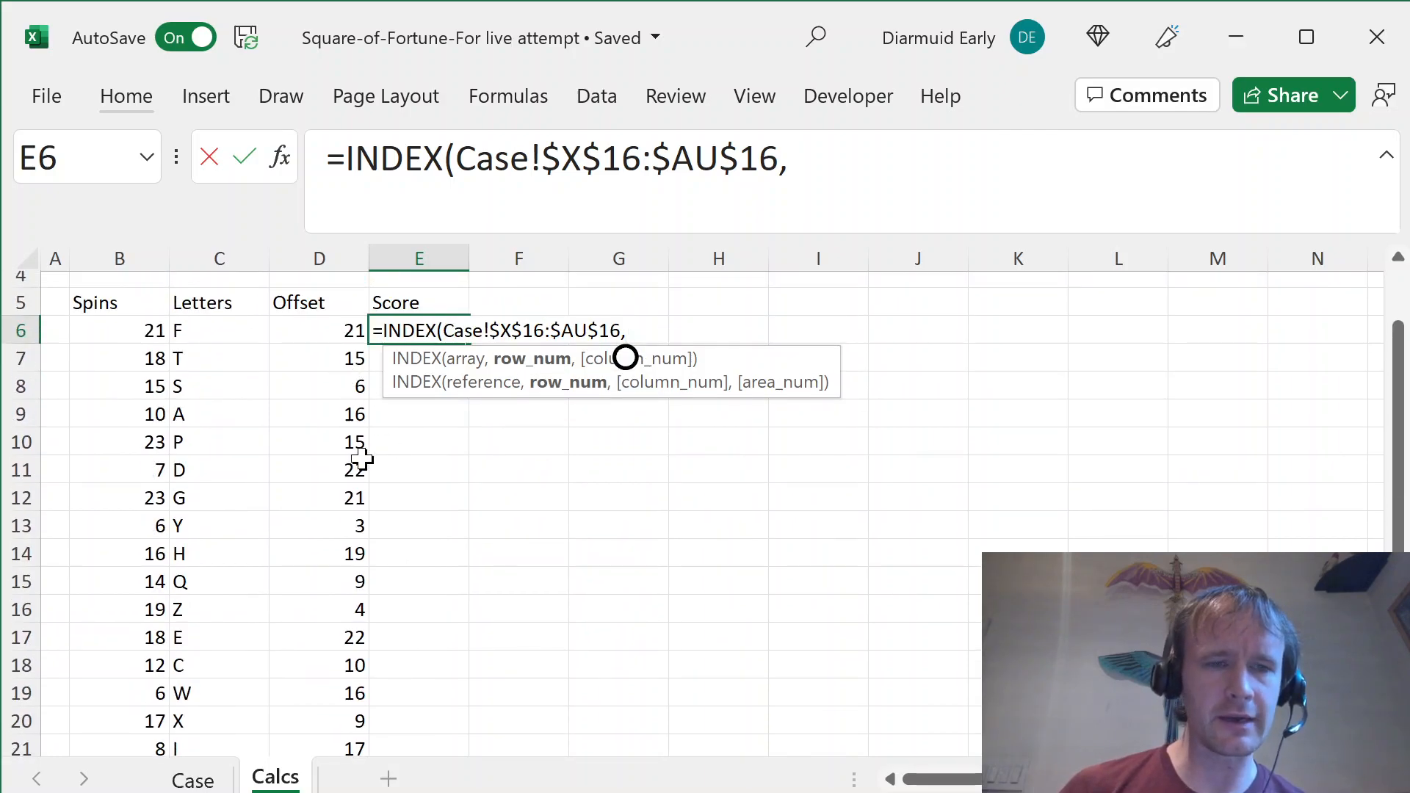
left_click(328, 332)
double_click(647, 330)
key("Delete")
key("Delete")
left_click(837, 159)
type(")")
key("Return")
- Fill the Score formula from E6 down to the last row of offsets
key("Left")
key("ctrl+Down")
key("Right")
key("ctrl+shift+Up")
key("ctrl+d")
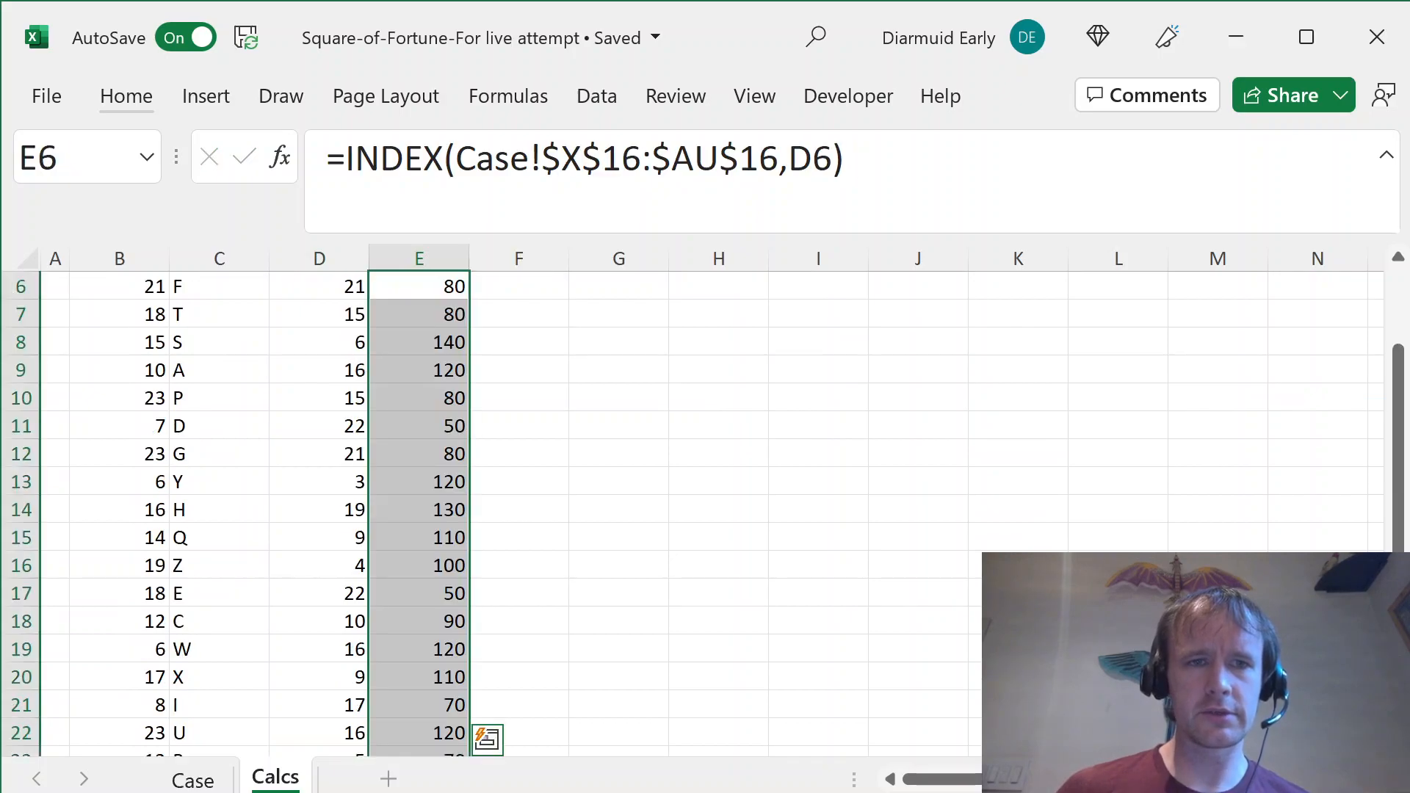
- Freeze the rows above row 6 on the Calcs sheet so the game details and column headers stay in view
key("ctrl+Up")
key("ctrl+Up")
key("Up")
key("Down")
key("Down")
key("Down")
key("Down")
key("Down")
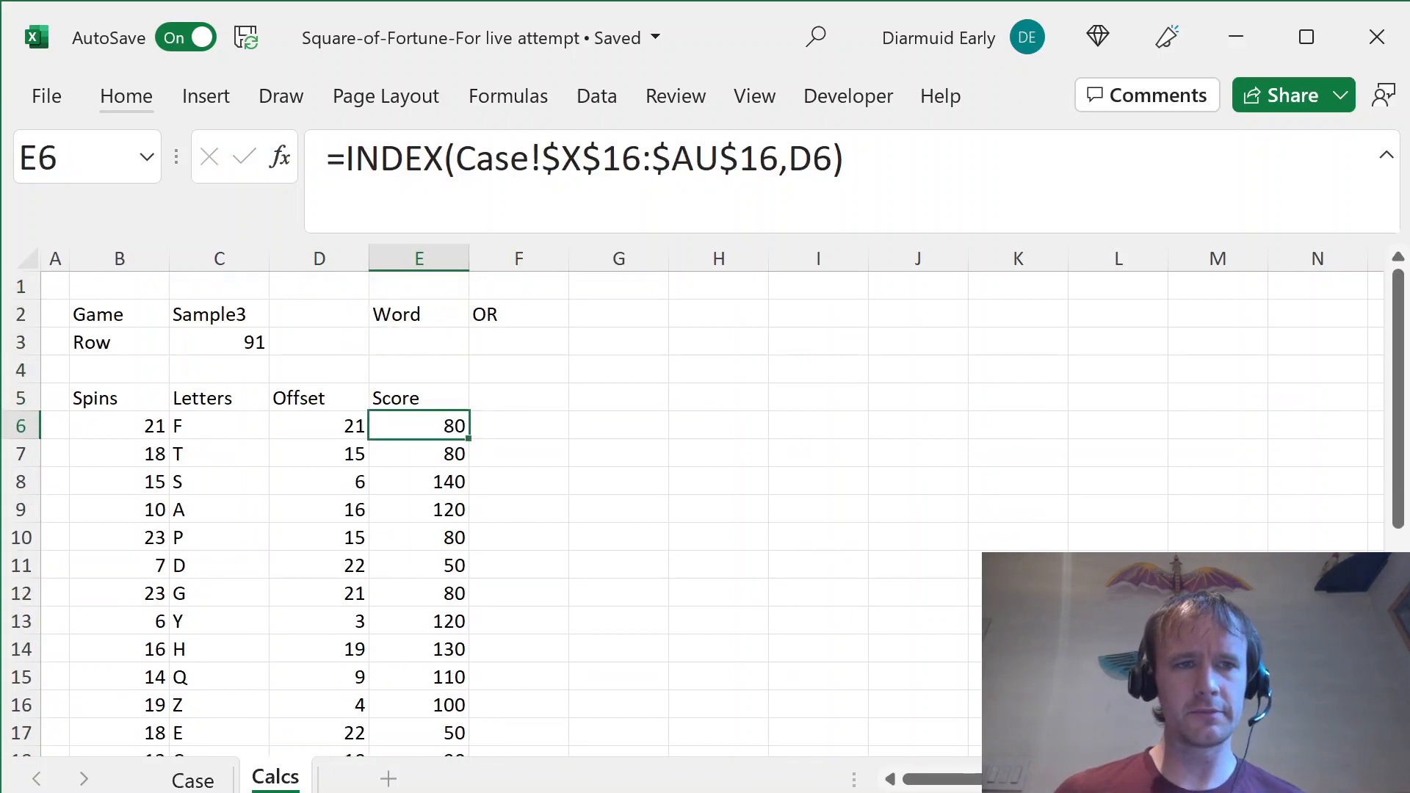
key("Home")
key("alt")
key("w")
key("f")
key("f")
key("Right")
key("ctrl+Right")
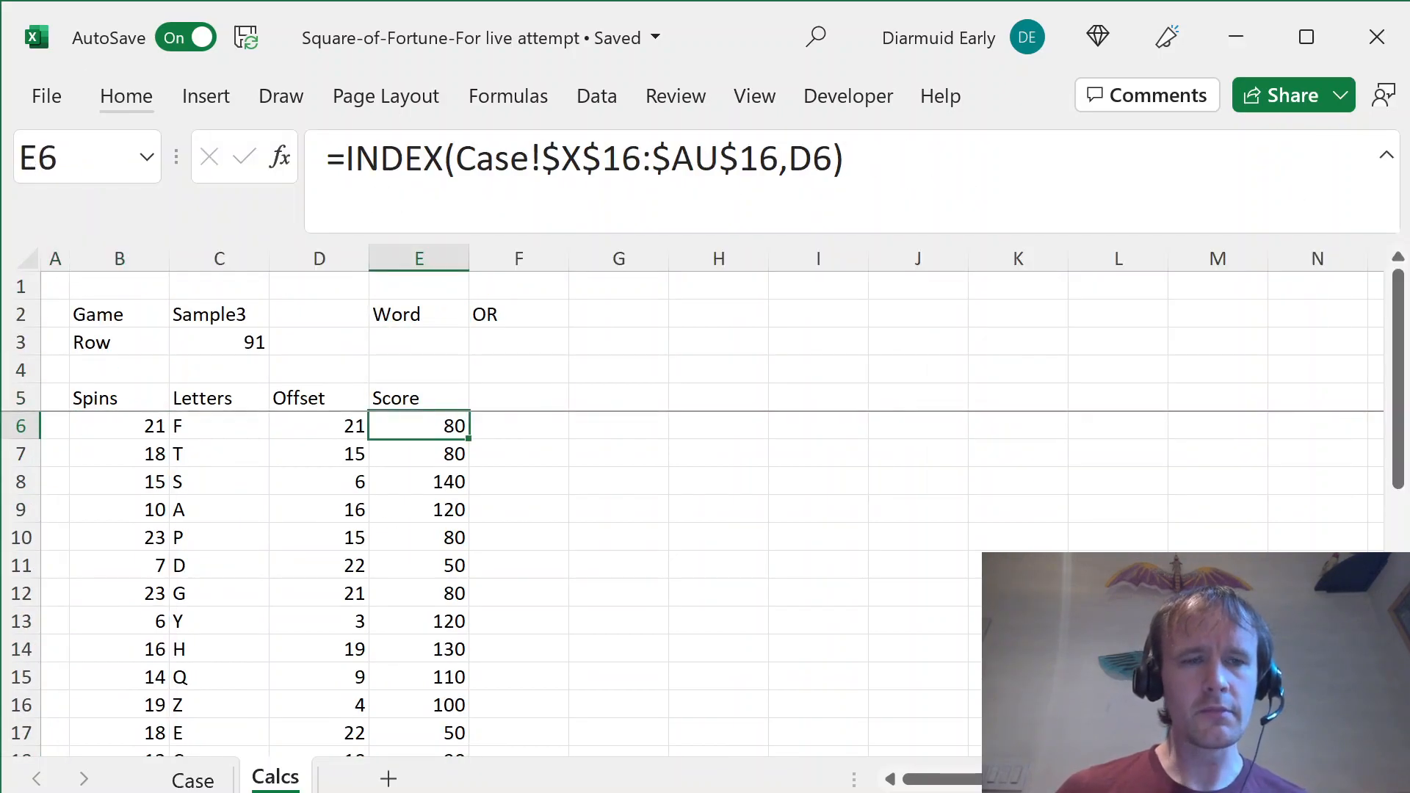
- Check the Spins, Letters, Offset and Score values across the first three spin rows of the Calcs sheet
key("Up")
left_click(117, 429)
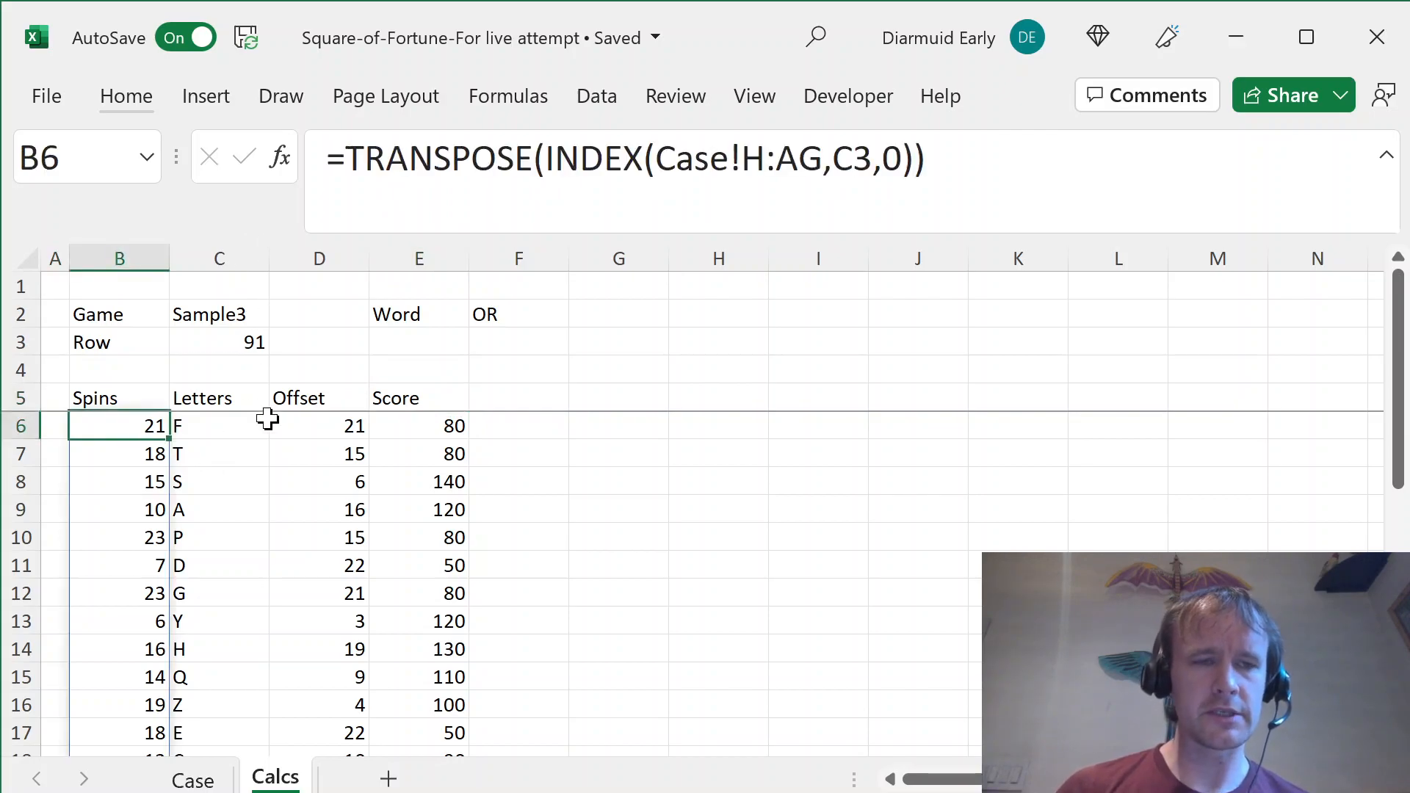
left_click(210, 424)
left_click(433, 420)
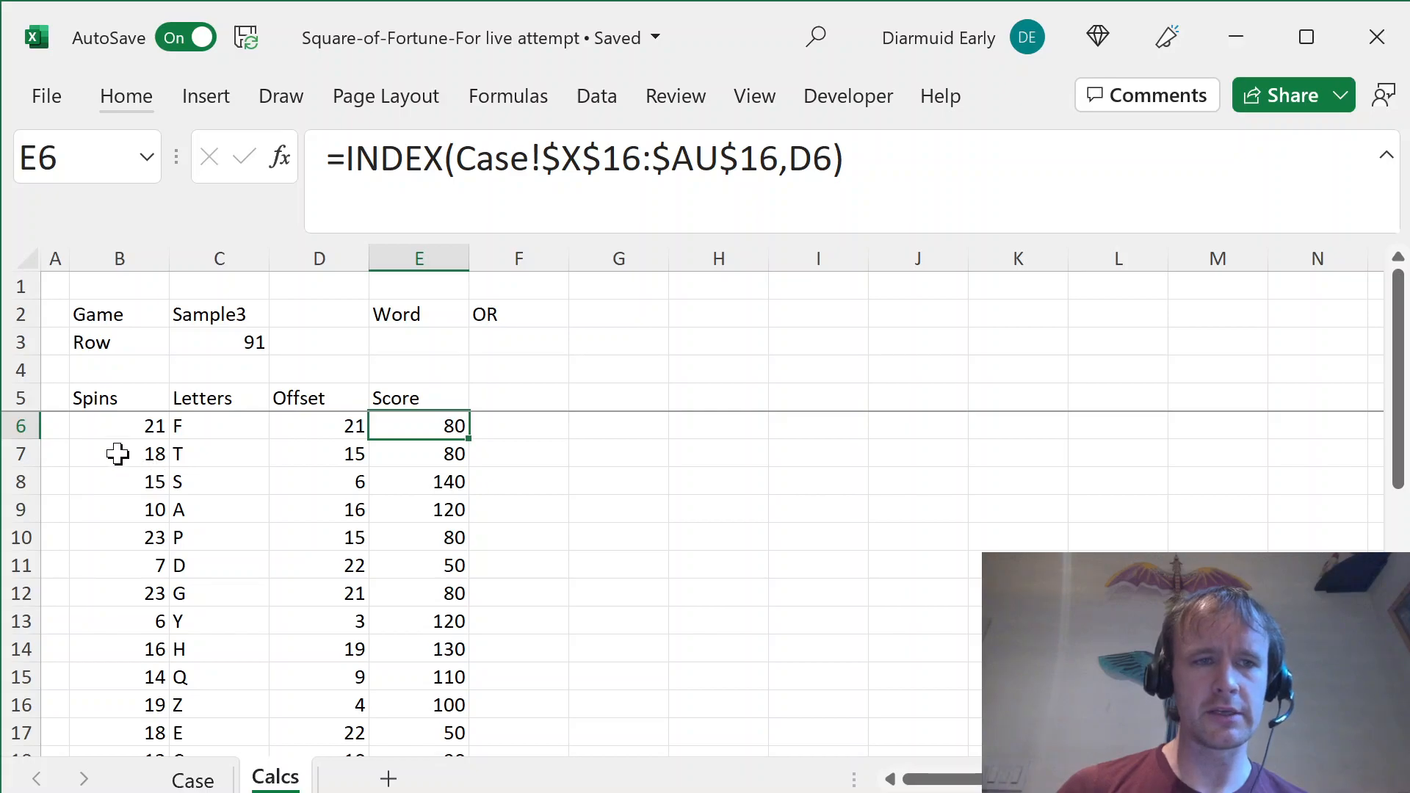
key("Down")
key("Left")
key("Left")
key("Tab")
key("Tab")
key("Return")
key("Left")
key("Tab")
key("Tab")
key("Tab")
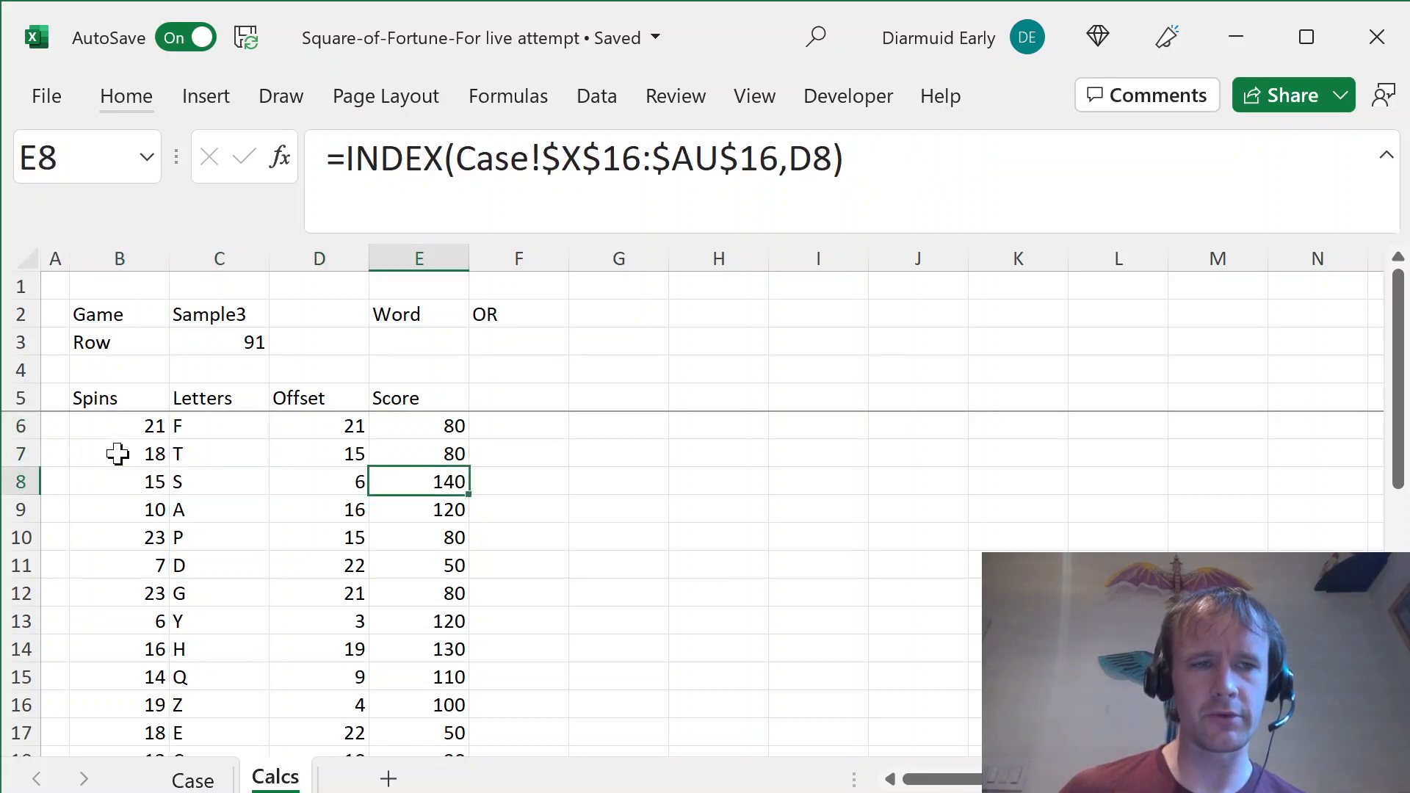
key("Up")
key("Up")
key("Up")
key("Tab")
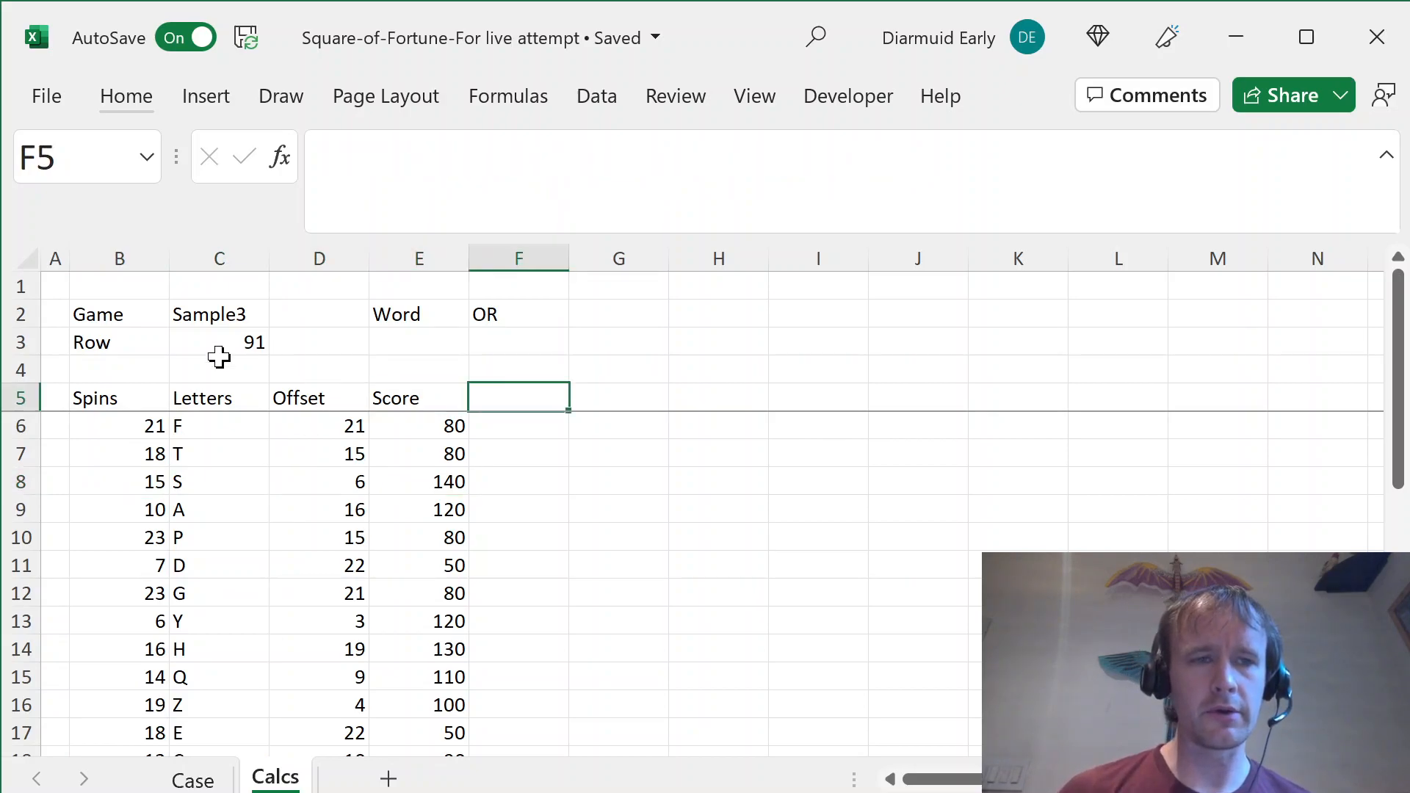
- Read the Level 1 to Level 4 question rules on the Case sheet
key("ctrl+Page_Up")
key("ctrl+Left")
key("ctrl+Left")
key("Page_Down")
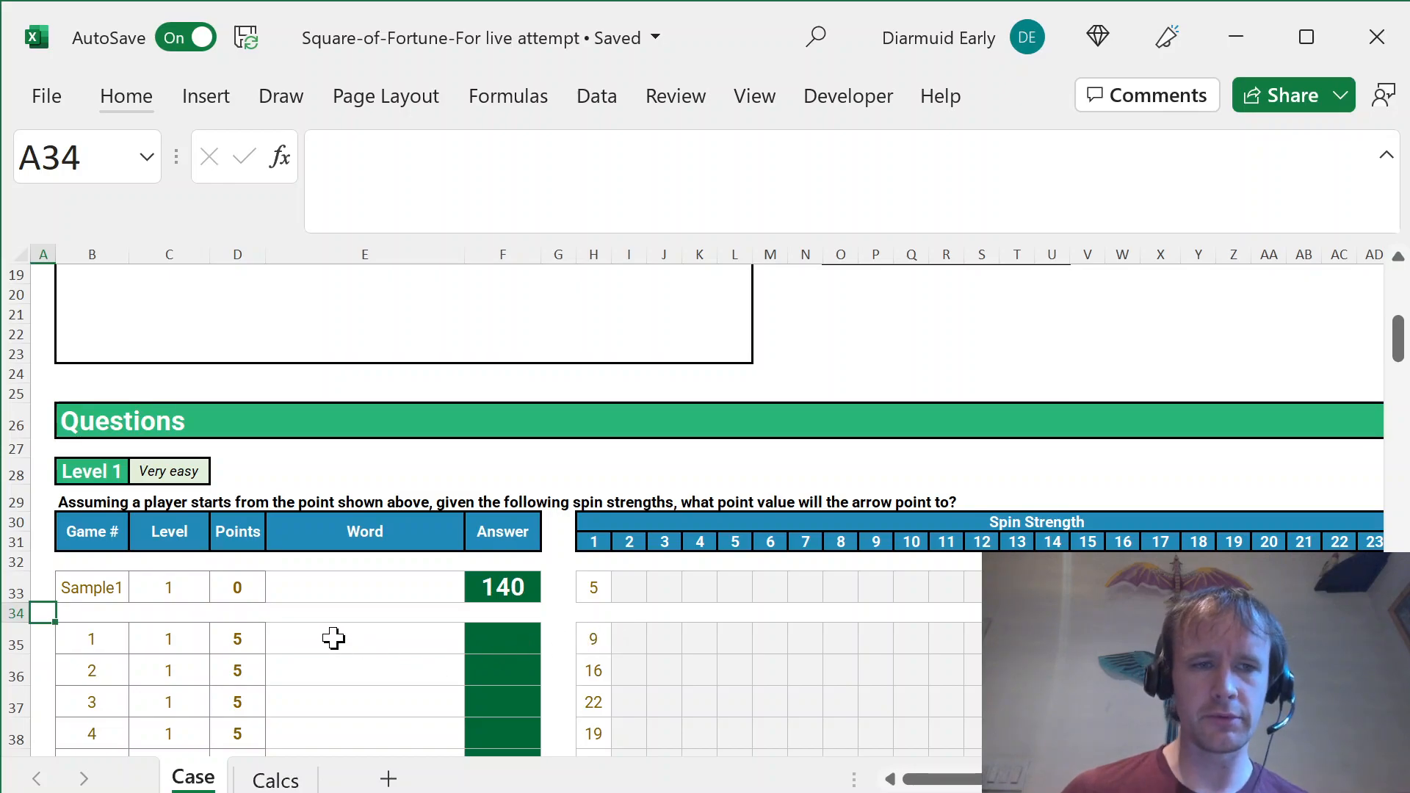
key("Page_Down")
key("Page_Down")
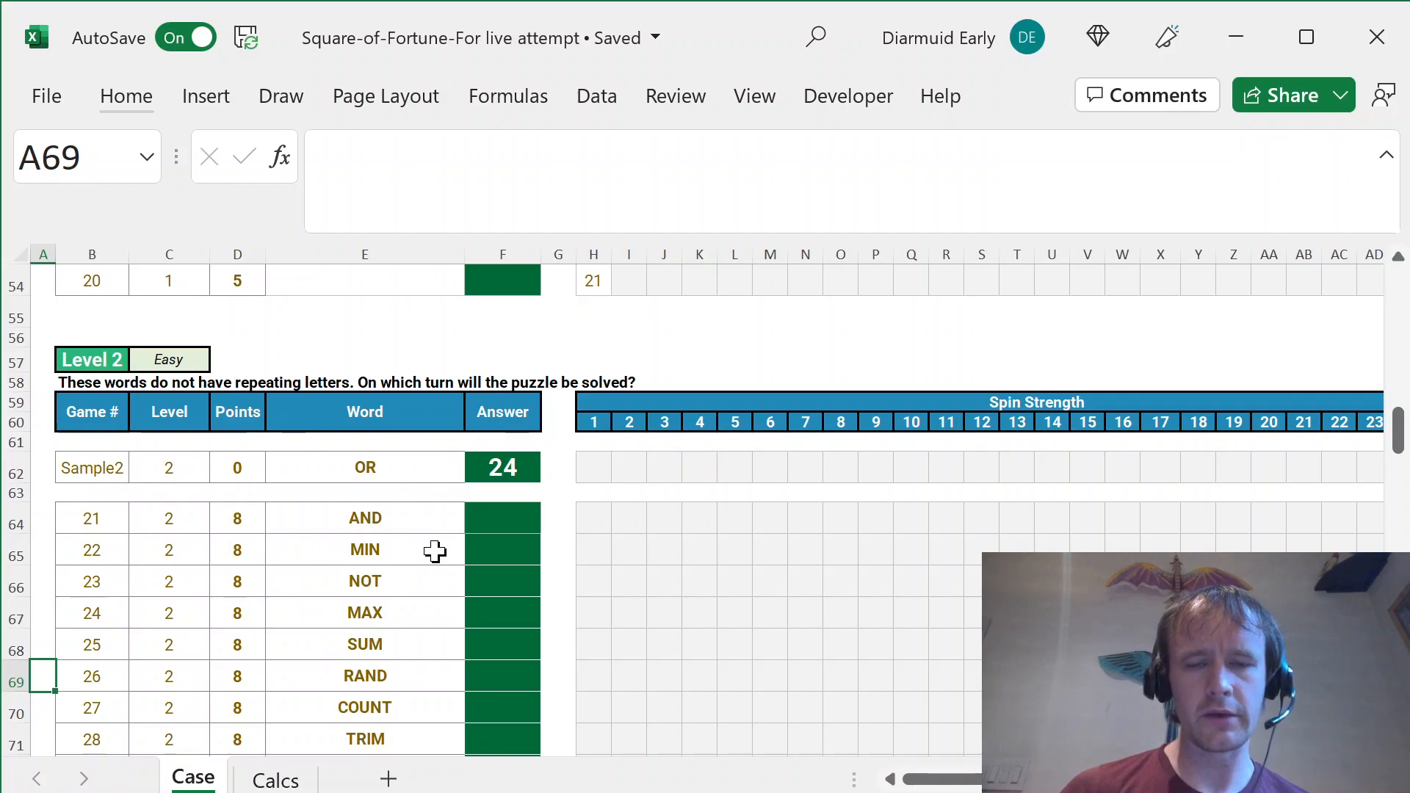
key("Page_Down")
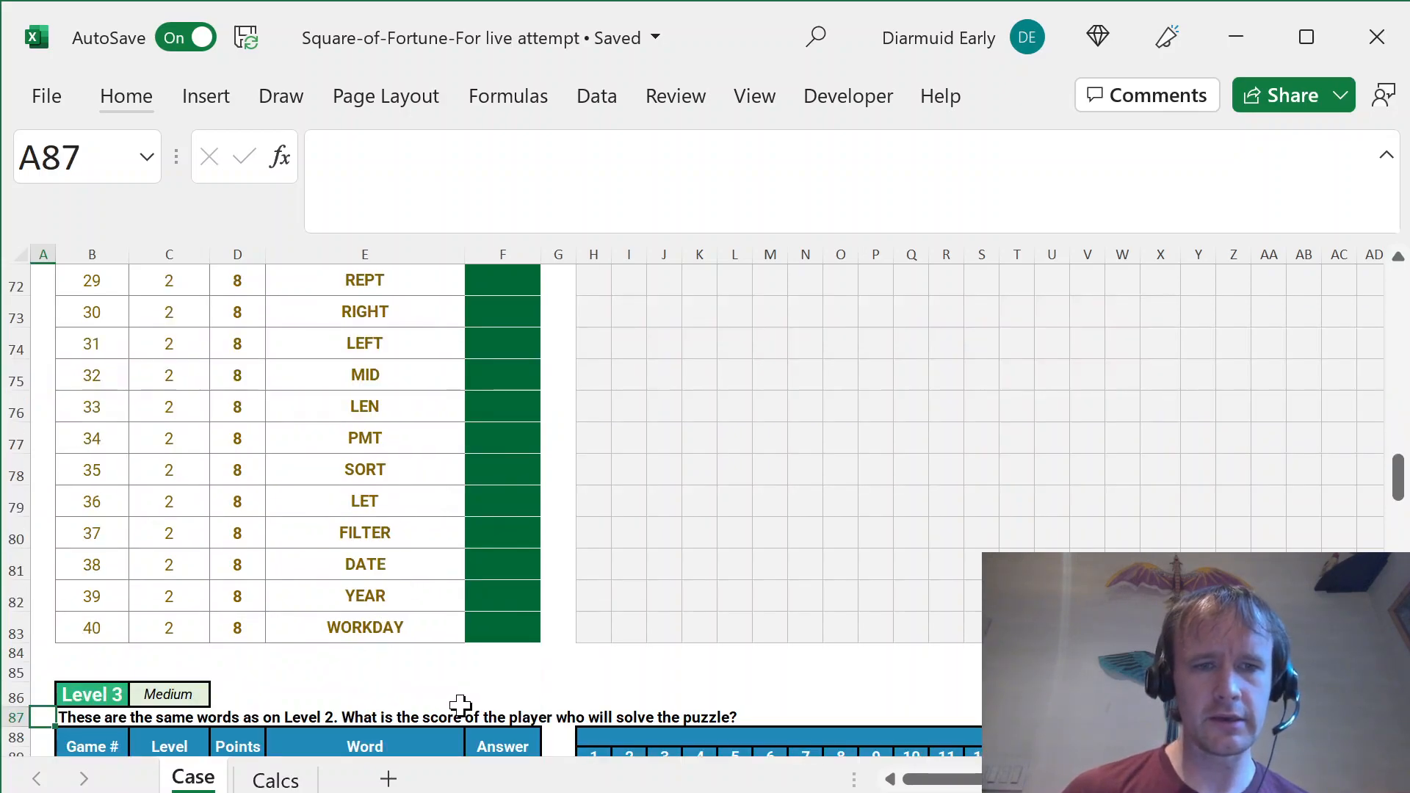
key("Page_Down")
key("Page_Down")
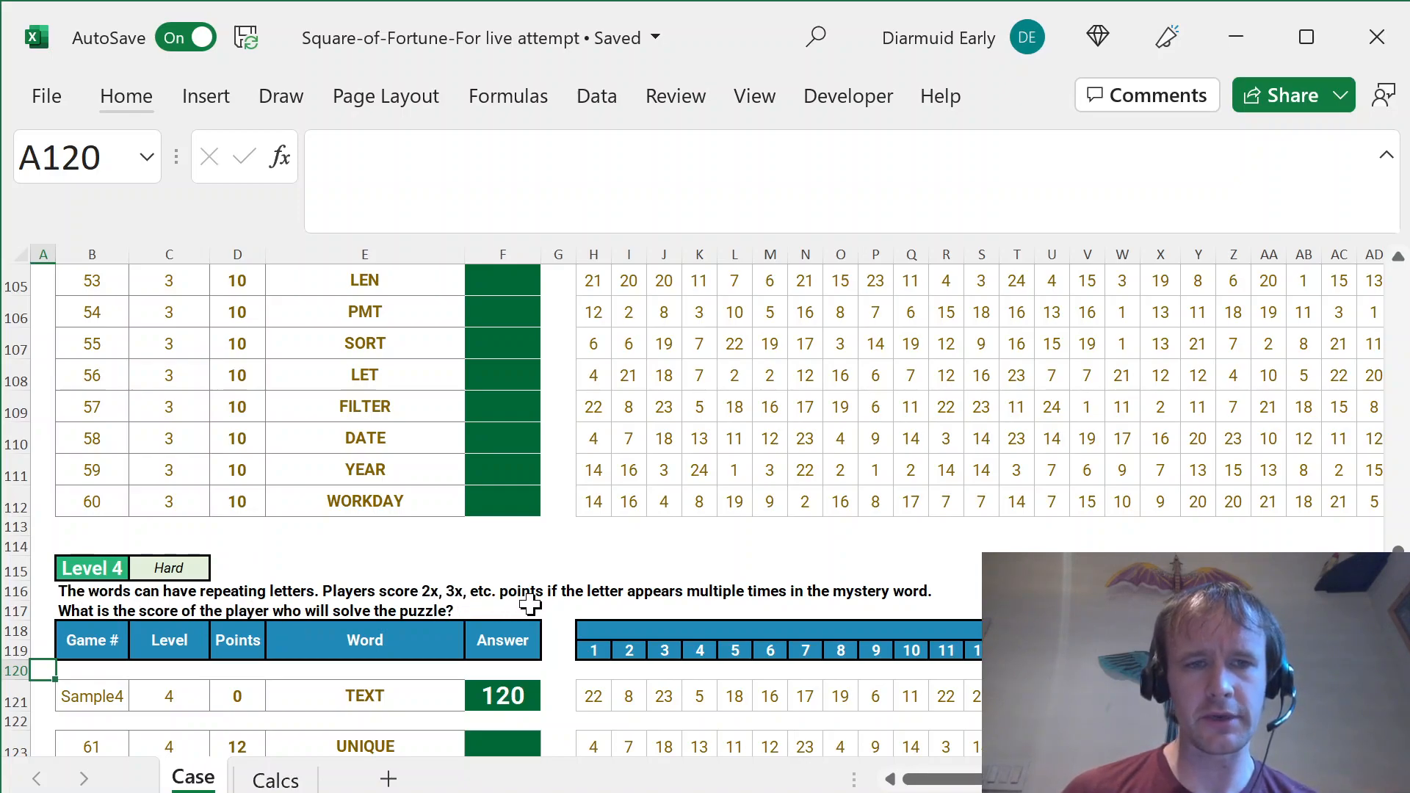
- Add the header Count letter in F5 of the Calcs sheet and fit column F to its width
key("ctrl+Page_Down")
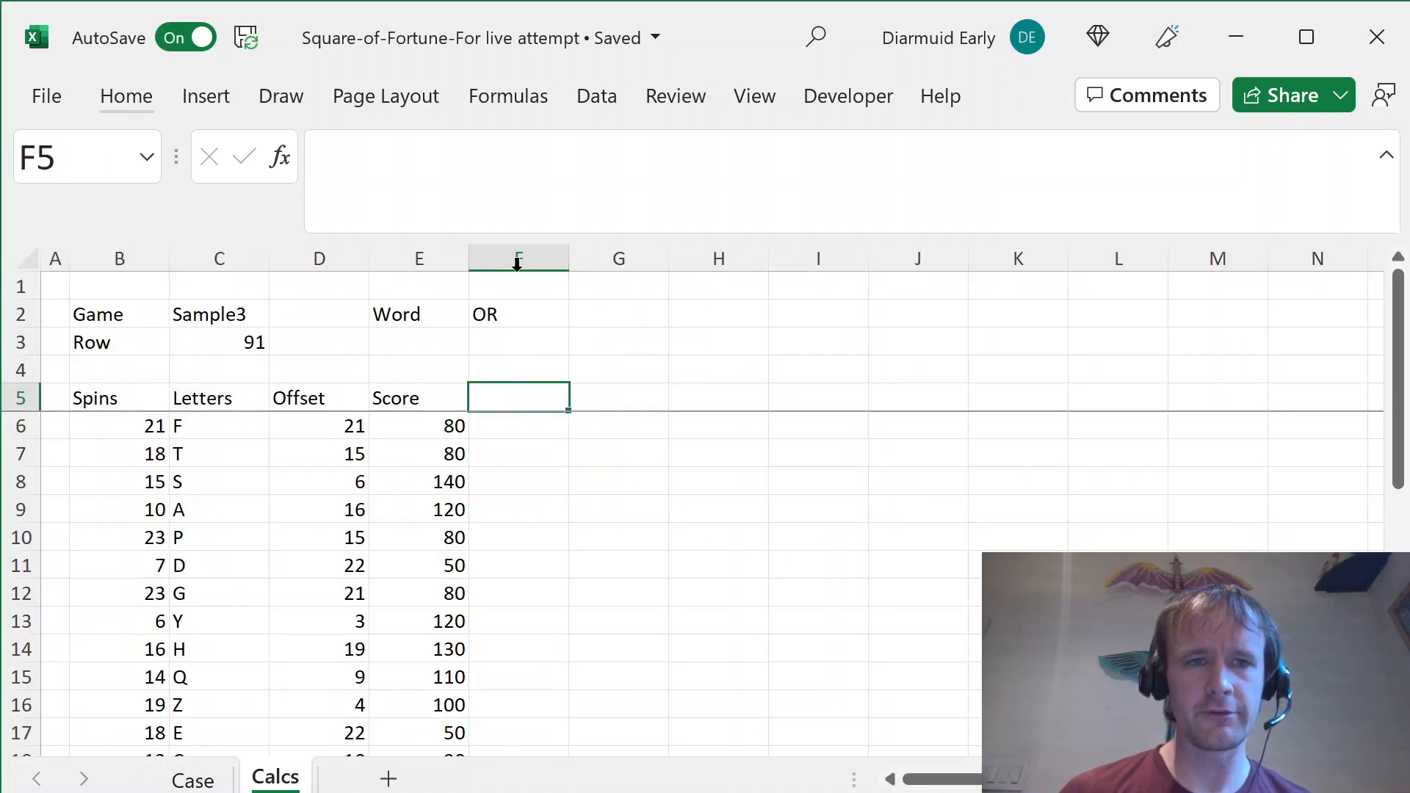
type("Count letter")
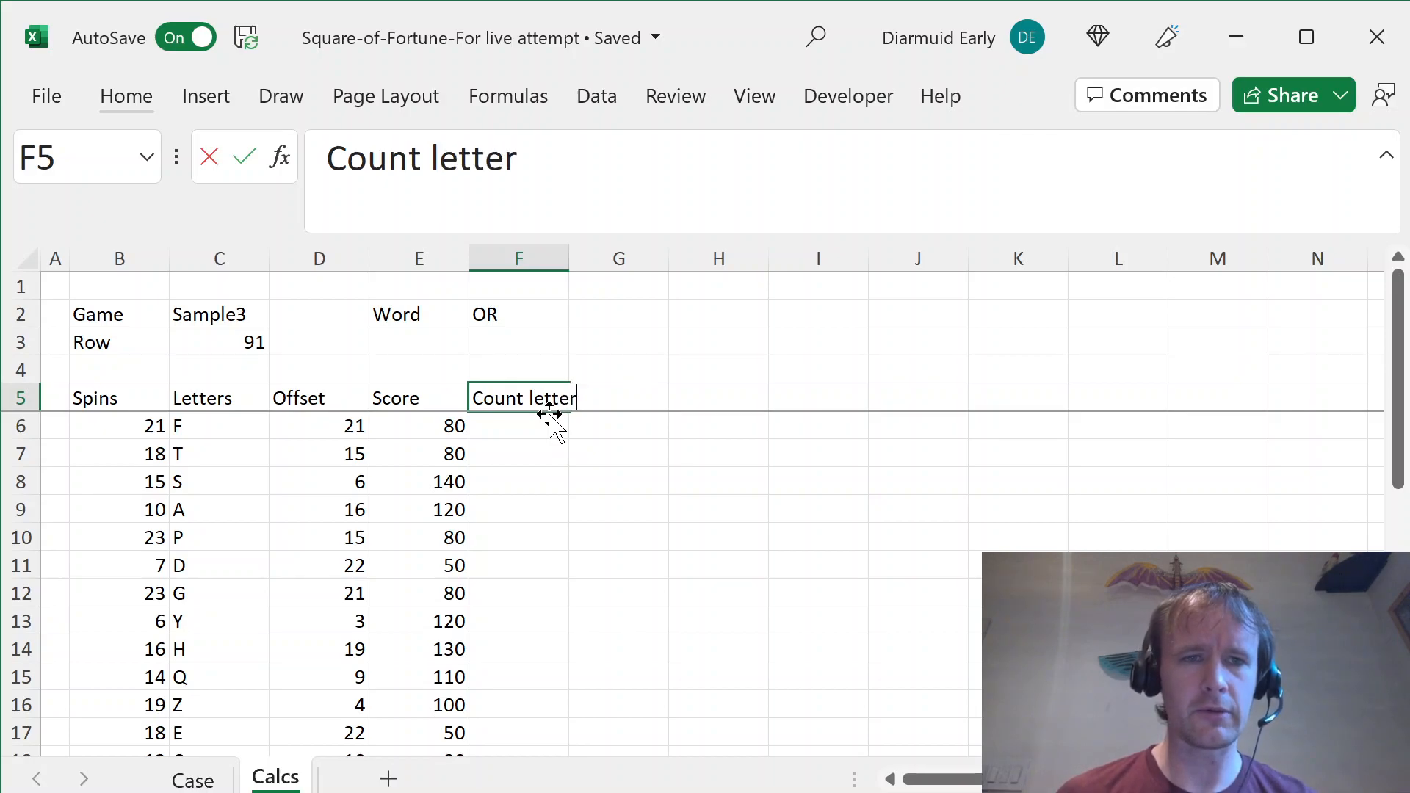
key("Return")
key("Up")
key("alt+o")
key("c")
key("a")
key("Down")
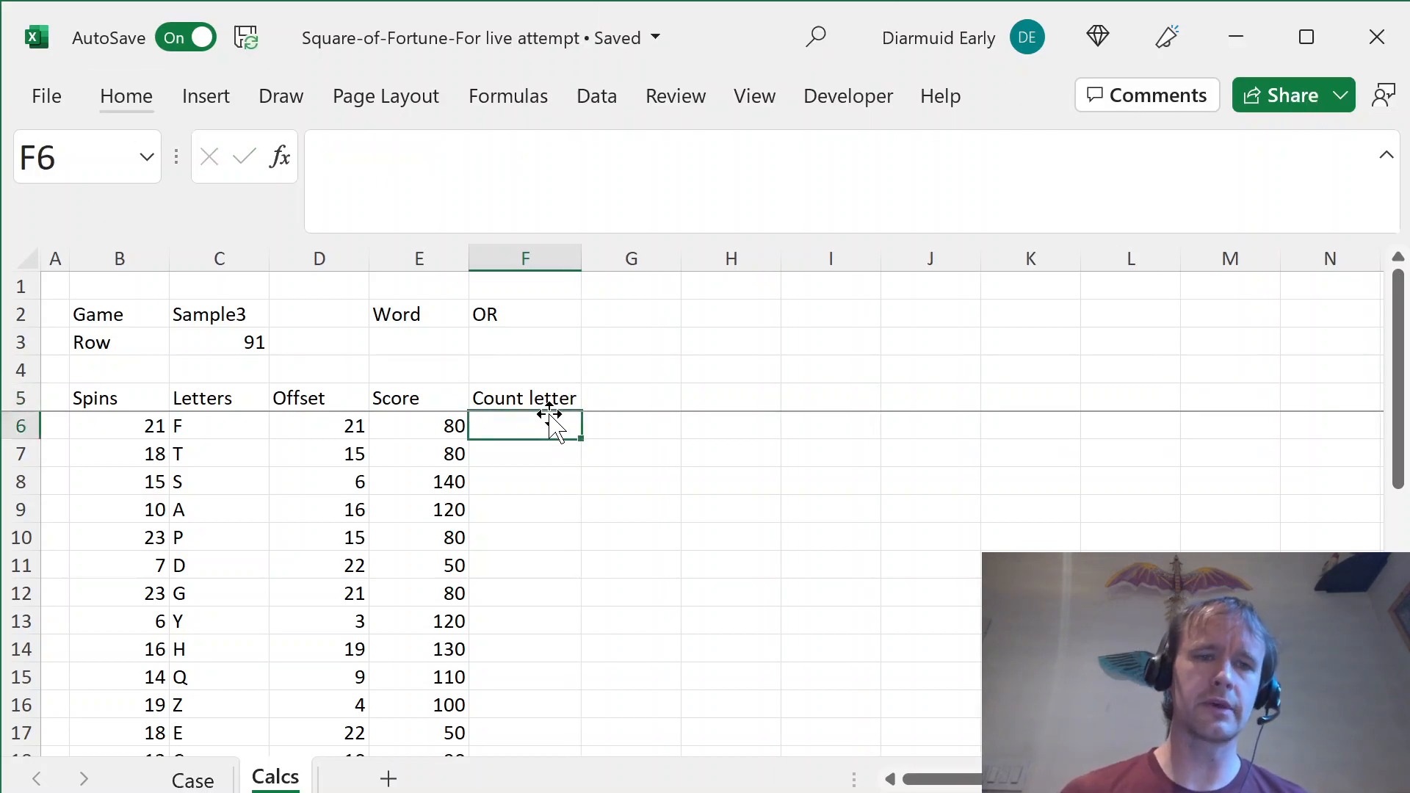
- In F6, enter =LEN(F$2)-LEN(SUBSTITUTE(F$2,C6,"")) to count how often the row's letter occurs in the word
type("=len")
key("Tab")
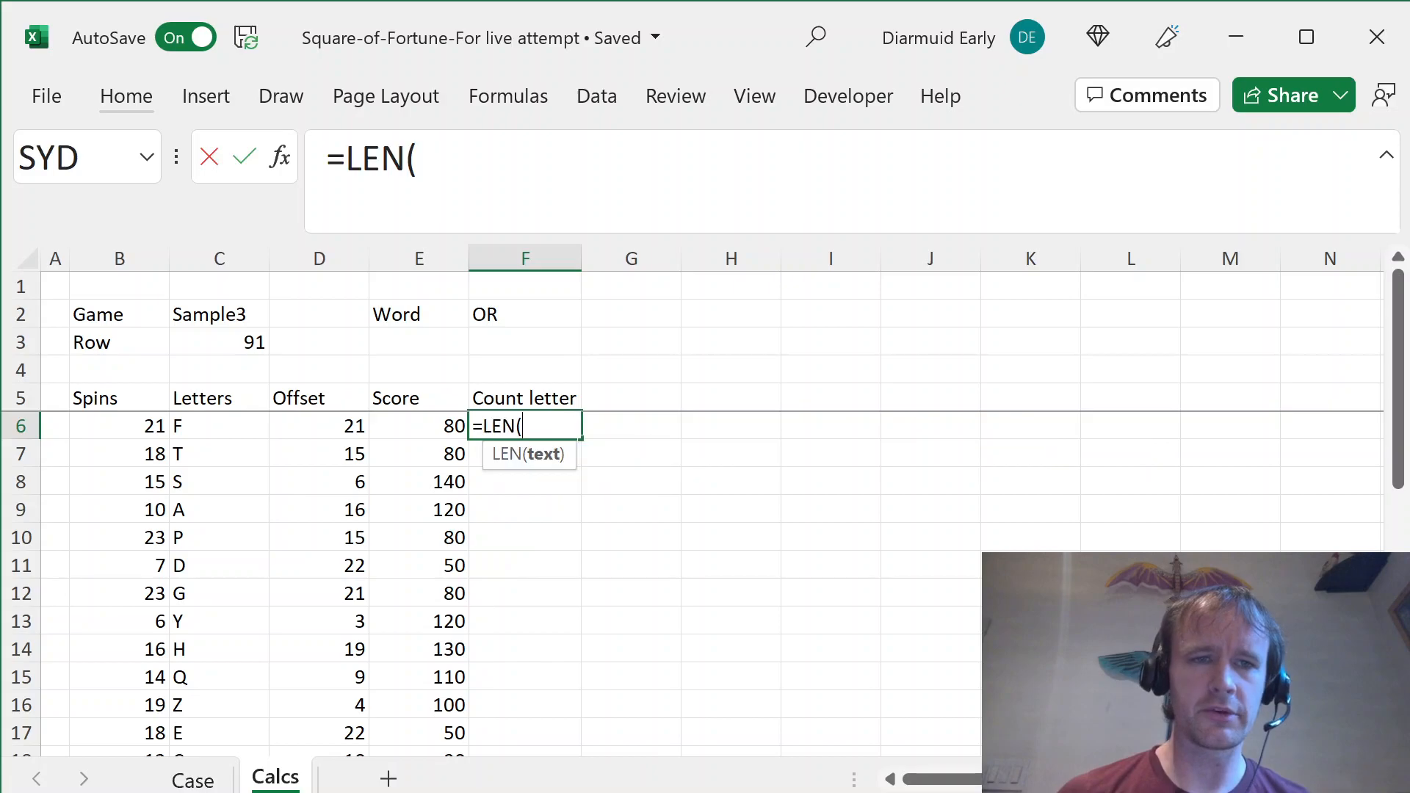
left_click(529, 316)
type(")-len(substitute(")
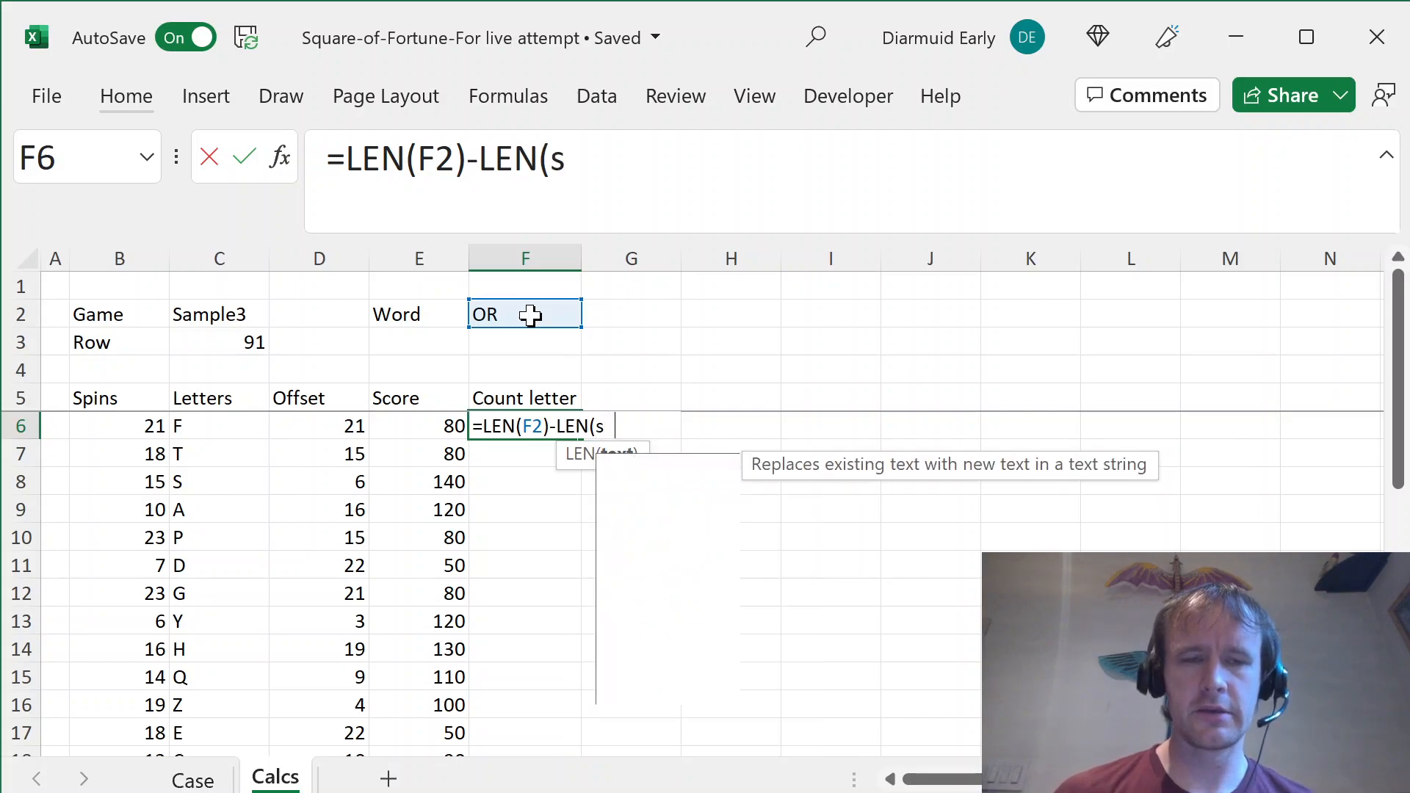
key("Up")
key("Up")
key("Up")
key("Up")
key("F4")
key("F4")
key("F2")
key("Home")
key("Right")
key("Right")
key("Right")
key("Right")
key("Right")
key("Right")
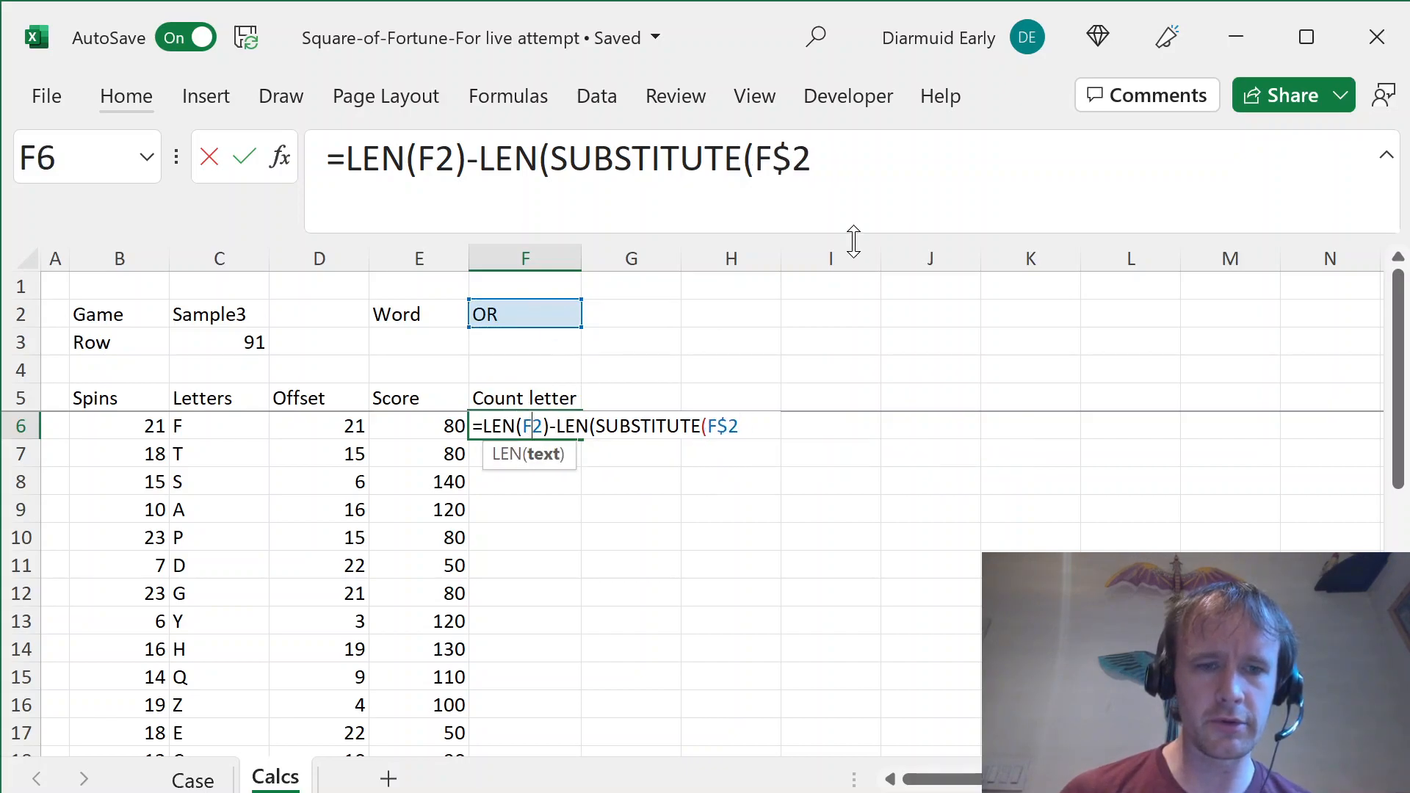
type("$")
key("End")
type(",")
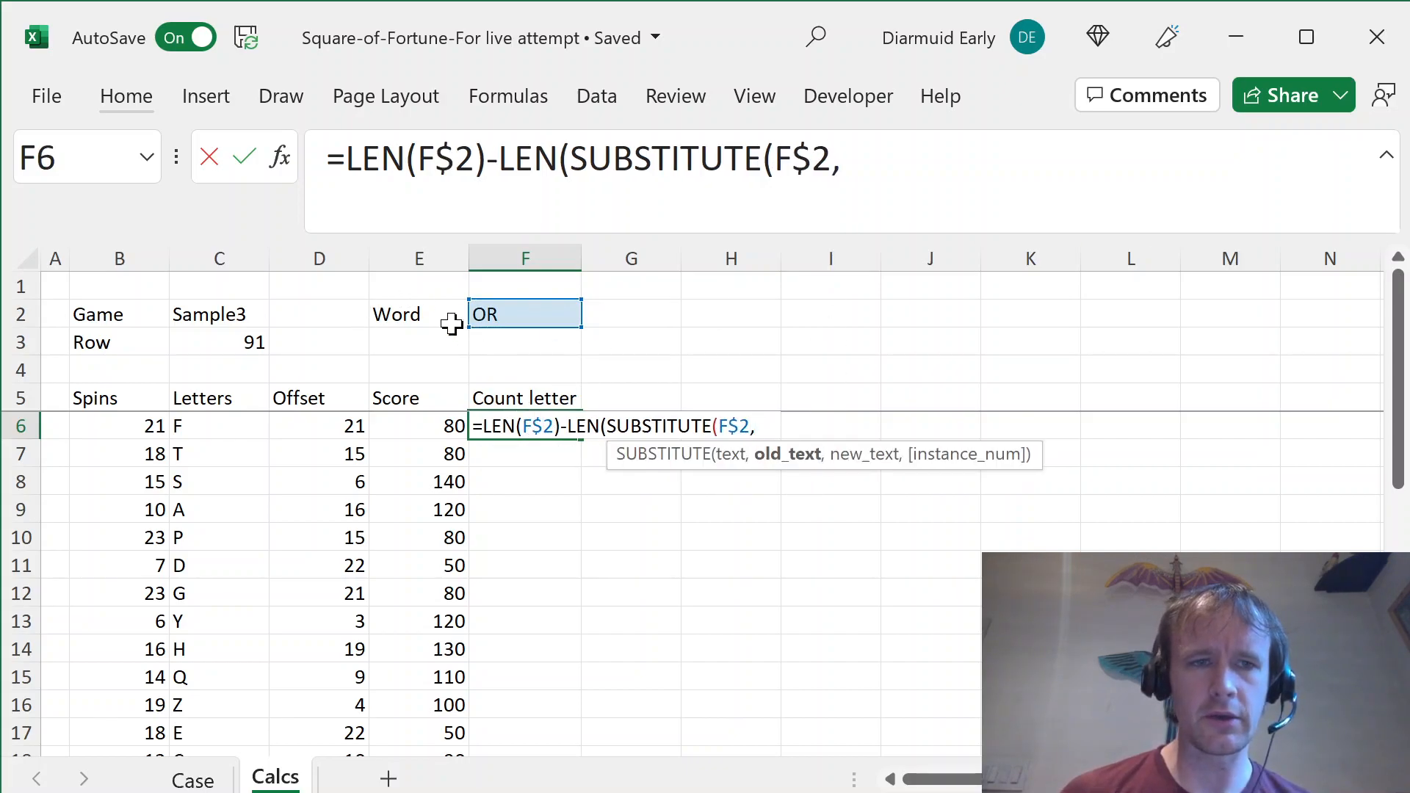
left_click(222, 428)
type(",\"\")")
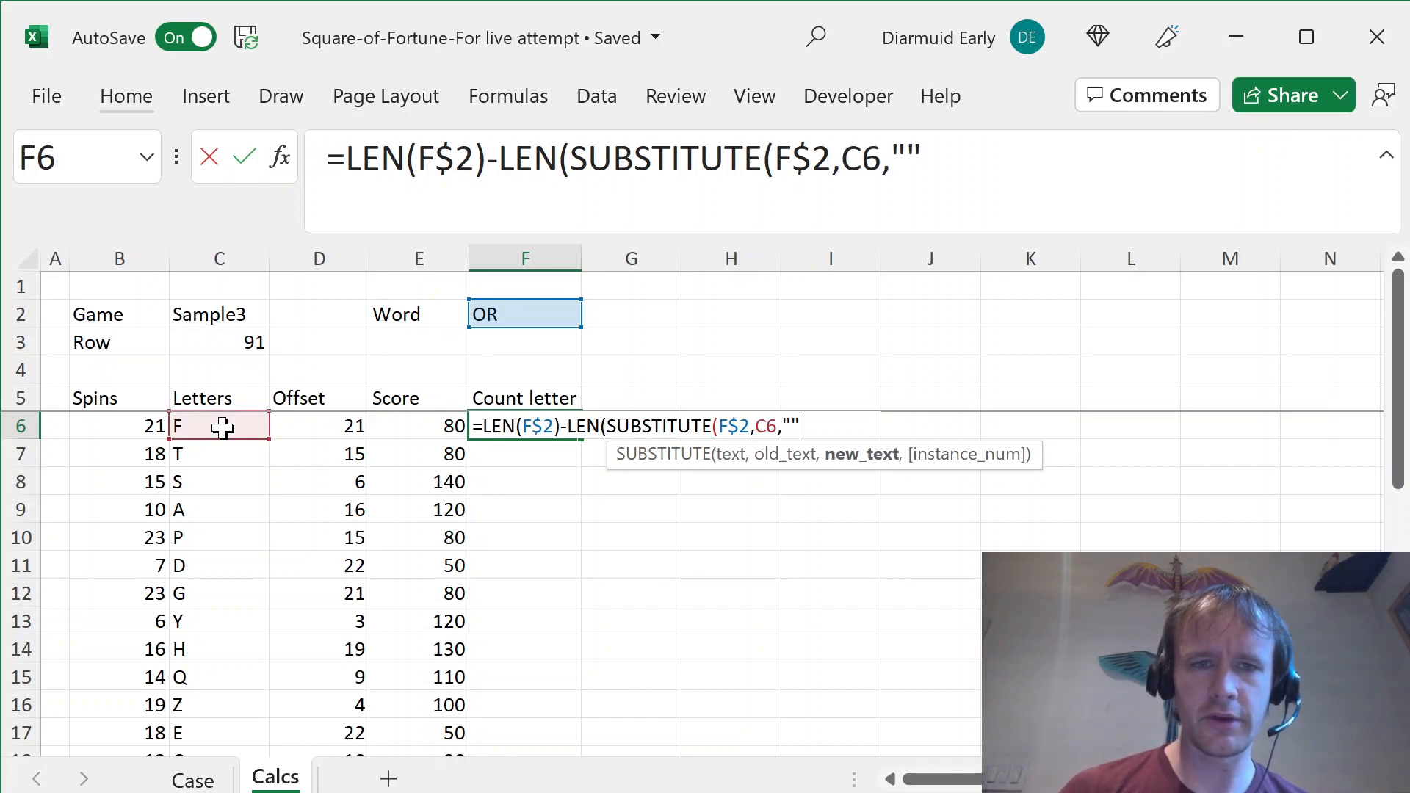
type(")")
key("Return")
- Fill the Count letter formula from F6 down to the last spin row and check the counts
key("Left")
key("ctrl+Down")
key("Right")
key("ctrl+shift+Up")
key("ctrl+d")
key("Up")
key("Down")
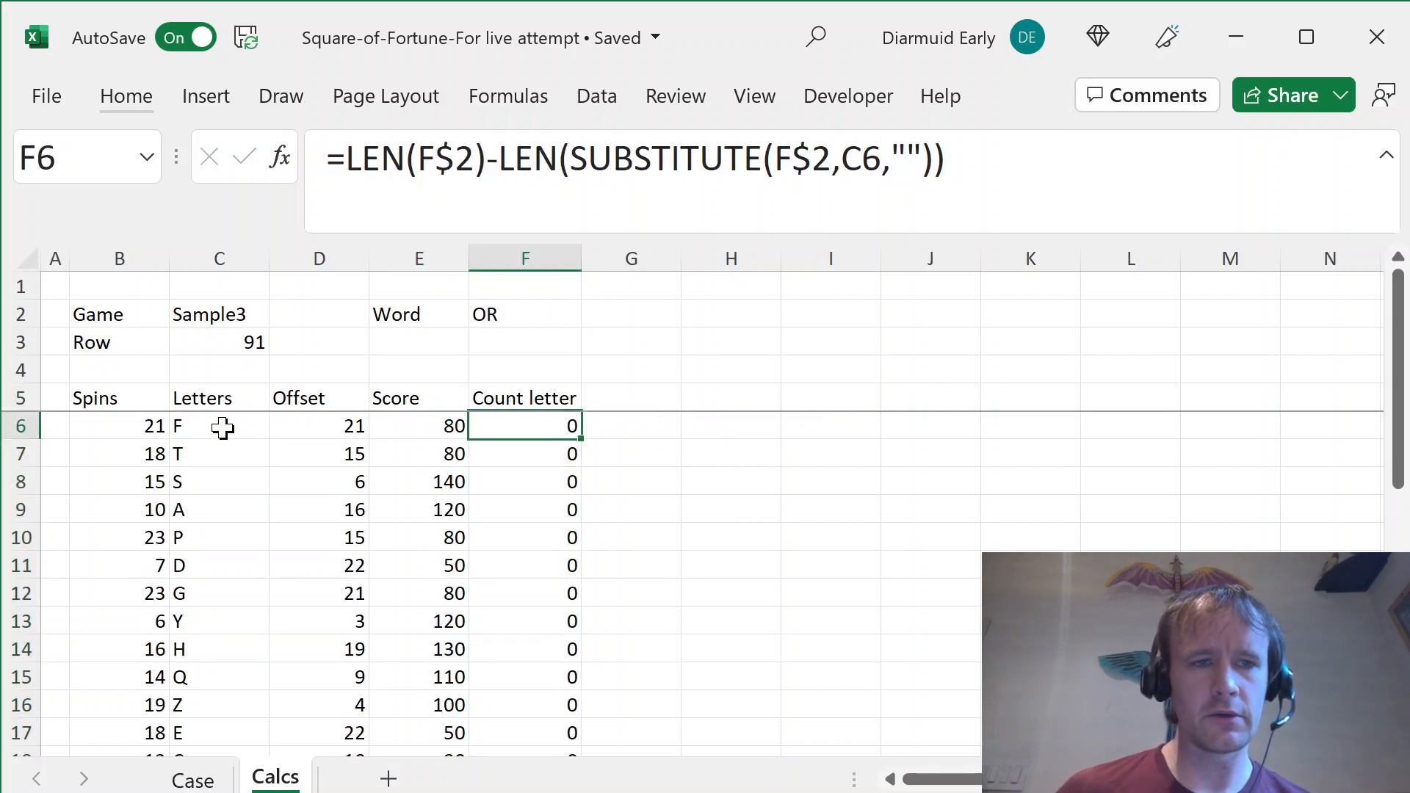
key("ctrl+Down")
key("Left")
key("ctrl+Up")
key("ctrl+Up")
- Pick the Level 4 game with the word UPPER on the Case sheet and set the Calcs game in C2 to 62
key("ctrl+Left")
key("ctrl+Left")
key("Right")
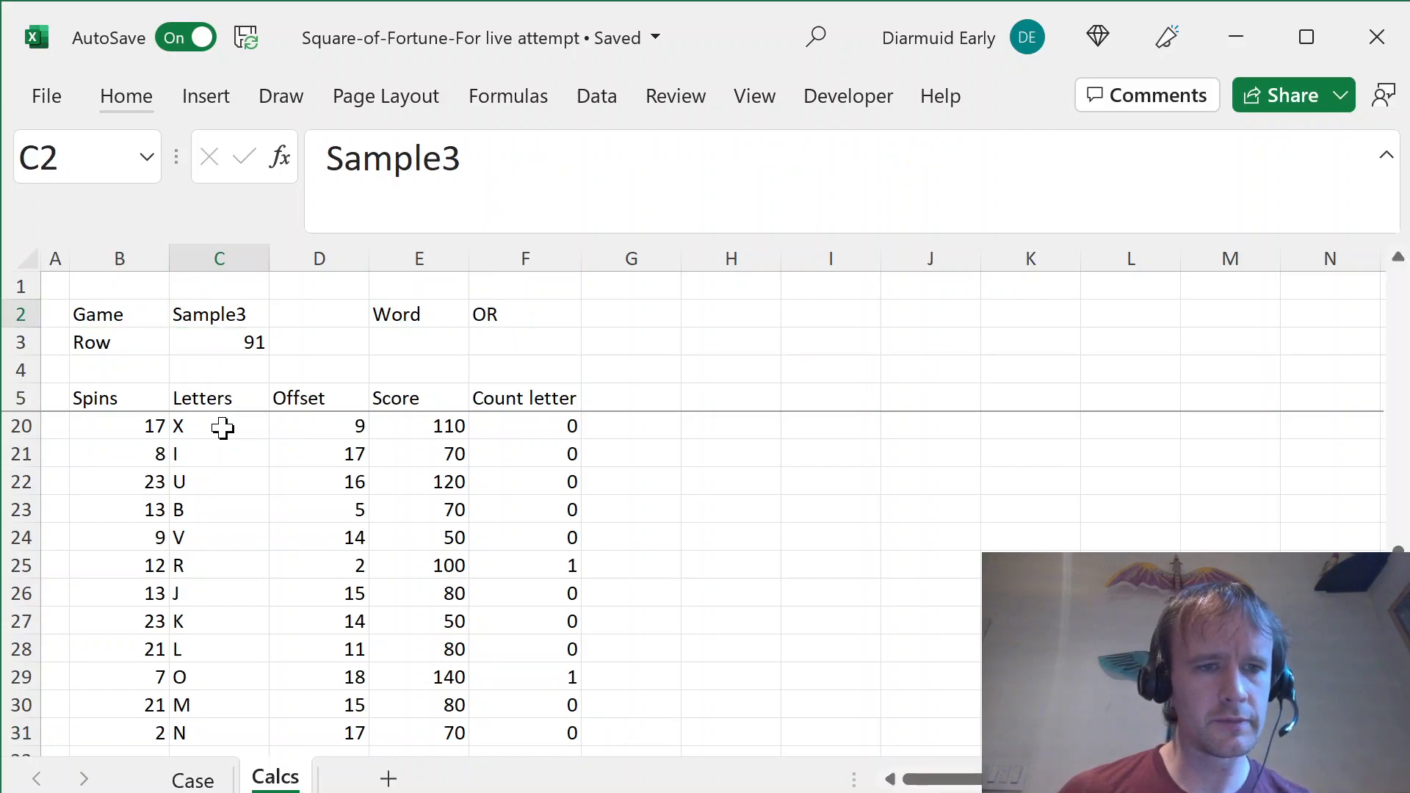
key("ctrl+Page_Up")
key("Right")
key("Down")
key("Right")
key("Down")
key("Right")
key("Down")
key("Right")
key("Down")
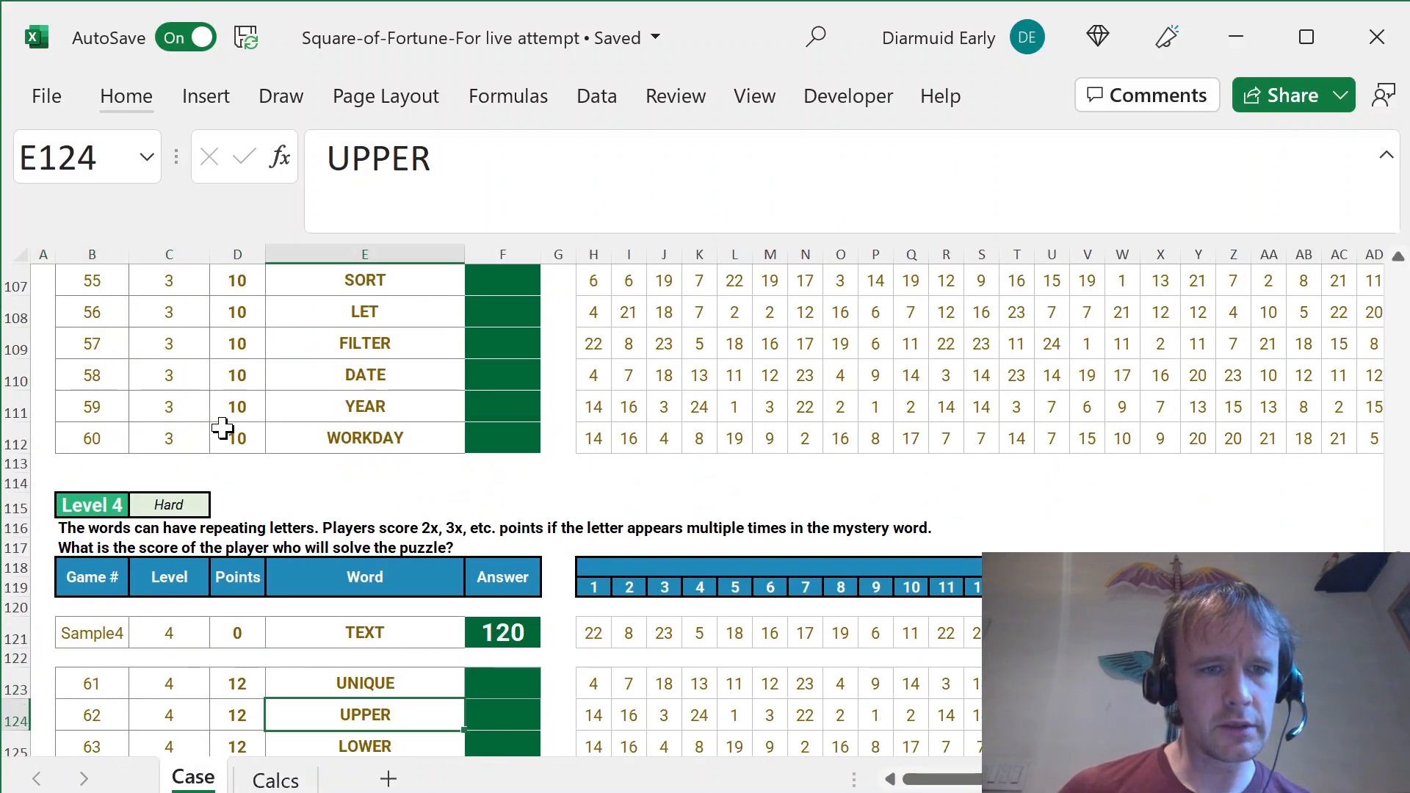
key("ctrl+Page_Down")
type("62")
key("Return")
- Inspect the Score formula in the last spin row, E31
left_click(506, 594)
key("ctrl+Down")
key("Left")
key("Down")
key("Up")
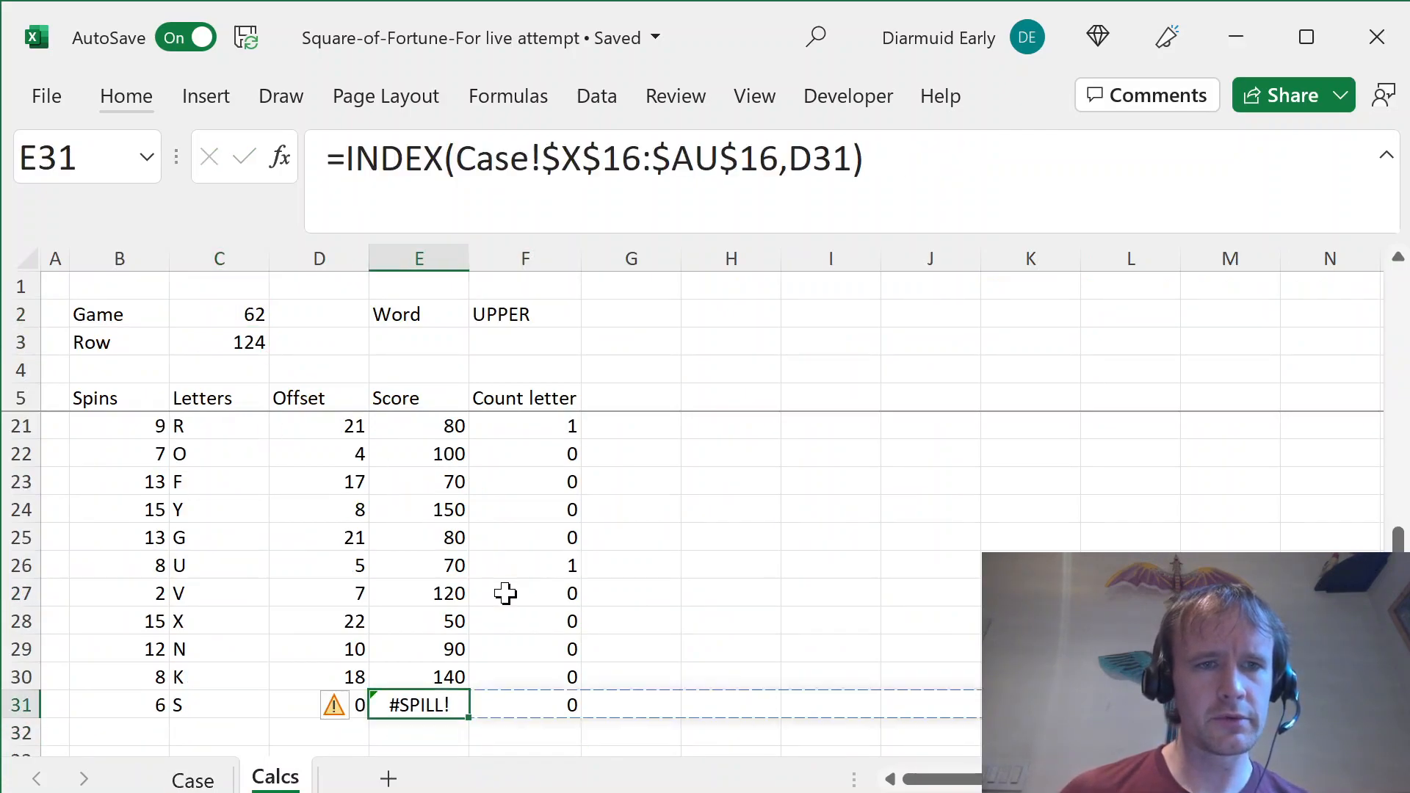
left_click(675, 157)
key("Escape")
- Change the Score formula in E6 to =INDEX(Case!$X$16:$AU$16,D6+1) so an offset of zero maps to the first position
key("ctrl+Up")
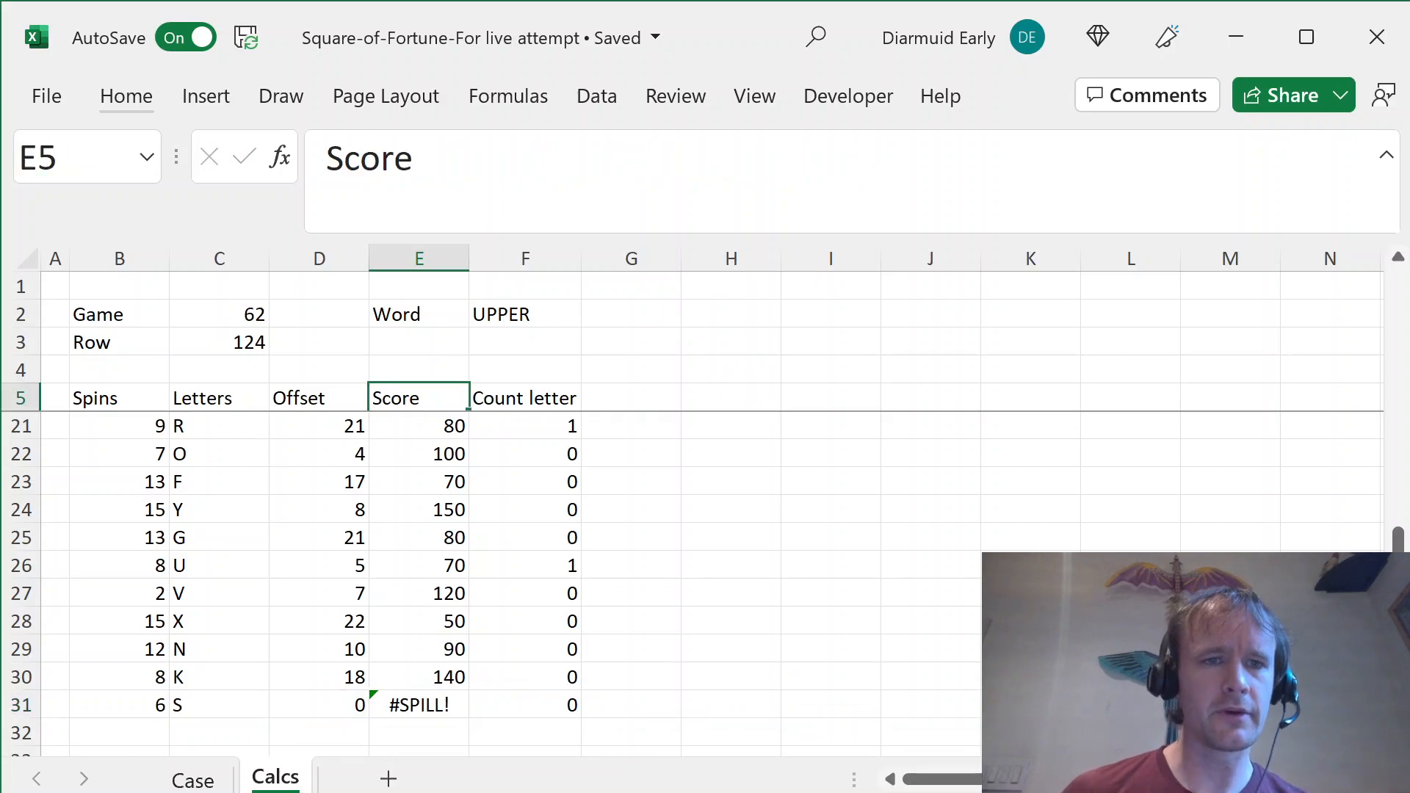
key("Down")
key("F2")
type("+1")
key("ctrl+Return")
- Try filling the revised Score formula from E6 down the Score column
key("ctrl+shift+Down")
key("ctrl+d")
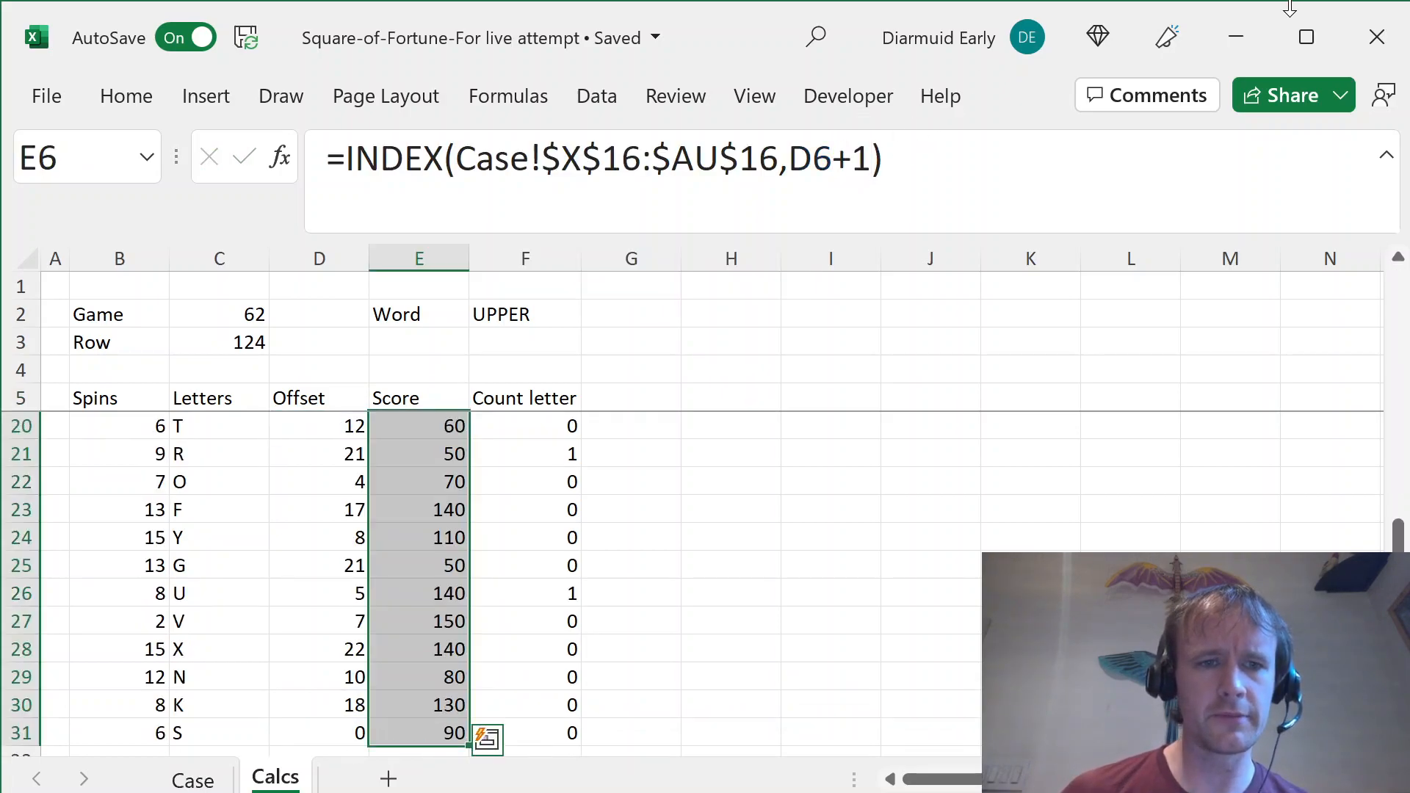
key("ctrl+z")
- Examine the unrevised Score formula in E31, the spill range along its row, and the row's letter and offset
key("ctrl+Down")
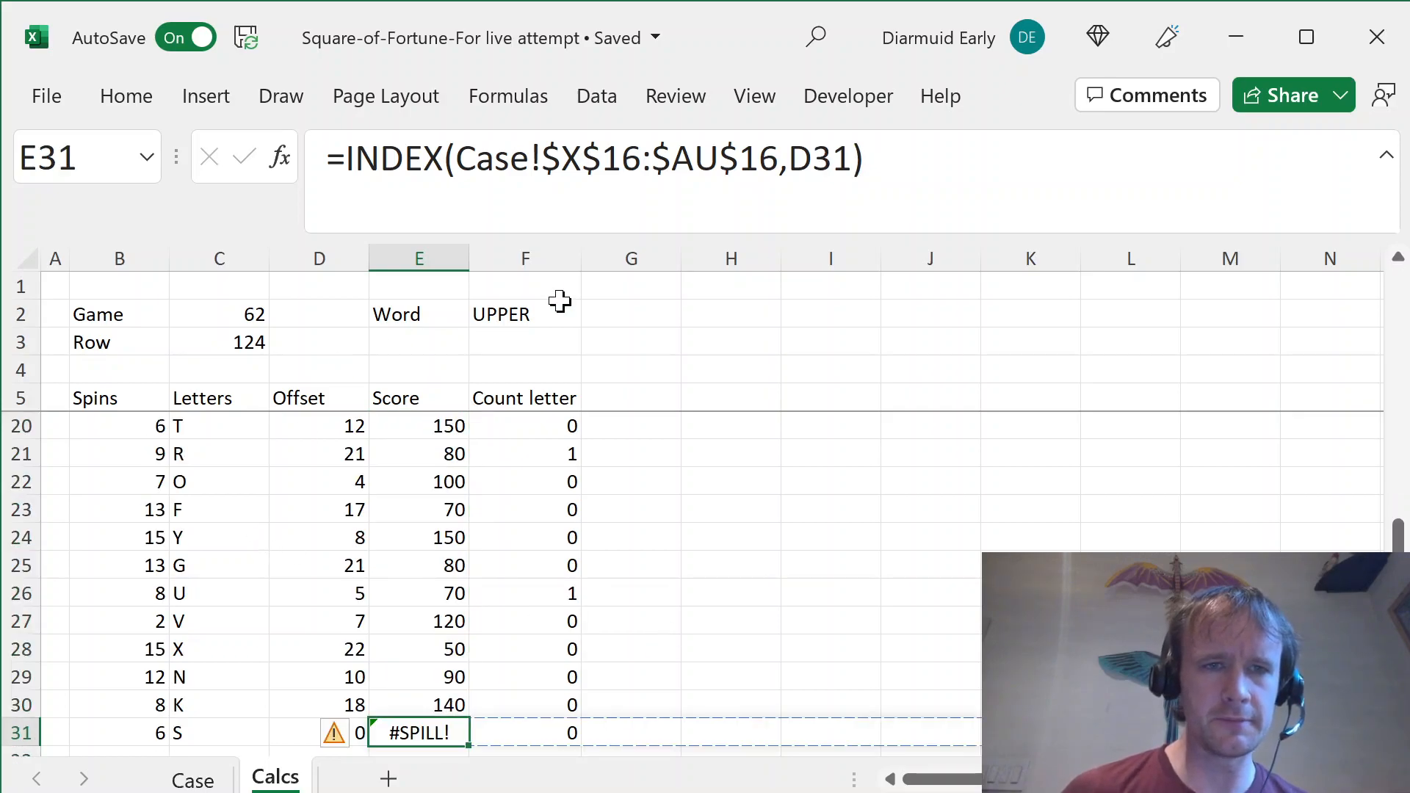
left_click(602, 158)
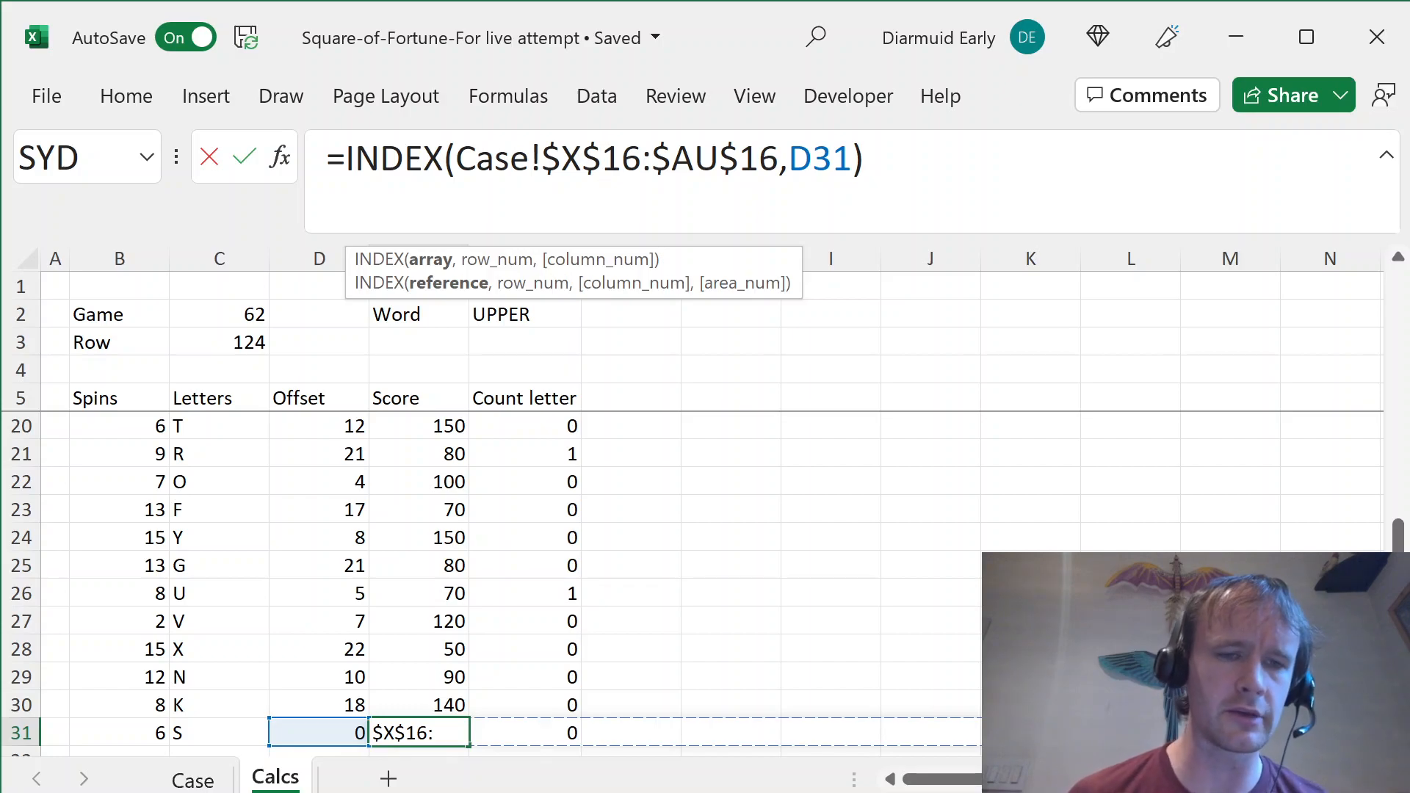
key("Escape")
key("Right")
key("Left")
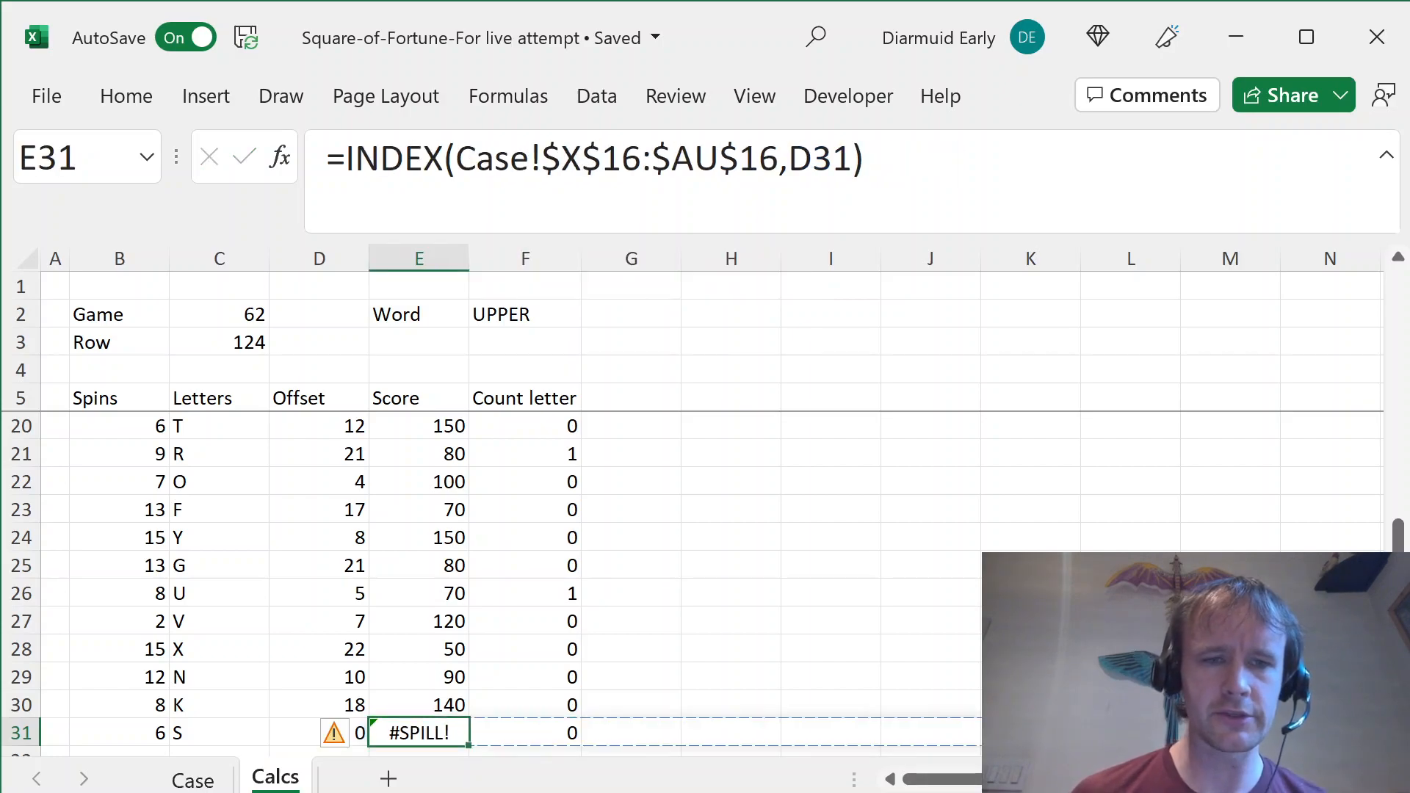
key("shift+Right")
key("shift+Right")
key("shift+Right")
key("shift+Right")
key("shift+Right")
key("shift+Right")
key("shift+Right")
key("shift+Right")
key("shift+Right")
key("shift+Right")
key("shift+Right")
key("shift+Right")
key("shift+Right")
key("shift+Right")
key("shift+Right")
key("shift+Right")
key("shift+Right")
key("shift+Right")
key("Left")
key("Left")
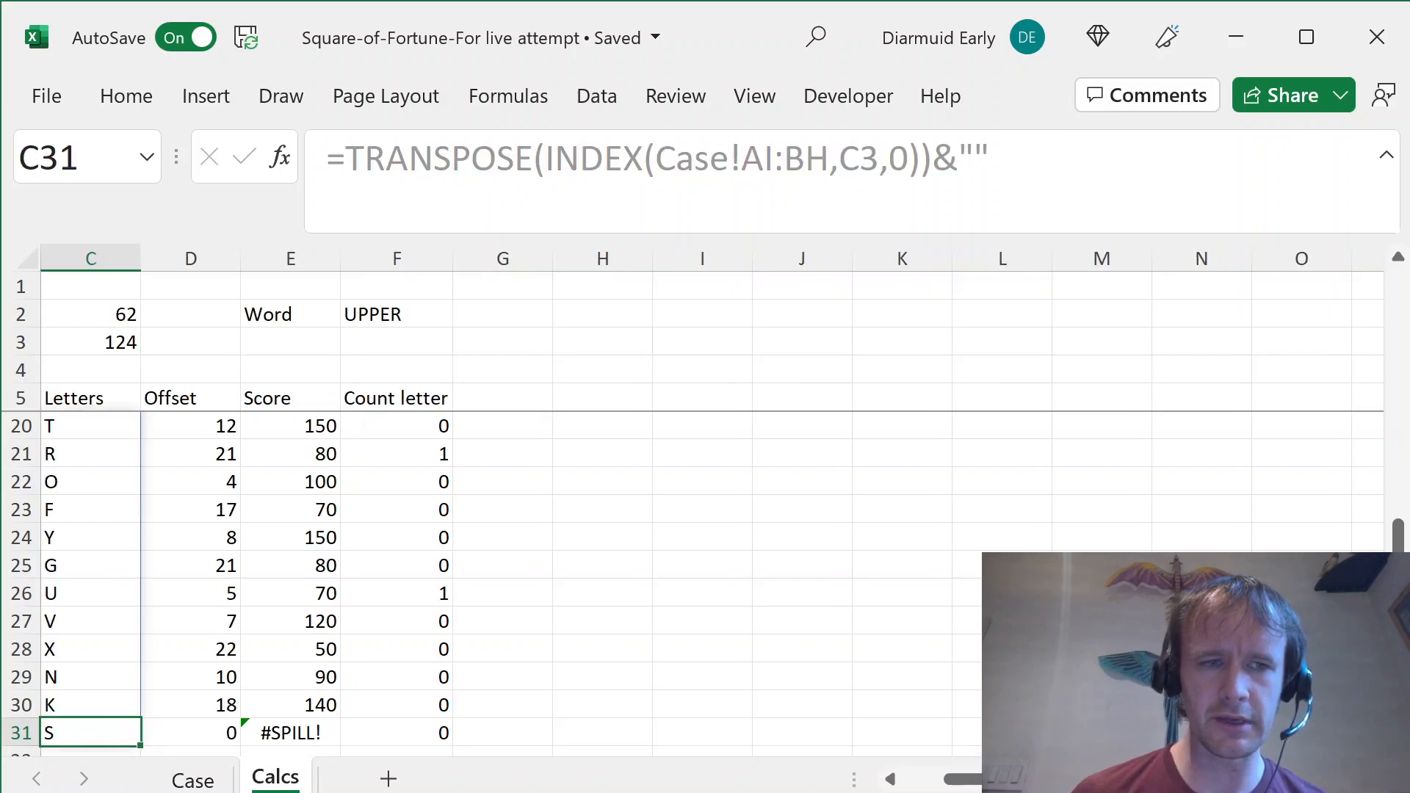
key("Right")
key("Right")
key("Right")
key("Left")
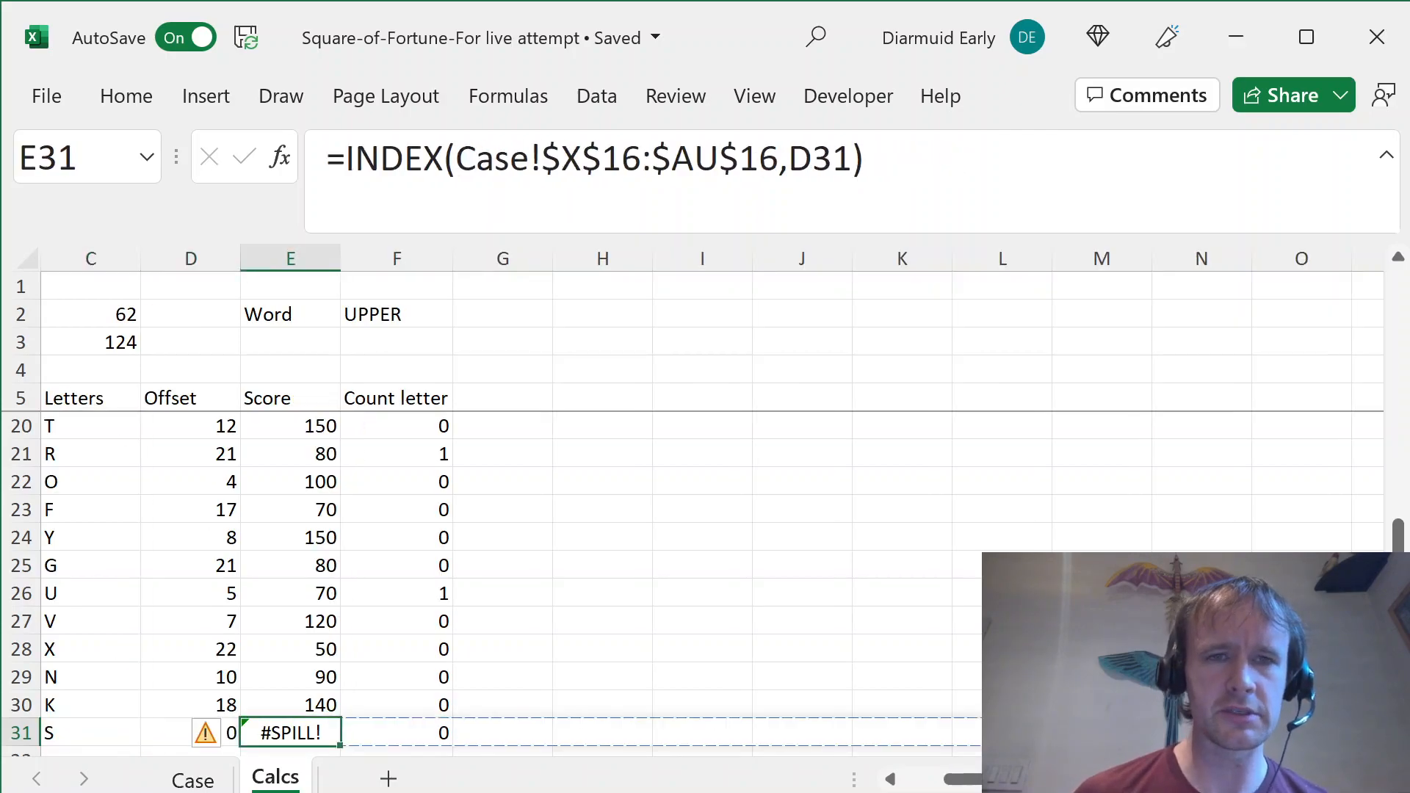
- Fill the revised Score formula from E6 down to the last spin row
key("ctrl+Up")
key("Down")
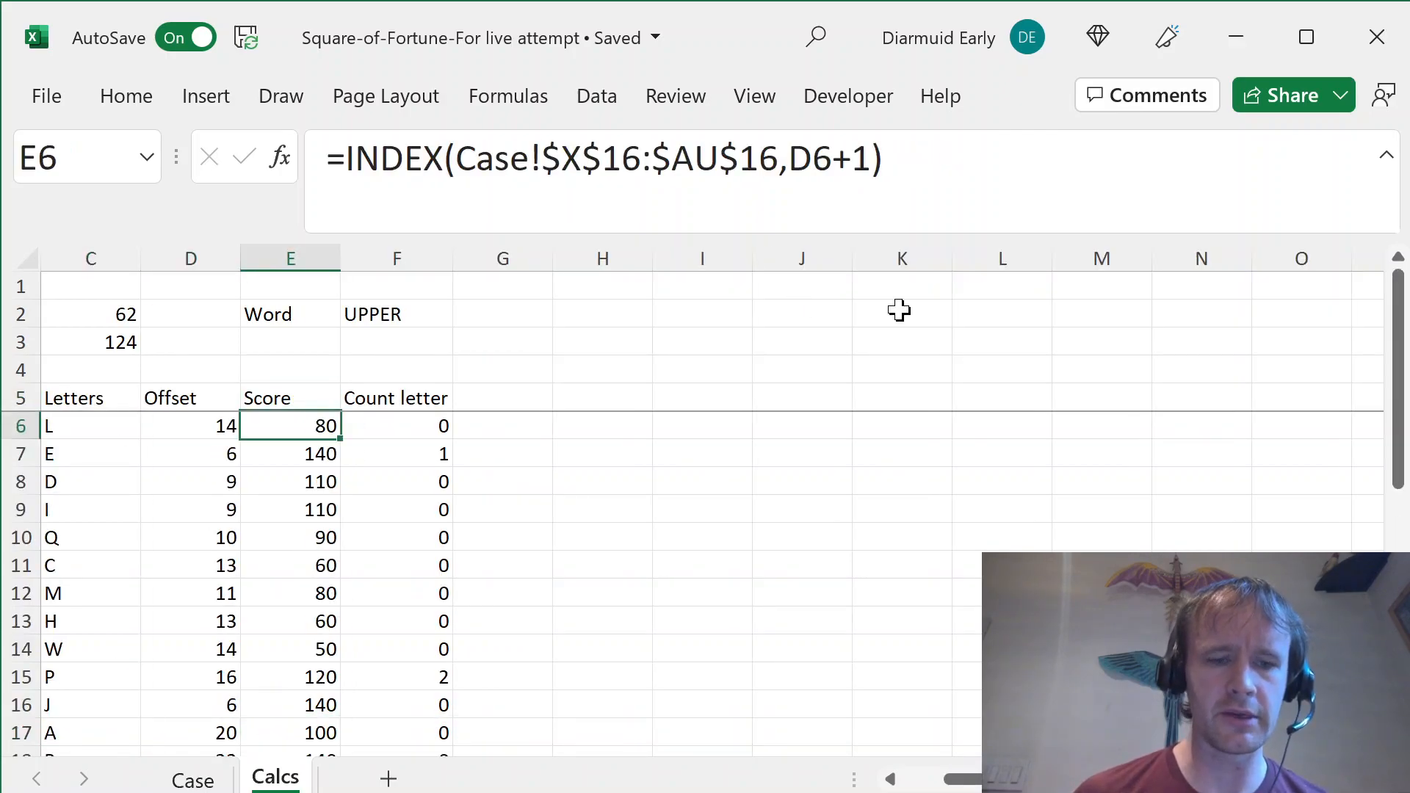
key("ctrl+shift+Down")
key("ctrl+d")
- Check the spin, letter, offset and score at the bottom of the Calcs columns and the Score formula in E6
key("Left")
key("ctrl+Down")
key("Left")
key("Left")
key("Left")
key("Right")
key("Right")
key("Right")
key("Right")
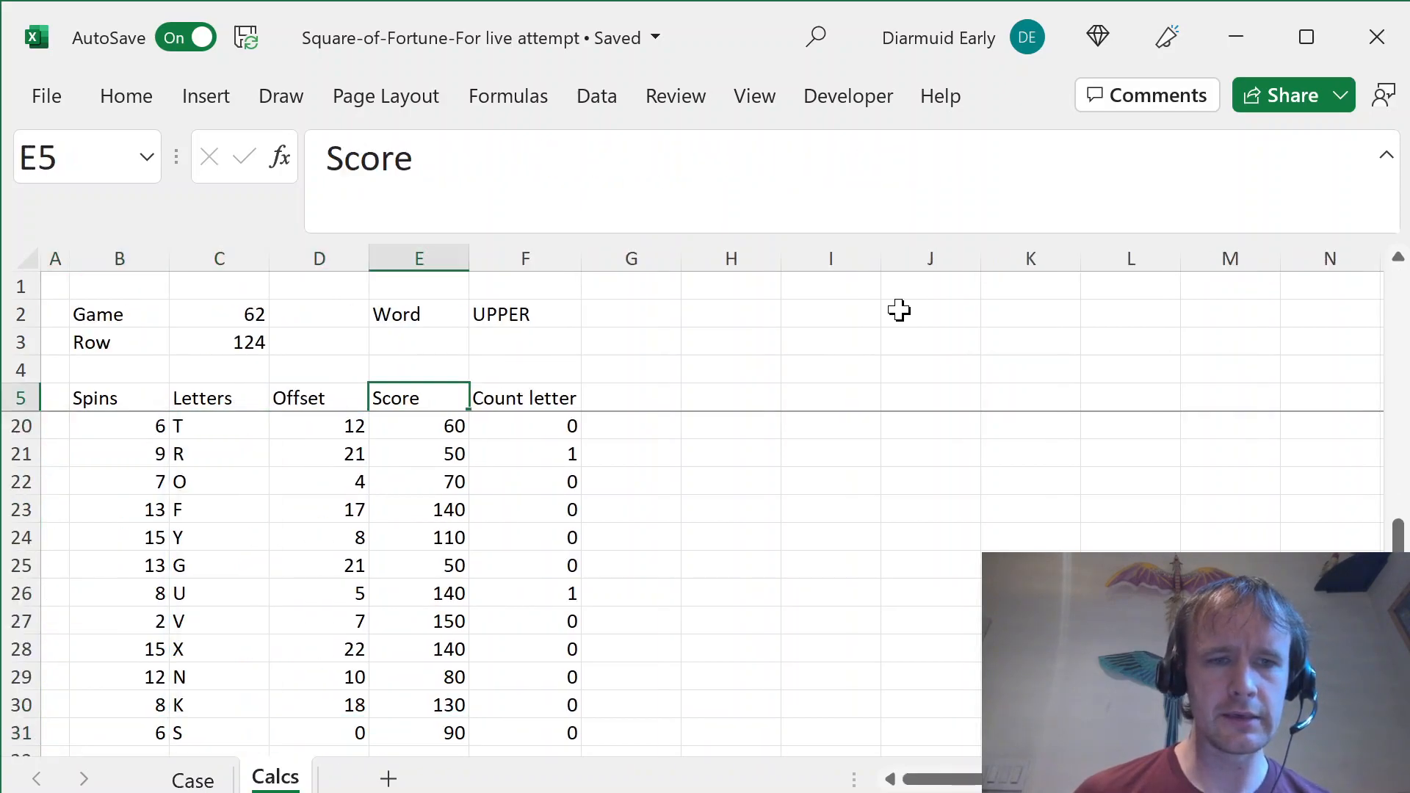
key("ctrl+Up")
key("Down")
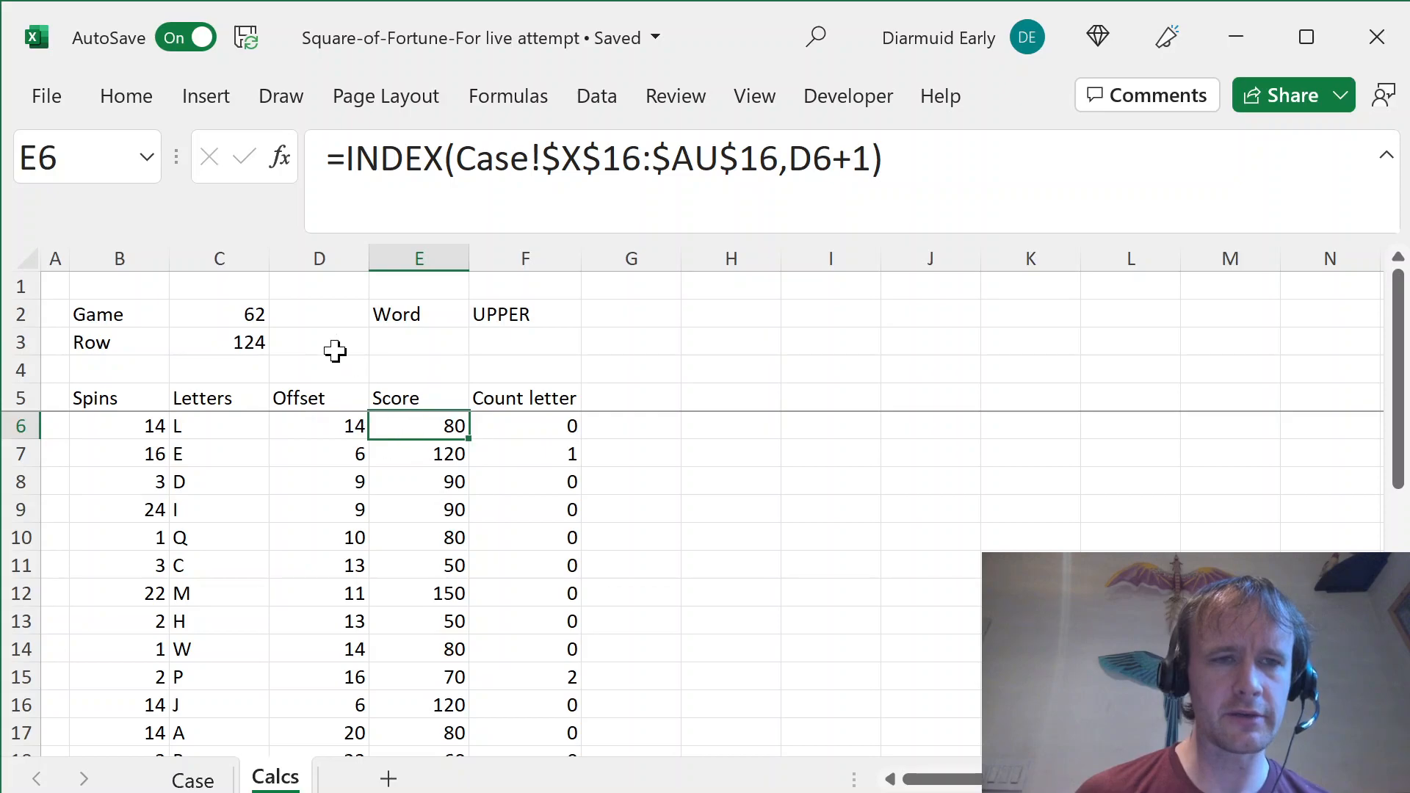
- Set the game in C2 to sample1 and check its offset and score against the square on the Case sheet
left_click(249, 312)
type("sample1")
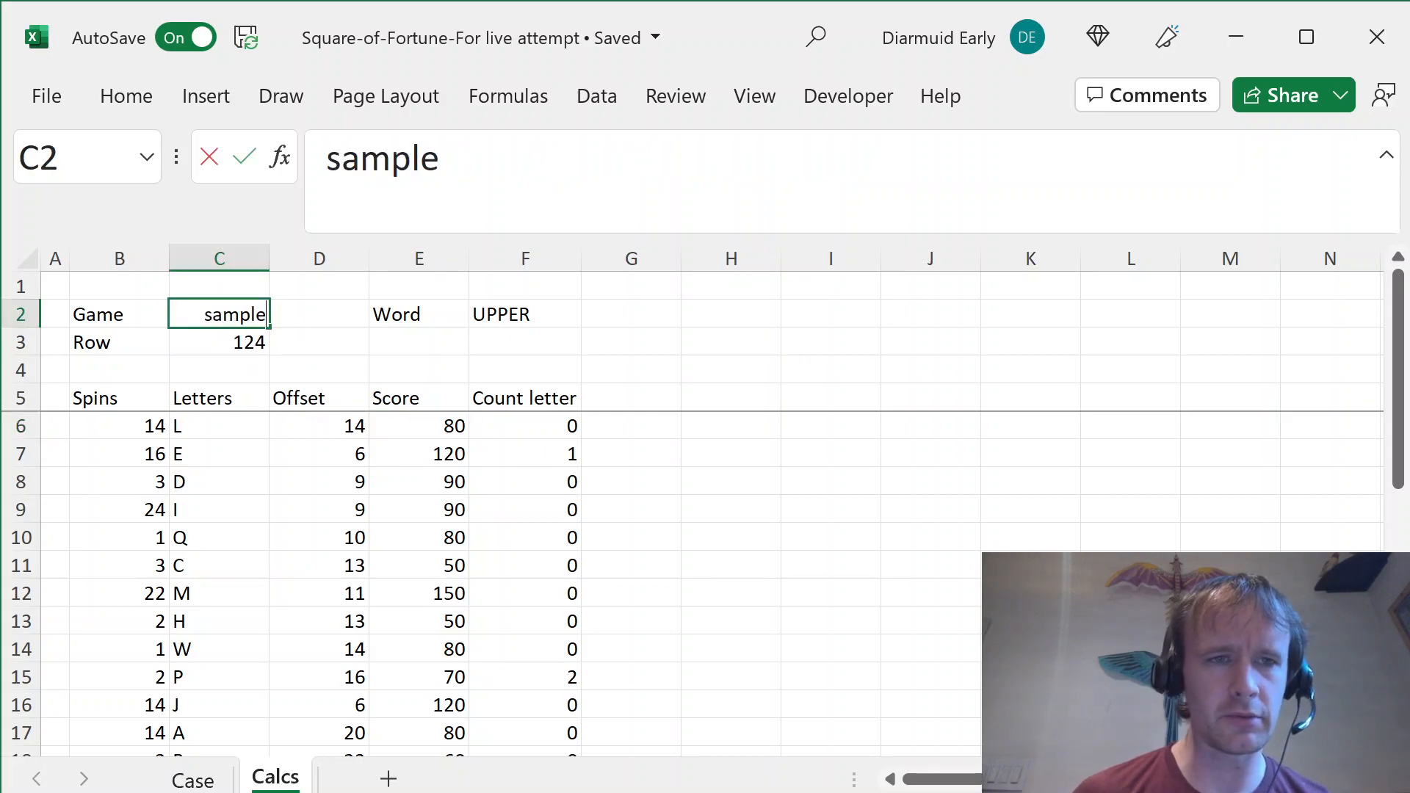
key("Return")
key("Right")
key("Down")
key("Down")
key("Down")
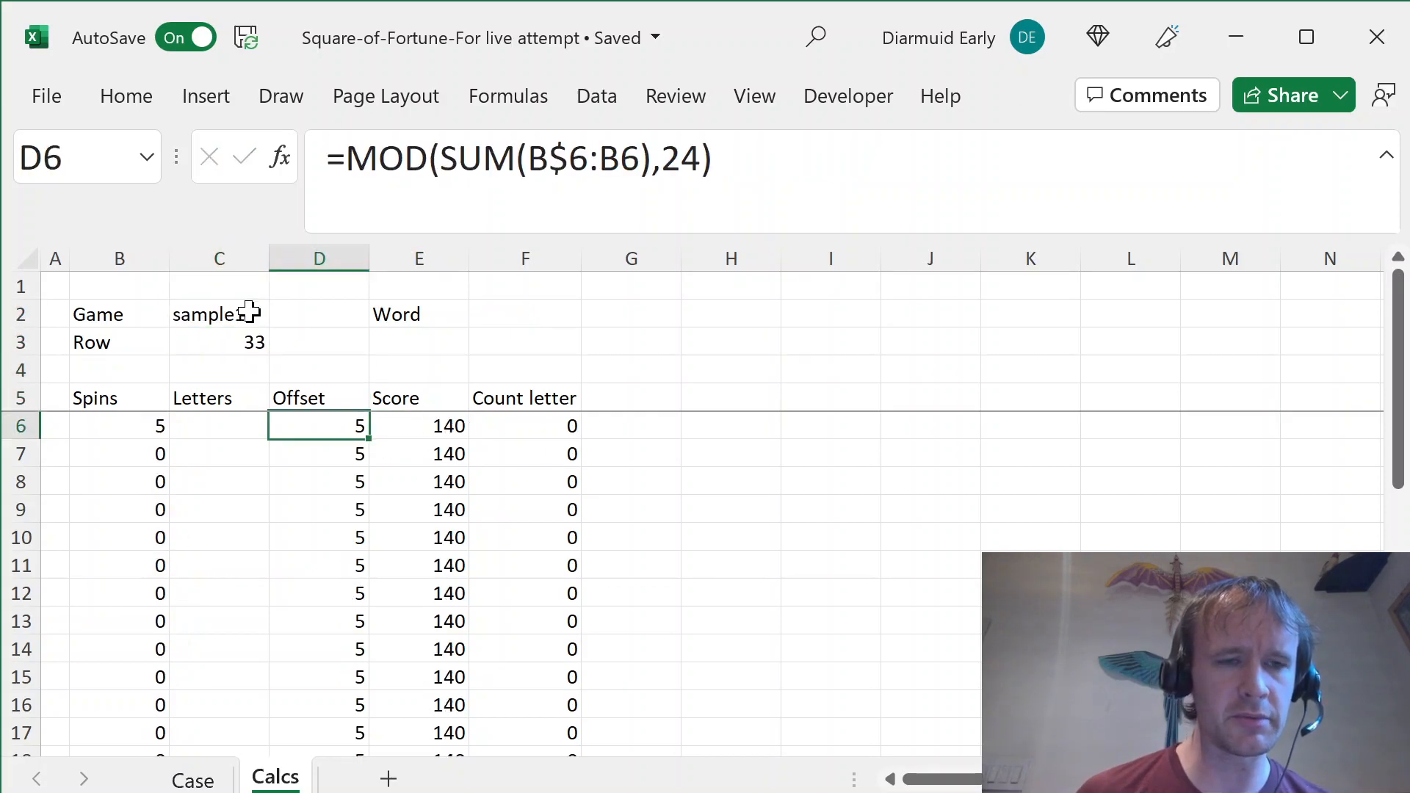
key("ctrl+Page_Up")
key("ctrl+Home")
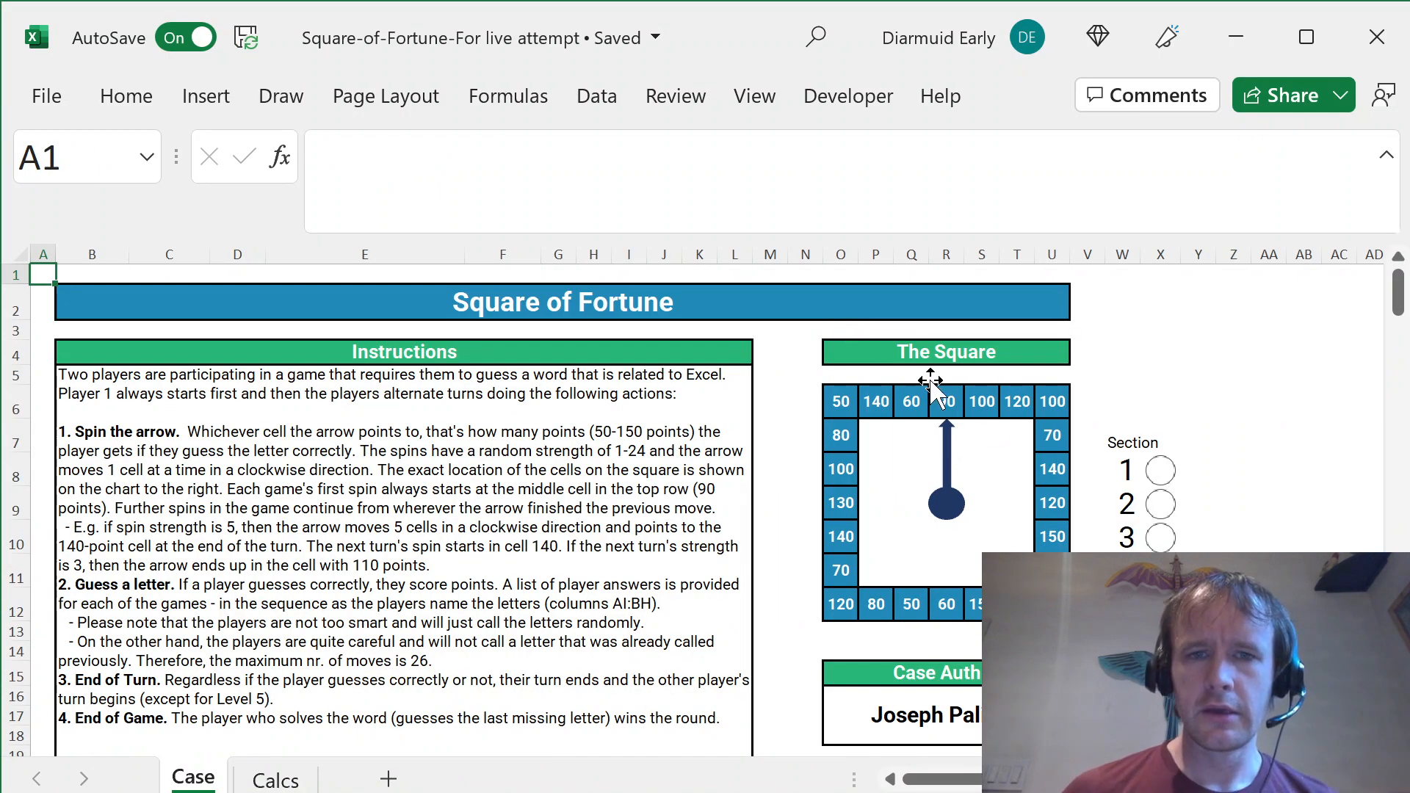
- Count five cells clockwise from the square's starting cell on the Case sheet and compare the cell reached with the score in Calcs E6
left_click(948, 352)
key("Down")
key("Down")
key("Right")
key("Right")
key("Right")
key("Right")
key("Right")
key("Right")
key("Down")
key("Down")
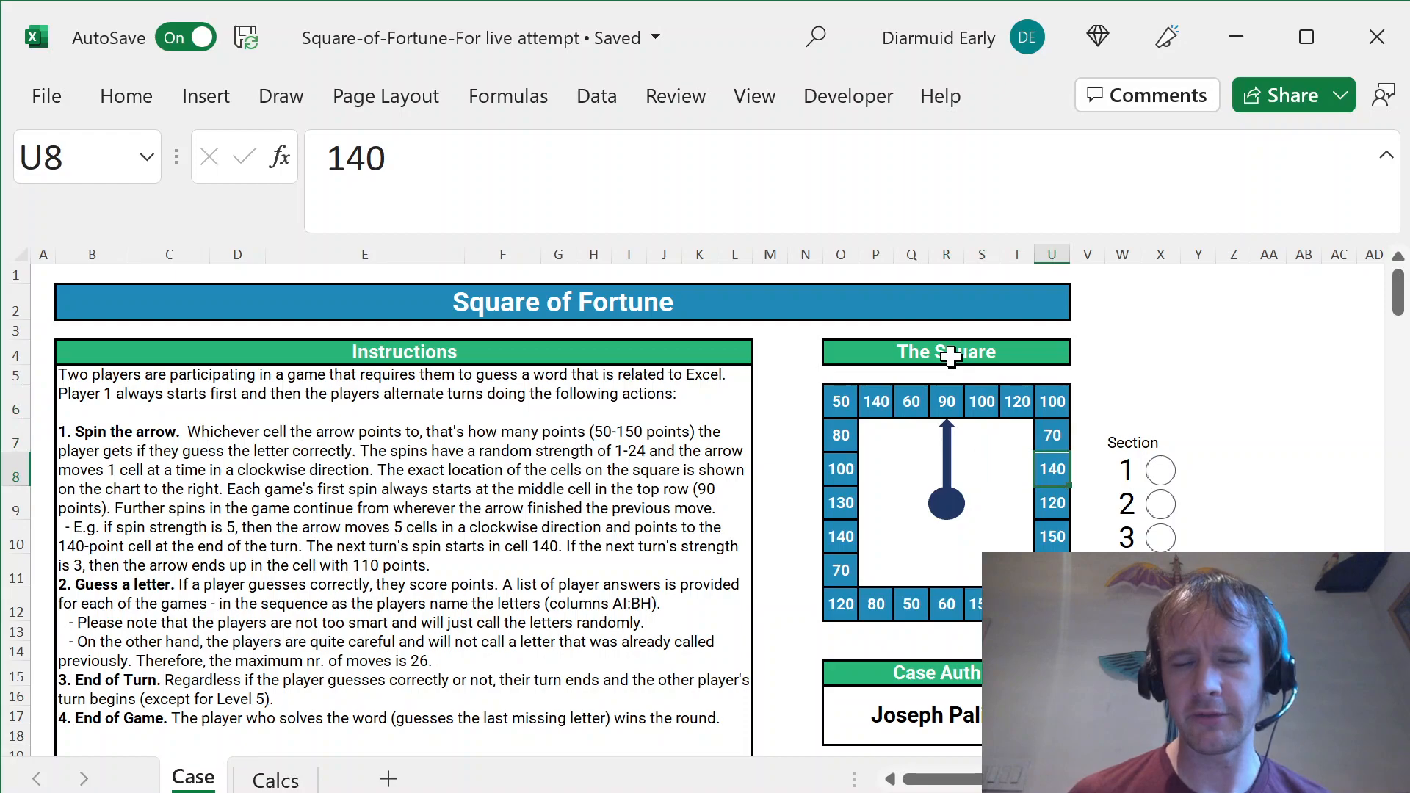
key("ctrl+Page_Down")
key("Right")
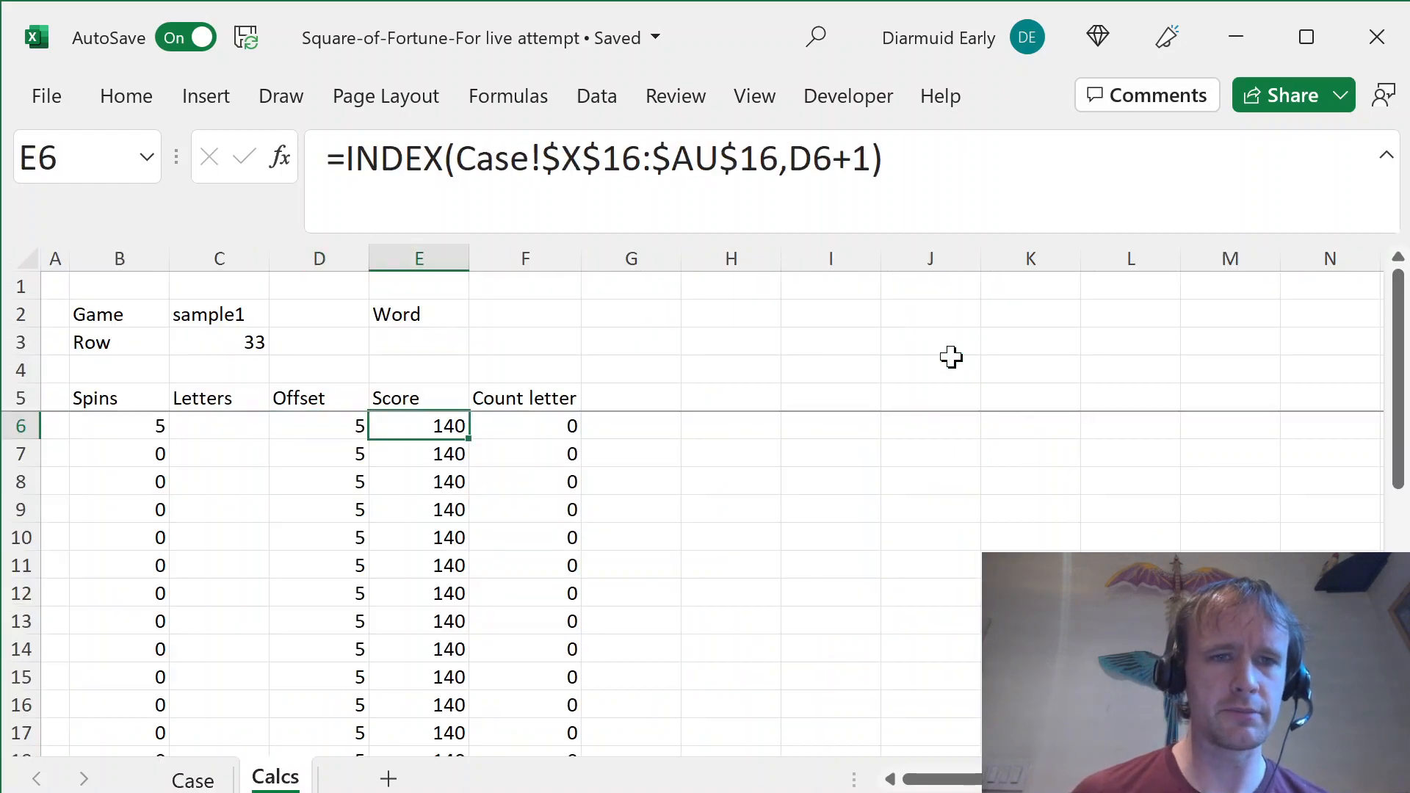
- Set the game in C2 of the Calcs sheet to 62
key("Right")
key("Up")
key("Down")
key("Left")
key("Up")
key("Left")
key("Up")
key("Left")
key("Up")
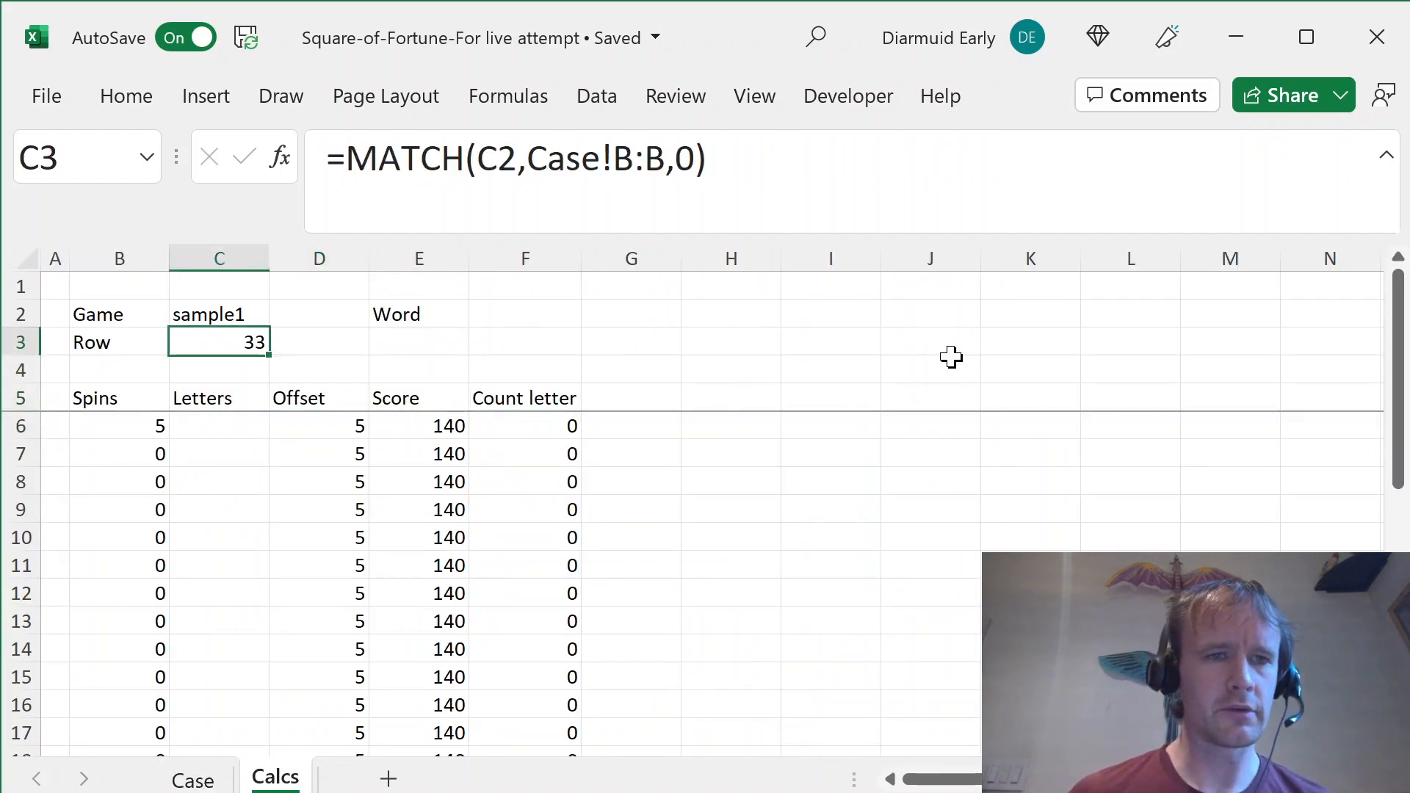
key("Up")
type("62")
key("Return")
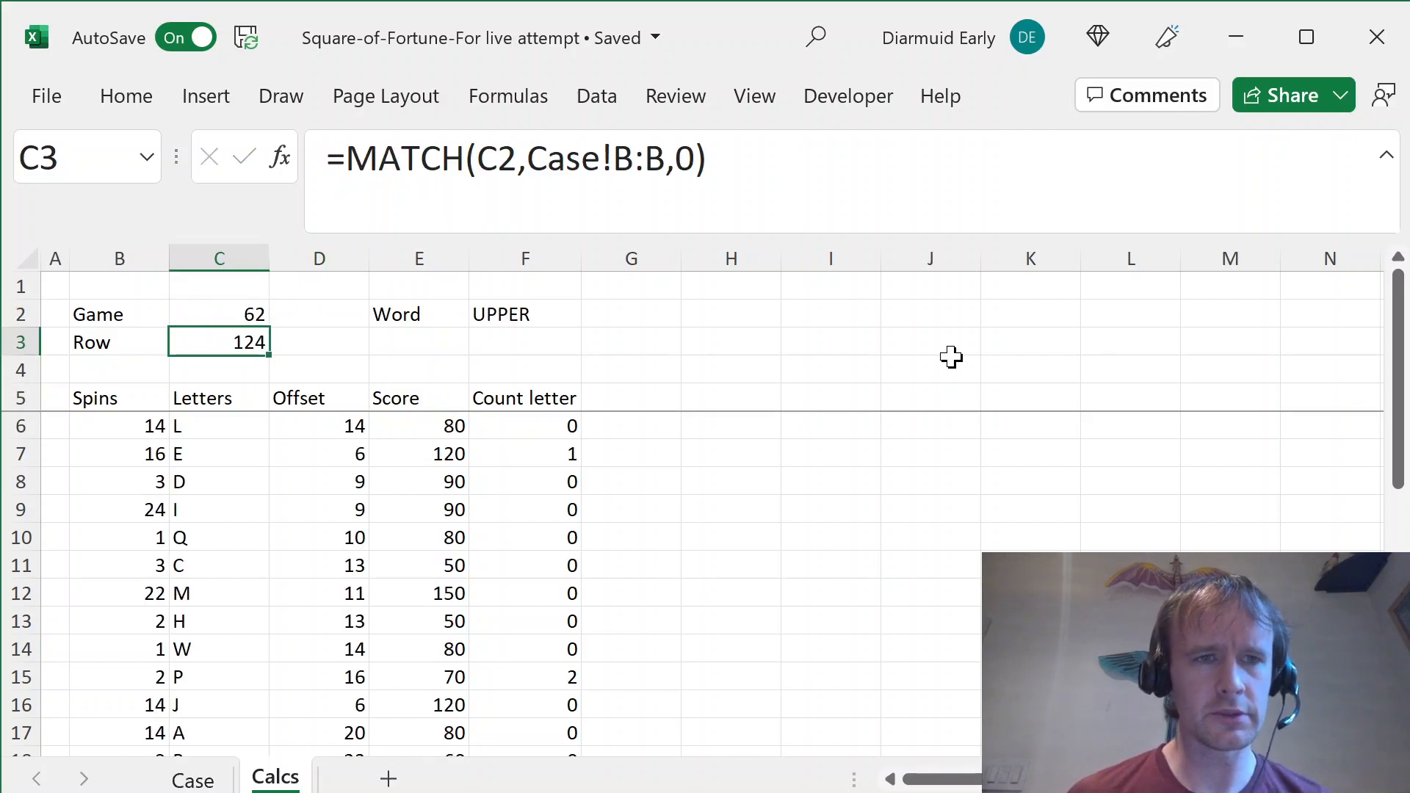
- Check the Count letter values in the lower spin rows against the letters of the word in F2
key("Right")
key("Down")
key("Right")
key("Down")
key("Right")
key("ctrl+Down")
key("Up")
key("Up")
key("Up")
key("Up")
key("Up")
key("Up")
key("Up")
key("Up")
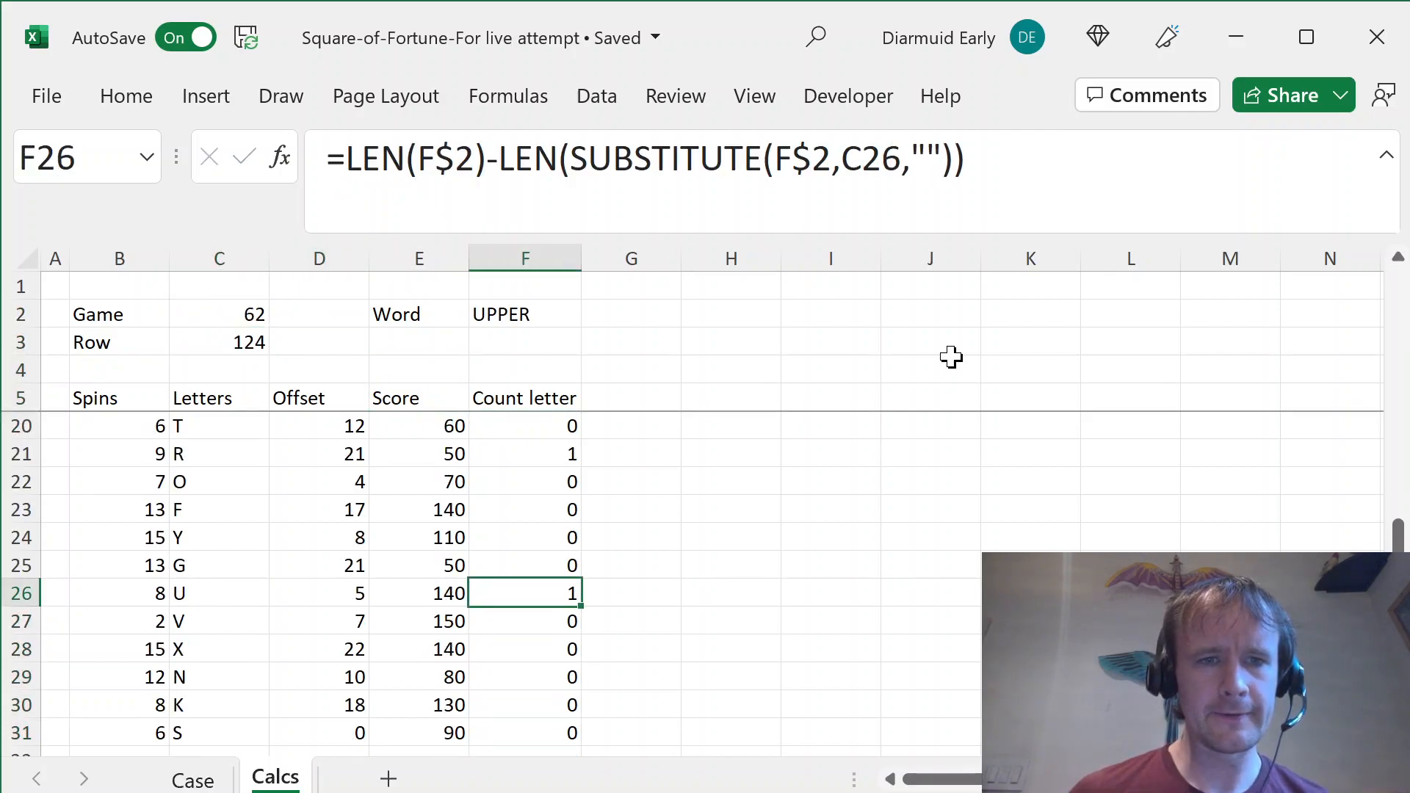
key("Up")
key("Up")
key("Up")
key("Up")
key("Up")
key("Up")
key("Down")
key("Down")
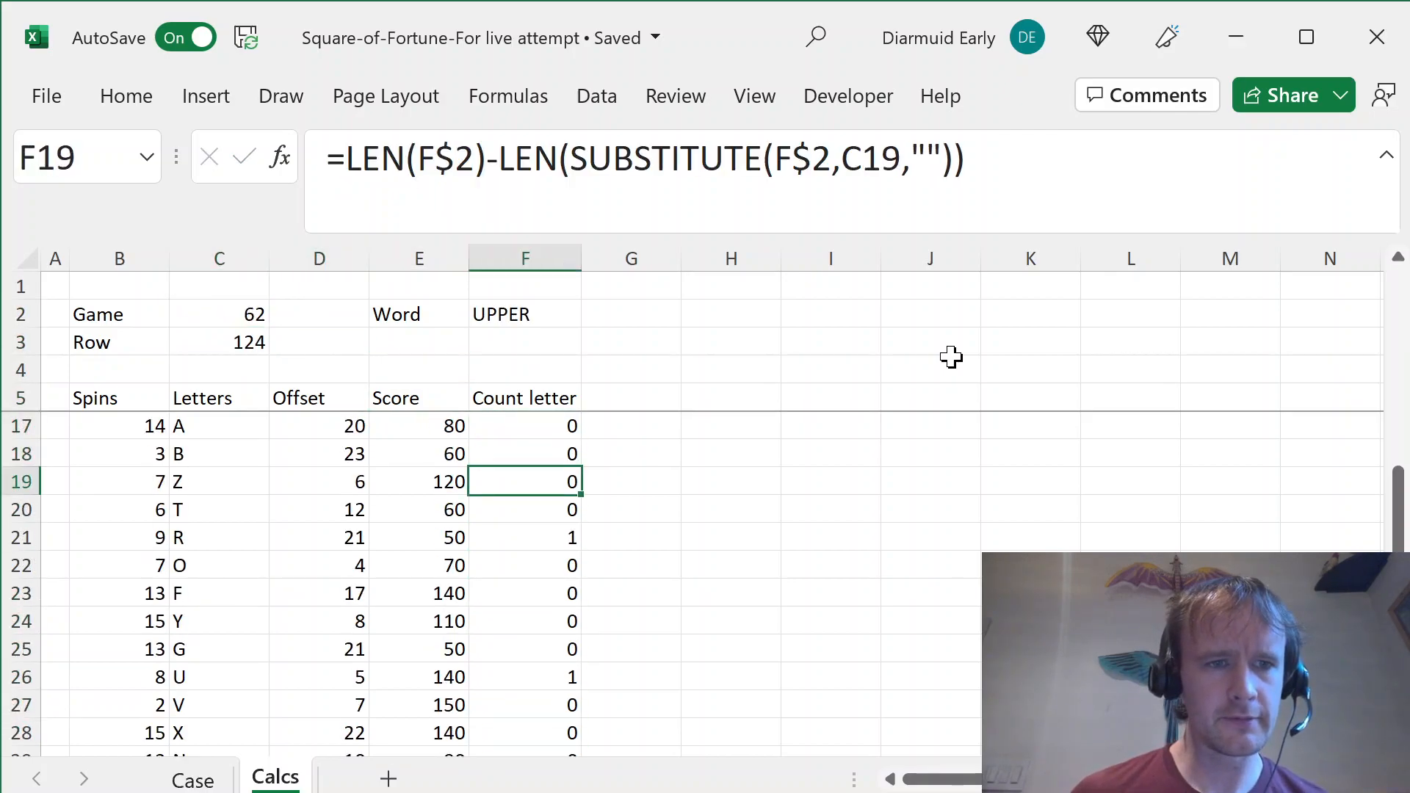
key("Down")
key("Down")
key("Down")
key("Down")
key("Down")
key("Down")
key("Down")
key("Down")
key("Down")
key("Down")
key("Down")
key("Down")
key("Down")
key("Down")
key("Down")
key("Down")
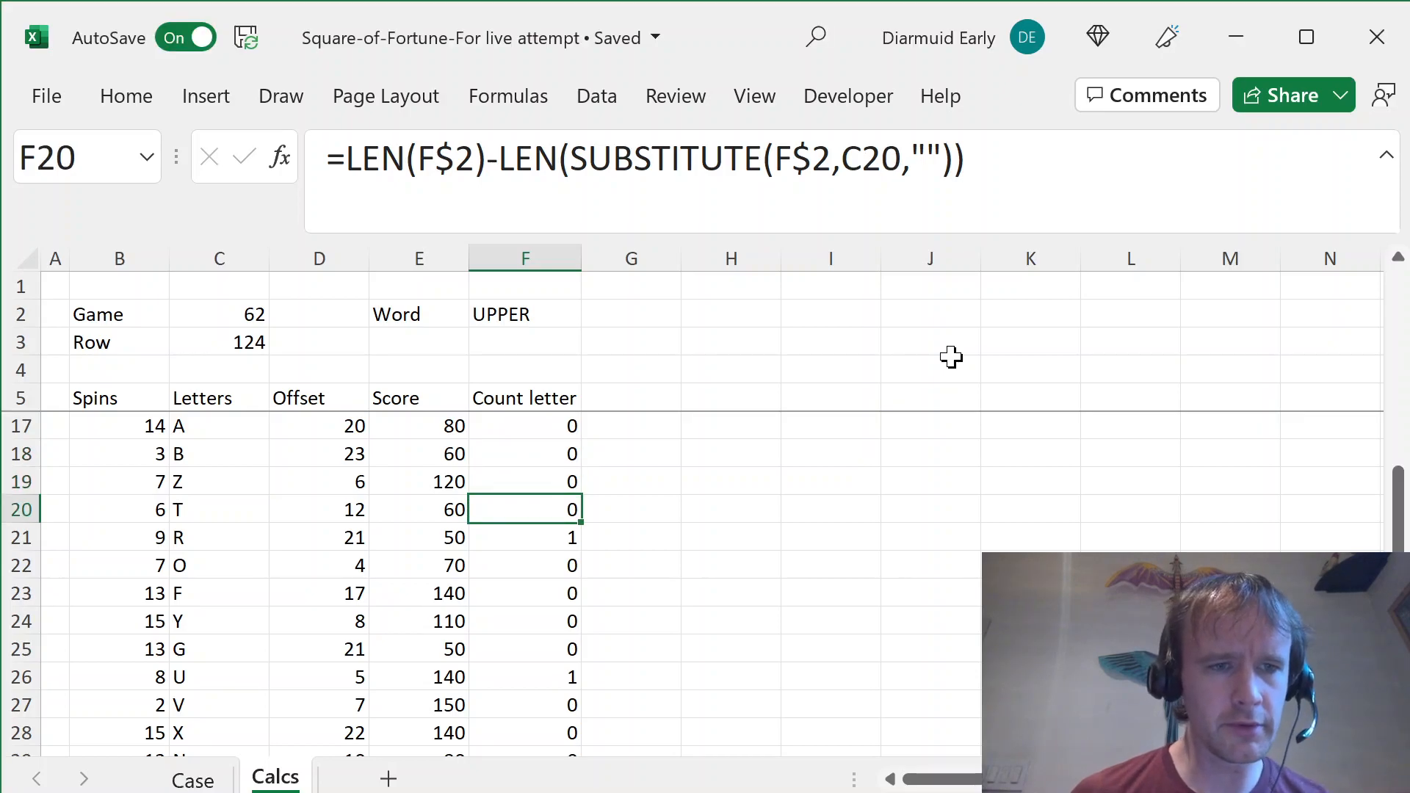
- Check the Count letter values from F6 down to the row of the letter P
key("ctrl+Up")
key("ctrl+Up")
key("Down")
key("Down")
key("Down")
key("Down")
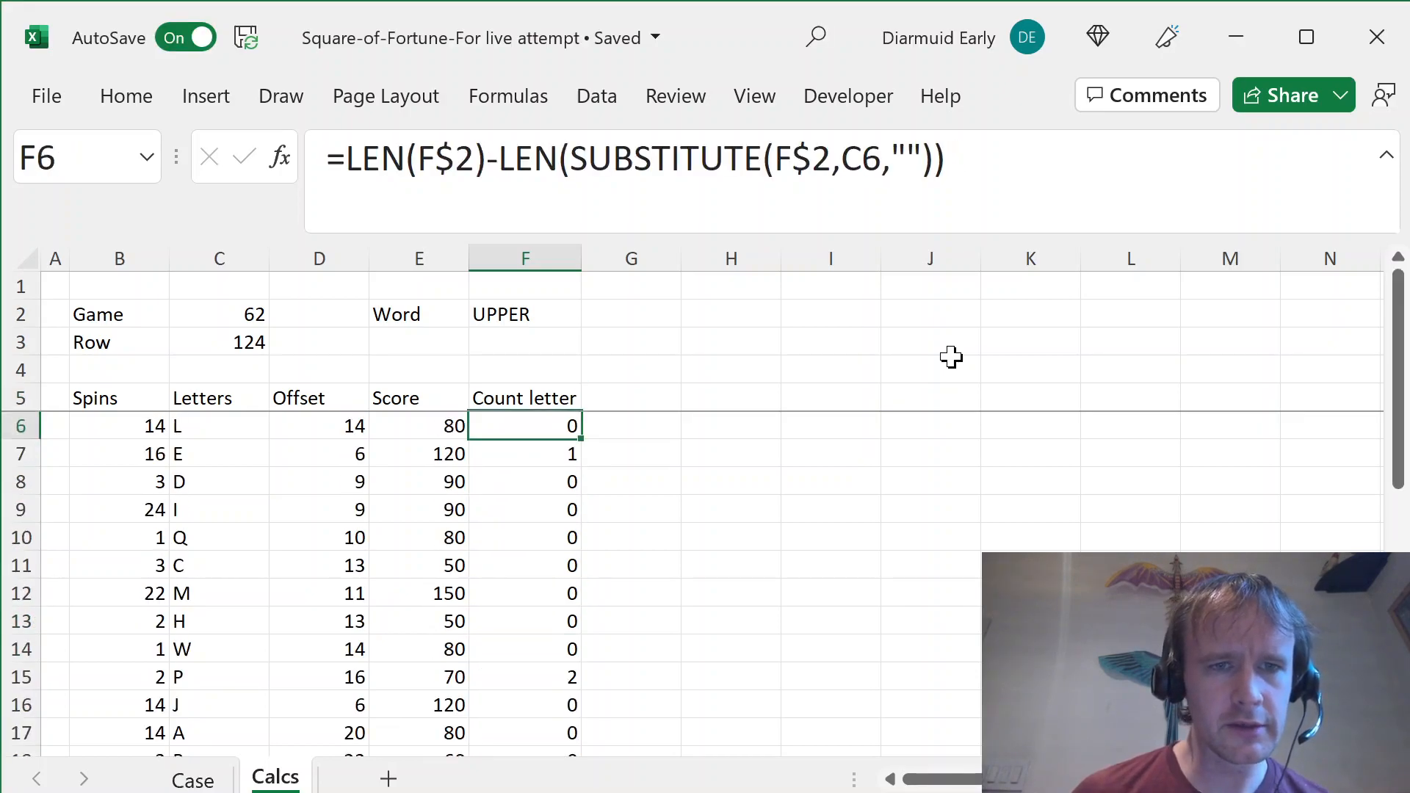
key("Down")
key("Down")
key("Down")
key("Down")
key("Down")
key("Down")
key("shift+space")
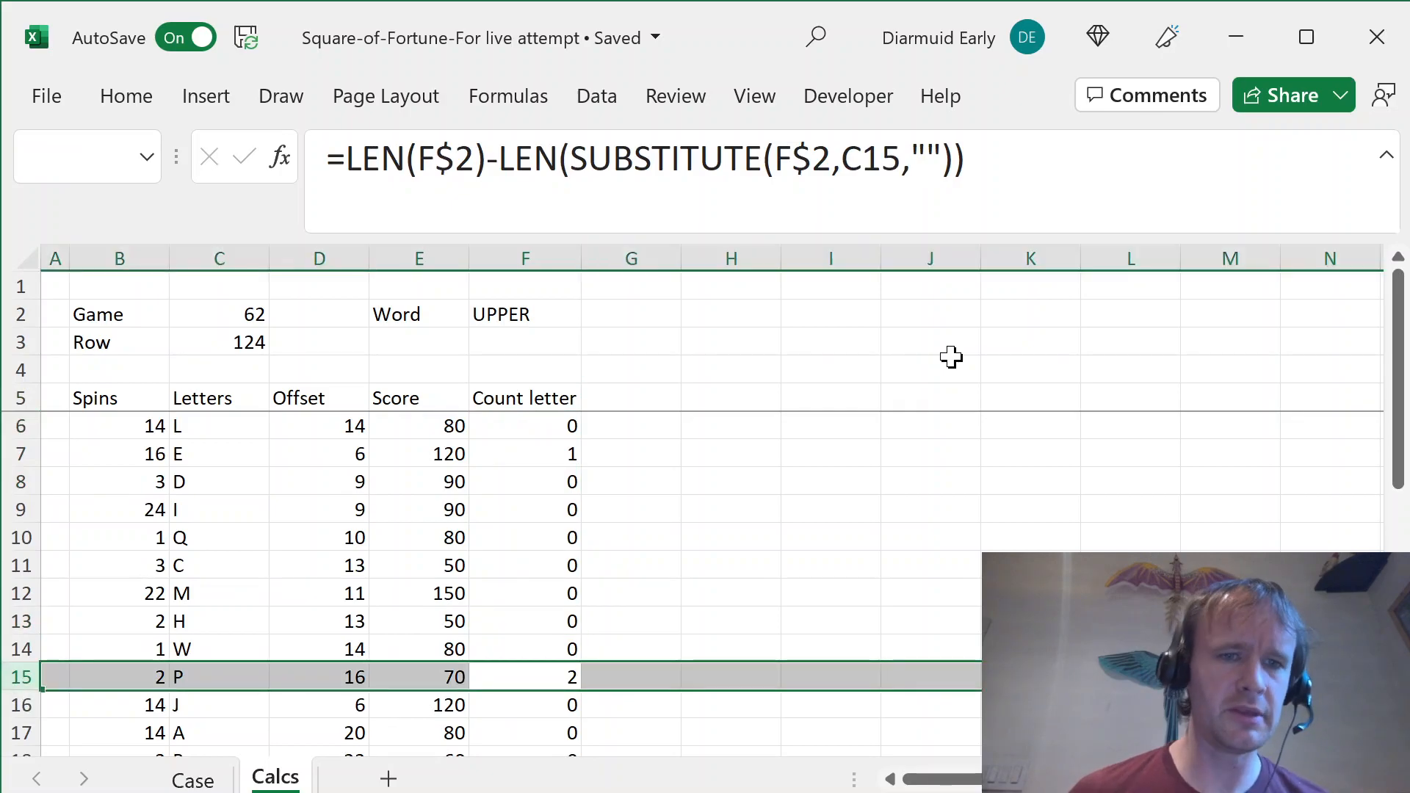
- Head column G with Score in G5 and enter the formula =E6*F6 in G6
key("ctrl+Up")
key("Right")
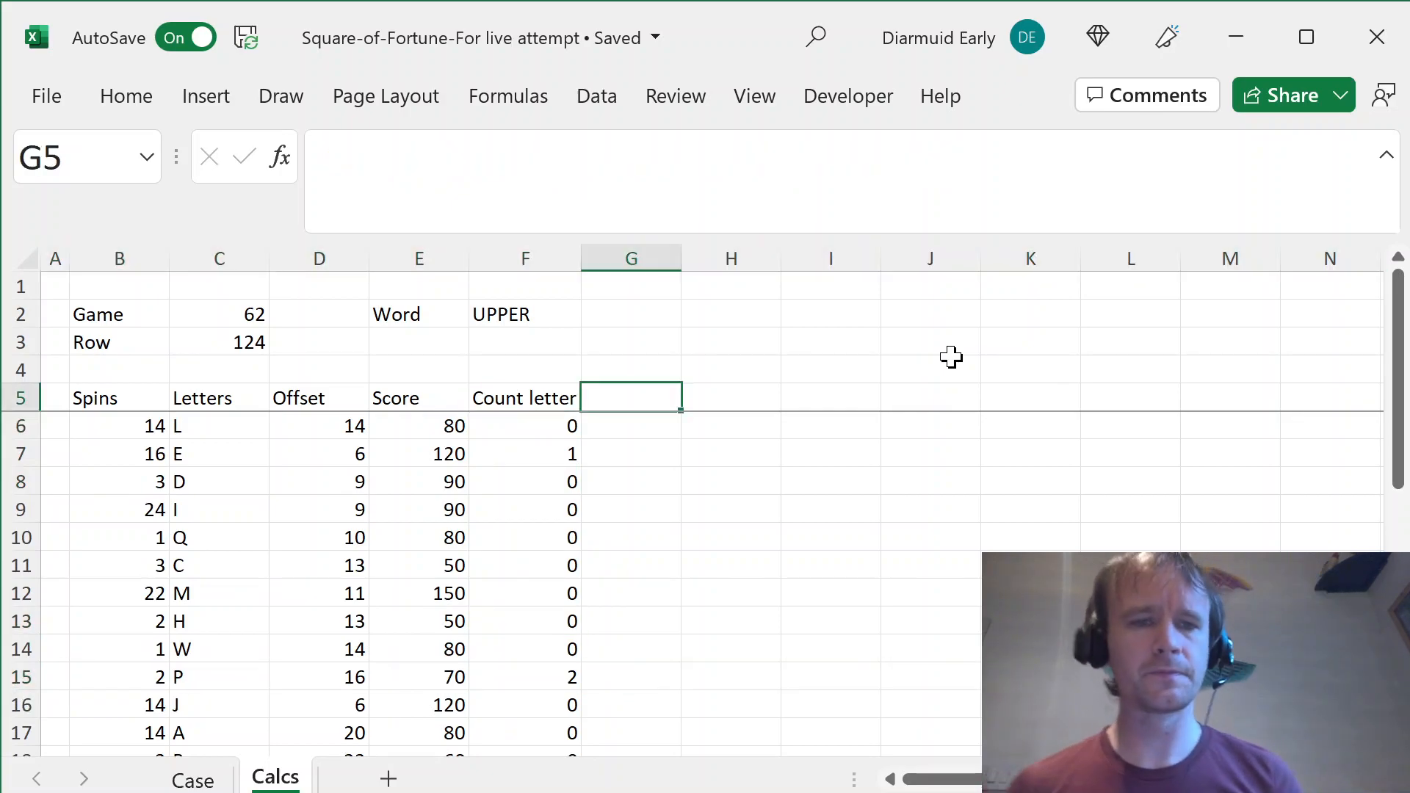
type("Score")
key("Return")
type("=")
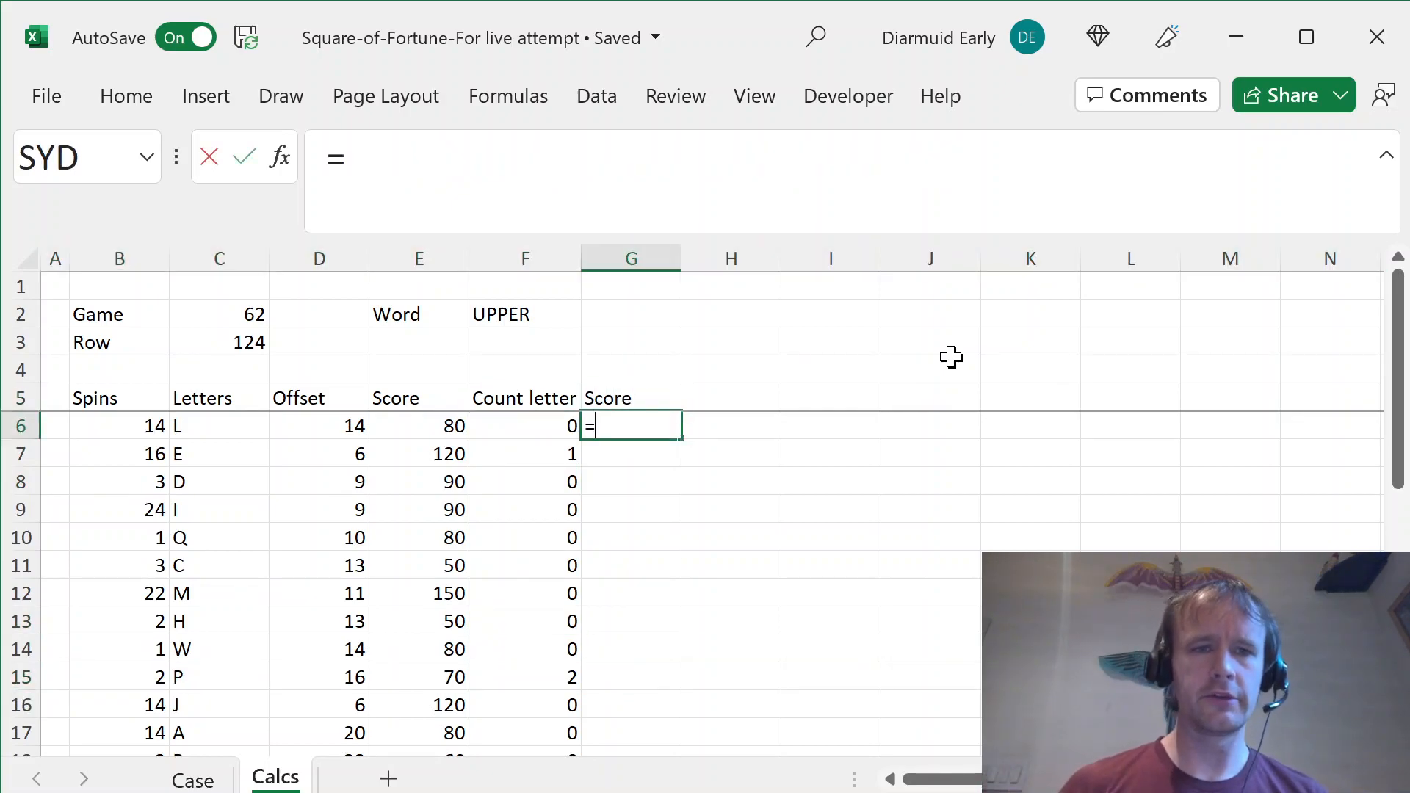
key("Left")
key("Left")
type("*")
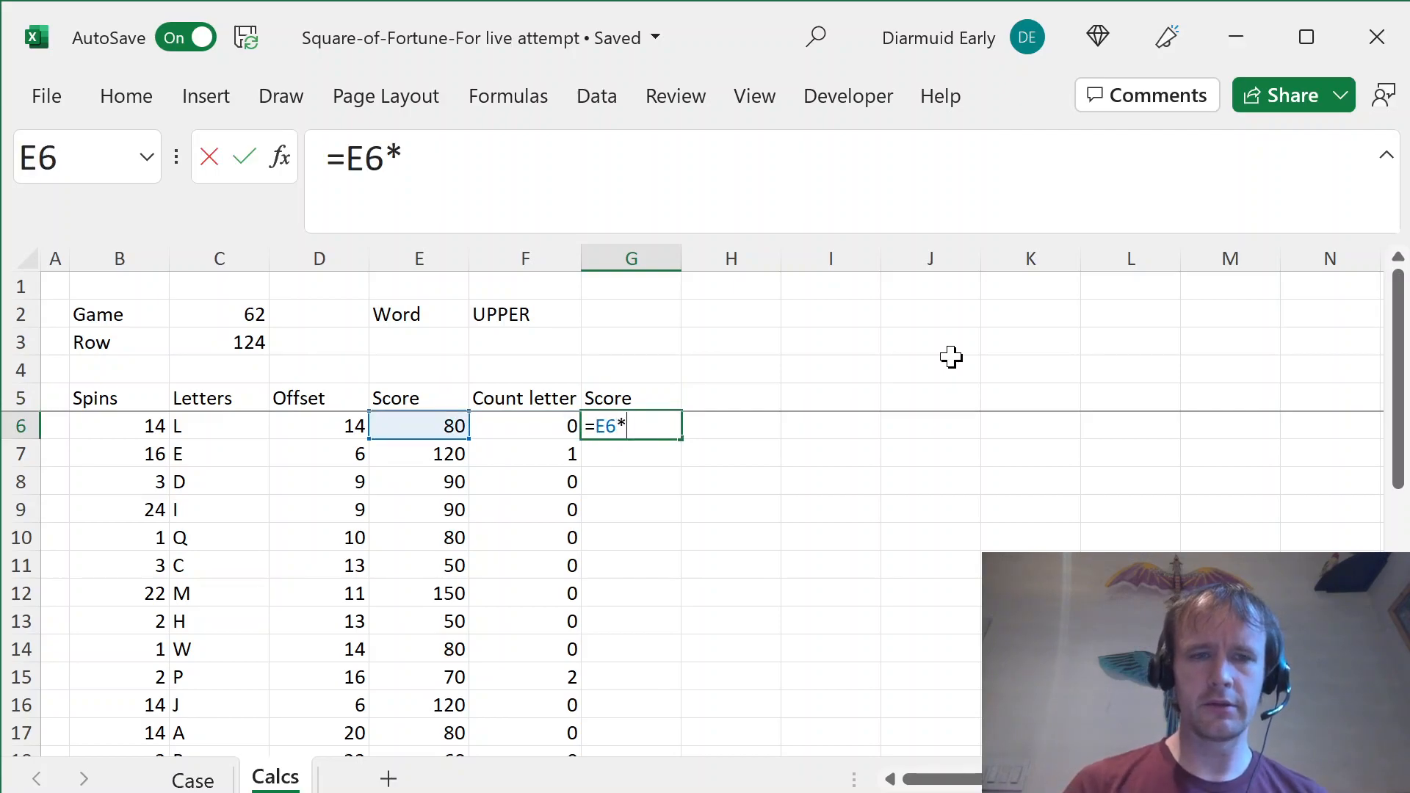
key("Left")
key("Return")
- Fill the formula in G6 down to the last spin row
key("Left")
key("ctrl+Down")
key("Right")
key("ctrl+shift+Up")
key("ctrl+d")
key("ctrl+Up")
- Add the heading Player in H5
key("Right")
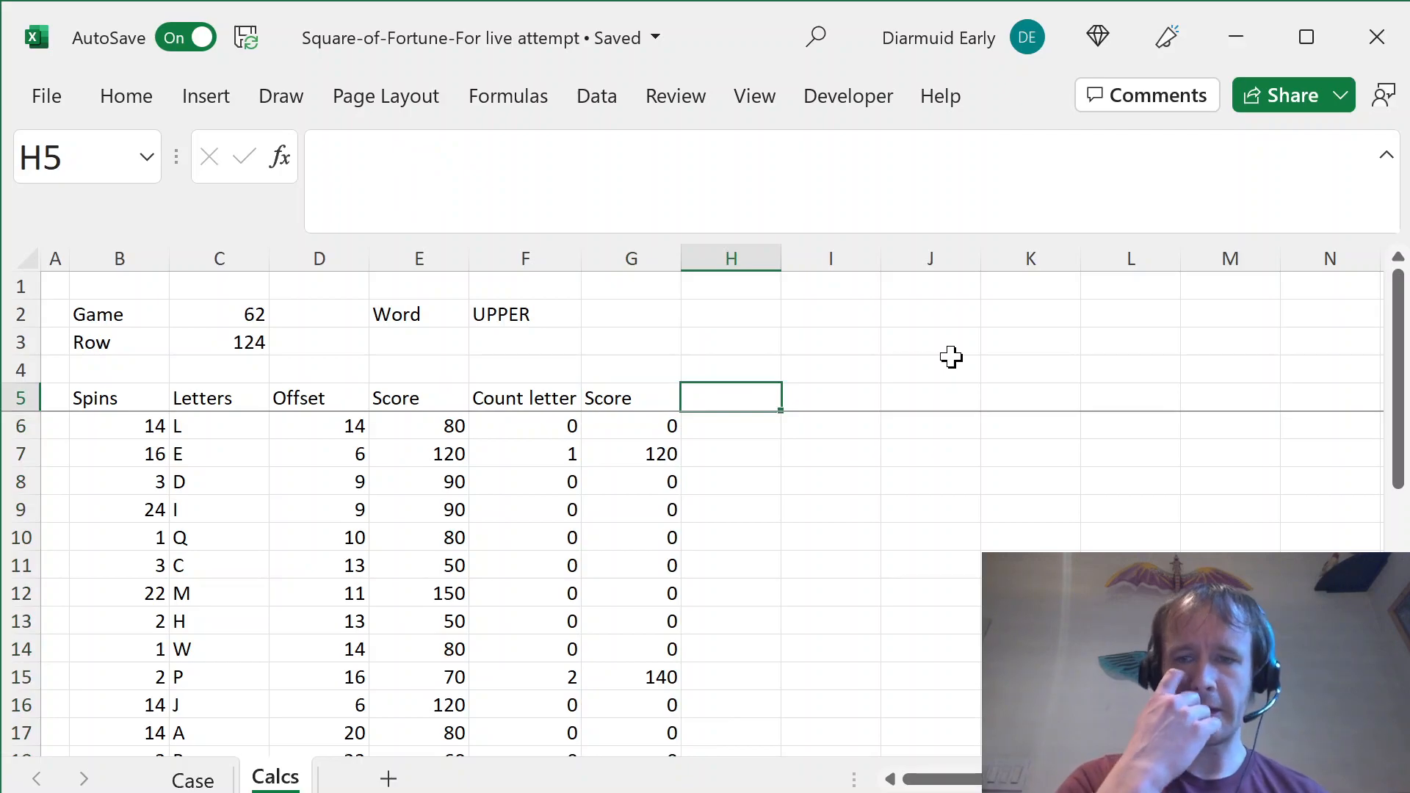
type("Player")
key("Return")
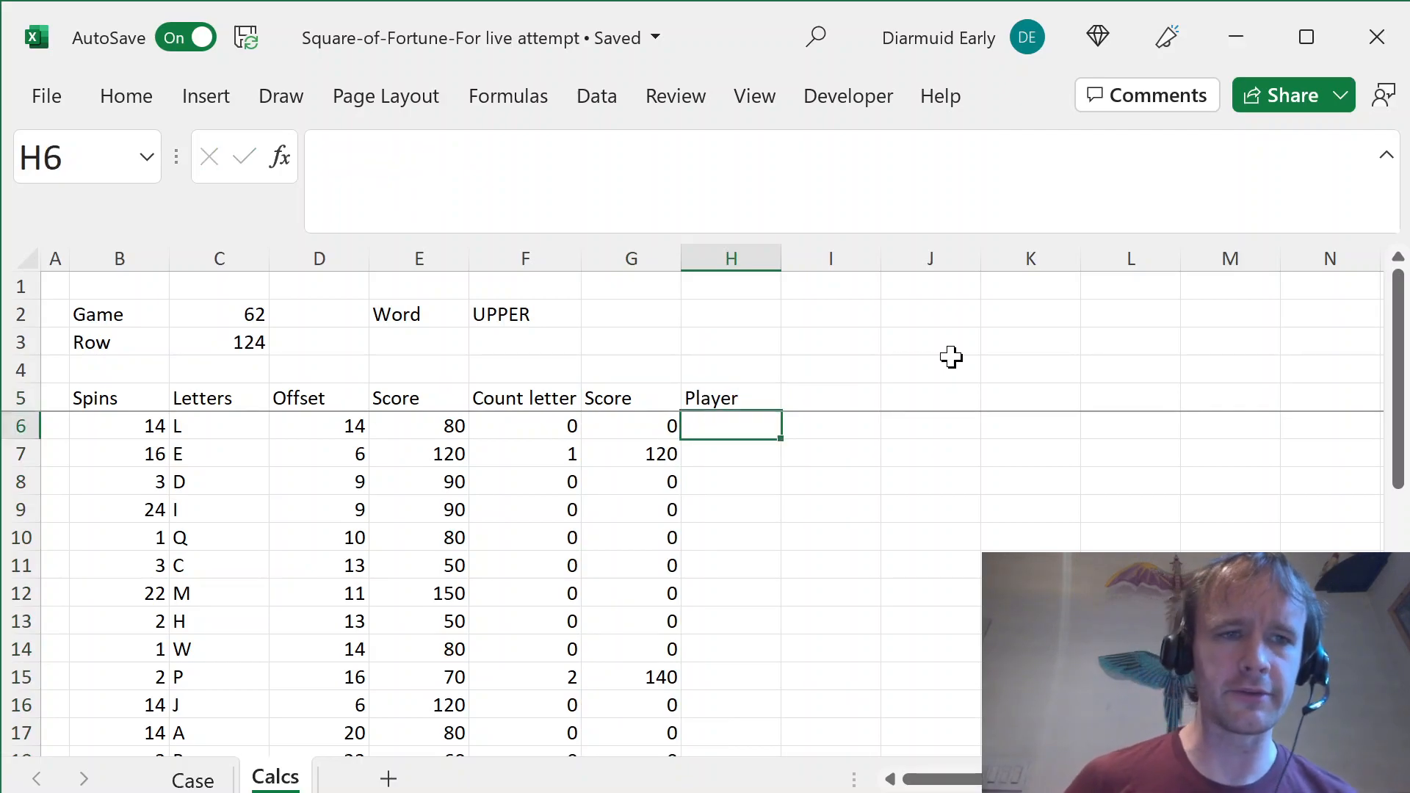
- Read the additional Level 5 rules on the Case sheet about extra turns and the winner's points
key("ctrl+Page_Up")
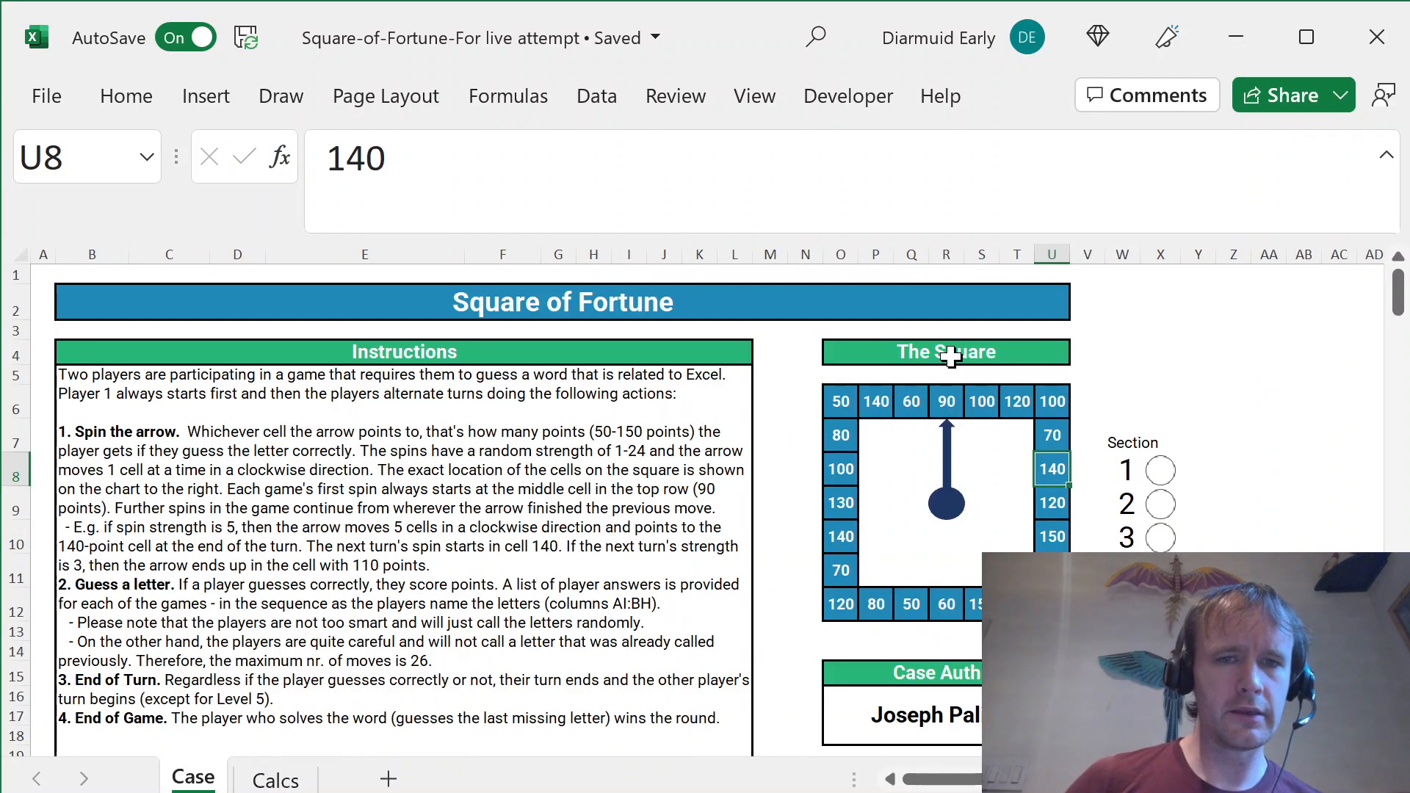
key("Page_Down")
key("Page_Down")
key("Page_Down")
key("Page_Down")
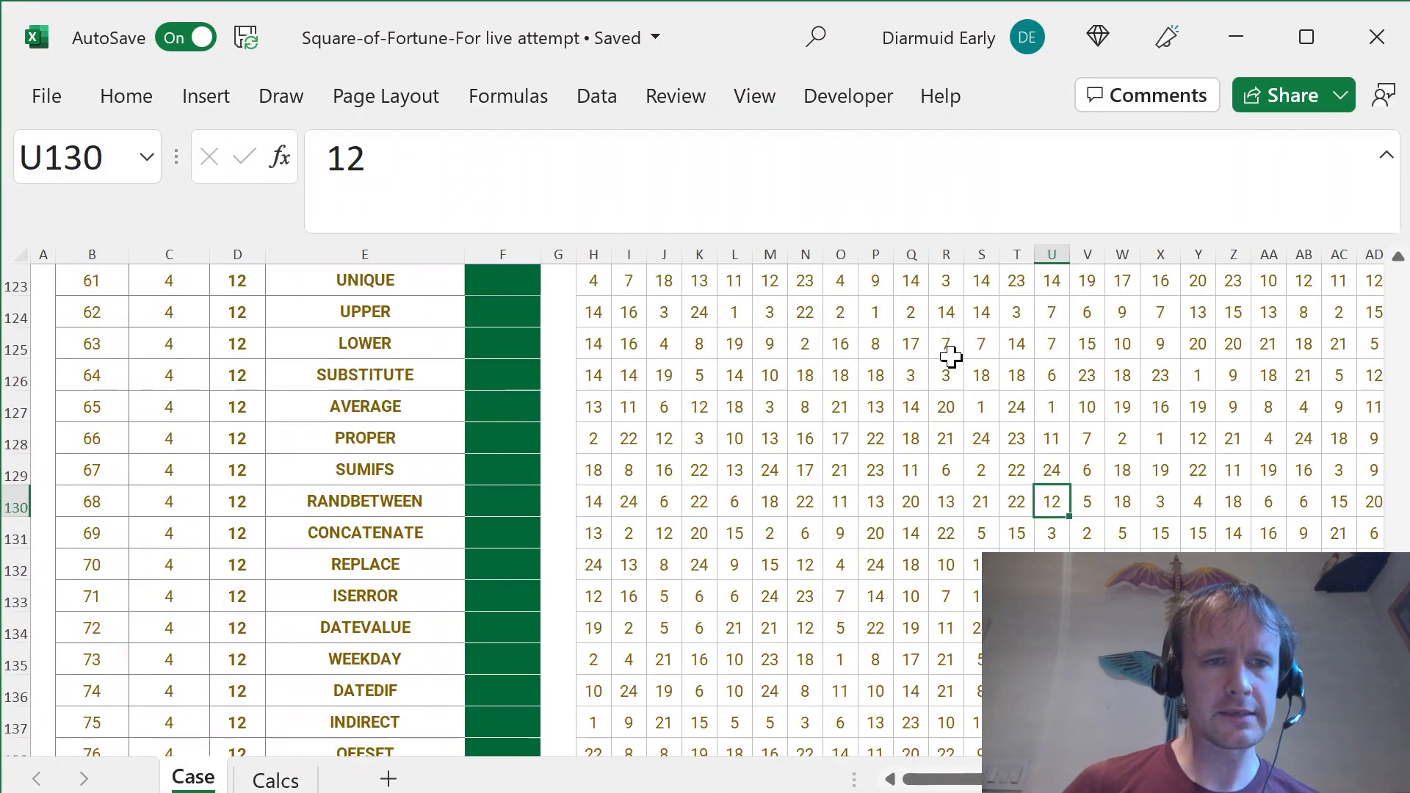
key("Page_Down")
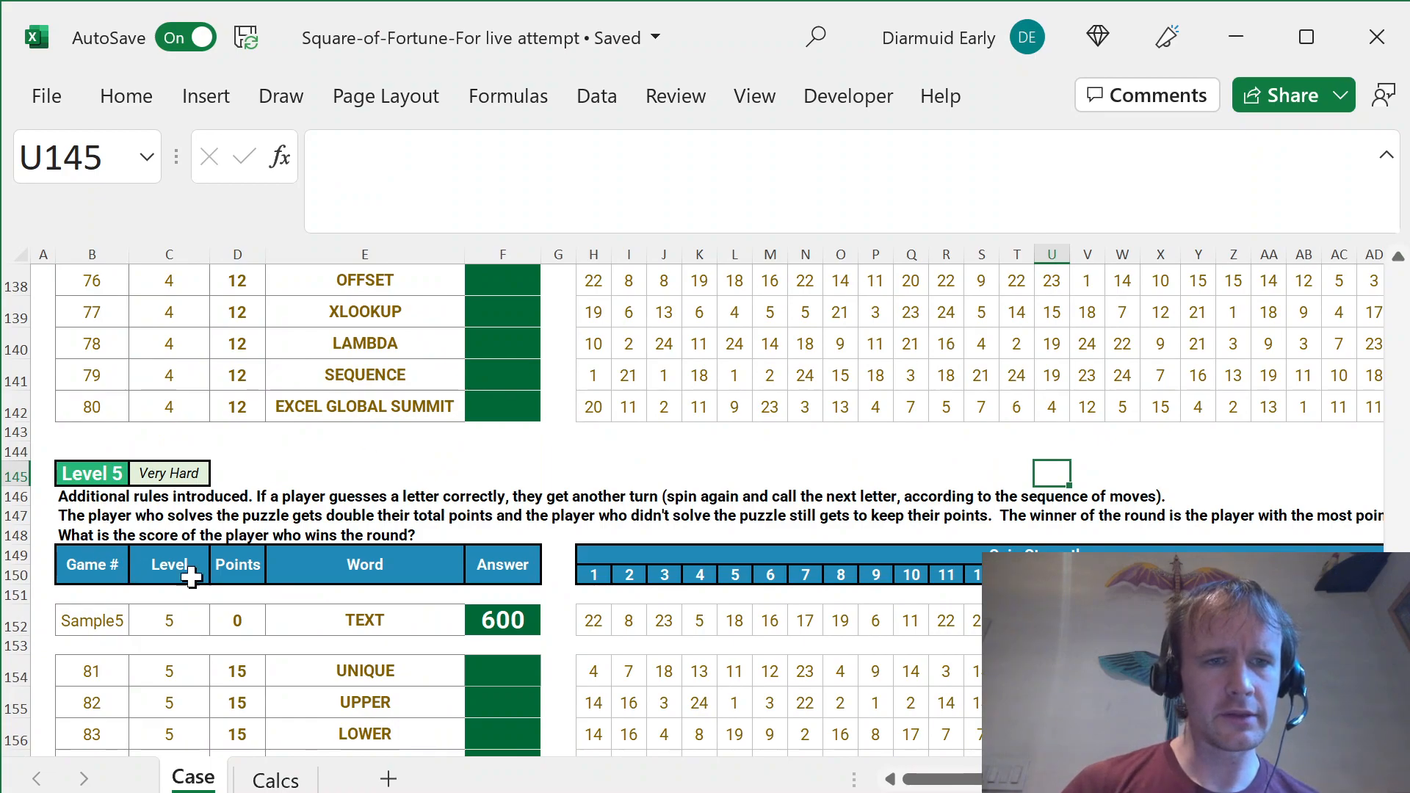
left_click(167, 514)
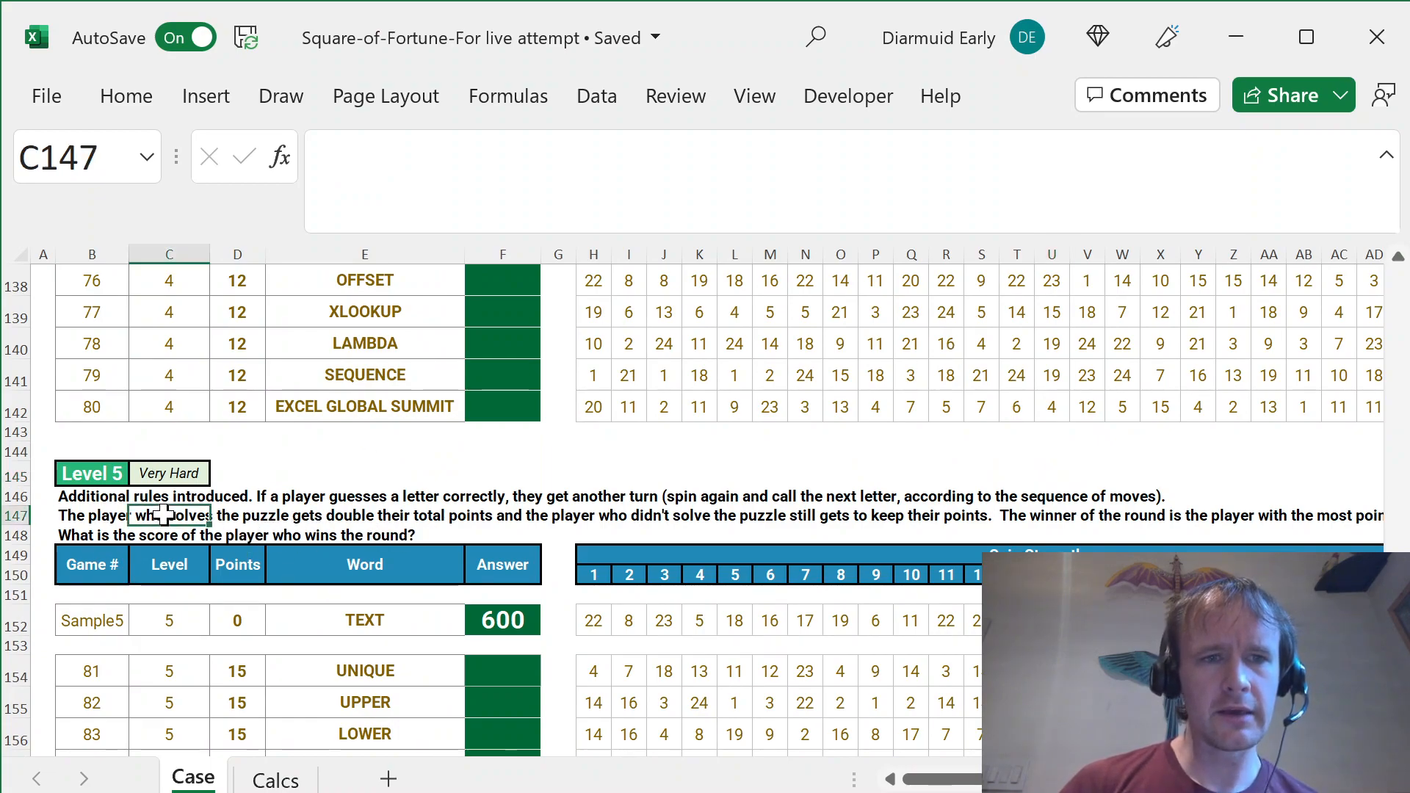
key("Left")
key("Up")
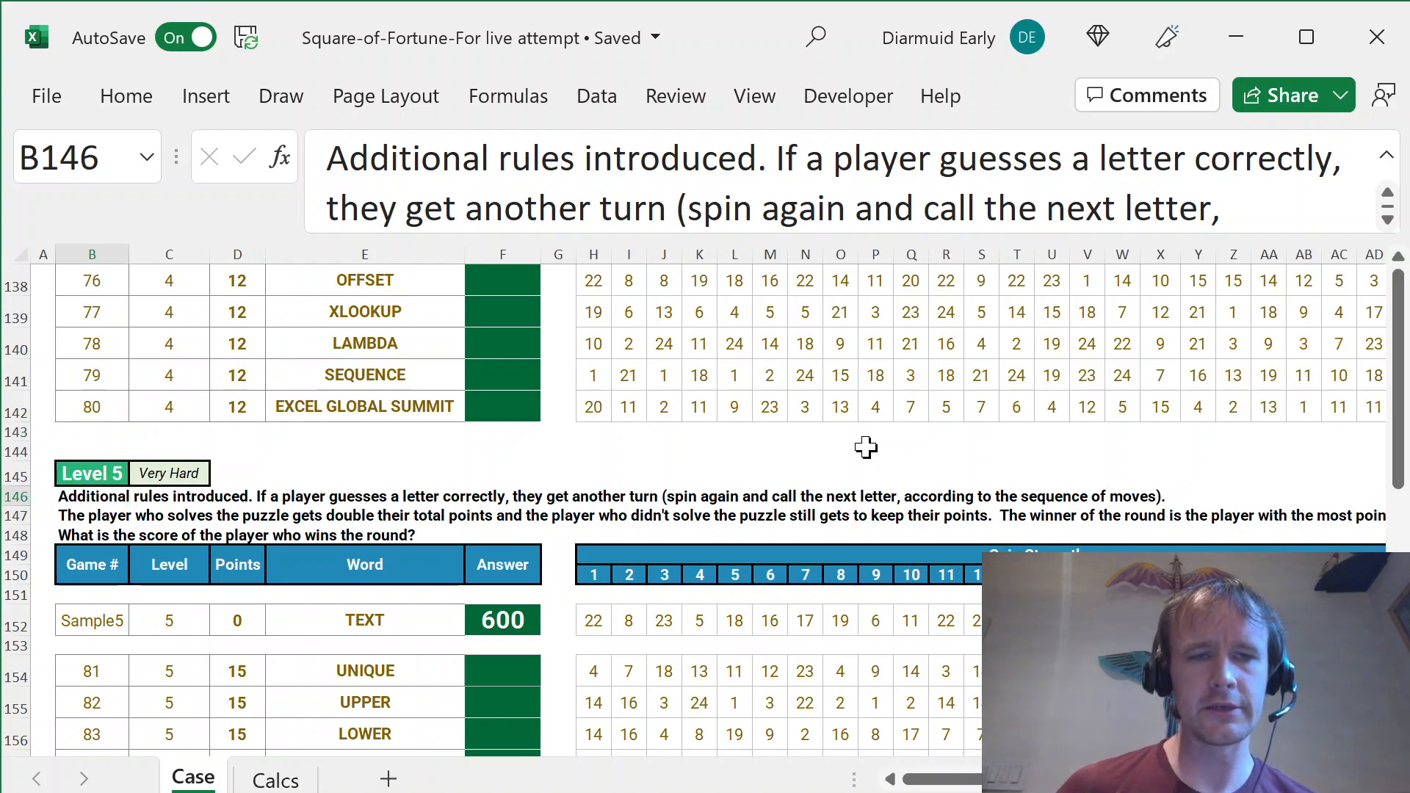
- Enter 1 as the starting player in H6 of the Calcs sheet and color it red
key("ctrl+Page_Down")
type("1")
key("Return")
key("Up")
left_click(124, 94)
left_click(395, 218)
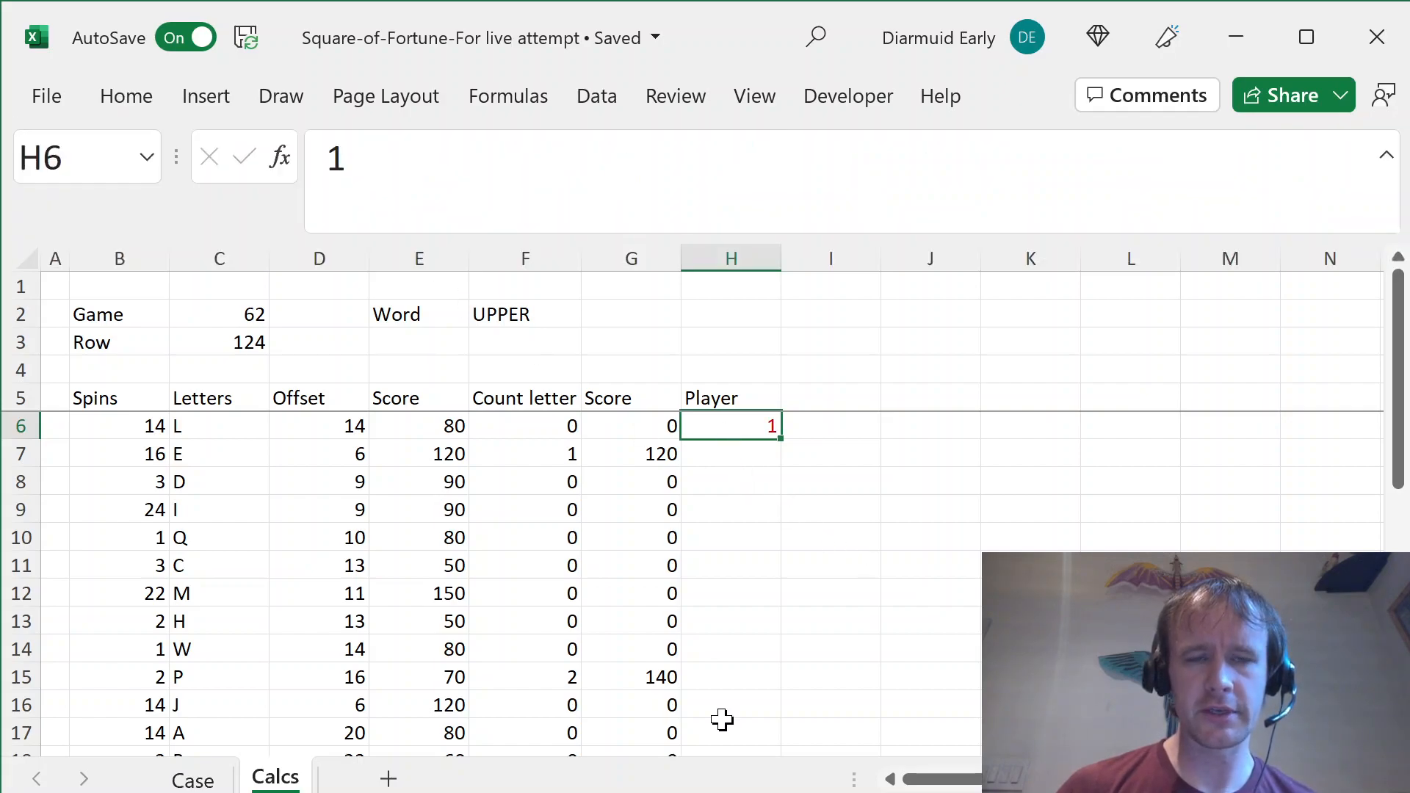
left_click(748, 446)
left_click(749, 431)
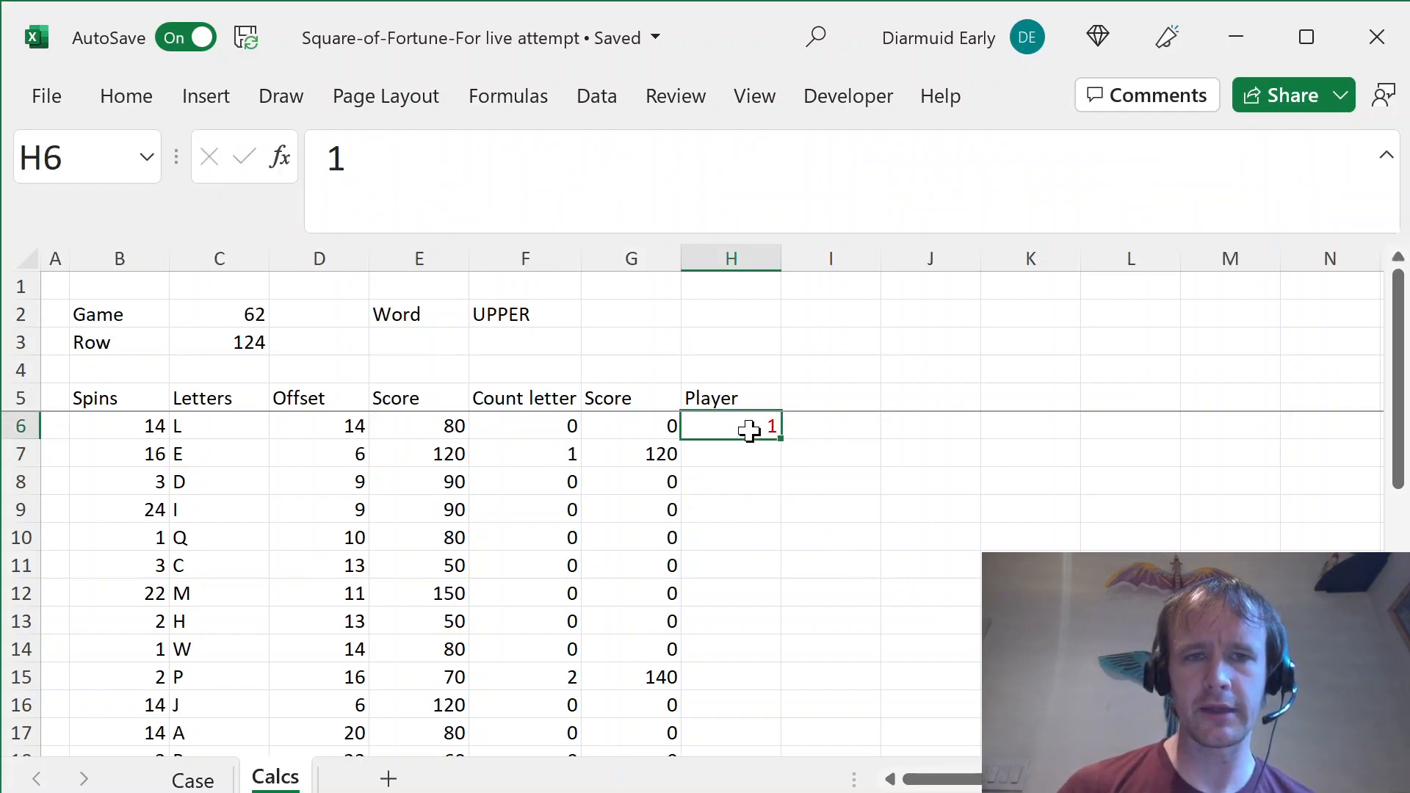
key("Down")
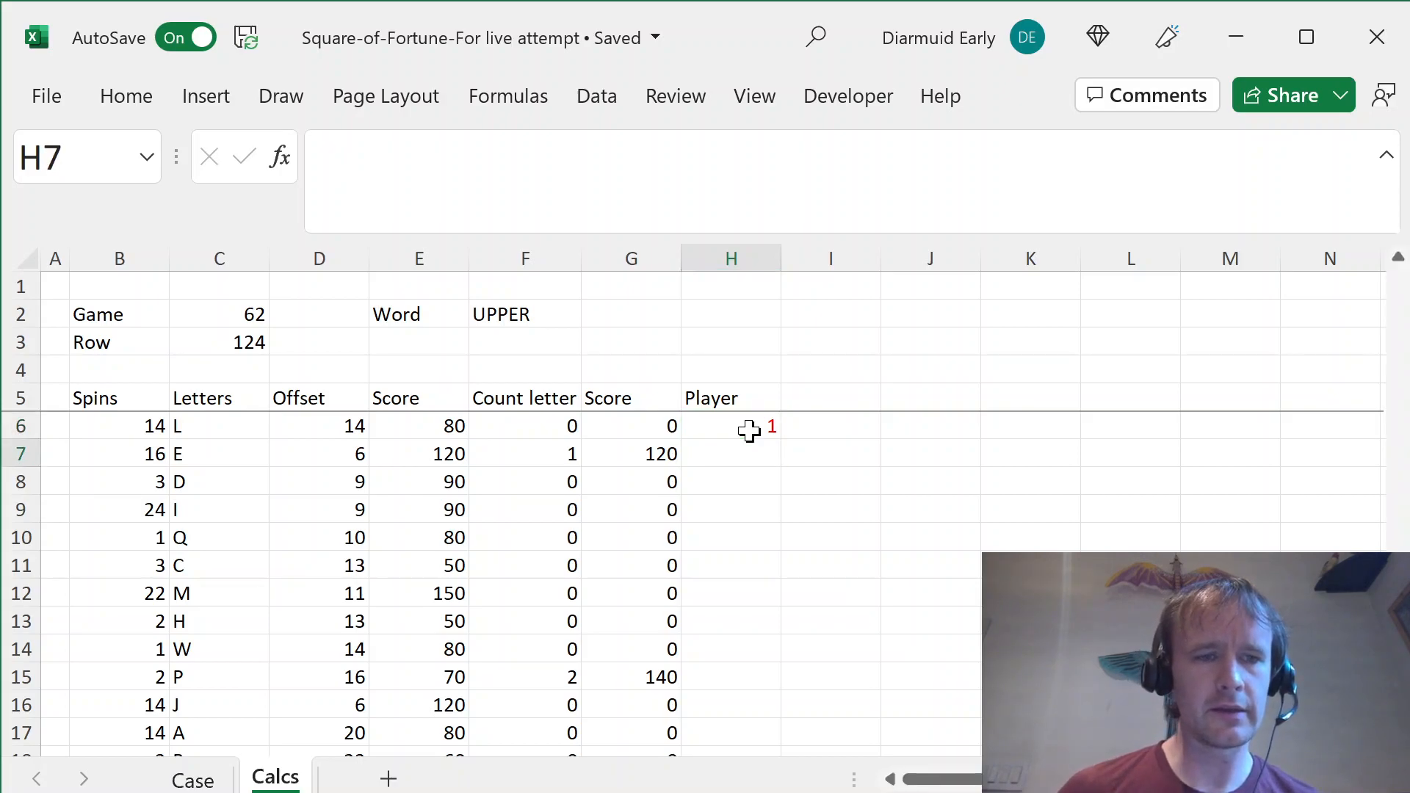
- Look up the row of the Sample5 game on the Case sheet and label Calcs E3 as Keep turn?
key("ctrl+Page_Up")
left_click(105, 628)
key("shift+space")
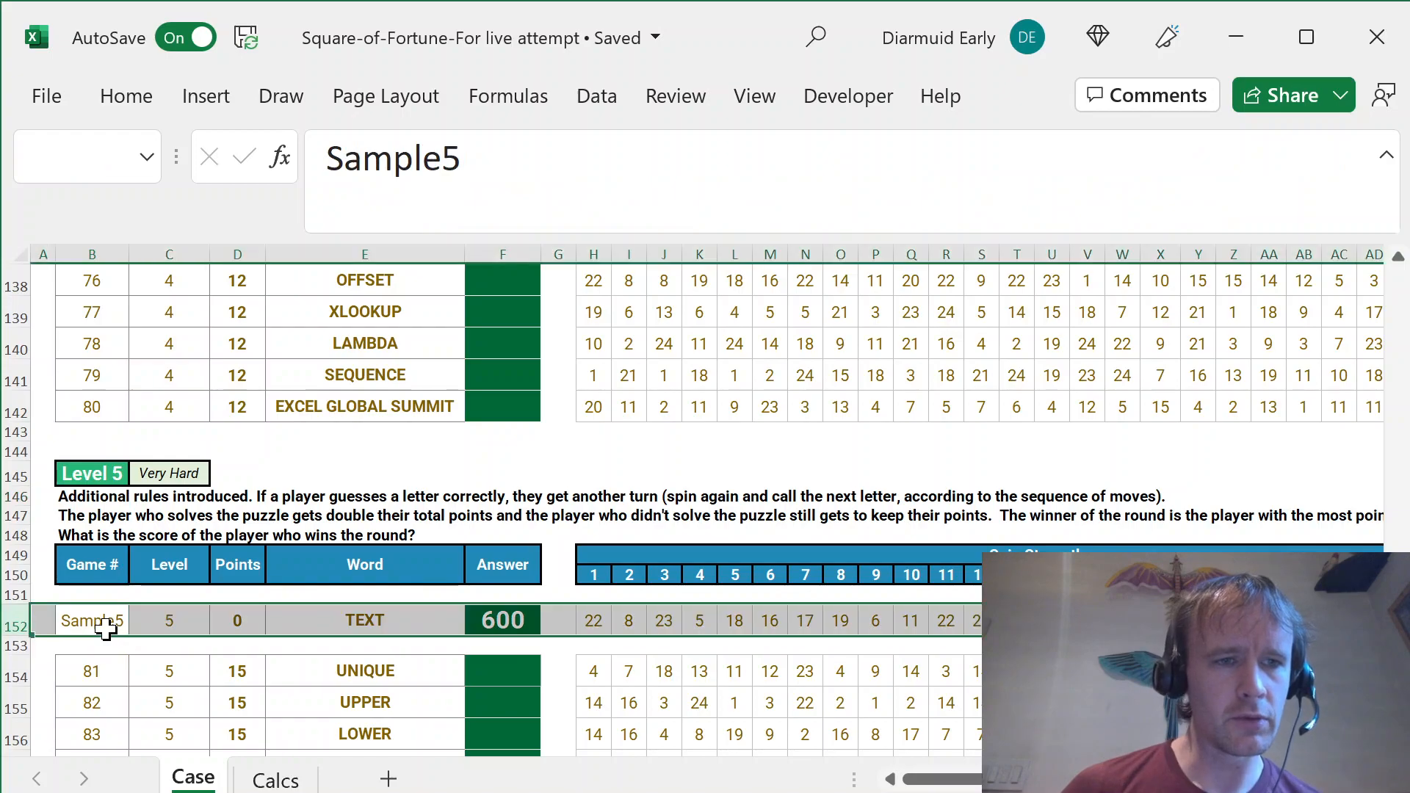
key("ctrl+Page_Down")
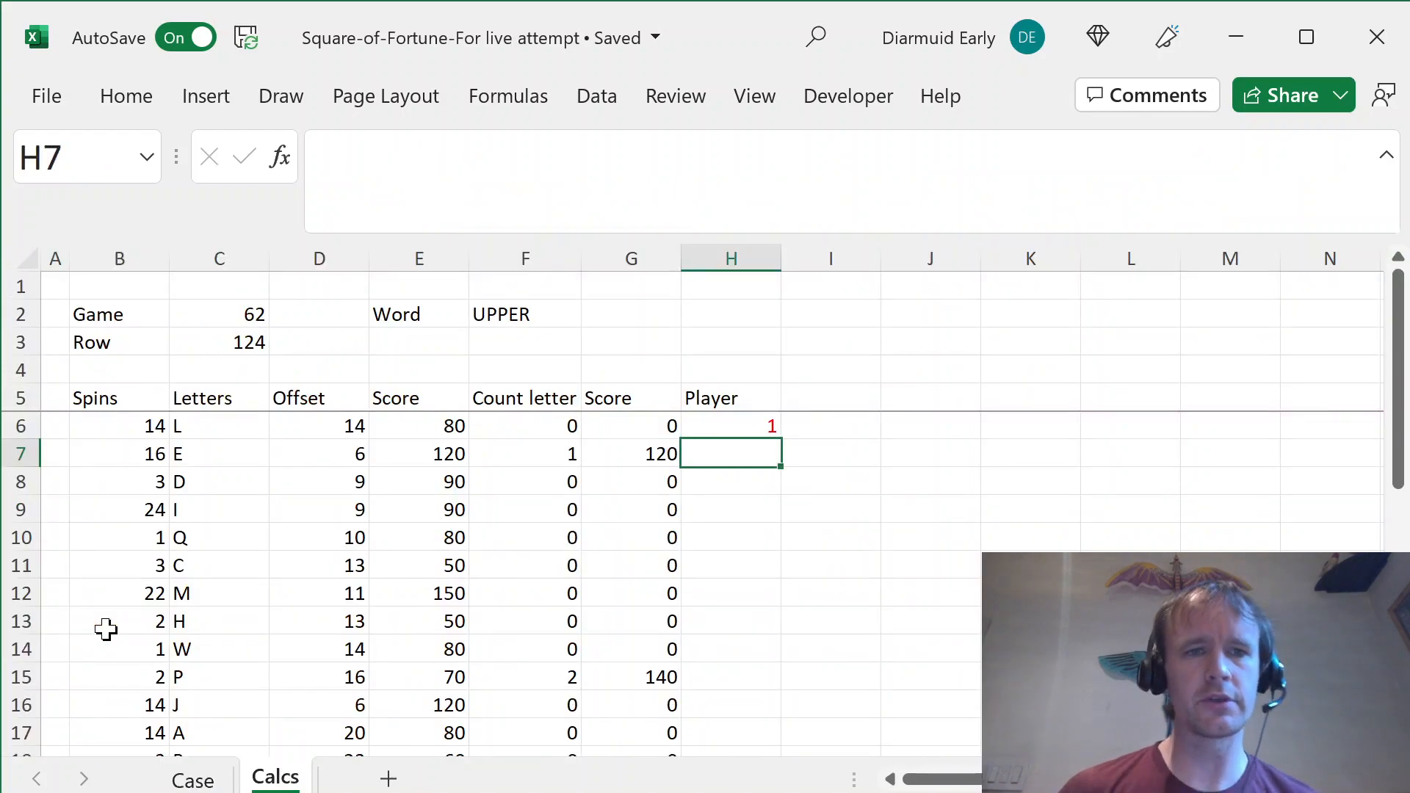
left_click(393, 339)
type("Keep turn?")
key("Tab")
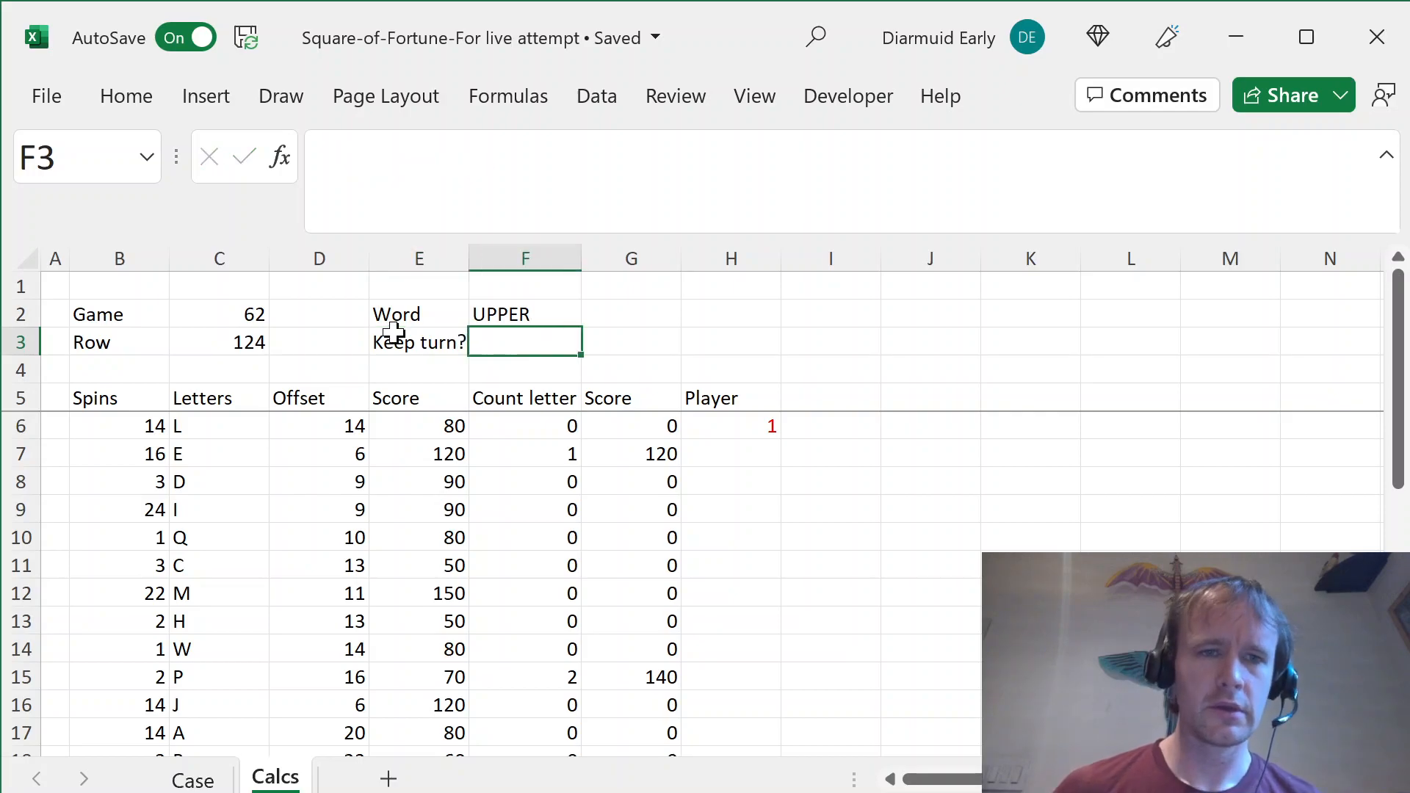
- Enter the formula =C3>=152 in F3 and check its row number against the Sample5 row on the Case sheet
type("=")
key("Left")
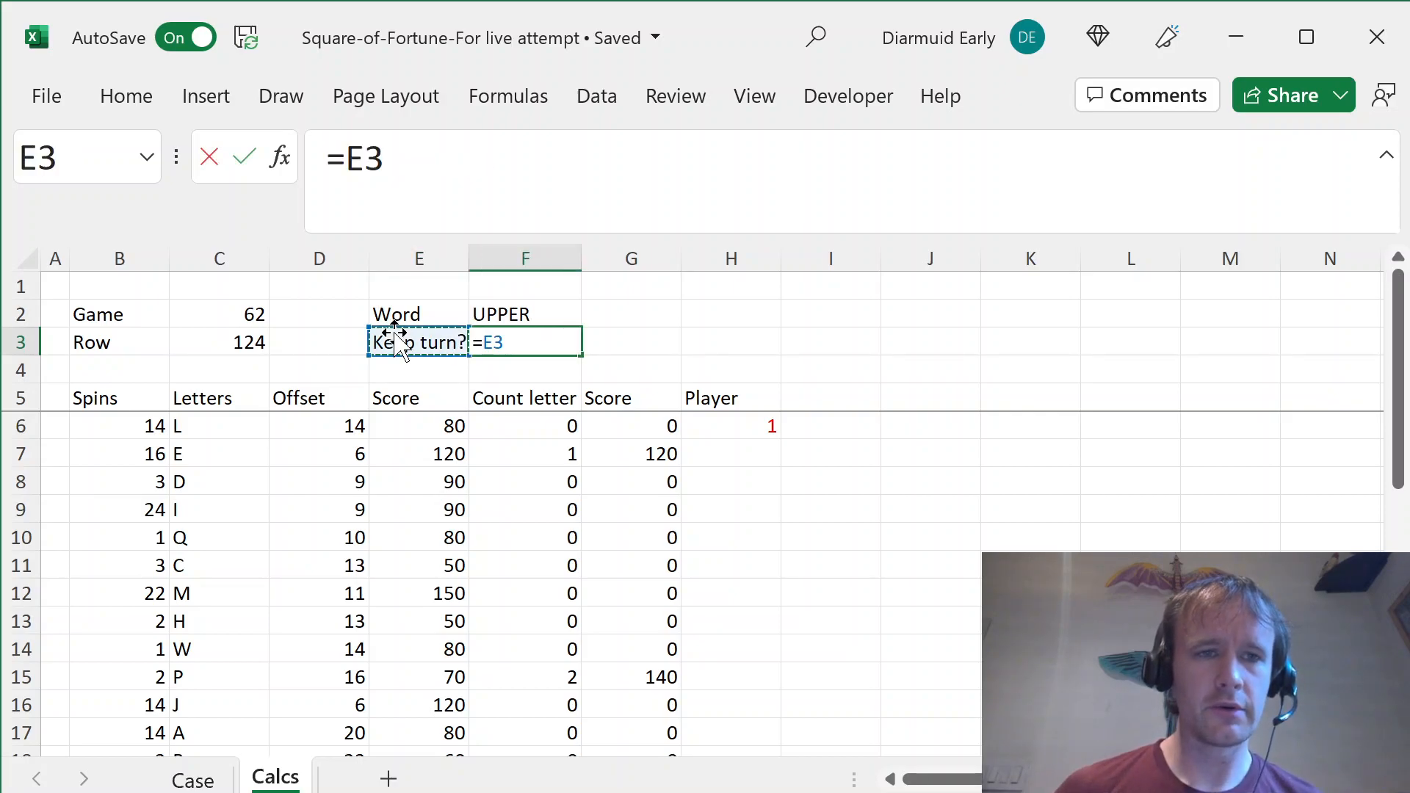
key("Left")
key("Left")
type(">=1")
key("Return")
key("ctrl+Page_Up")
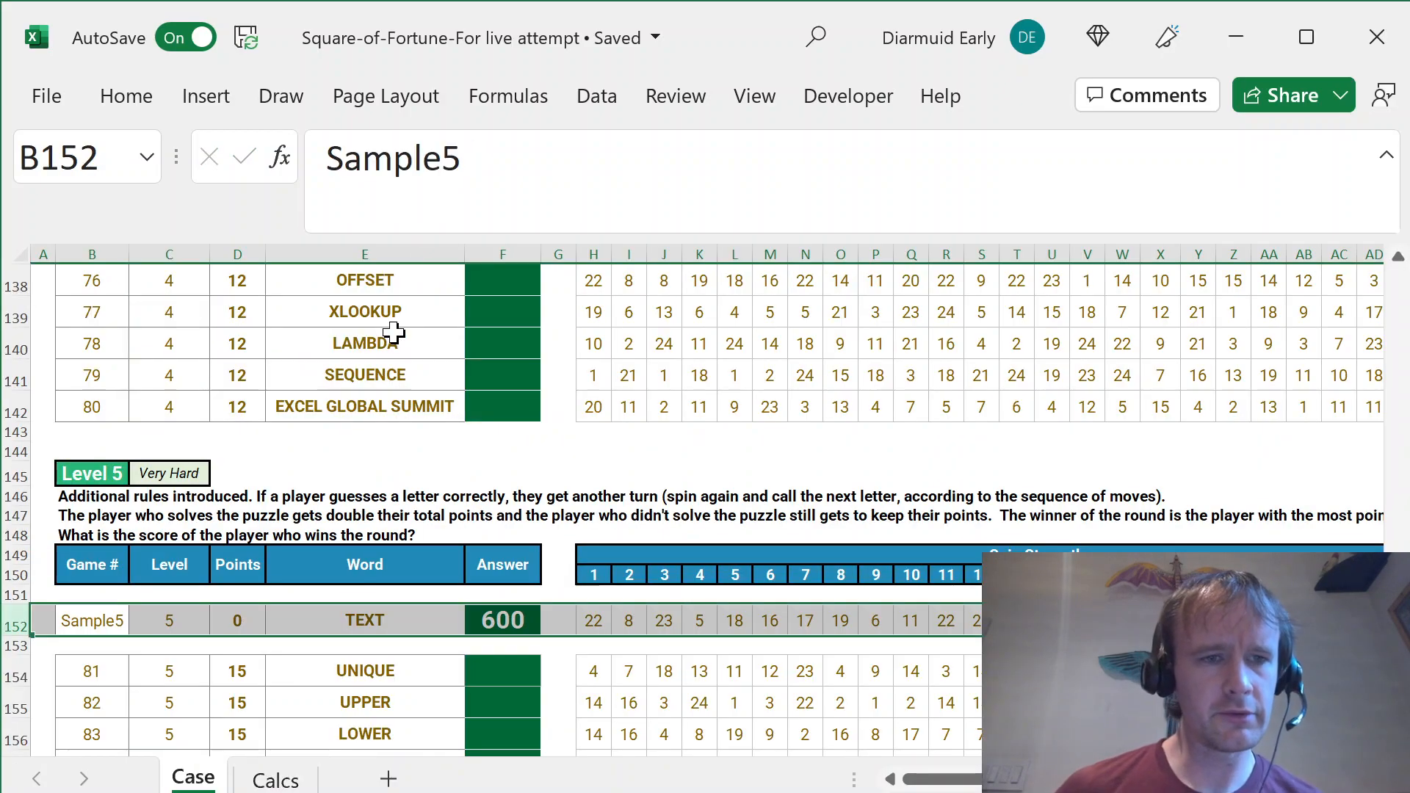
key("ctrl+Page_Down")
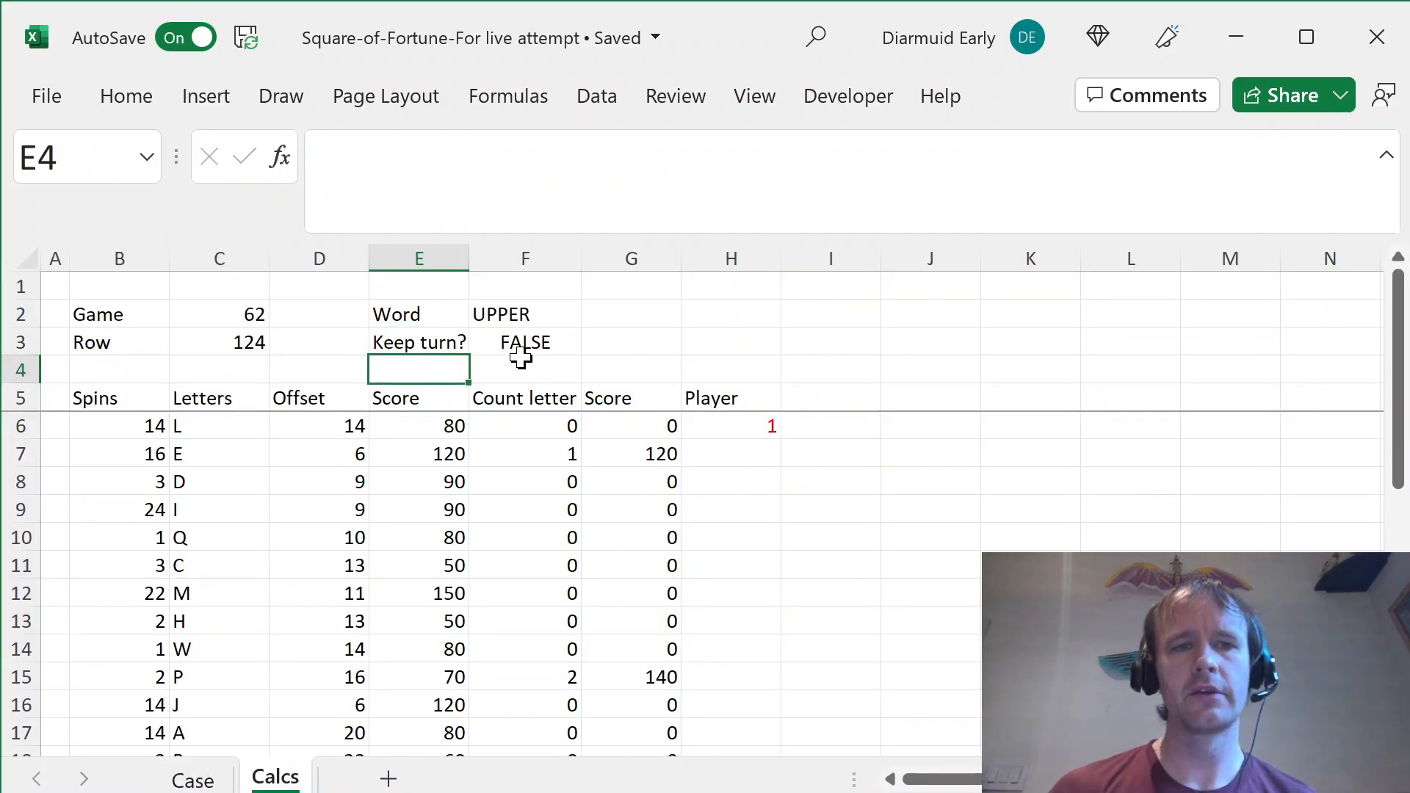
left_click(526, 342)
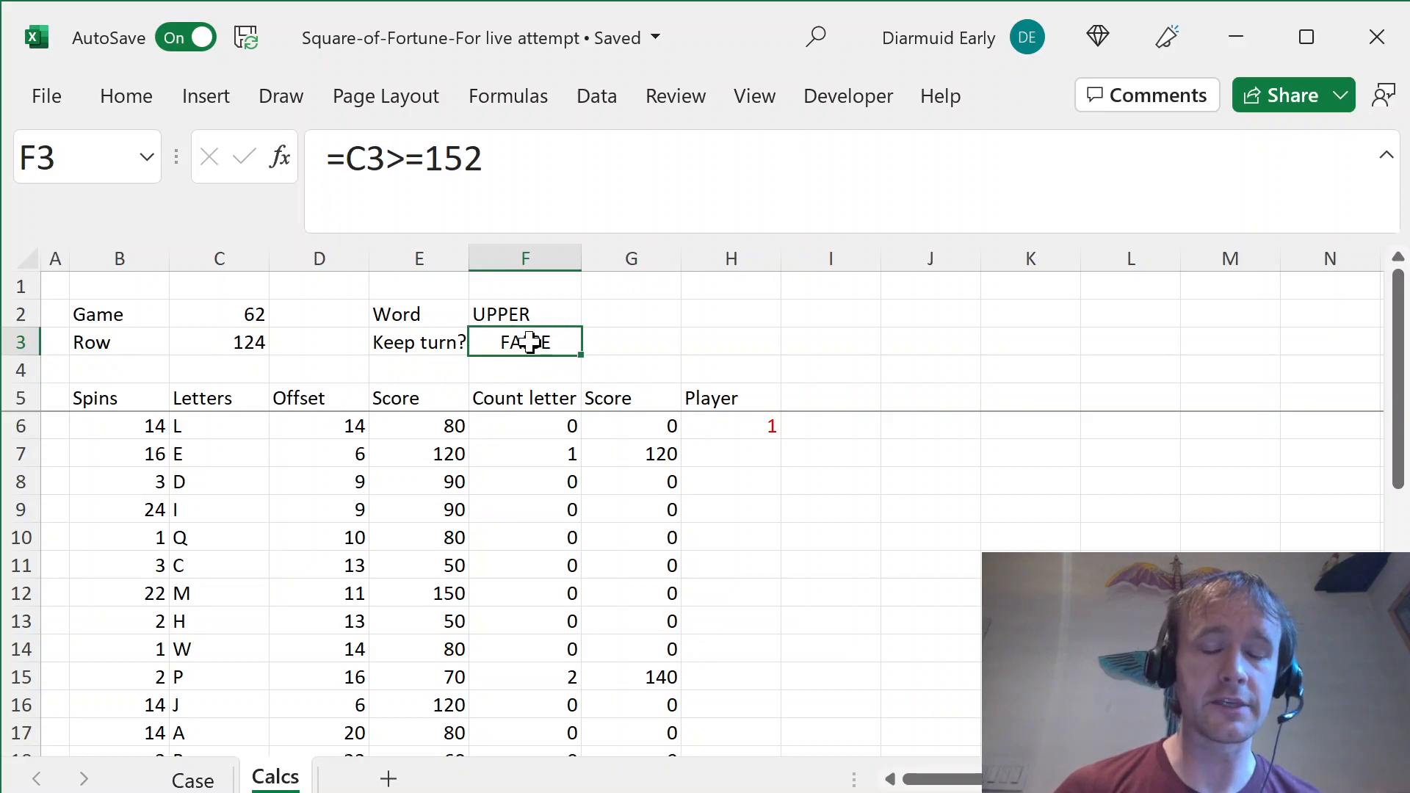
- Enter the Player formula =IF(AND(G7>0,$F$3),H6,1-H6) in H7
left_click(738, 454)
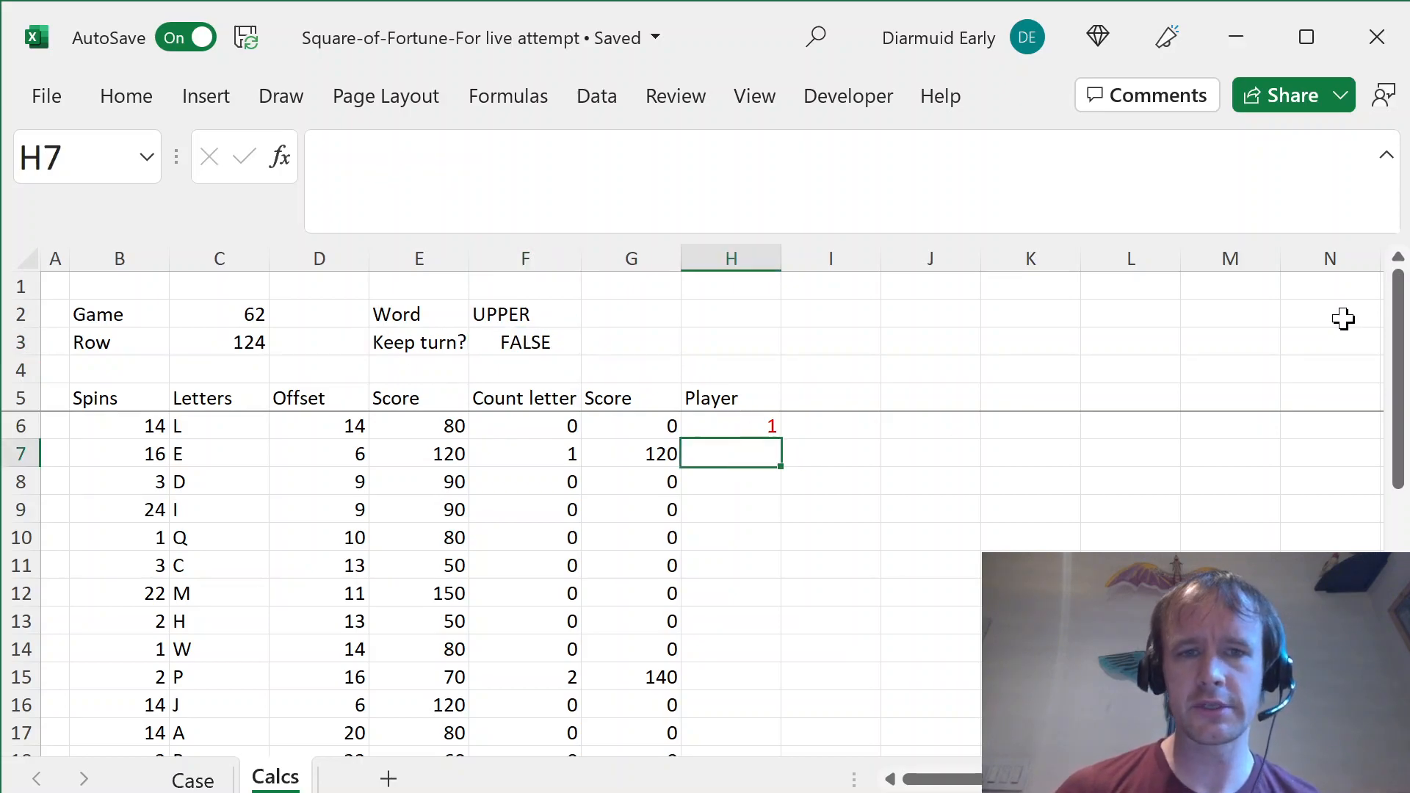
type("=if")
key("Tab")
type("and")
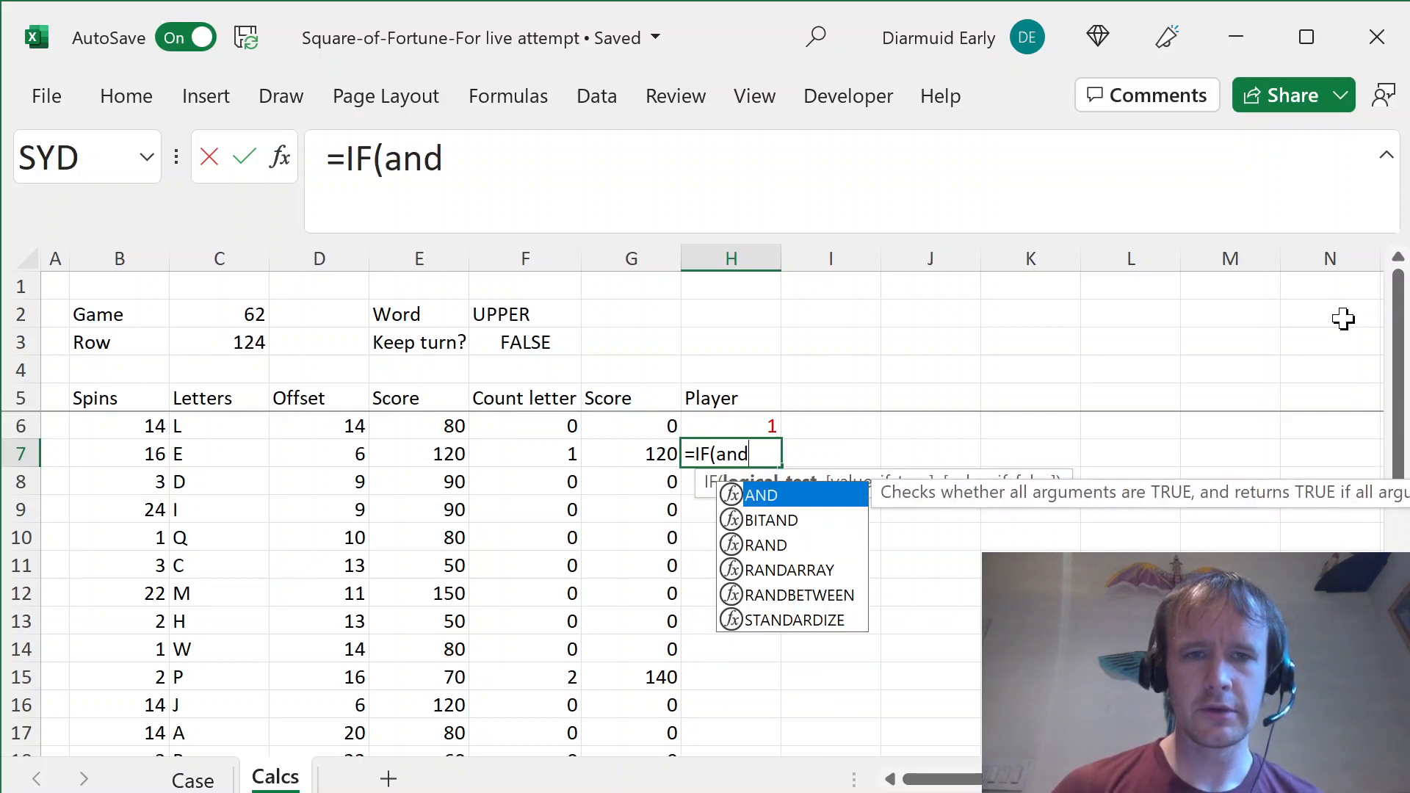
key("Tab")
key("Left")
type(">0,")
key("Up")
key("Left")
key("Up")
key("Up")
key("Up")
key("F4")
type("),")
key("Up")
type(",")
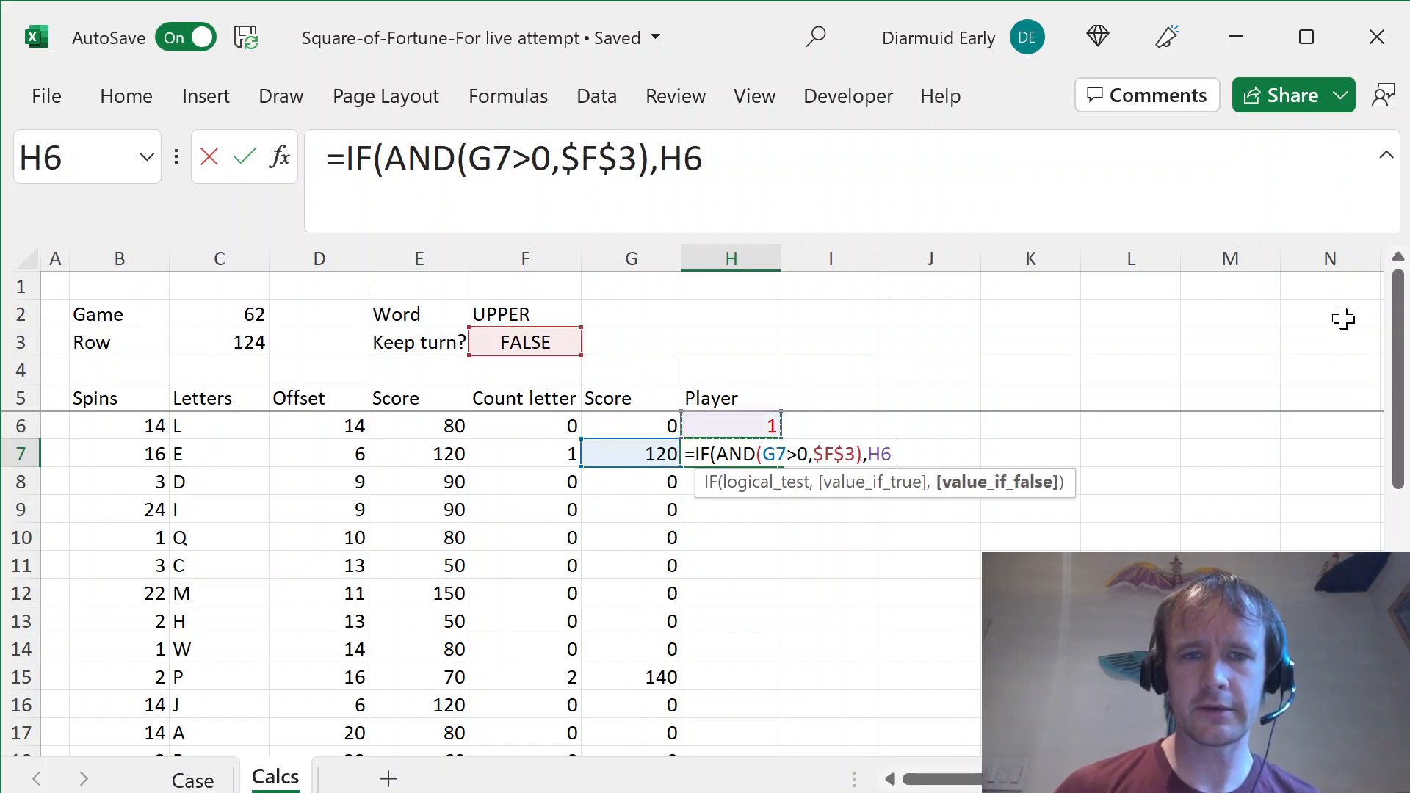
type("1-")
key("Up")
key("Return")
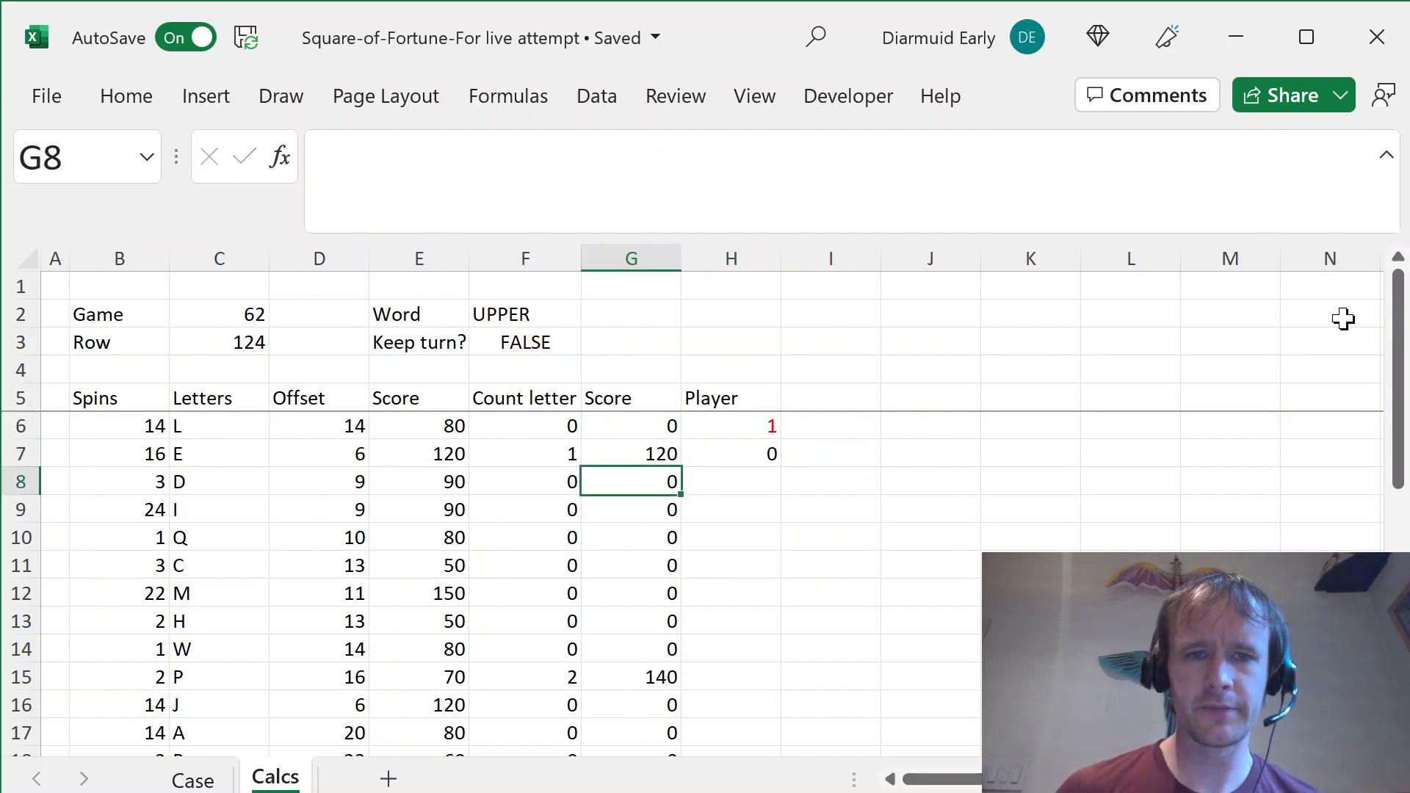
- Change the Player formula in H7 to =IF(AND(G7>0,$F$3),H6,3-H6)
key("ctrl+Down")
key("ctrl+shift+Up")
key("Up")
key("ctrl+Up")
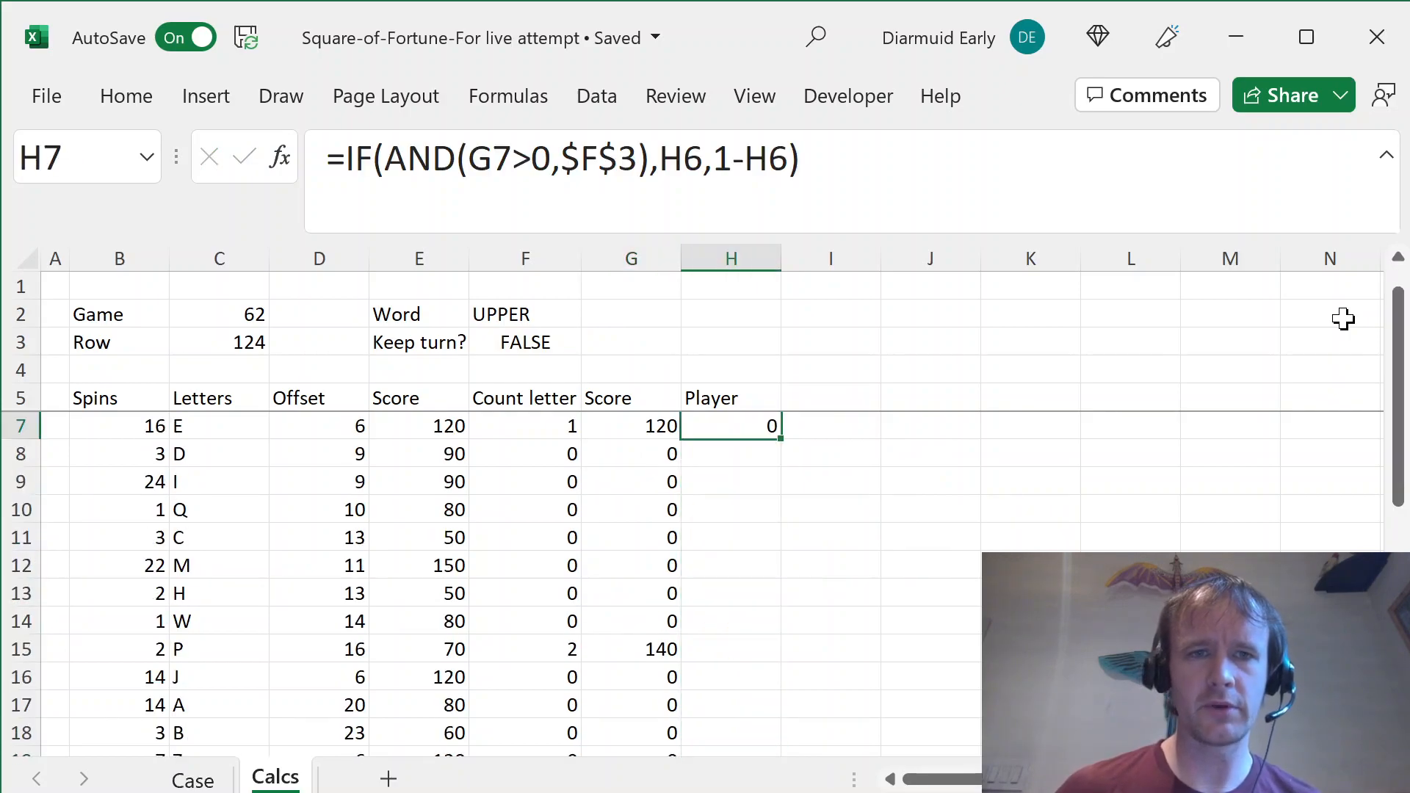
key("F2")
key("Left")
key("Left")
key("Left")
key("Left")
key("BackSpace")
type("3")
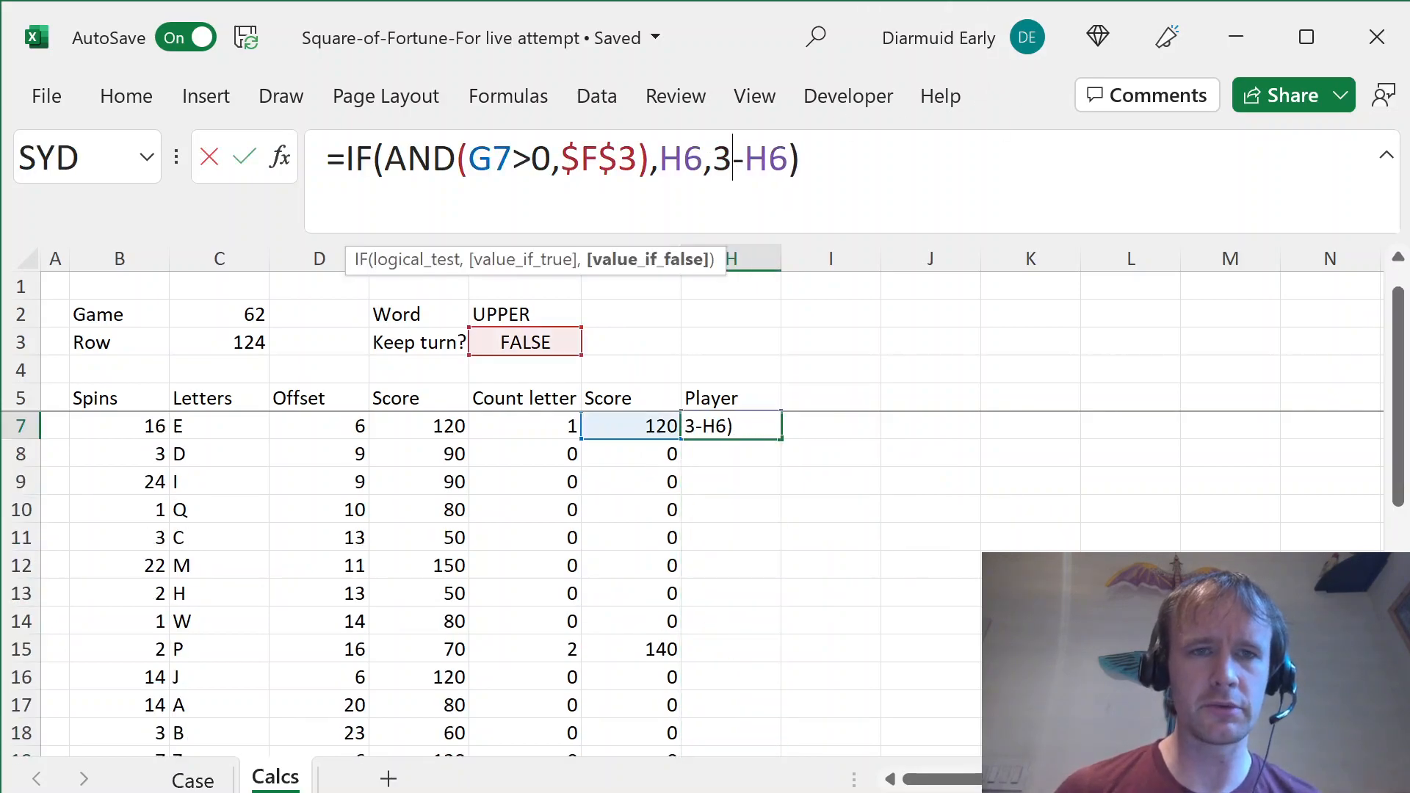
key("ctrl+Return")
- Fill the Player formula from H7 down column H to the last letter row
key("ctrl+Down")
key("ctrl+shift+Up")
key("ctrl+d")
key("ctrl+Up")
key("ctrl+Up")
- Review the player assigned to each turn down the Player column
key("Down")
key("Down")
key("Down")
key("Down")
key("Down")
key("Down")
key("Down")
key("Down")
key("Down")
key("Down")
key("Down")
key("Down")
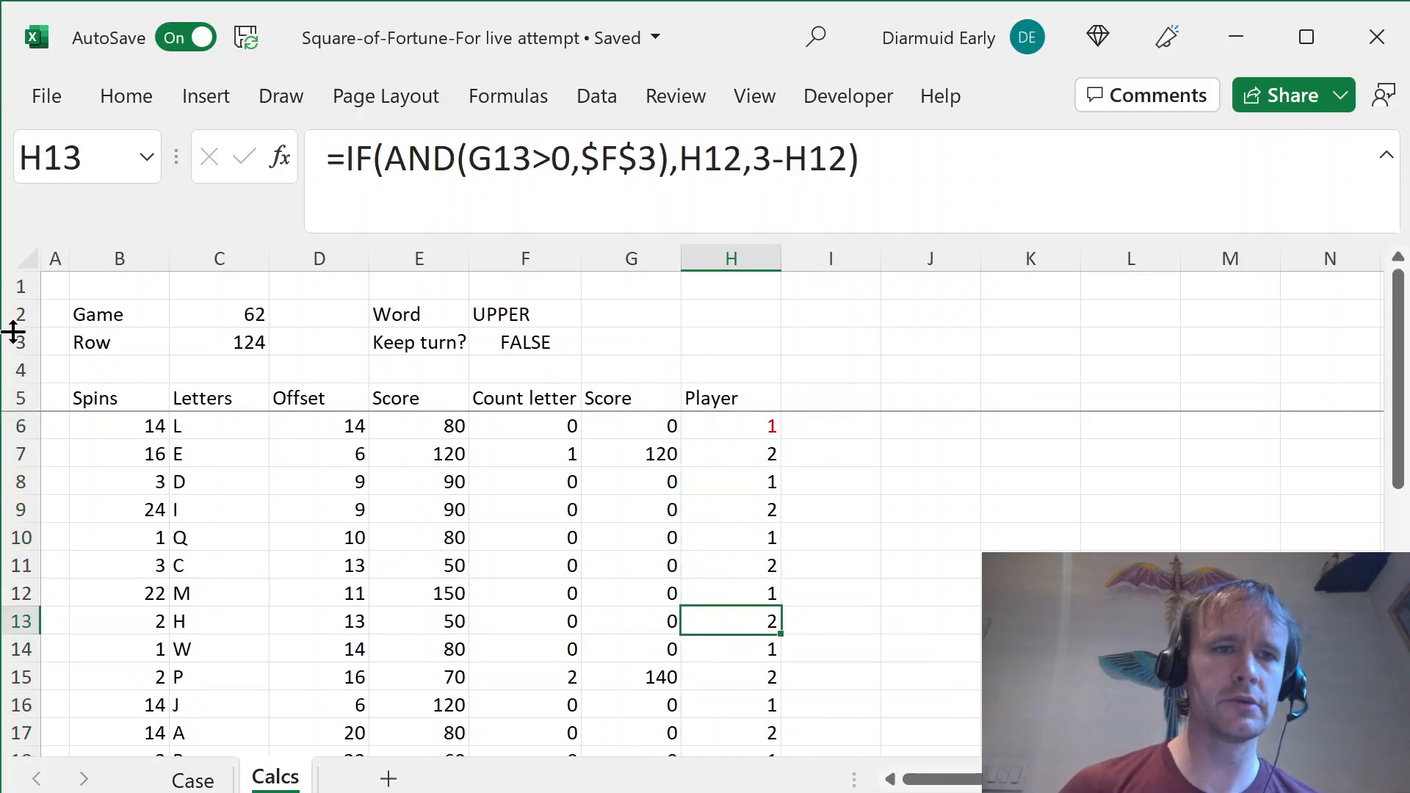
- Set the game in C2 to Sample5
left_click(233, 315)
type("Sample")
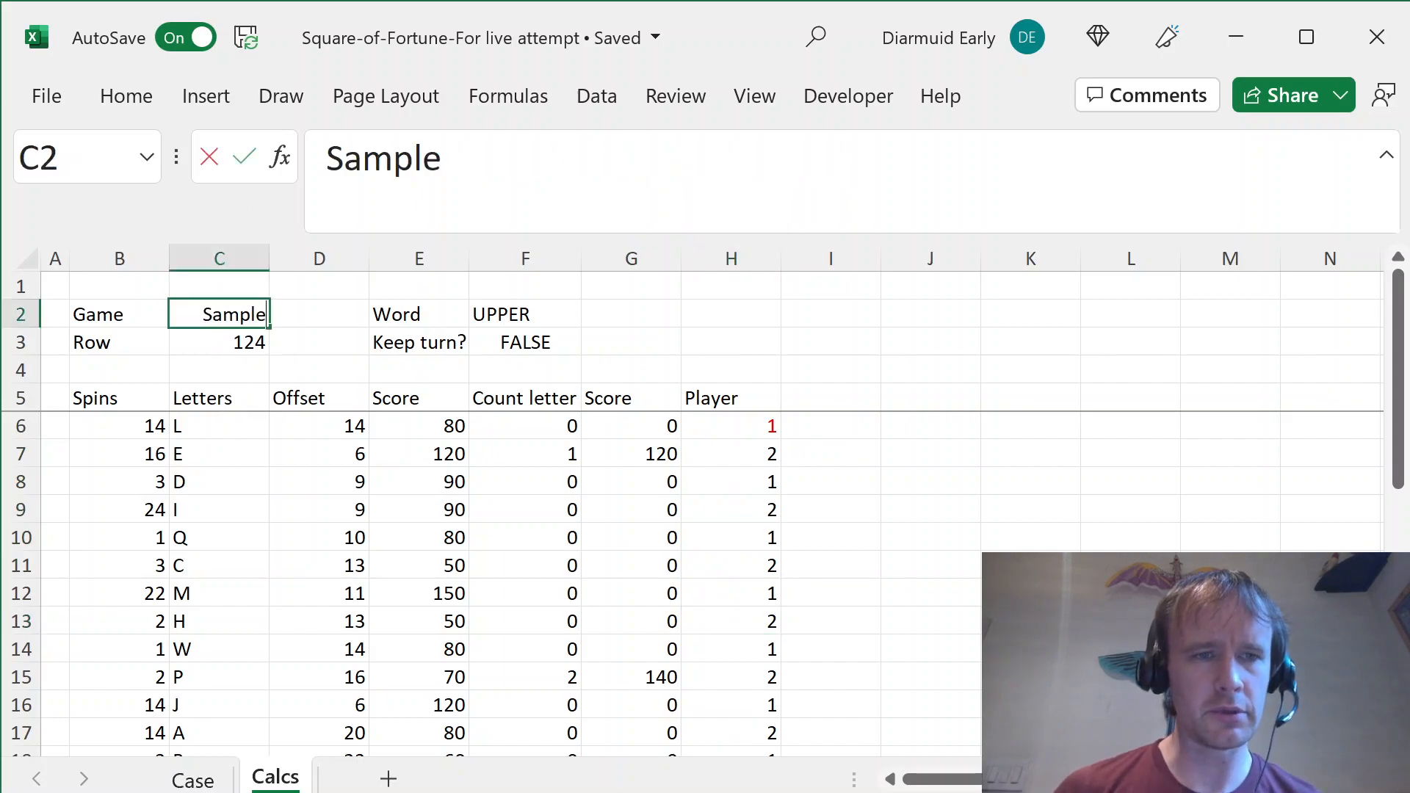
type("5")
key("Return")
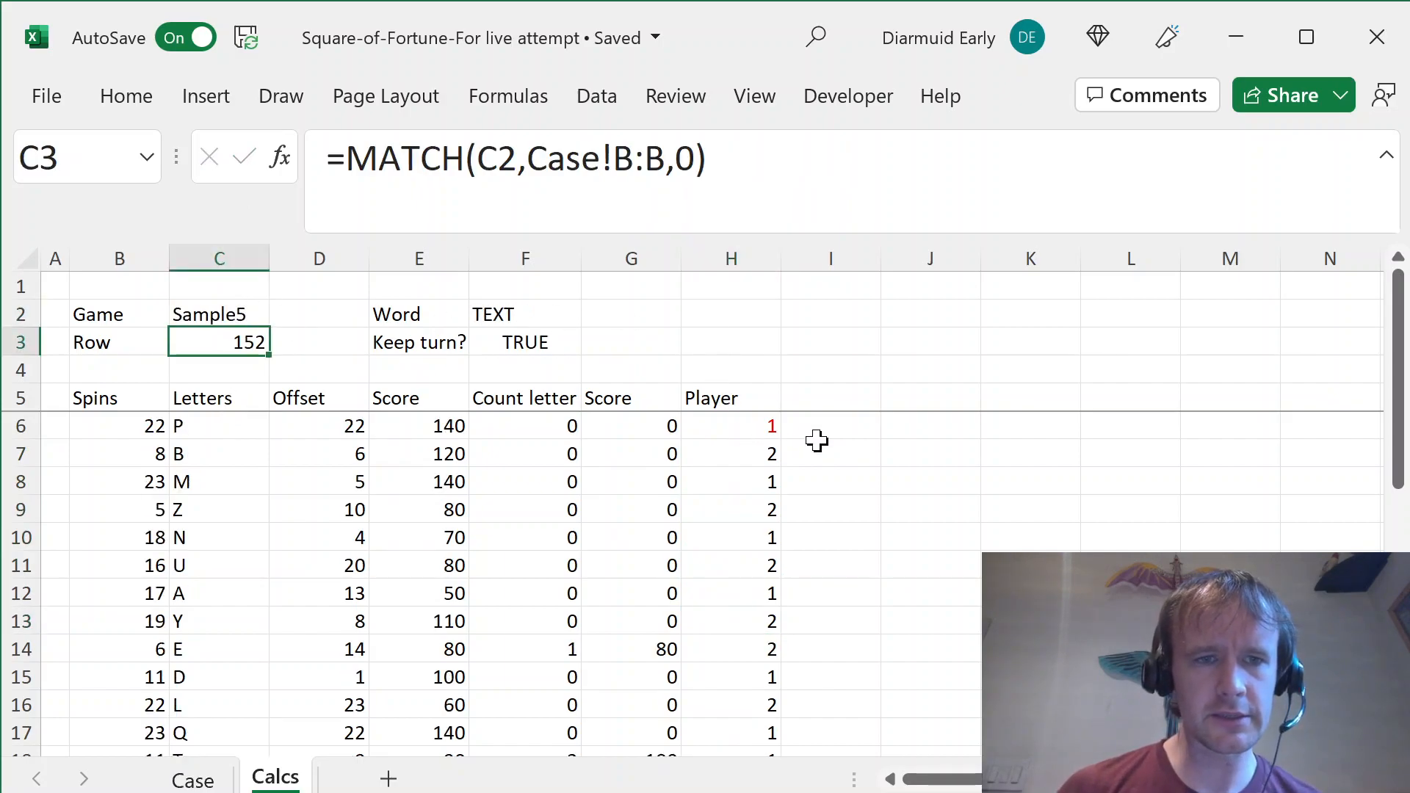
- Inspect the Player formulas around the scoring letter in row 14 and revise H7 to =IF(AND(G6>0,$F$3),H6,3-H6)
left_click(653, 650)
key("Up")
key("Right")
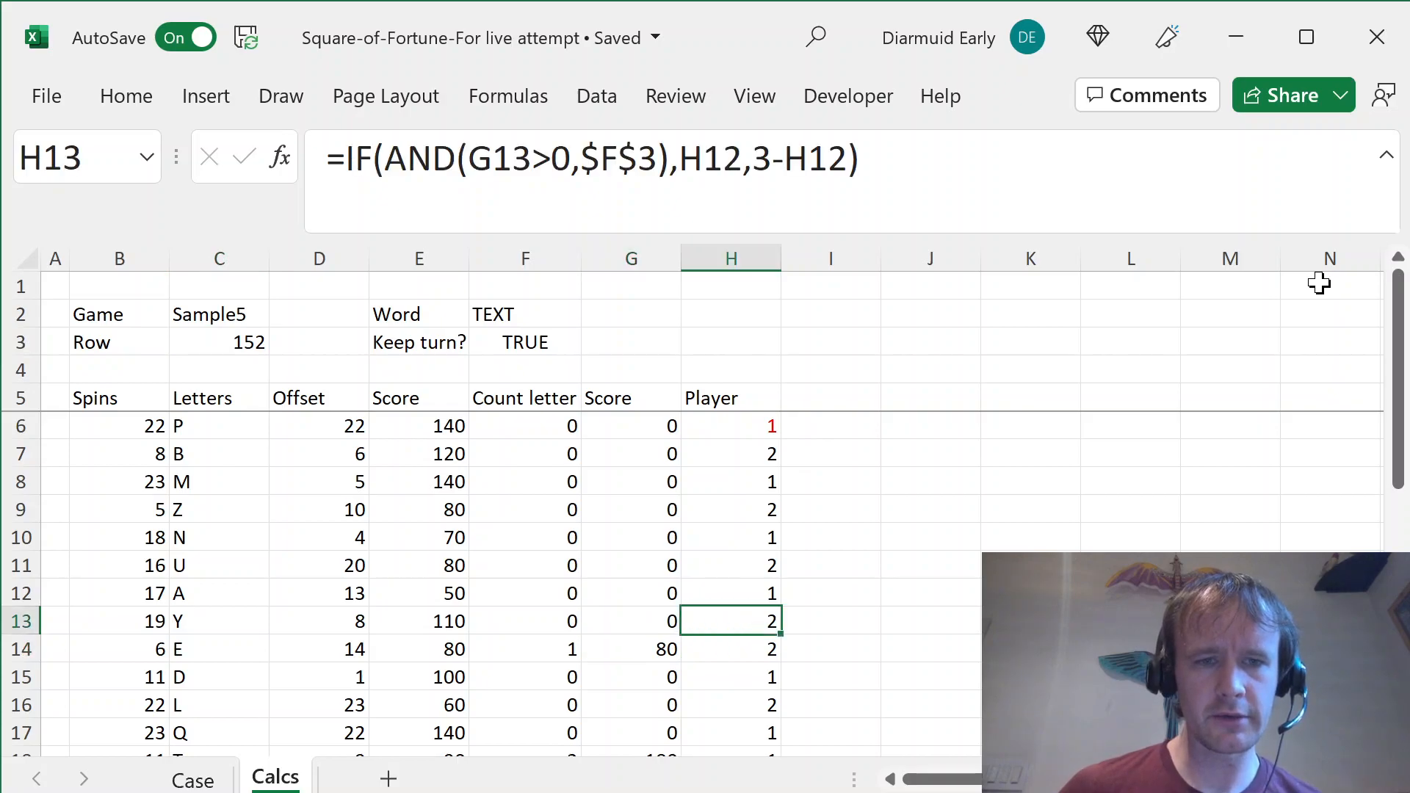
key("Down")
key("F2")
key("Escape")
key("ctrl+Up")
key("Down")
key("Down")
key("F2")
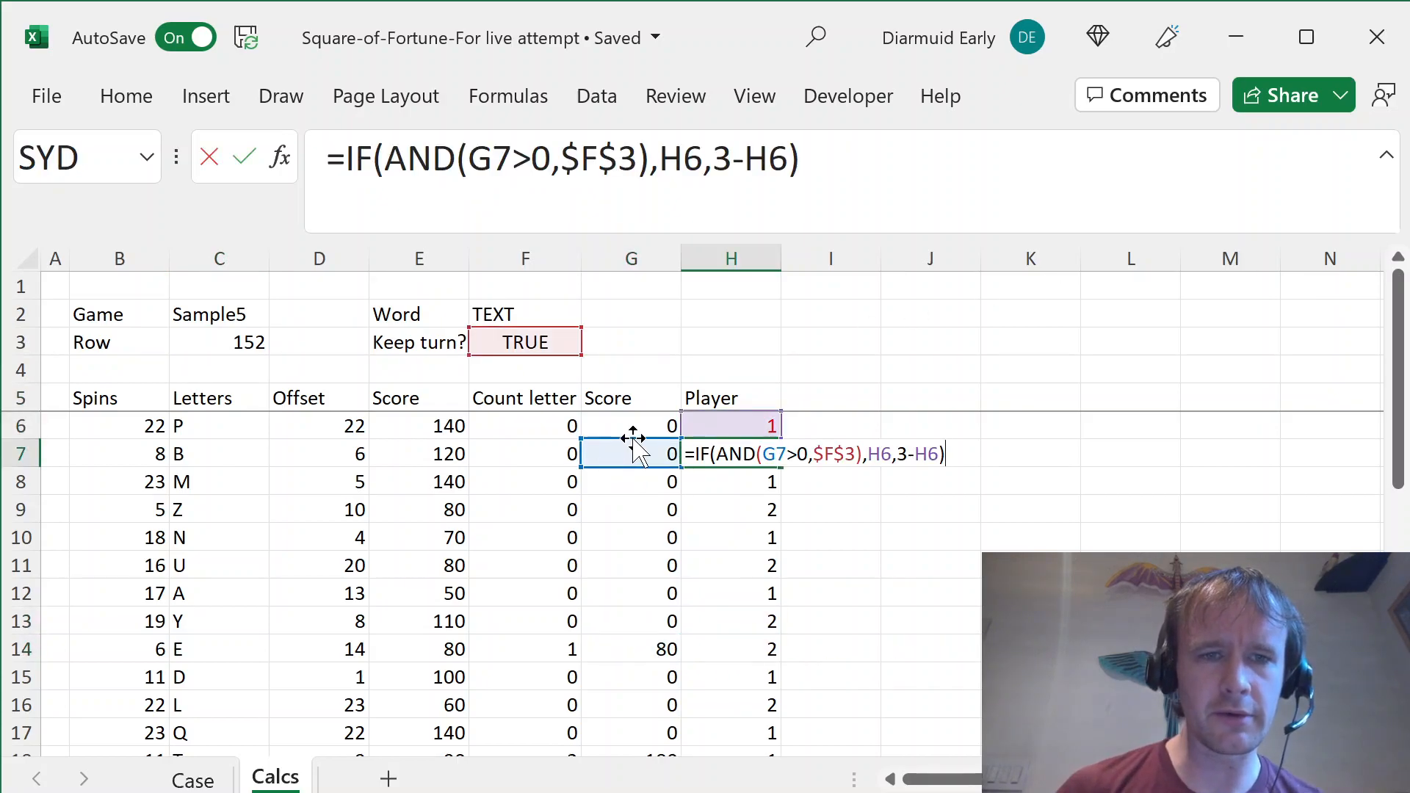
left_click_drag(639, 449, 640, 429)
key("ctrl+Return")
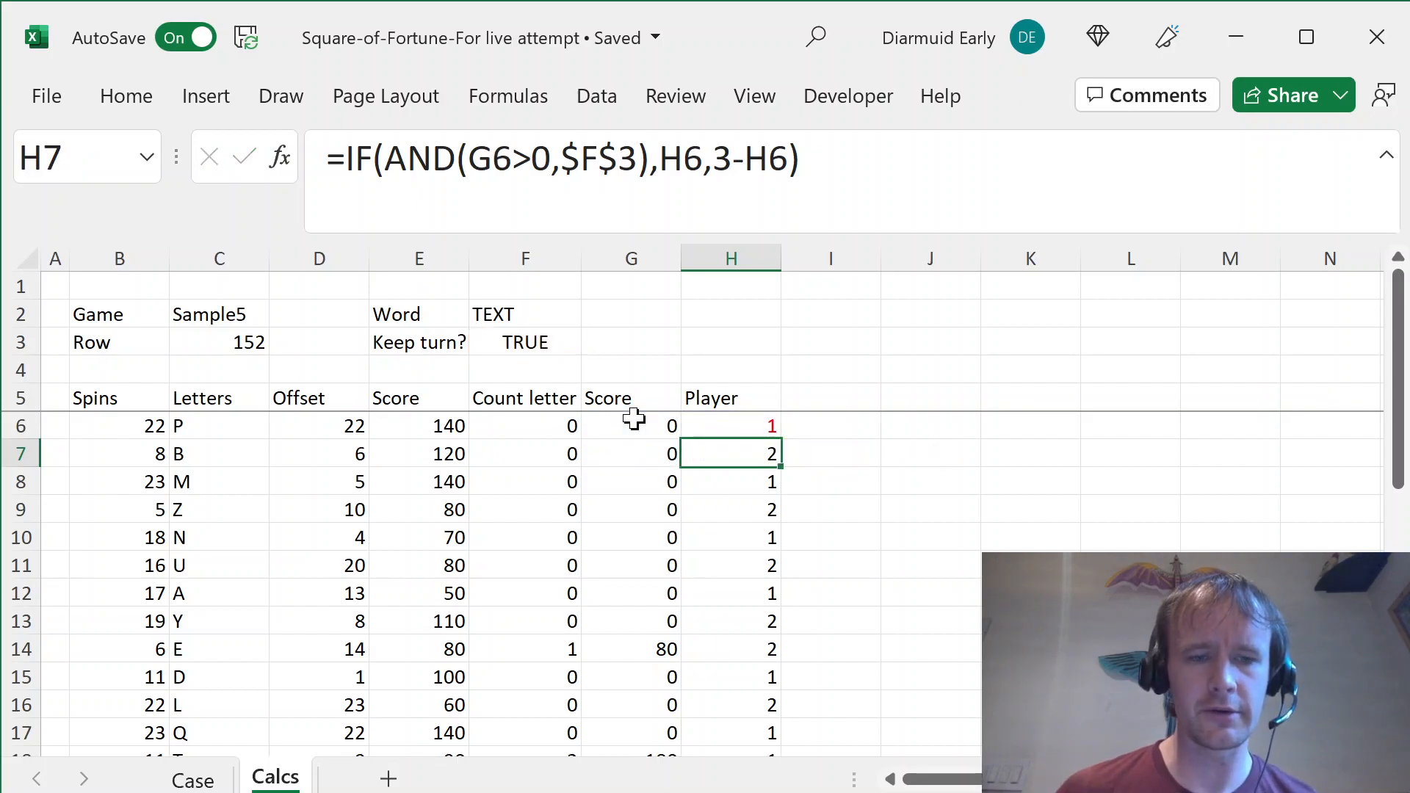
- Fill the revised H7 formula down the rest of the Player column
key("ctrl+shift+Down")
key("ctrl+d")
key("shift+BackSpace")
- Examine rows 14 and 15 to check which player takes the turn after a correct guess
key("Down")
key("Down")
key("Down")
key("Down")
key("Down")
key("Down")
key("Down")
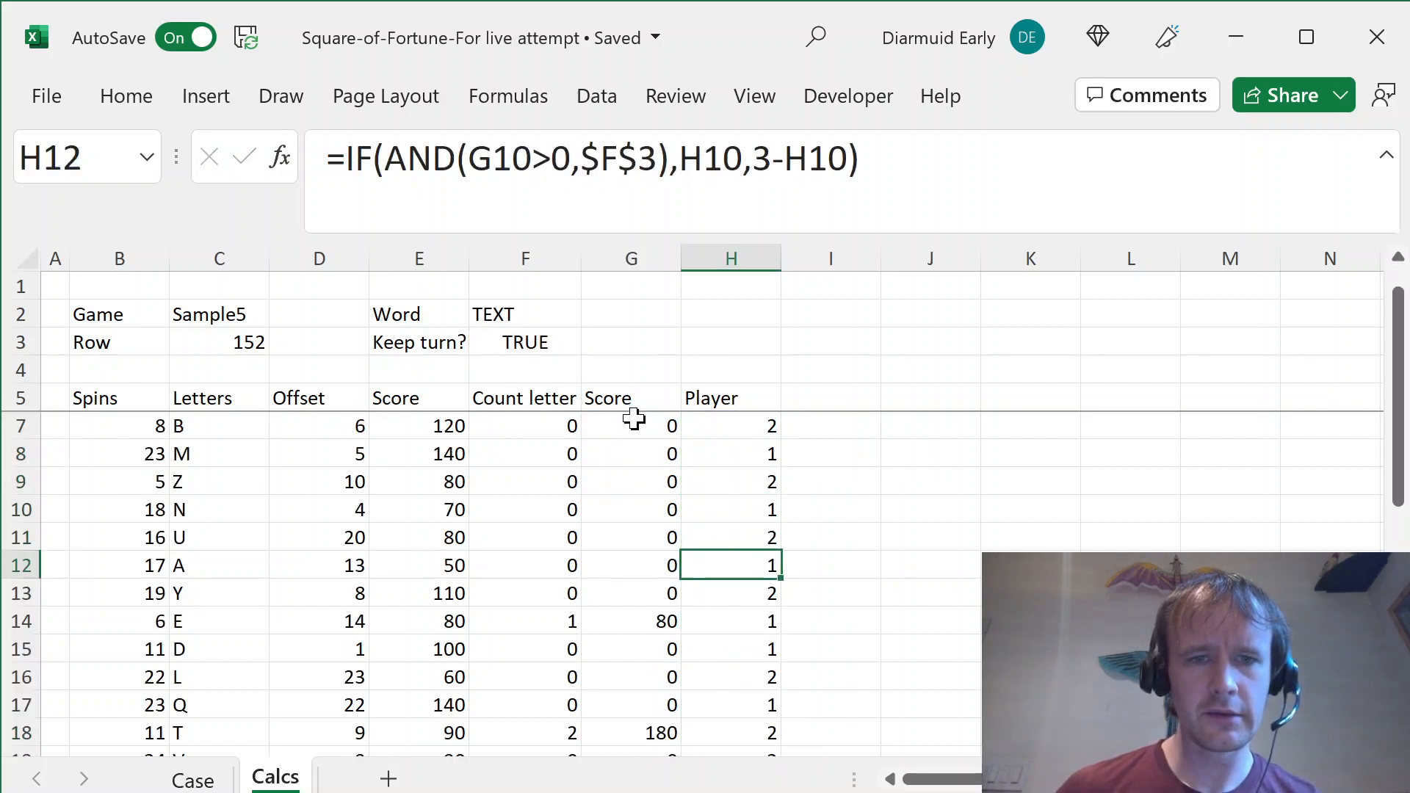
key("shift+space")
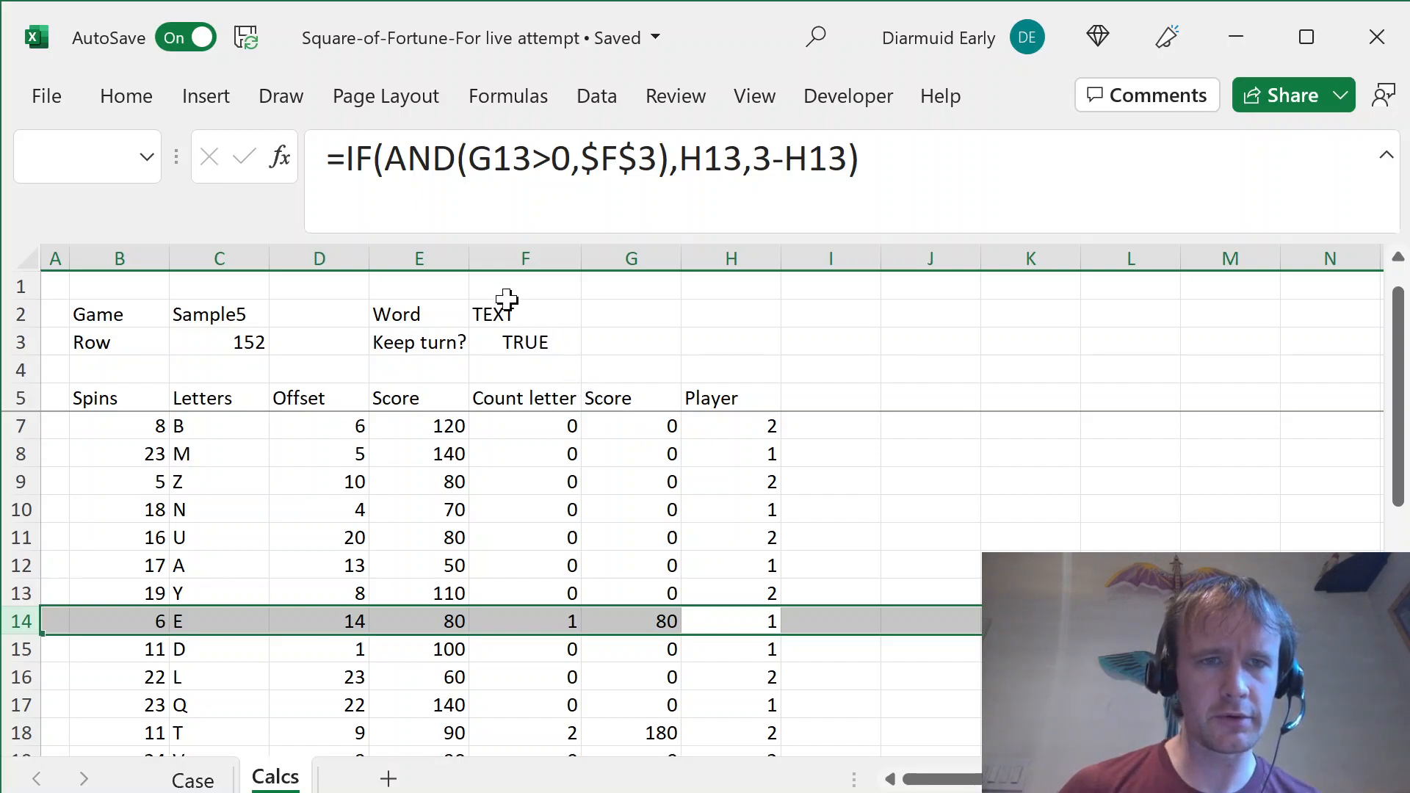
key("Down")
key("shift+space")
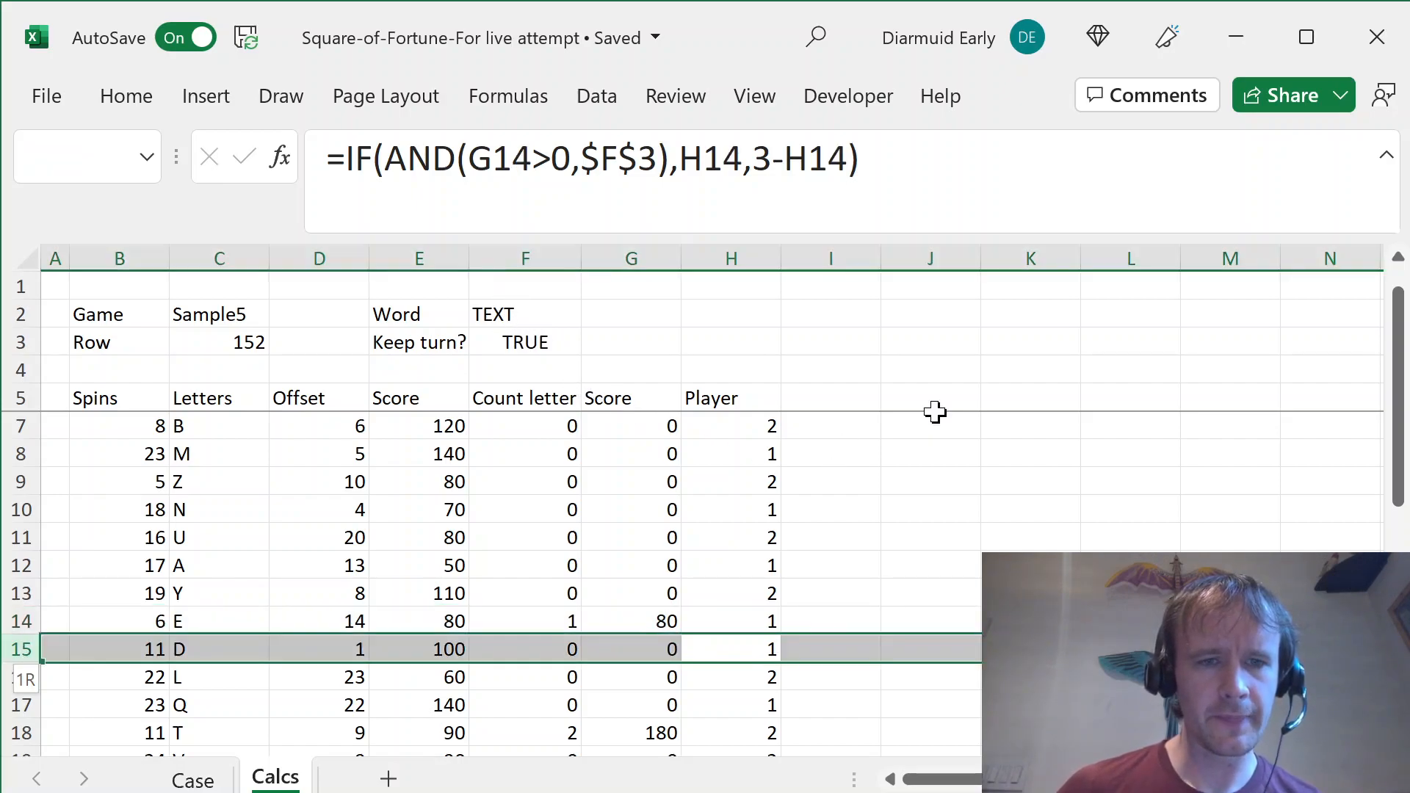
key("Down")
key("ctrl+Up")
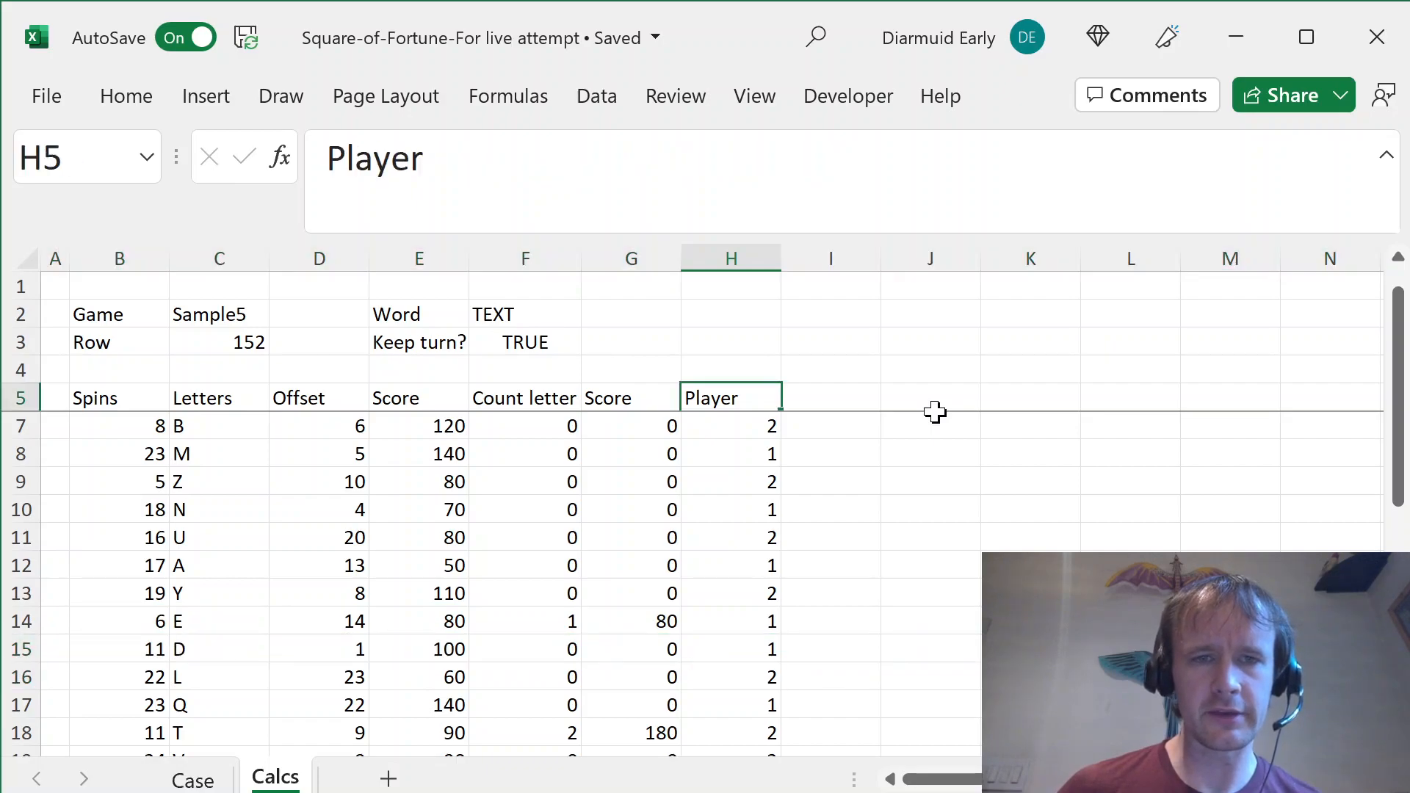
- Enter the heading Player in J1
key("Down")
key("Right")
key("Right")
key("Up")
key("Left")
key("Up")
key("Up")
key("Right")
key("Up")
key("Up")
type("Player")
key("Return")
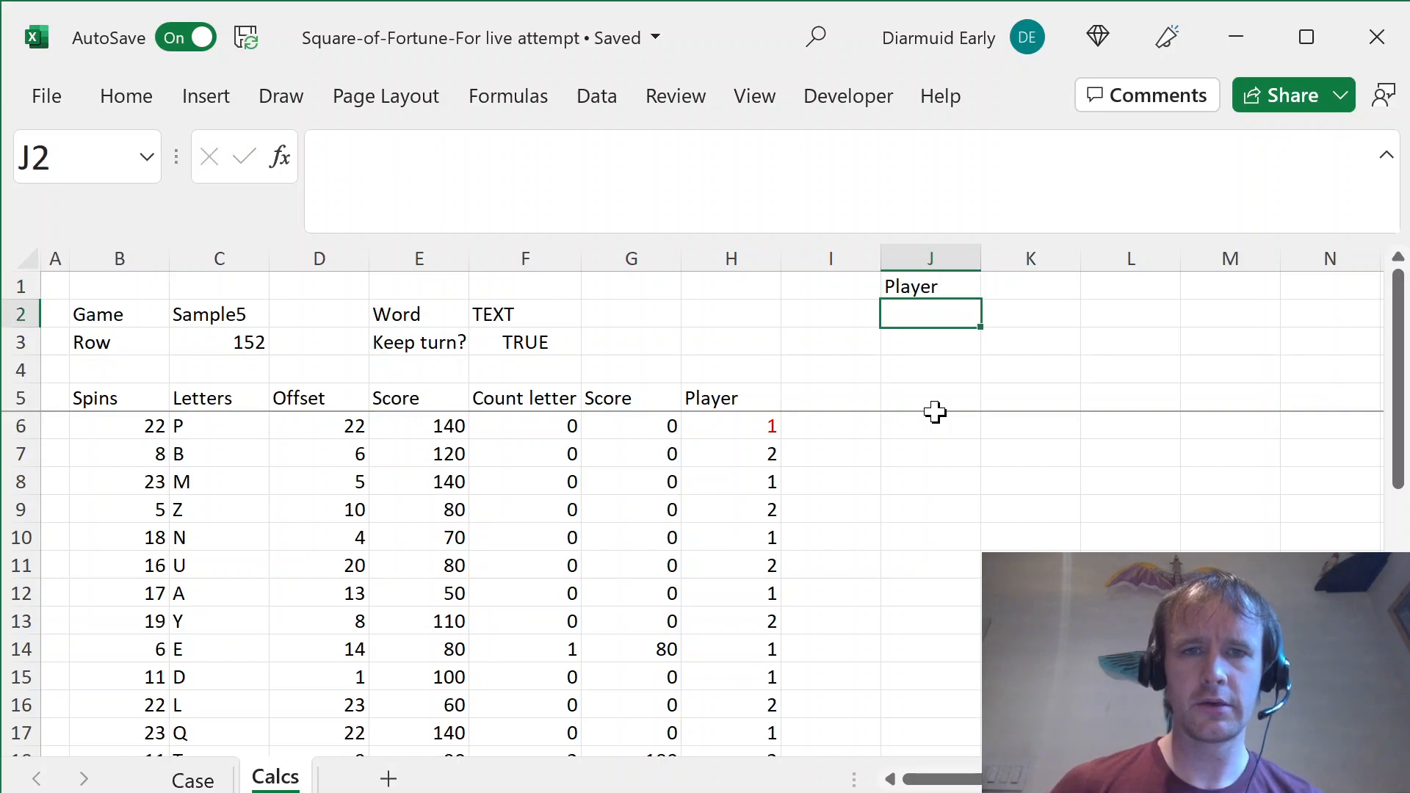
- List players 1 and 2 in J2:J3 and enter the heading Points in K1
type("1")
key("Return")
type("2")
key("Tab")
key("Up")
key("Up")
type("Points")
key("Return")
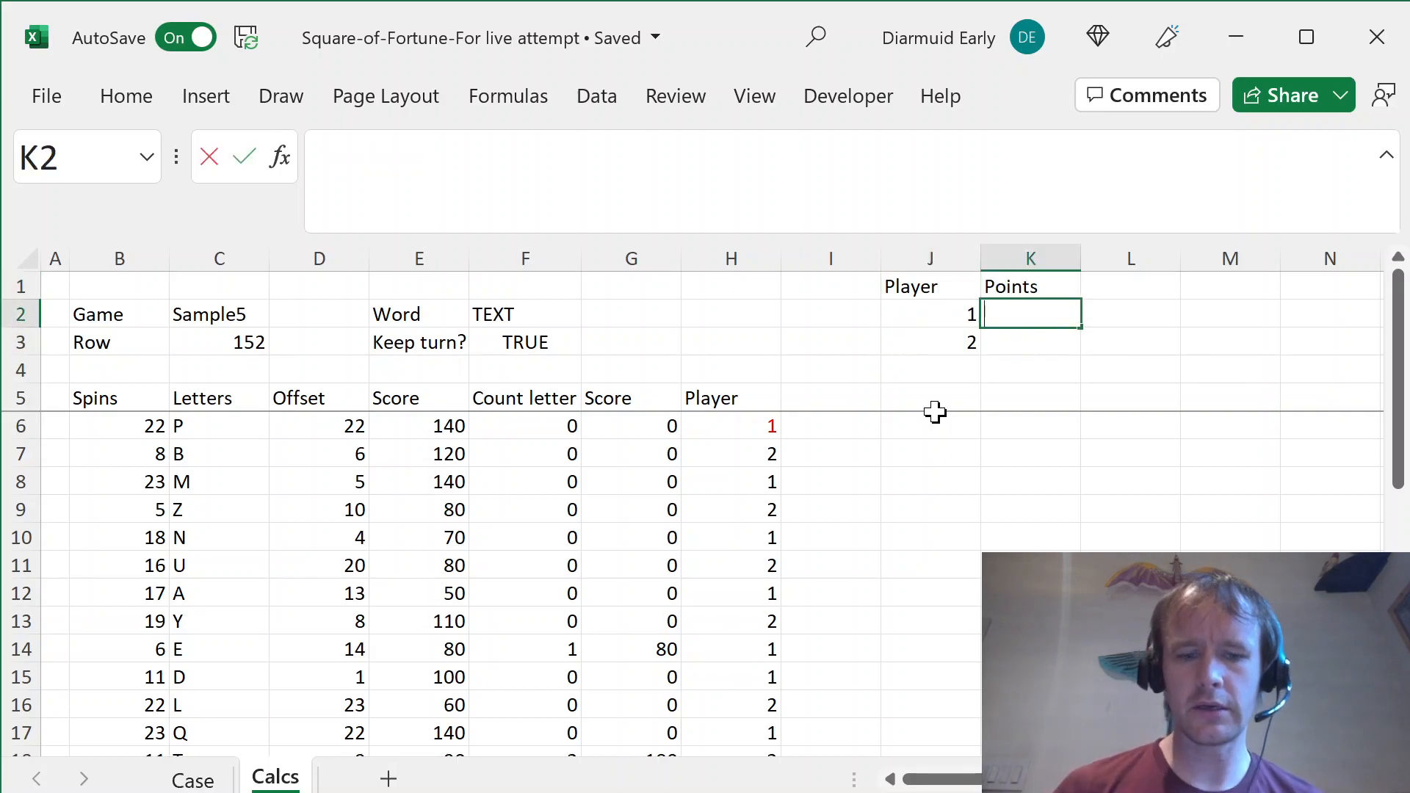
- Start a SUMIFS formula in K2 with $G$6:$G$31 as the sum range
type("=sumifs")
key("Tab")
key("Left")
key("Down")
key("Left")
key("Left")
key("Left")
key("Down")
key("Down")
key("Left")
key("Right")
key("Down")
key("ctrl+shift+Down")
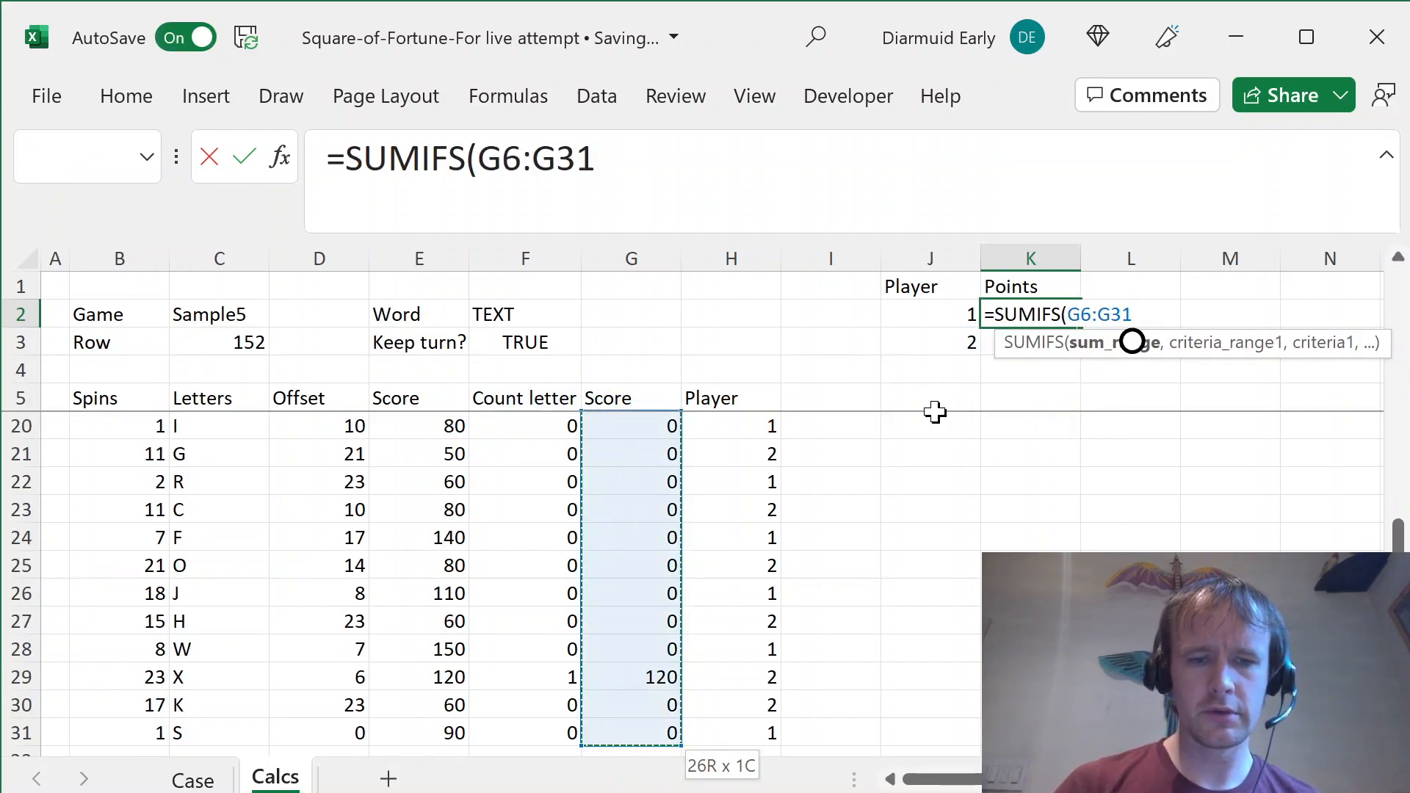
key("F4")
- Complete the K2 SUMIFS formula with criteria range $H$6:$H$31 and criterion J2
type(",")
key("Left")
key("Left")
key("Left")
key("Down")
key("Down")
key("Down")
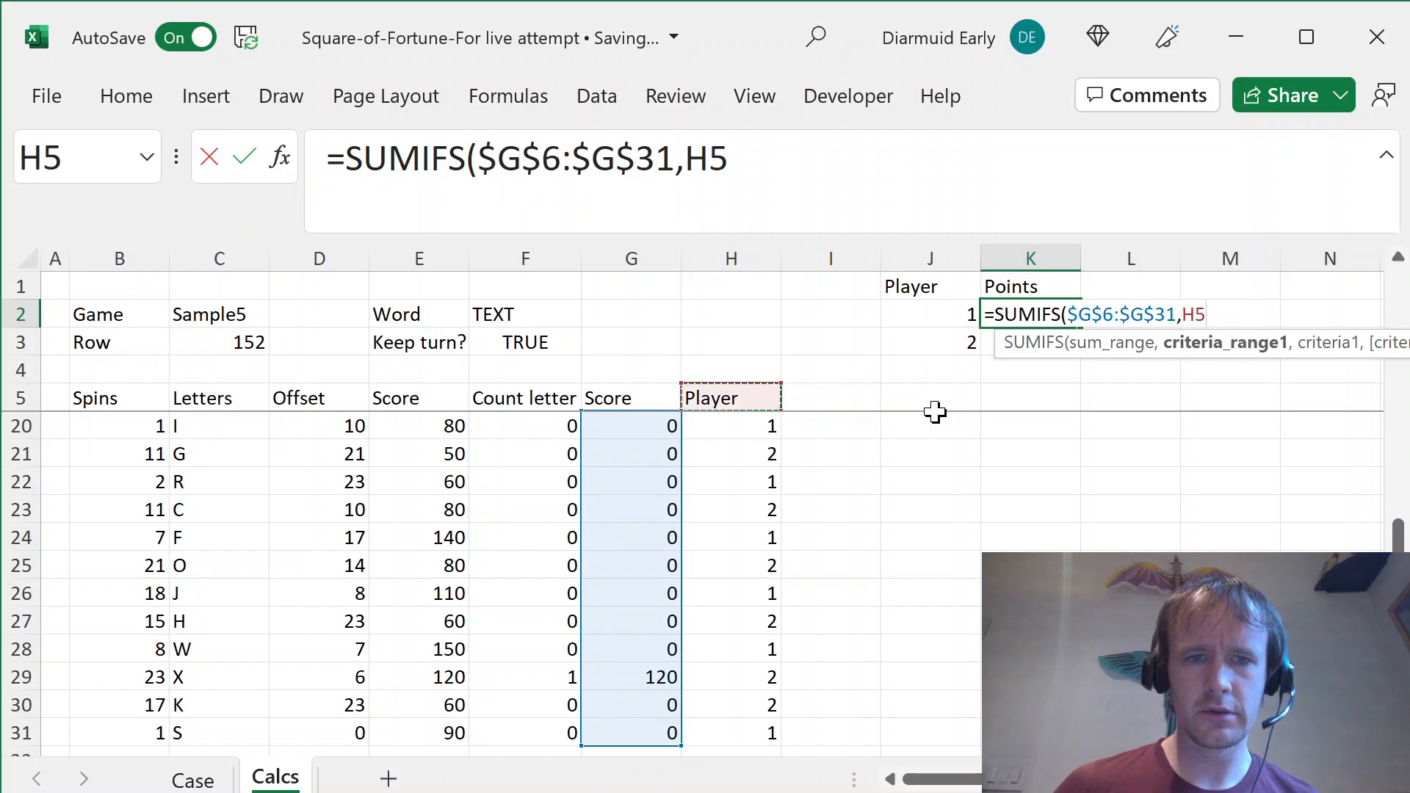
key("Down")
key("ctrl+shift+Down")
key("F4")
type(",")
key("Left")
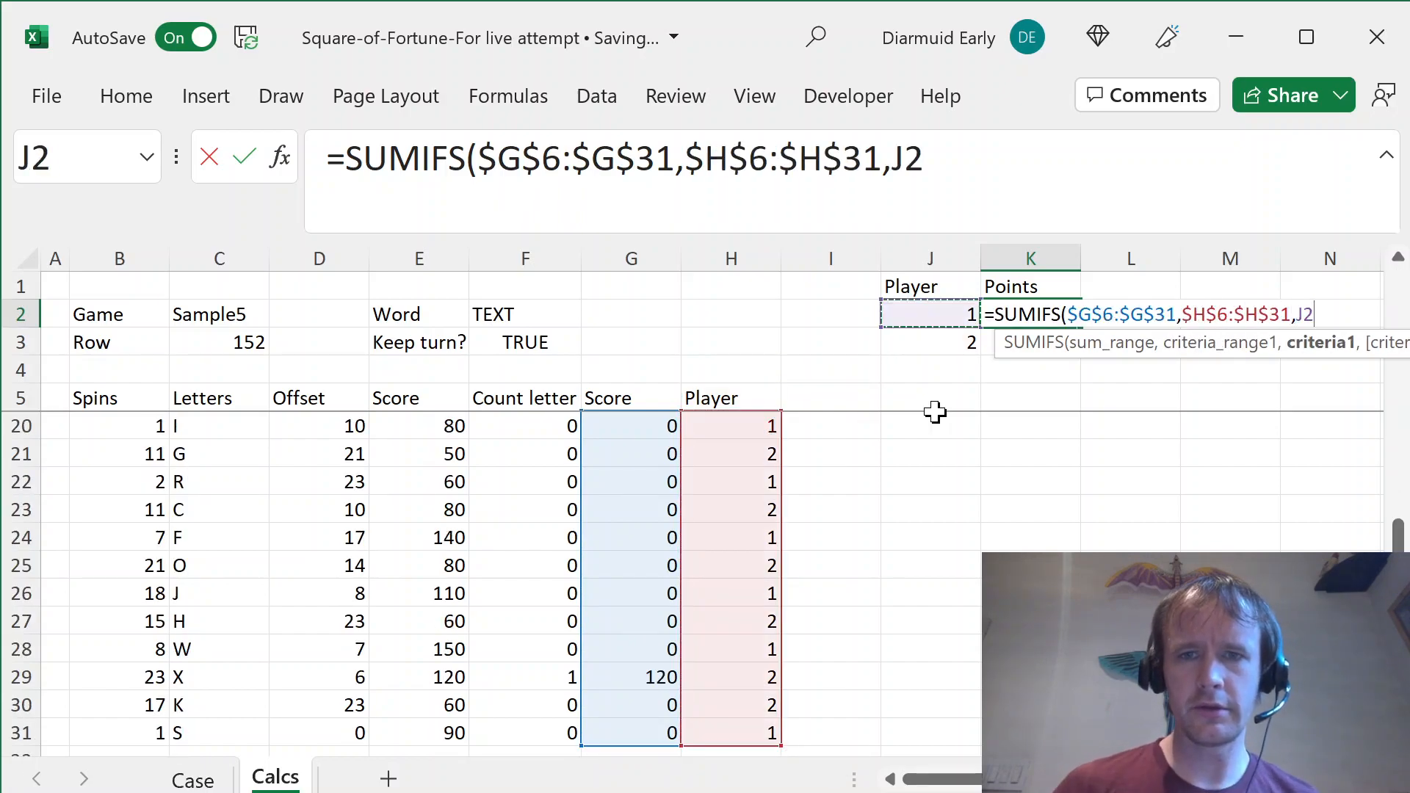
type(")")
key("ctrl+Return")
- Copy the Points formula down to K3 and check the Level 5 rules and Sample5 answer on the Case sheet
key("Down")
key("ctrl+d")
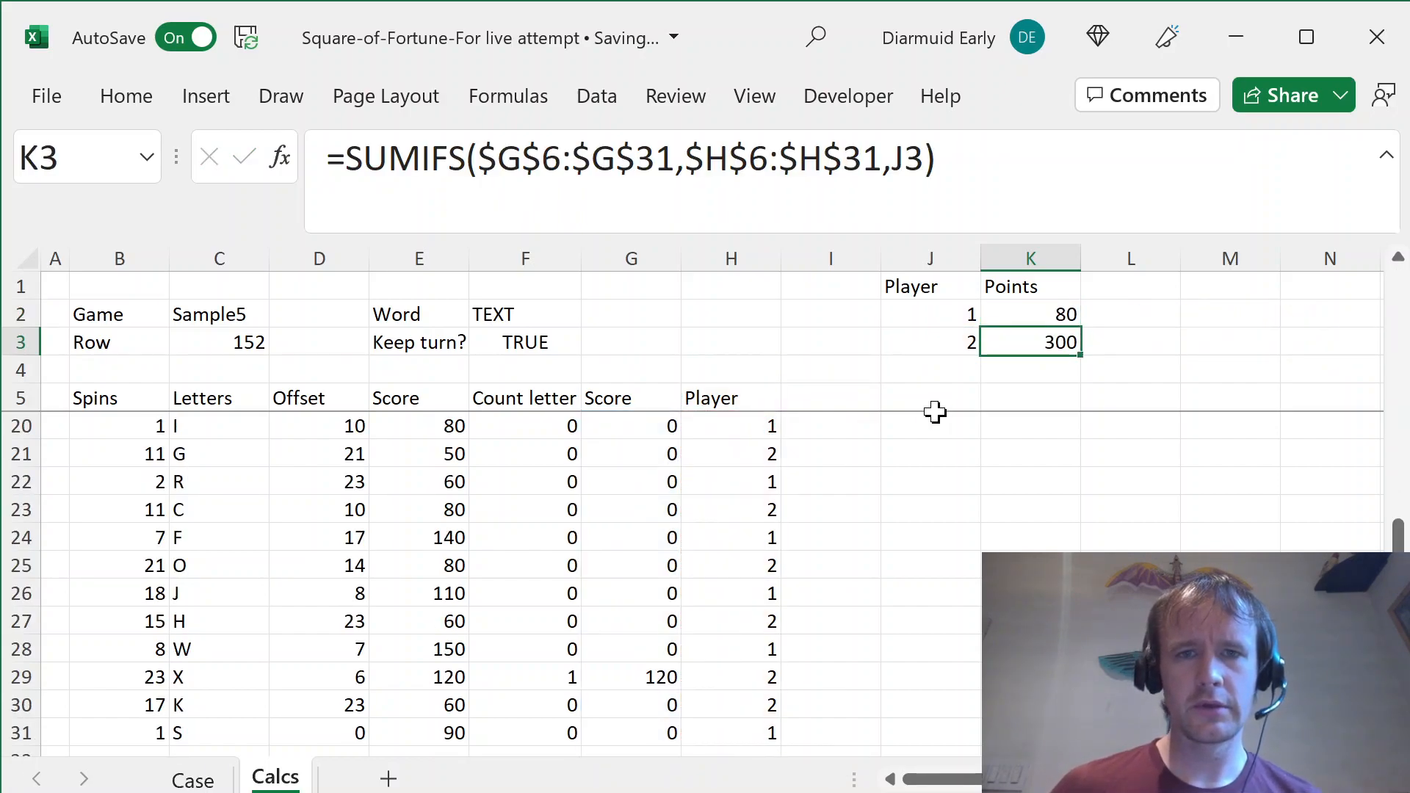
key("Up")
key("Down")
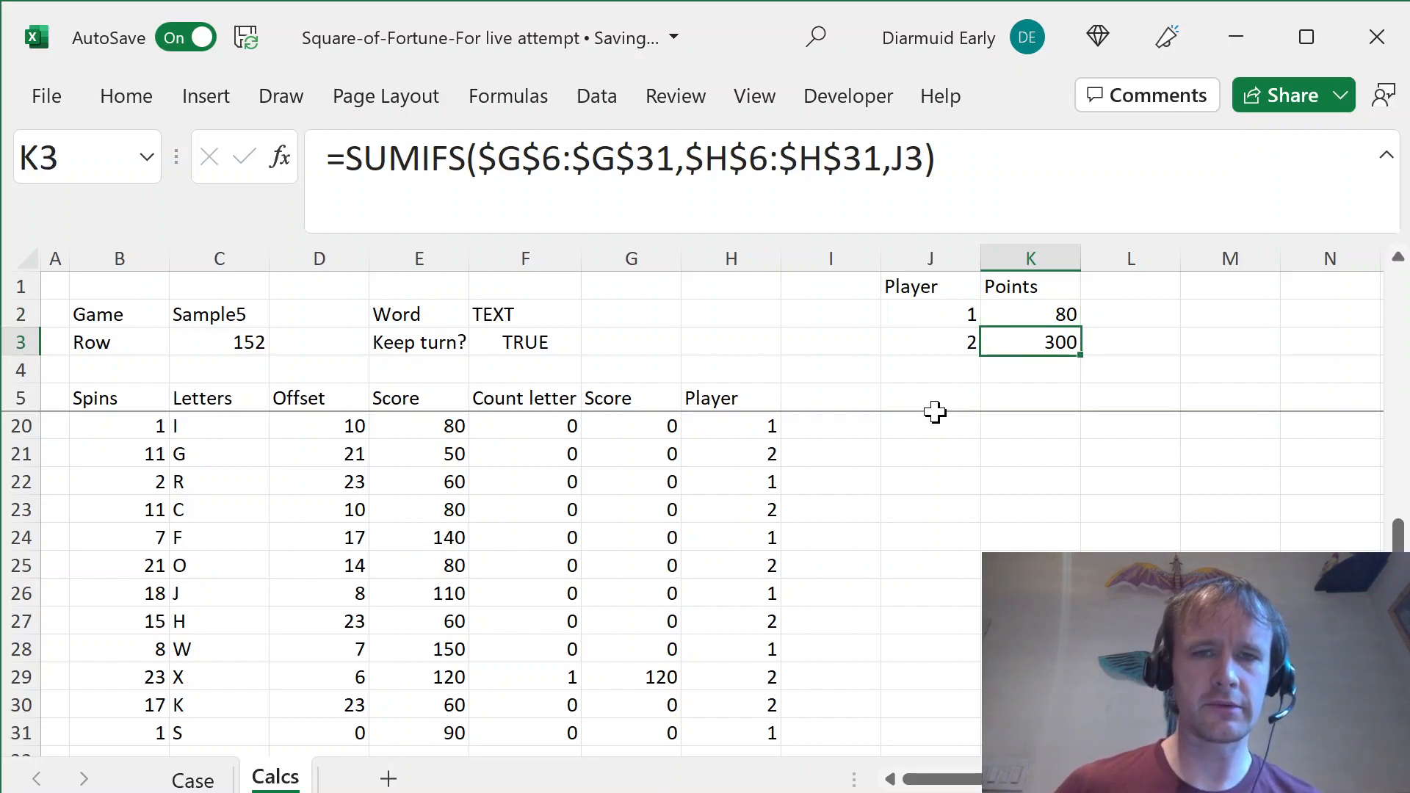
key("ctrl+Page_Up")
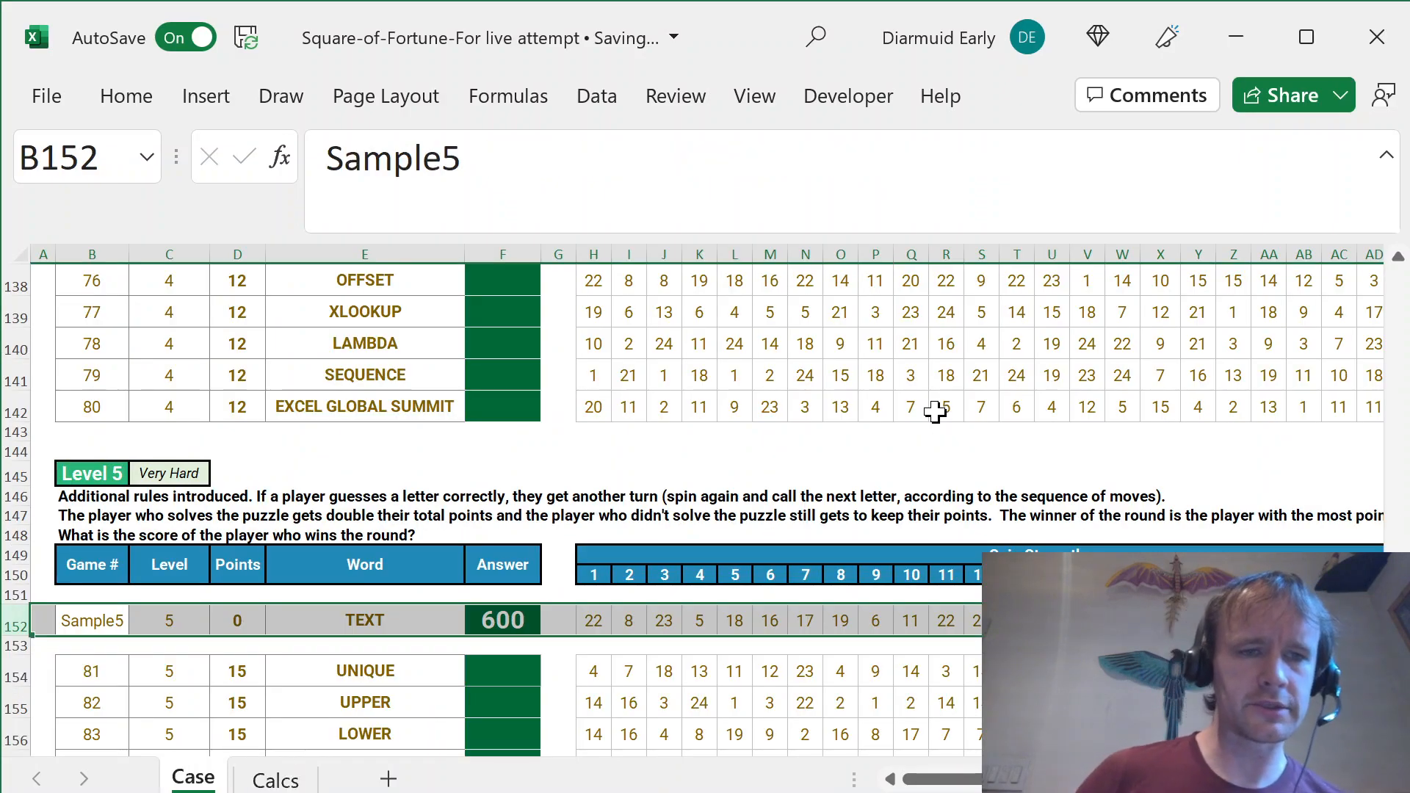
key("ctrl+Page_Down")
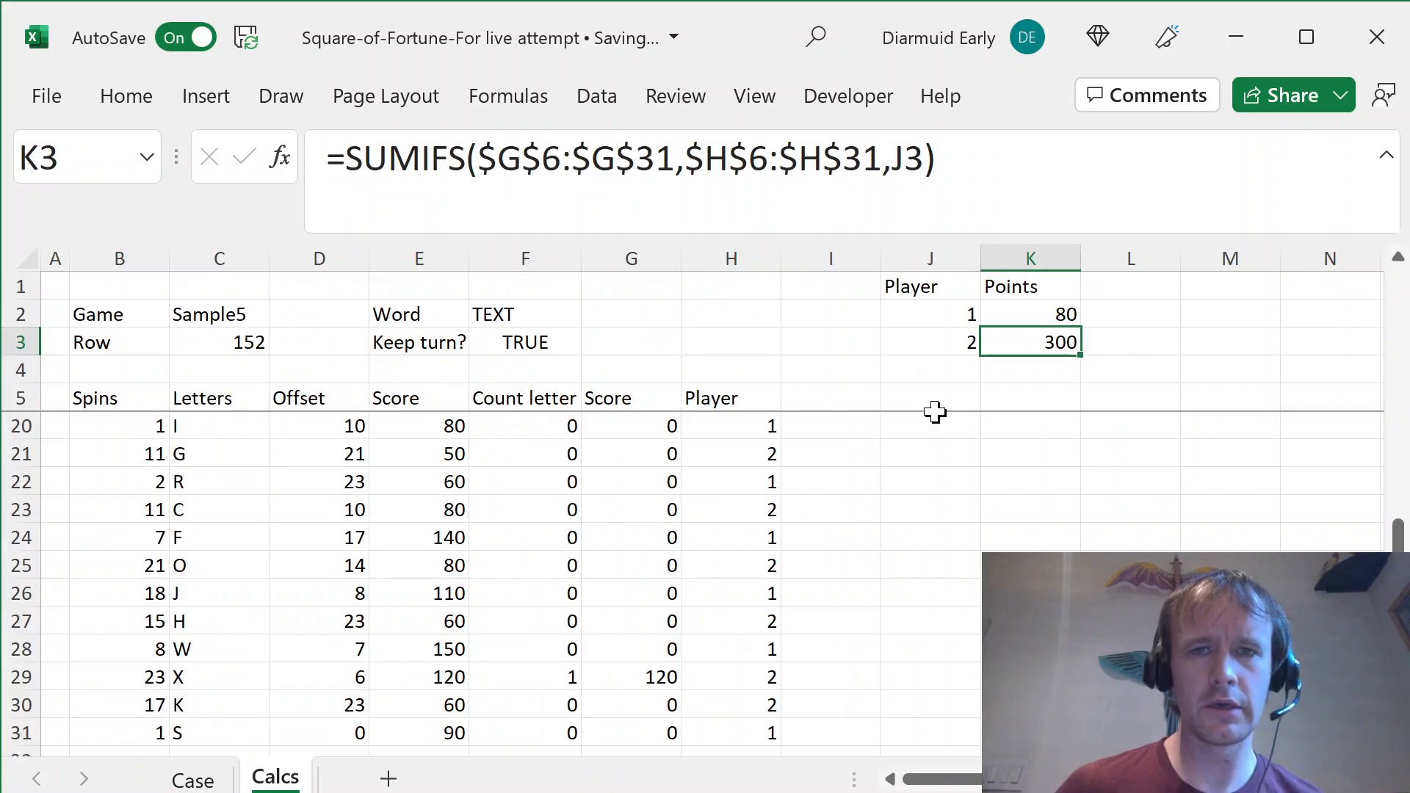
- Enter a label beginning with Finish in J4 of the Calcs sheet
key("Left")
key("Down")
type("Finish")
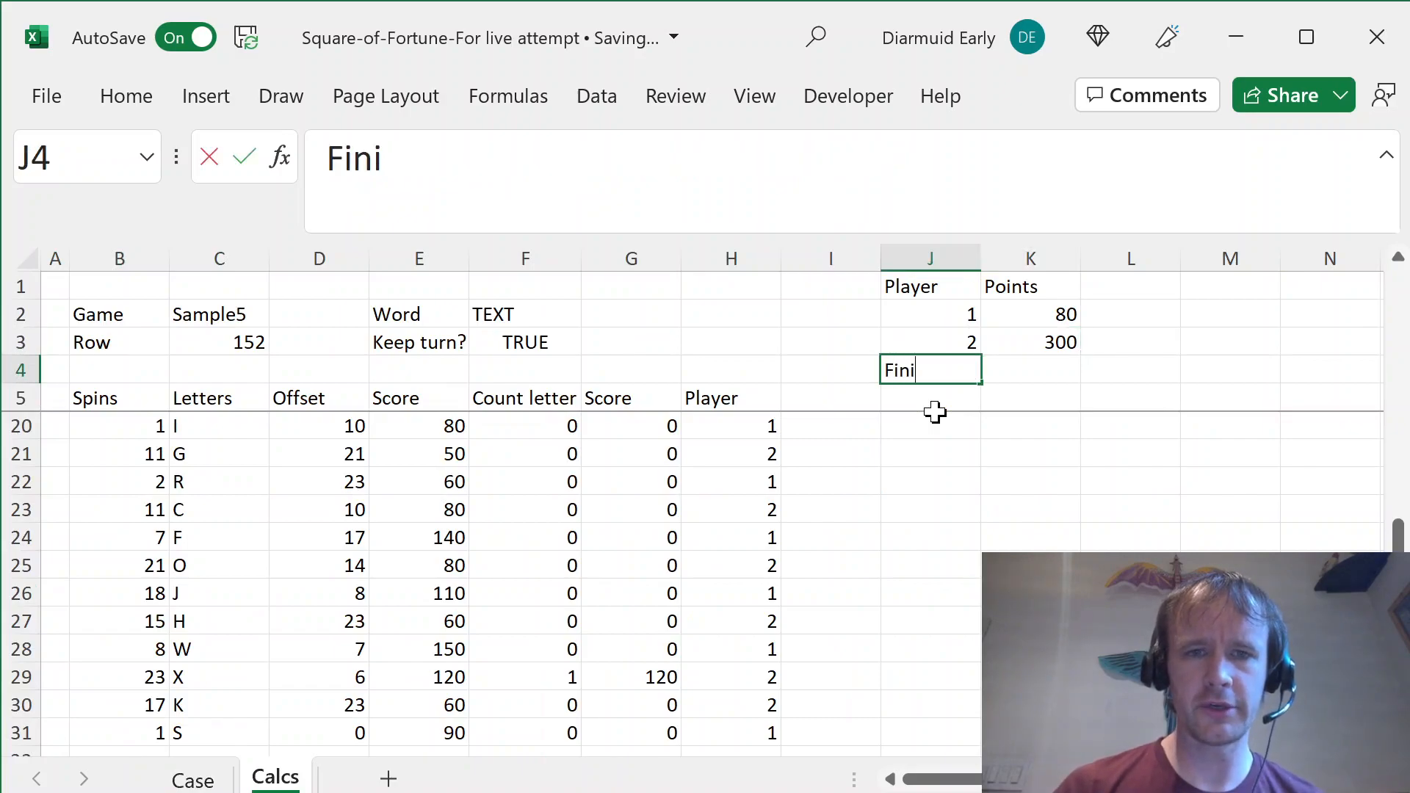
- Enter the label Finish in J4 and inspect the score and player formulas in row 29
key("Tab")
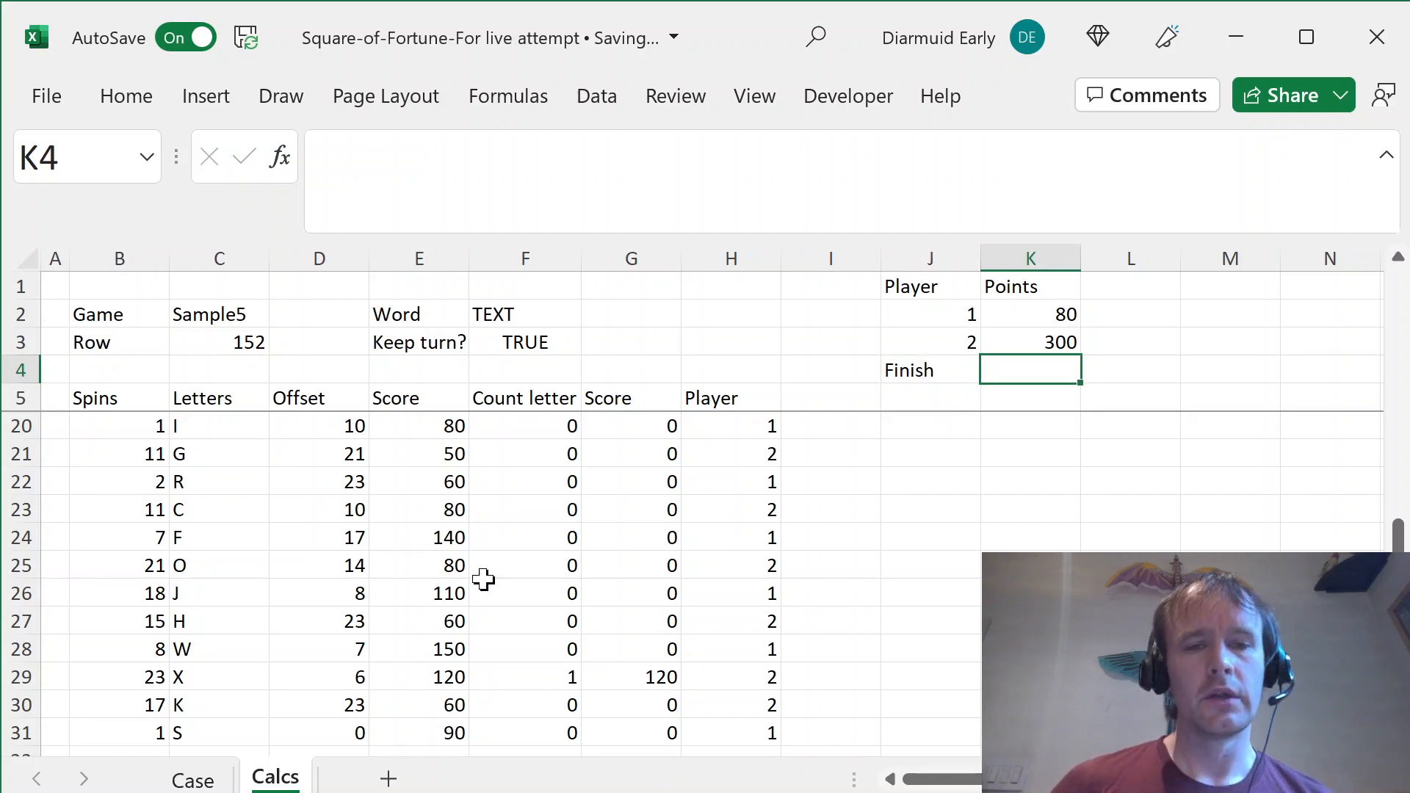
left_click(706, 622)
key("Down")
key("Down")
key("Down")
key("Down")
key("Up")
key("Up")
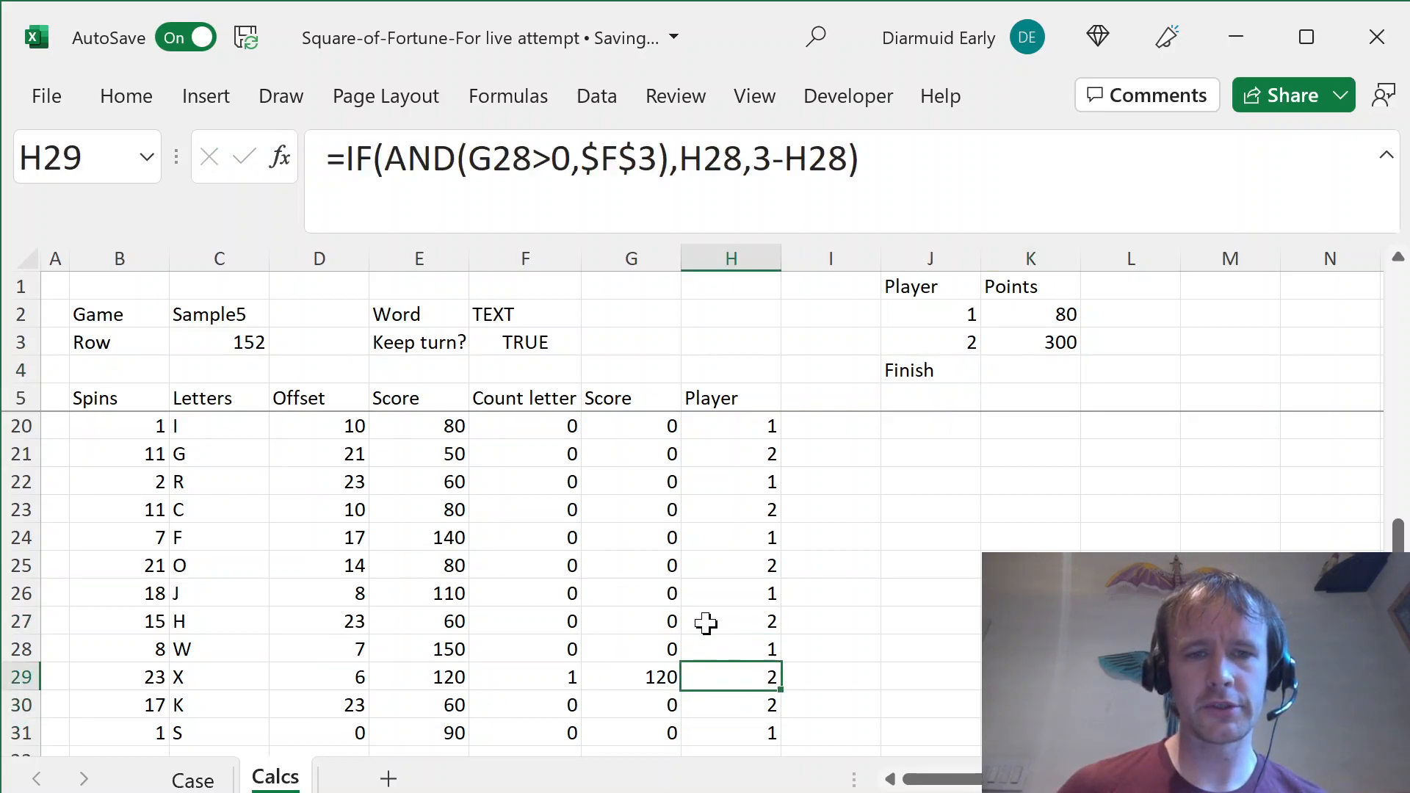
key("Left")
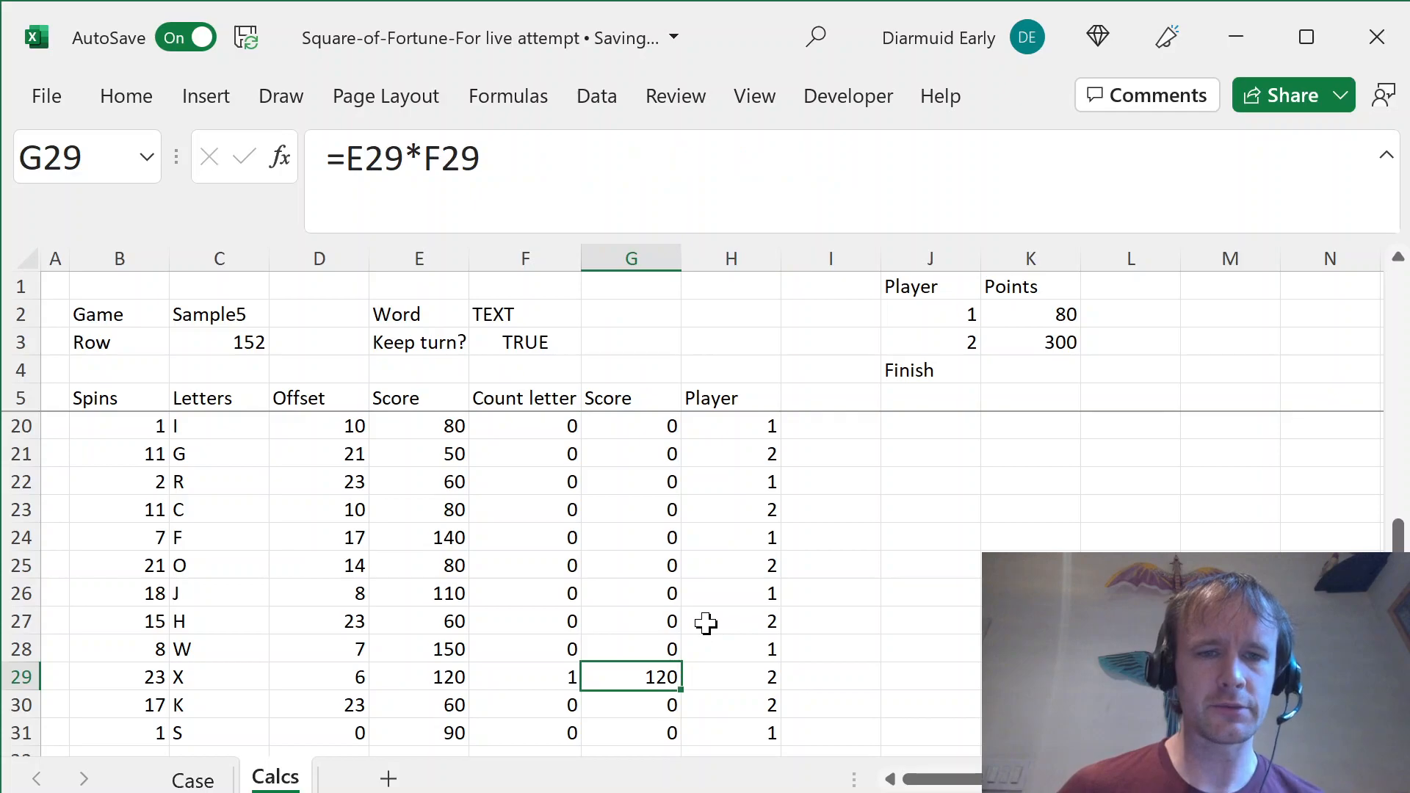
left_click(1029, 371)
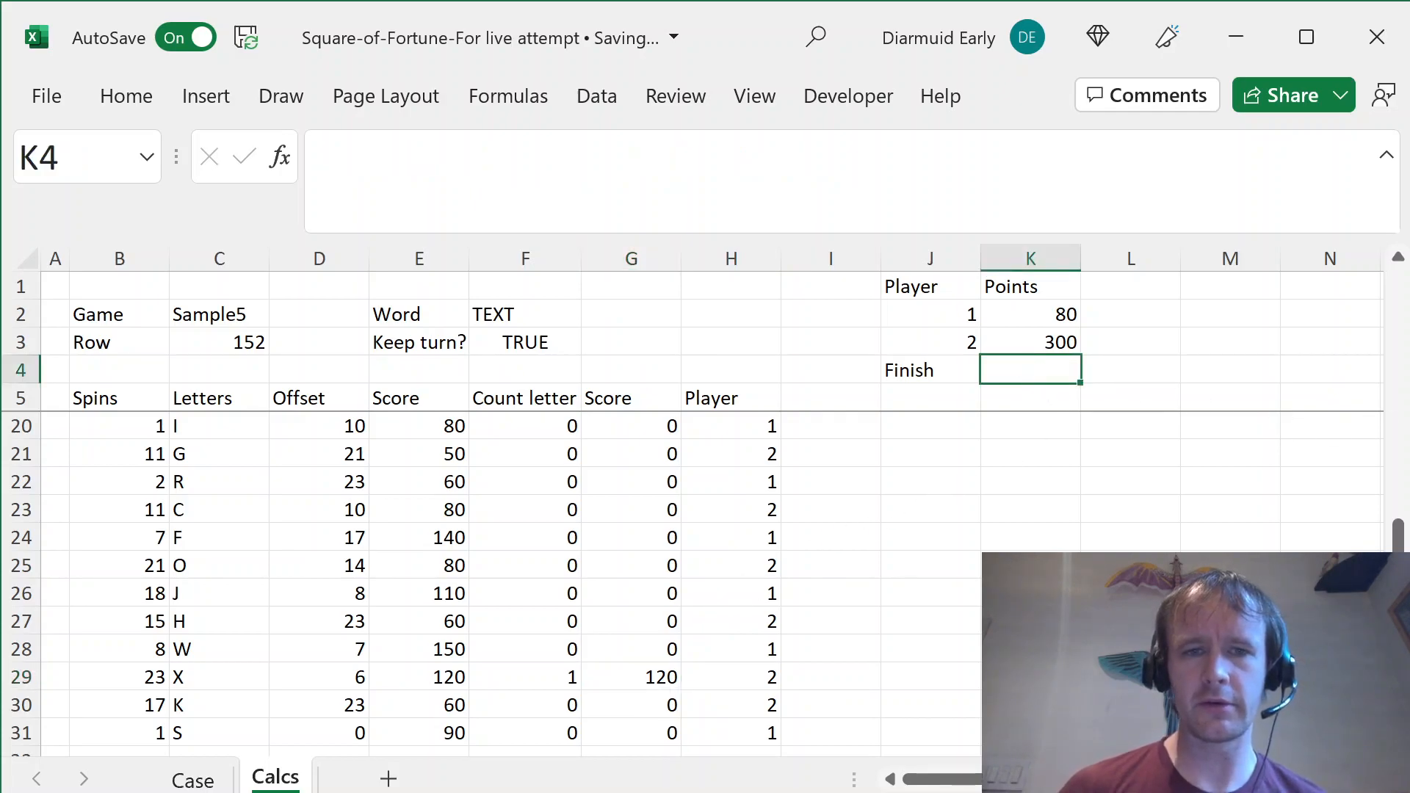
- Insert a new column before Spins and head it # in row 5
left_click(119, 459)
key("ctrl+Up")
key("ctrl+Home")
key("Right")
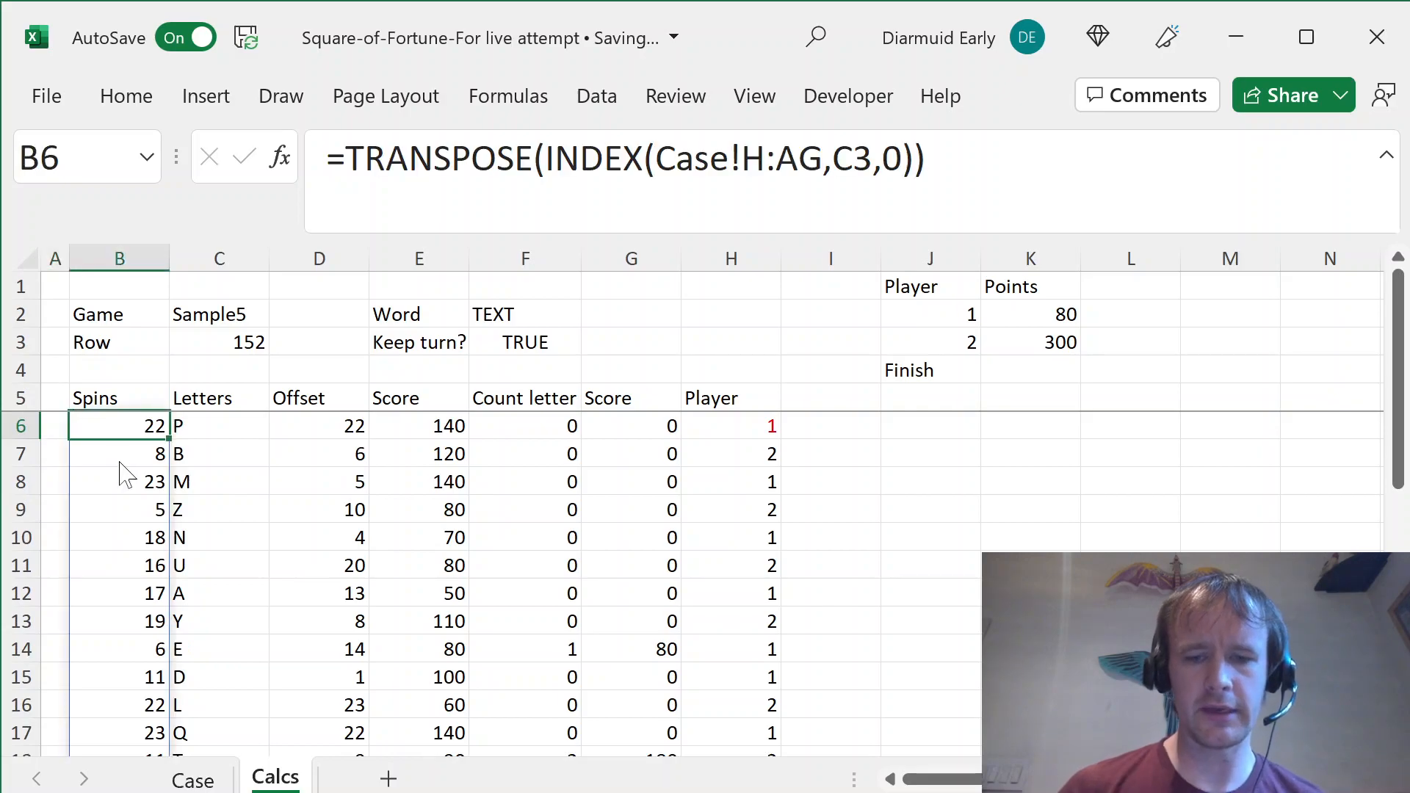
key("alt+h")
key("i")
key("c")
key("Up")
type("#")
key("Return")
- Number the turns 1 to 26 below the # header with =SEQUENCE(26) in B6
type("=seq")
key("Tab")
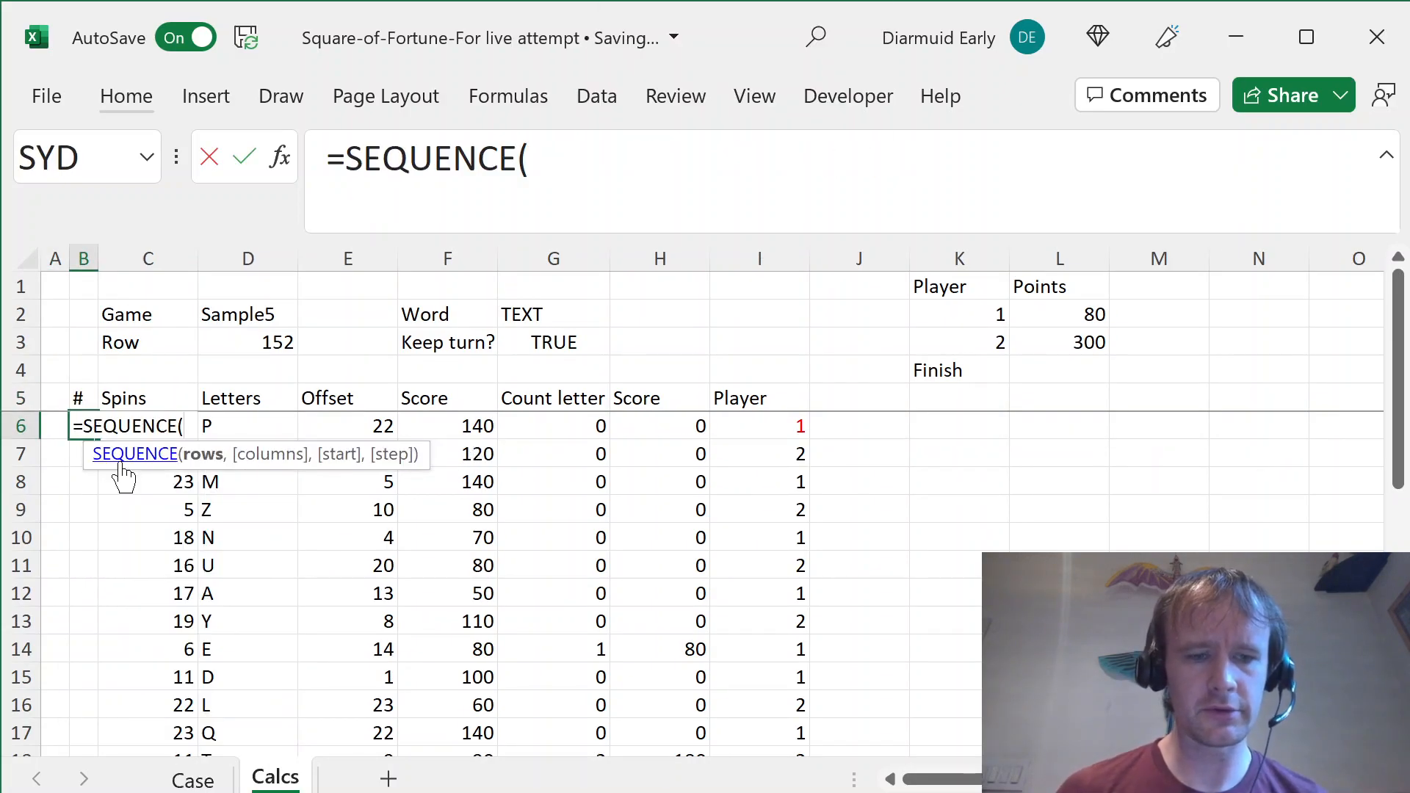
type("26)")
key("ctrl+Return")
key("ctrl+Down")
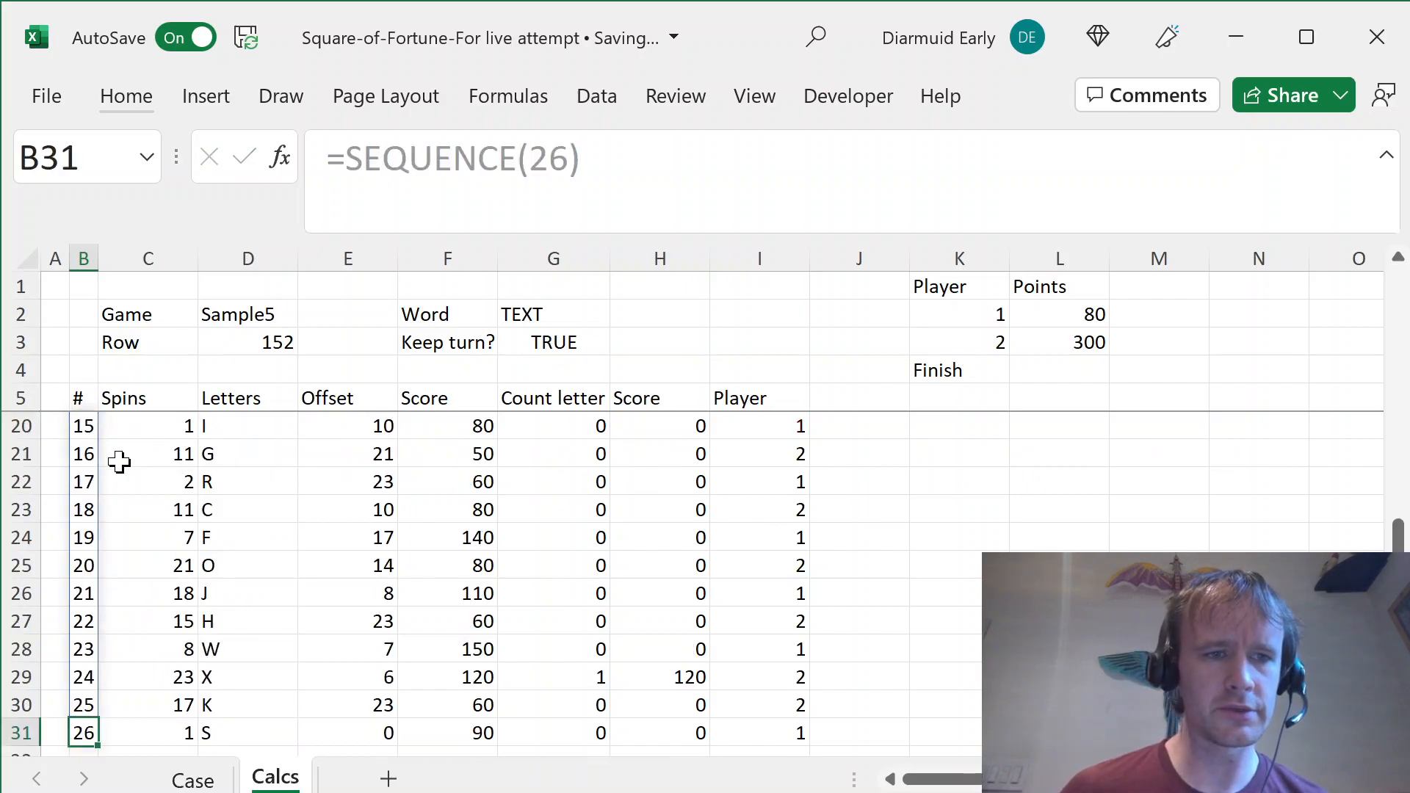
- Begin a MAXIFS formula in L4 beside Finish, using the spilled turn numbers B6# as the max range
key("ctrl+Up")
key("Down")
key("Right")
key("Right")
key("Right")
key("Right")
key("Right")
key("Right")
key("Right")
key("Right")
key("Right")
key("Right")
key("Right")
key("Up")
key("Up")
key("Left")
type("=max")
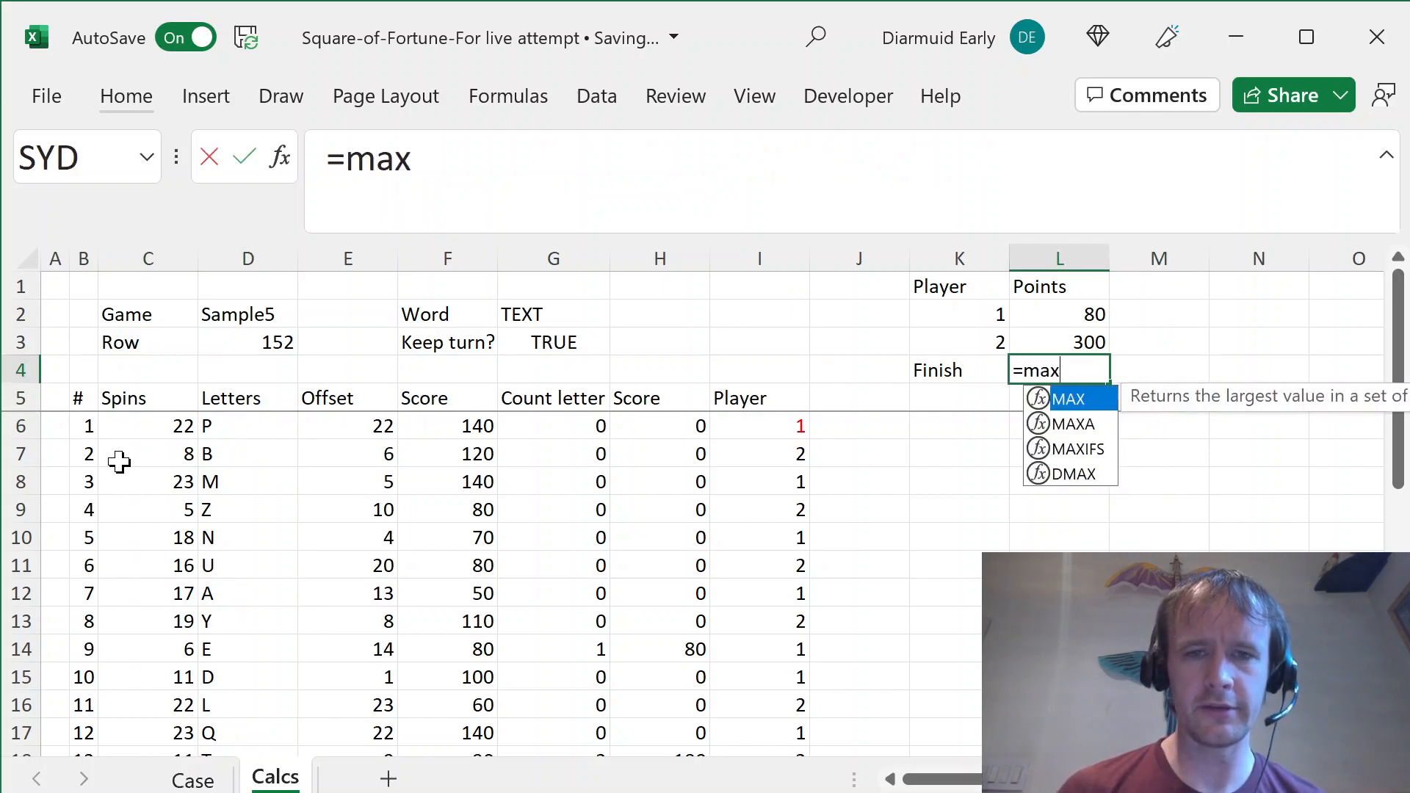
type("i")
key("Tab")
key("Left")
key("Down")
key("Left")
key("Left")
key("Left")
key("Down")
key("Left")
key("Left")
key("Left")
key("Left")
key("Left")
key("Left")
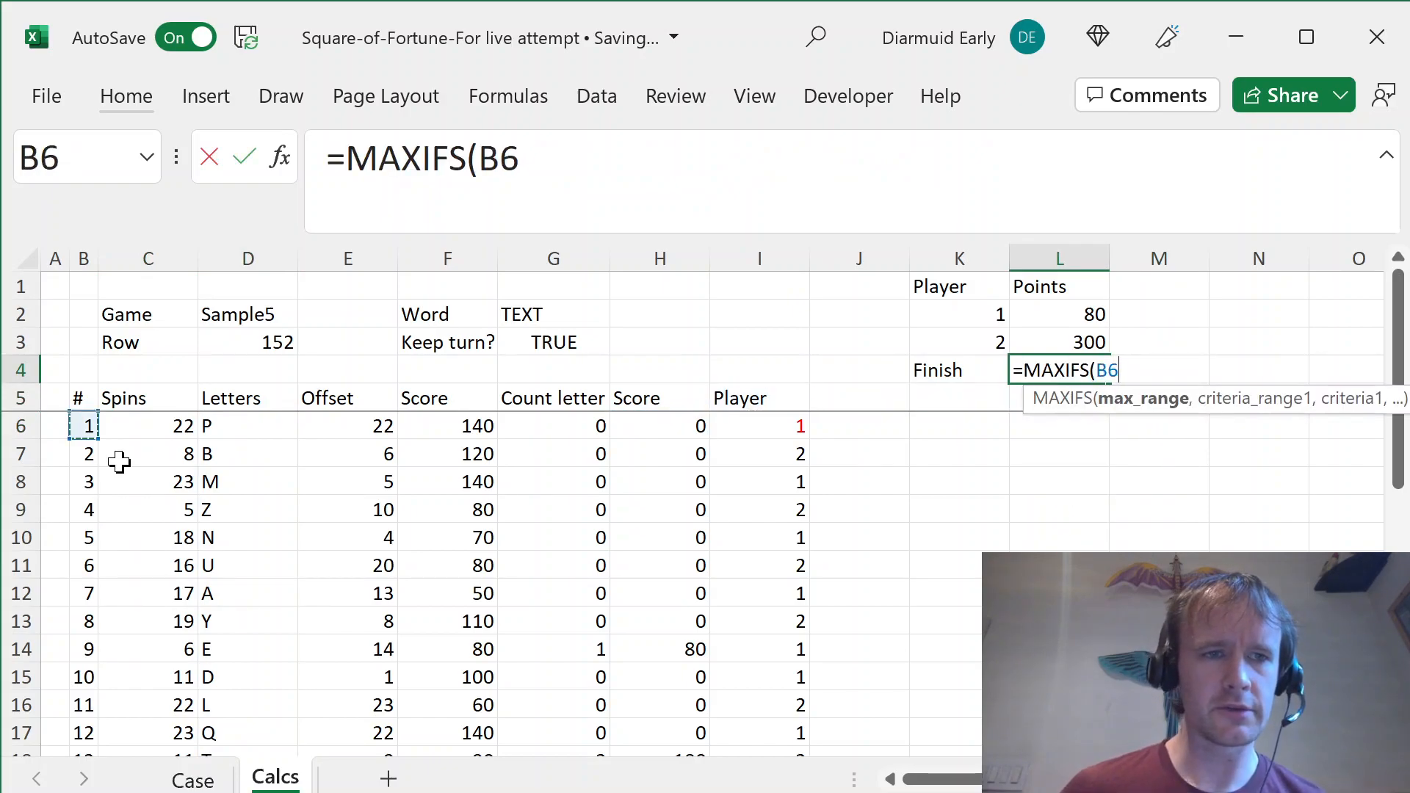
key("ctrl+shift+Down")
- Complete the MAXIFS formula in L4 with criteria range $H$6:$H$31 and criterion ">0"
type(",")
key("Down")
key("Left")
key("Left")
key("Left")
key("Left")
key("Down")
key("ctrl+shift+Down")
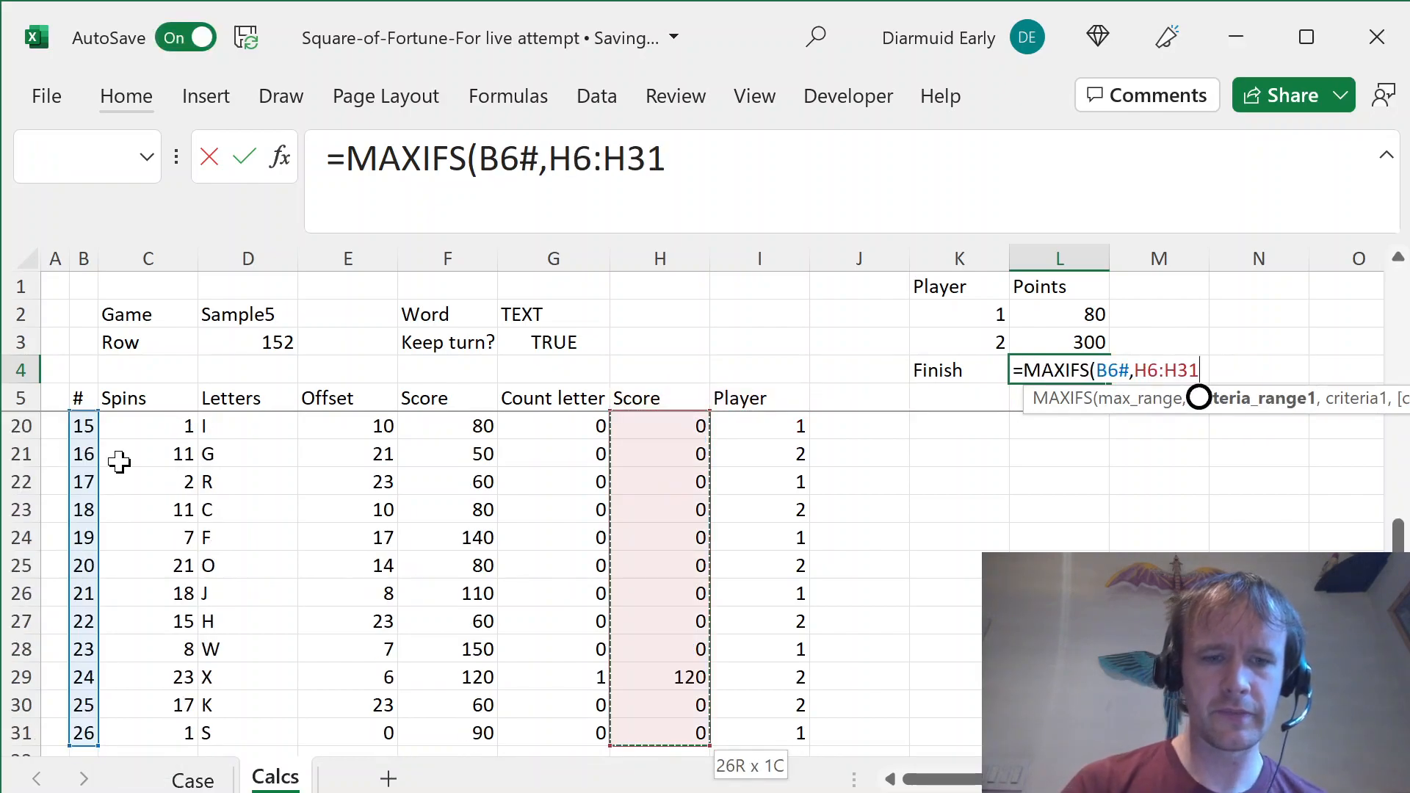
key("F4")
type(",\">-")
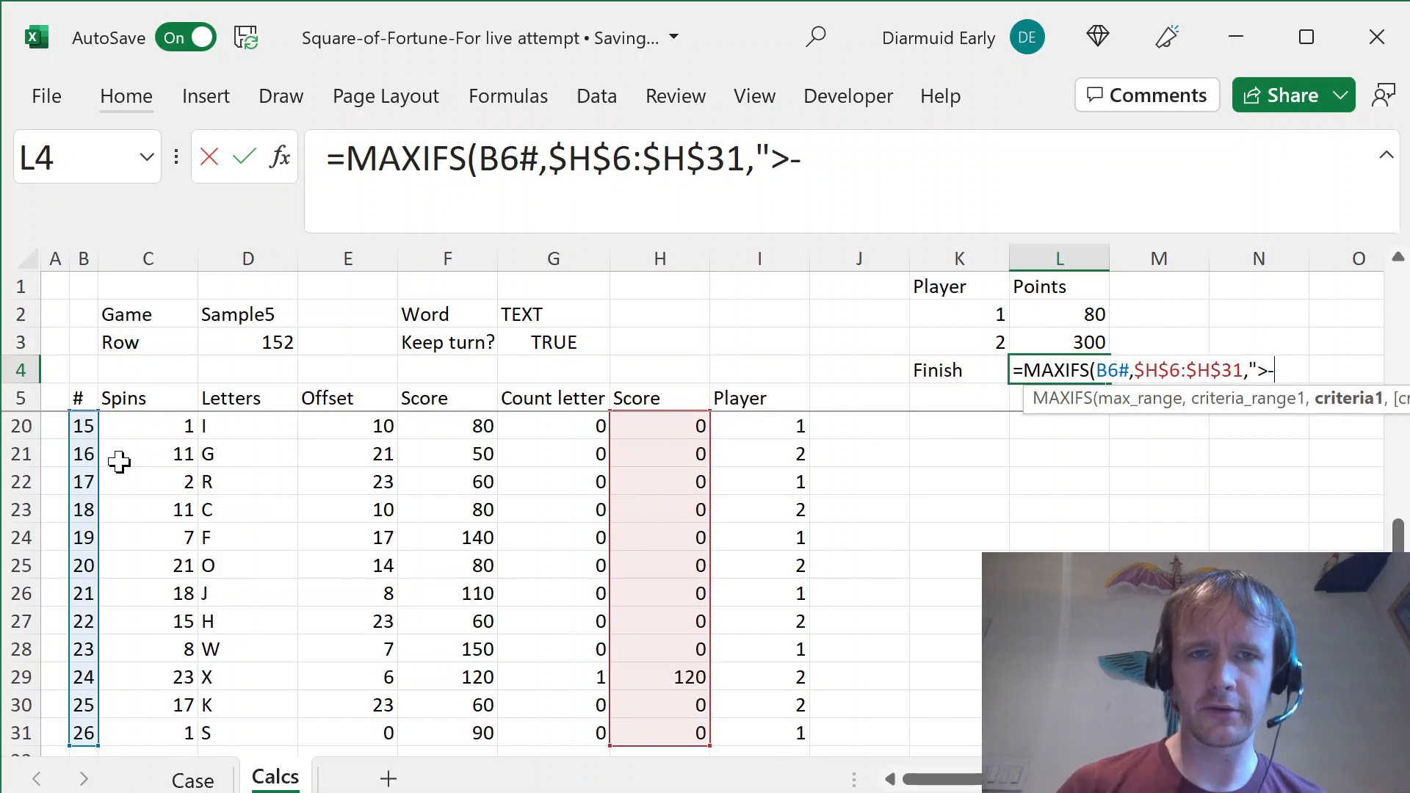
key("BackSpace")
type("0\")")
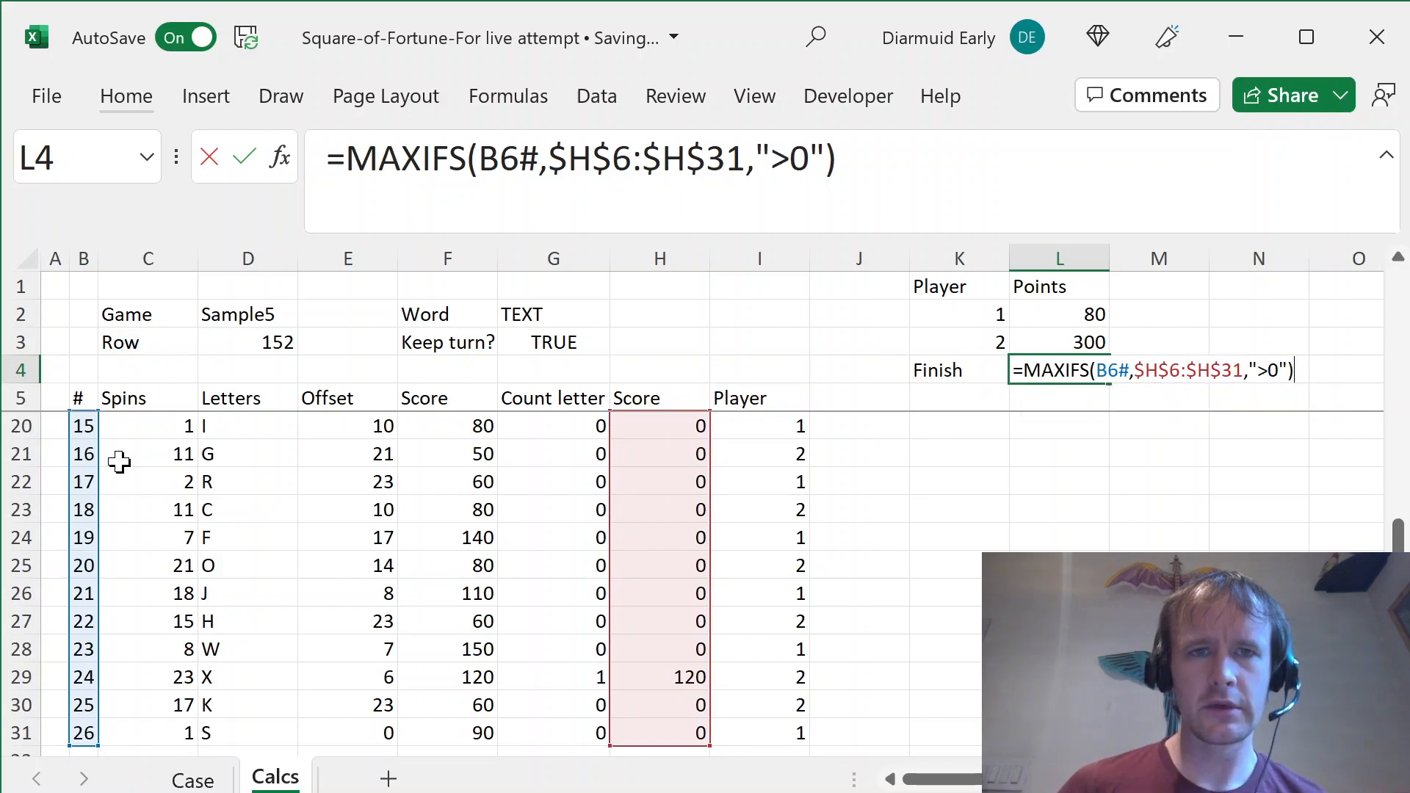
key("ctrl+Return")
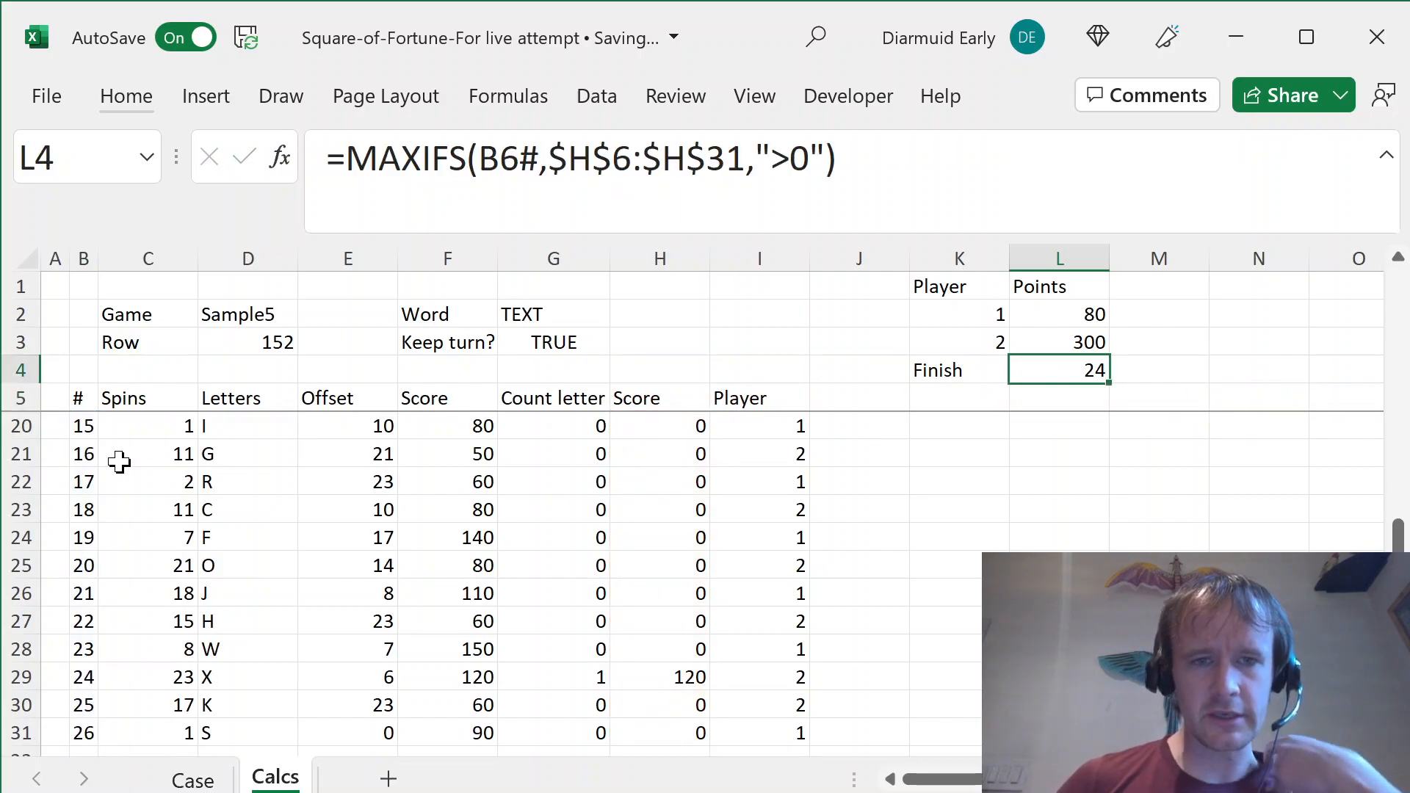
- Wrap the MAXIFS formula in L4 in INDEX, giving the Player range $I$6:$I$31 as the second argument
left_click(343, 158)
type("ind")
key("Tab")
key("End")
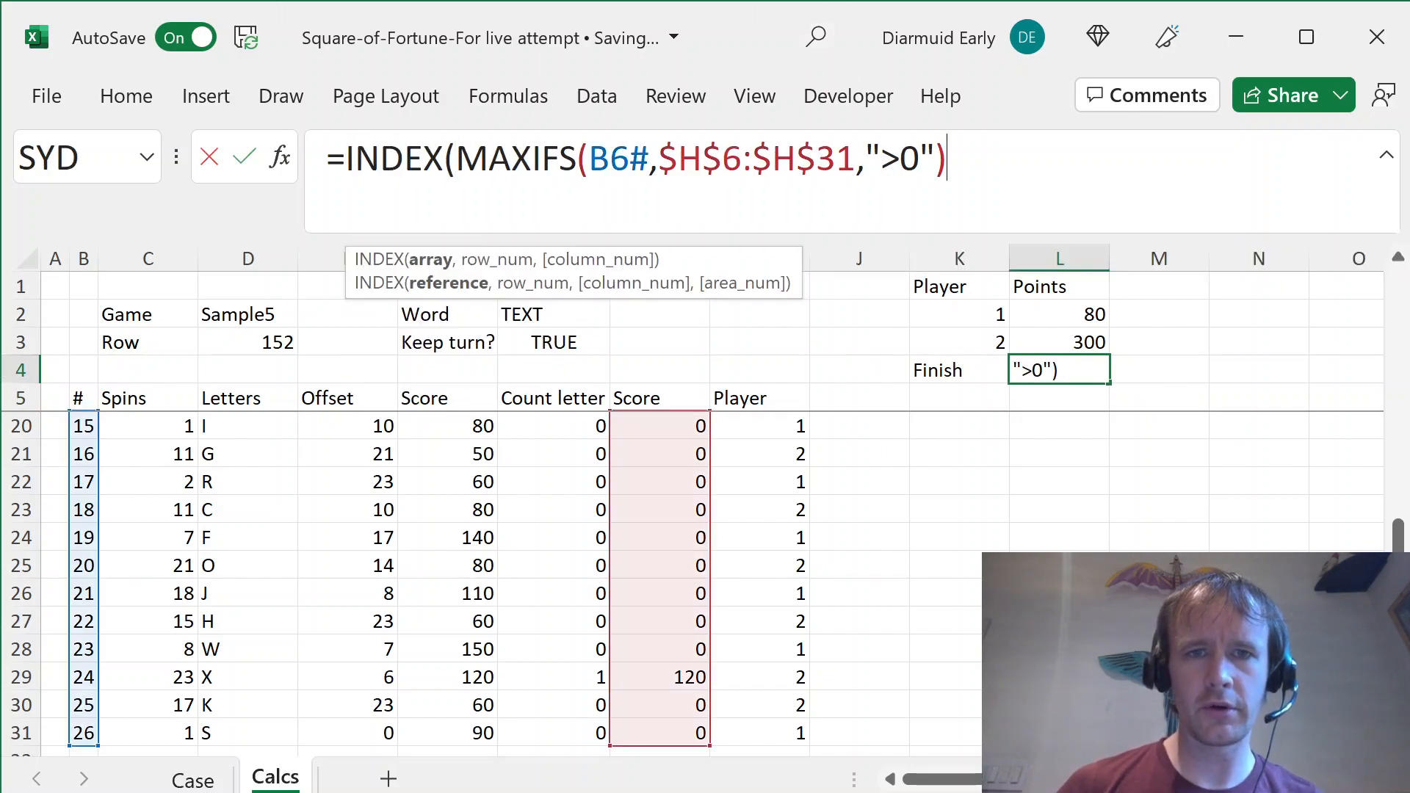
type(",")
left_click(780, 400)
key("Down")
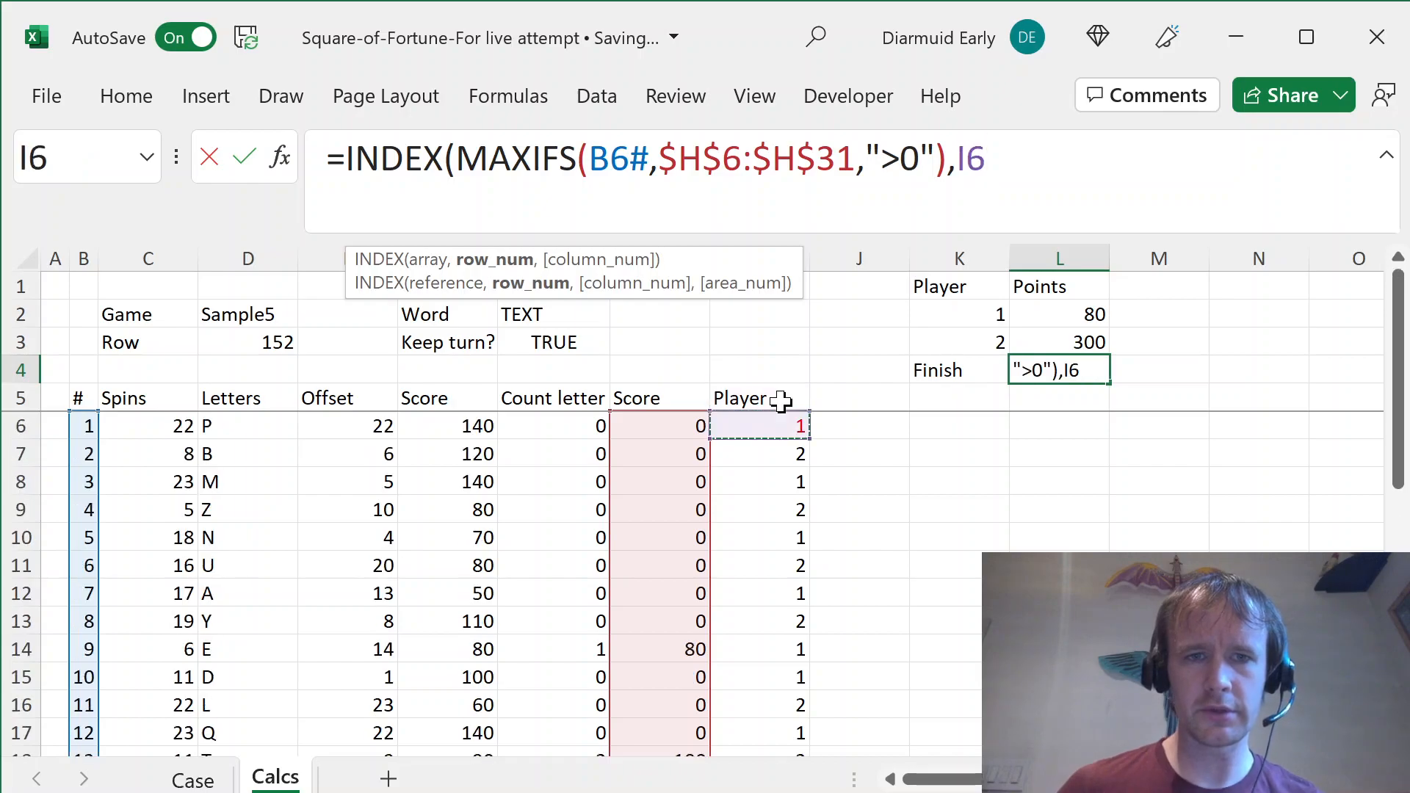
key("ctrl+shift+Down")
key("F4")
type(")")
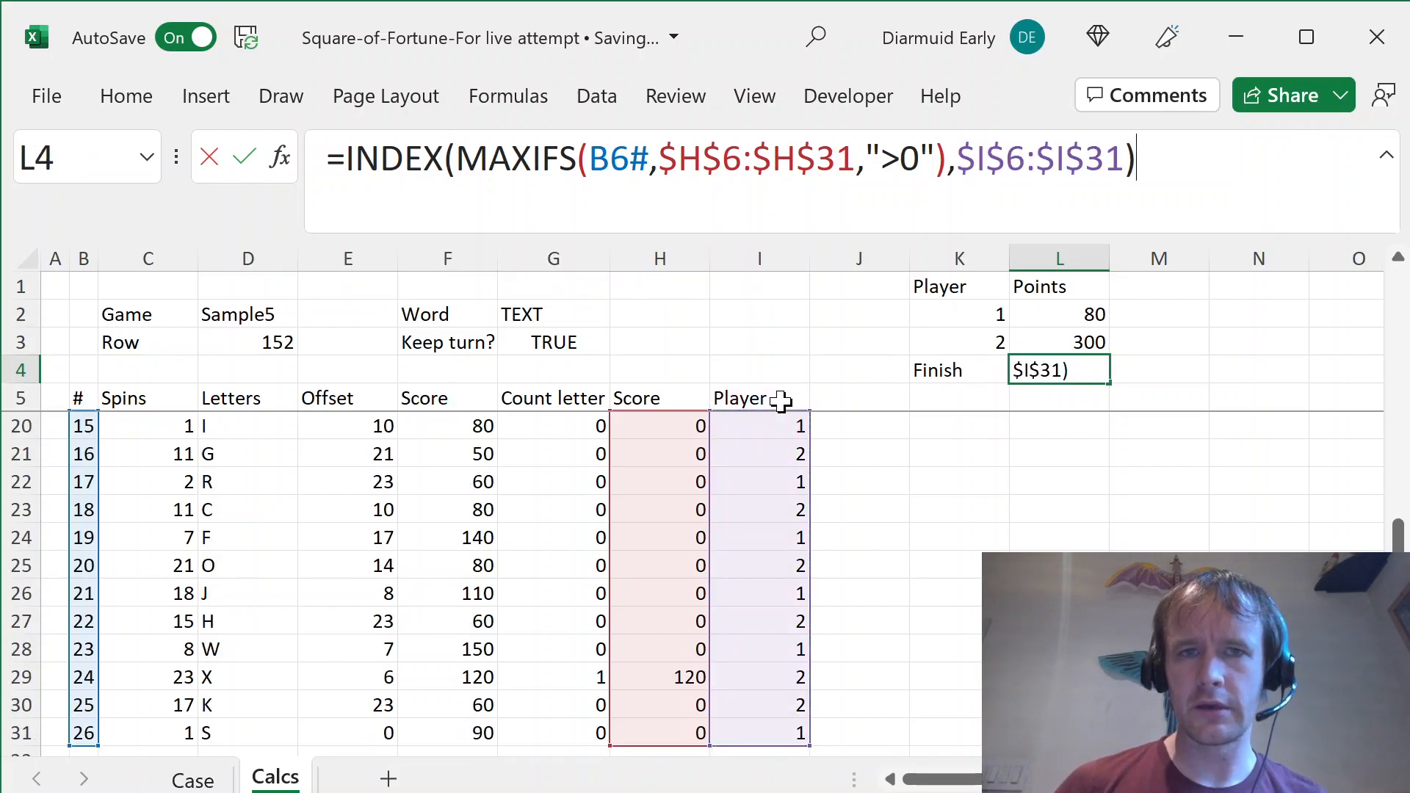
left_click_drag(590, 158, 835, 158)
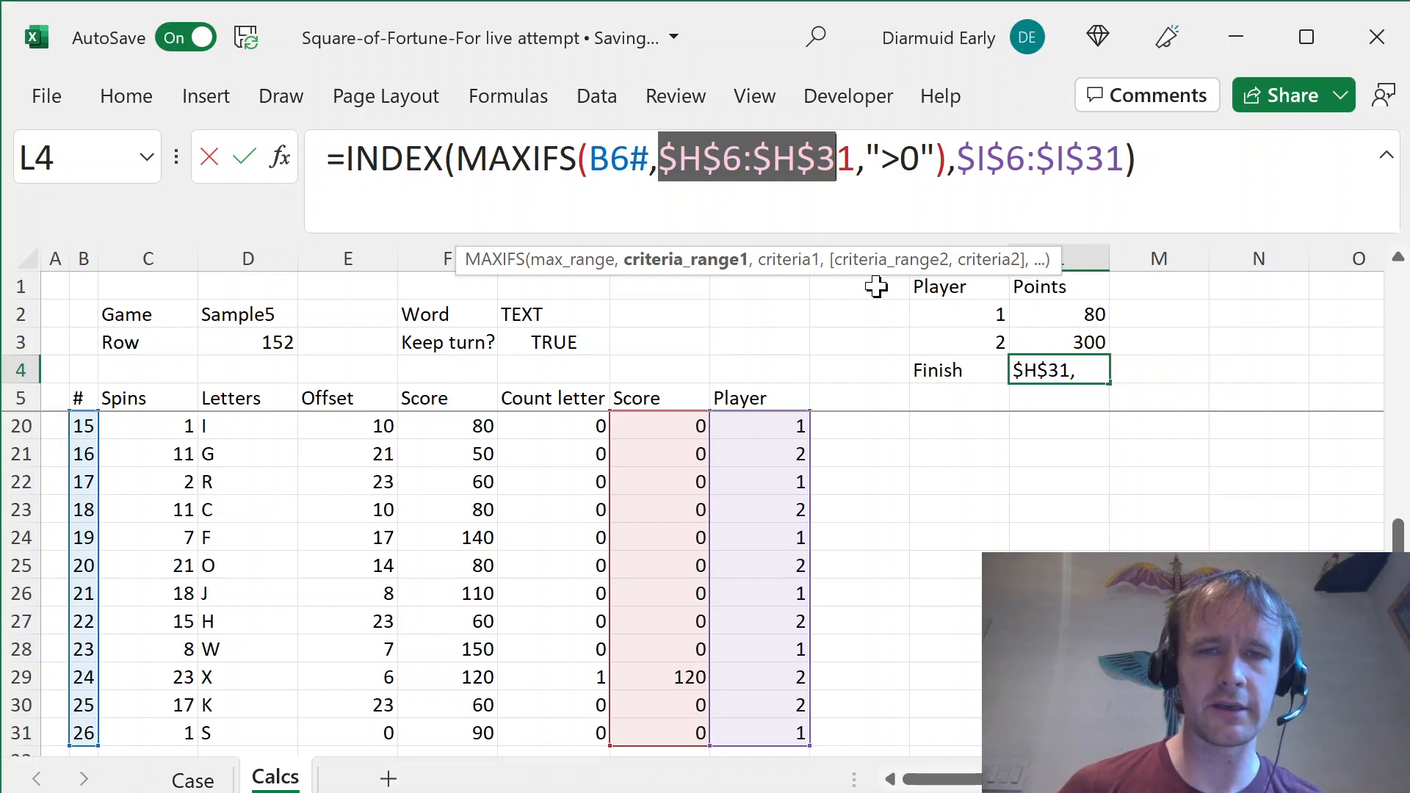
key("Return")
key("Up")
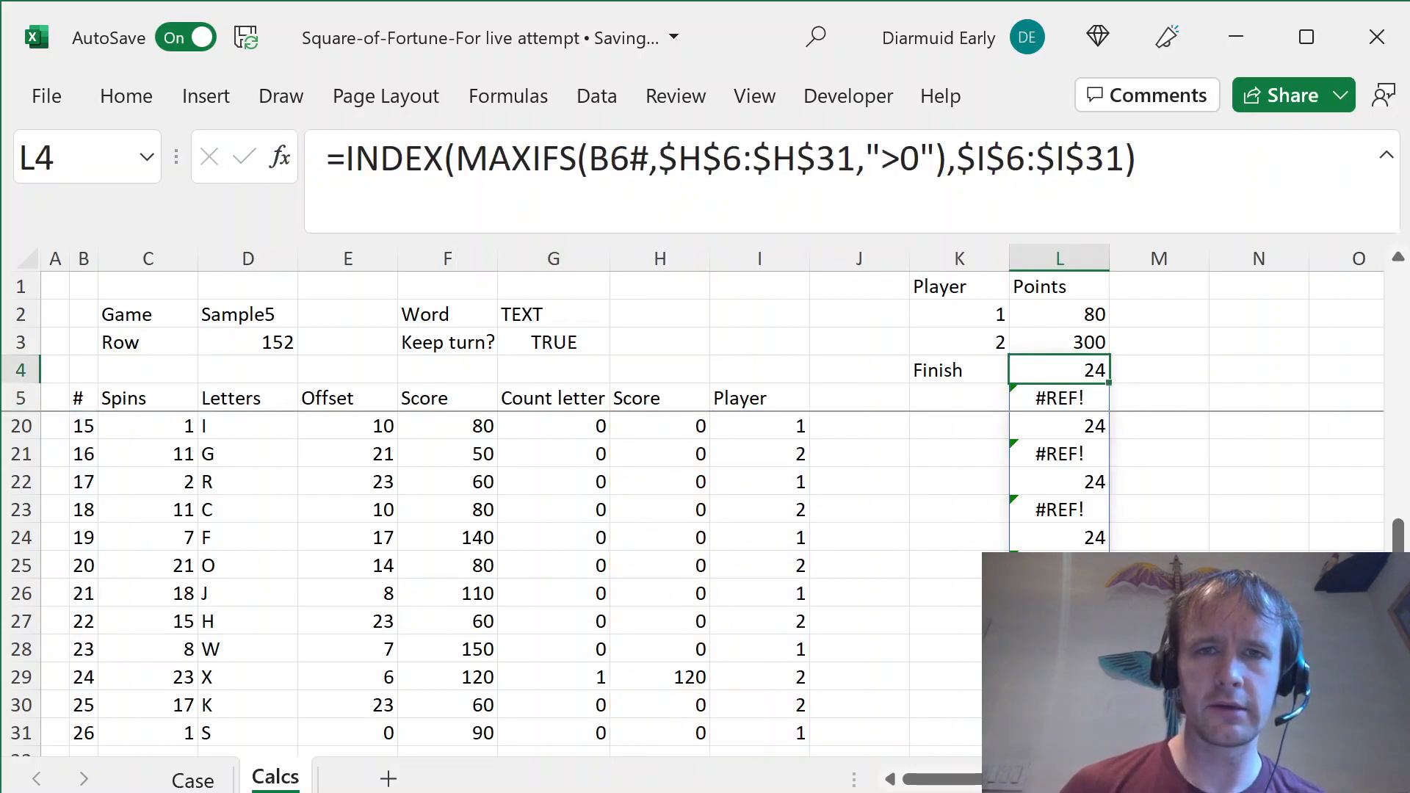
left_click(985, 158)
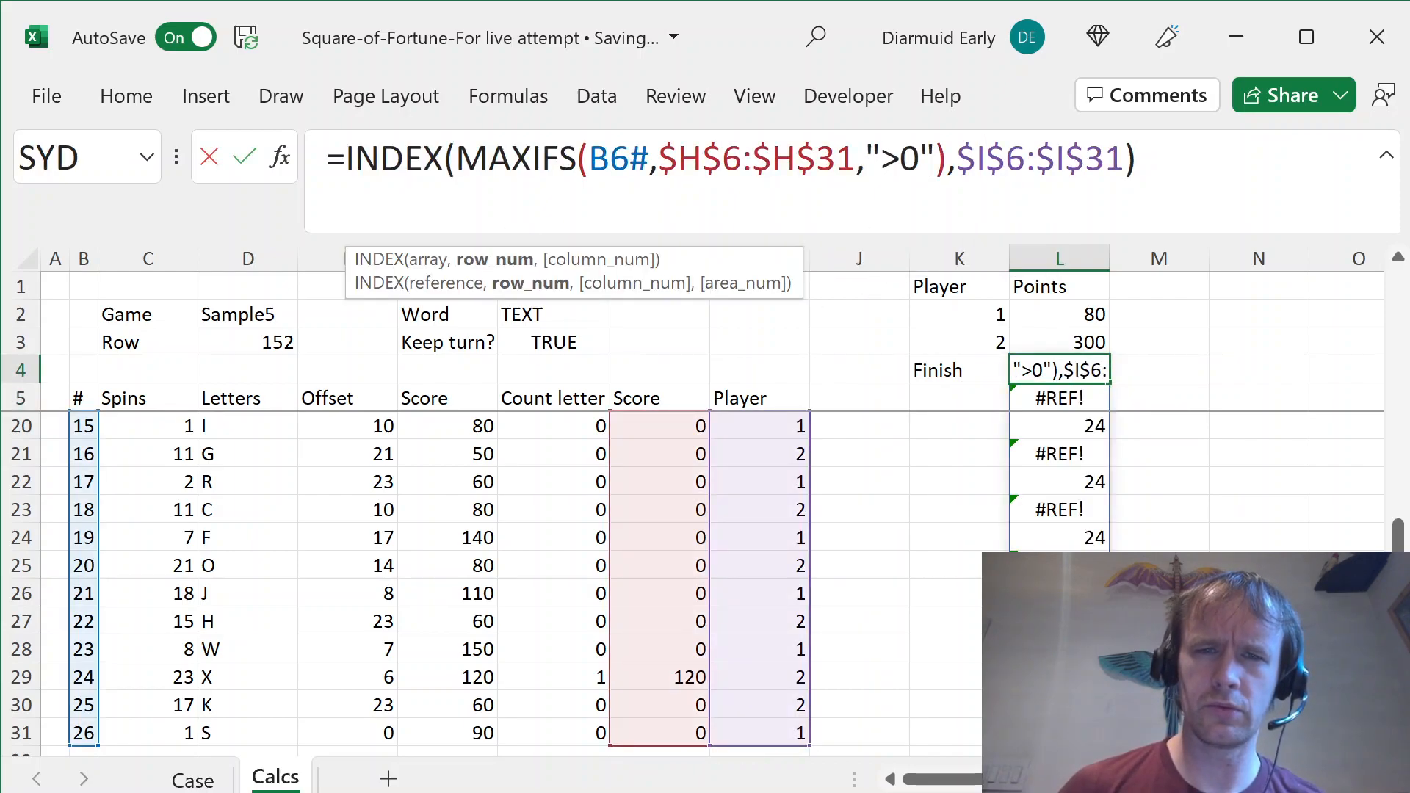
key("Escape")
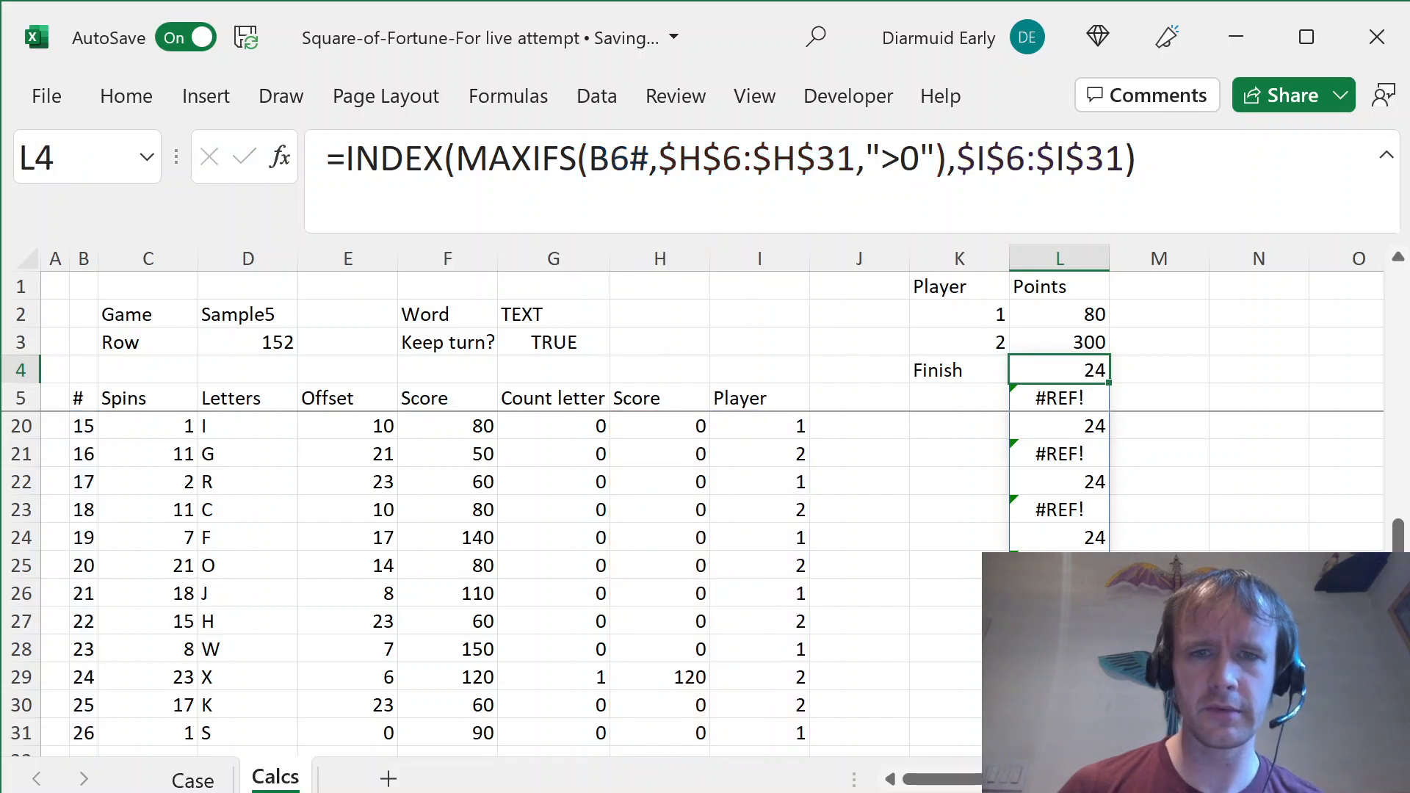
key("ctrl+z")
key("ctrl+y")
- Move $I$6:$I$31 ahead of MAXIFS in L4, giving =INDEX($I$6:$I$31,MAXIFS(B6#,$H$6:$H$31,">0"))
key("F2")
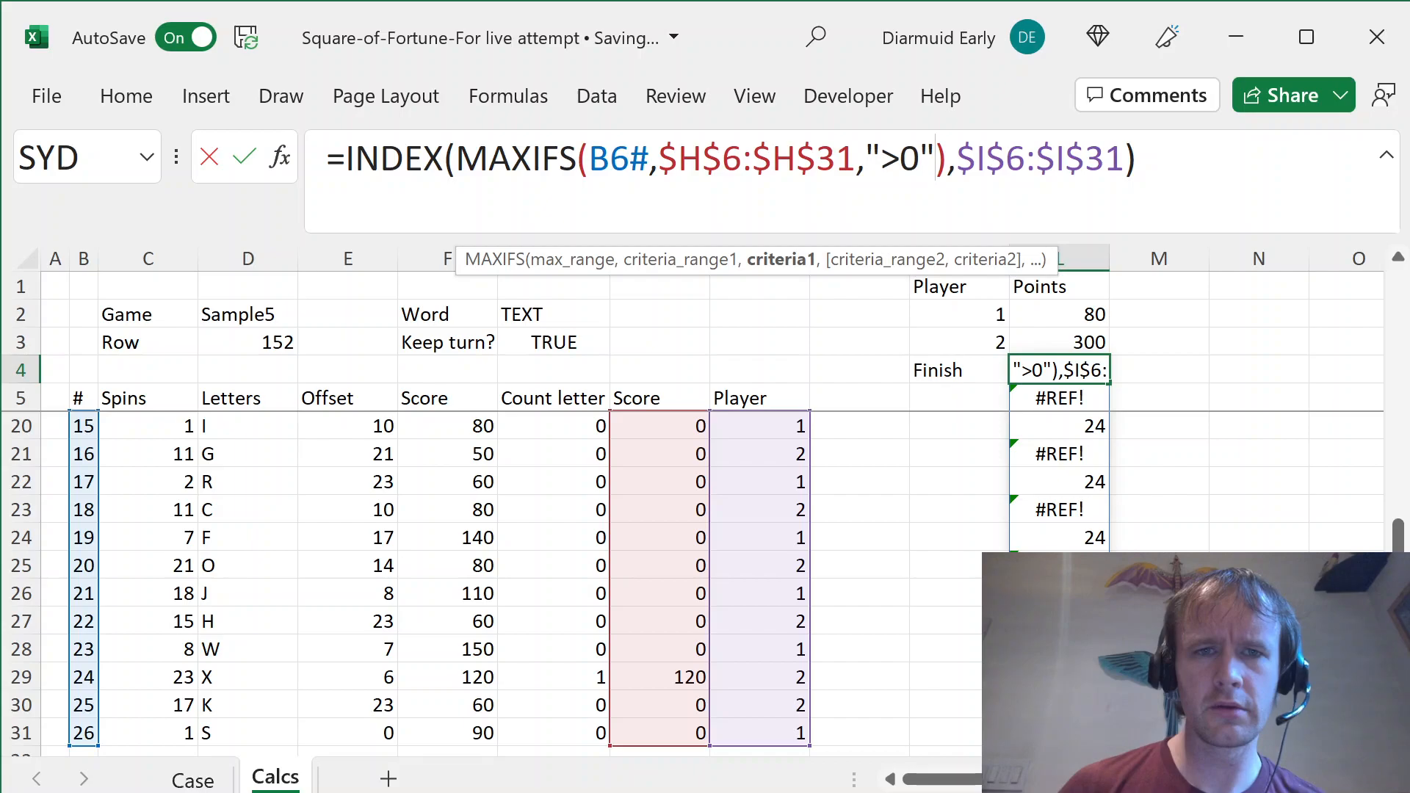
key("Right")
key("Right")
key("shift+Right")
key("shift+Right")
key("shift+Right")
key("shift+Right")
key("shift+Right")
key("shift+Right")
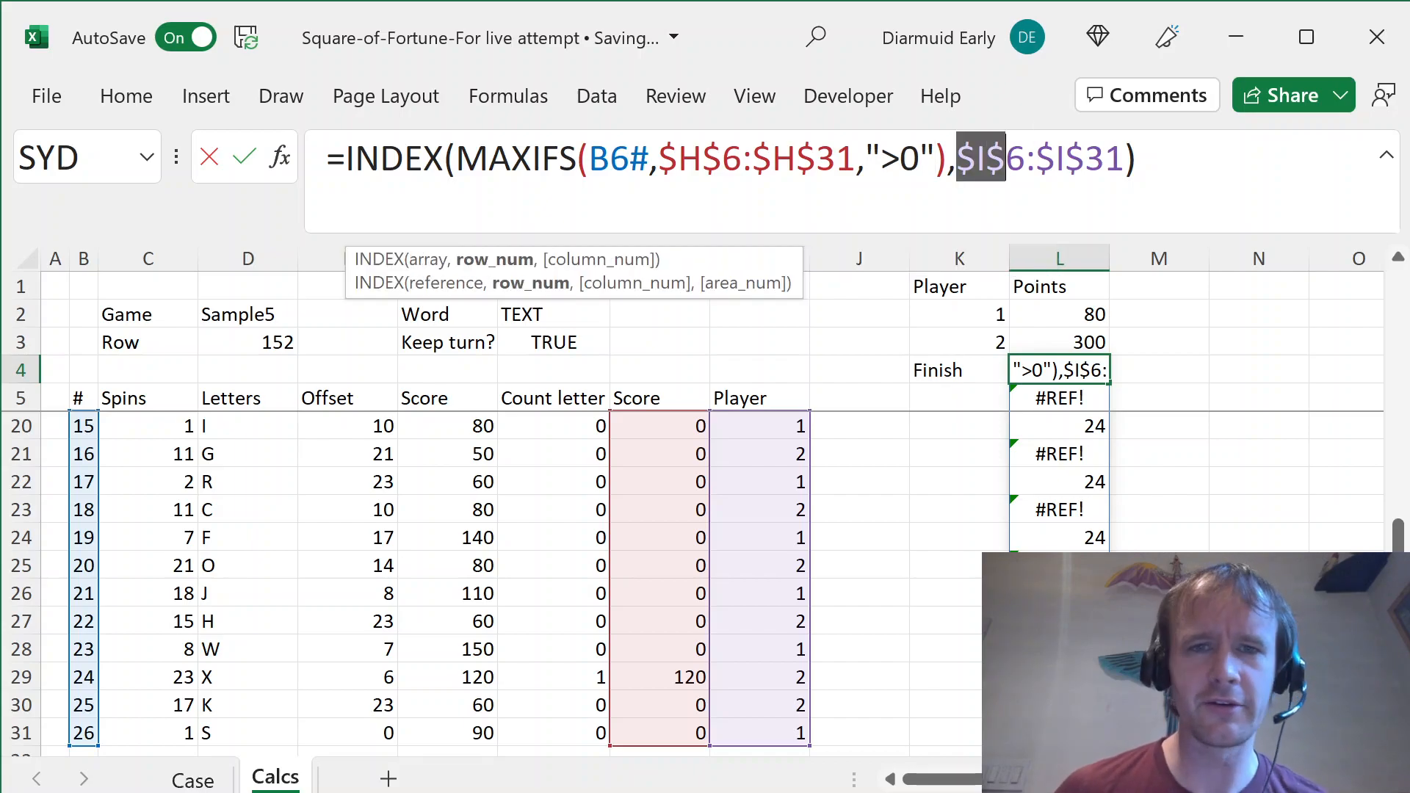
key("shift+Right")
key("shift+Right")
key("shift+Right")
key("shift+Right")
key("ctrl+c")
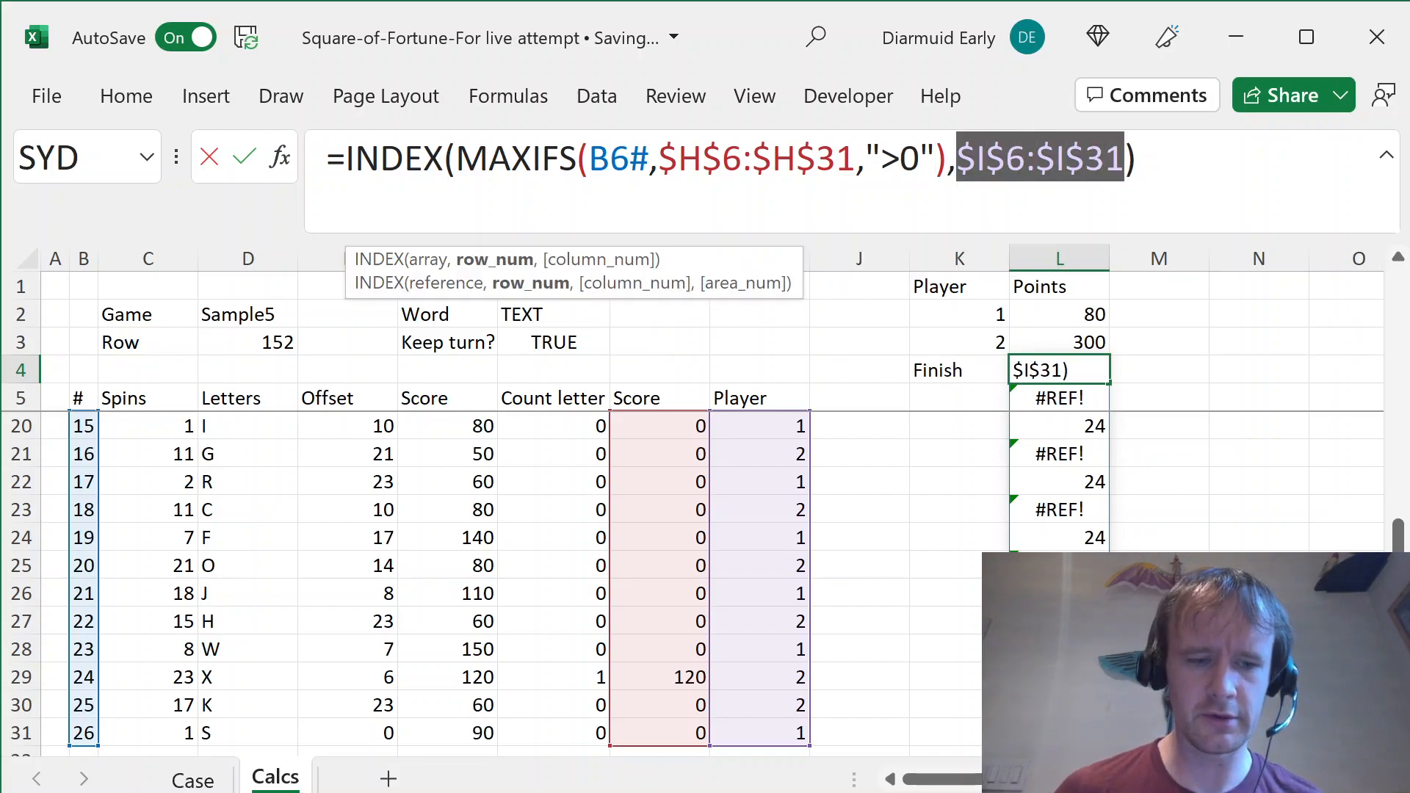
key("BackSpace")
key("BackSpace")
key("ctrl+Left")
key("ctrl+Left")
key("ctrl+Left")
key("ctrl+Left")
key("ctrl+Left")
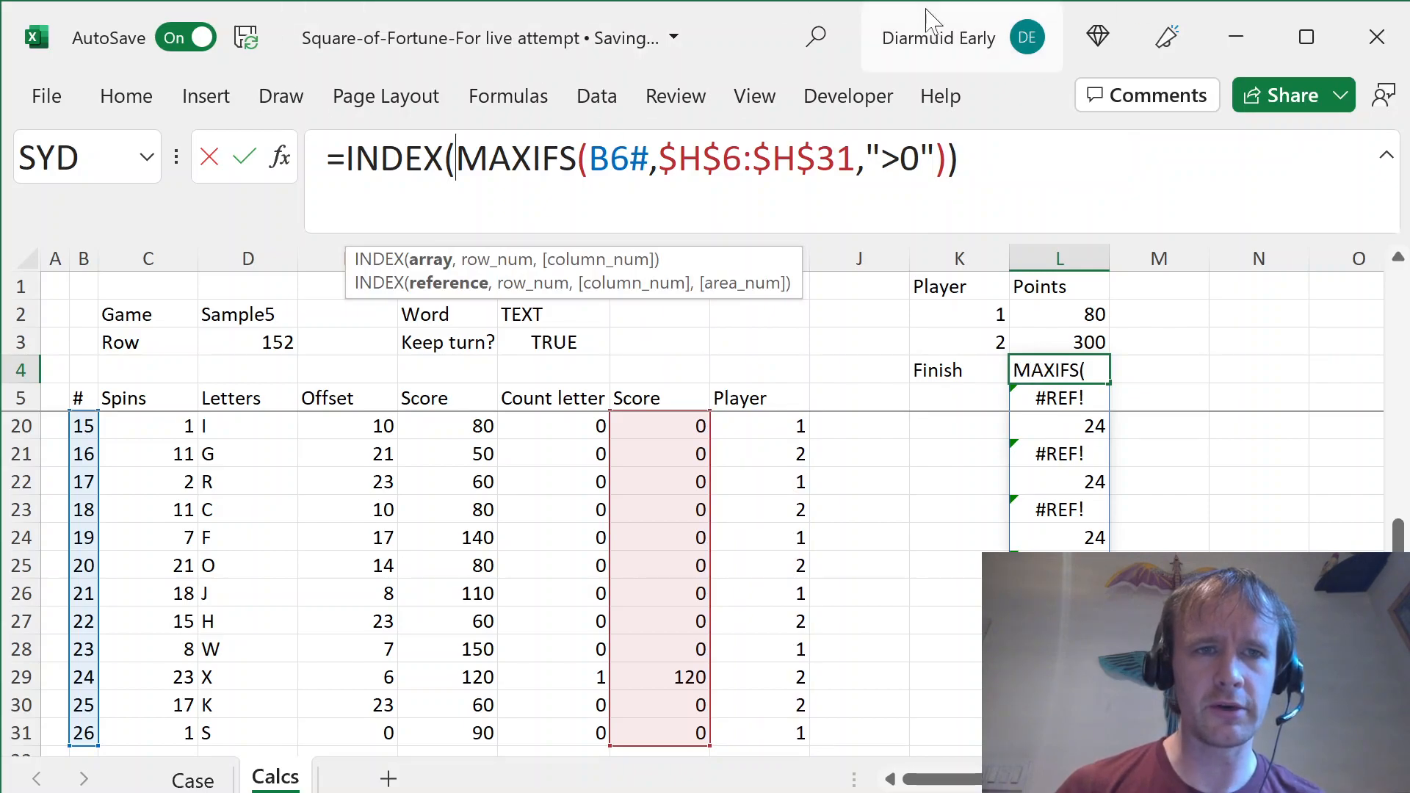
key("ctrl+v")
type(",")
key("ctrl+Return")
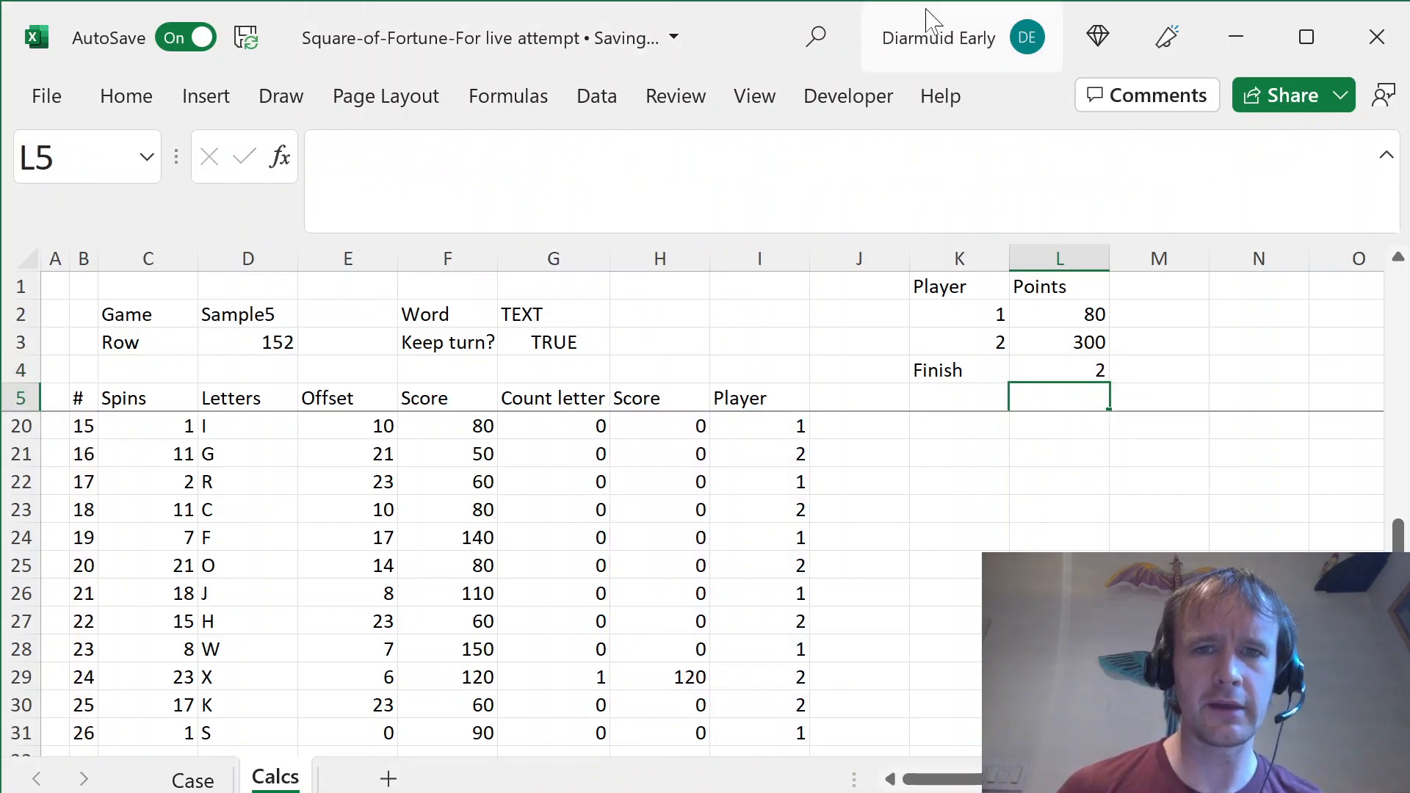
- Check the player recorded for the last scoring turn in row 29
left_click(781, 670)
double_click(782, 670)
key("Escape")
key("shift+space")
key("Right")
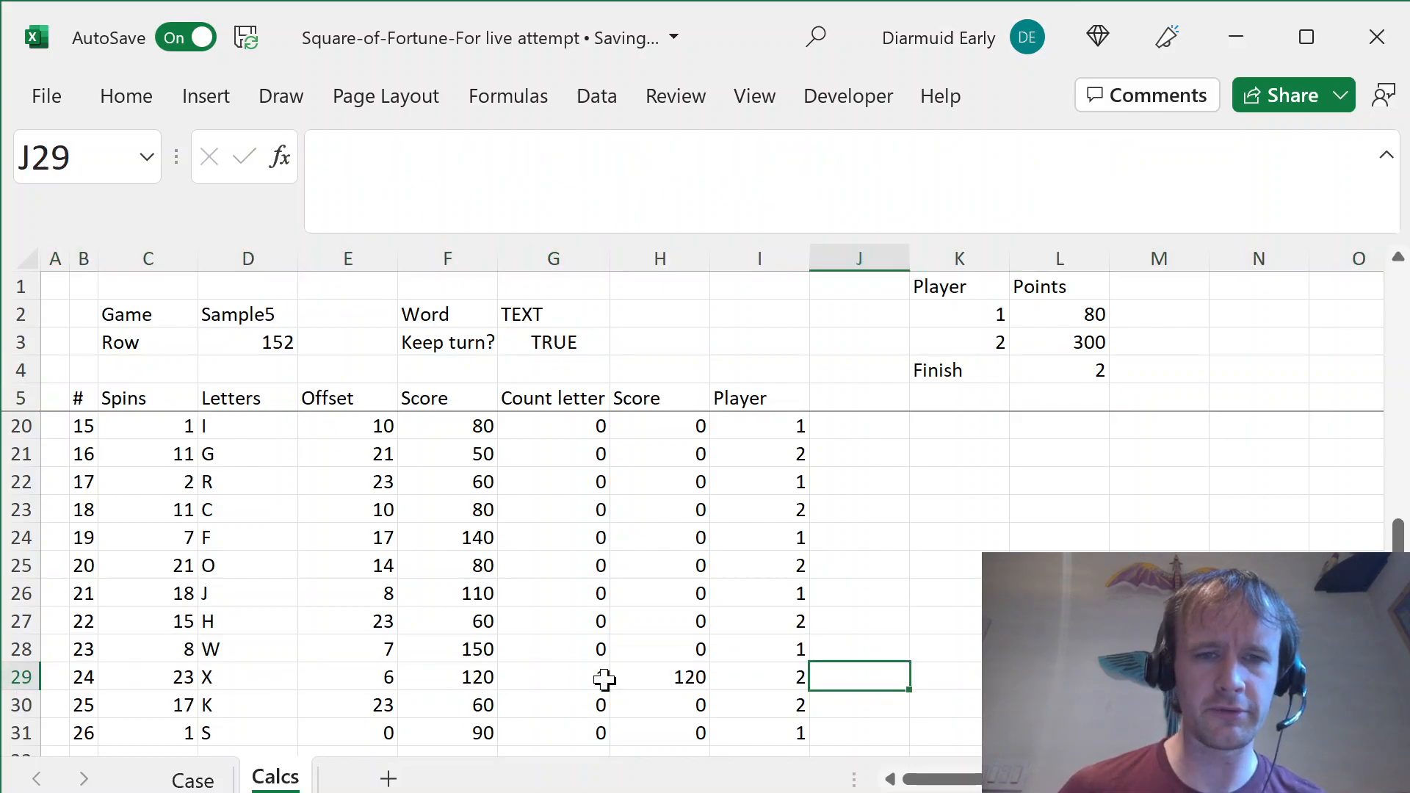
key("Left")
- Consult the Level 5 rules on the Case sheet and enter the header Adj points in M1 of Calcs
left_click(1146, 288)
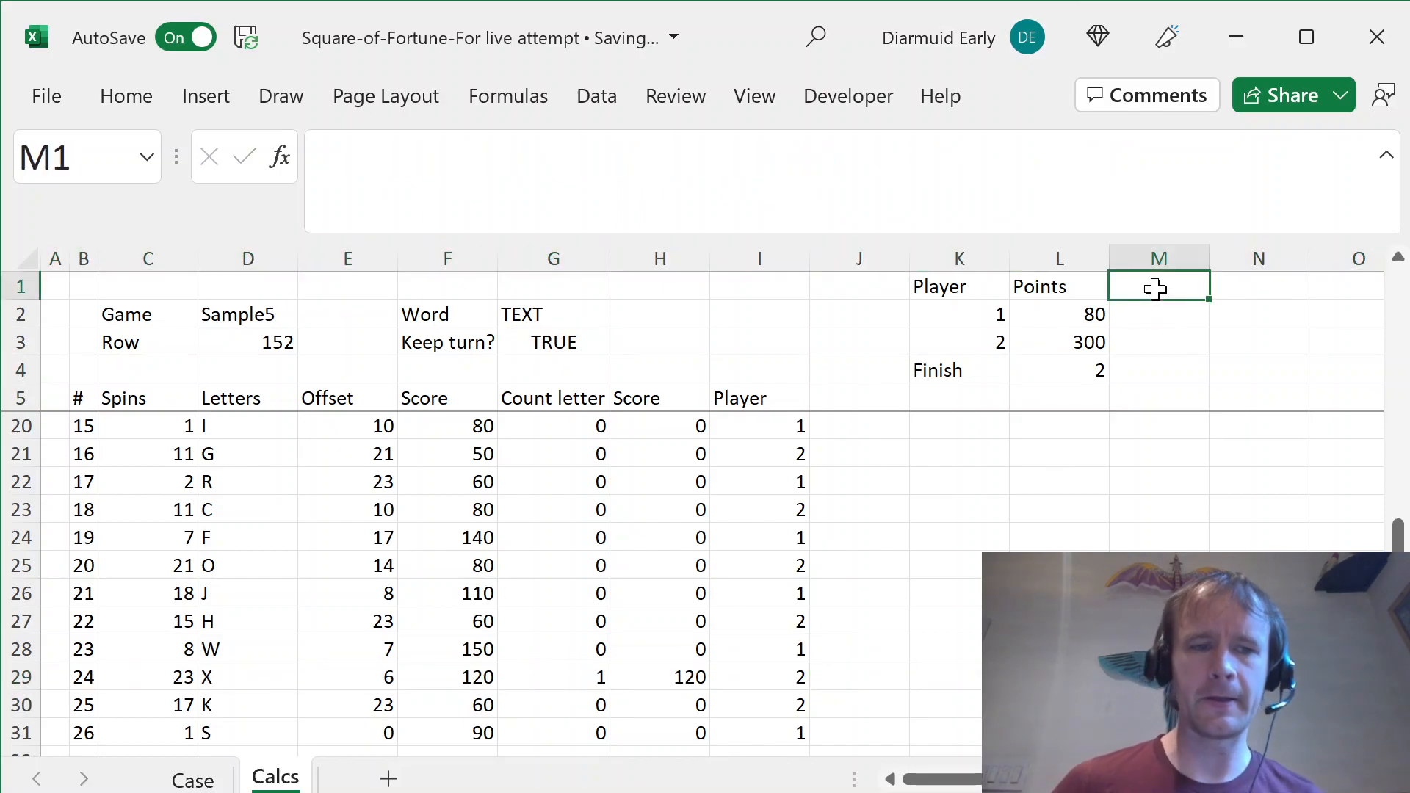
key("ctrl+Page_Up")
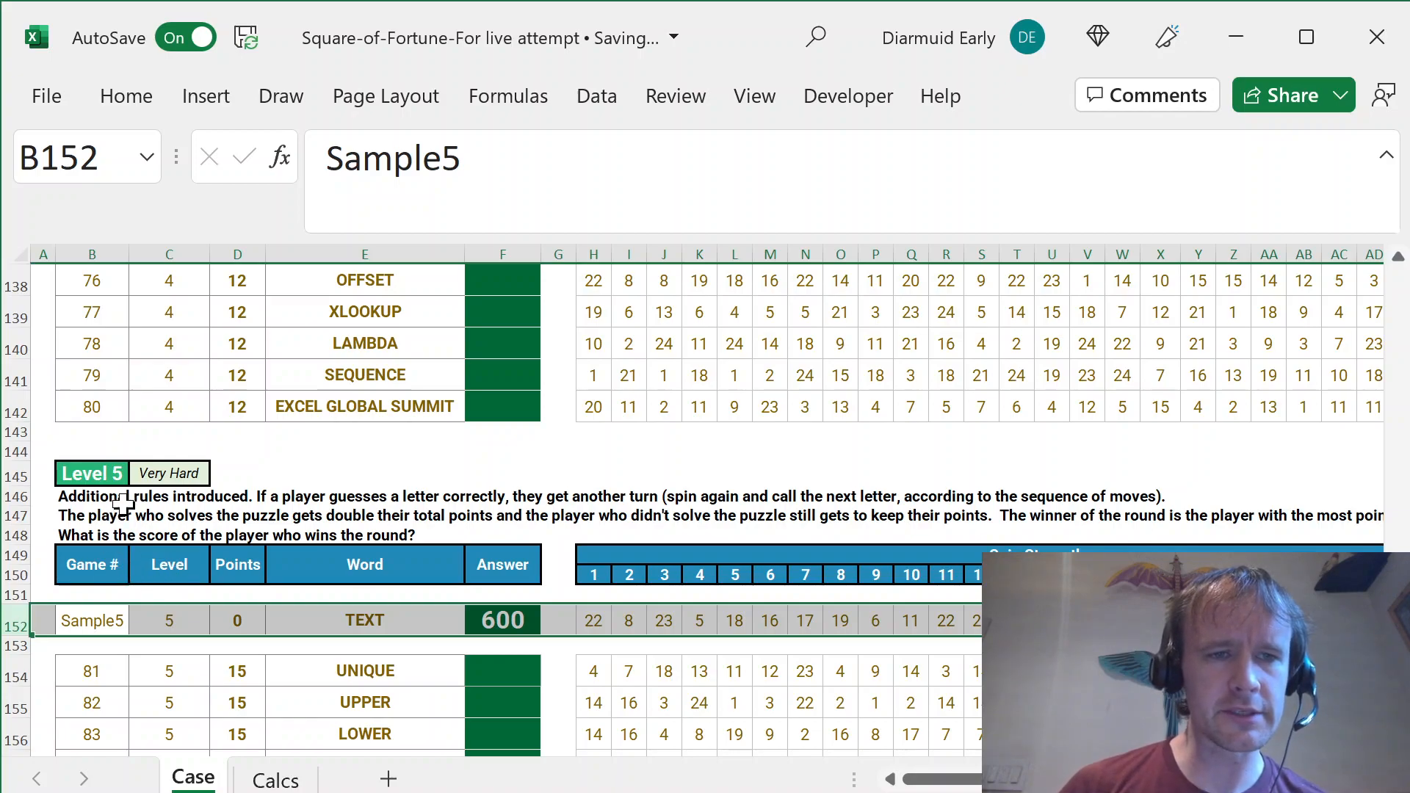
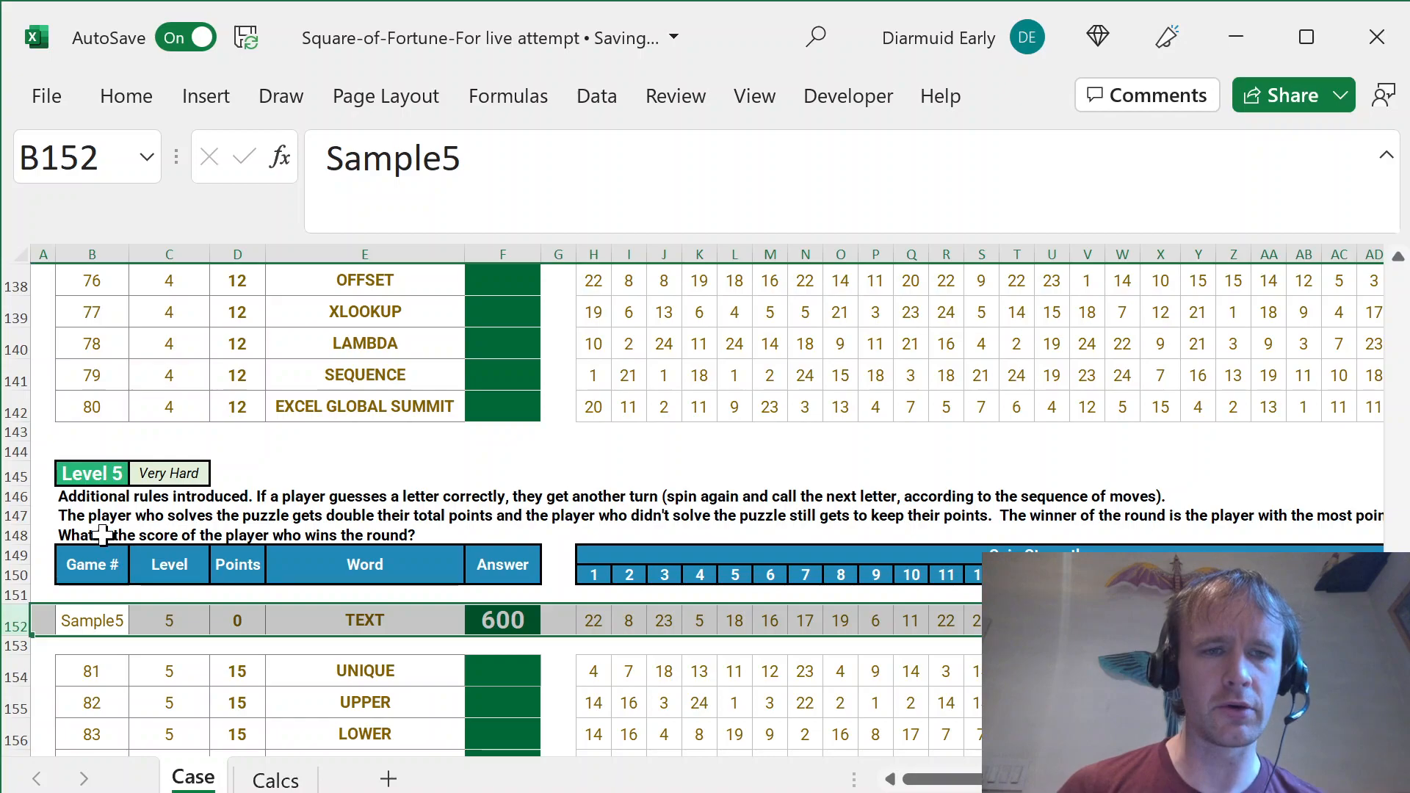
key("ctrl+Page_Down")
type("Ad")
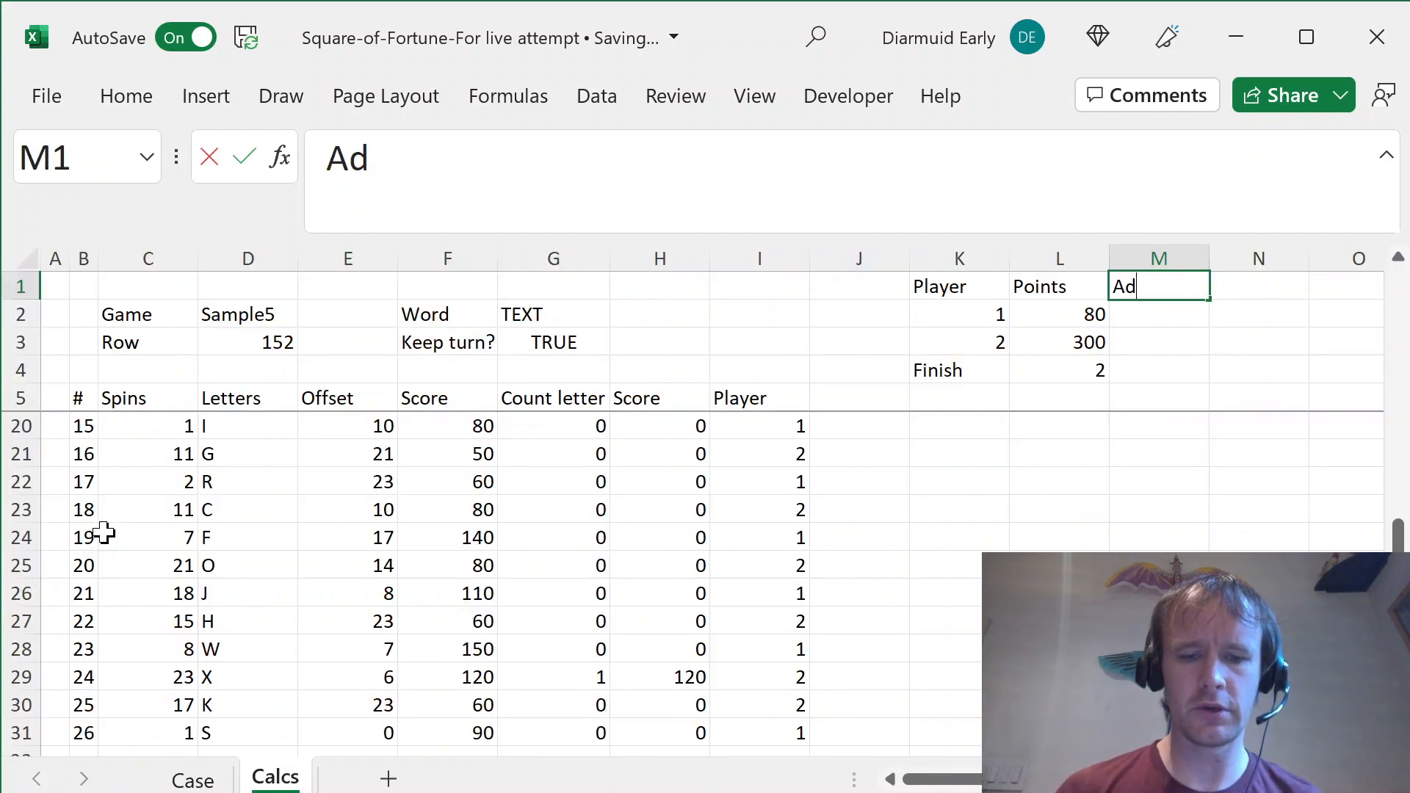
type("j soints")
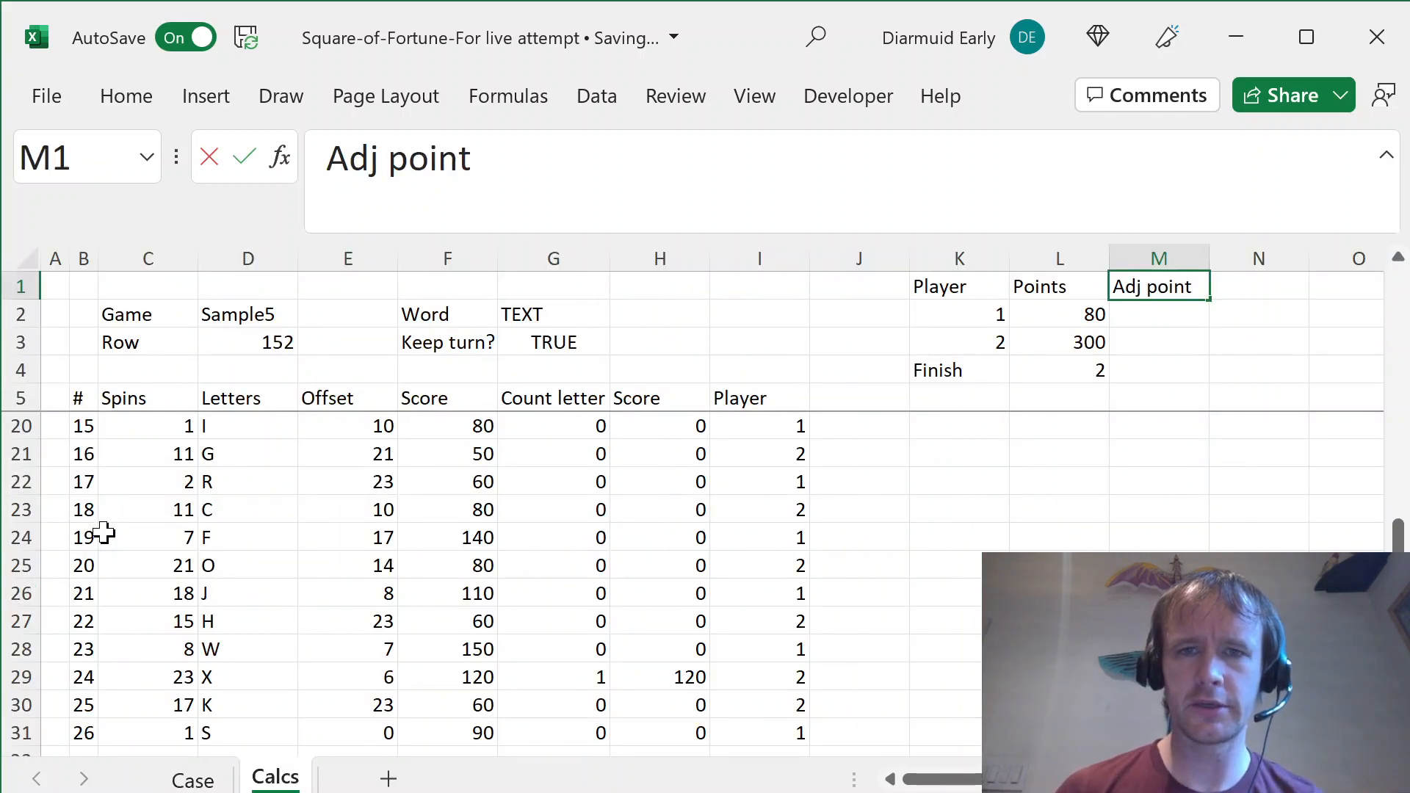
key("Return")
- Enter =L2*(1+(K2=$L$4)) in M2 to double the finishing player's points, and copy it down to M3
type("=")
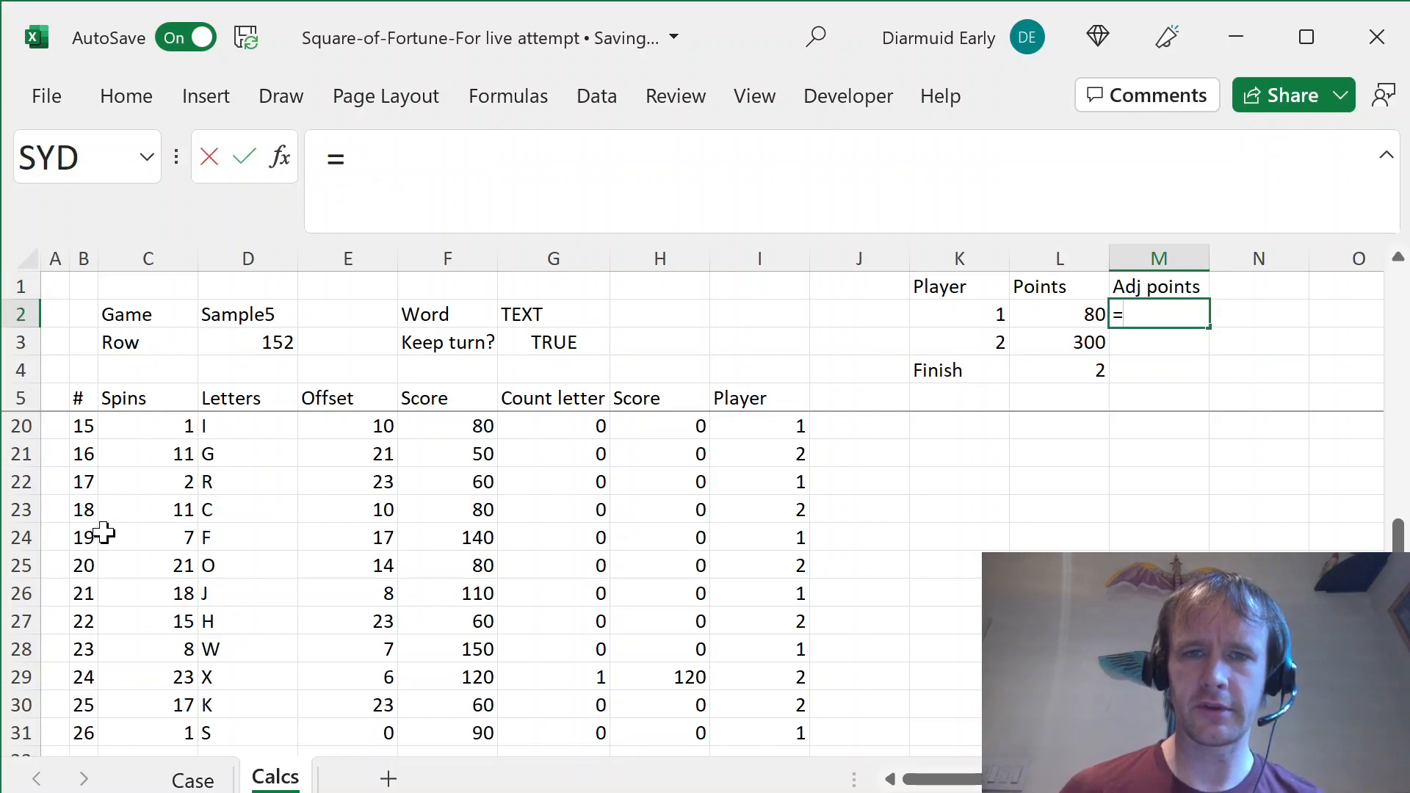
key("Left")
type("*(1+")
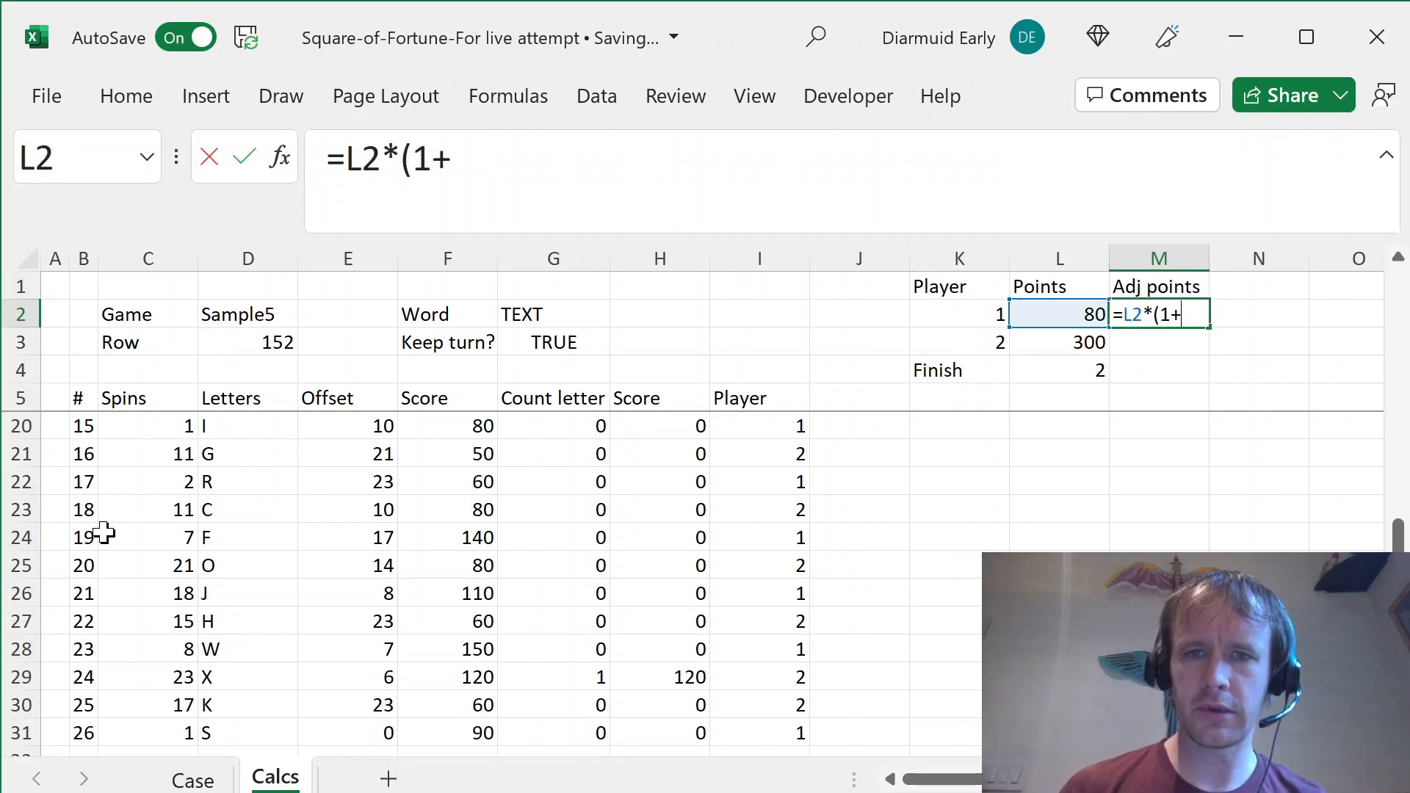
type("(")
key("Left")
key("Left")
key("Down")
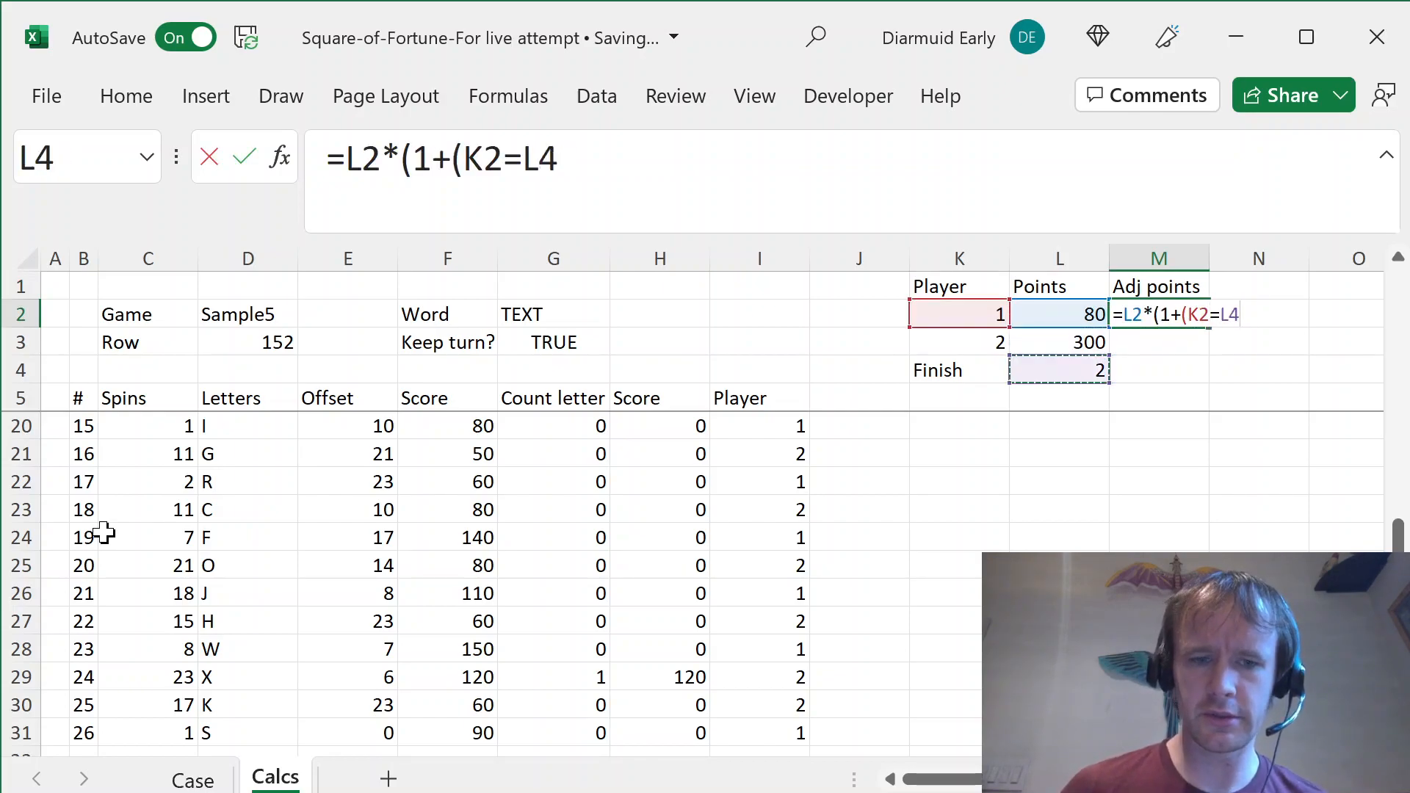
key("F4")
type(")")
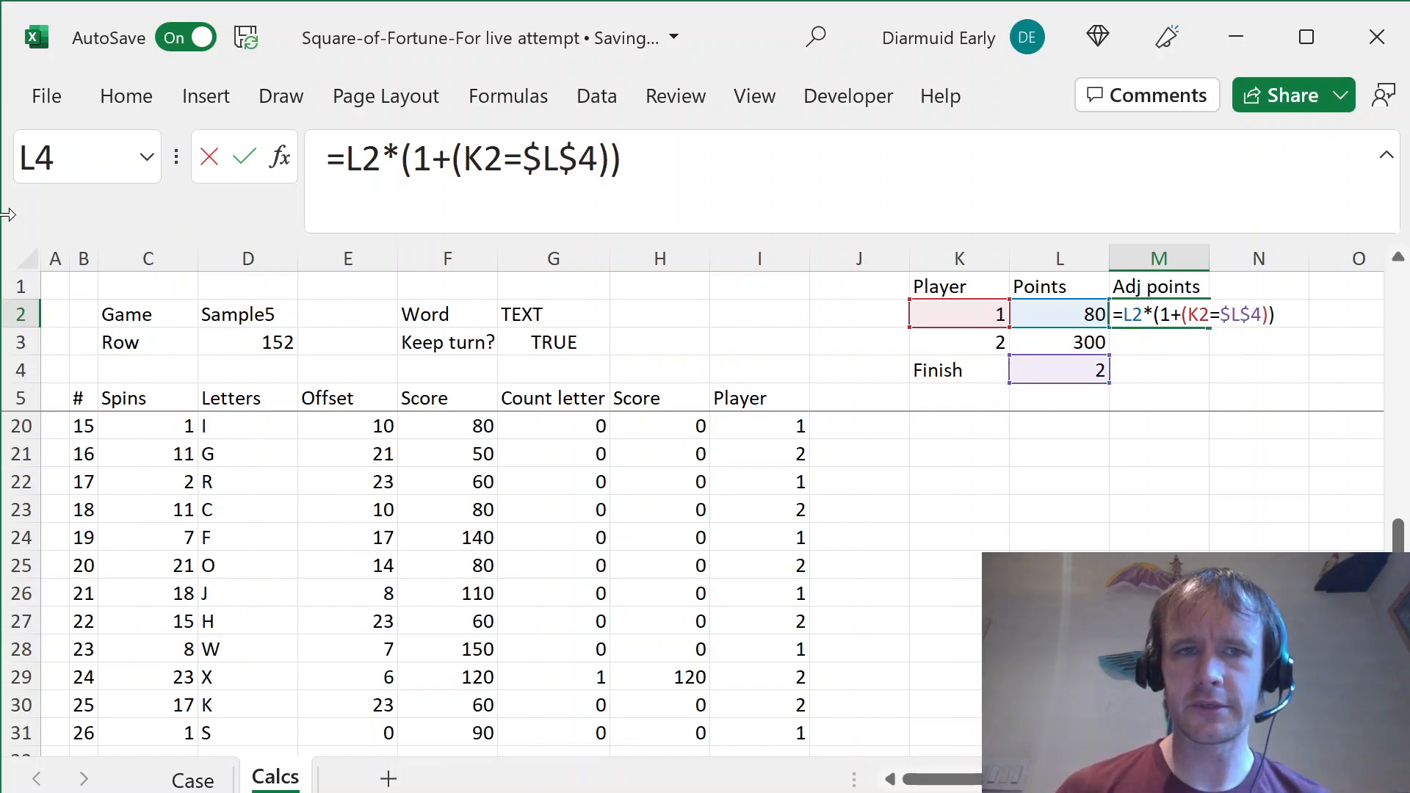
left_click_drag(451, 158, 610, 157)
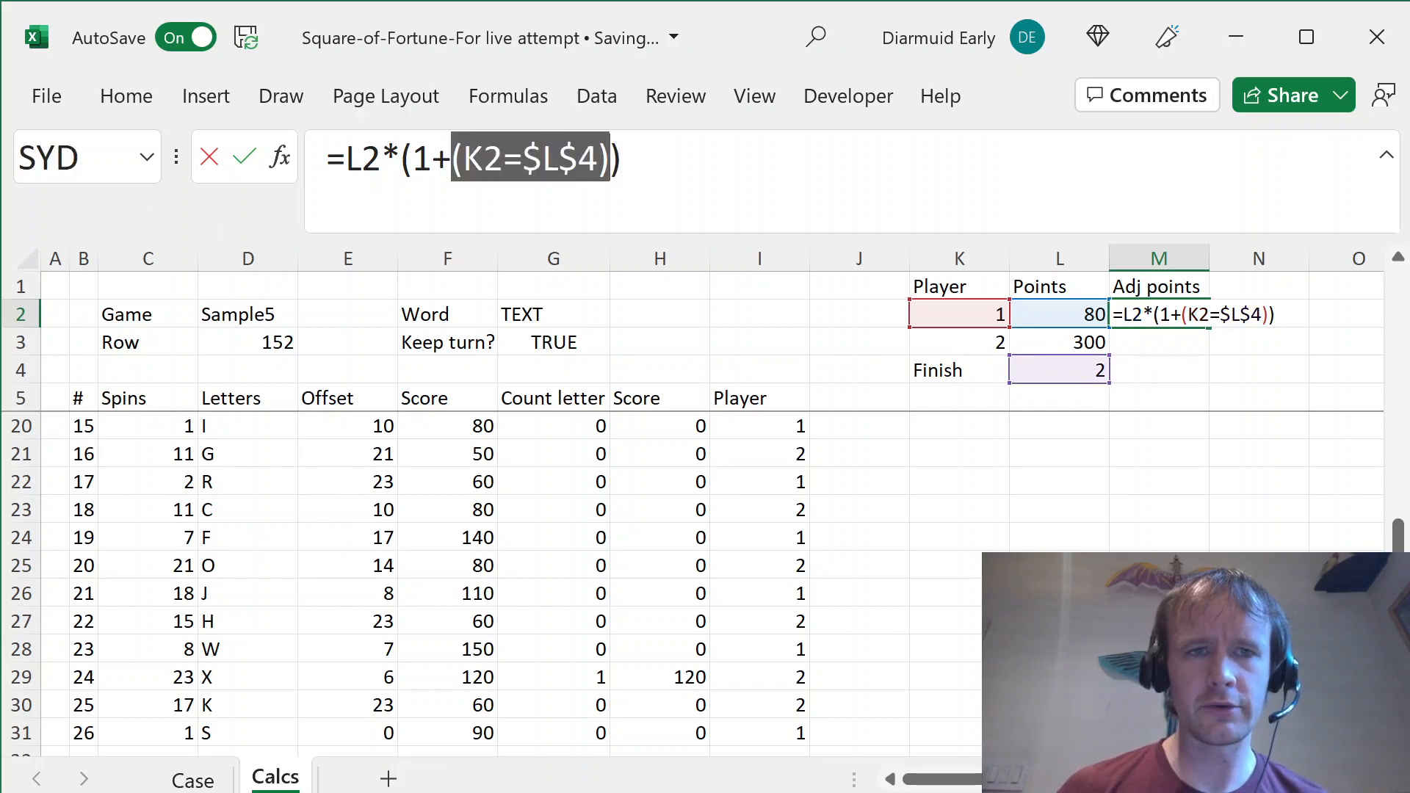
key("Return")
key("ctrl+d")
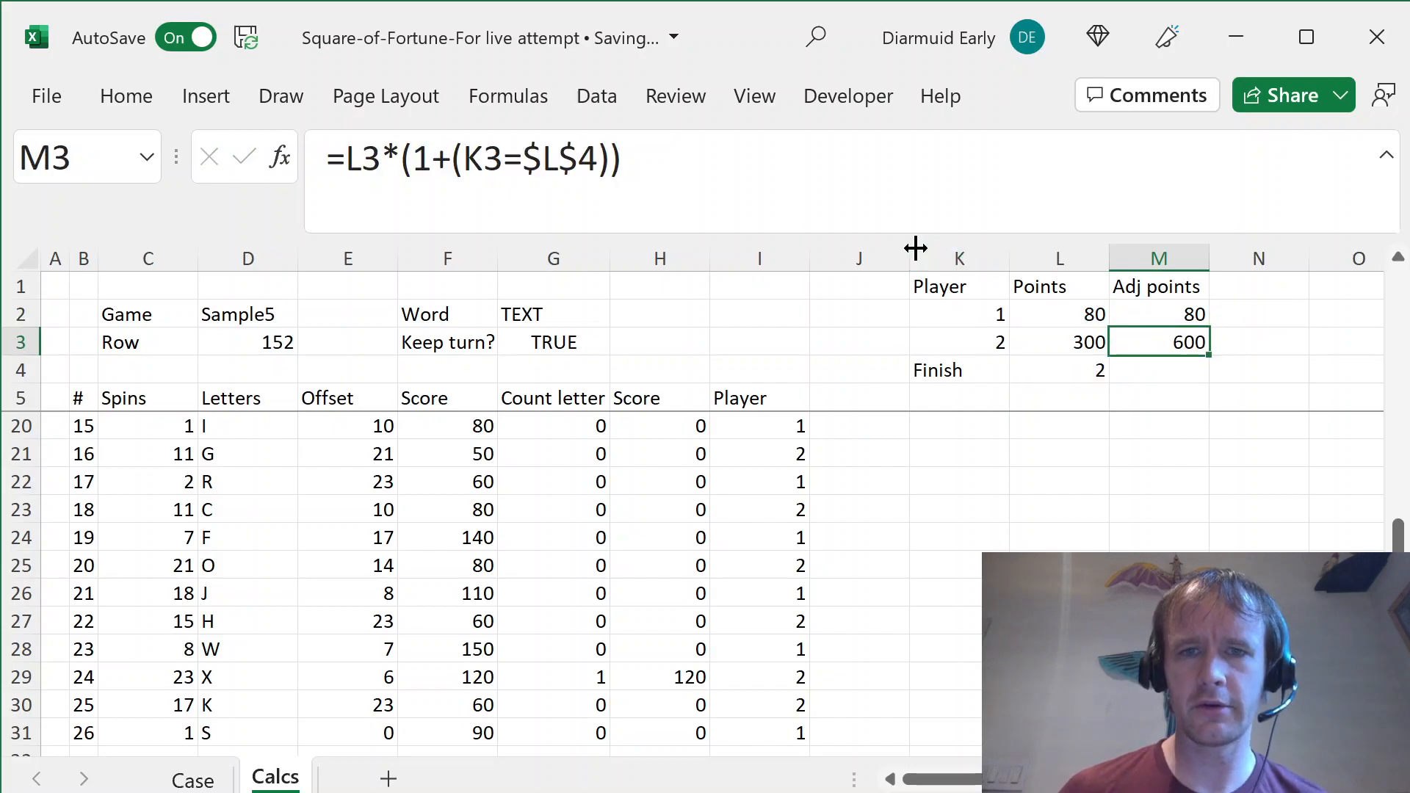
key("Left")
key("shift+space")
key("Down")
key("shift+space")
key("Up")
key("shift+space")
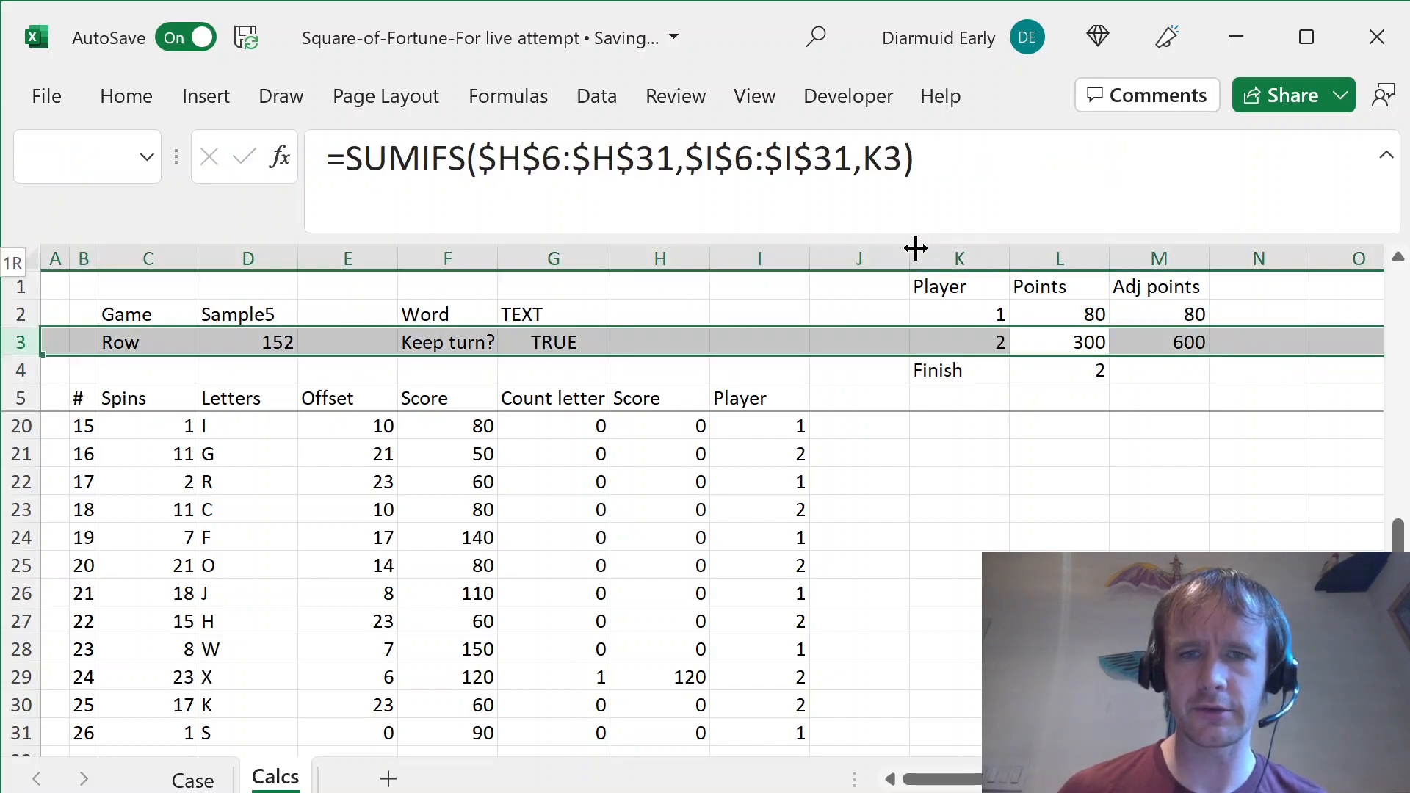
key("Right")
key("Up")
key("Up")
key("Down")
key("Down")
key("Down")
key("Down")
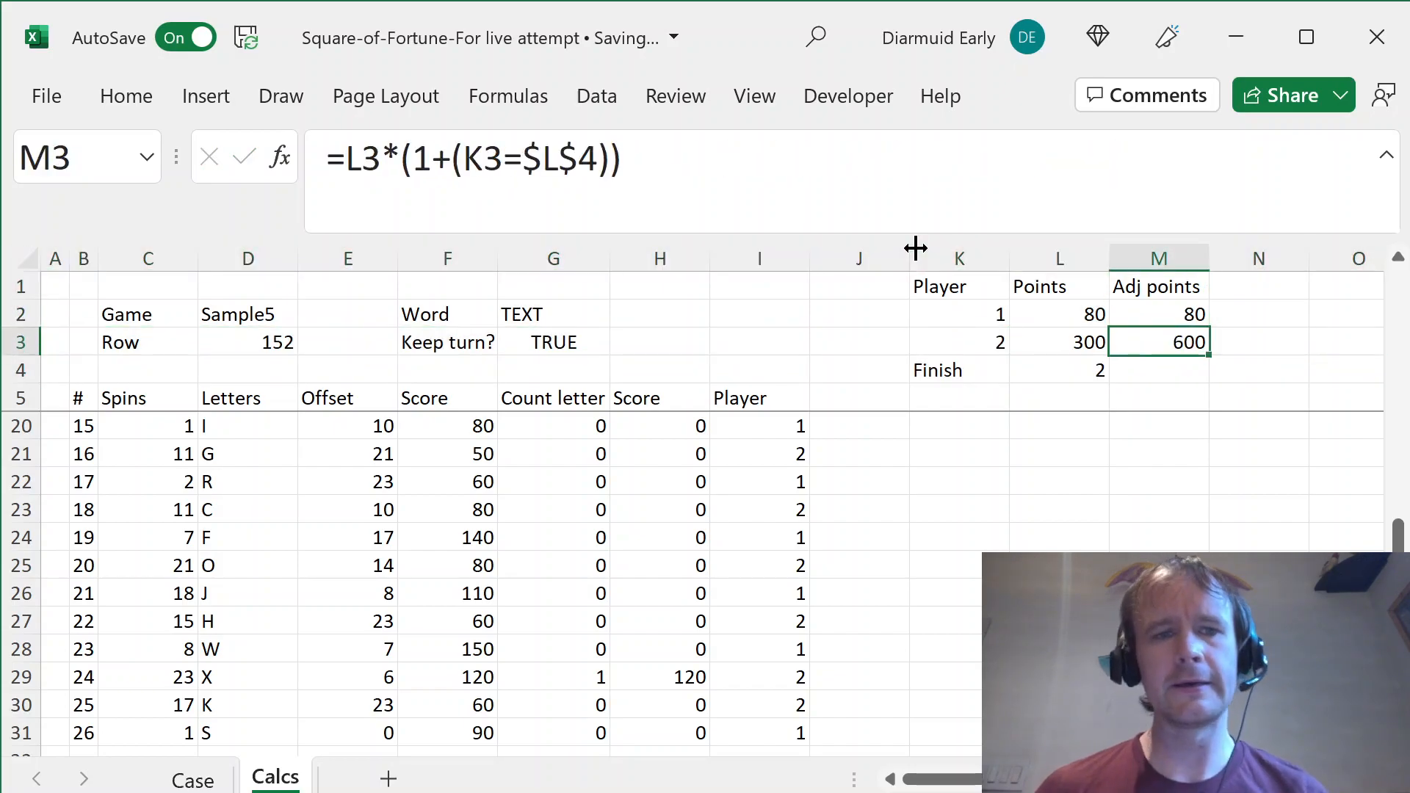
key("Left")
key("Left")
key("Down")
key("Up")
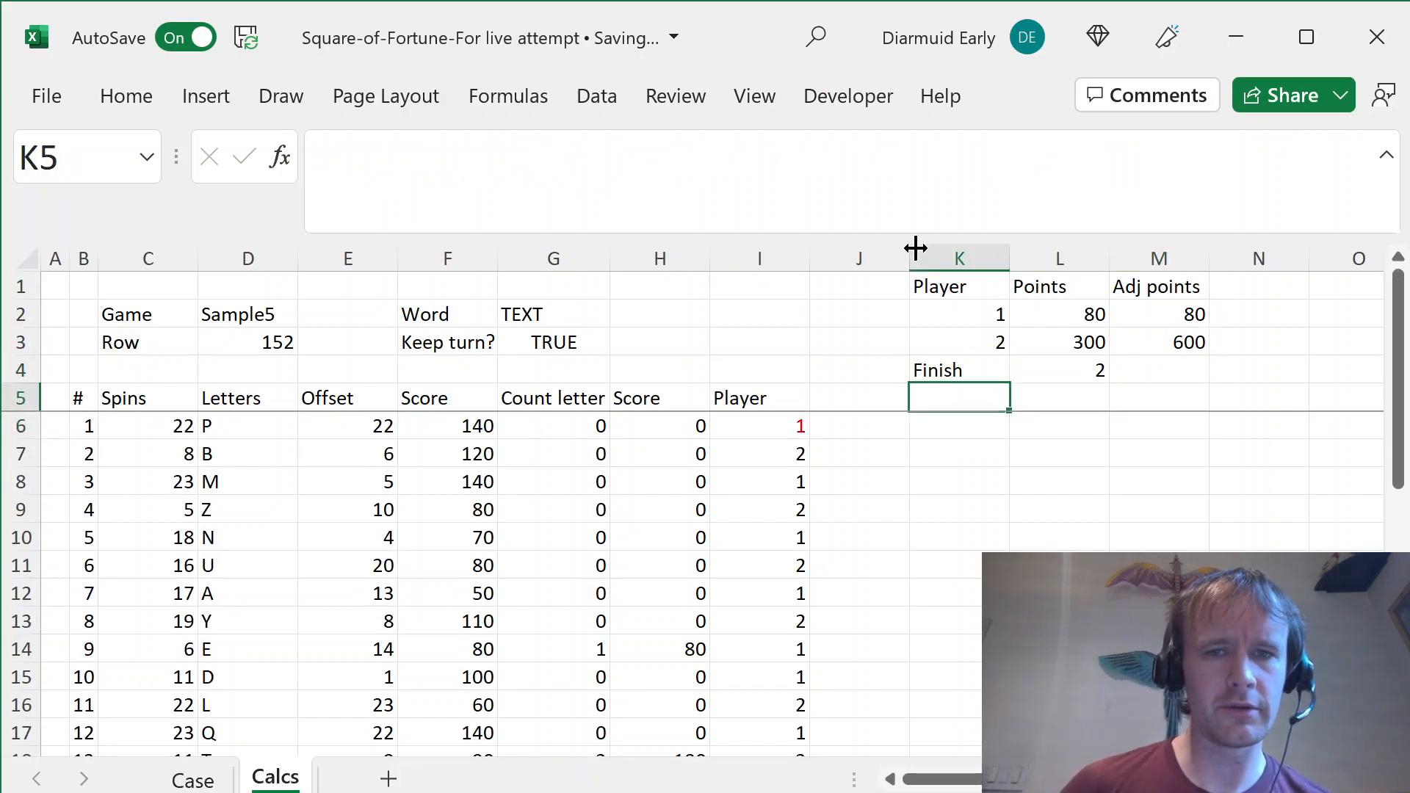
- Check the sample game naming in the Level 1 table on the Case sheet and enter Sample1 in L6 of Calcs
key("ctrl+Page_Up")
key("ctrl+Home")
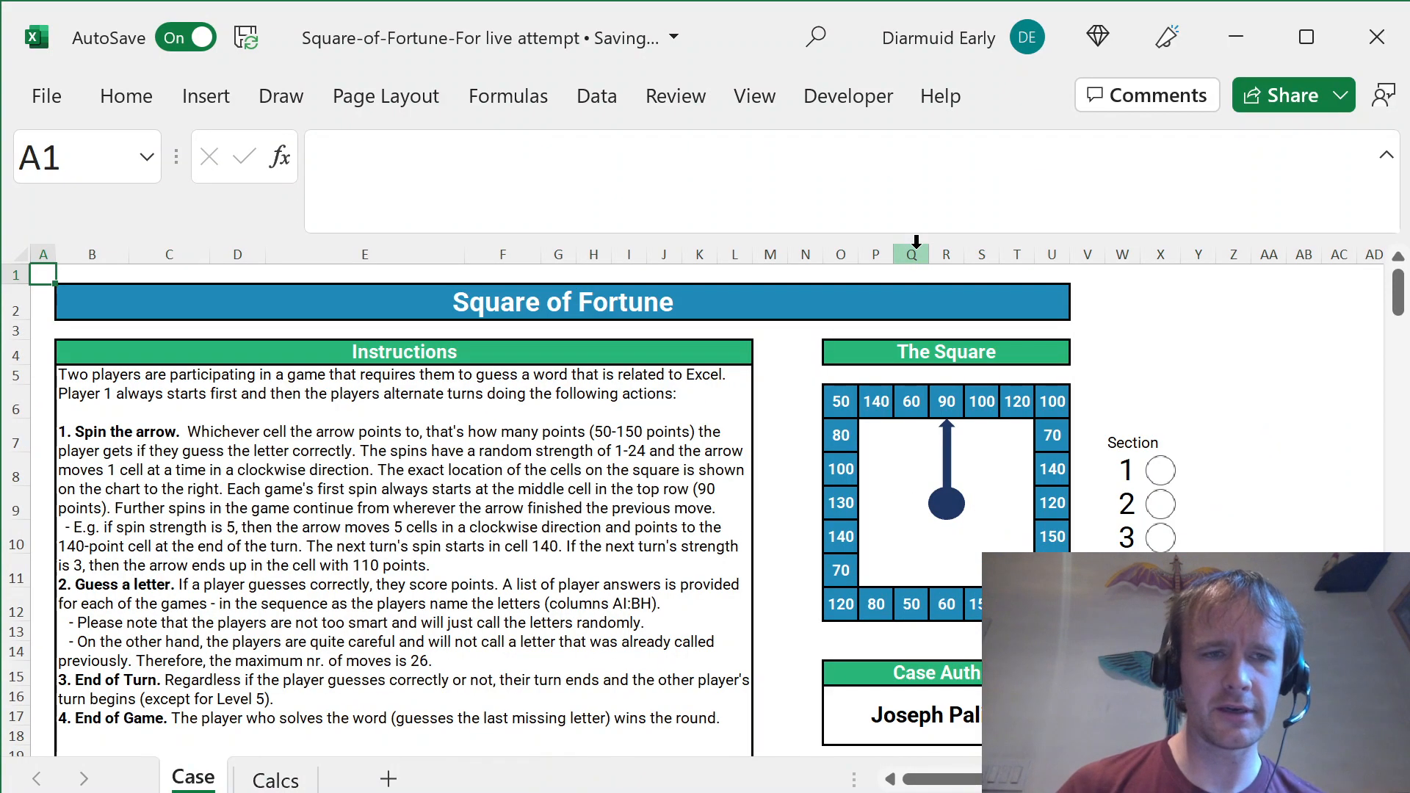
key("Page_Down")
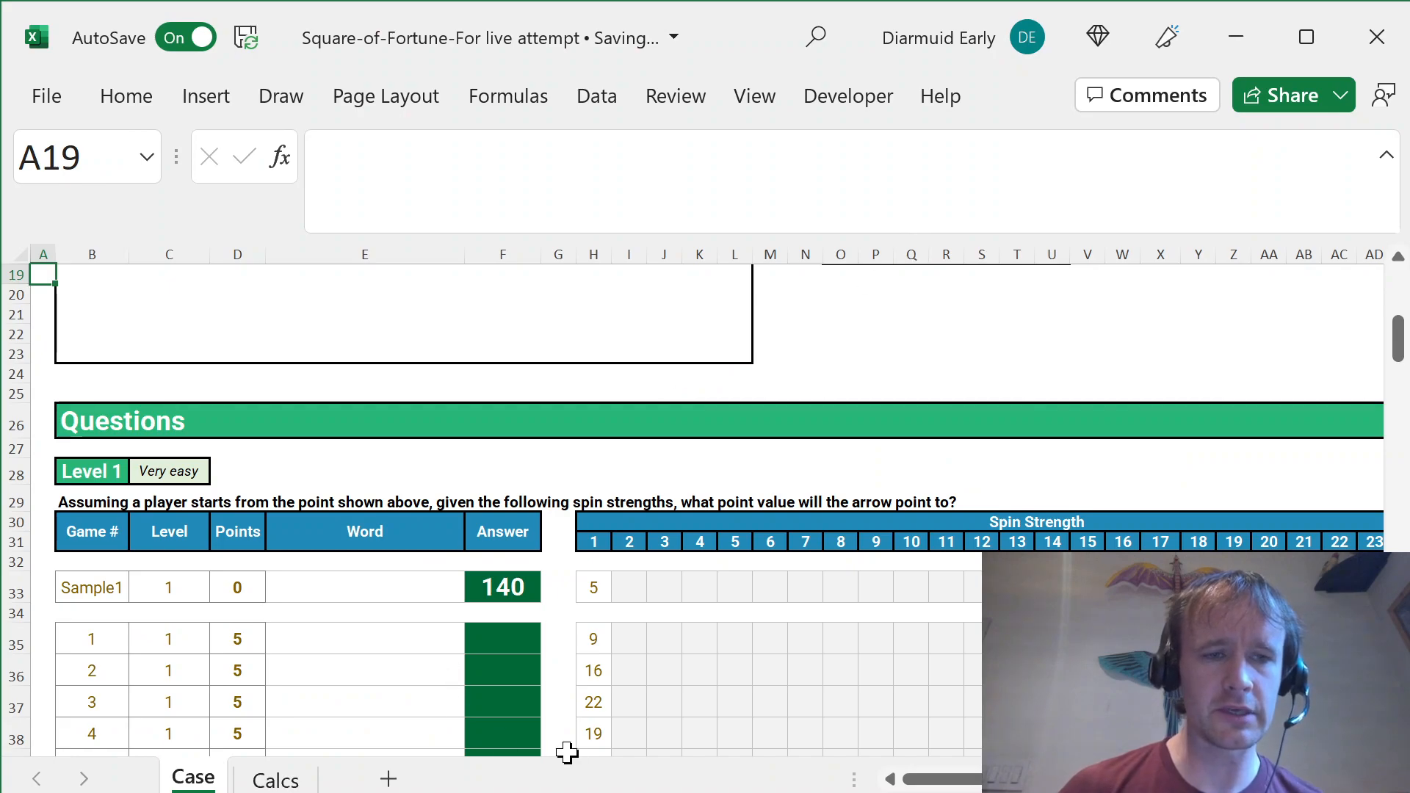
key("ctrl+Page_Down")
key("Right")
key("Down")
type("Sample1")
key("Return")
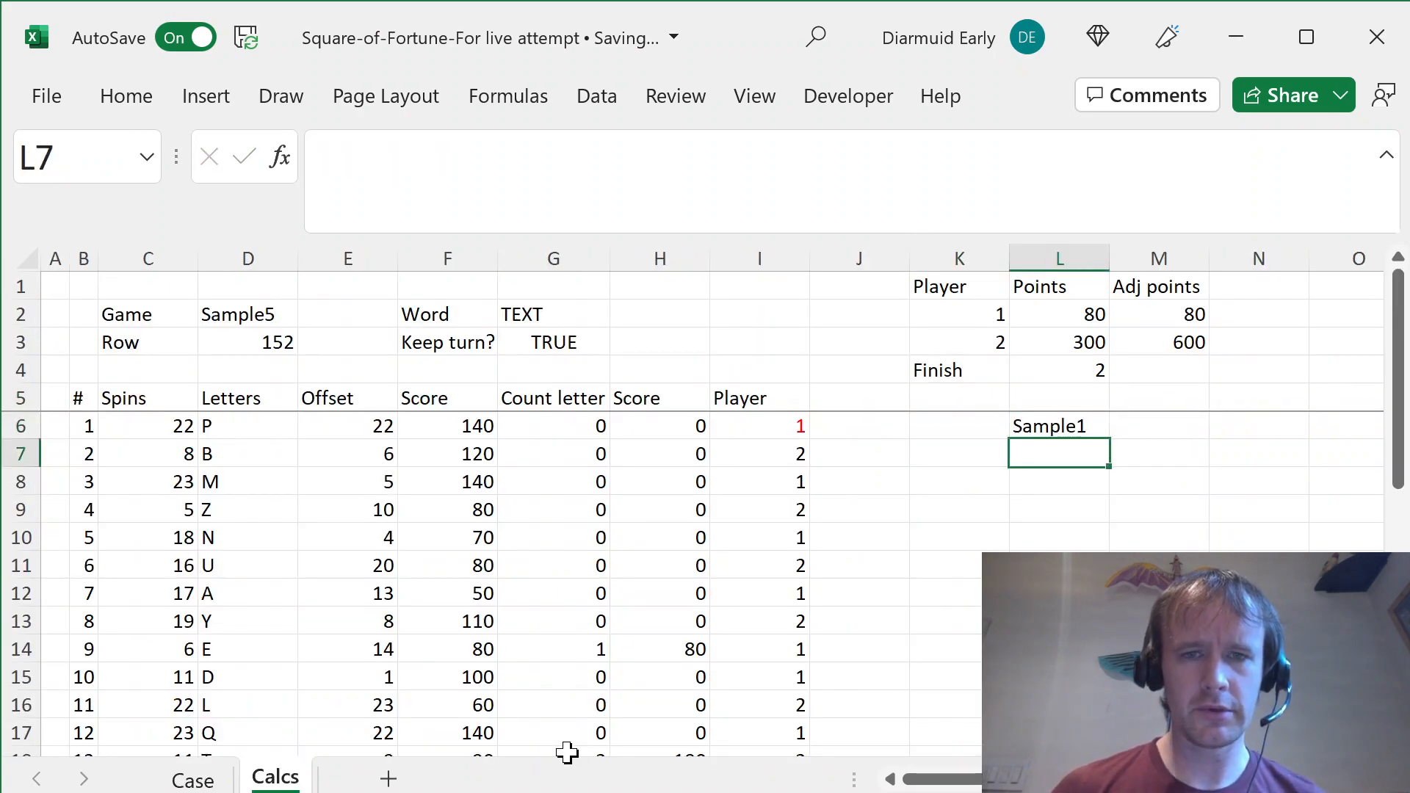
- Copy Sample1 from L6 down through L10
key("ctrl+d")
key("Down")
key("ctrl+d")
key("Down")
key("ctrl+d")
key("Down")
key("ctrl+d")
key("Up")
key("Up")
key("Up")
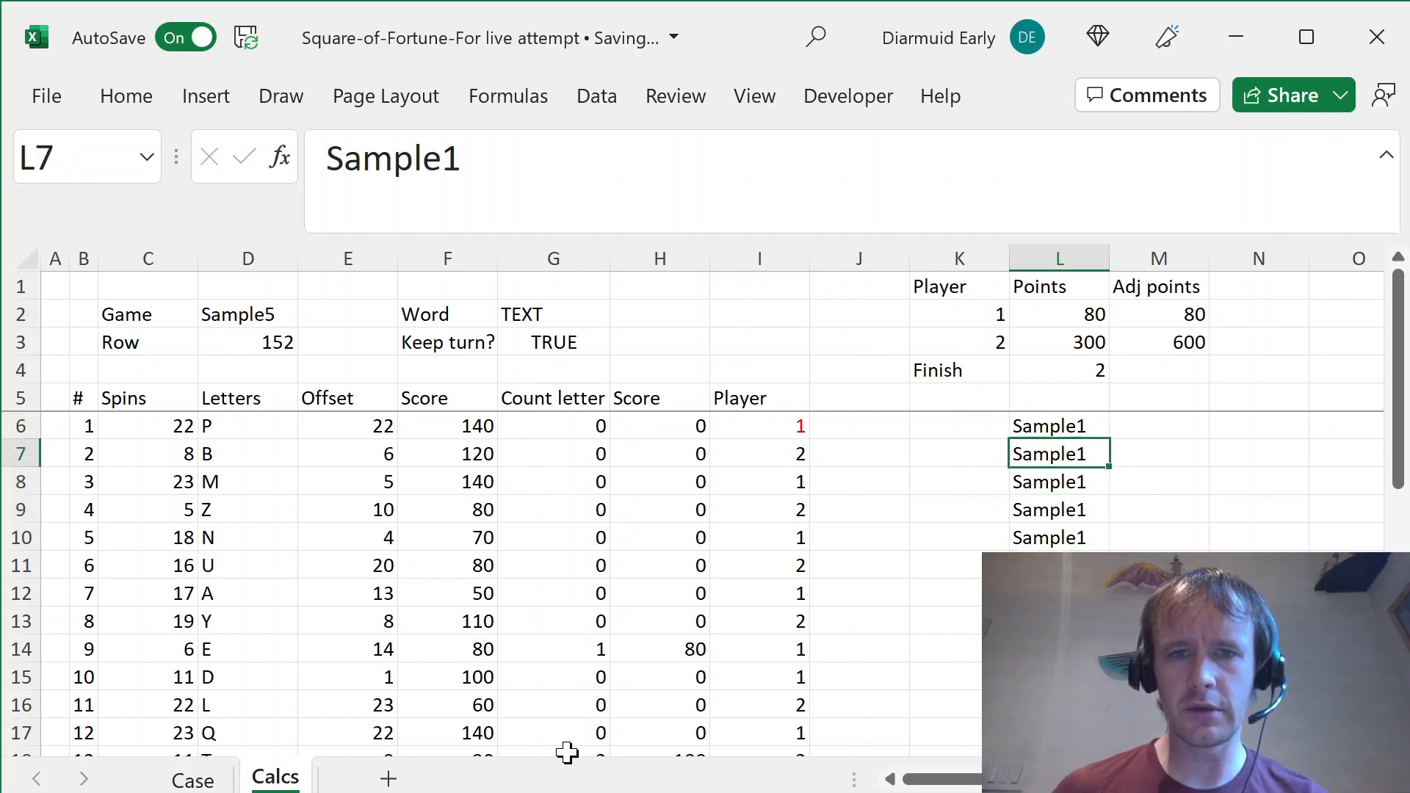
- Renumber the labels in L7:L10 as Sample2, Sample3, Sample4 and Sample5
type("2")
key("Return")
key("BackSpace")
type("3")
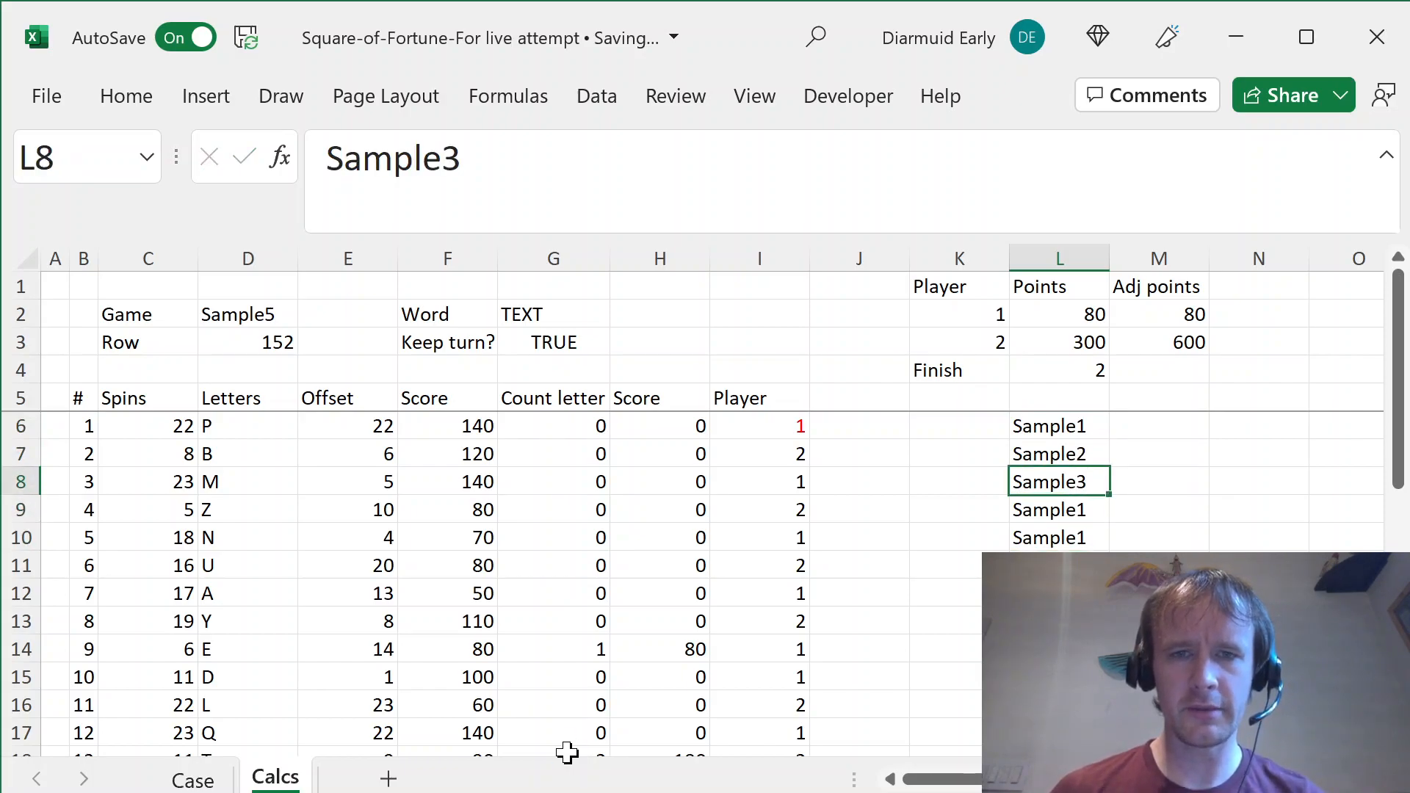
key("Return")
key("F2")
type("4")
key("Return")
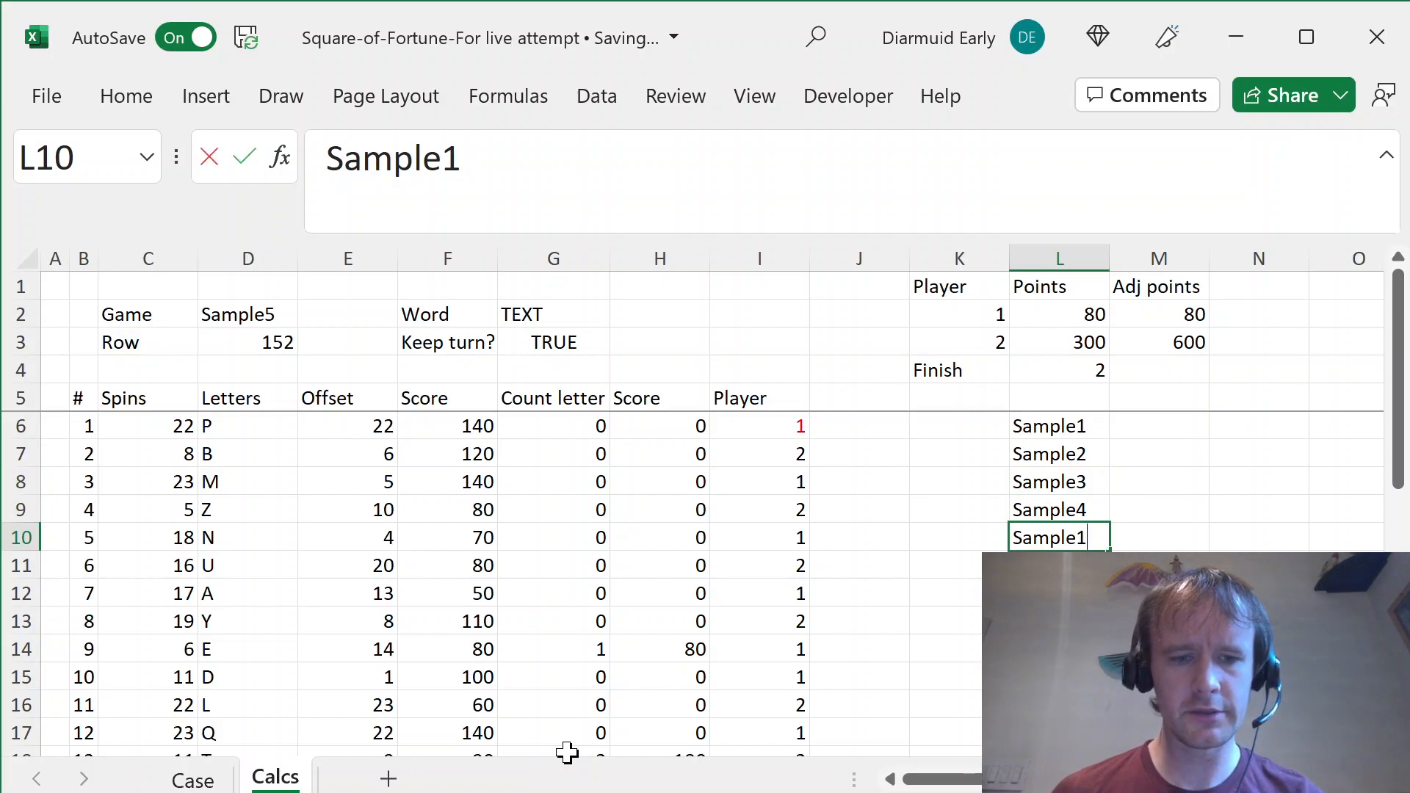
key("Return")
- Move the sample list from L6:L10 one row down so it starts in L7
key("Up")
key("ctrl+Up")
key("ctrl+shift+Down")
key("ctrl+x")
key("Down")
key("ctrl+v")
- Enter =SEQUENCE(100) in L12 to list the game numbers below the sample labels
key("Up")
key("Down")
key("ctrl+Down")
key("Down")
type("=seq")
key("Tab")
type("100")
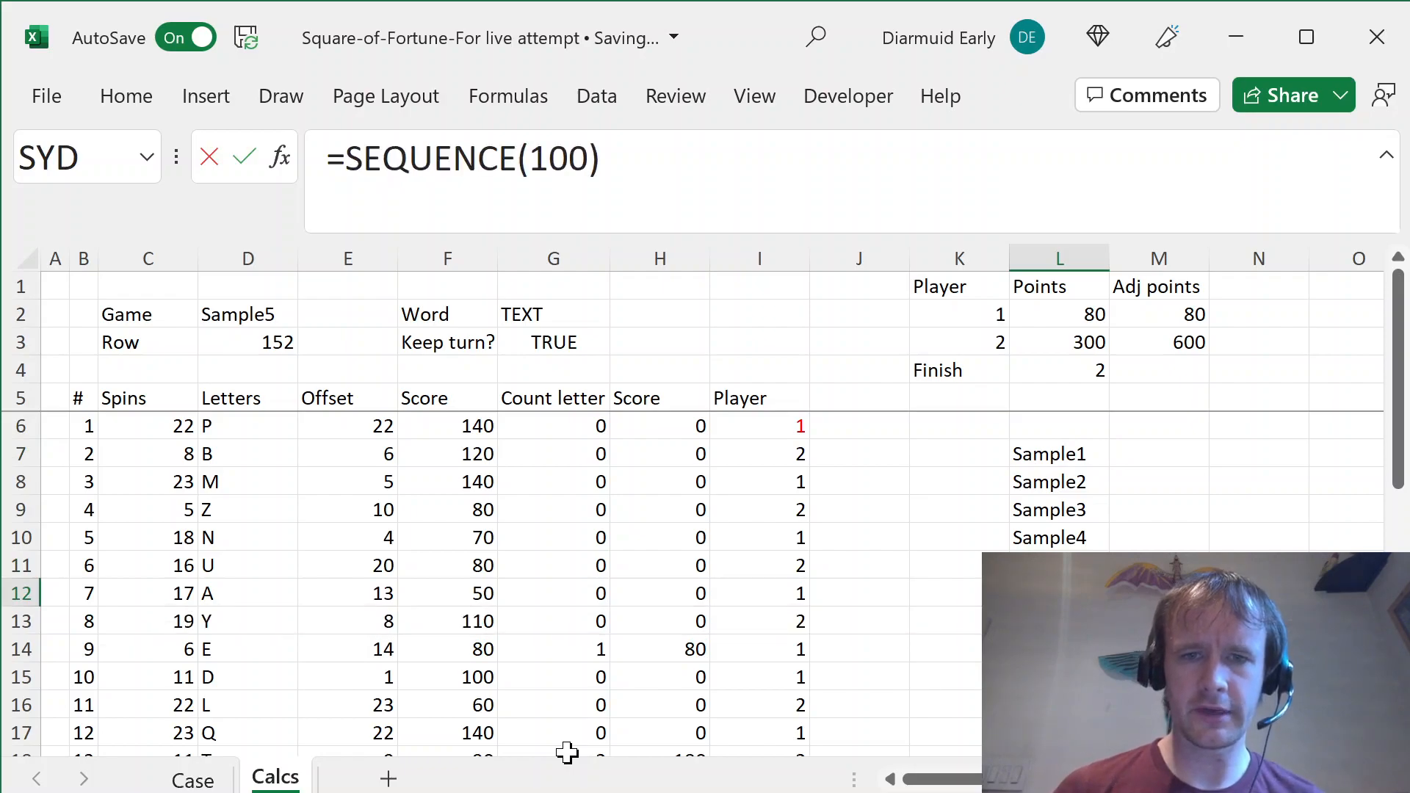
key("ctrl+Return")
- Check the Level 1 question and its sample answer in F33 of the Case sheet
key("ctrl+Up")
key("ctrl+Up")
key("ctrl+Down")
key("Up")
key("Right")
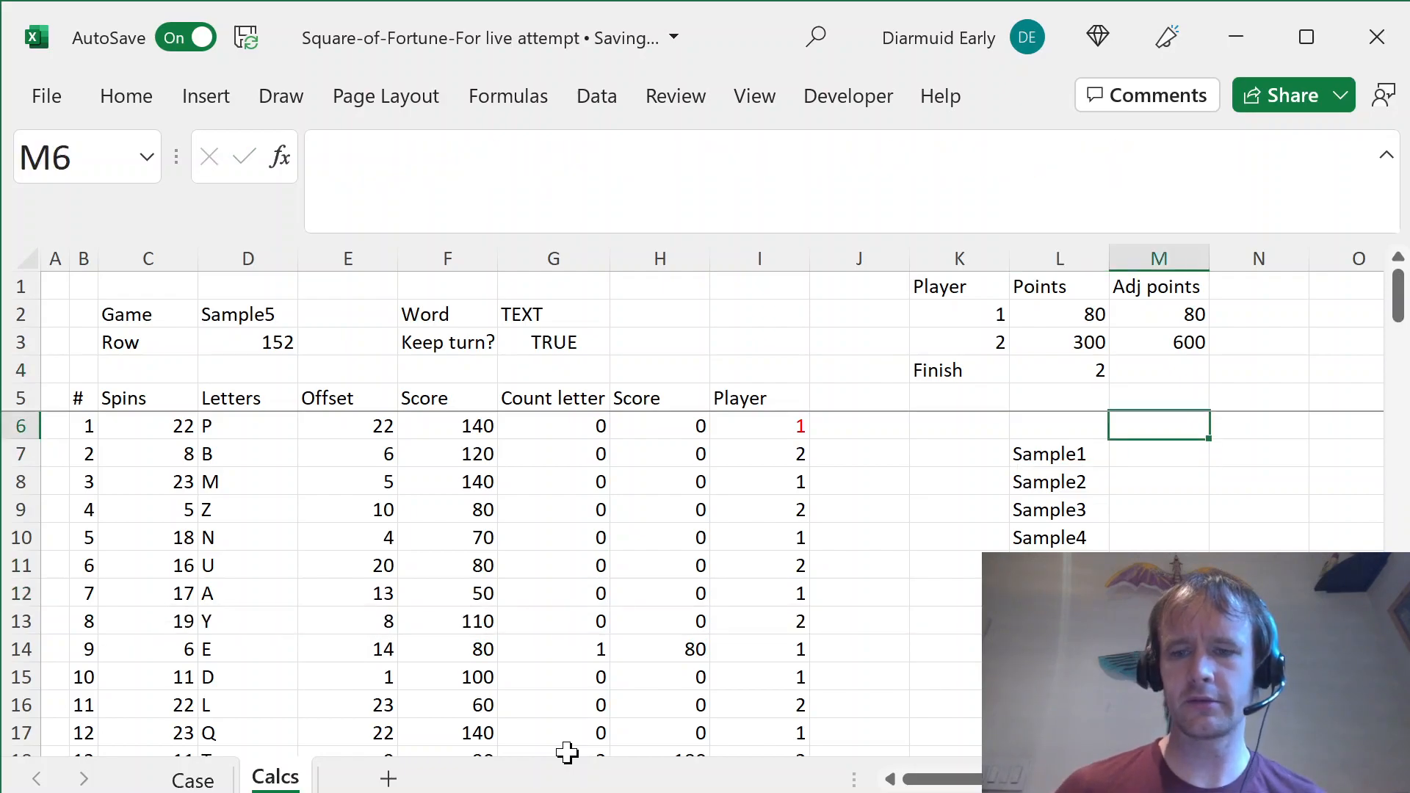
key("ctrl+Page_Up")
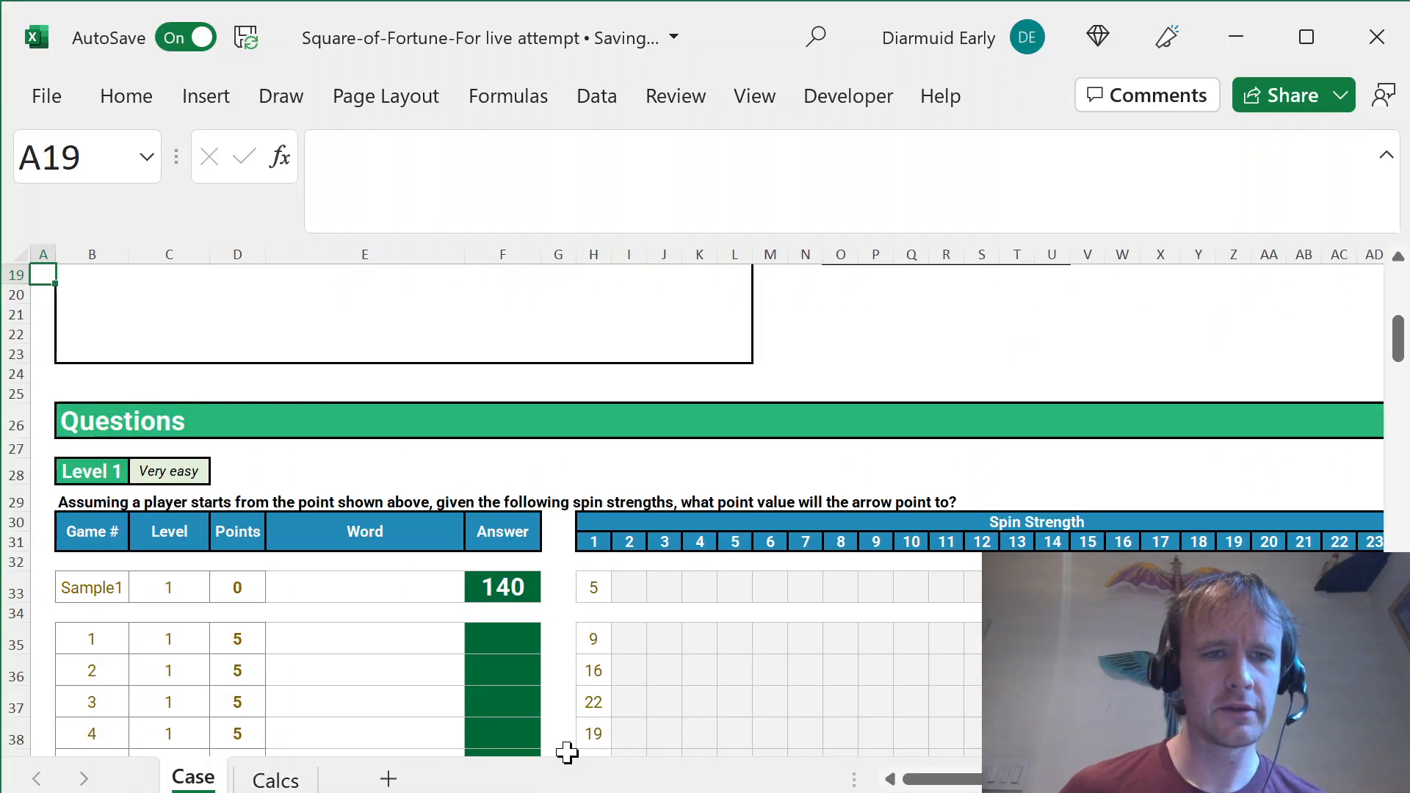
left_click(511, 587)
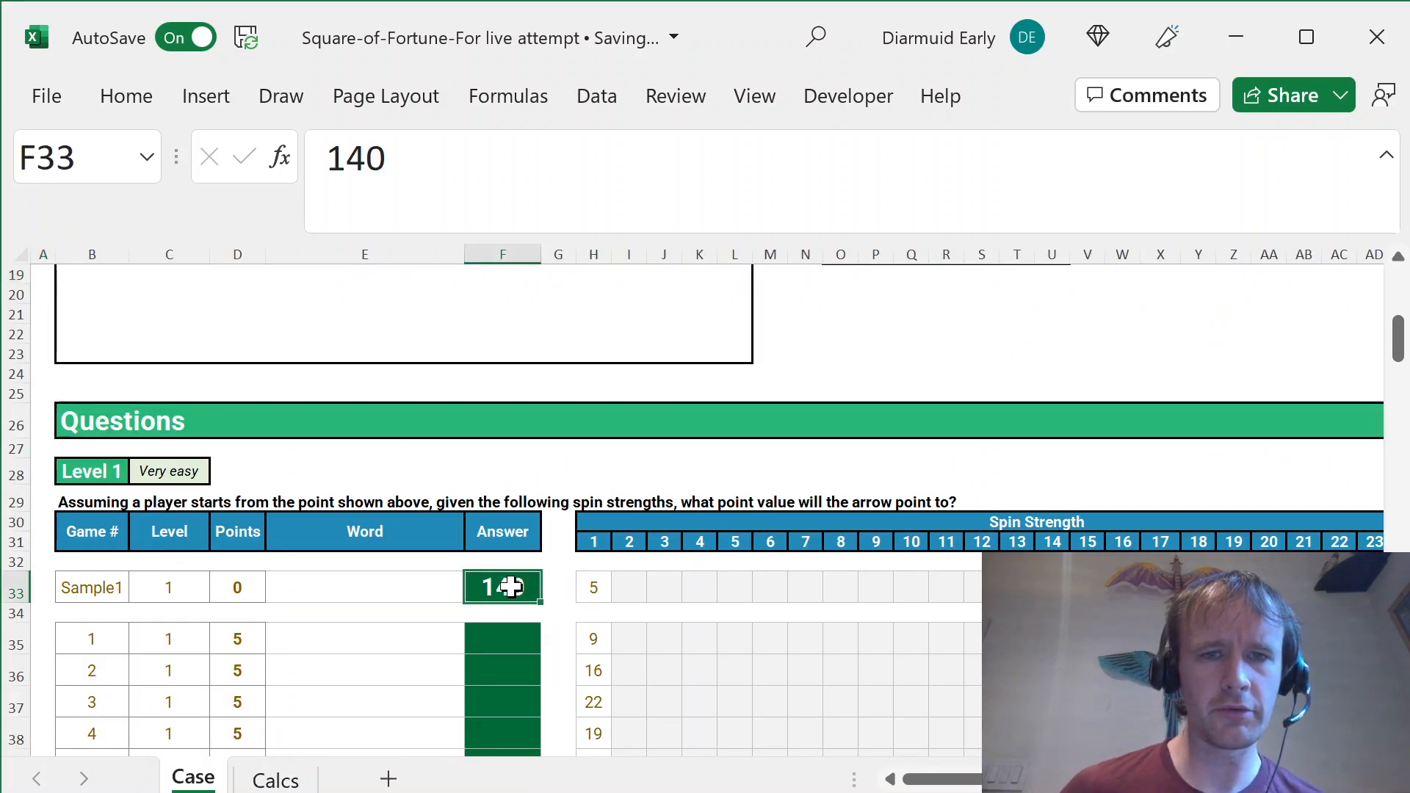
- Link M6 of Calcs to the first spin's score with =F6 as the Level 1 answer
key("ctrl+Page_Down")
type("=")
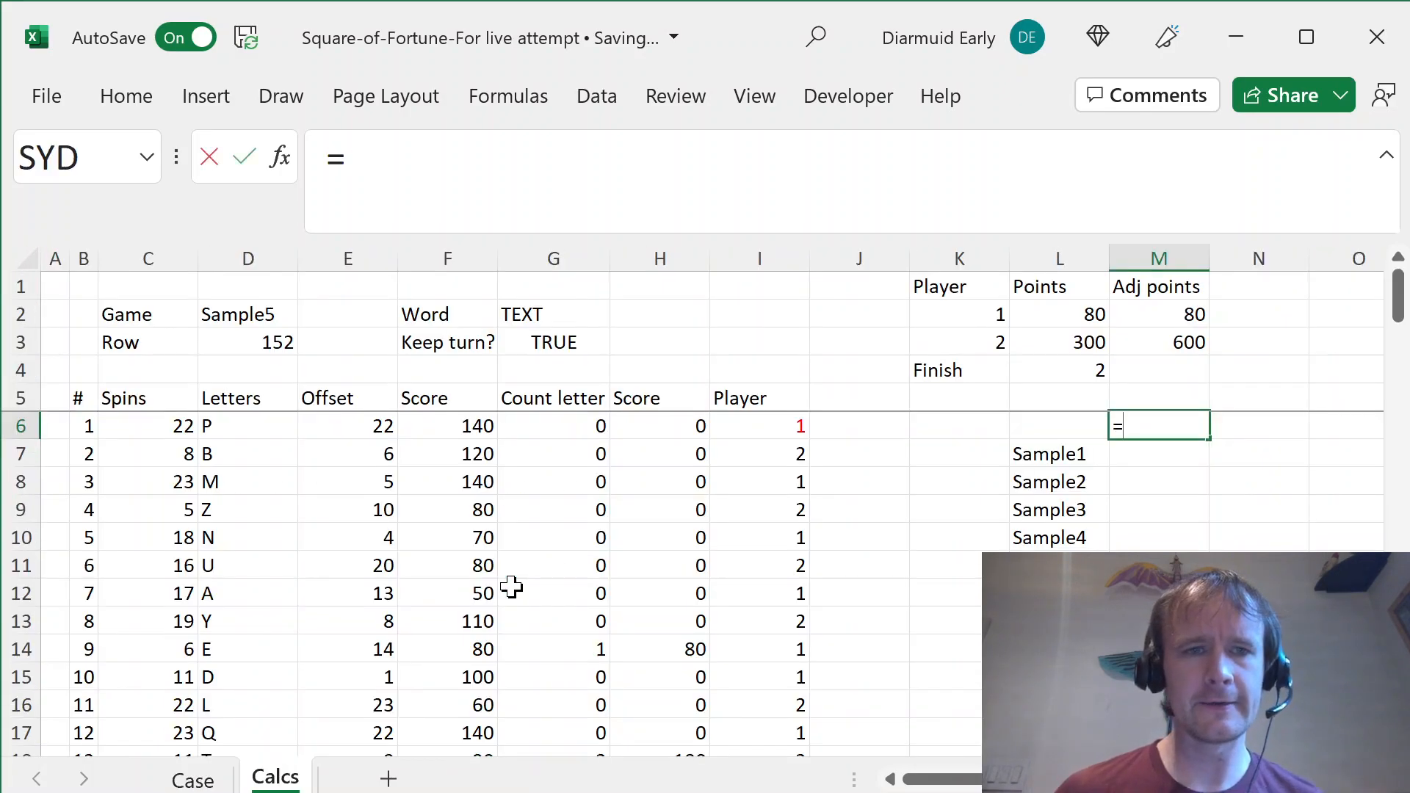
key("Home")
key("Right")
key("Right")
key("Right")
key("Right")
key("Right")
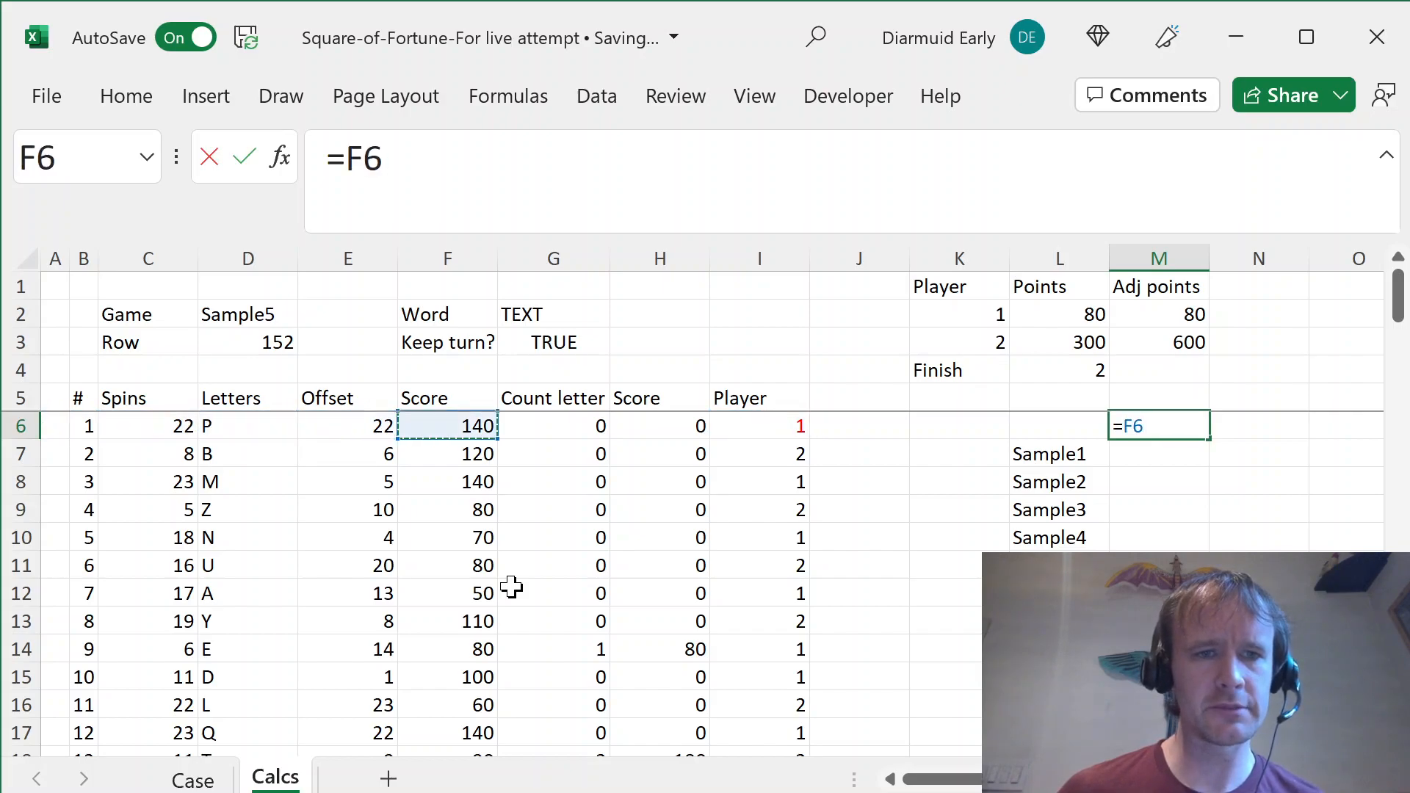
key("Return")
- Read the Level 2 question on the Case sheet to see which result it asks for
key("Up")
key("Left")
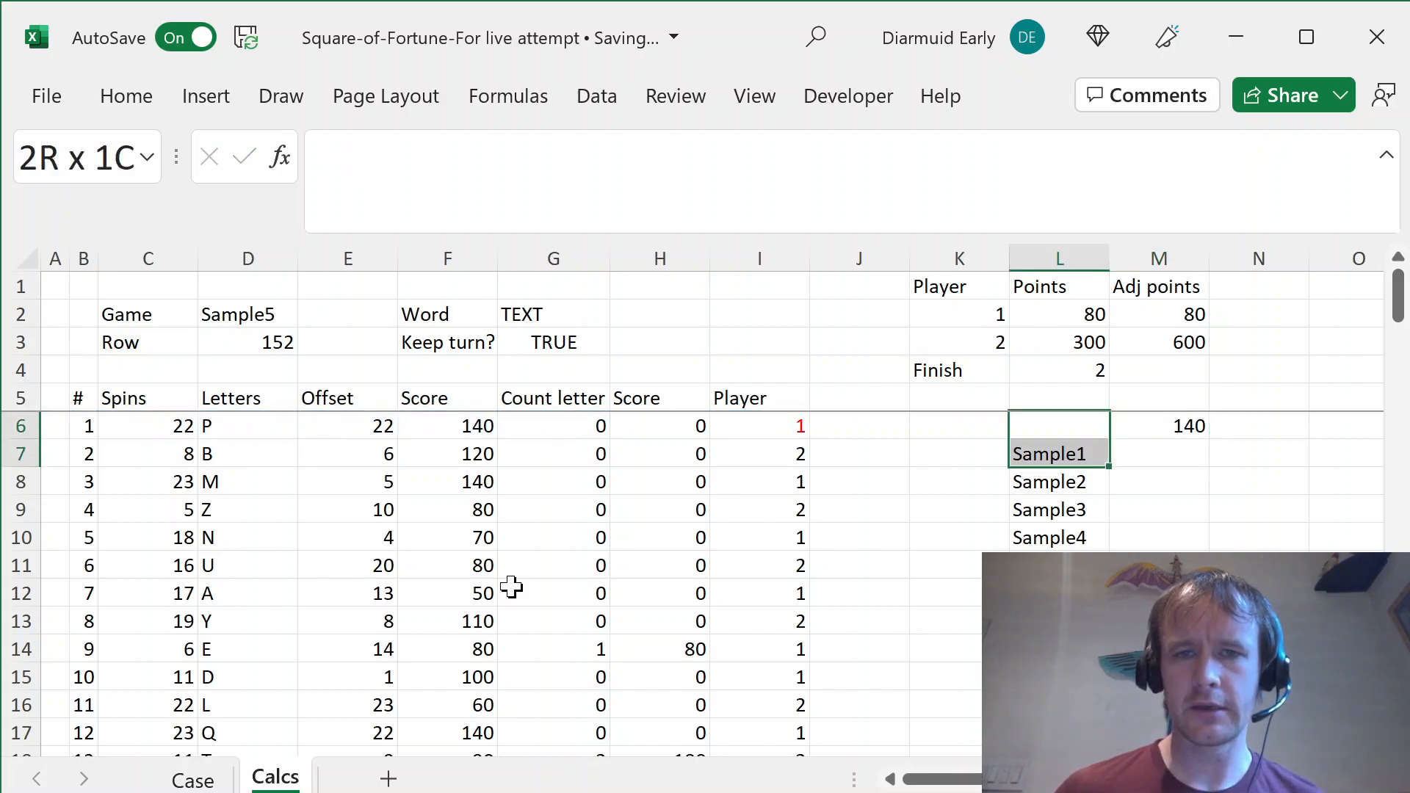
key("Right")
key("Right")
key("ctrl+Page_Up")
key("ctrl+Down")
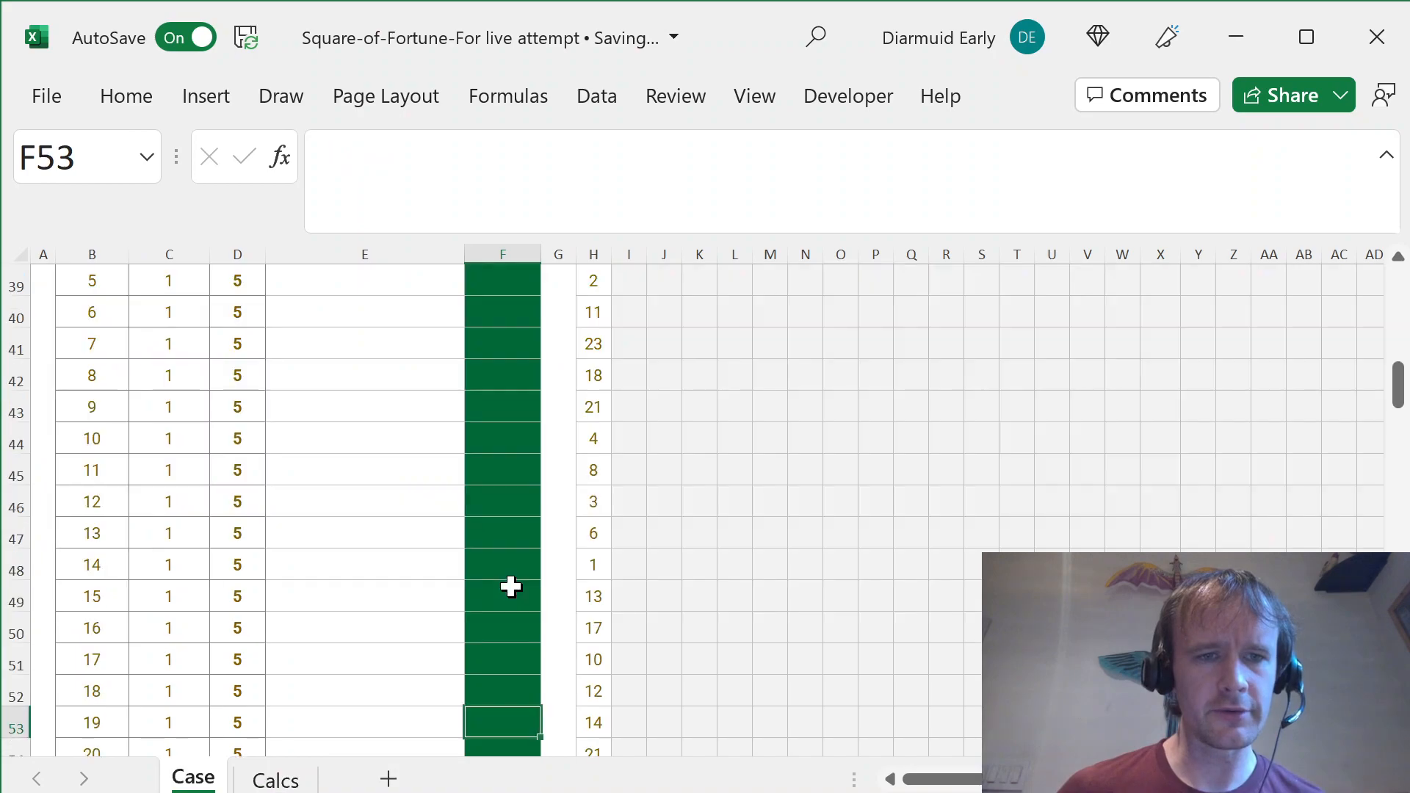
key("Page_Down")
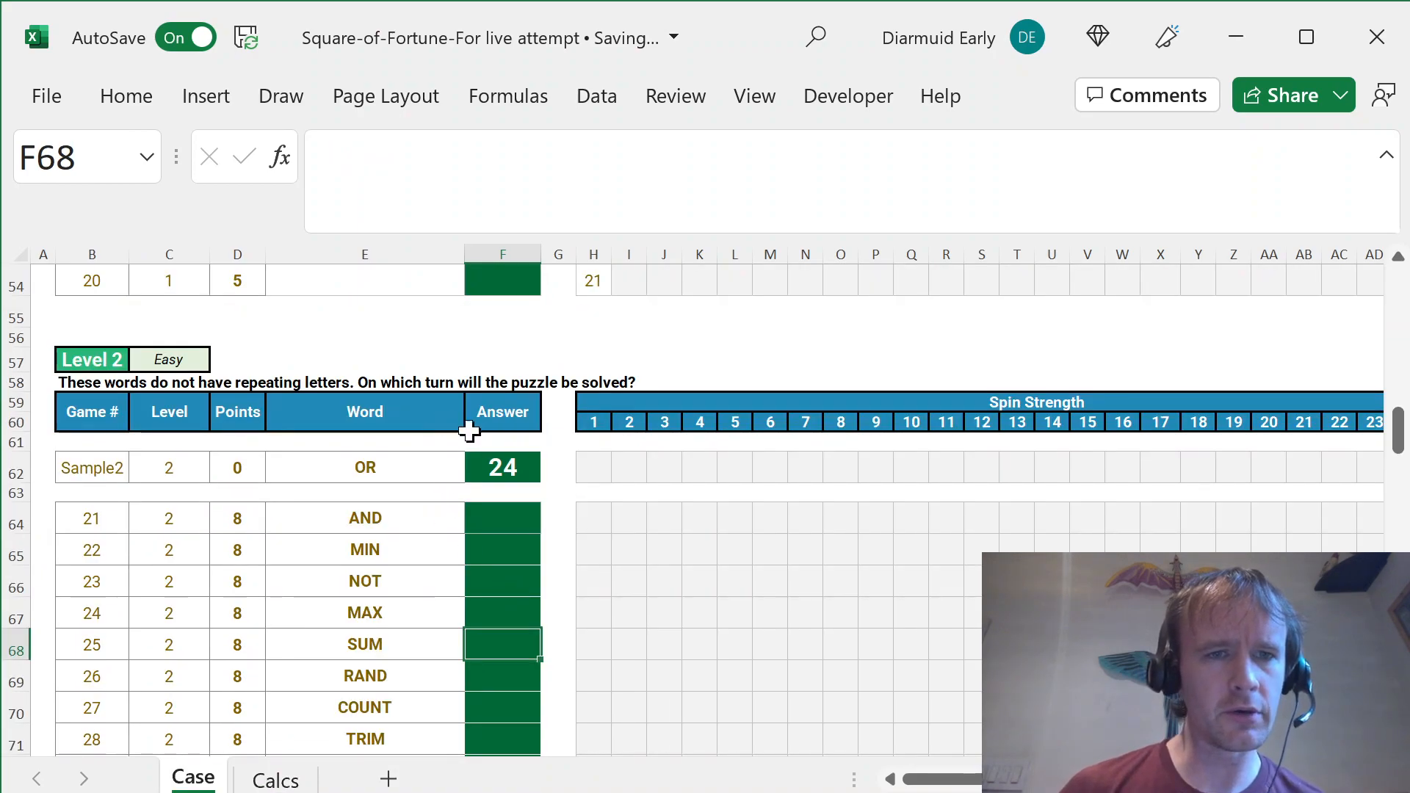
key("ctrl+Page_Down")
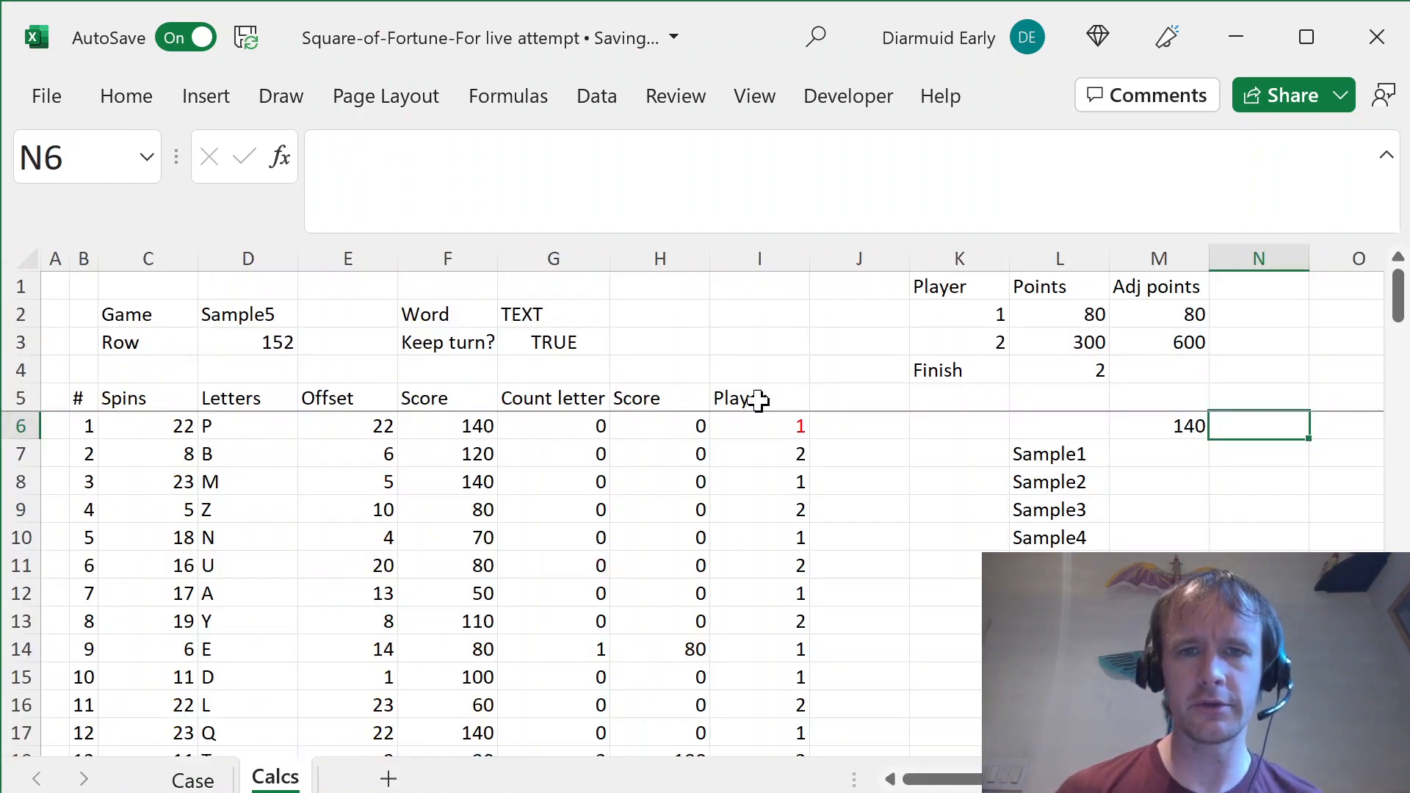
- Cut the MAXIFS(B6#,$H$6:$H$31,">0") expression out of the INDEX formula in L4
left_click(1086, 369)
left_click_drag(633, 158, 1124, 157)
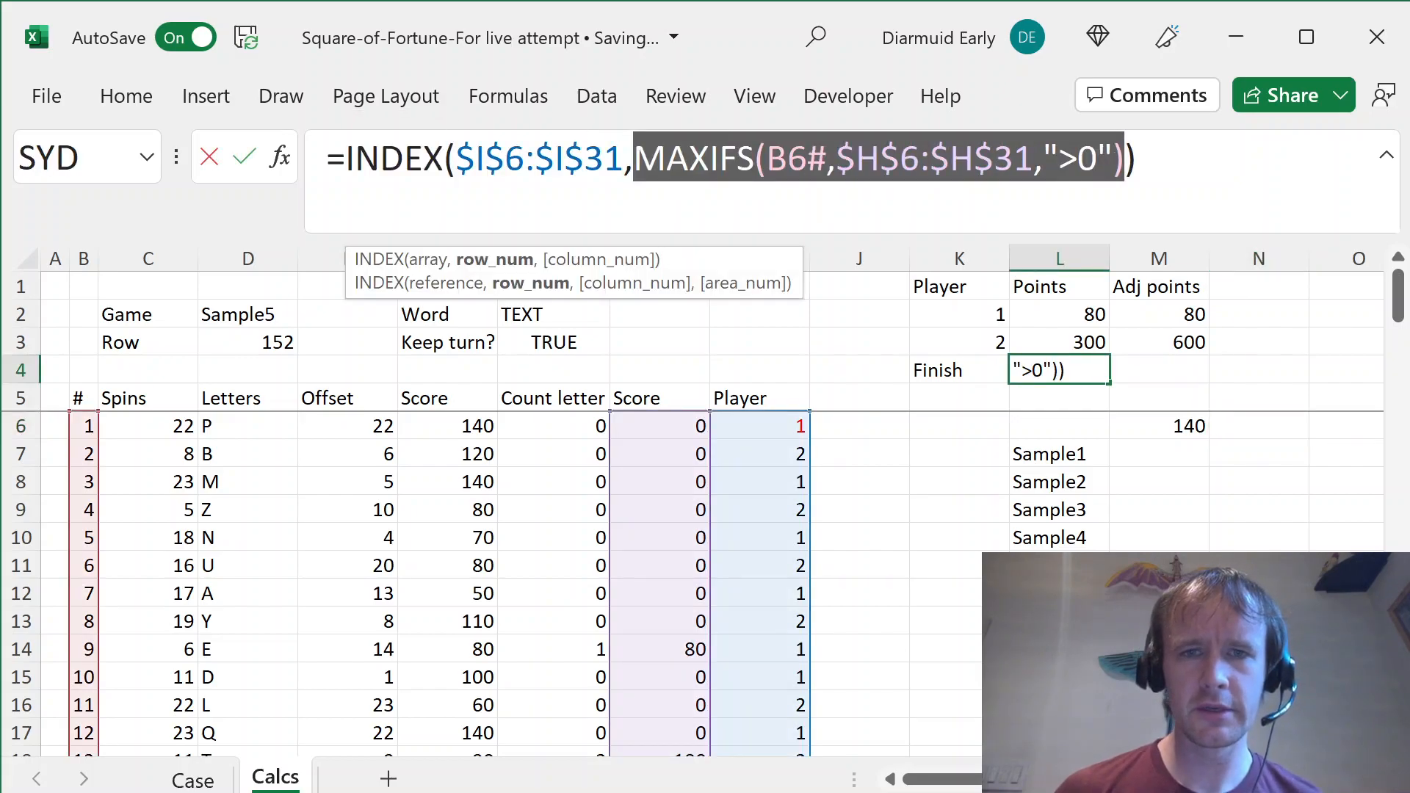
key("Delete")
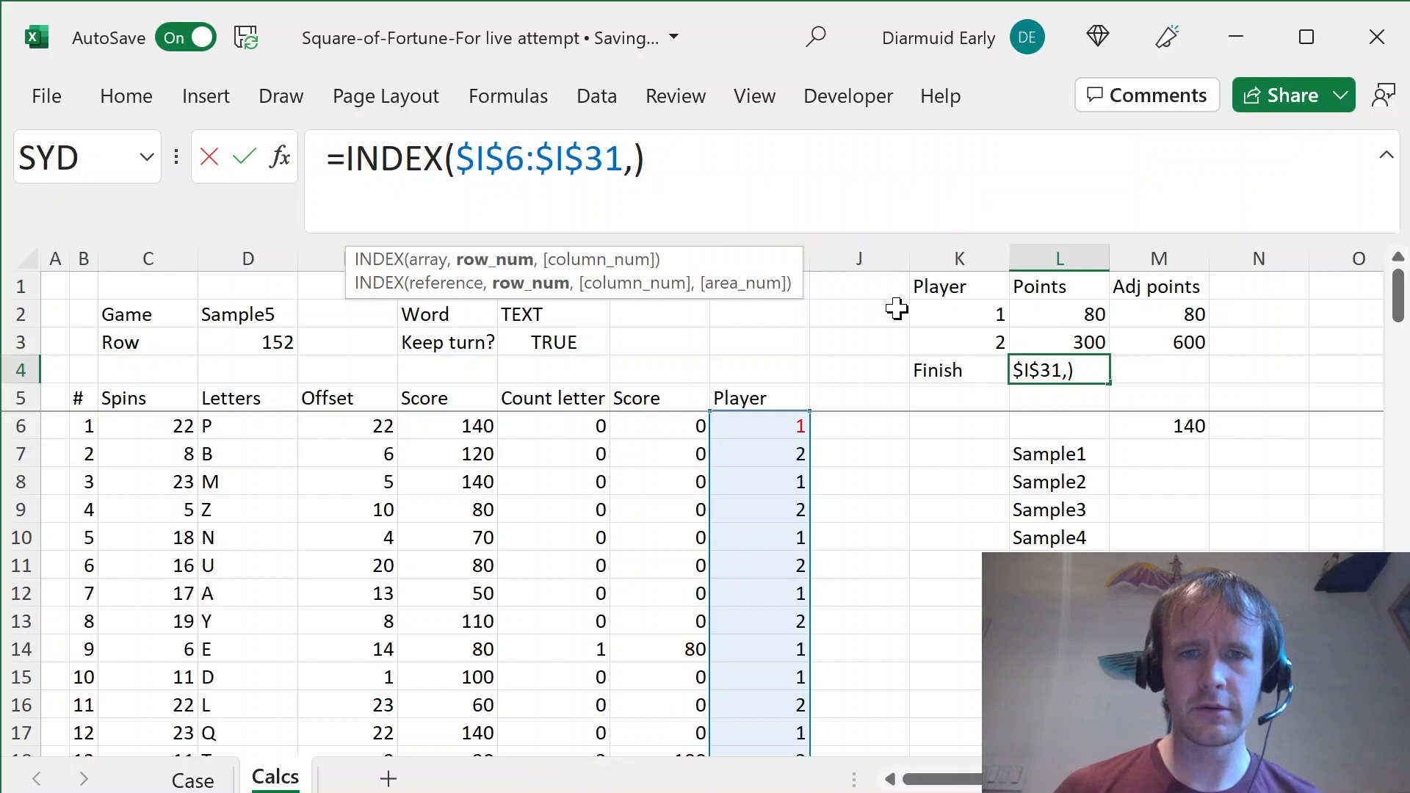
left_click(562, 365)
key("Return")
- Enter the cut MAXIFS expression as its own formula in G4 and label it Last turn in F4
left_click(562, 365)
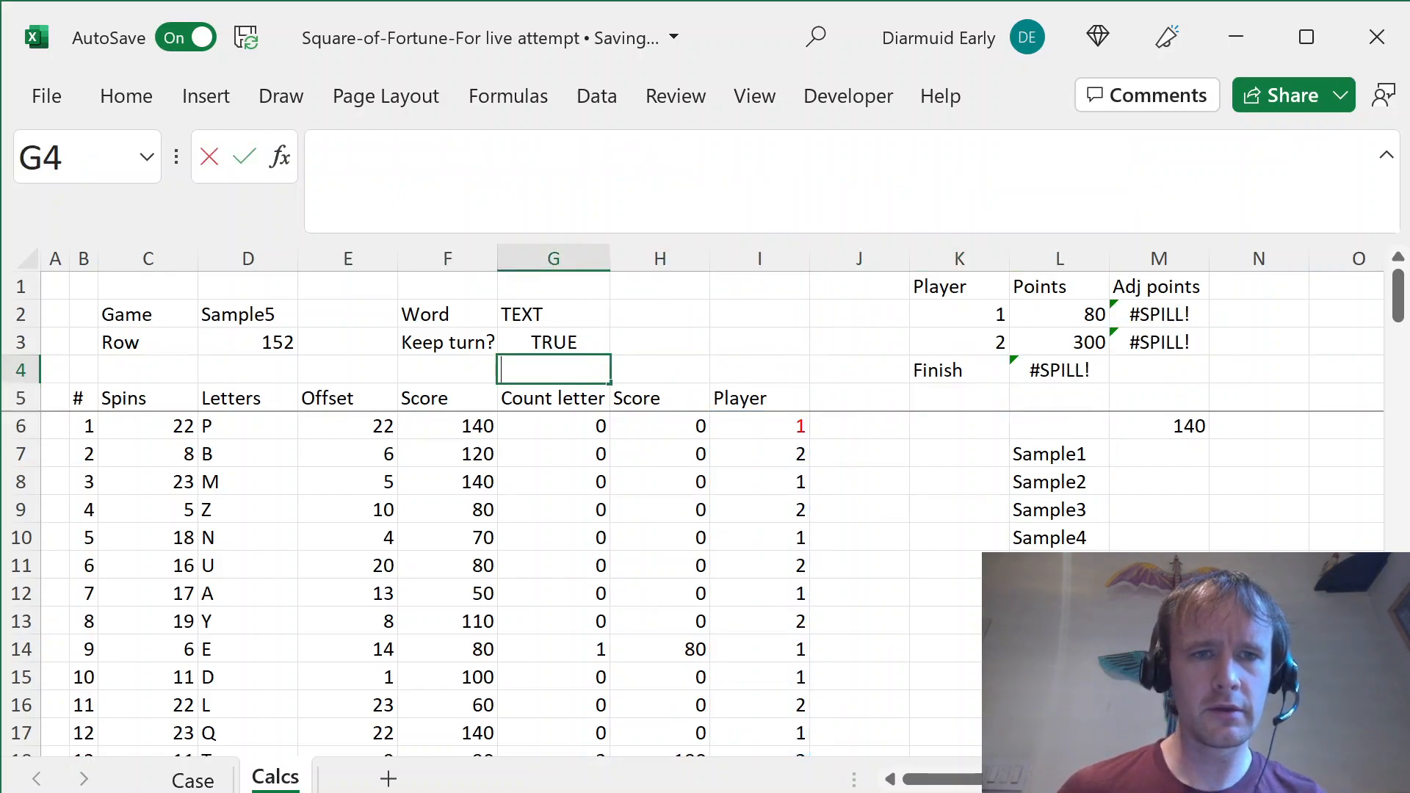
type("=")
key("ctrl+v")
key("Return")
key("Up")
key("Left")
type("Last turn")
key("Return")
- Complete the INDEX formula in L4 with the last turn, and link N6 to G4 as the Level 2 answer
key("Up")
key("Right")
key("Right")
key("Right")
key("Right")
key("Right")
key("Down")
key("Right")
key("Right")
key("Right")
key("Down")
type("=")
left_click(530, 371)
key("Return")
- Check what the Level 3 and Level 4 questions on the Case sheet ask for
key("Up")
key("Right")
key("ctrl+Page_Up")
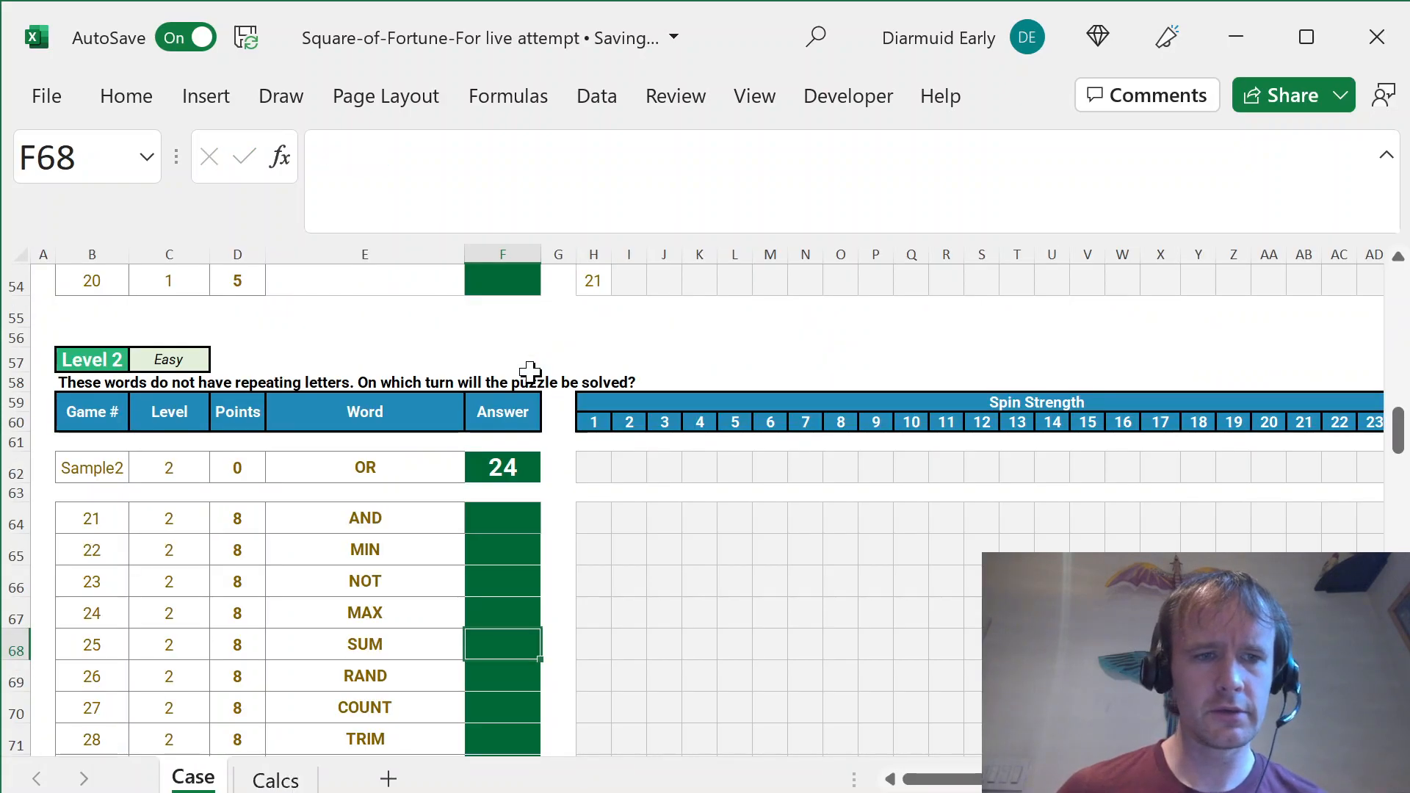
key("Page_Down")
key("Down")
key("Page_Down")
key("Up")
key("ctrl+Page_Down")
key("Right")
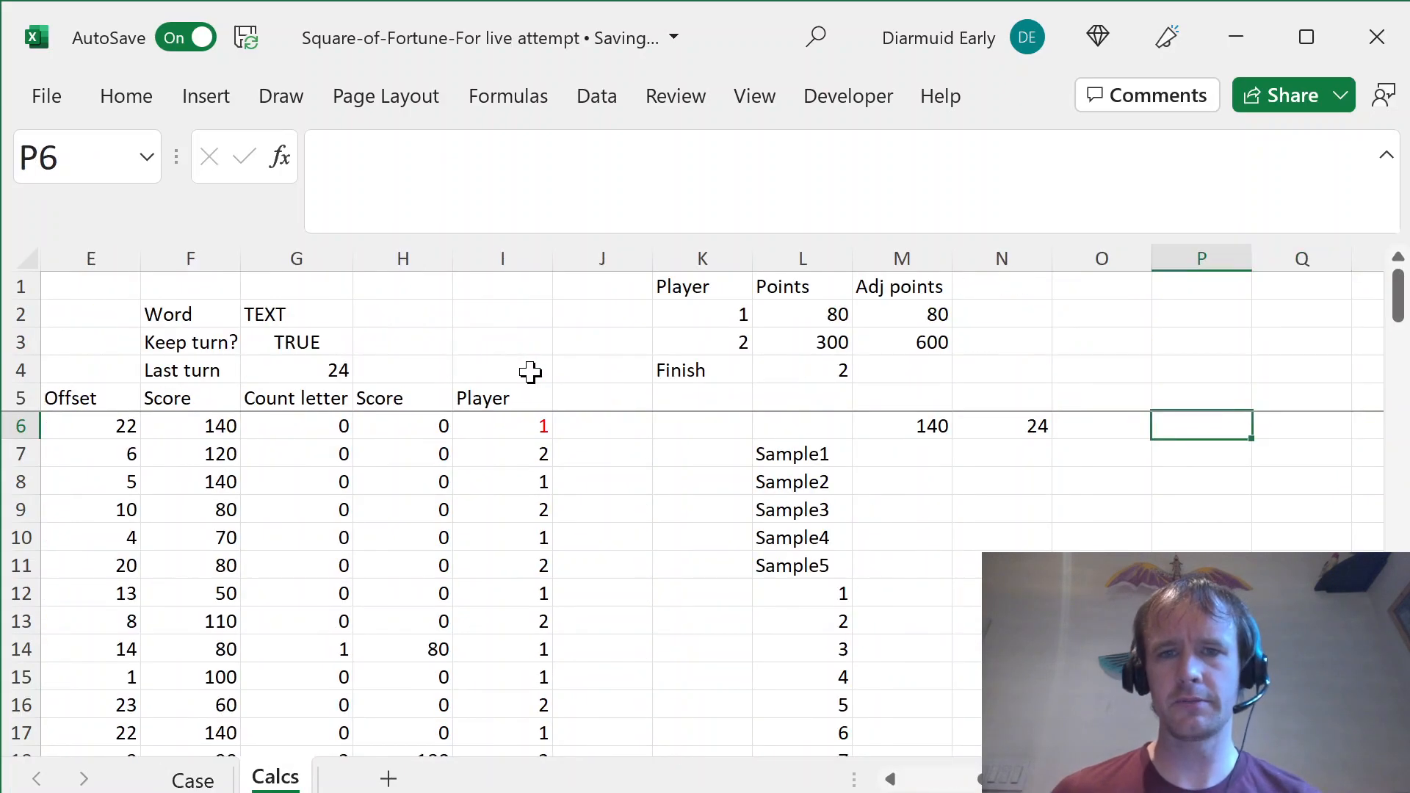
- Enter =INDEX(L2:L3,L4) in O6 of Calcs to return the finishing player's points
key("Left")
type("=INDEX(")
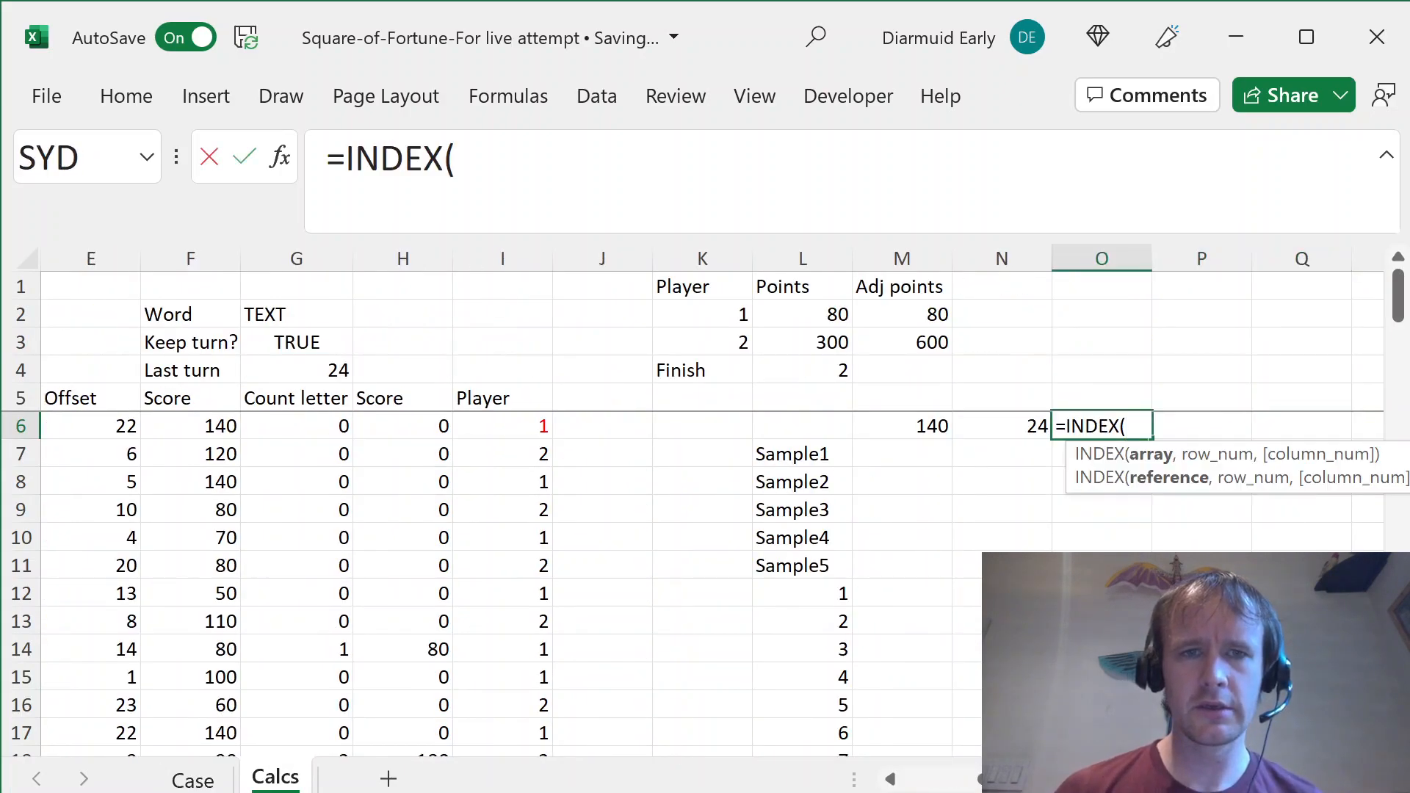
left_click(831, 306)
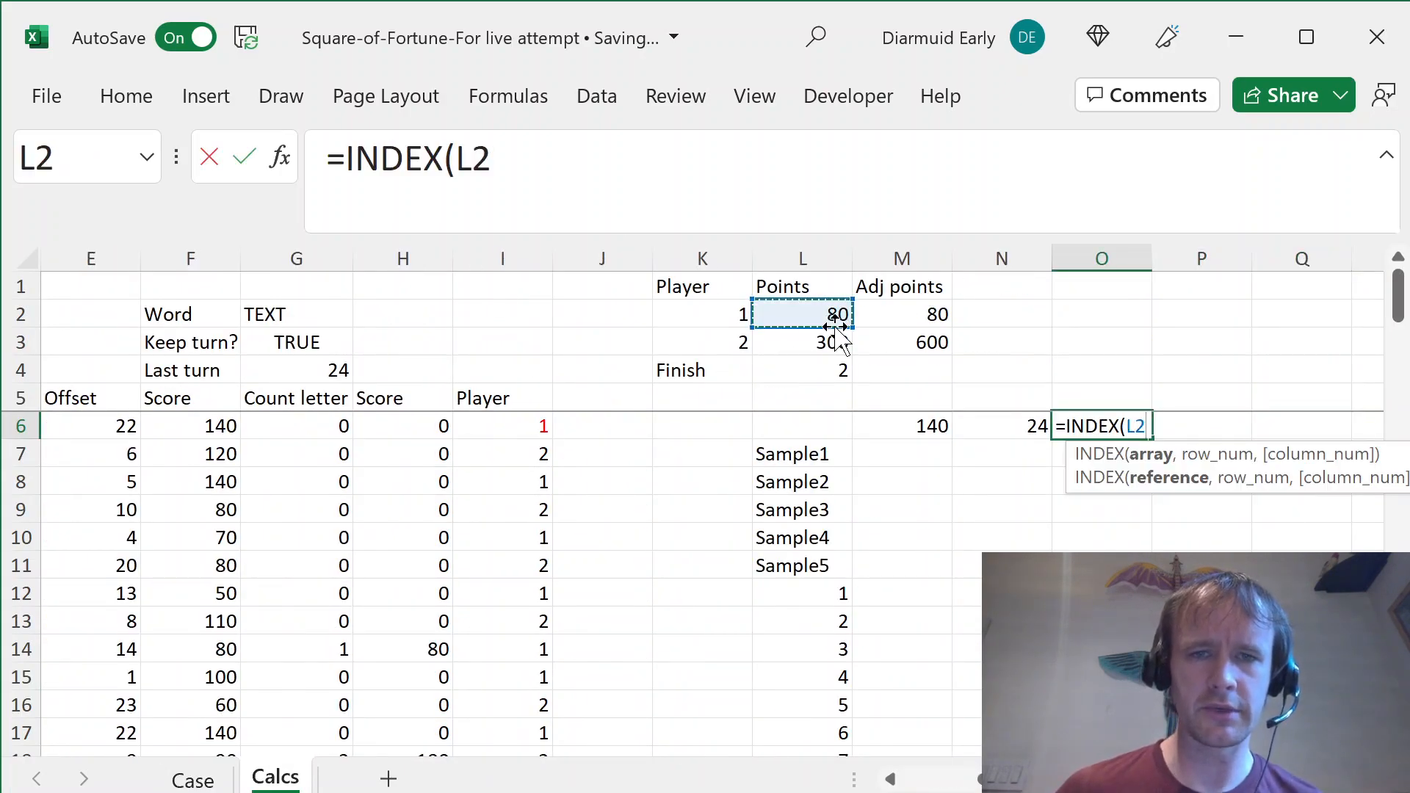
left_click_drag(834, 333, 834, 327)
type(",")
left_click(834, 364)
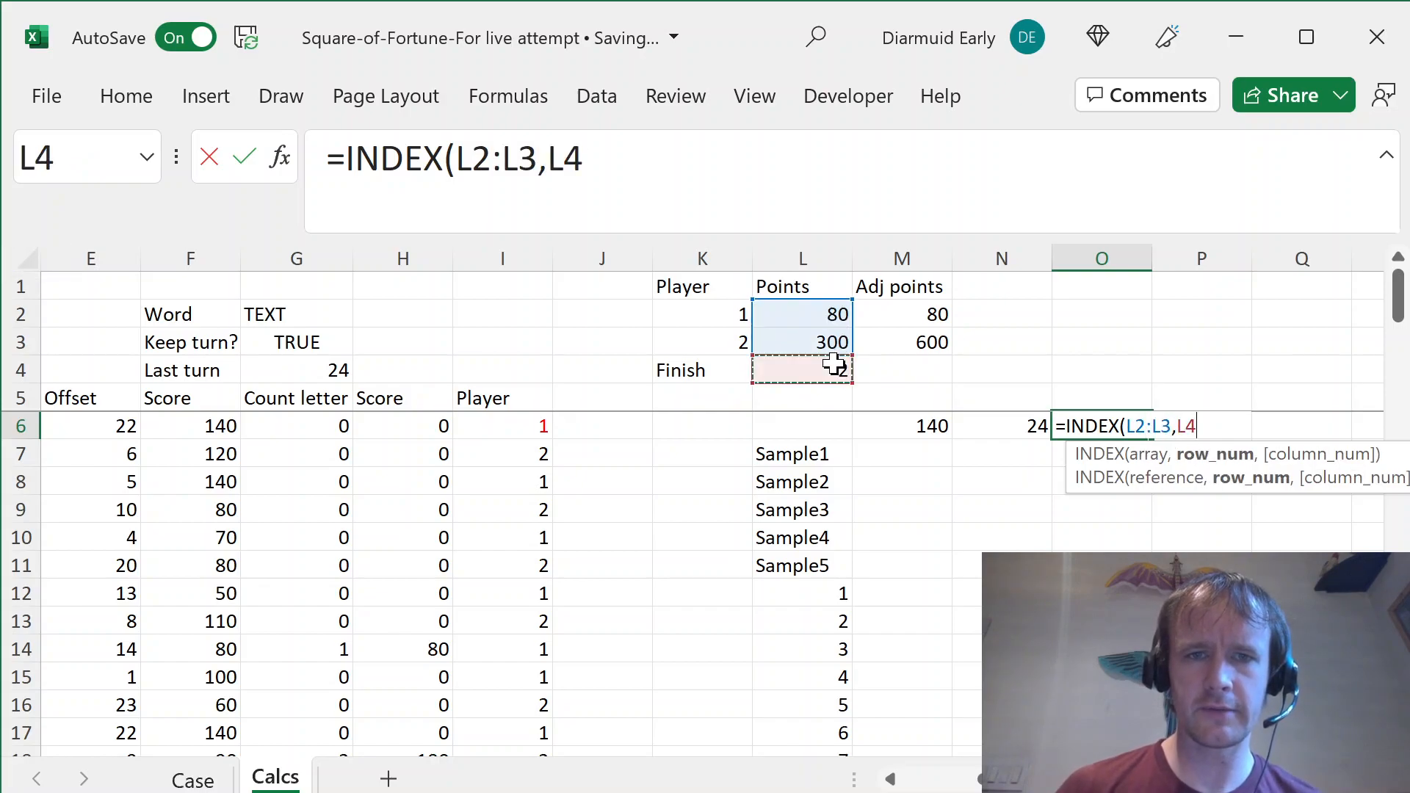
type(")")
key("Return")
- Read the Level 4 question and its sample game on the Case sheet
key("Up")
key("Right")
key("ctrl+Page_Up")
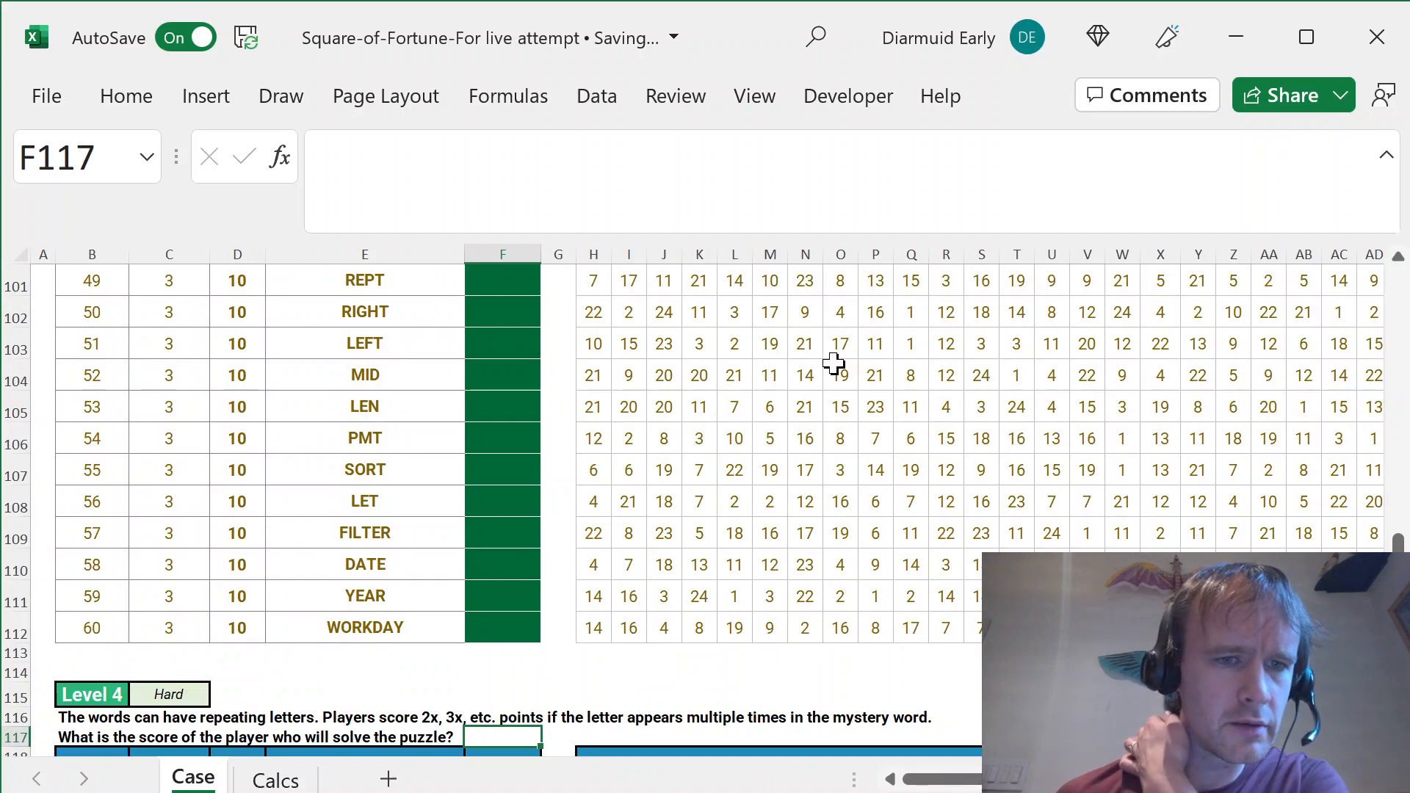
key("Page_Down")
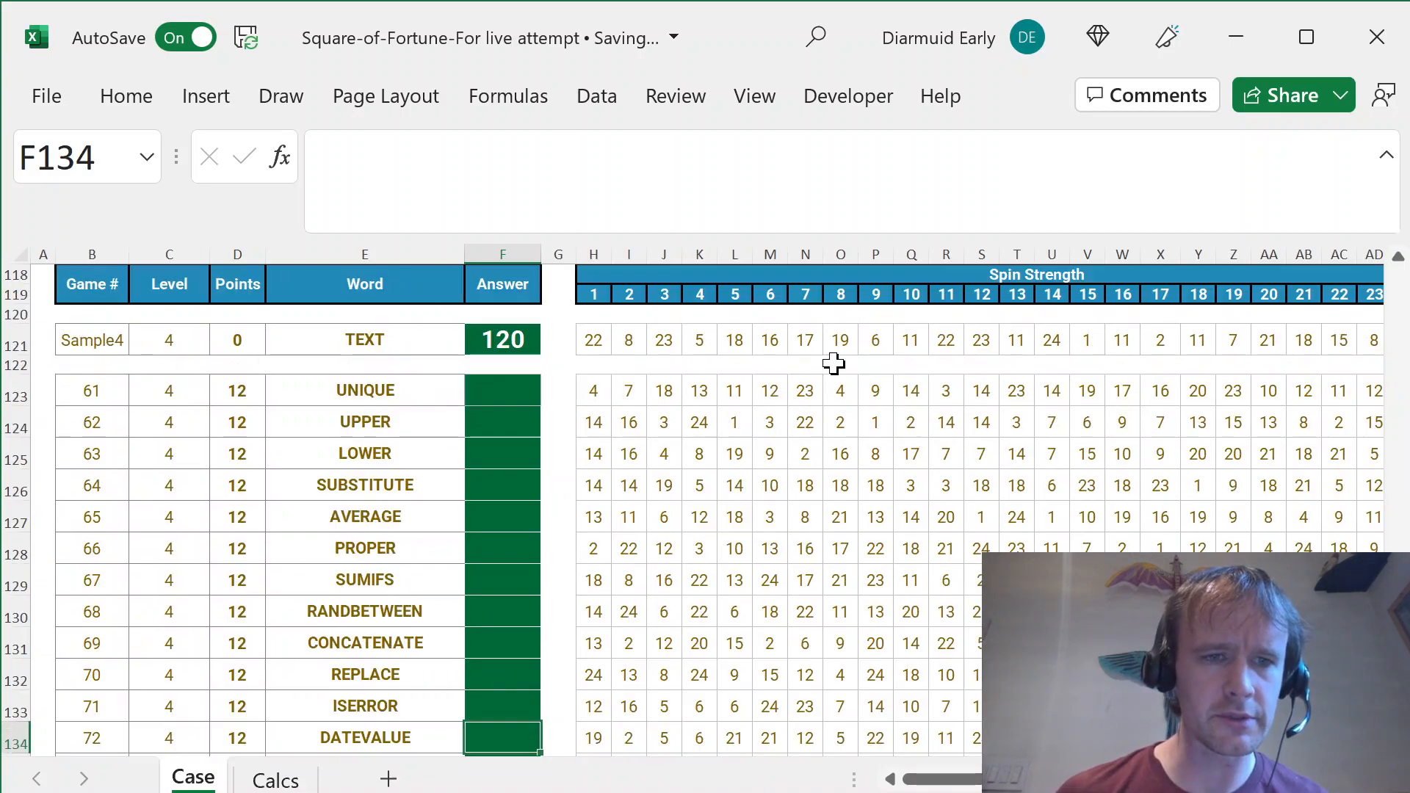
- Read the Level 5 question, its additional rules and the sample game on the Case sheet
key("Down")
key("Down")
key("Down")
key("Down")
key("Down")
key("Down")
key("Down")
key("Down")
key("Down")
key("Down")
key("Down")
key("Down")
key("Down")
key("Down")
key("Down")
key("Down")
key("Down")
key("Down")
key("Down")
key("Down")
key("Up")
key("Up")
key("Up")
key("Up")
key("Up")
key("Up")
key("Up")
key("Up")
key("Up")
key("Up")
key("Up")
key("Left")
key("Left")
key("Left")
key("Left")
key("Left")
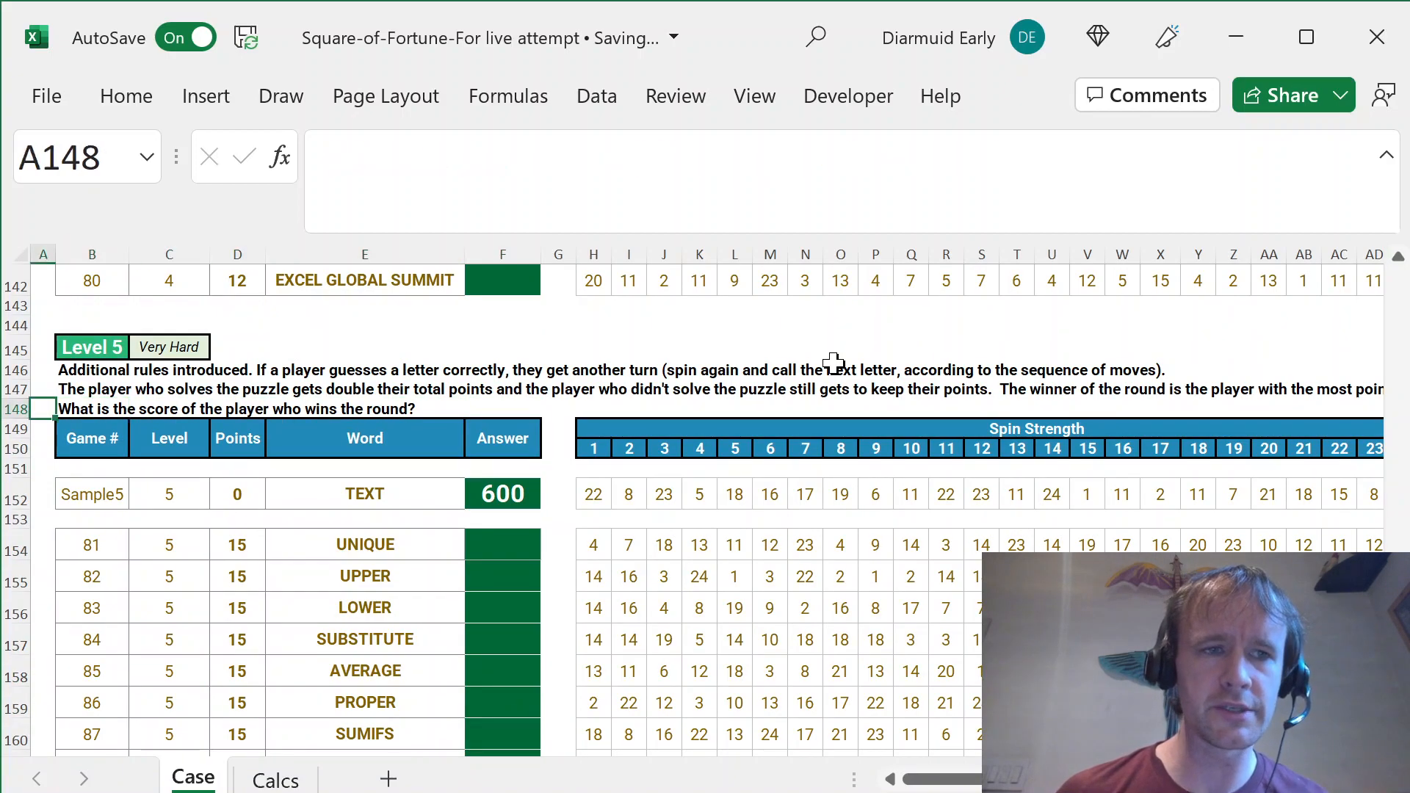
- Enter =MAX(M2:M3) in P6 of Calcs to return the winner's adjusted points as the Level 5 answer
key("ctrl+Page_Down")
key("Up")
key("Left")
key("Right")
key("Down")
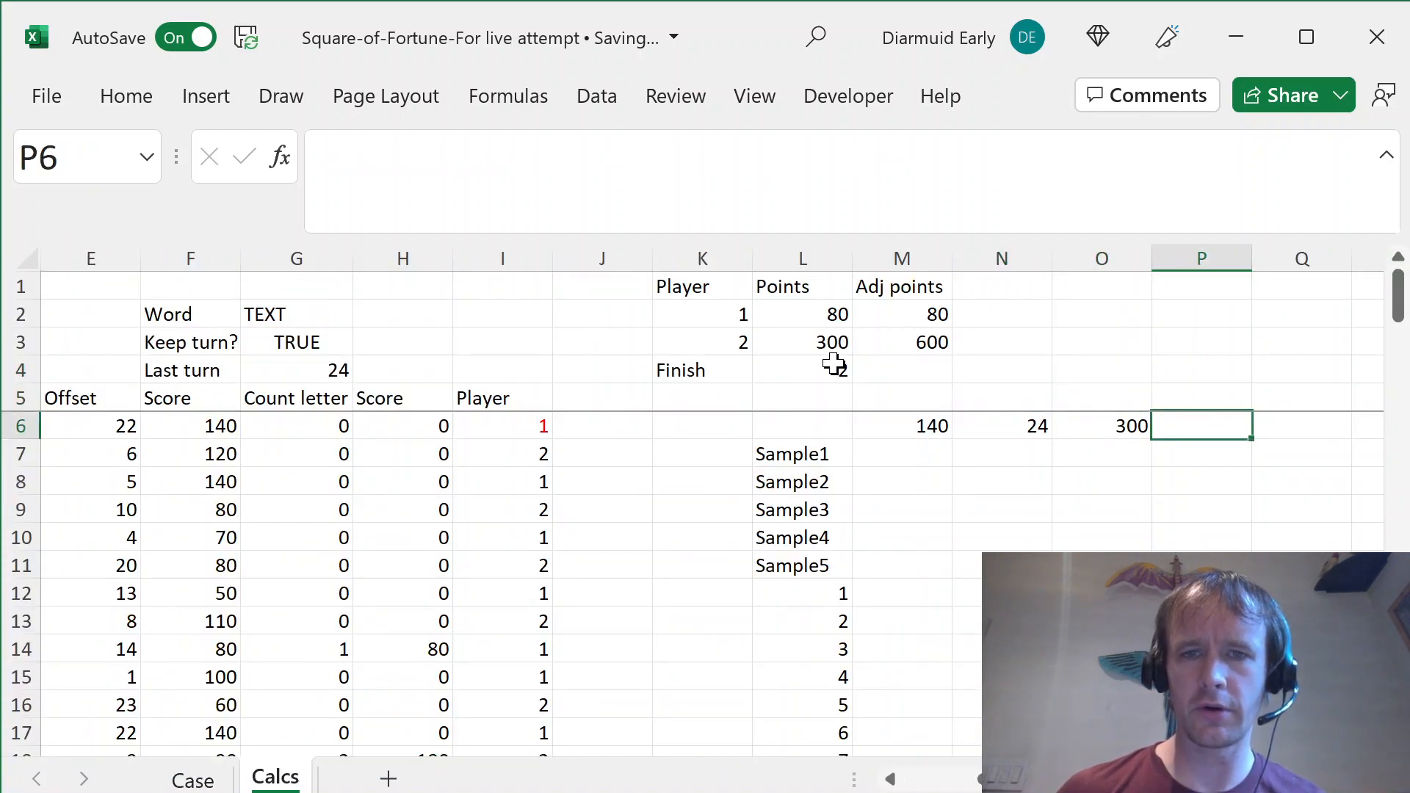
type("=max(")
key("Up")
key("Left")
key("Left")
key("Up")
key("Up")
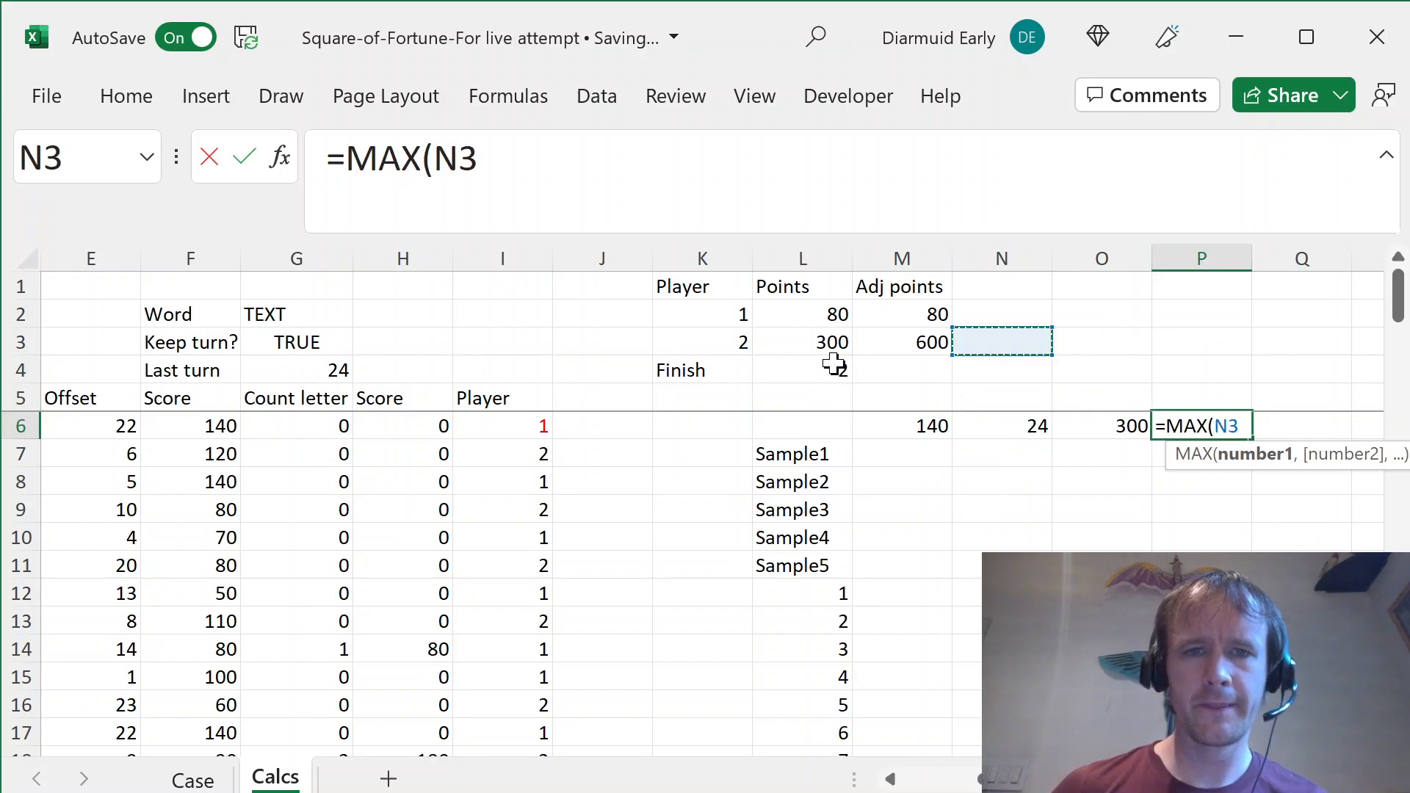
key("Left")
key("shift+Up")
key("Return")
- Create a one-variable data table over L6:P111 with D2 as the column input cell
key("Up")
key("Left")
key("Left")
key("Left")
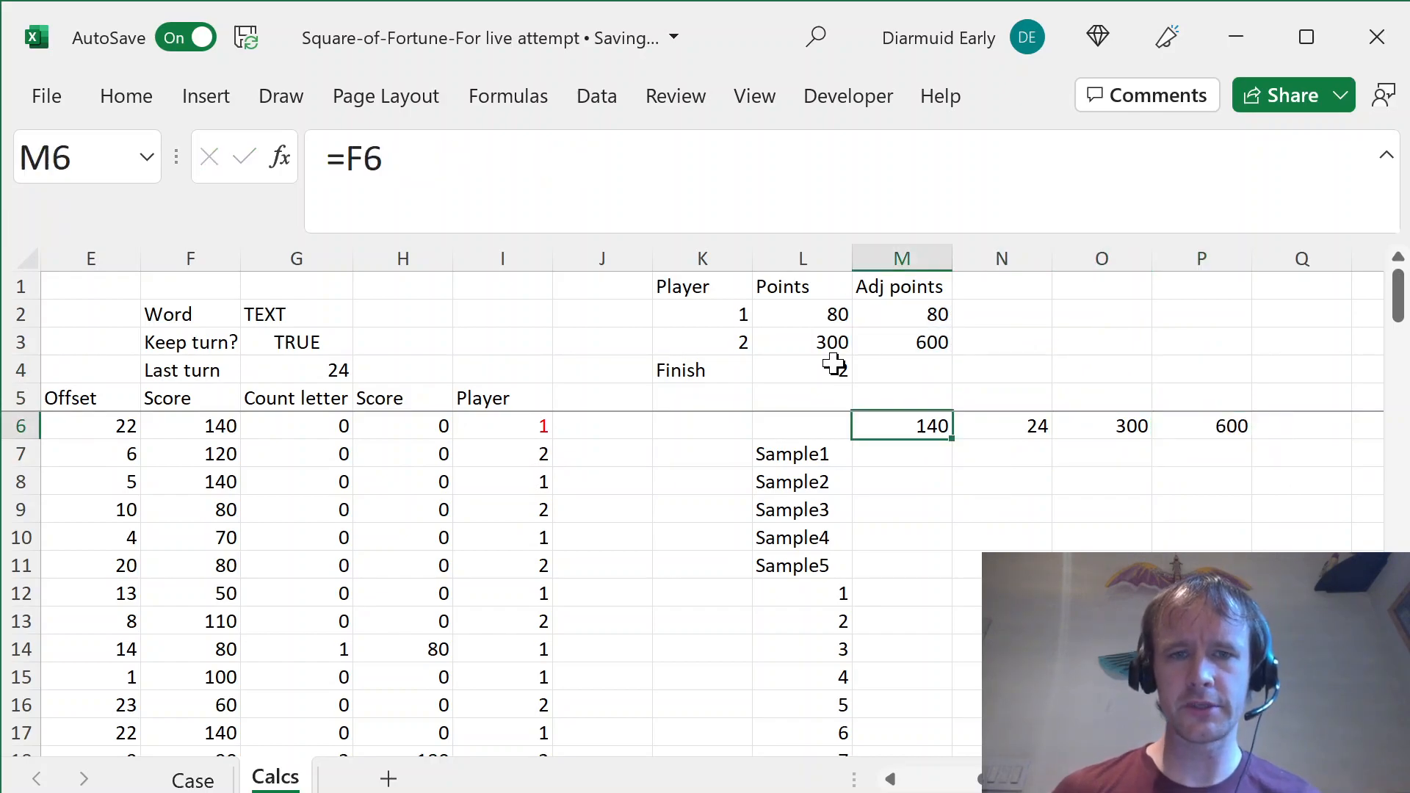
key("Left")
key("ctrl+shift+Down")
key("ctrl+shift+Right")
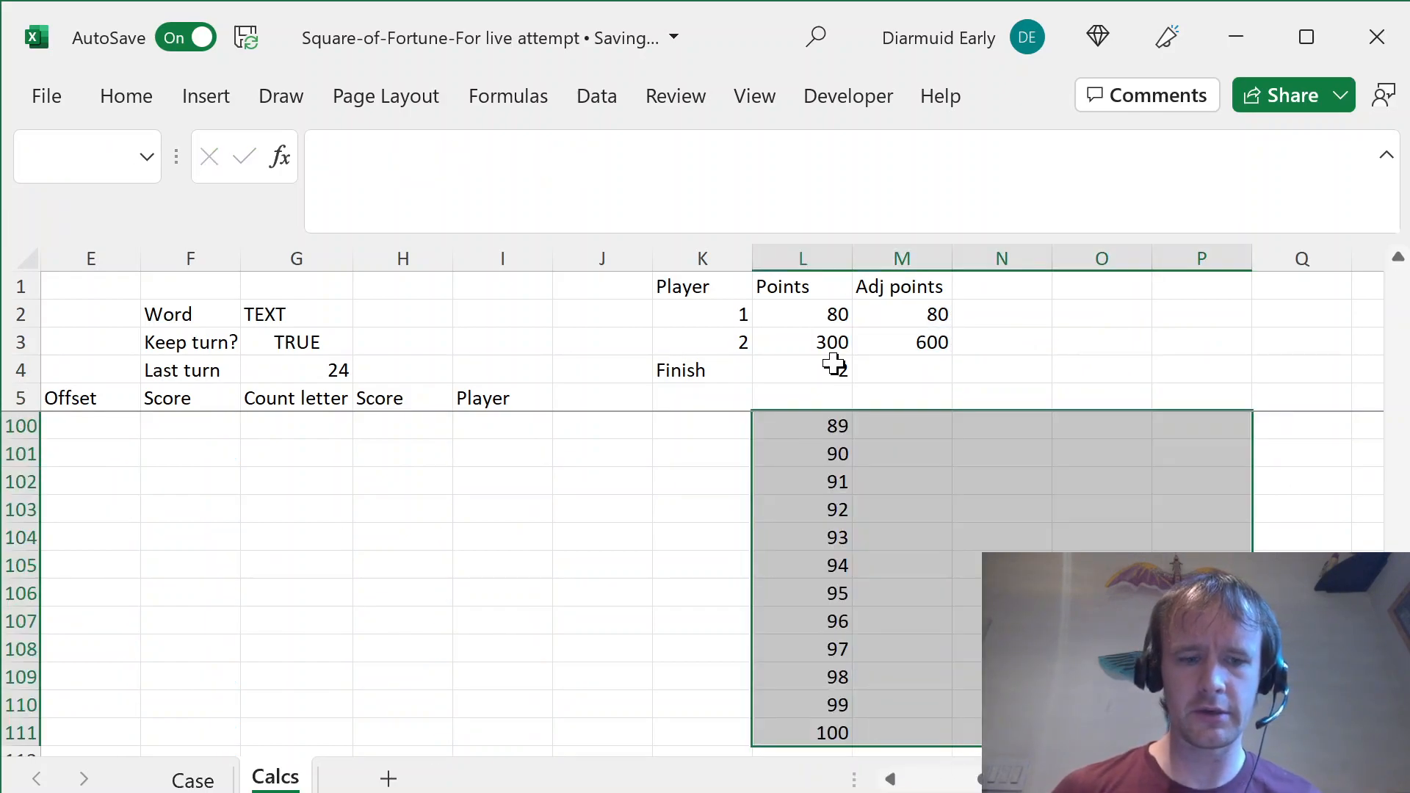
key("alt")
key("d")
key("t")
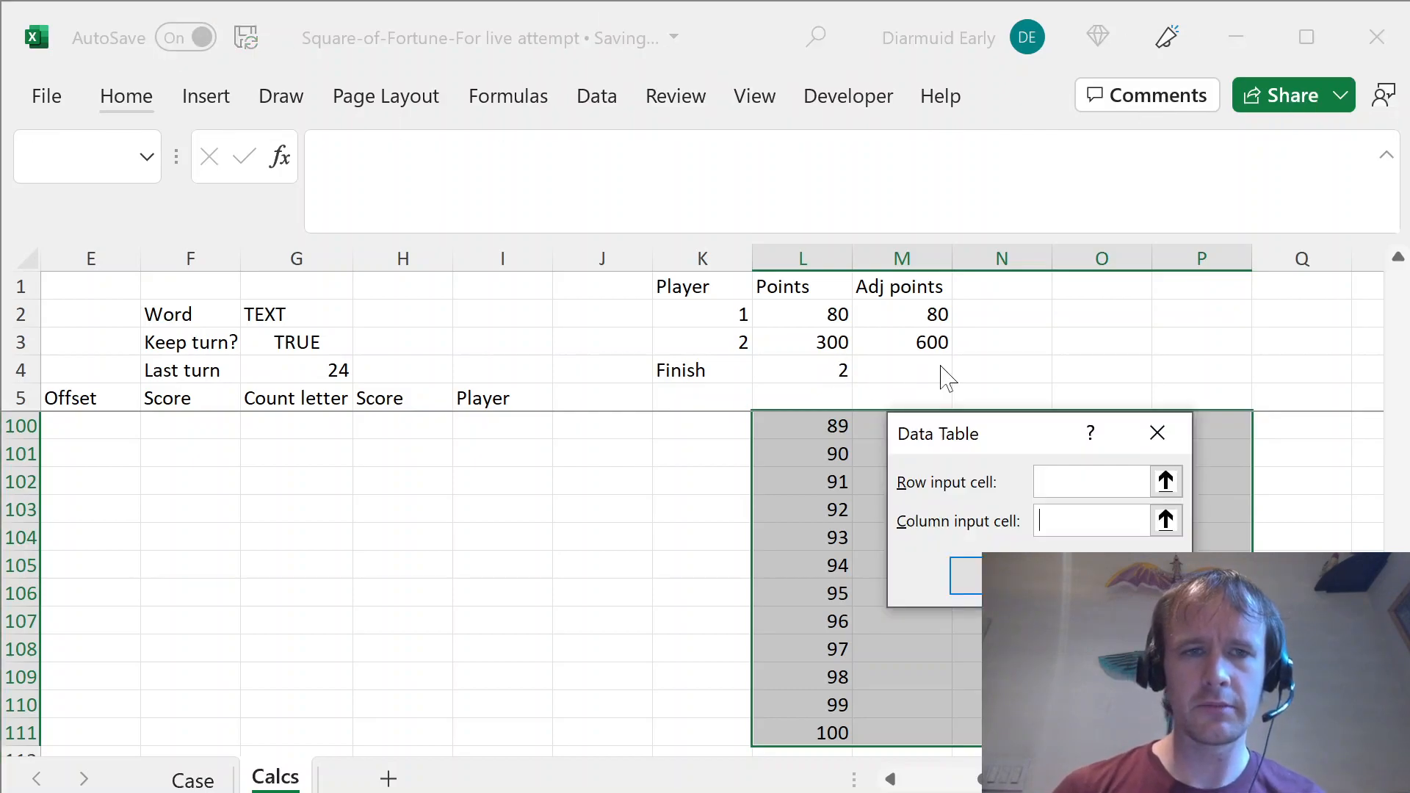
left_click(362, 356)
key("ctrl+Home")
key("Down")
key("Right")
key("Right")
key("Right")
key("Return")
- Examine the data table results for the sample and numbered games, and the finishing player formula in L4
key("Right")
key("Right")
key("Right")
key("Right")
key("Right")
key("Right")
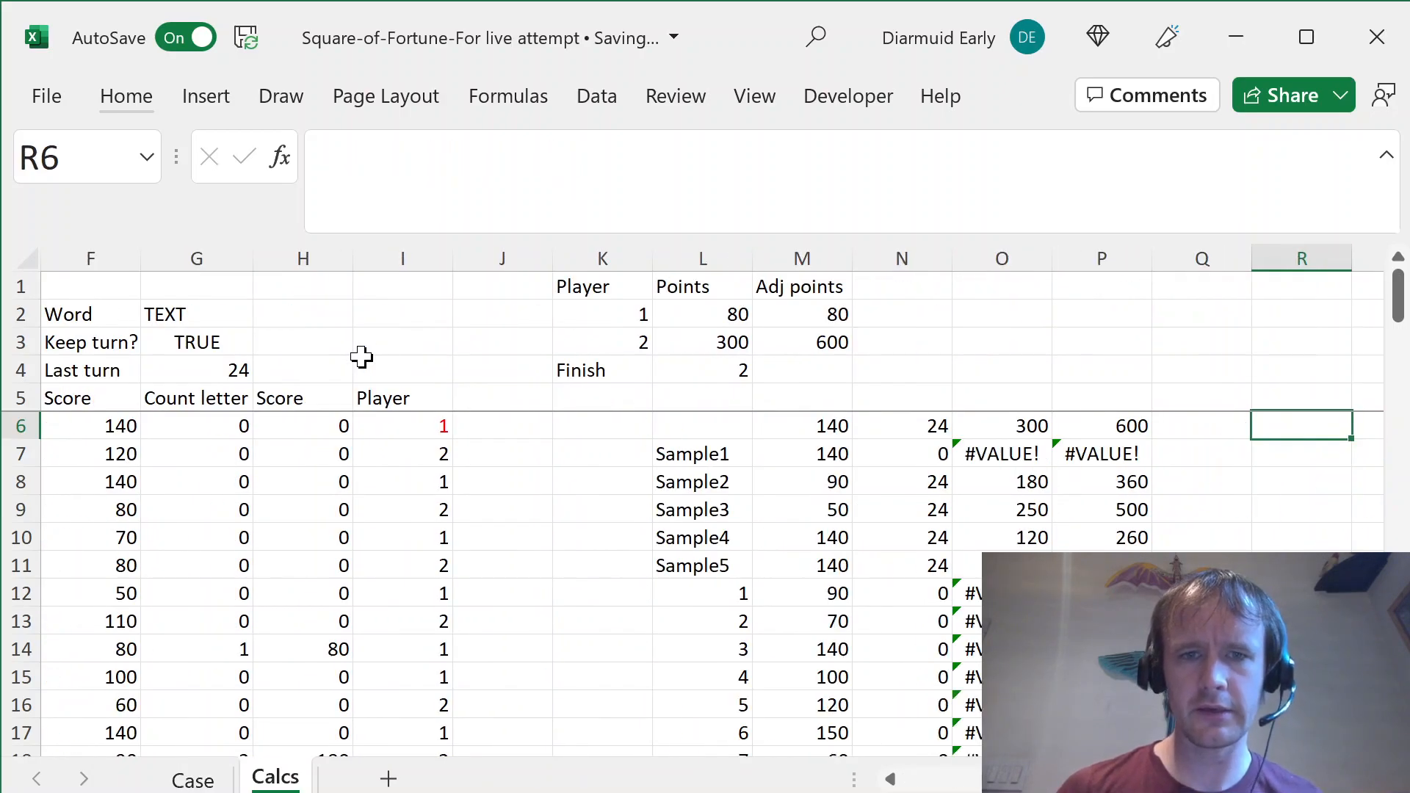
left_click(1004, 463)
key("Right")
key("Left")
key("Down")
key("Down")
key("Down")
key("Down")
key("Down")
key("Down")
key("Down")
key("Down")
key("Down")
key("Down")
key("Down")
key("Down")
key("Down")
key("Down")
key("Down")
key("Down")
key("Down")
key("Down")
key("Down")
key("Down")
key("Down")
key("Down")
key("Down")
key("Down")
key("Down")
key("Down")
key("Down")
key("Down")
key("Down")
key("Down")
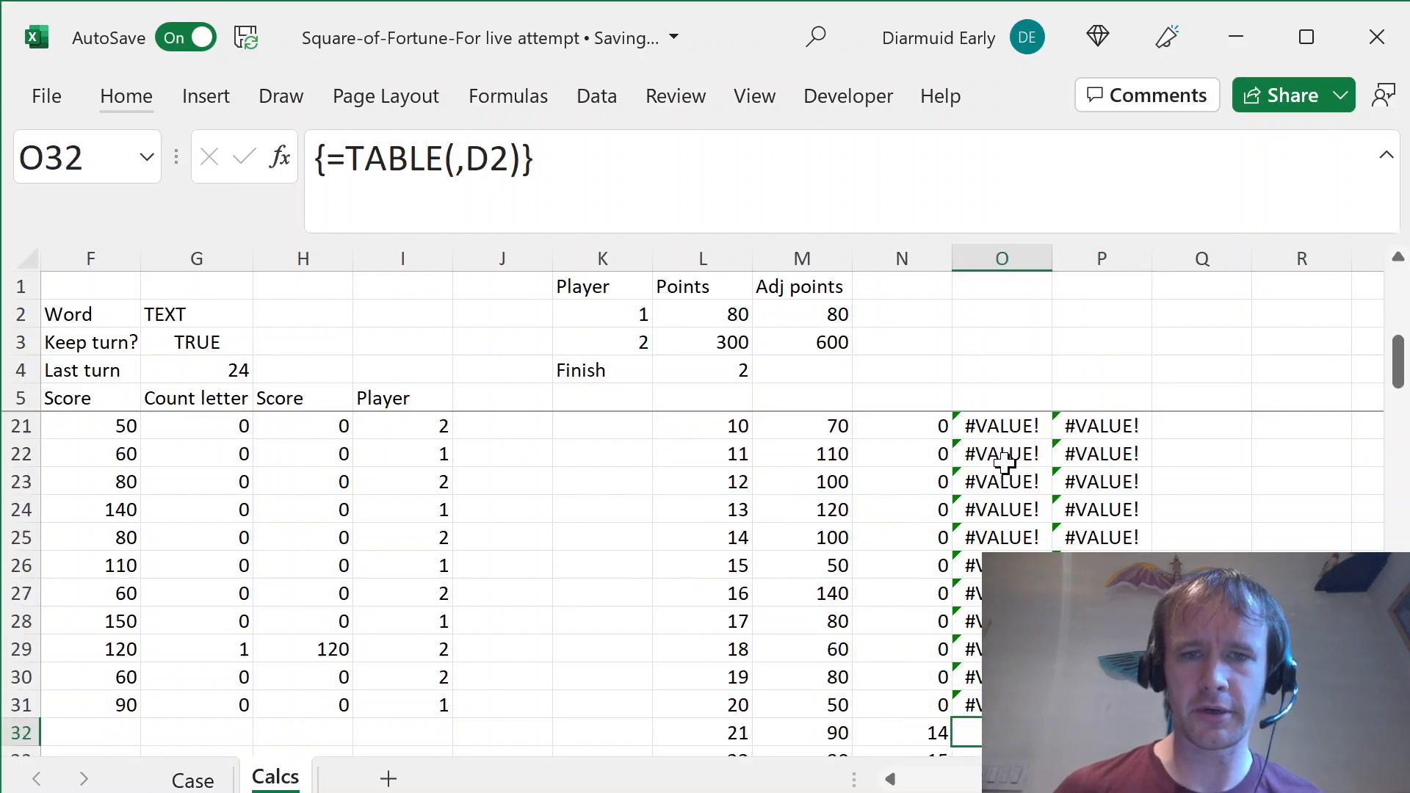
key("ctrl+Up")
key("ctrl+Up")
key("Left")
key("Left")
key("Down")
key("Down")
key("Down")
key("Left")
key("Down")
key("Down")
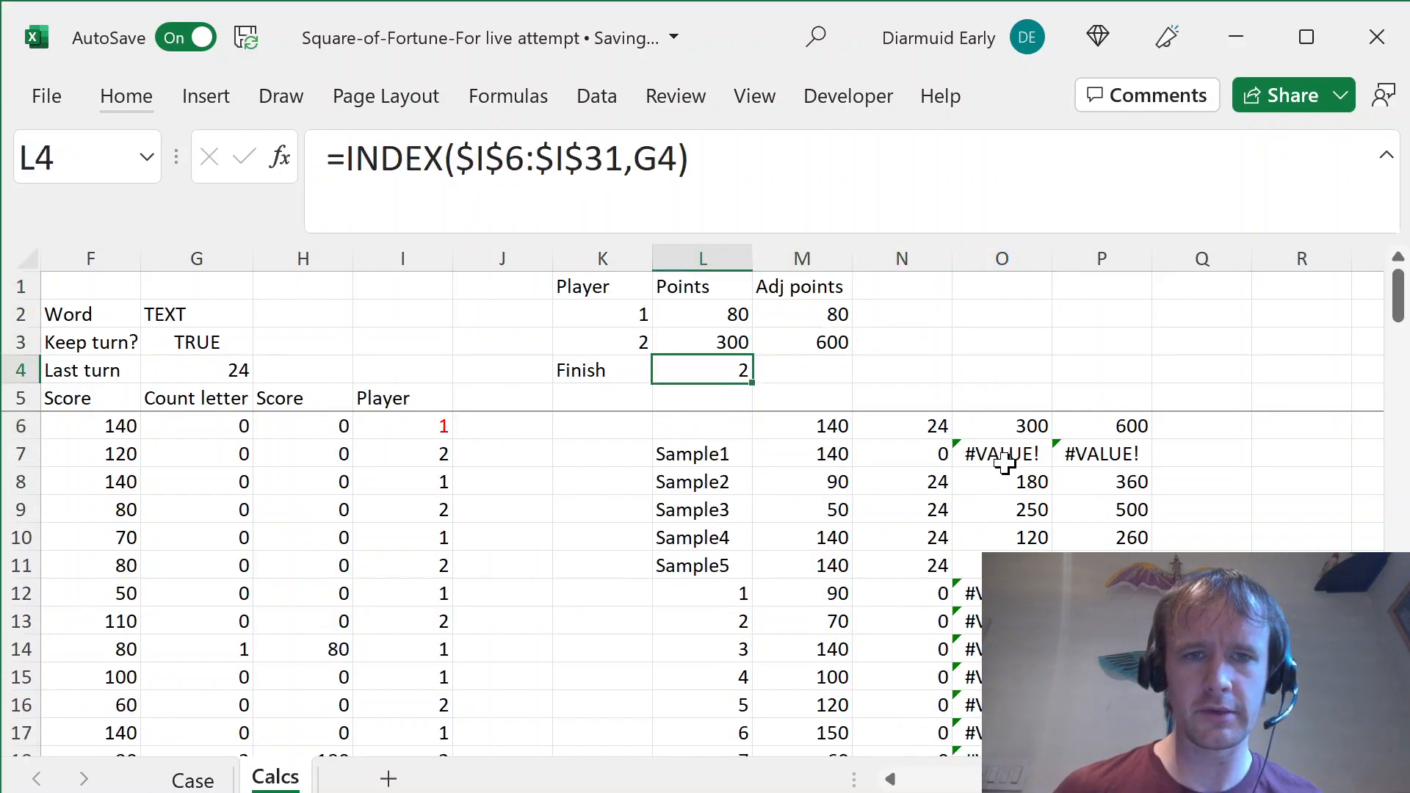
key("Down")
key("Down")
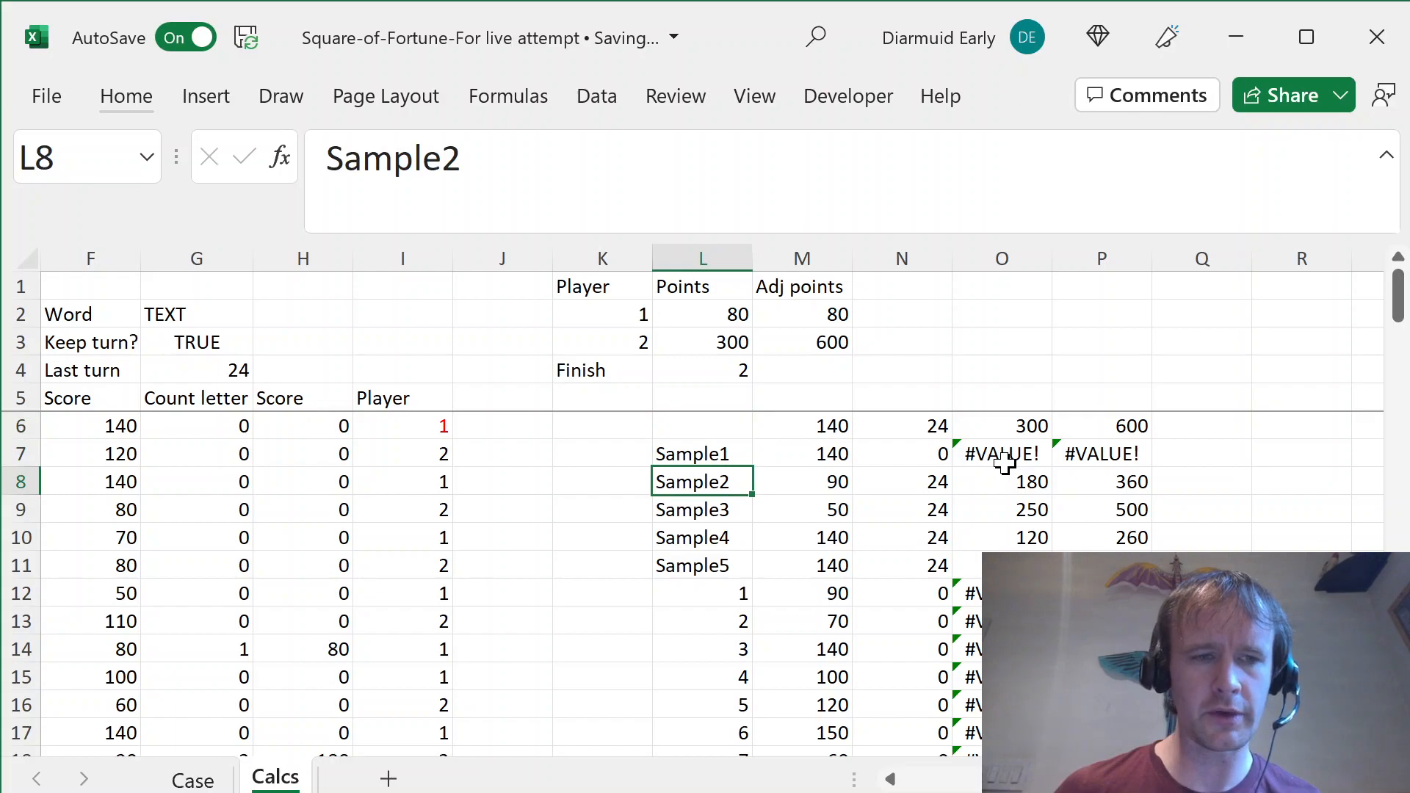
- Fill the Level 1 answers F35:F54 on the Case sheet with links to the data table, starting at =Calcs!M12
key("ctrl+Page_Up")
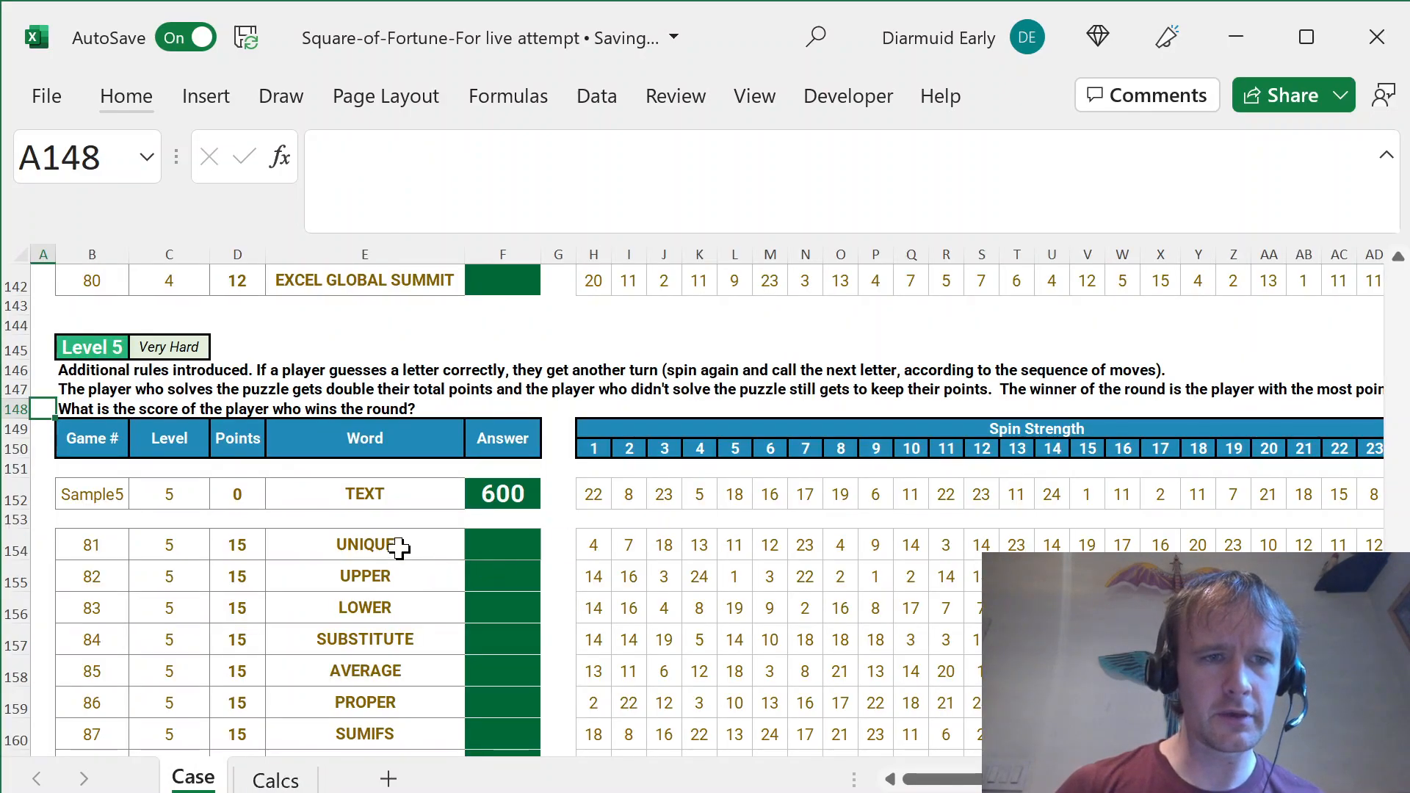
key("ctrl+Home")
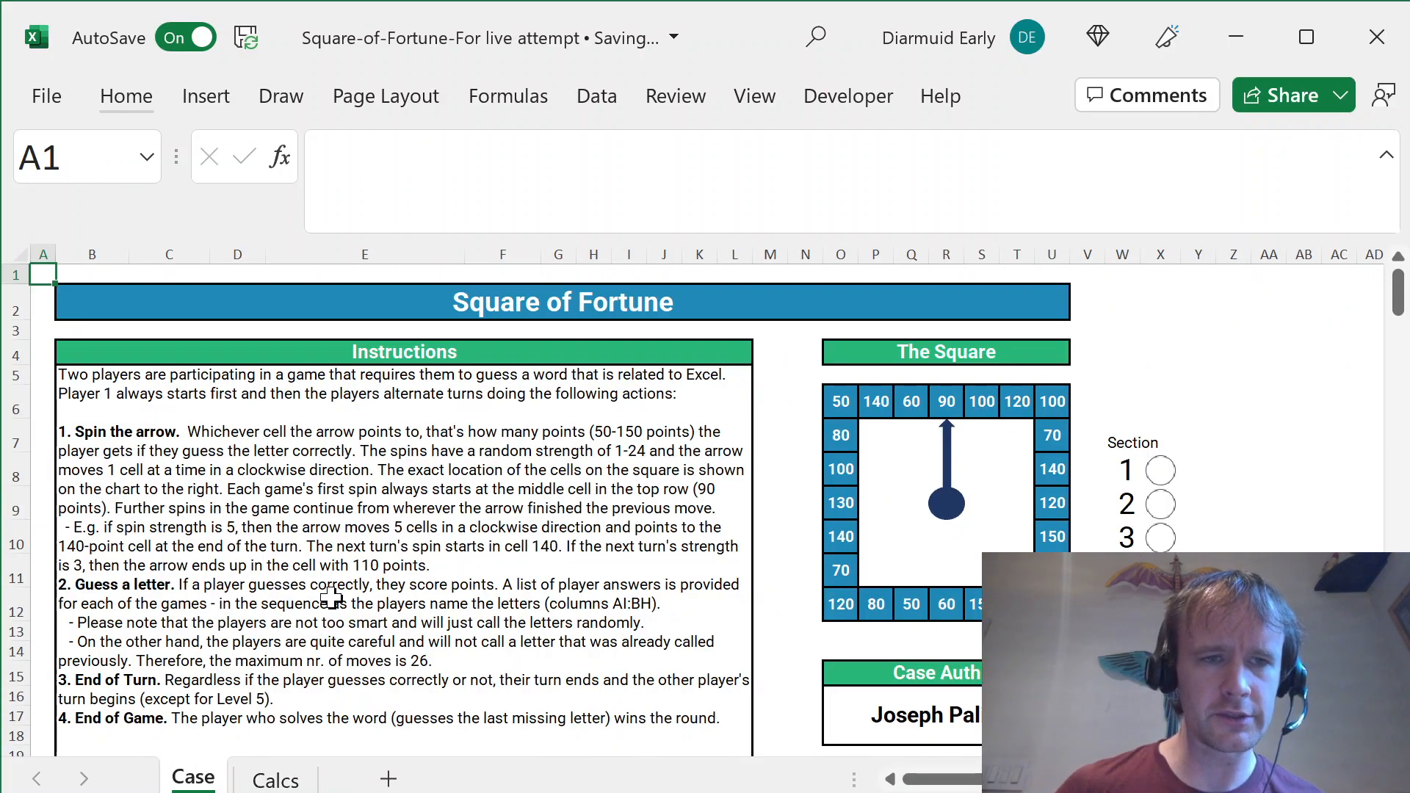
key("Page_Down")
left_click(505, 582)
key("ctrl+Page_Down")
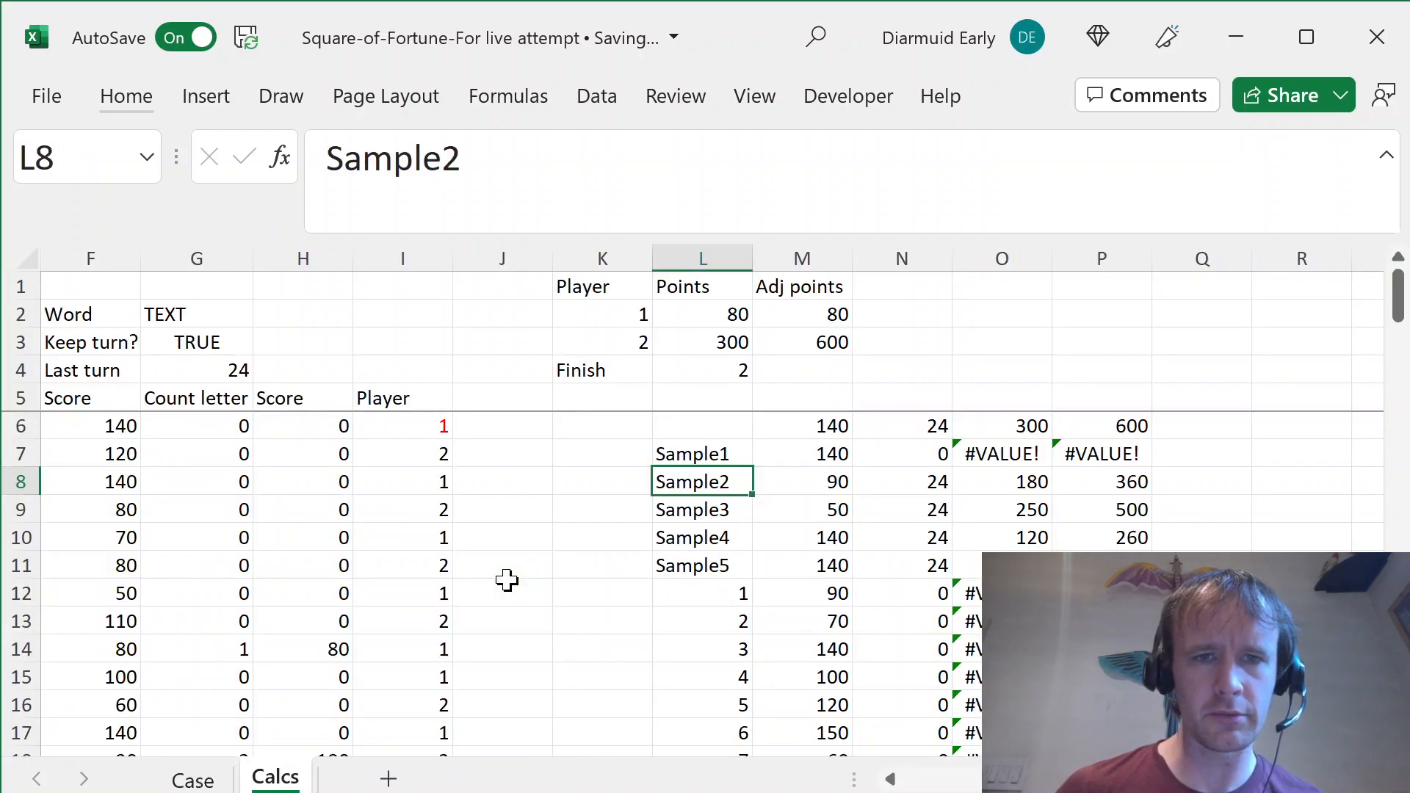
key("Up")
key("Right")
key("ctrl+Page_Up")
key("Down")
key("Down")
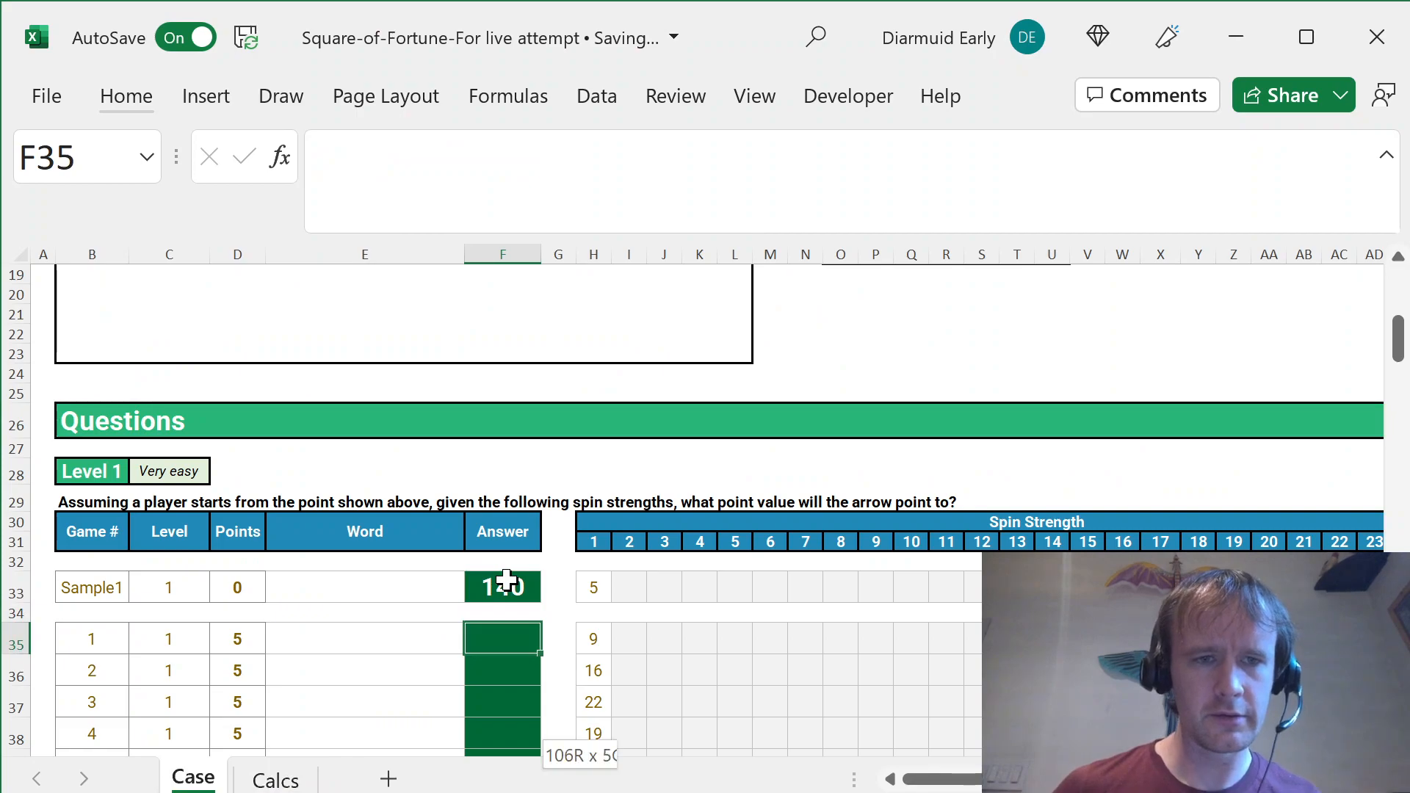
key("shift+Page_Down")
type("=")
key("ctrl+Page_Down")
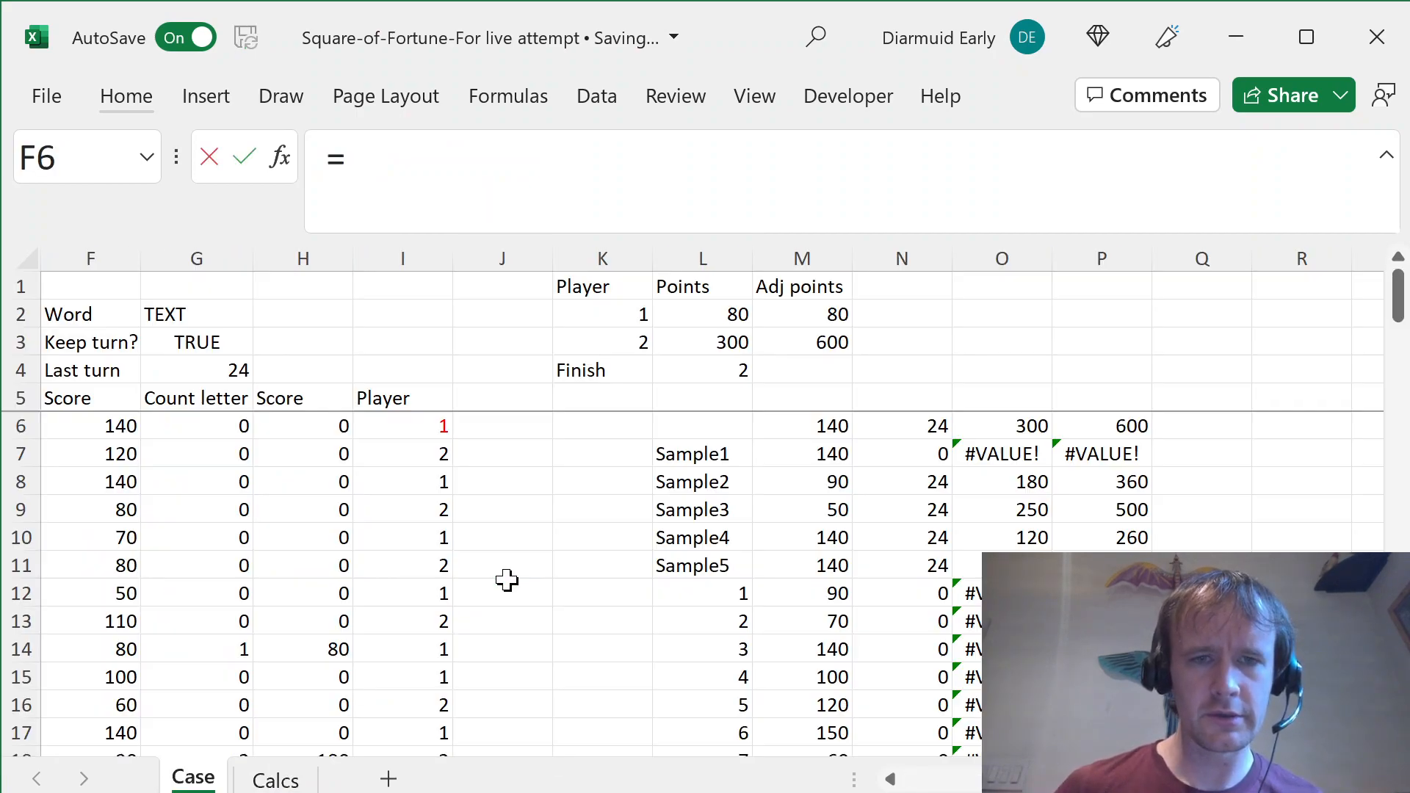
left_click(842, 598)
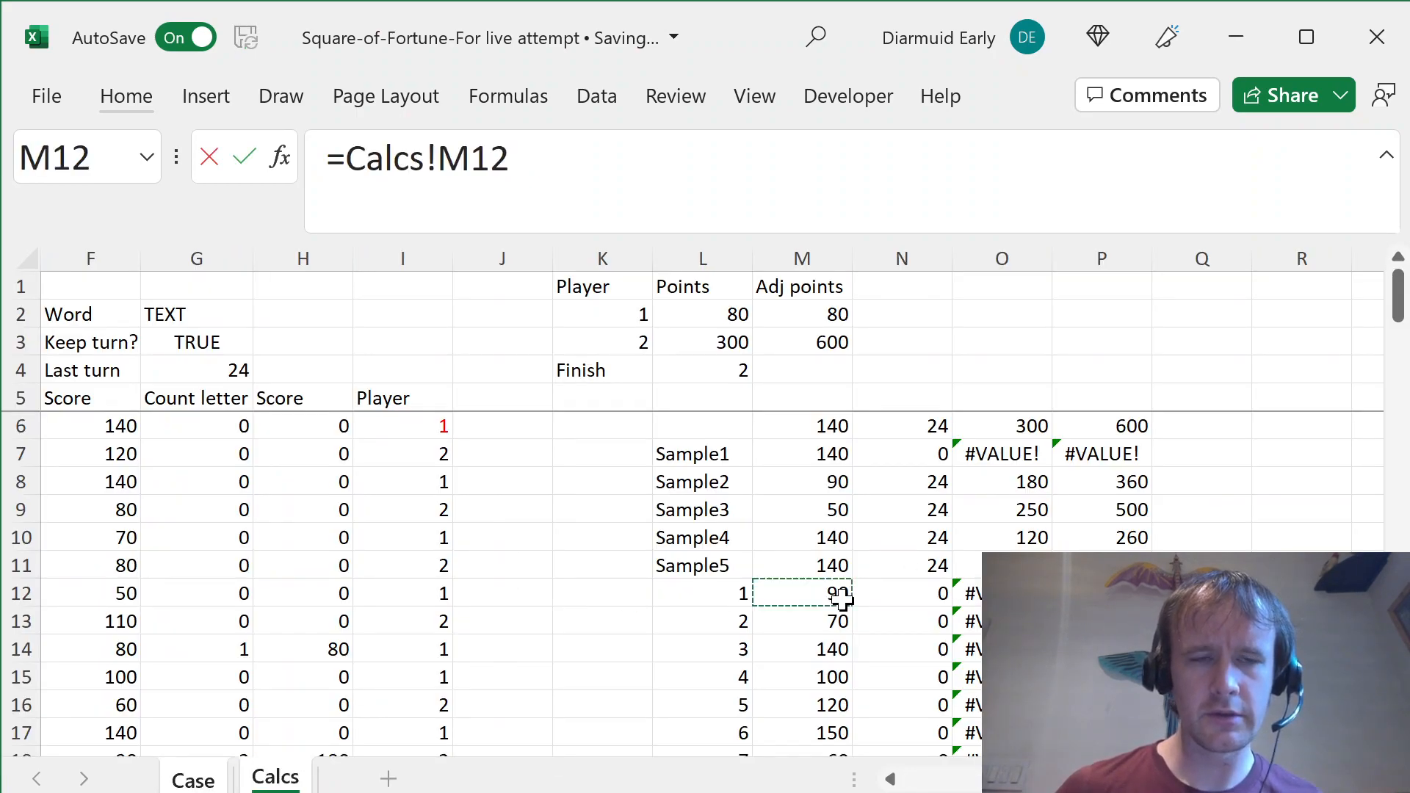
key("ctrl+Return")
- Compare the Level 2 sample answer on the Case sheet with the Sample2 result in the Calcs data table
key("ctrl+Down")
key("Down")
key("Down")
key("Down")
key("Down")
key("Down")
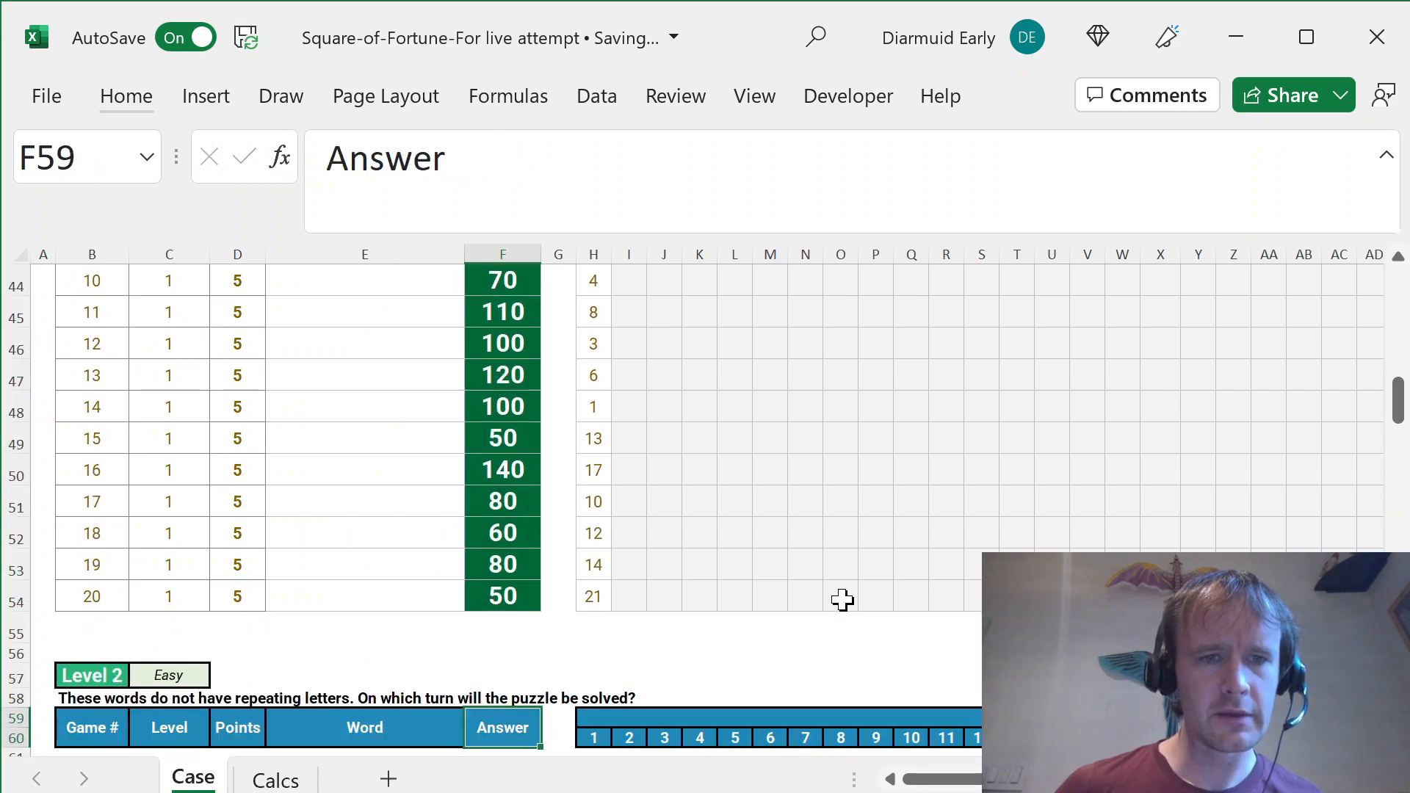
key("Down")
key("Down")
key("Down")
key("Down")
key("Down")
key("ctrl+Page_Down")
left_click(911, 479)
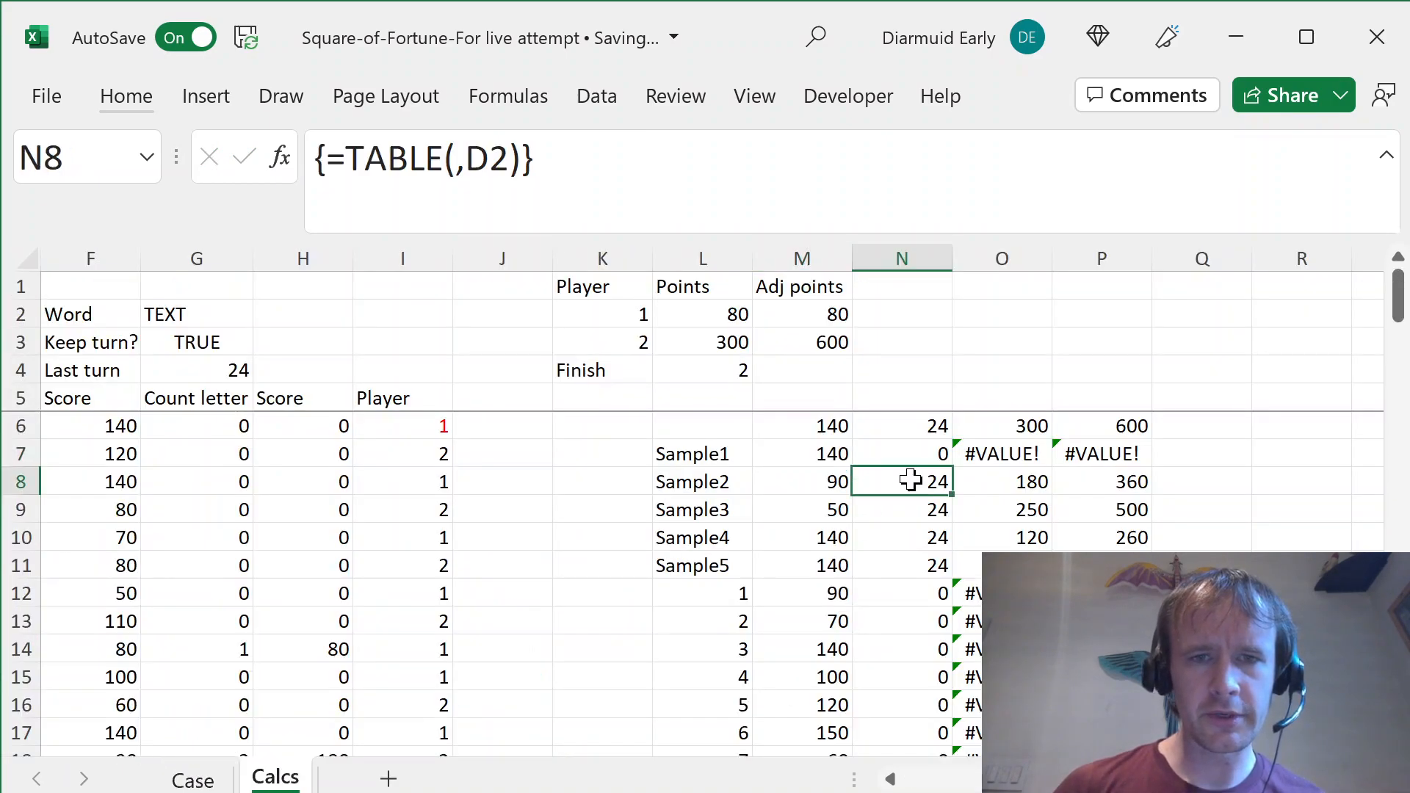
key("ctrl+Page_Up")
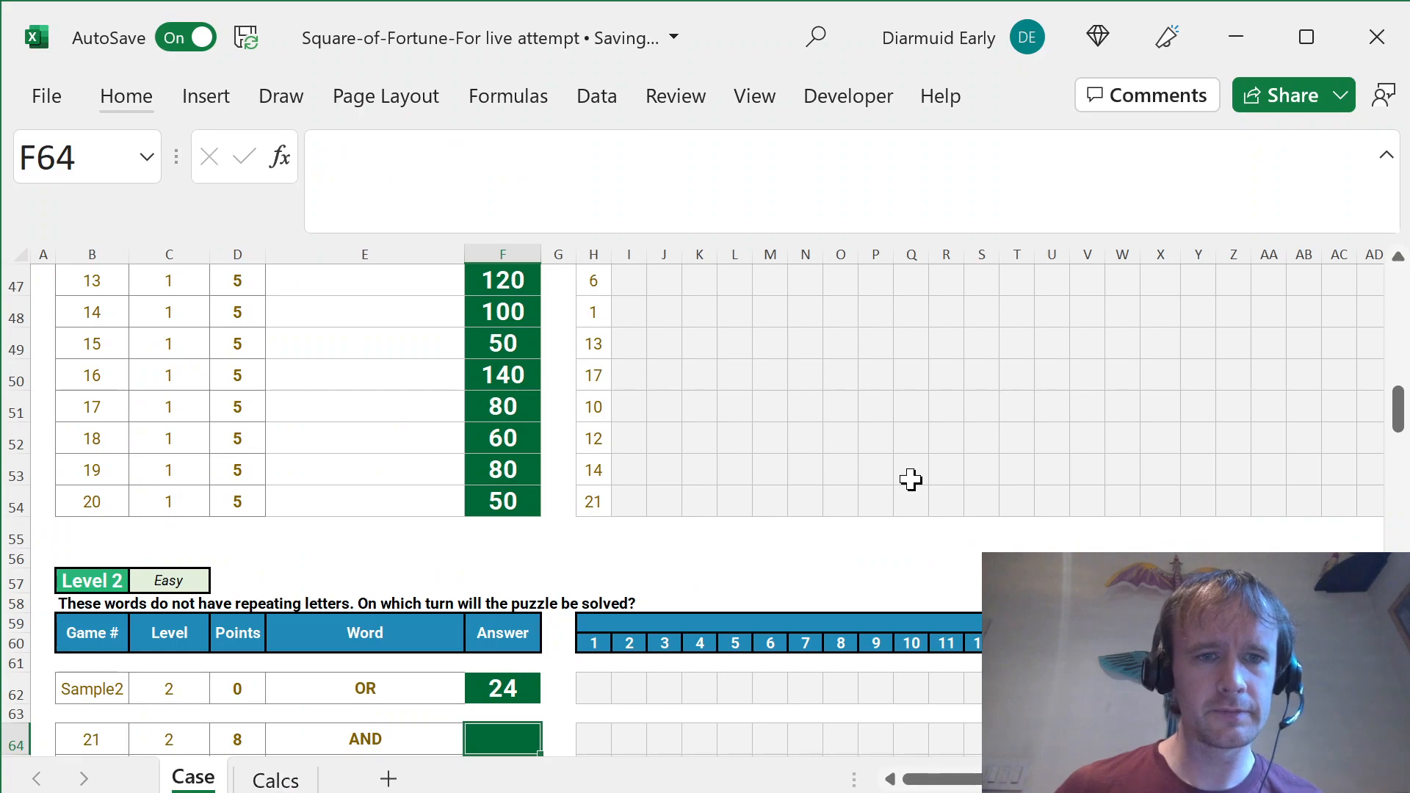
- Fill the Level 2 answers F64:F83 on the Case sheet with links to the data table, starting at =Calcs!N32
key("Down")
key("Down")
key("Up")
key("Up")
key("Left")
key("ctrl+shift+Down")
key("shift+Right")
key("Right")
key("ctrl+shift+Down")
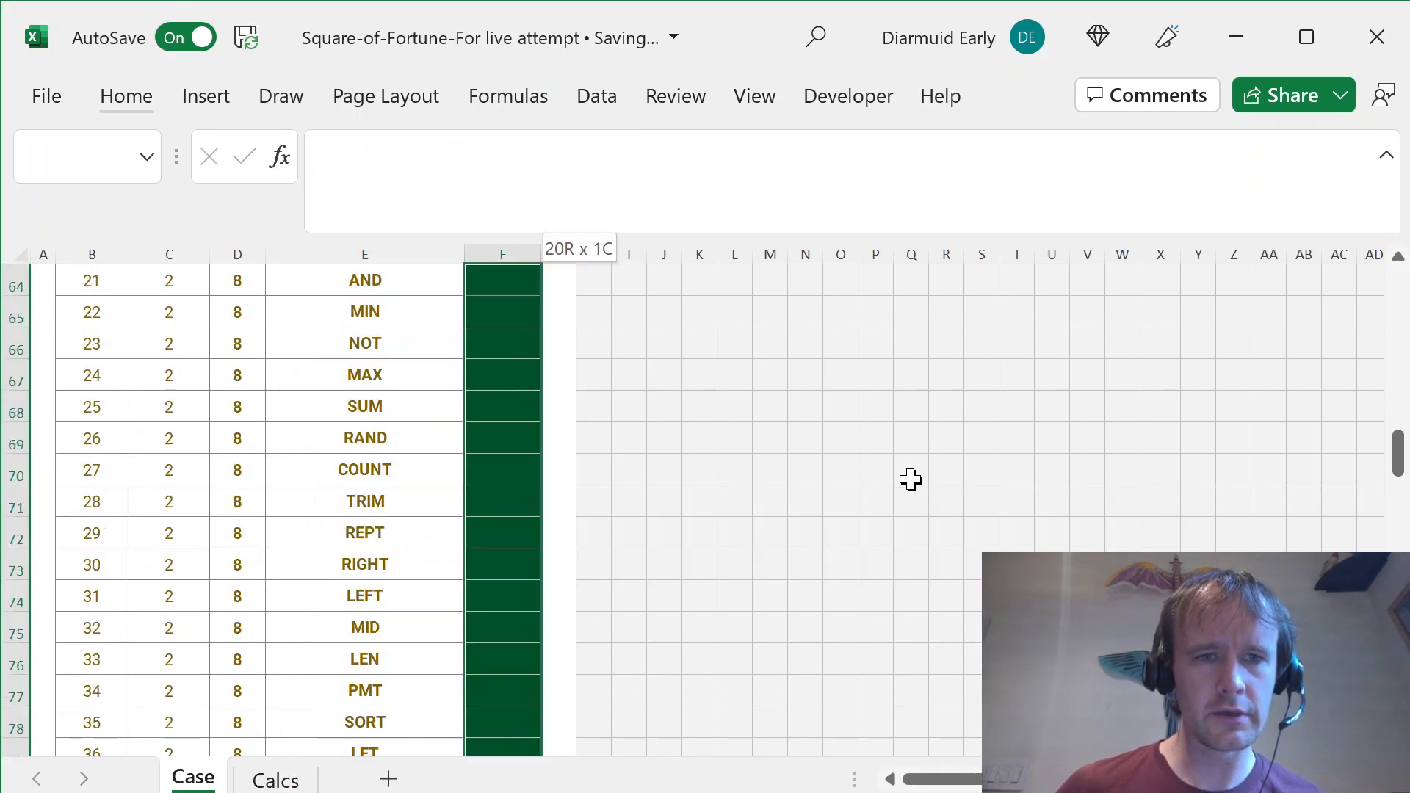
type("=")
key("ctrl+Page_Down")
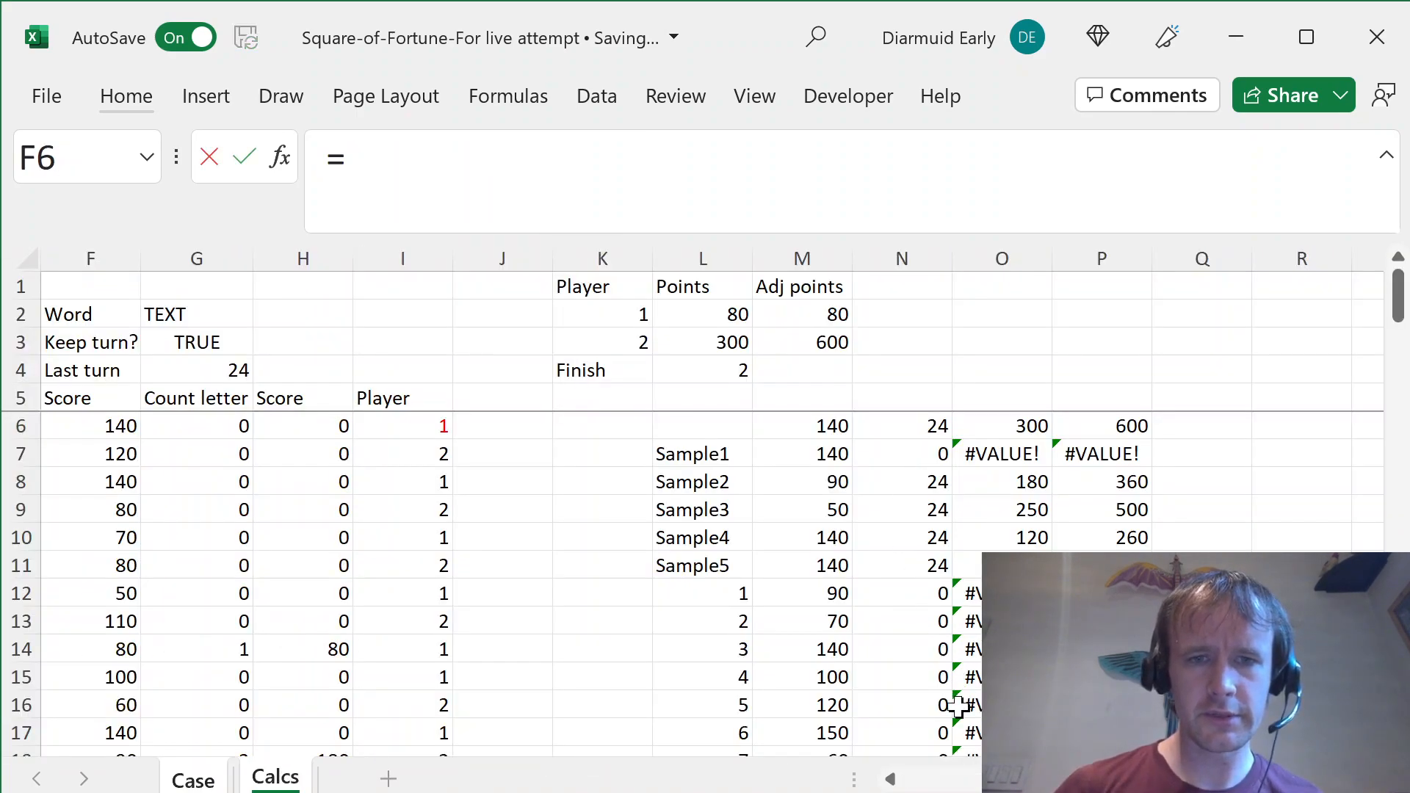
left_click(915, 726)
key("Down")
key("Down")
key("Down")
key("Down")
key("Down")
key("Down")
key("Down")
key("Down")
key("Down")
key("Down")
key("Down")
key("Down")
key("Down")
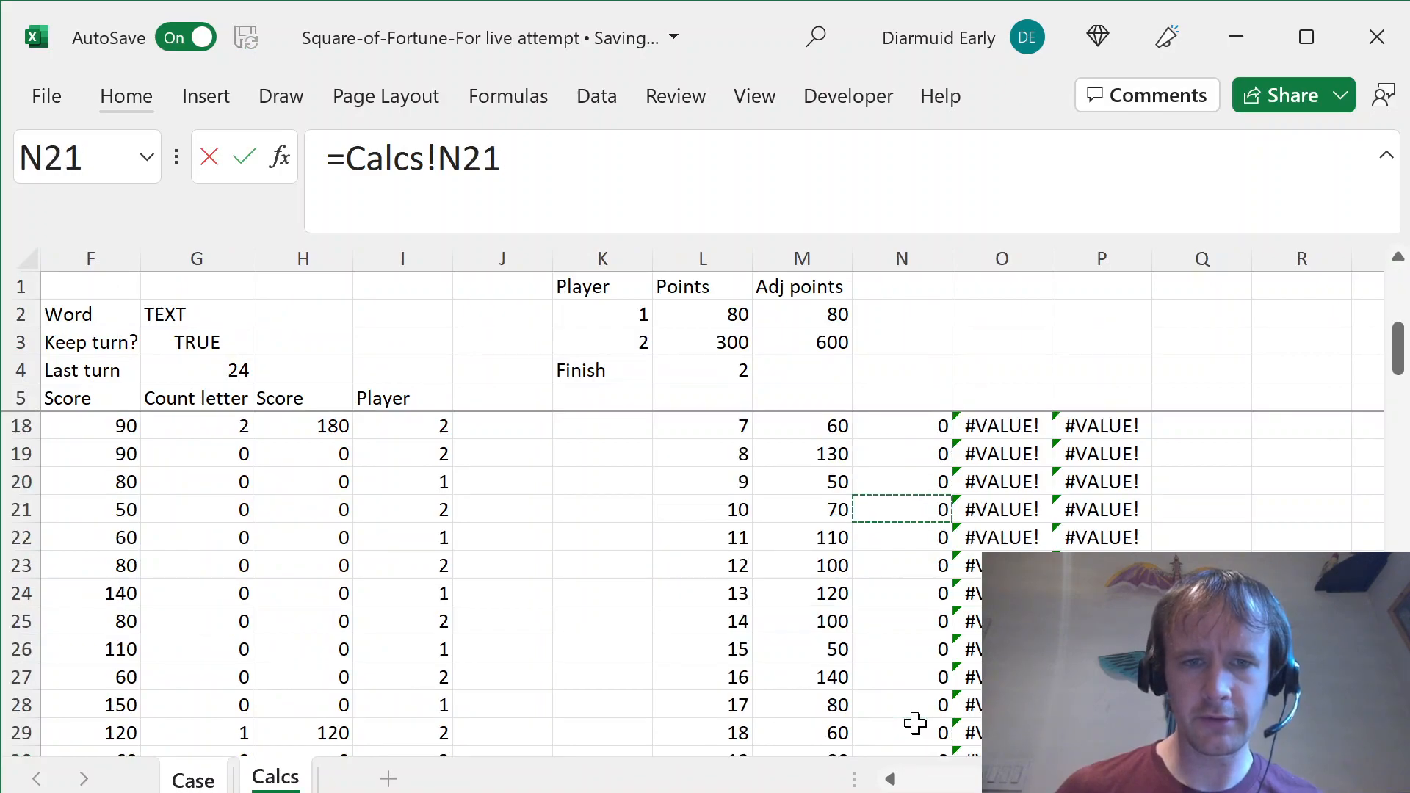
left_click(933, 479)
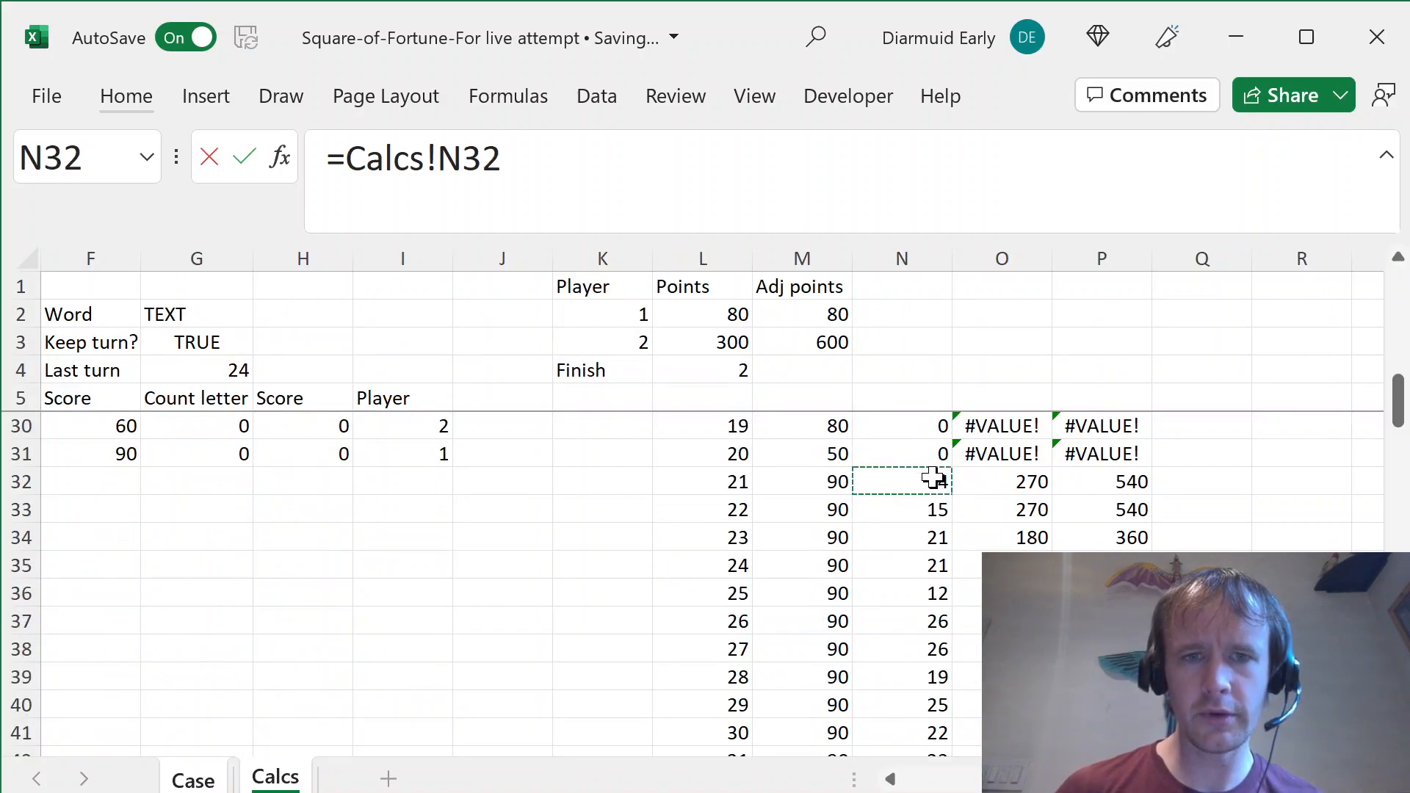
key("ctrl+Return")
- Compare the Level 3 sample answer on the Case sheet with the Sample3 result in the Calcs data table
key("ctrl+Down")
key("Down")
key("Down")
key("Down")
key("Down")
key("Down")
key("Down")
key("Down")
key("Down")
key("Down")
key("Down")
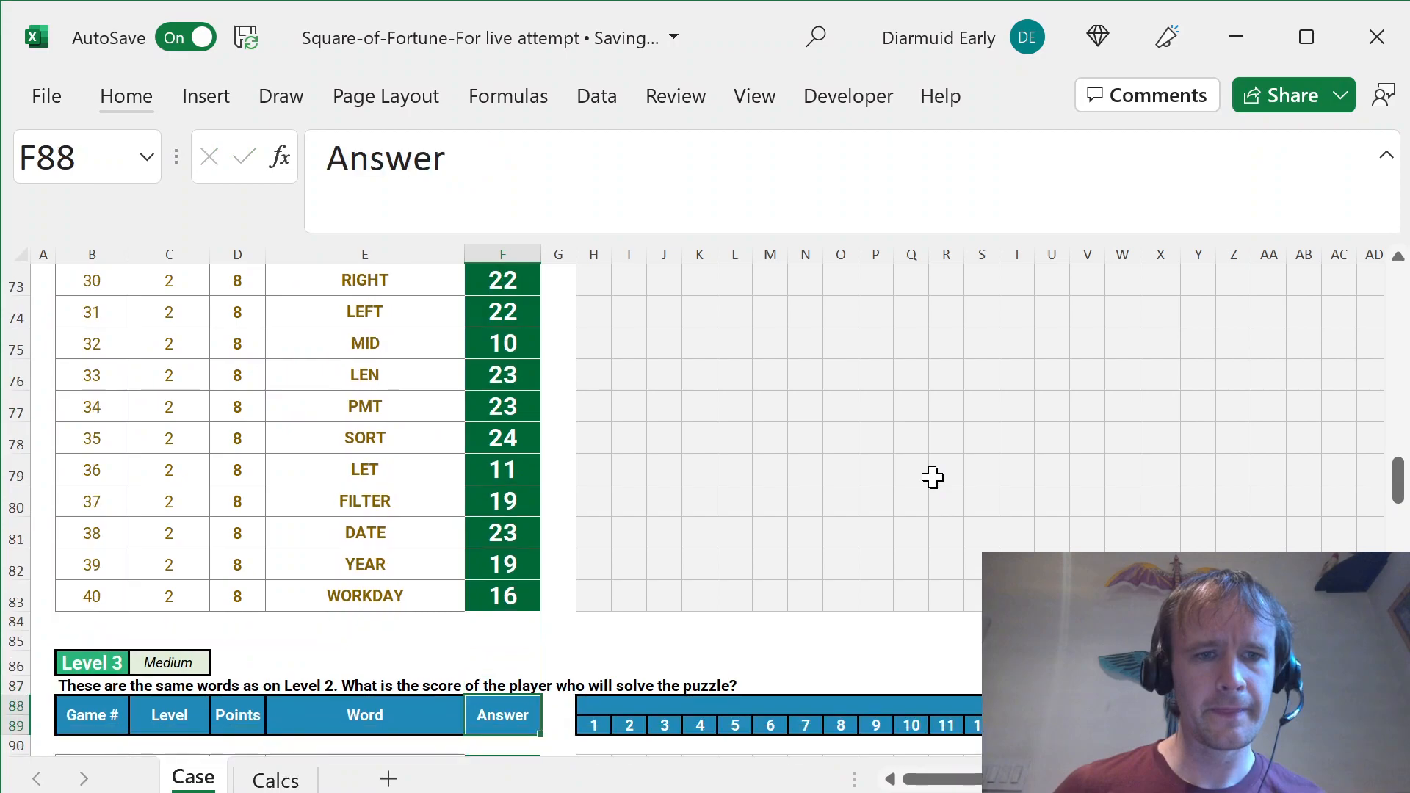
key("Up")
key("ctrl+Page_Down")
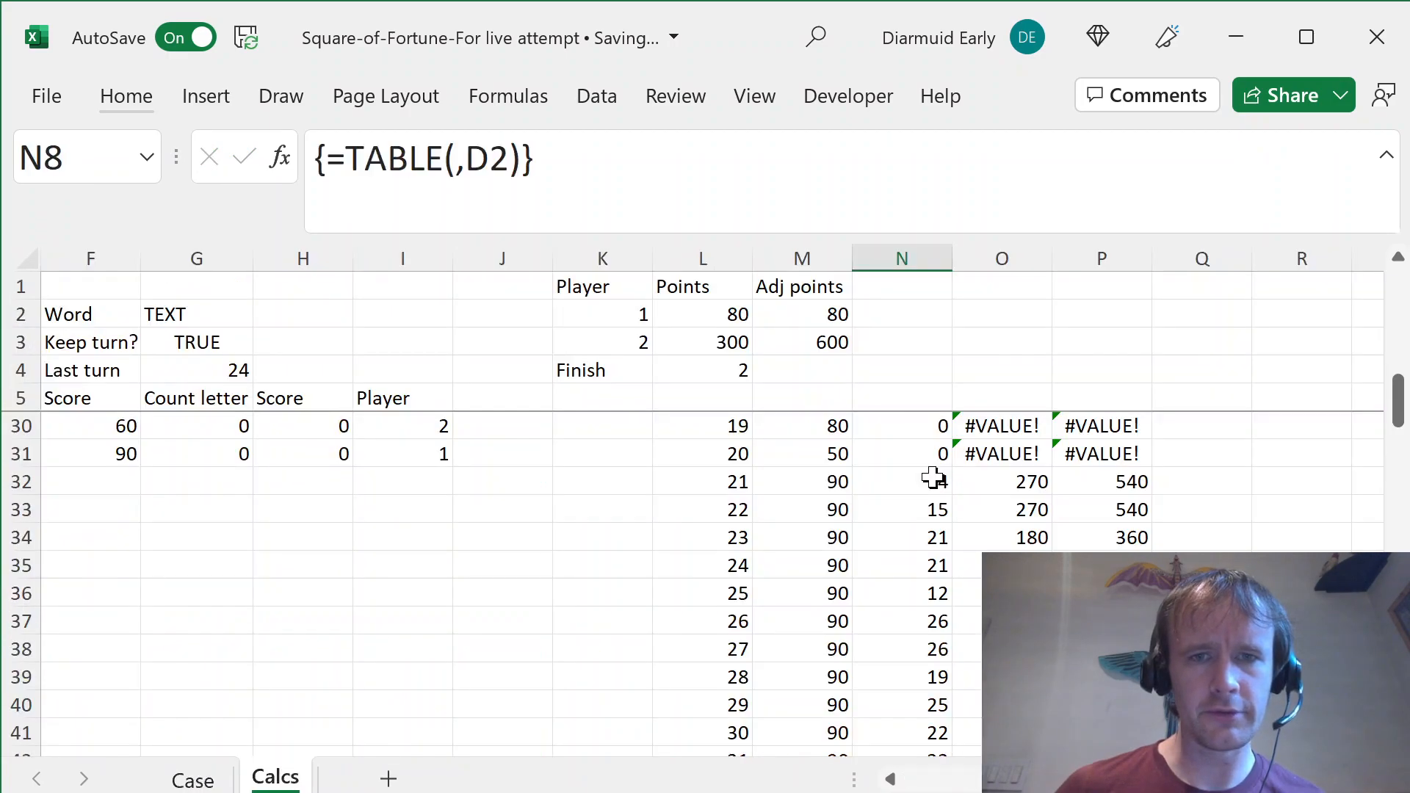
key("Up")
key("Up")
key("Down")
key("Down")
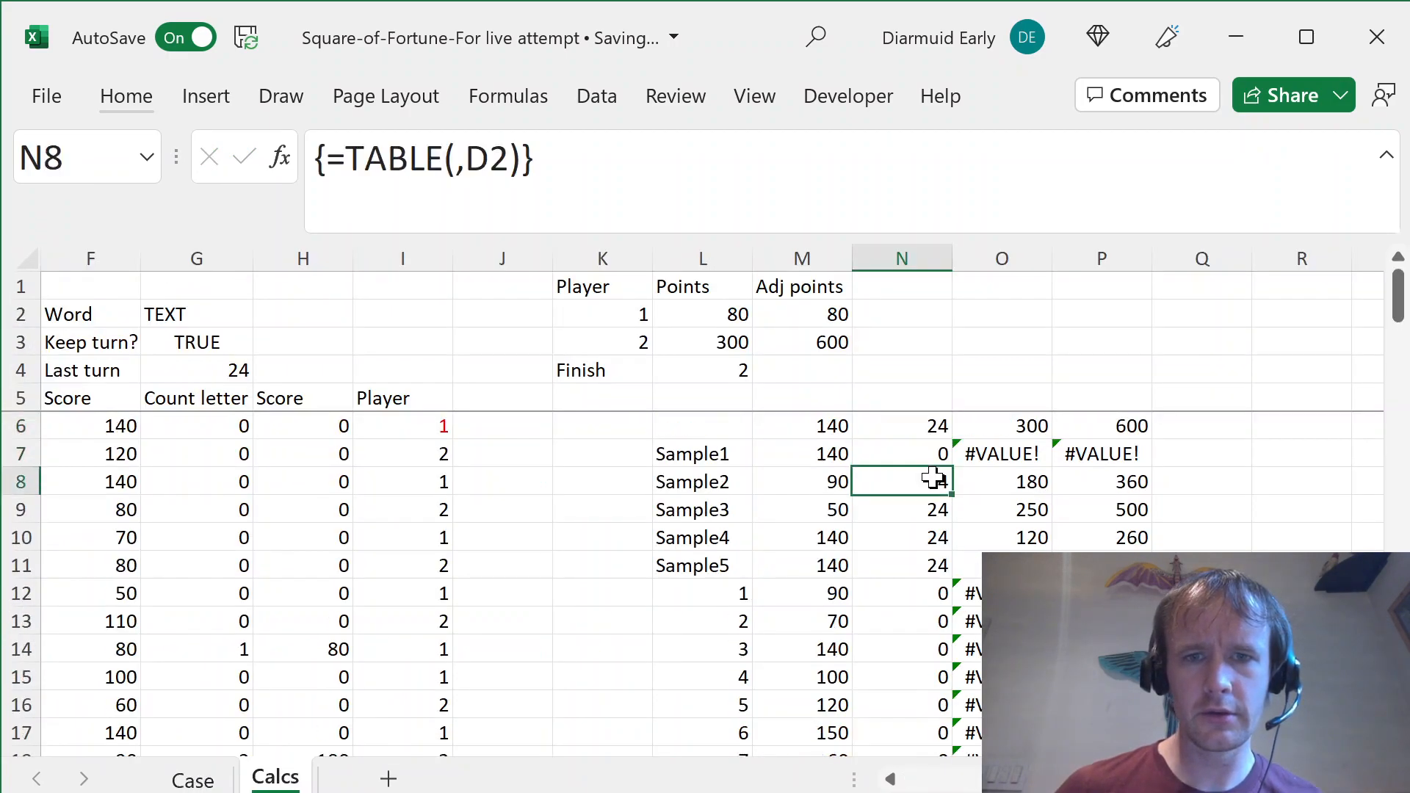
key("Right")
key("Down")
key("shift+space")
key("shift+BackSpace")
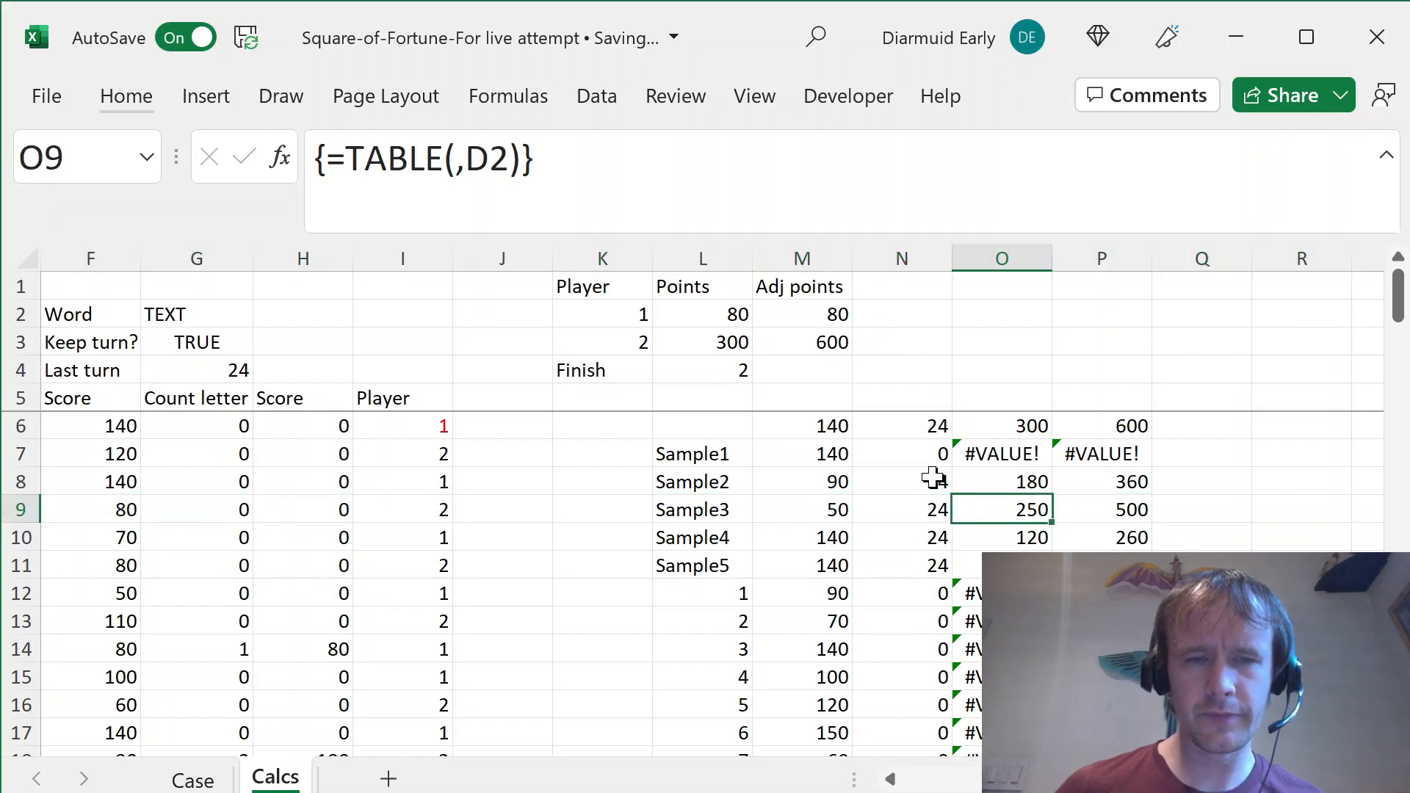
- Fill the Level 3 answers F93:F112 on the Case sheet with links to the data table, starting at =Calcs!O52
key("ctrl+Page_Up")
key("Down")
key("Up")
type("=")
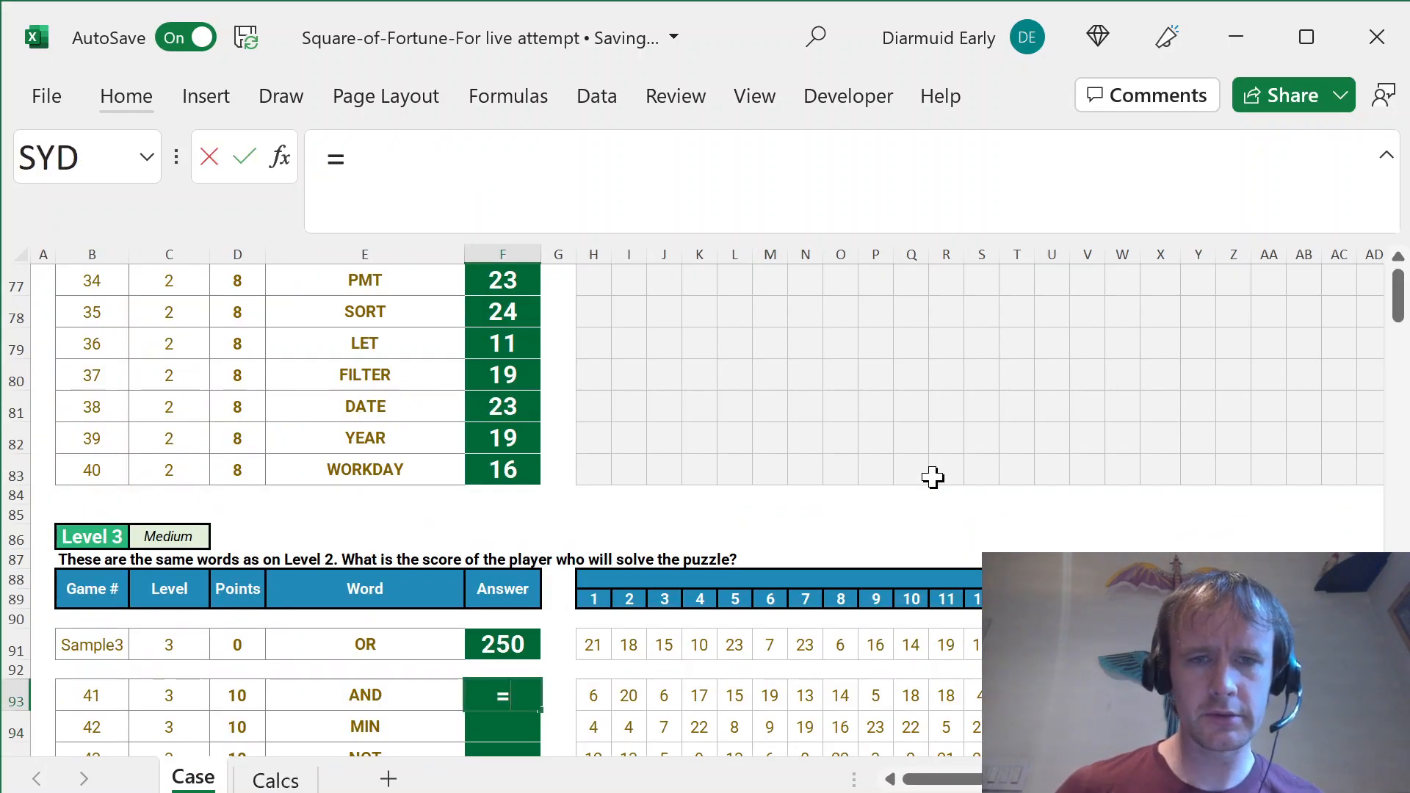
key("ctrl+Page_Down")
key("Down")
key("Down")
key("Down")
key("Down")
key("Down")
key("Down")
key("Down")
key("Down")
key("Down")
key("Down")
key("Down")
key("Down")
key("Down")
key("Down")
key("Down")
key("Down")
key("Down")
key("Down")
key("Down")
key("Down")
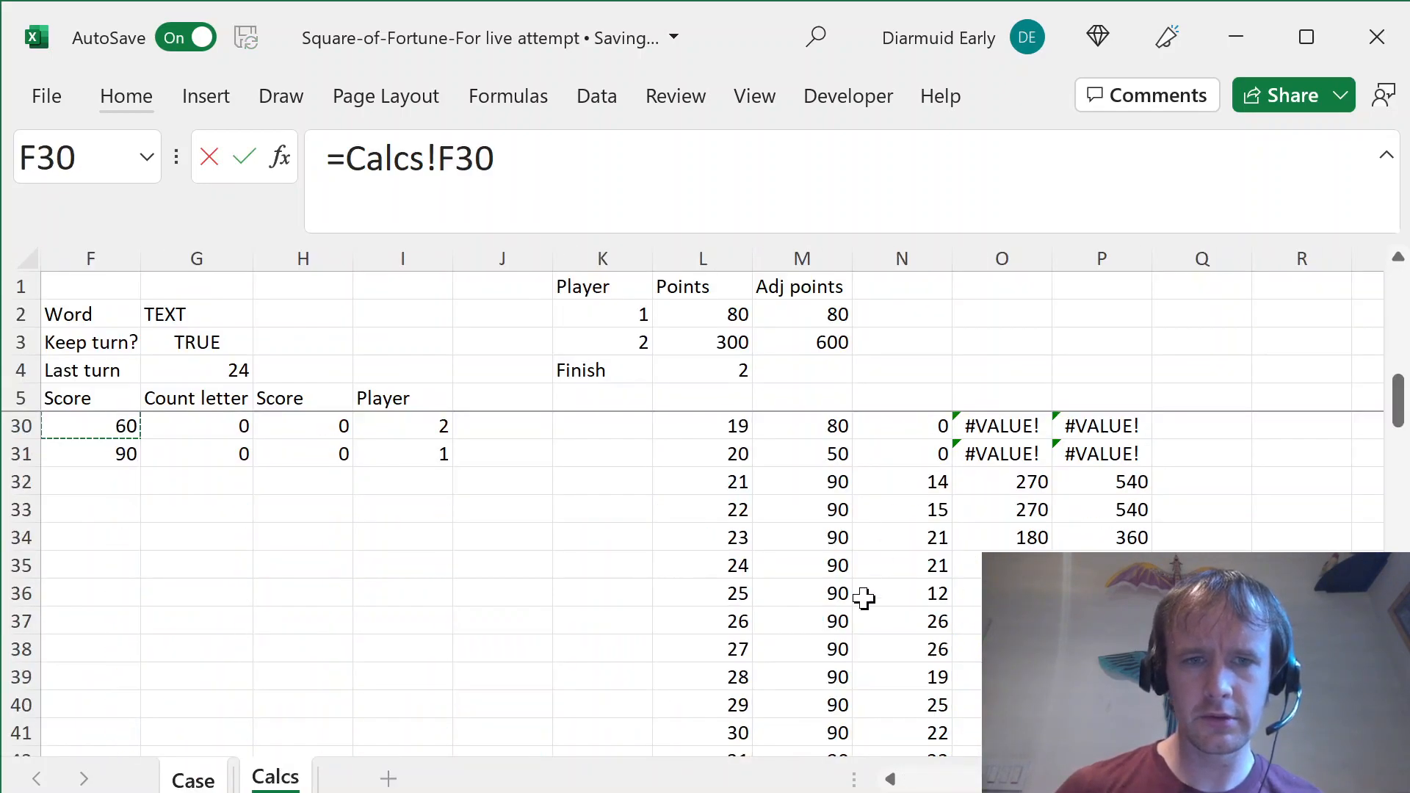
left_click(795, 753)
scroll(796, 752, "down", 4)
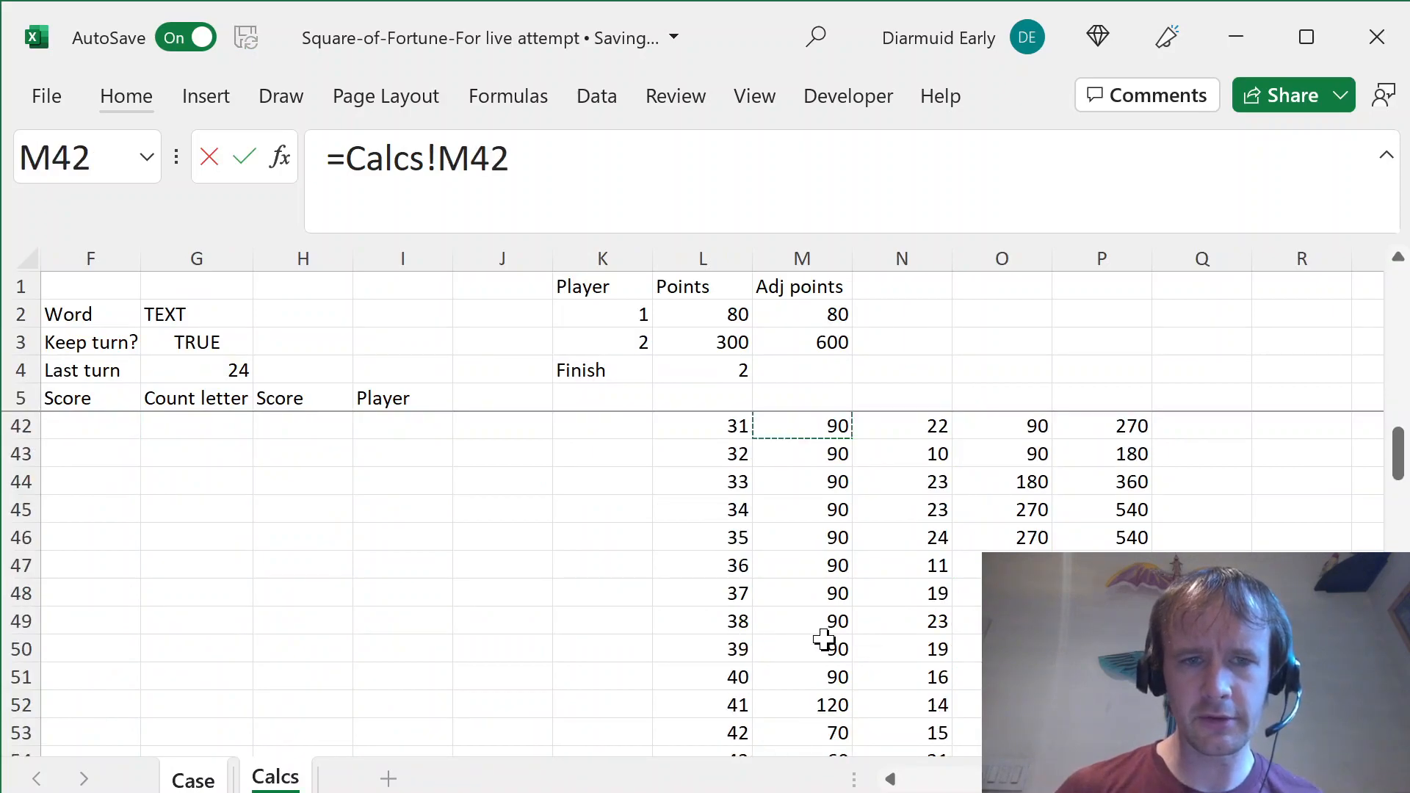
left_click(975, 702)
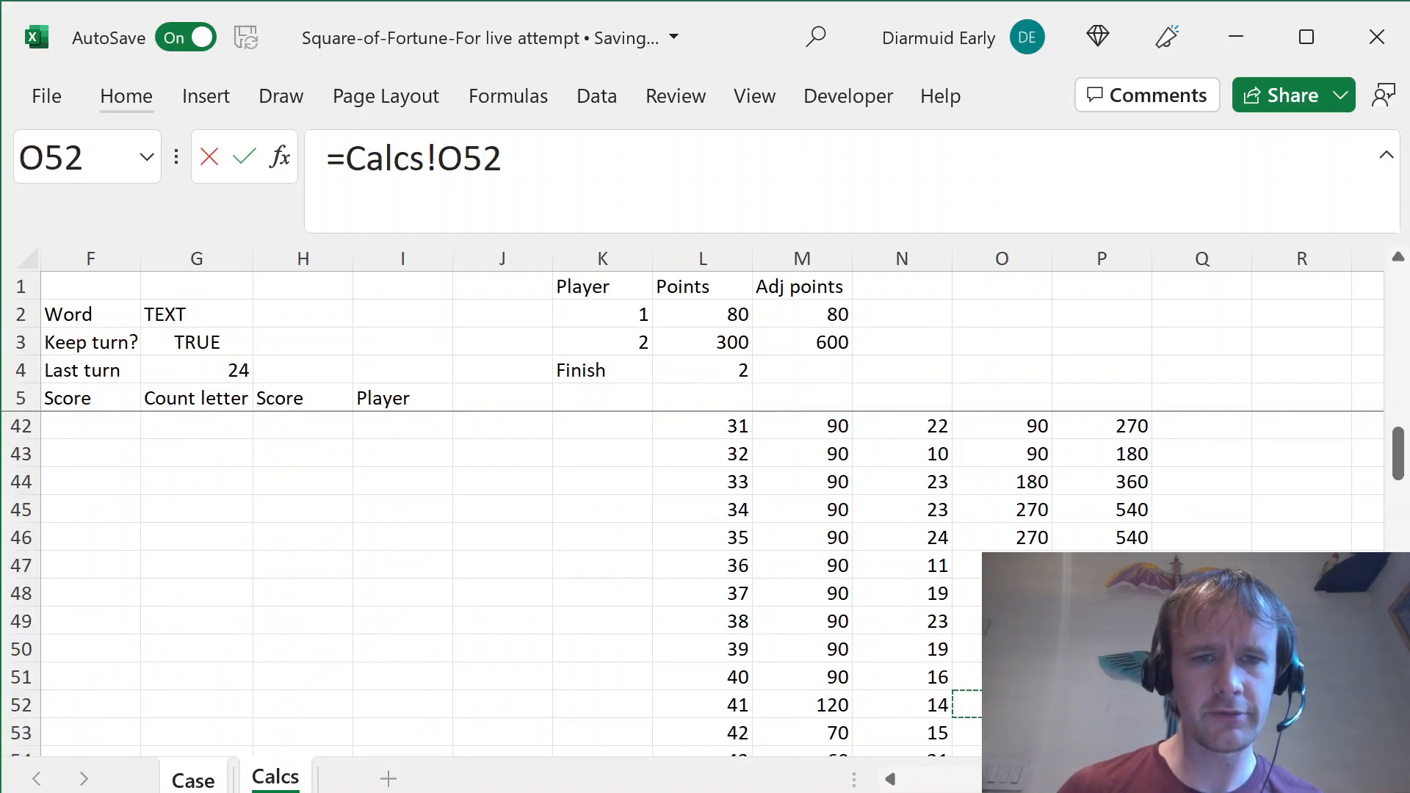
key("ctrl+Return")
key("Left")
key("ctrl+Down")
key("Right")
key("ctrl+shift+Up")
key("ctrl+d")
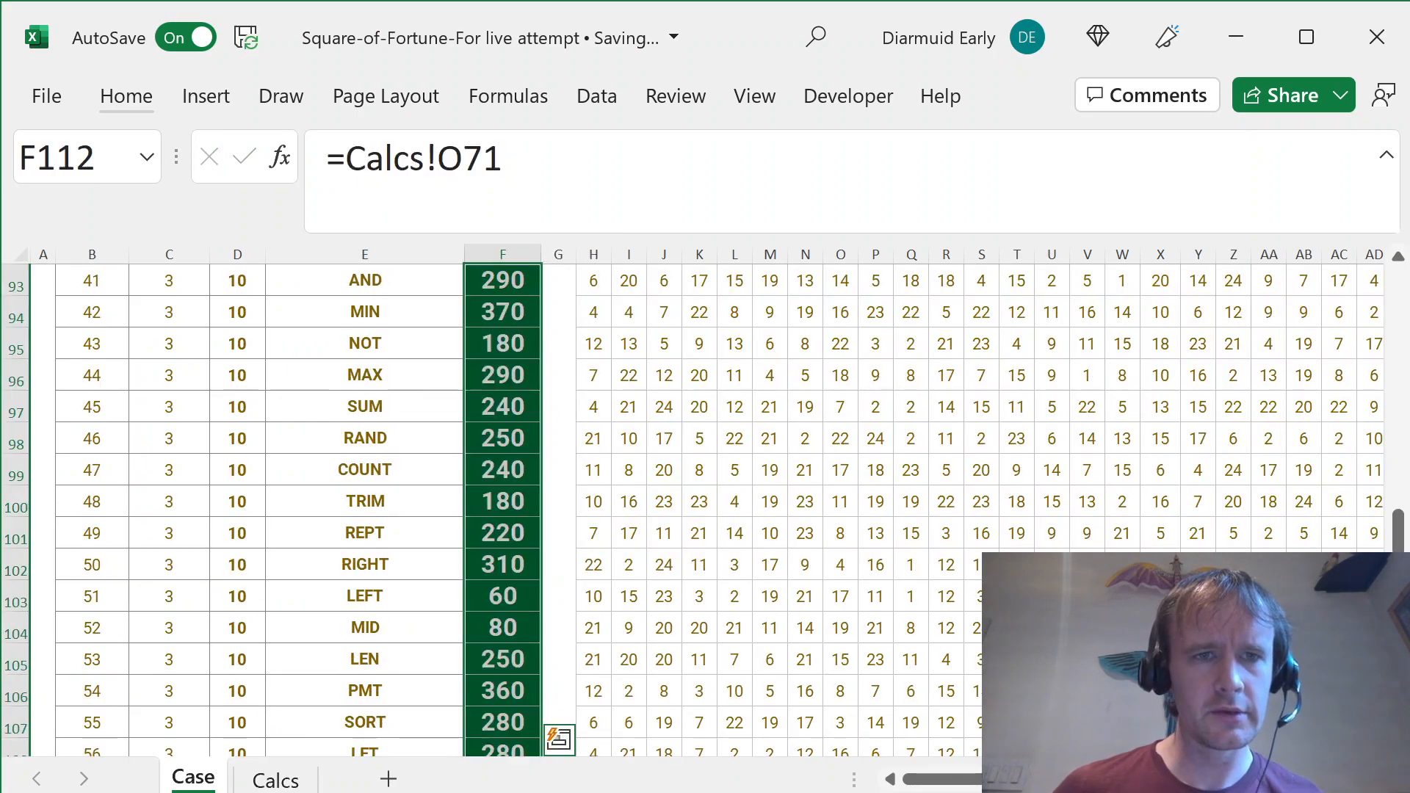
- Copy the last Level 3 answer F112 into F123 and correct its row so it links to game 61's score in Calcs column O
key("ctrl+Up")
key("ctrl+Down")
key("ctrl+c")
key("Left")
key("Down")
key("Right")
key("Down")
key("Down")
key("Down")
key("Down")
key("Down")
key("Down")
key("Down")
key("Down")
key("Down")
key("ctrl+v")
key("Up")
key("Up")
key("Up")
key("Up")
key("ctrl+Up")
key("ctrl+Down")
key("Down")
key("Down")
key("Down")
key("Down")
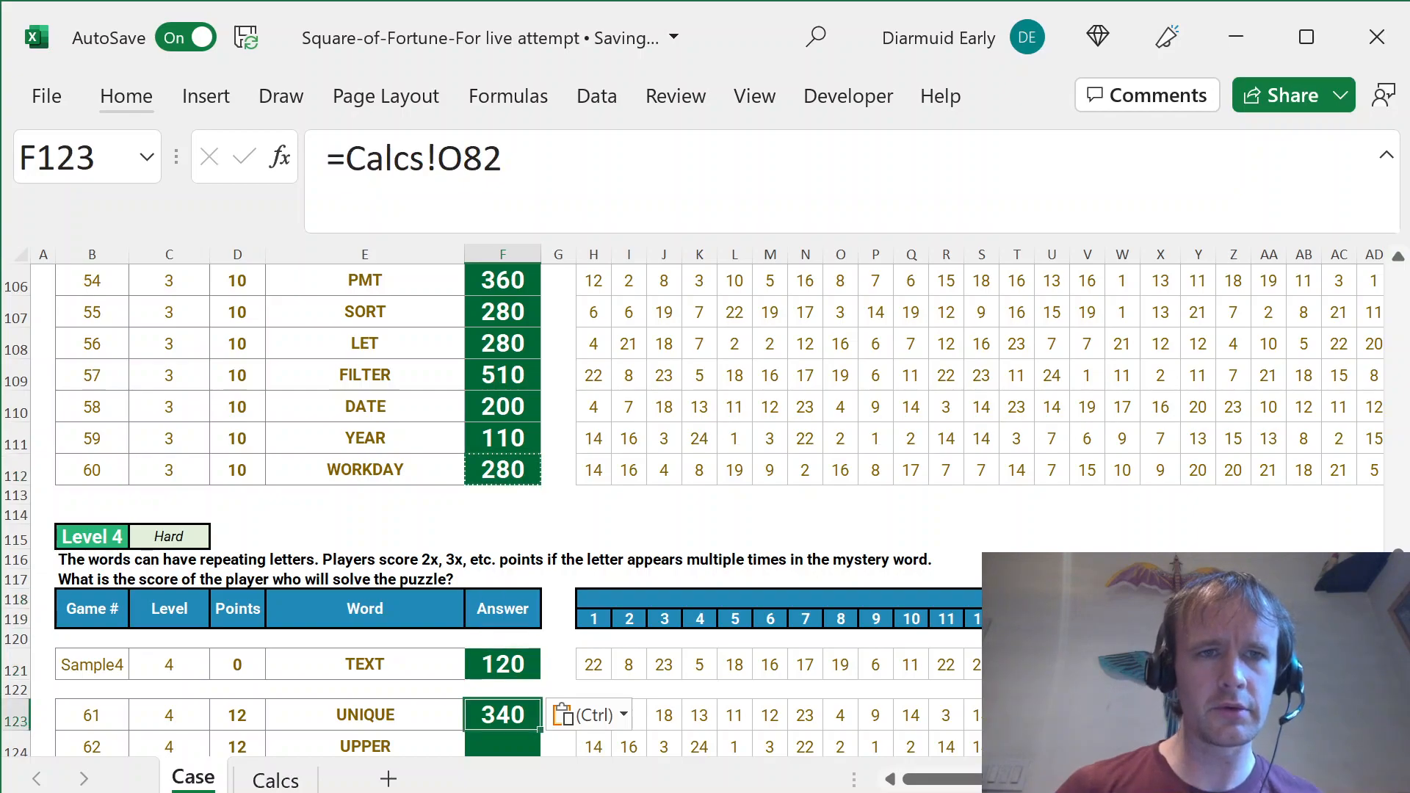
key("F2")
key("Left")
key("BackSpace")
key("Return")
- Fill the F123 link down through the remaining Level 4 answers to F142
key("Left")
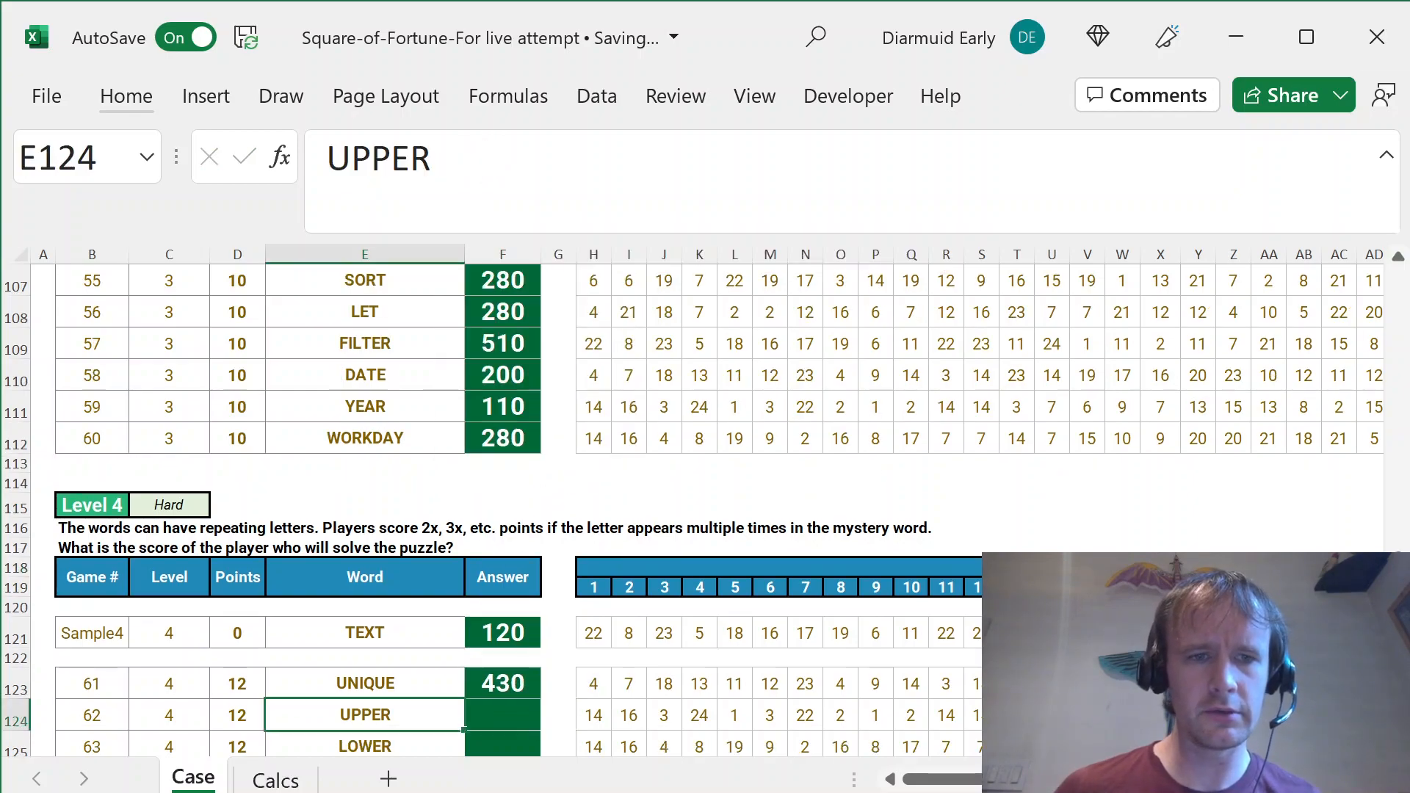
key("ctrl+Down")
key("Right")
key("ctrl+d")
- Compare the Level 5 sample answer on the Case sheet with the Sample5 result in the Calcs data table
key("Down")
key("Left")
key("ctrl+Down")
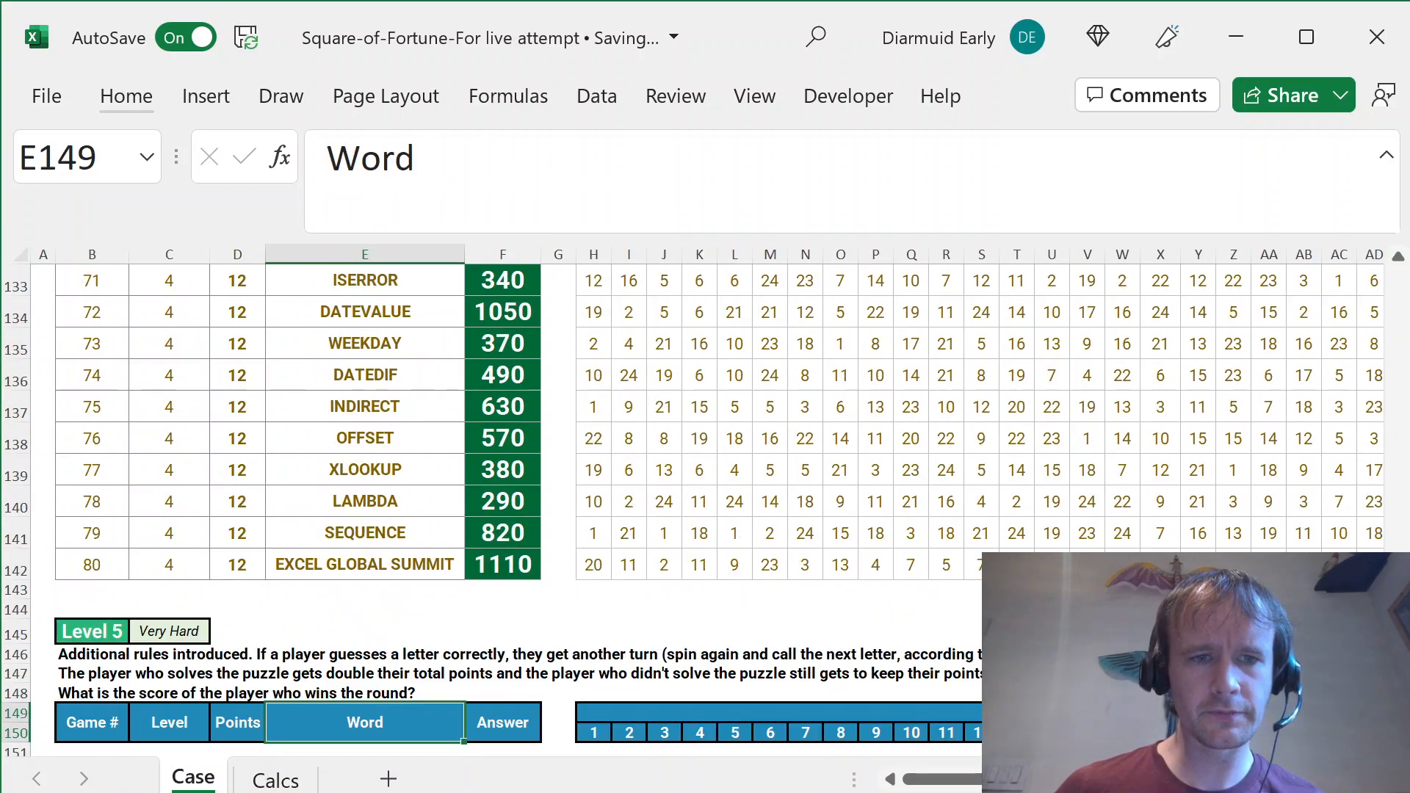
key("ctrl+Down")
key("ctrl+Page_Down")
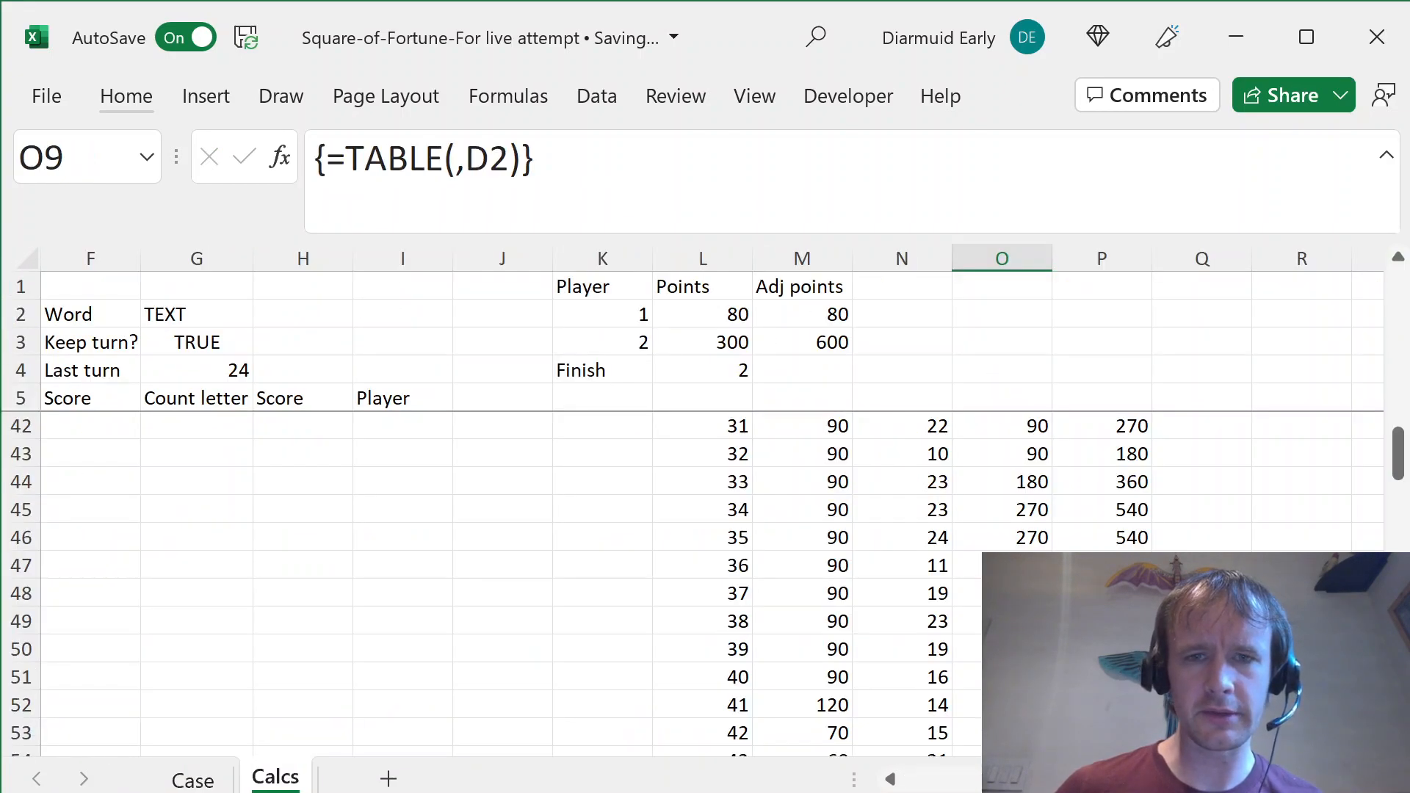
key("Up")
key("Right")
key("Down")
key("Down")
key("Down")
key("Left")
key("Right")
key("ctrl+Page_Up")
key("Down")
key("Down")
key("Left")
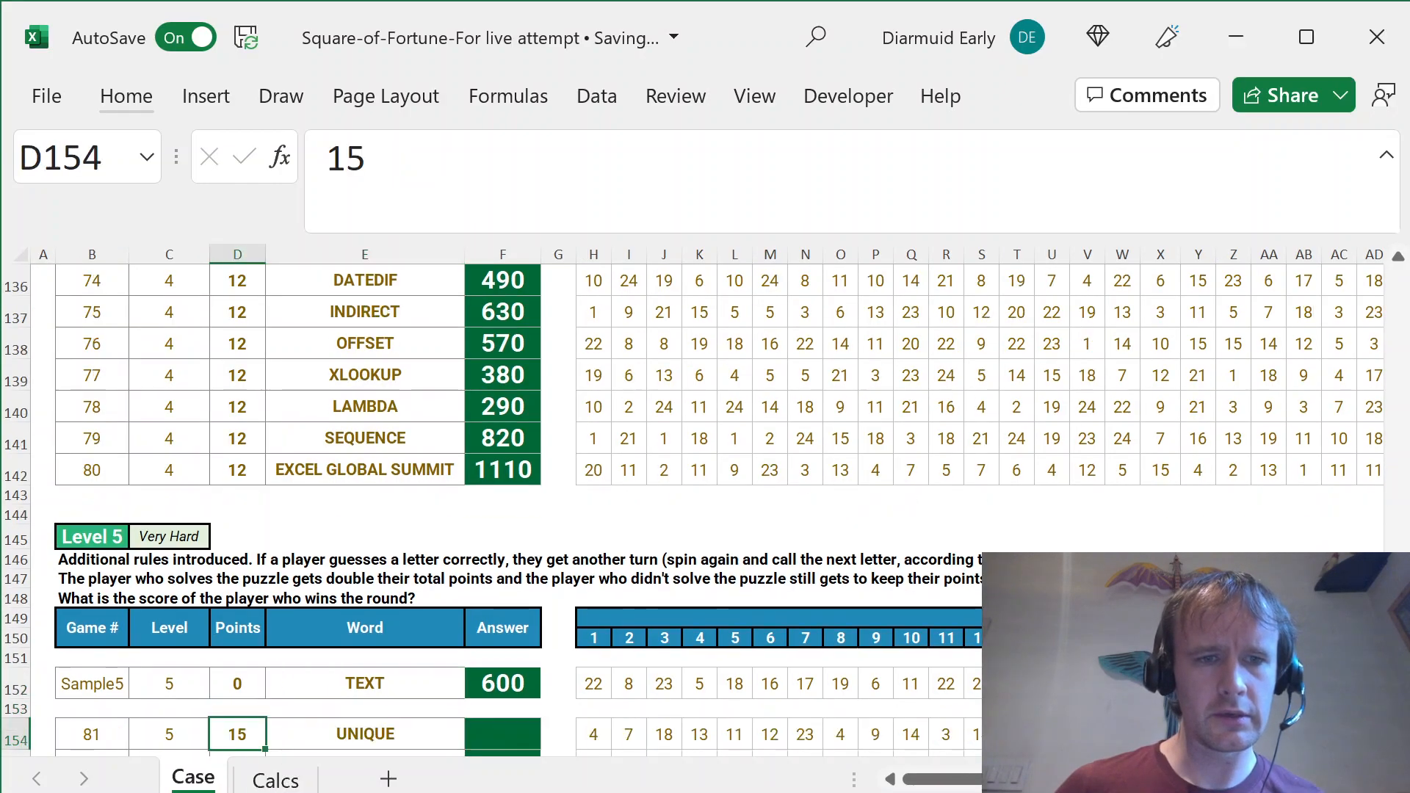
- Fill the Level 5 answers from F154 down on the Case sheet with links to the data table, starting at =Calcs!P92
key("Down")
key("Right")
key("Right")
key("Up")
key("Left")
key("ctrl+shift+Down")
key("shift+Right")
key("shift+Tab")
key("shift+Right")
key("Tab")
type("=")
key("ctrl+Page_Down")
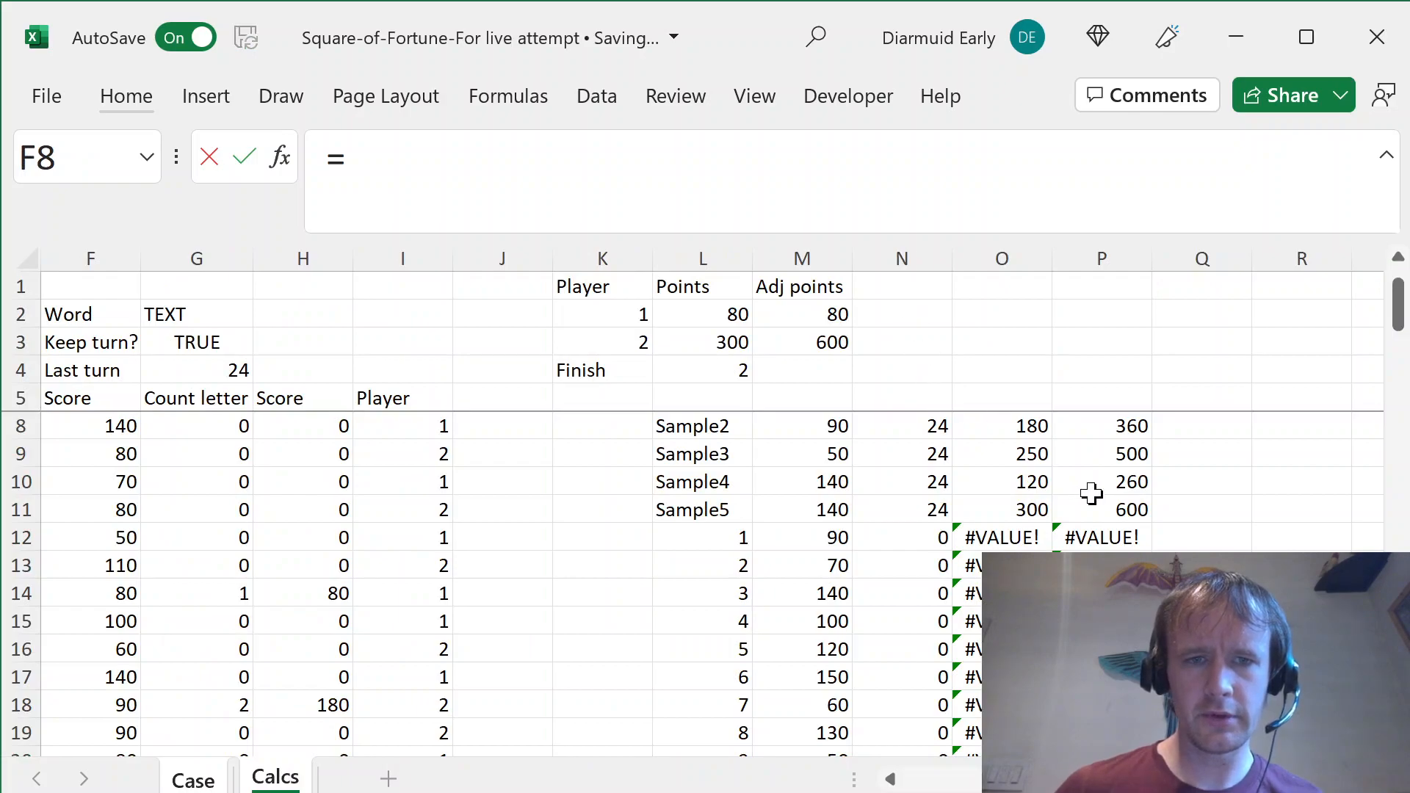
key("Page_Down")
key("Page_Down")
key("Page_Down")
key("Page_Down")
key("Page_Down")
key("Page_Down")
left_click(1102, 733)
key("Down")
key("ctrl+Return")
key("shift+BackSpace")
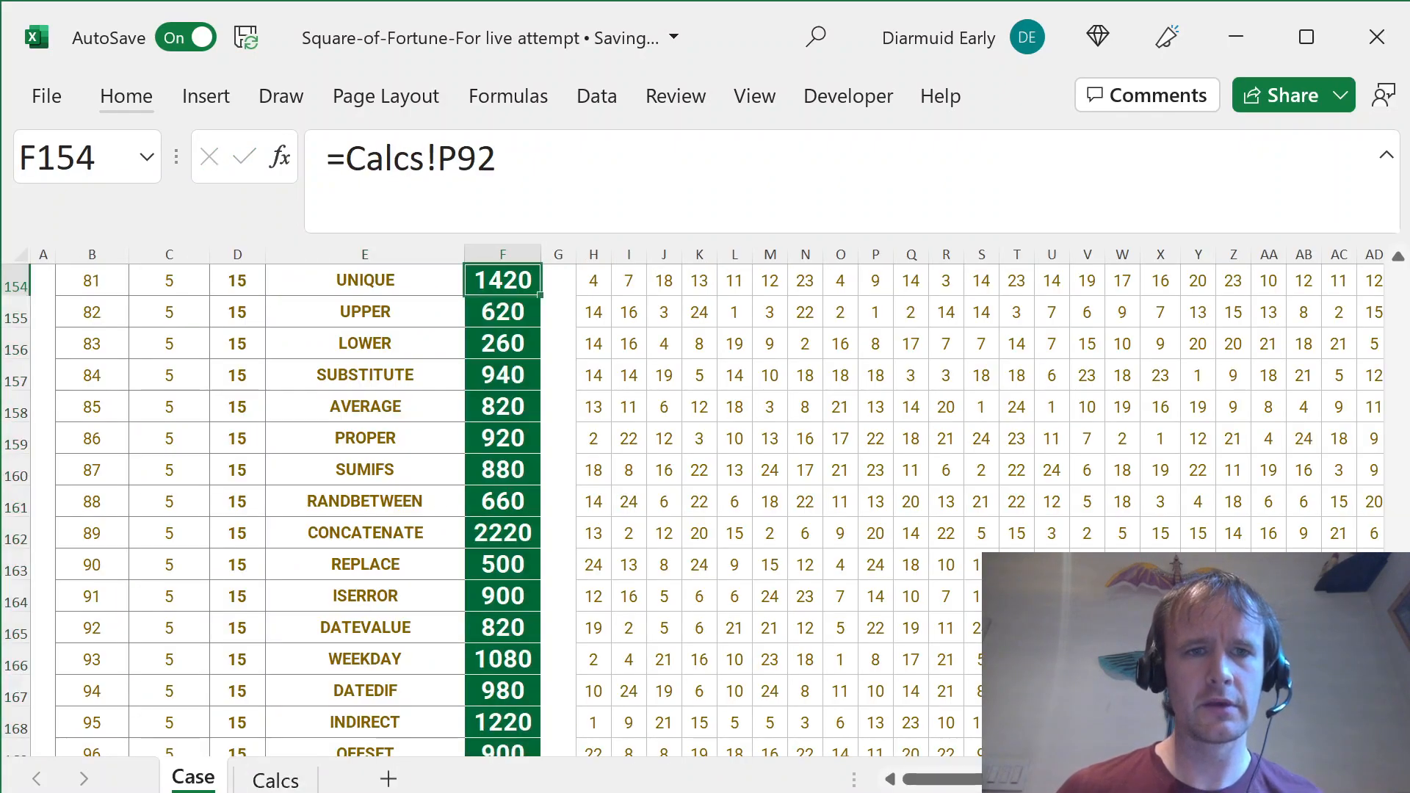
- Review the section check marks at the start of the Case sheet and the game model at the start of Calcs
key("ctrl+Home")
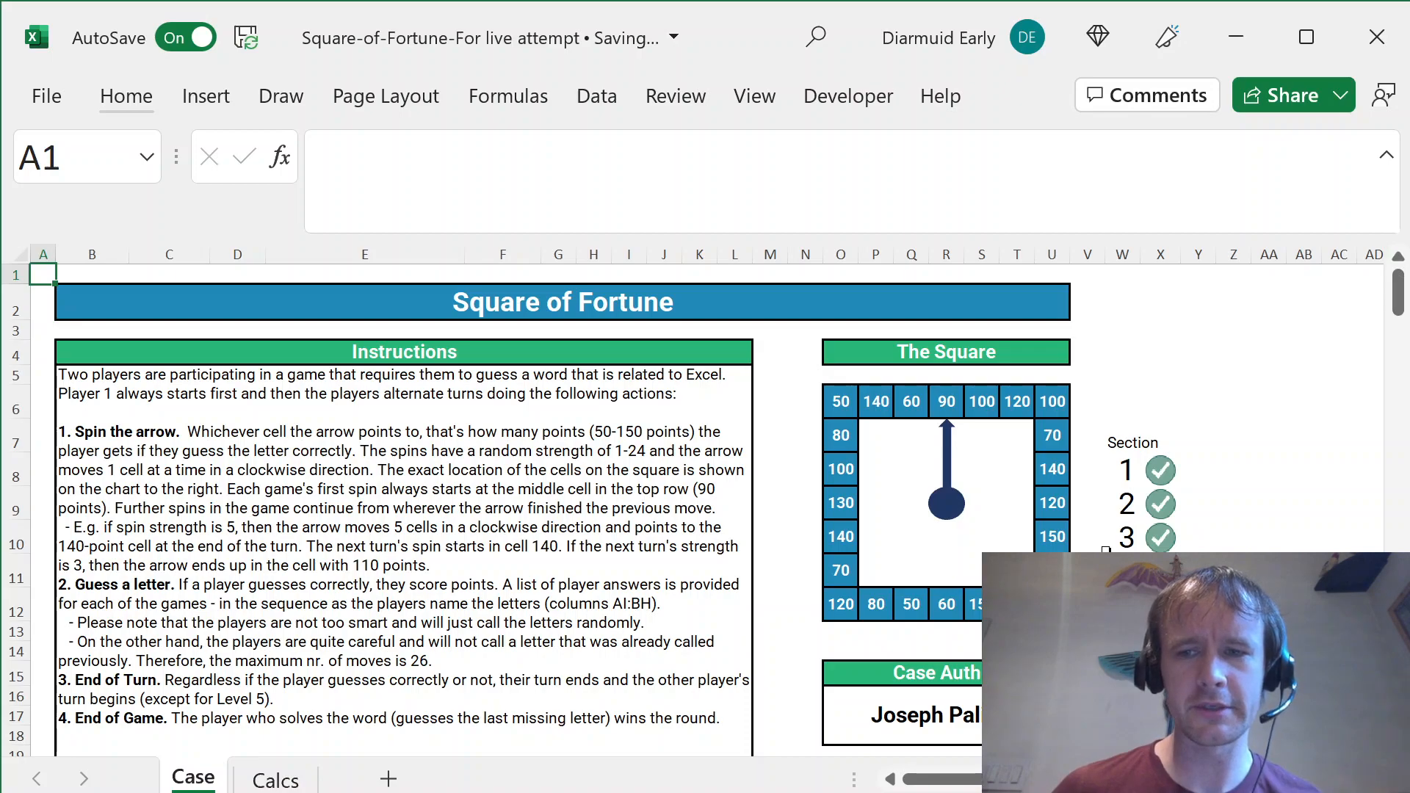
key("ctrl+Page_Down")
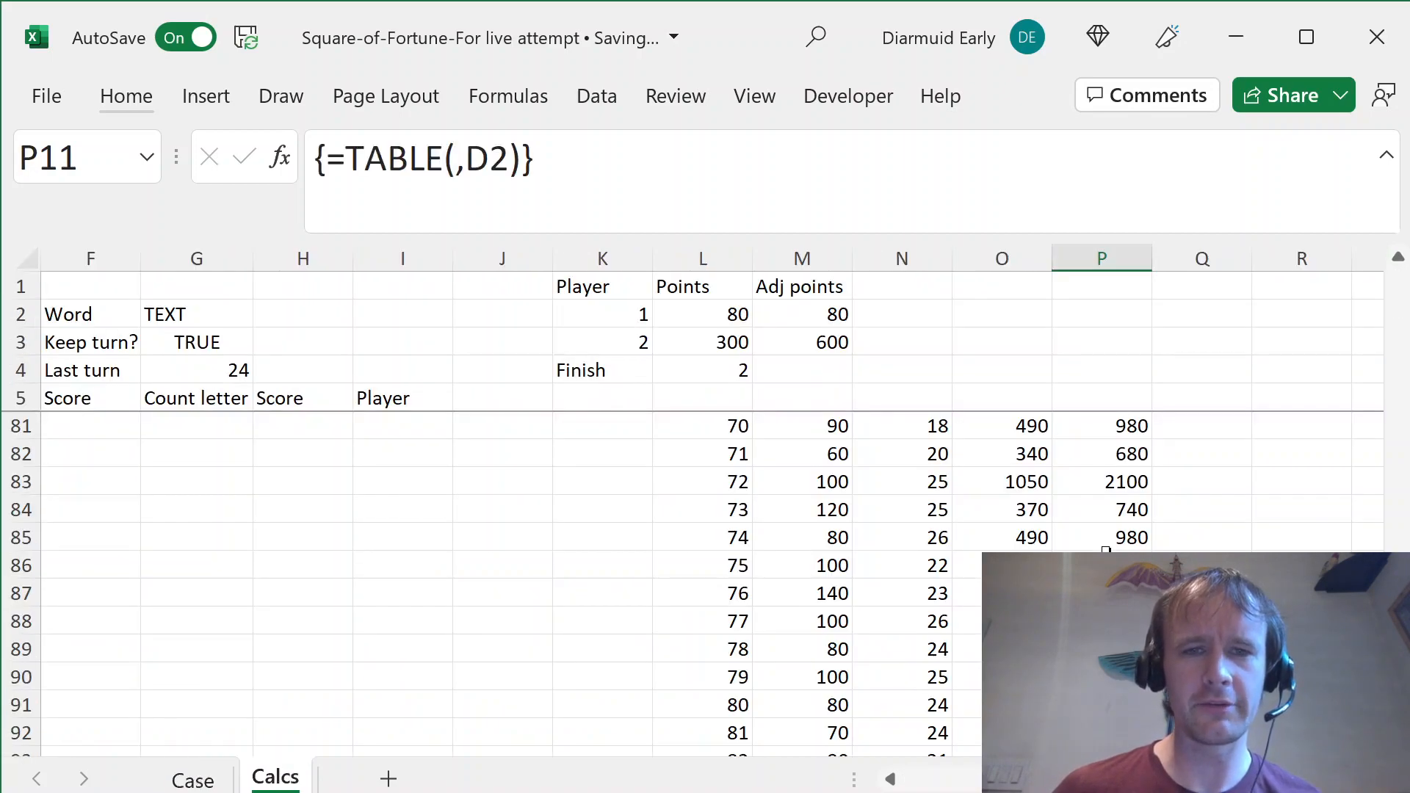
key("ctrl+Home")
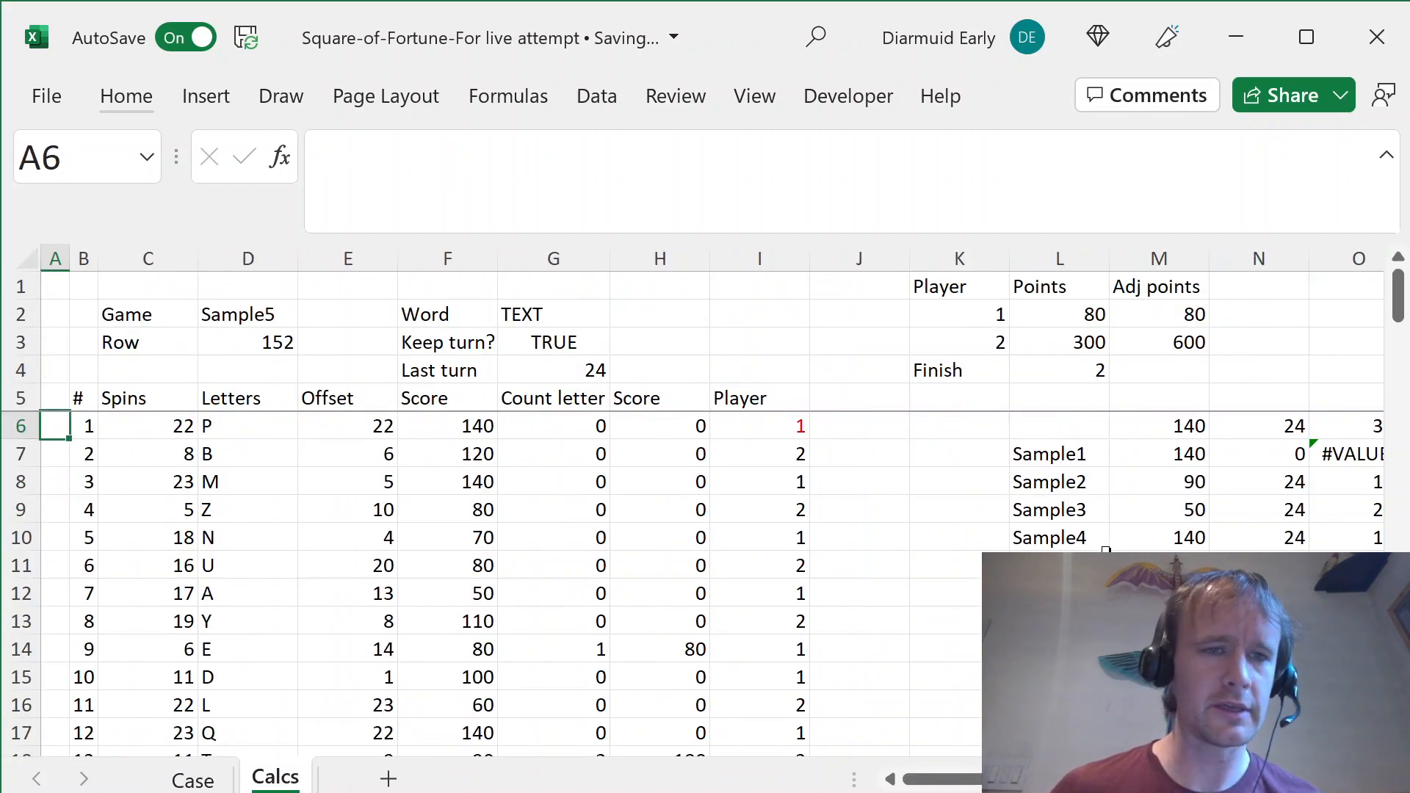
left_click(1105, 552)
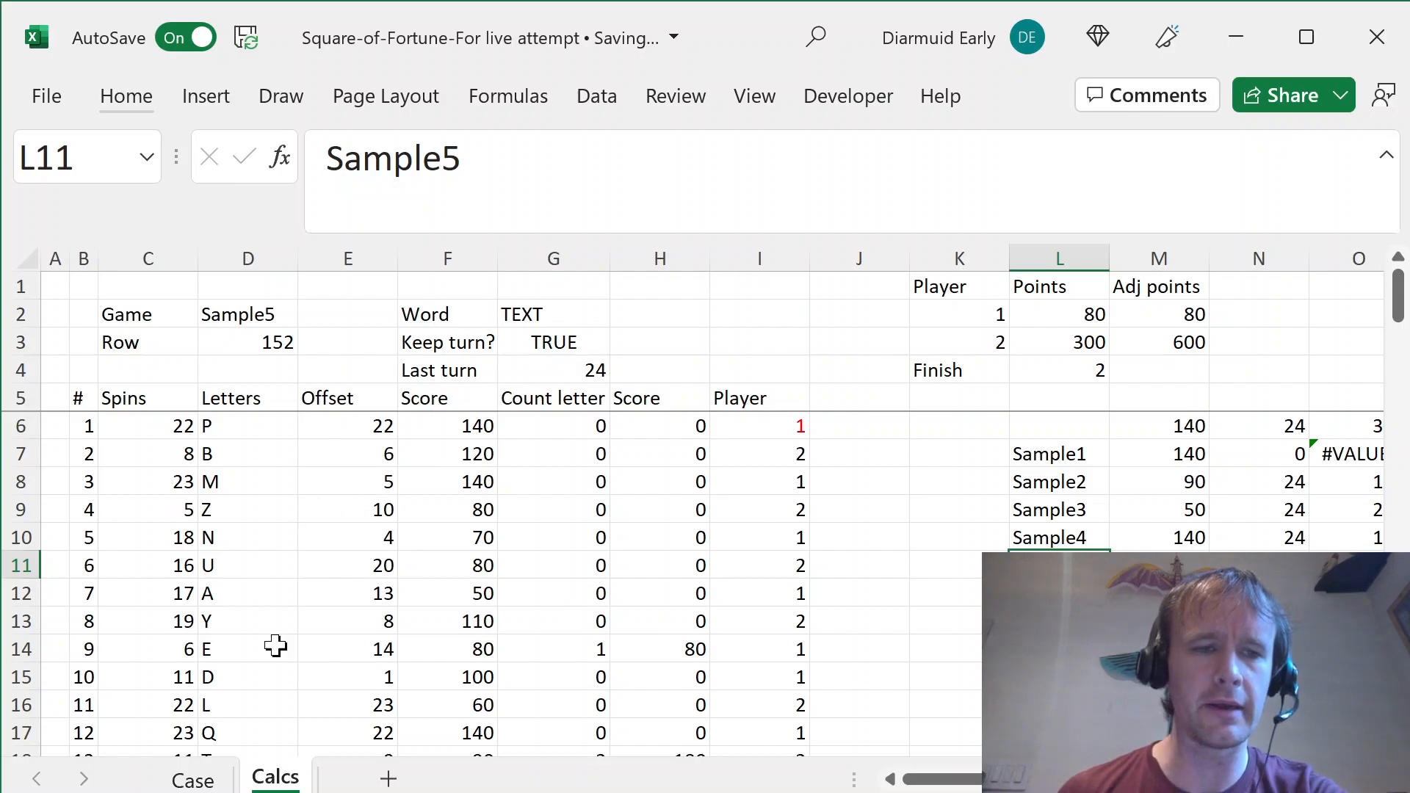
key("ctrl+Page_Up")
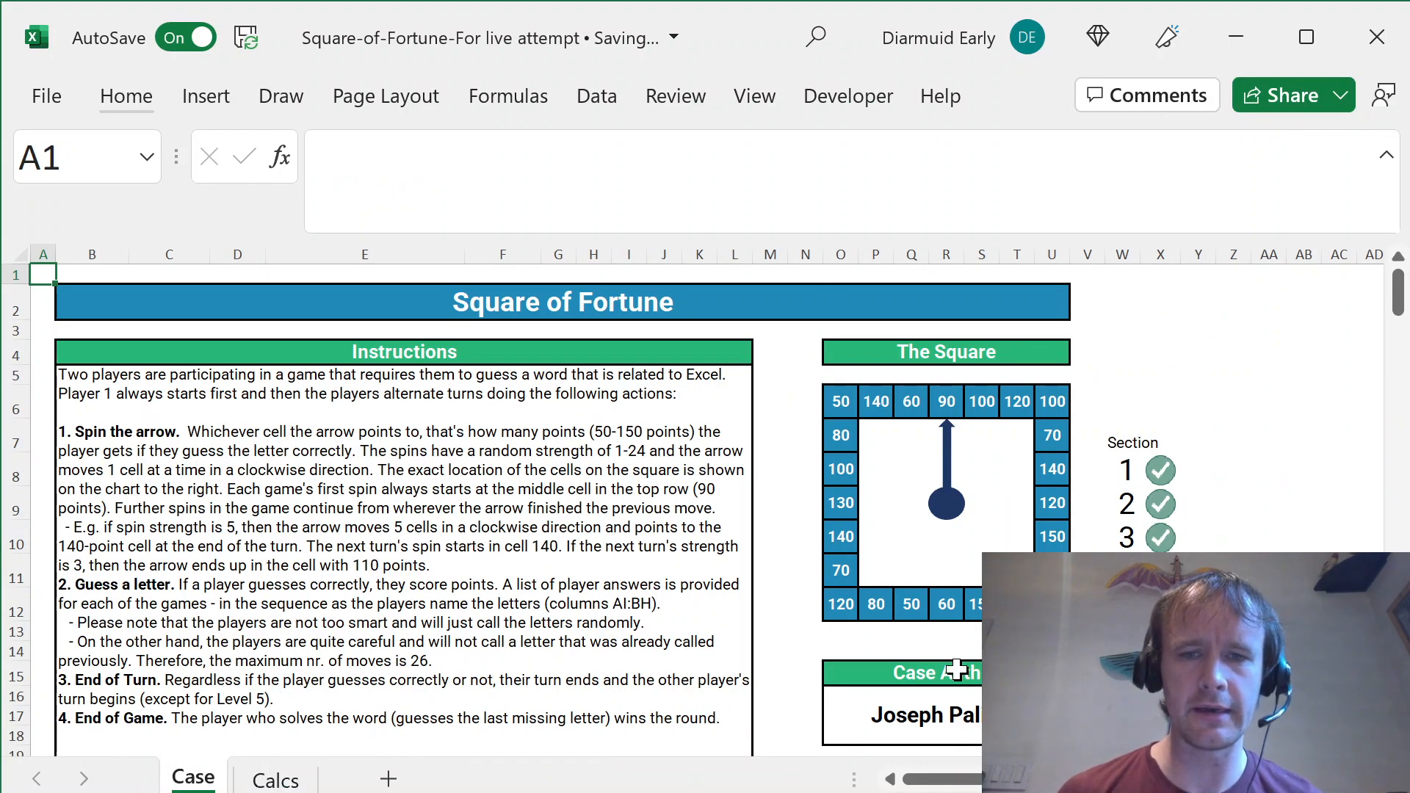
- Review the instructions and questions at the start of the Case sheet and the data table and game model on Calcs
scroll(956, 670, "down", 10)
scroll(793, 497, "up", 7)
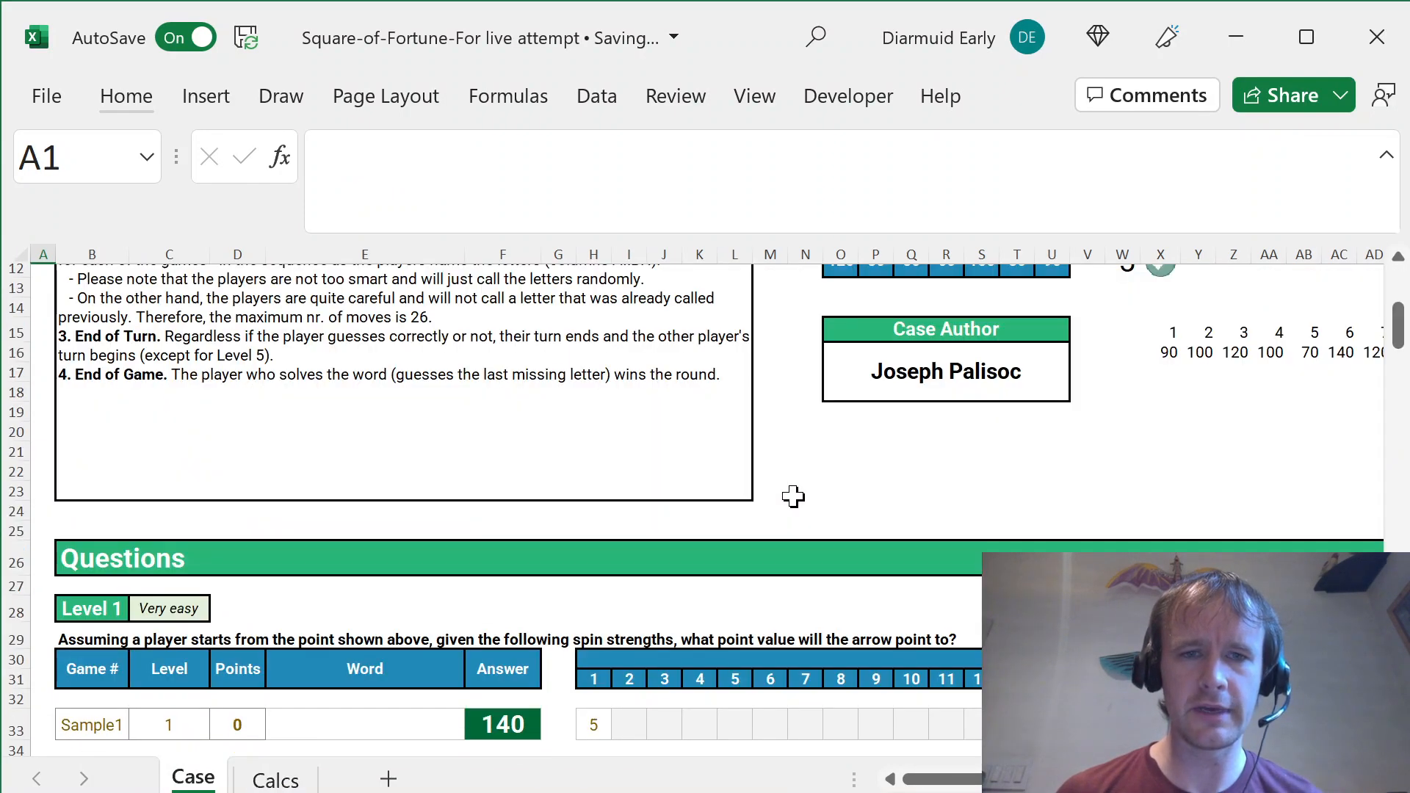
scroll(793, 497, "up", 4)
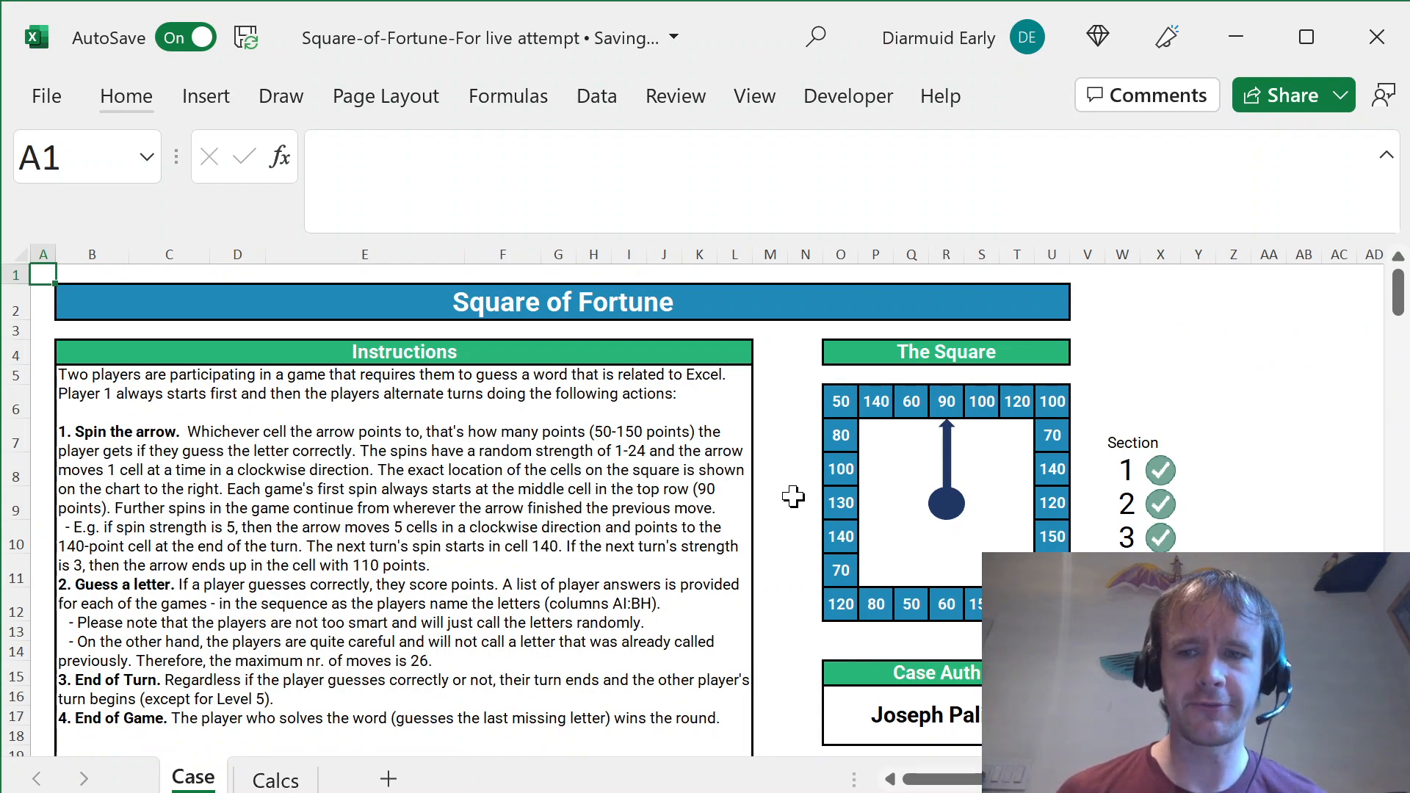
key("ctrl+Page_Down")
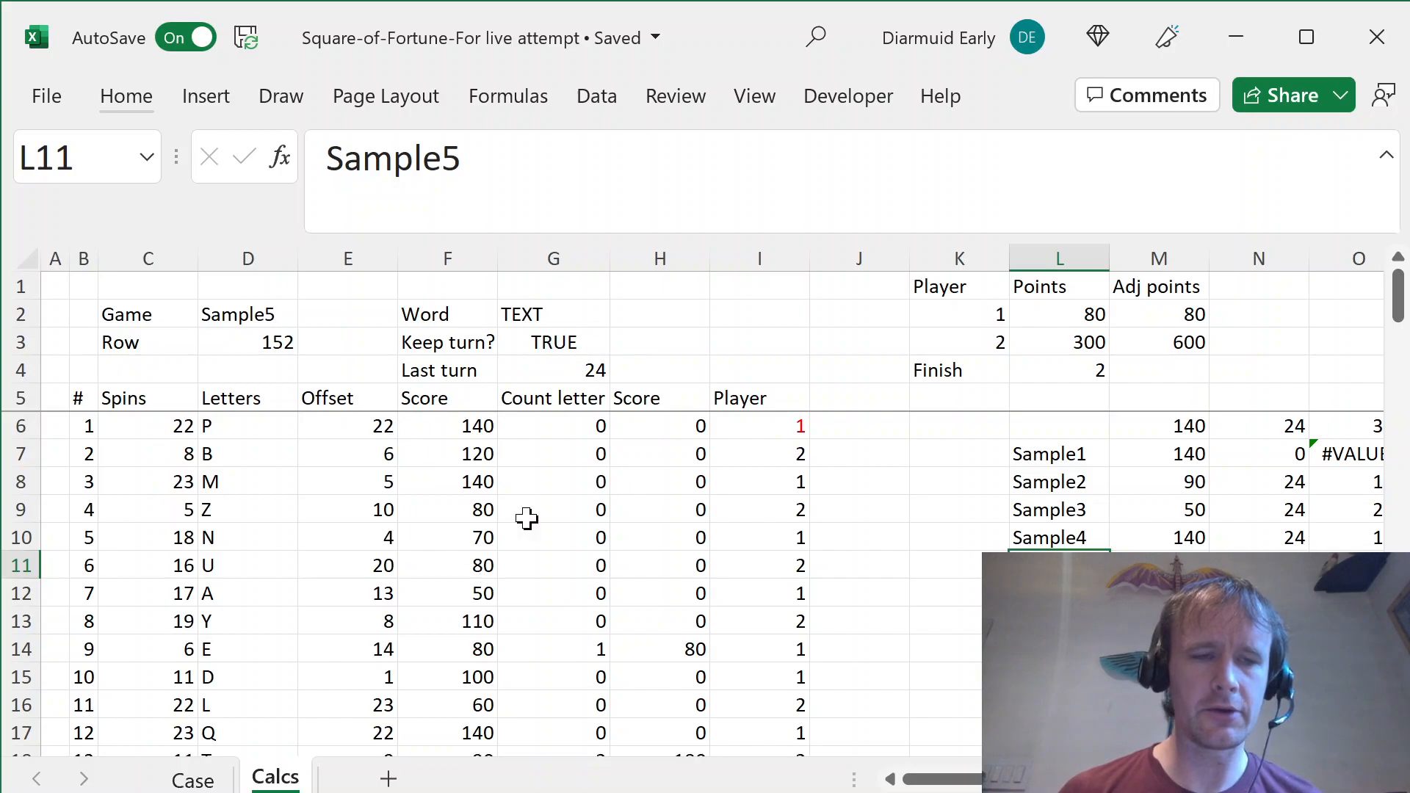
key("Right")
key("Right")
key("Right")
key("Right")
key("Right")
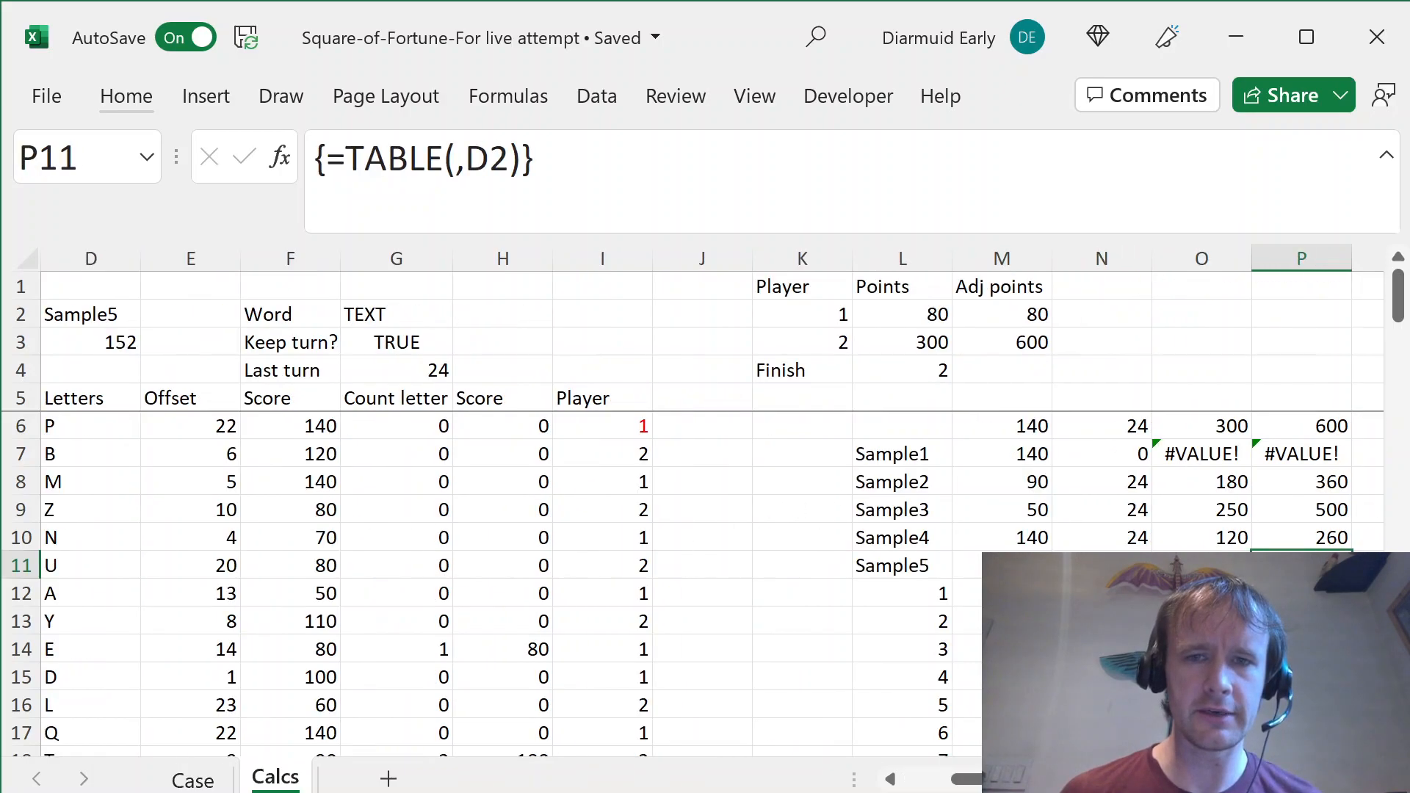
key("Left")
key("Left")
key("ctrl+Up")
key("ctrl+Left")
key("ctrl+Left")
key("ctrl+Left")
key("ctrl+Left")
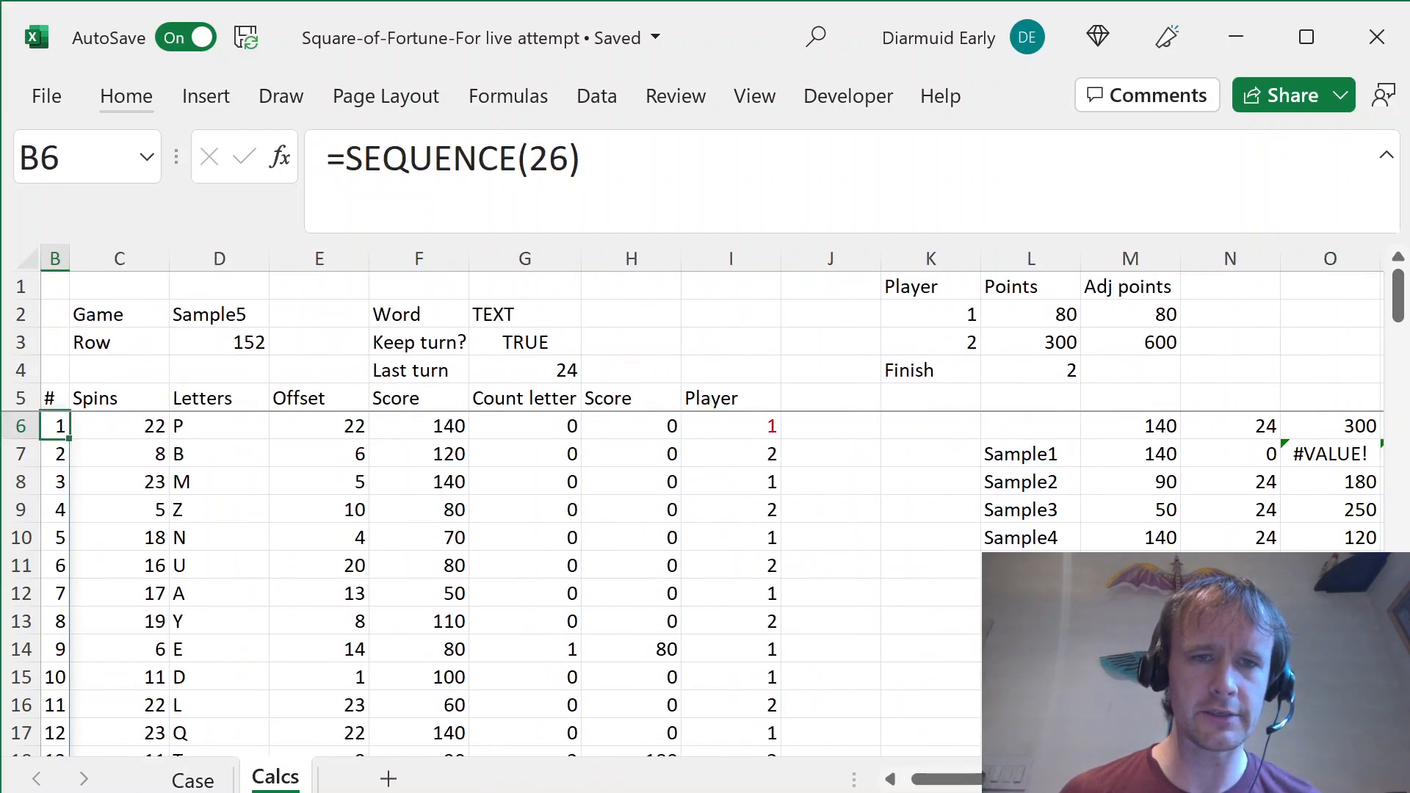
key("ctrl+Up")
key("ctrl+Page_Up")
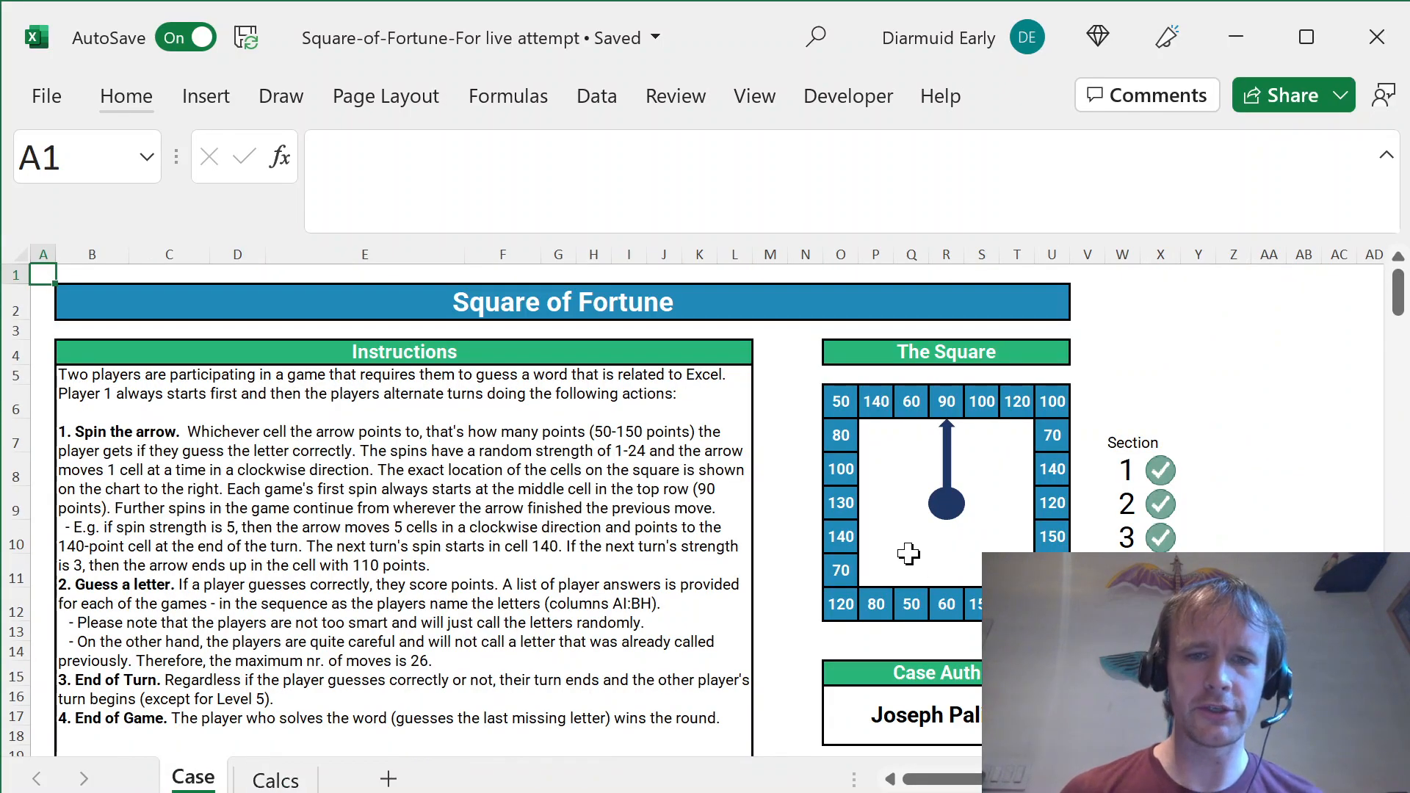
- Insert a blank column G next to the Answer column on the Case sheet
scroll(914, 557, "down", 7)
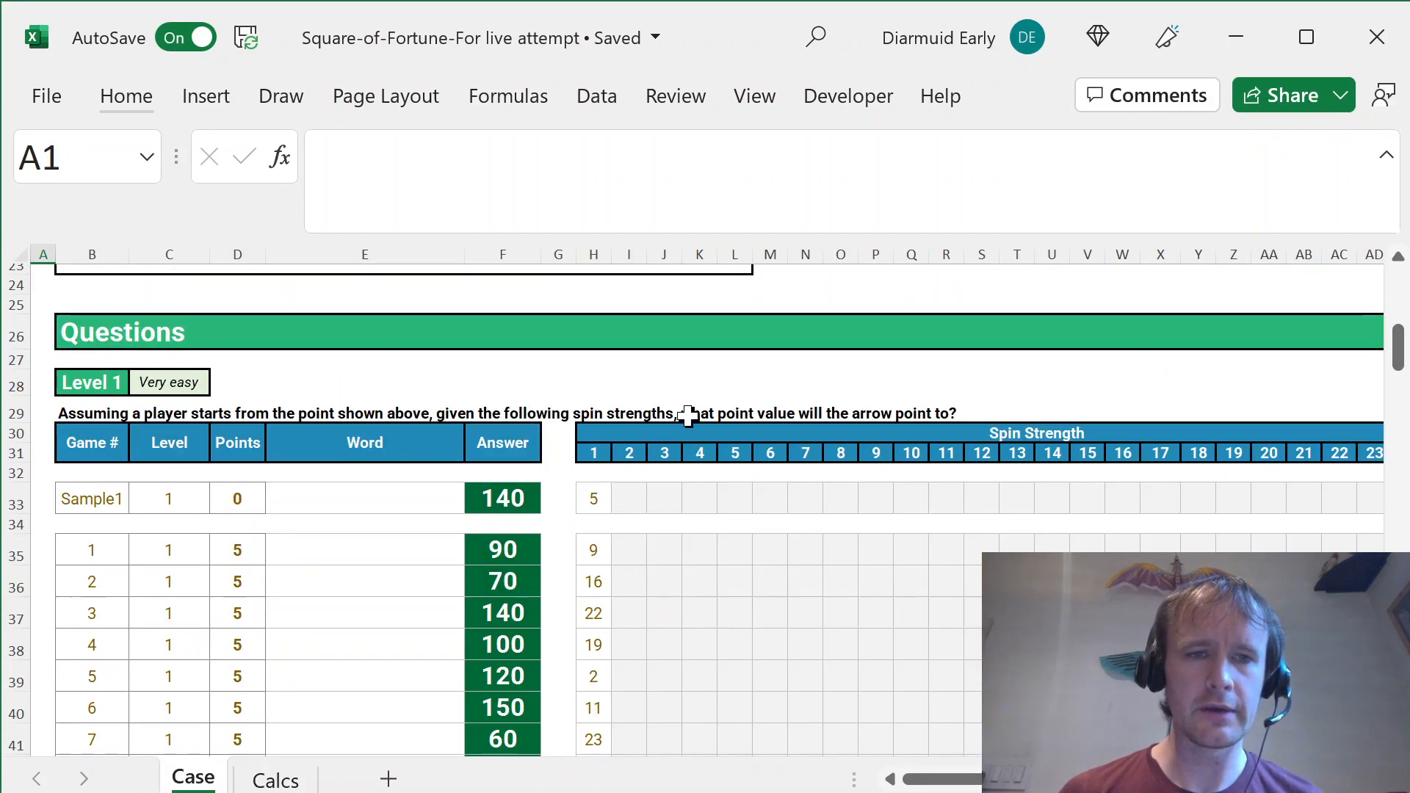
left_click(597, 454)
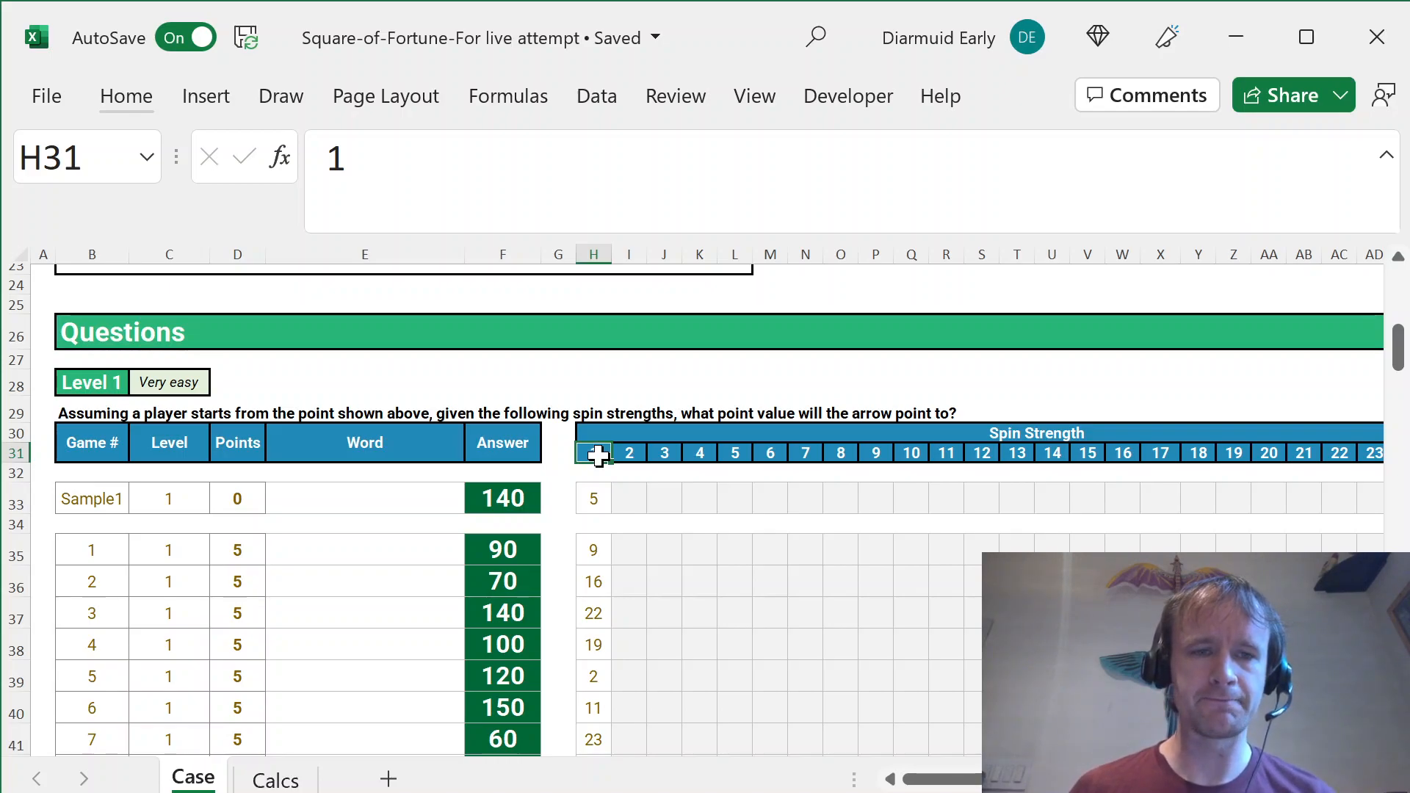
key("Left")
key("Down")
key("Down")
key("Down")
key("Up")
key("alt")
key("i")
key("c")
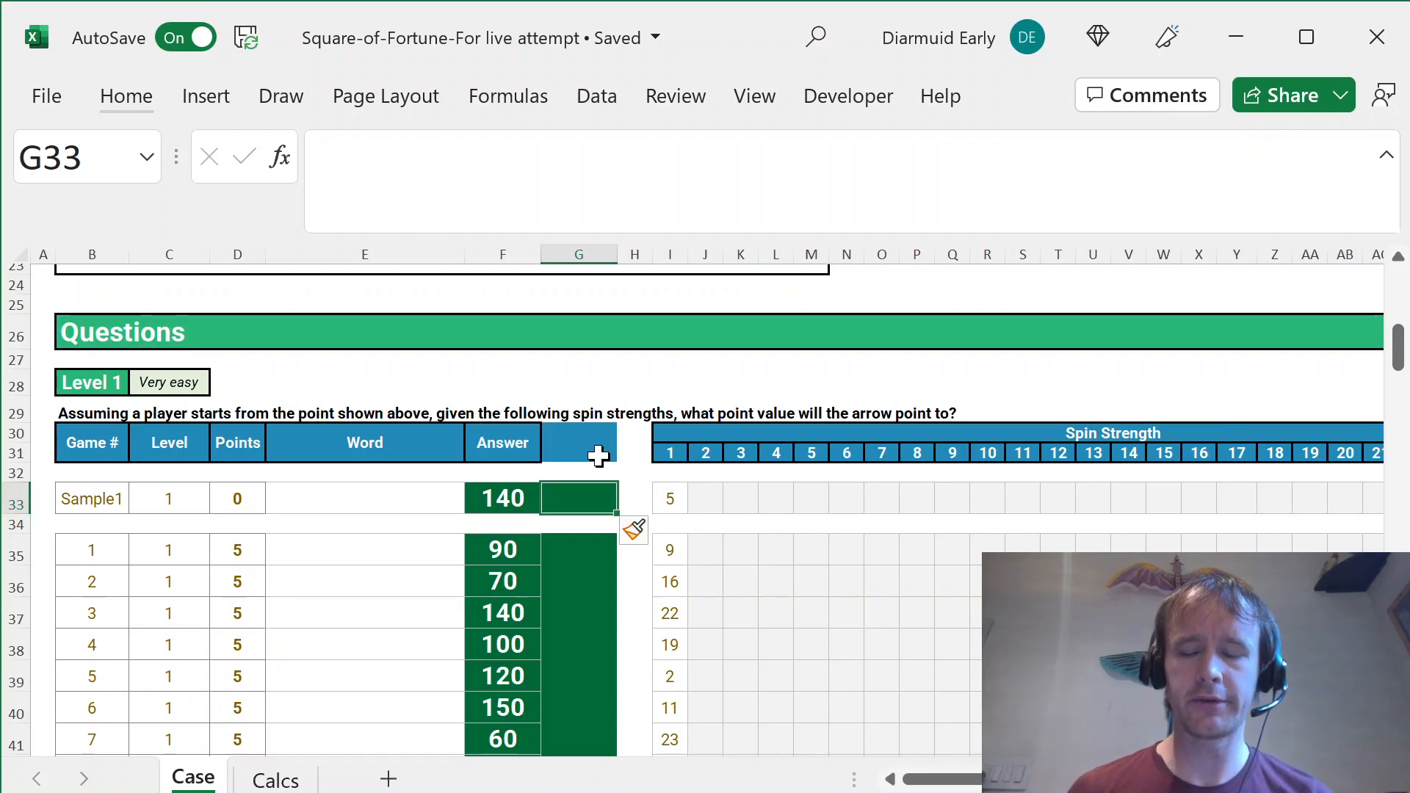
- Enter =INDEX($Y$16:$AV$16,I33+1) in G33 as an alternative formula for the Level 1 sample answer
type("=")
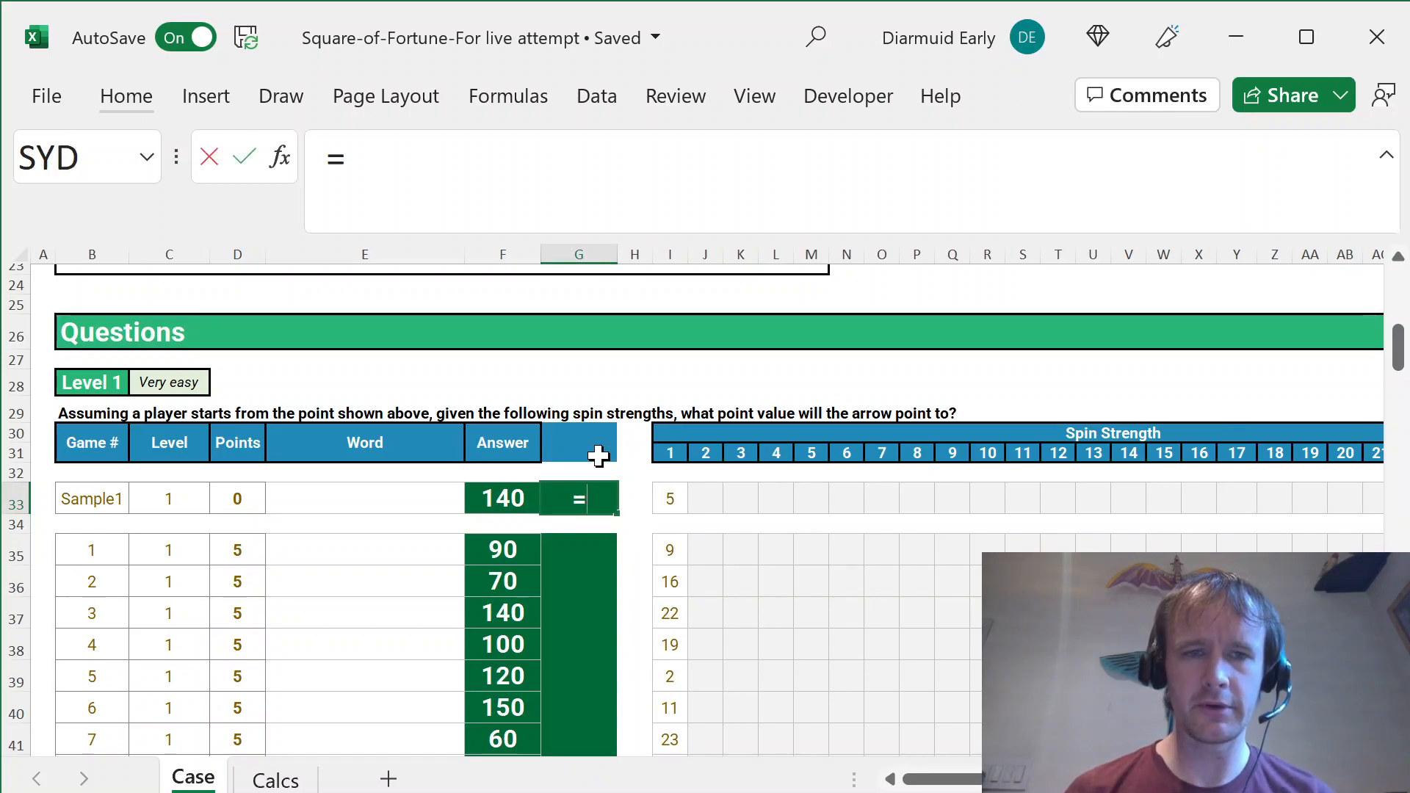
type("INDEX(")
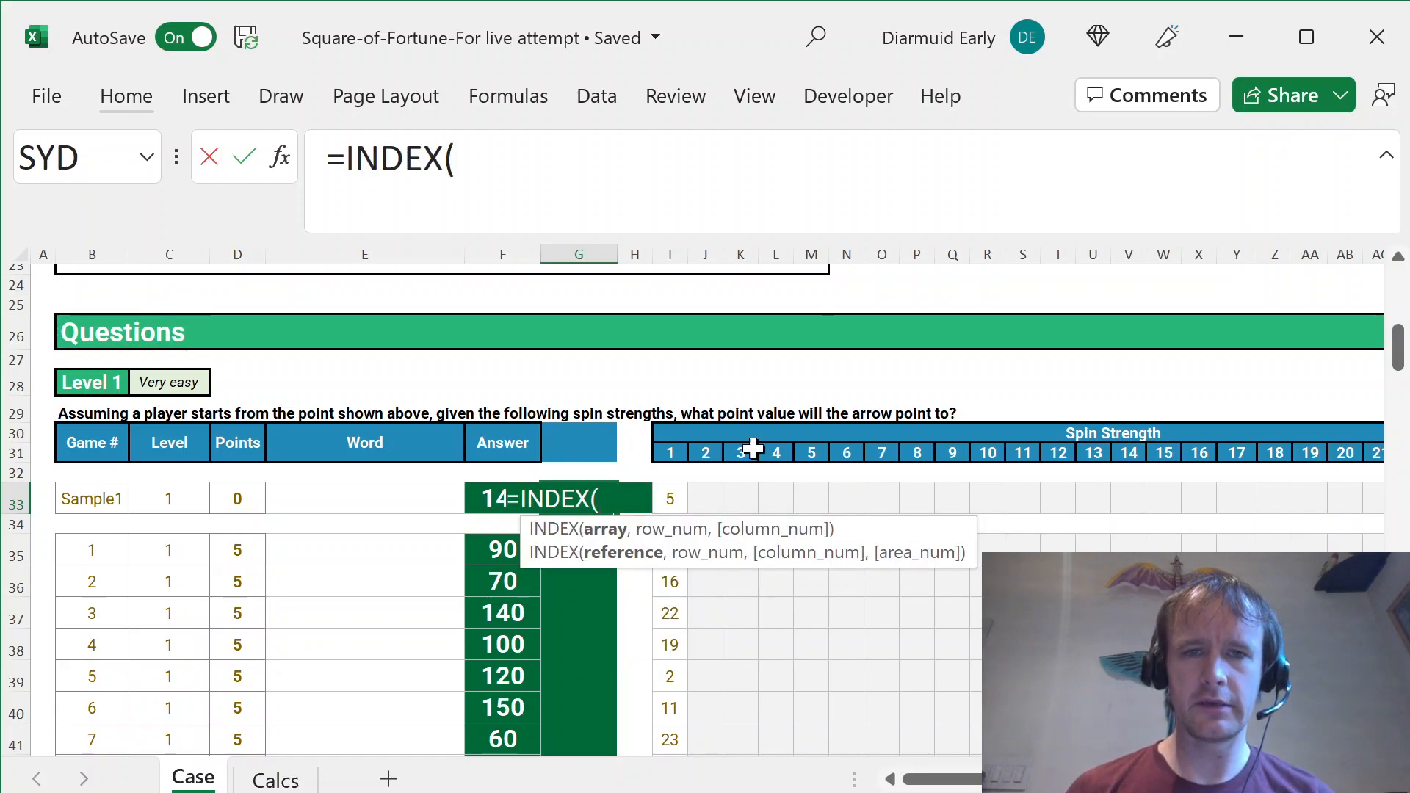
left_click(1045, 379)
key("Up")
key("Up")
key("Up")
key("Up")
key("Up")
key("Up")
key("Up")
key("Up")
key("Up")
key("Up")
key("Up")
key("Up")
key("Up")
key("Up")
key("Up")
key("Up")
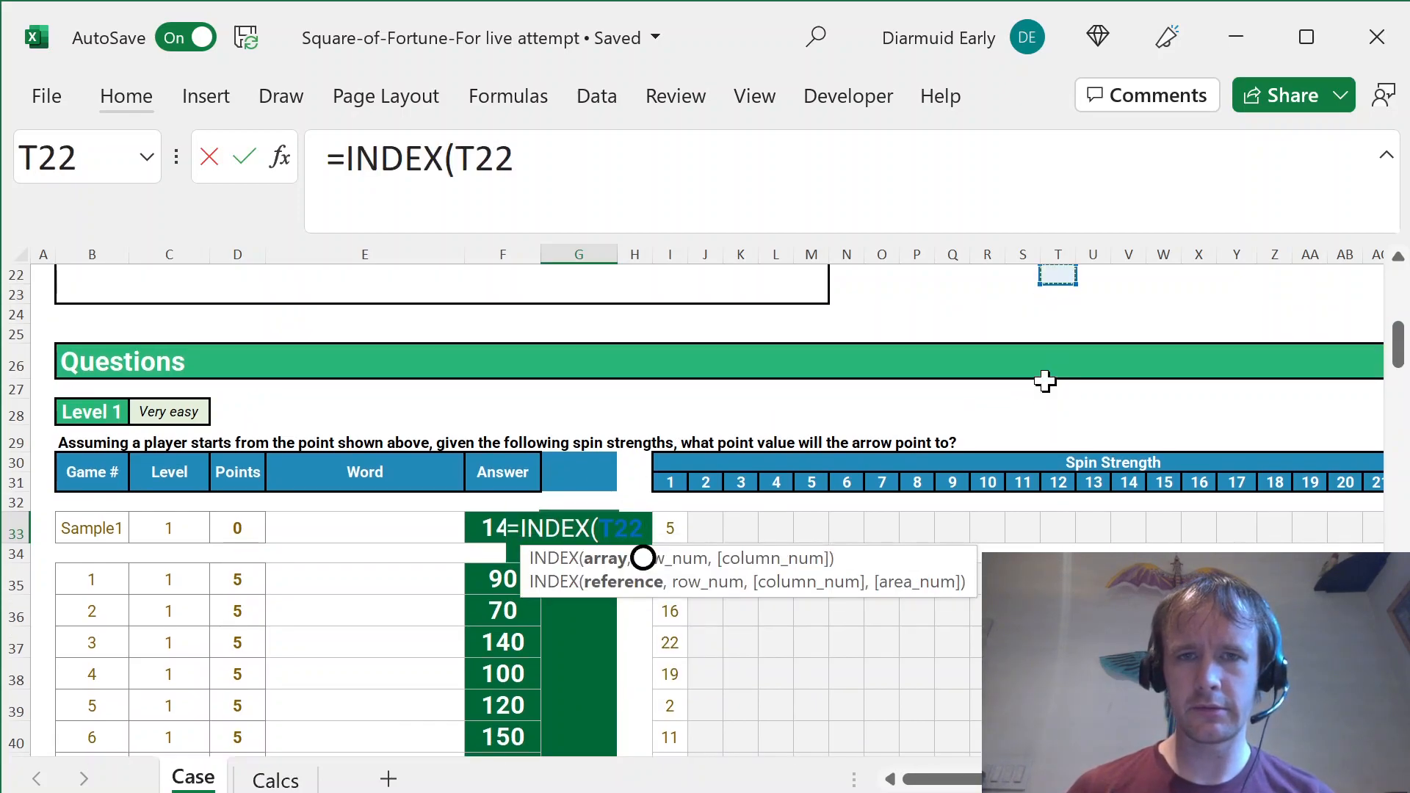
key("Right")
key("Down")
key("Right")
key("Right")
key("Right")
key("Down")
key("Down")
key("Down")
key("Right")
key("Right")
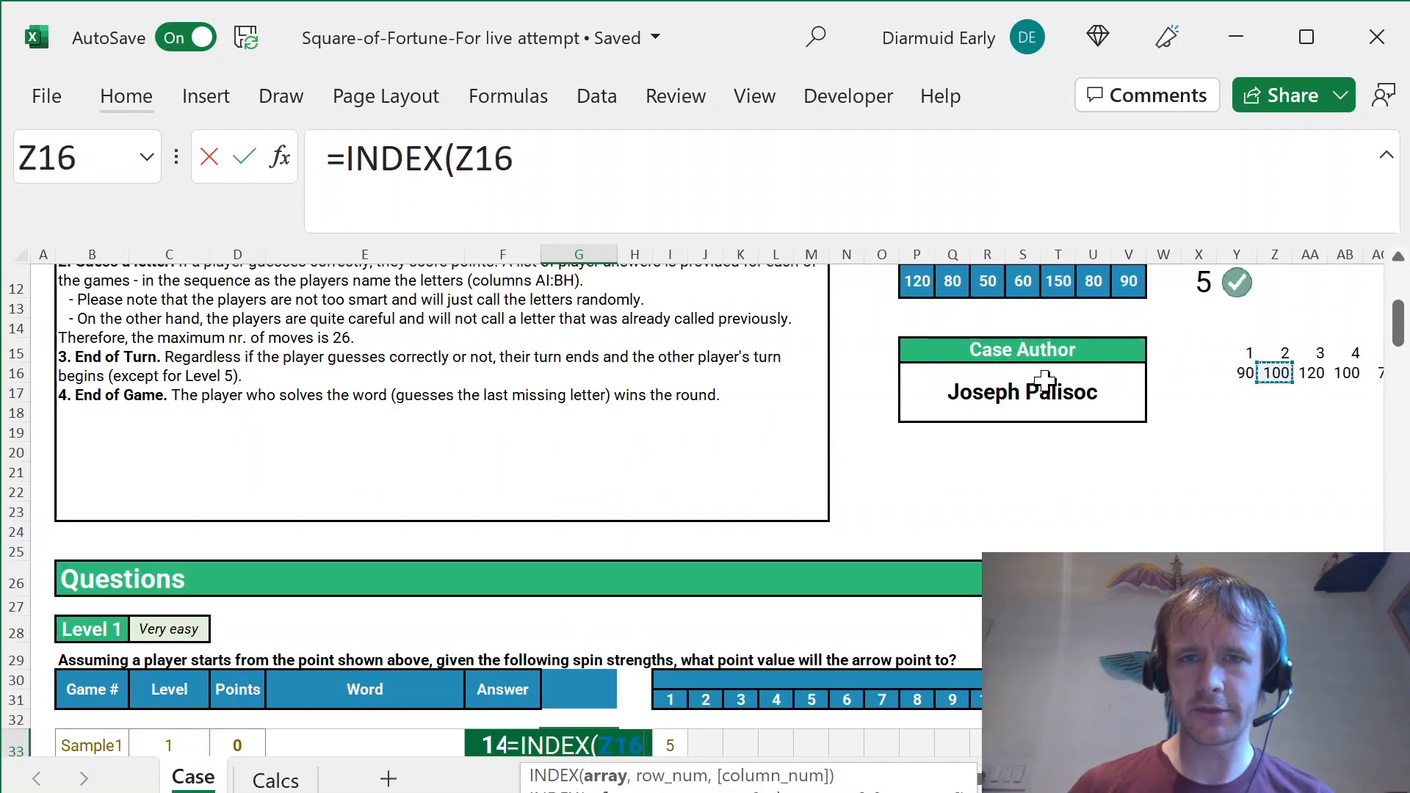
key("Left")
key("ctrl+shift+Right")
key("F4")
type(",")
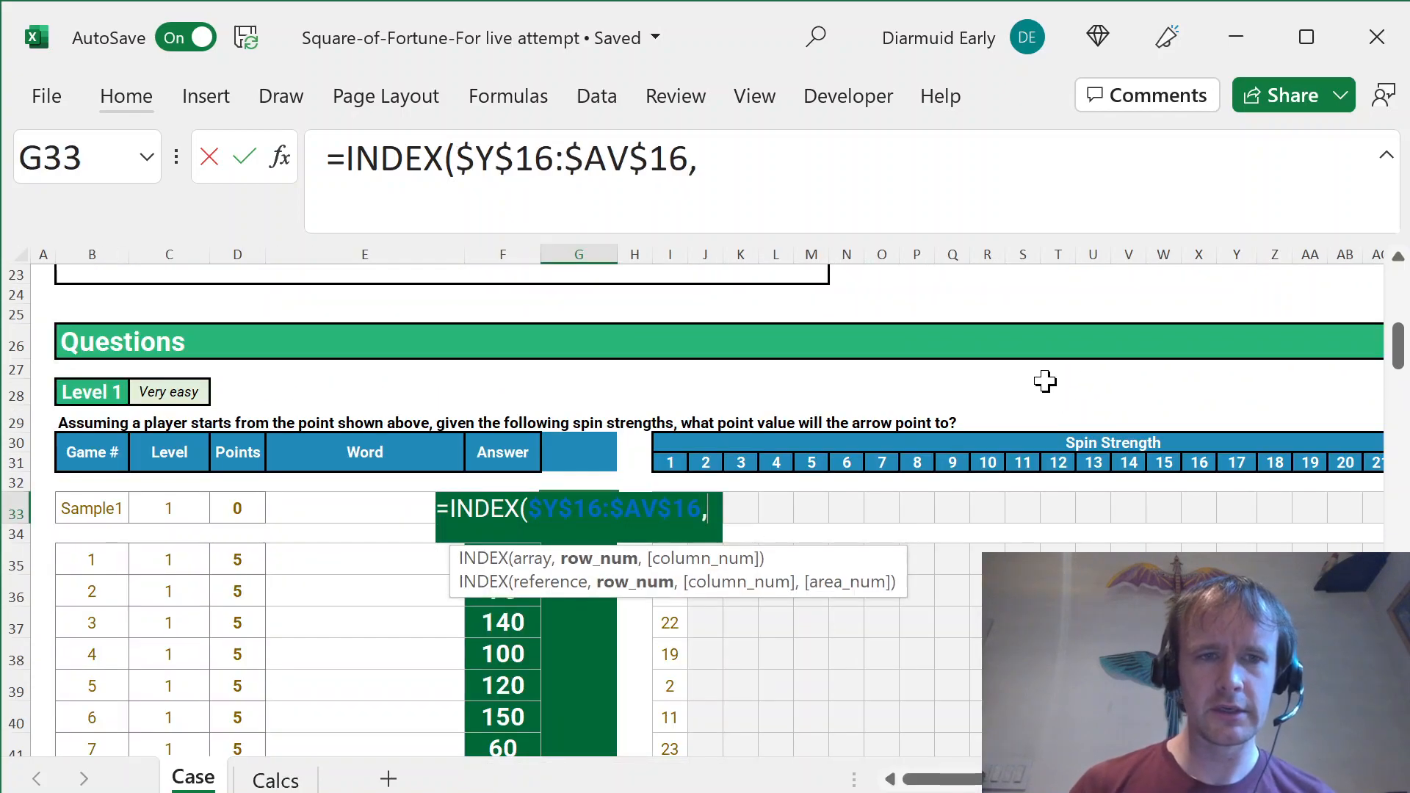
key("Right")
key("Right")
type("+1")
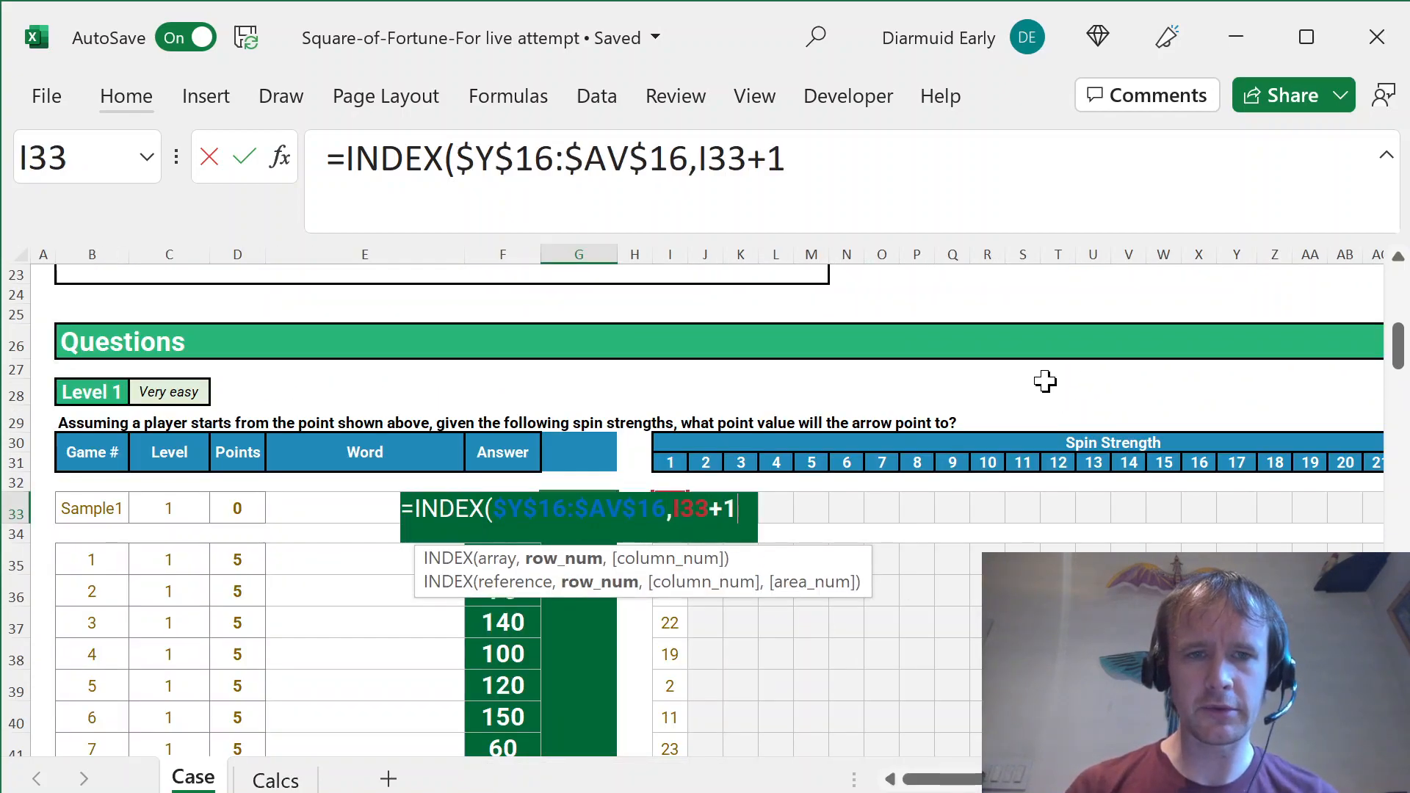
type(")")
key("Return")
- Copy the G33 formula to the remaining Level 1 games in G35:G54
key("Left")
key("Right")
key("Up")
key("ctrl+c")
key("Left")
key("Down")
key("Down")
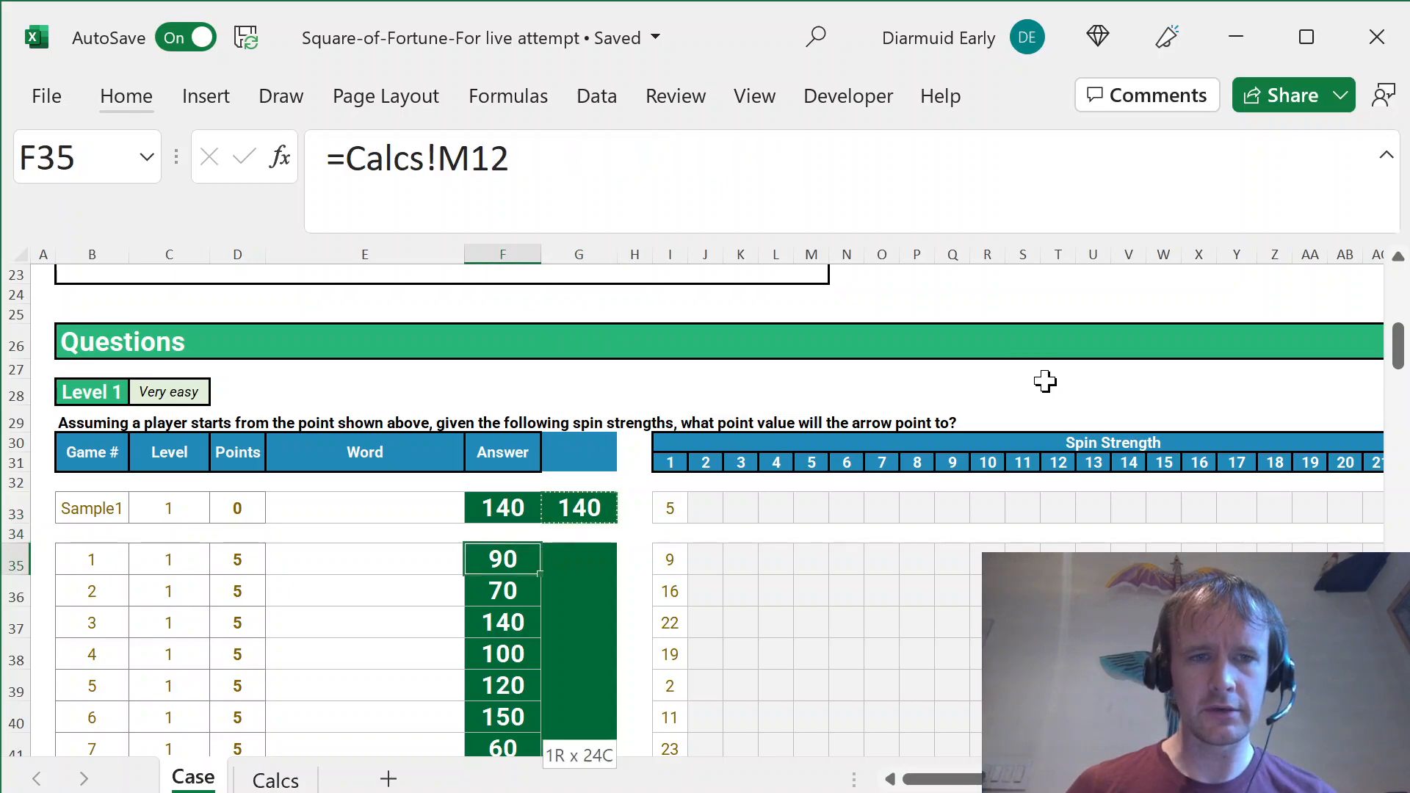
key("ctrl+Down")
key("Right")
key("shift+Left")
key("ctrl+shift+Up")
key("shift+Right")
key("ctrl+v")
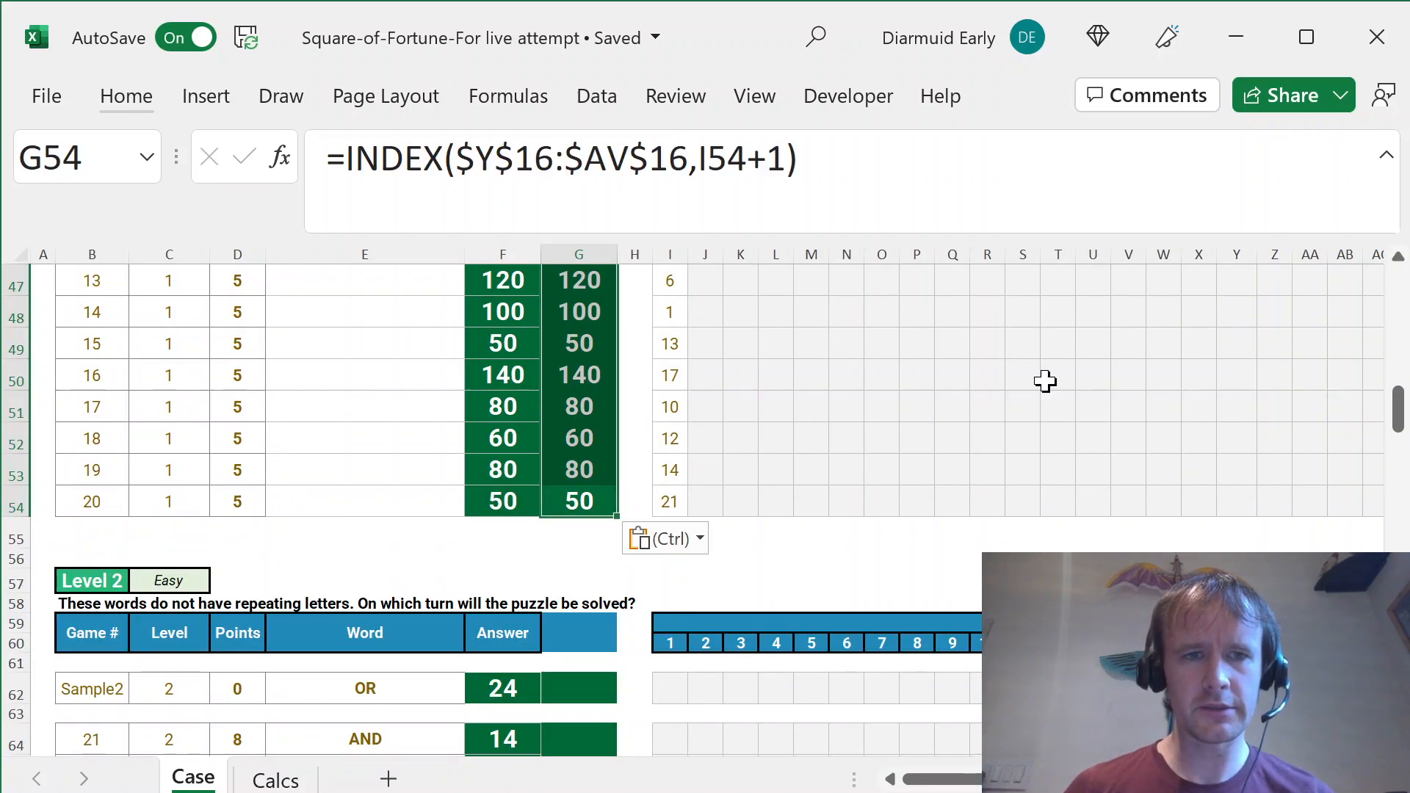
key("ctrl+Up")
key("ctrl+Down")
- Enter =MAX(MATCH(MID(E62,SEQUENCE(LEN(E62)),1),AJ62:BI62,0)) in G62 as an alternative formula for the Level 2 sample answer
key("Down")
key("Down")
key("Down")
key("Down")
key("Down")
key("Down")
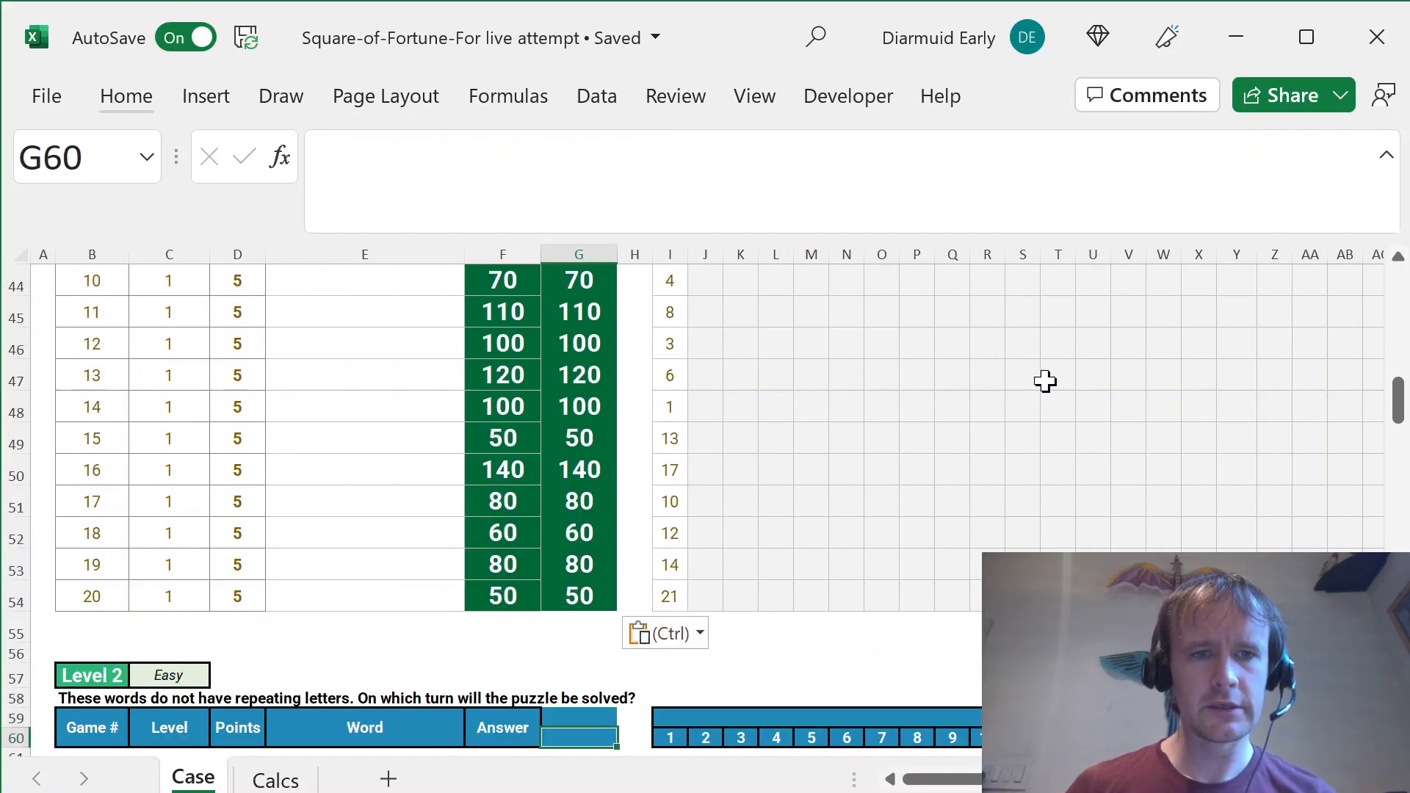
key("Down")
key("Down")
key("Down")
key("Down")
key("Down")
key("Down")
key("Up")
key("Up")
key("Up")
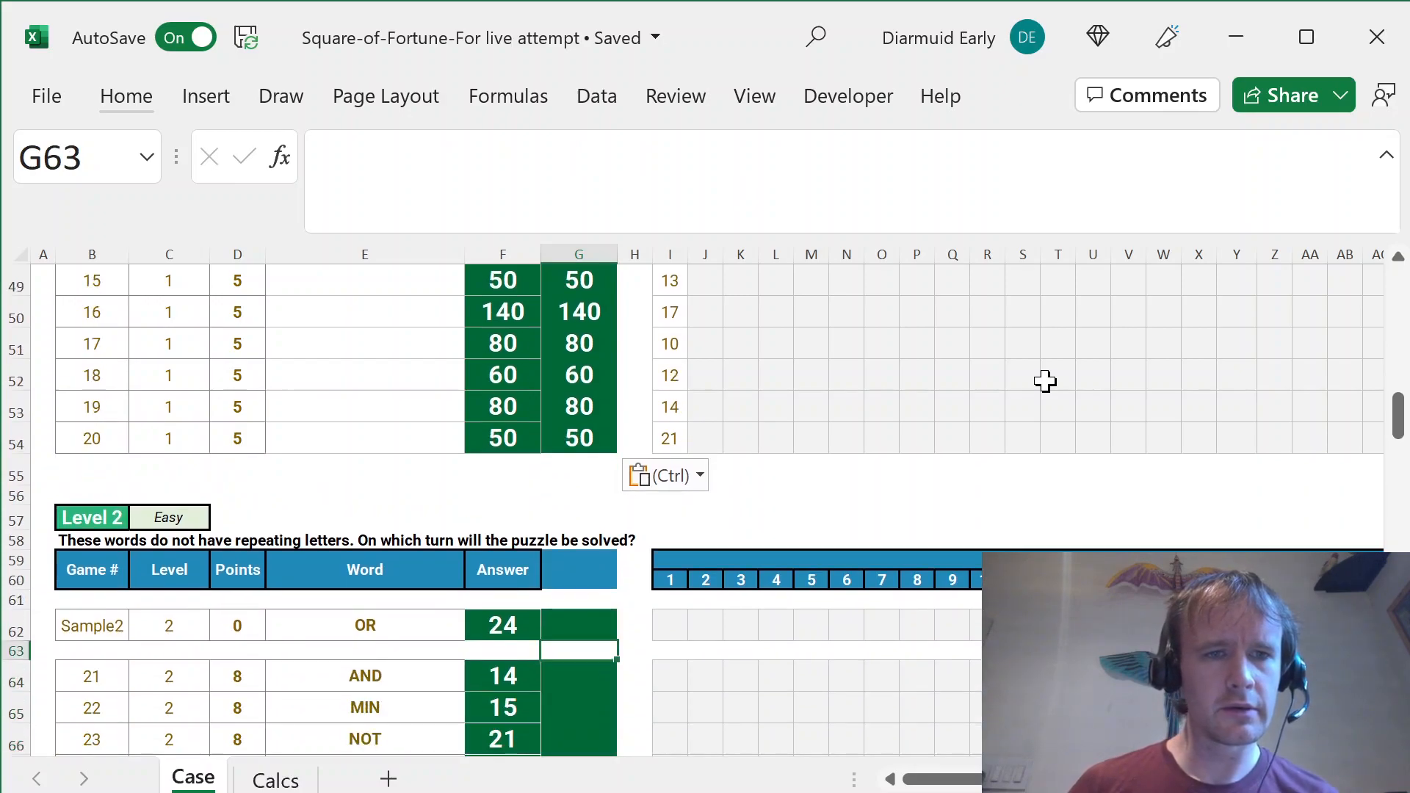
key("Up")
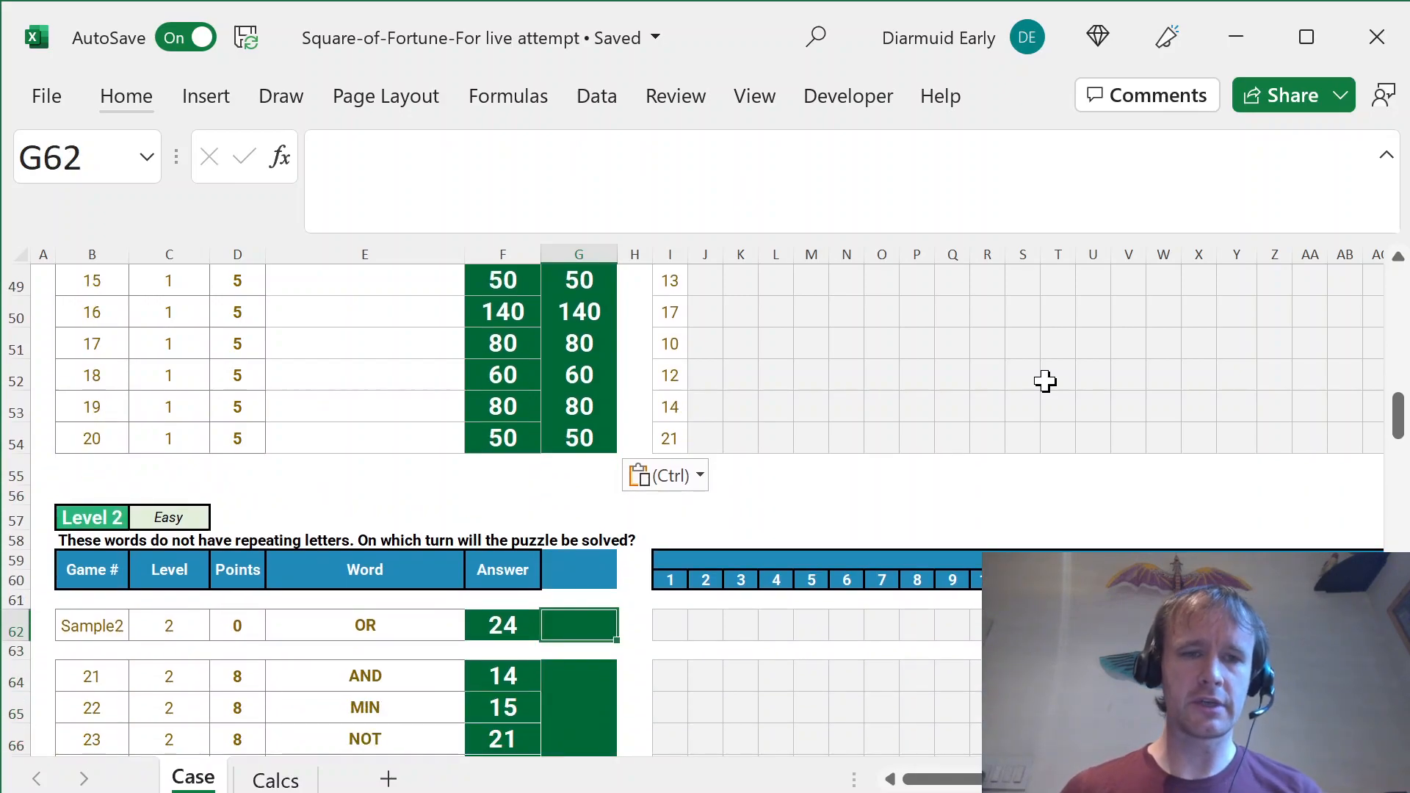
key("Escape")
type("=MAX(")
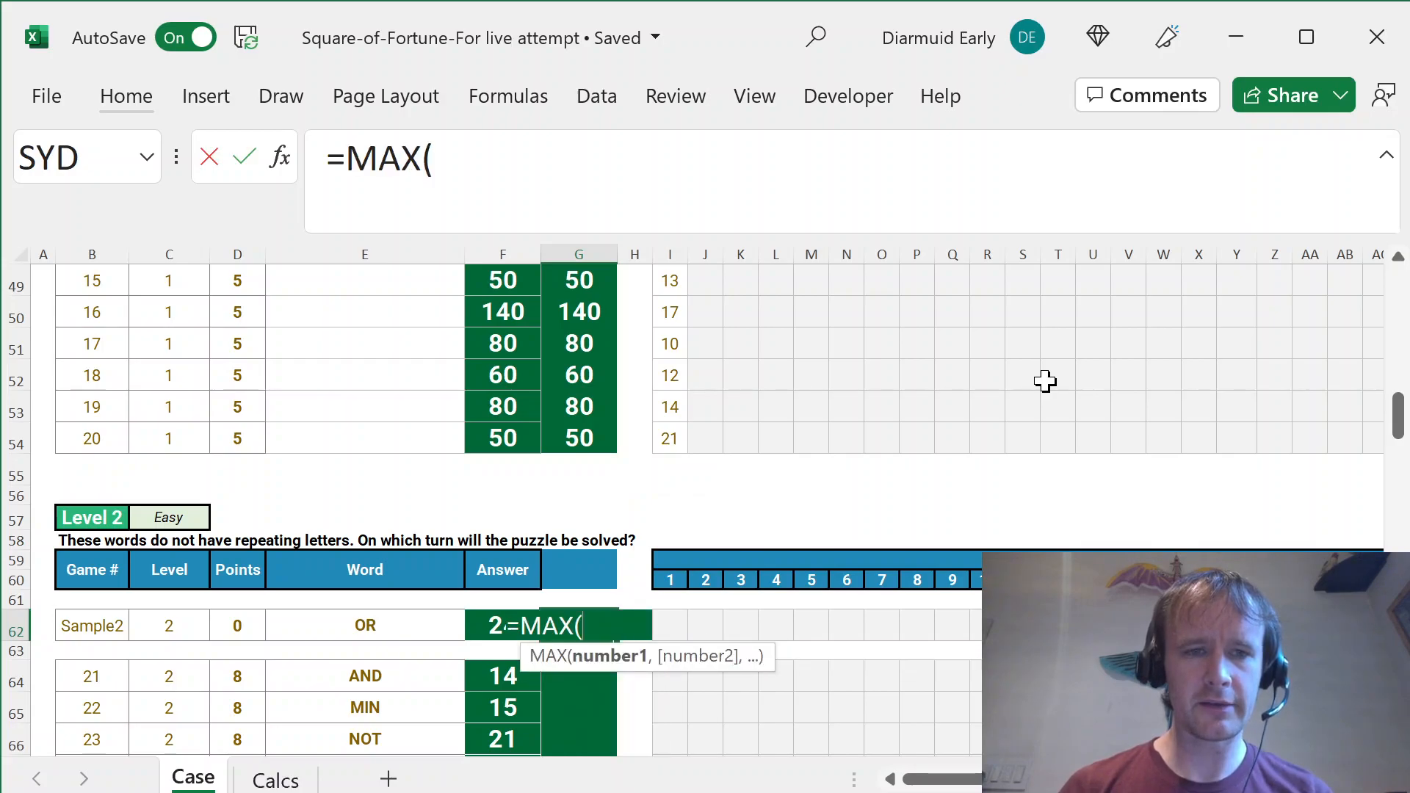
type("mat")
key("Tab")
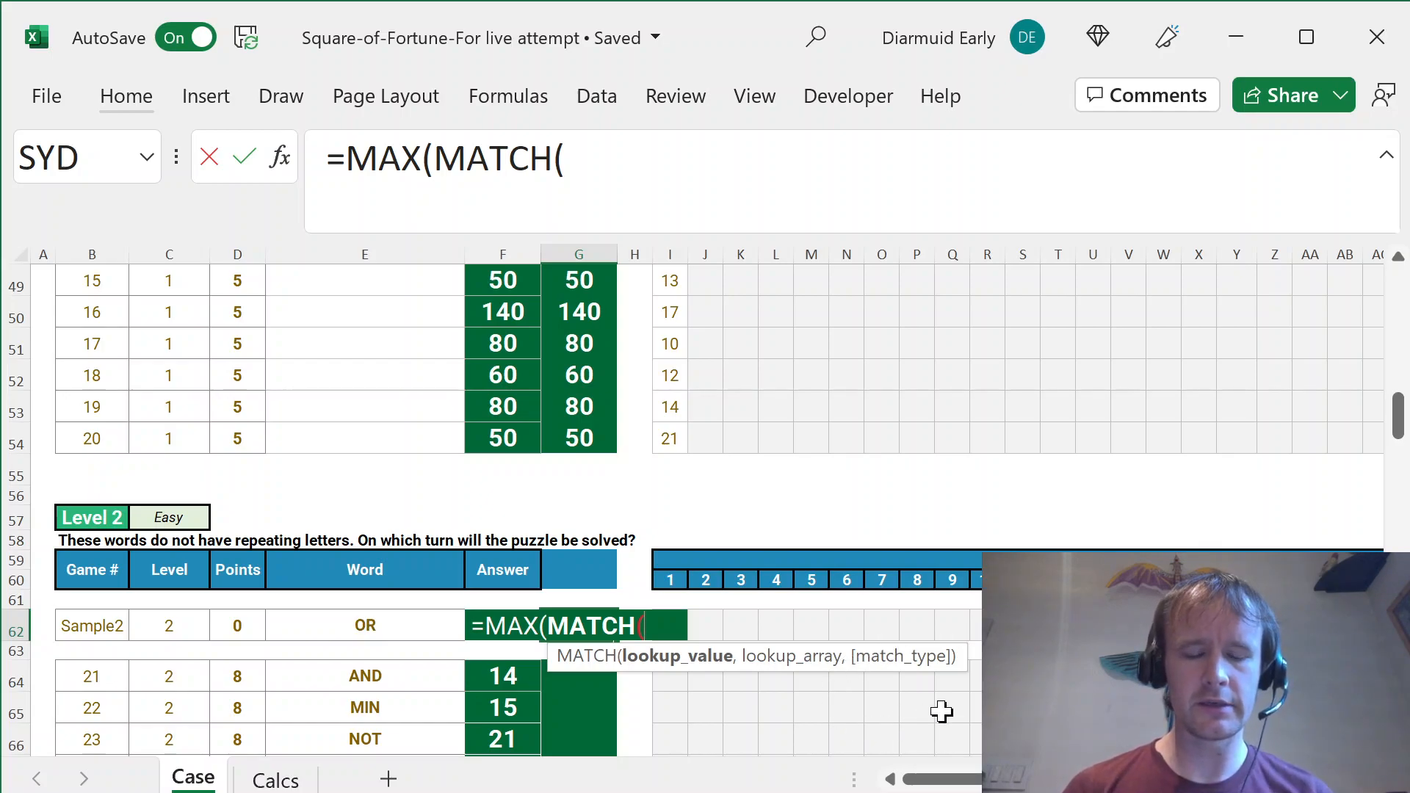
type("mid")
key("Tab")
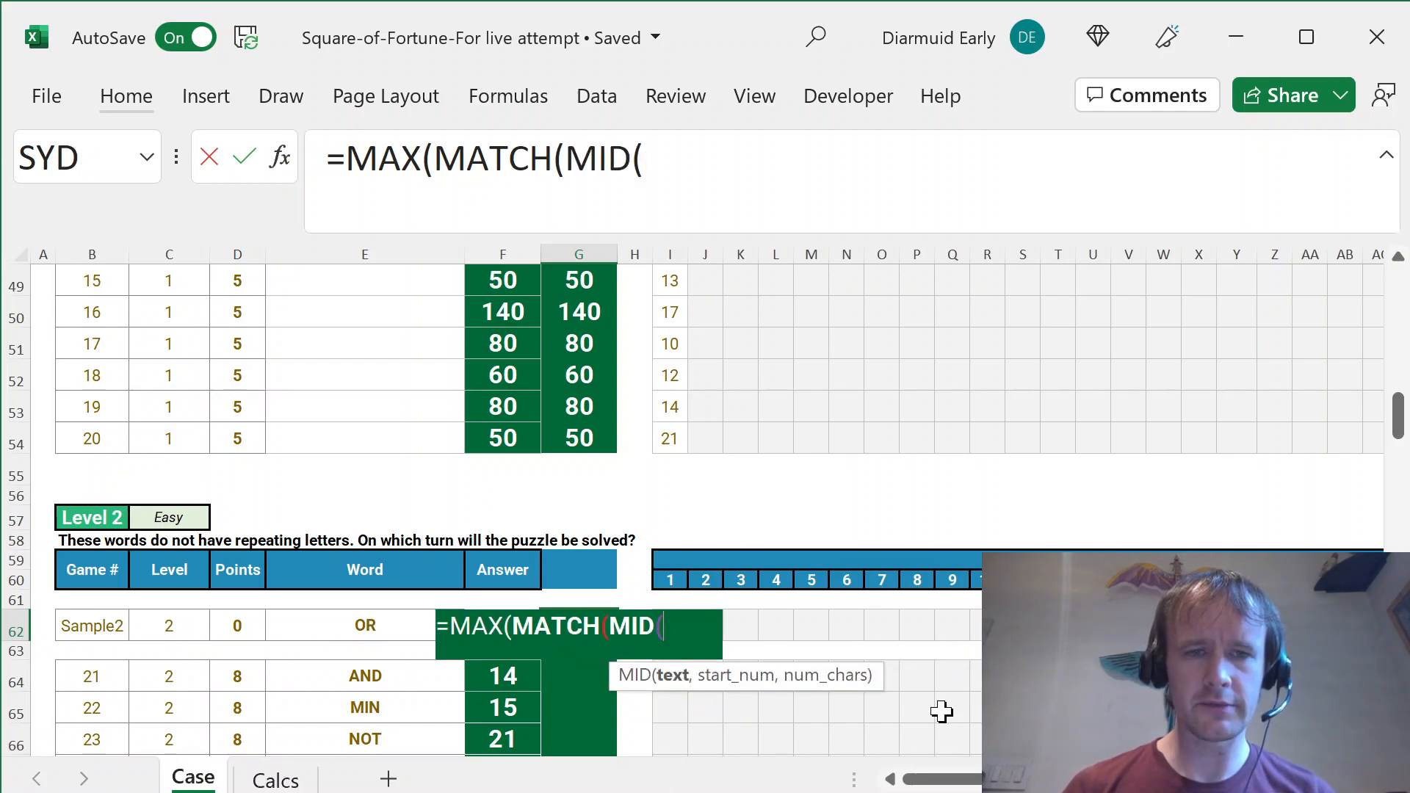
key("Left")
key("Left")
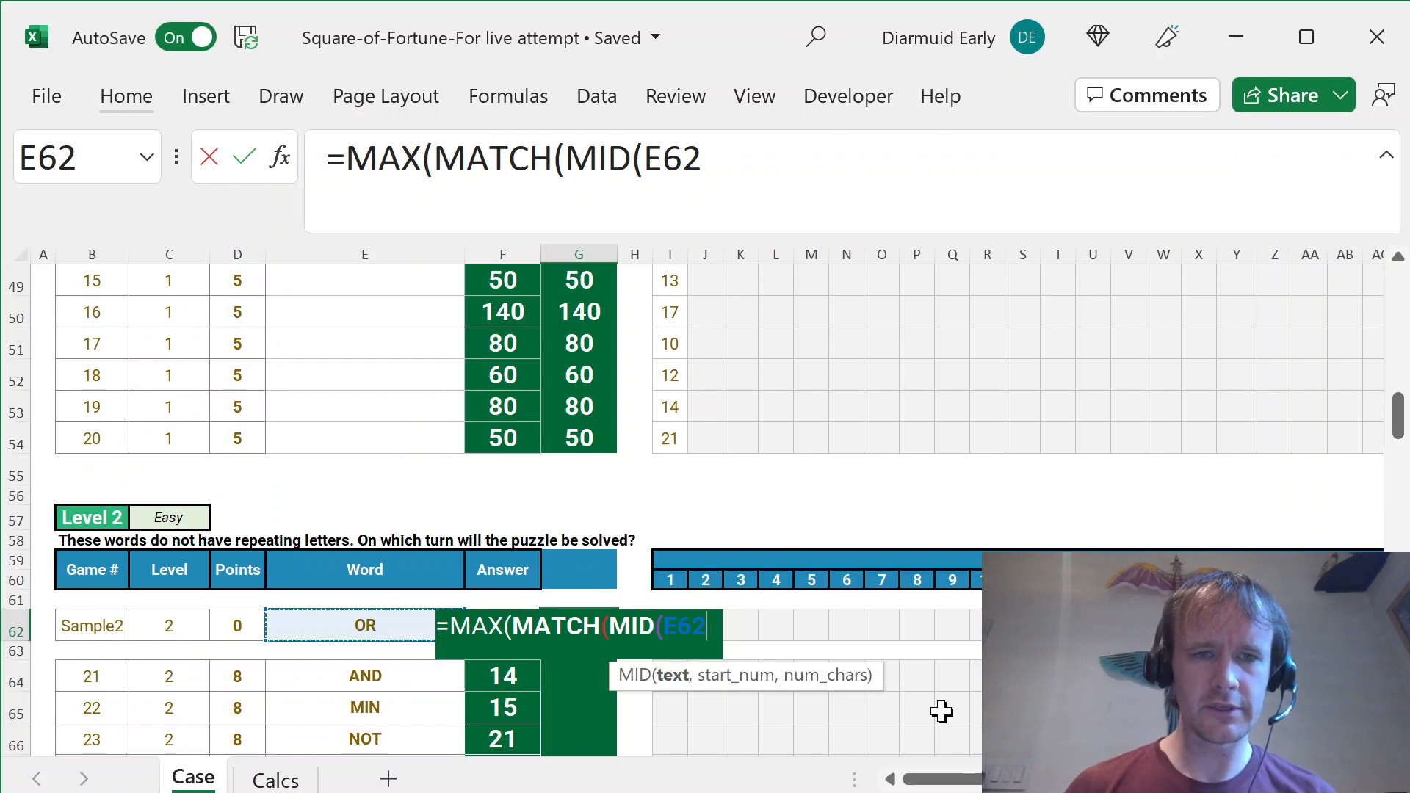
type(",seq")
key("Tab")
type("len")
key("Tab")
key("Left")
key("Left")
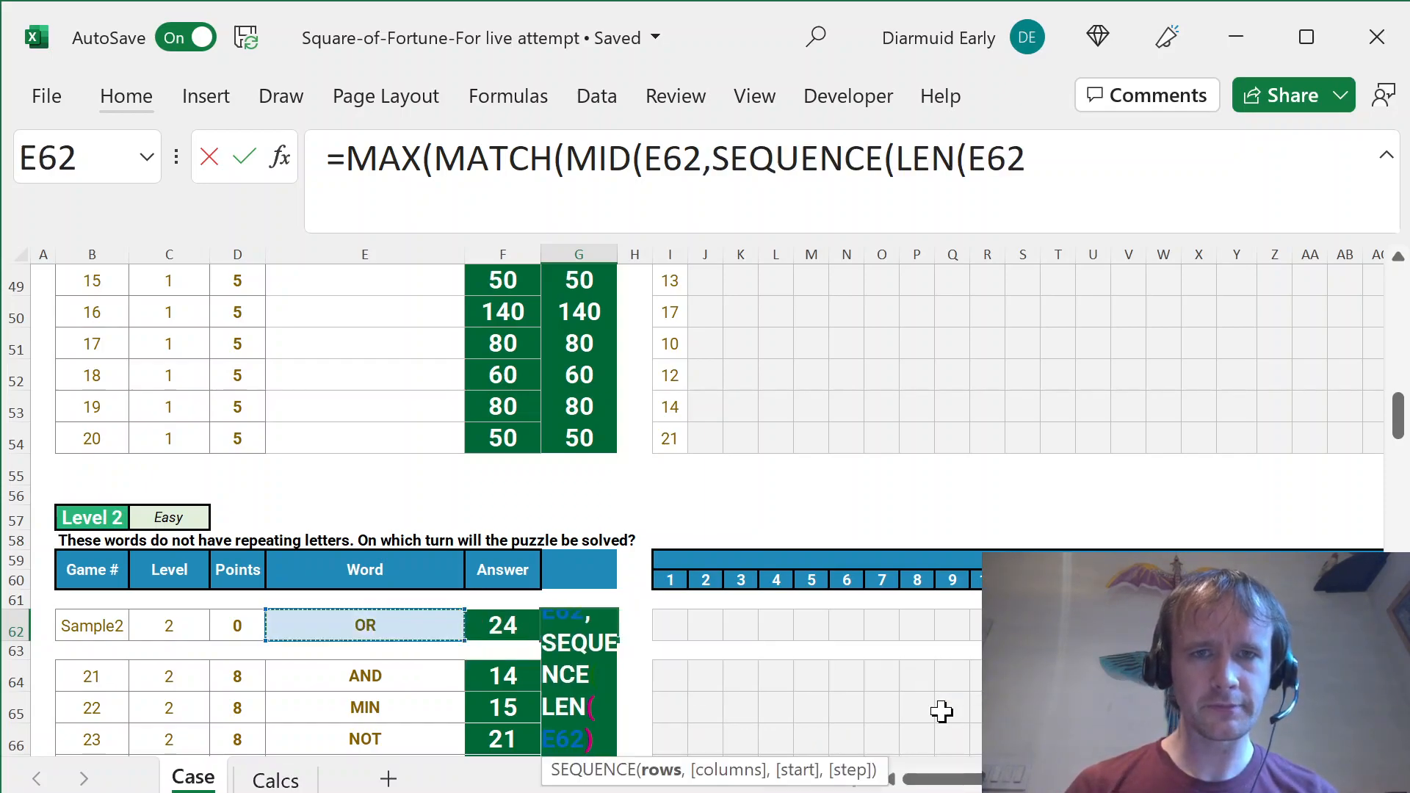
type(")),")
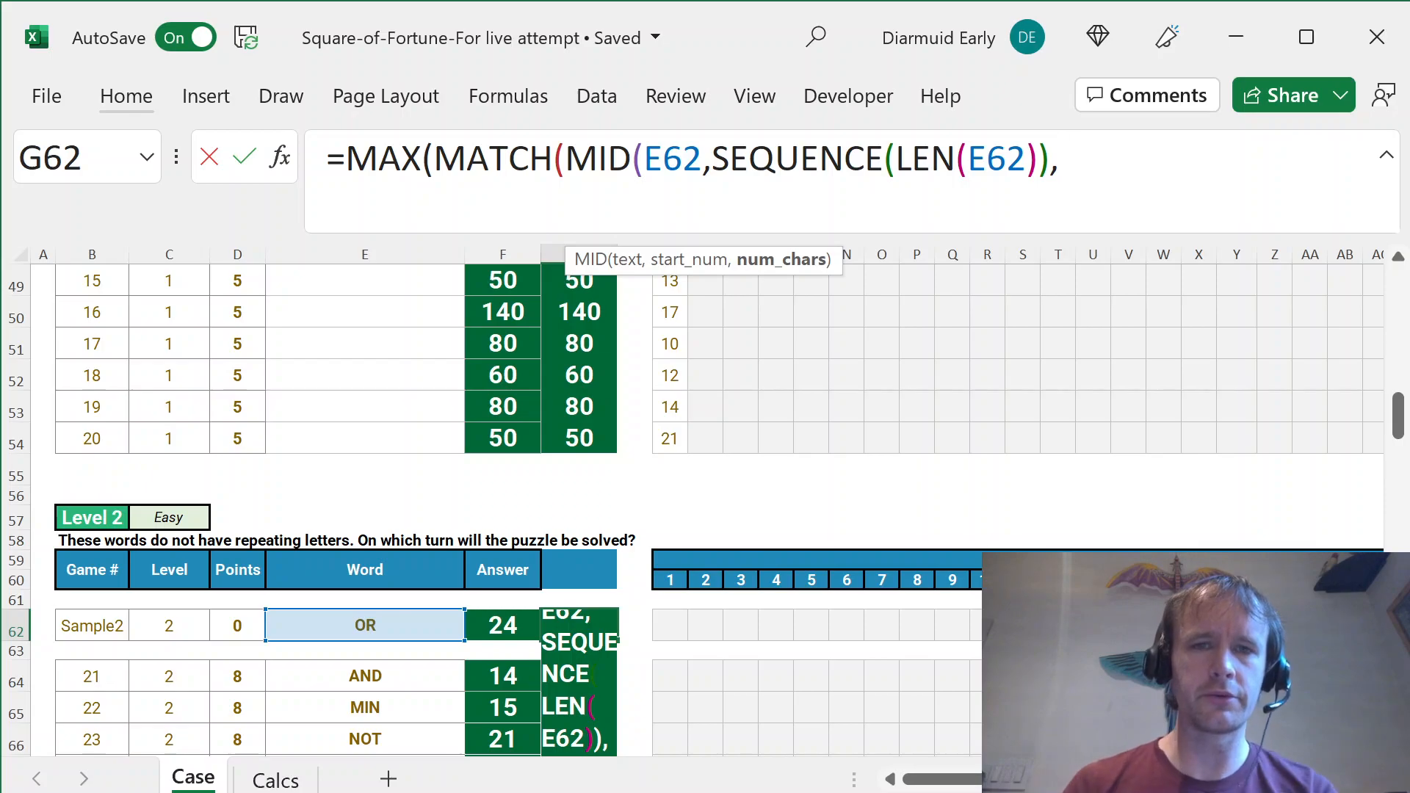
type("1)")
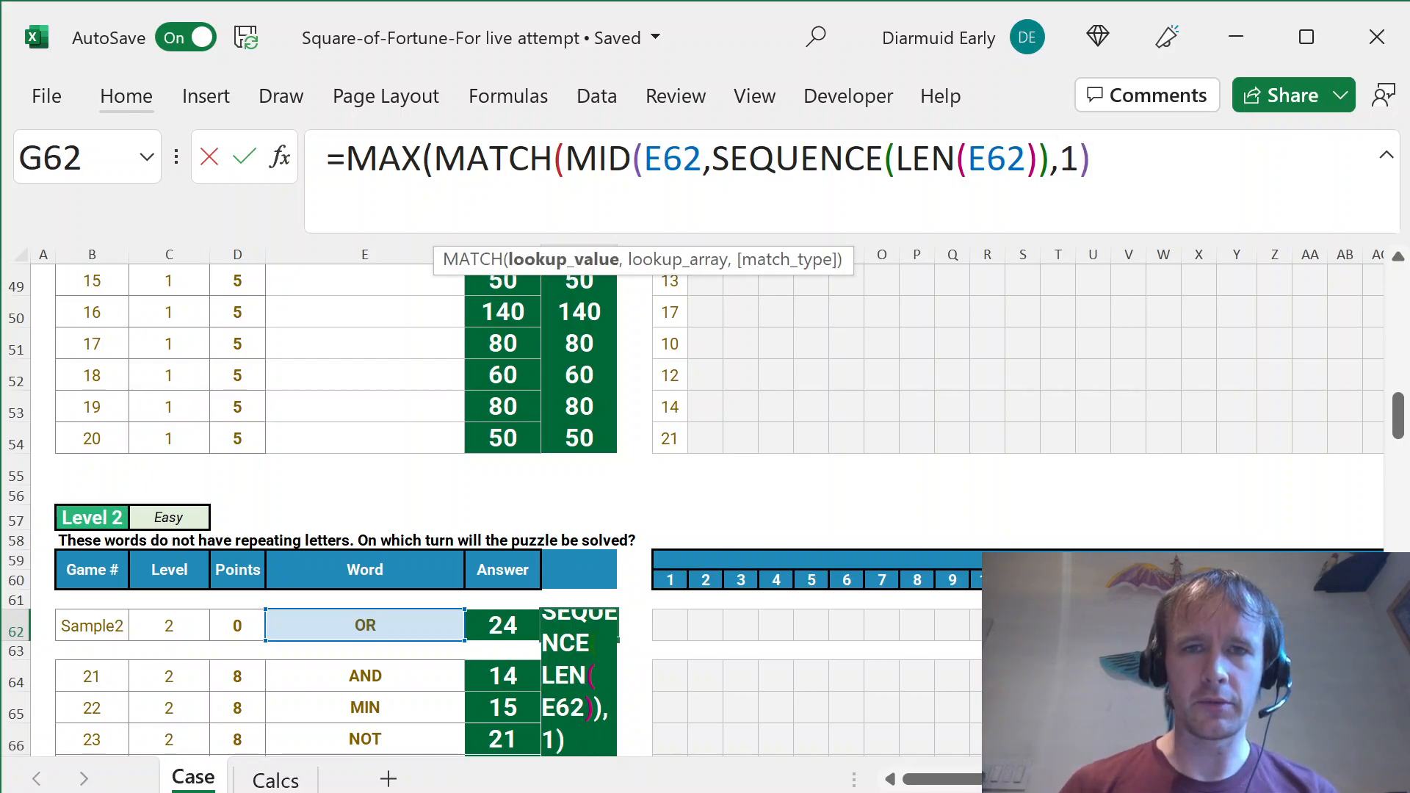
type(",")
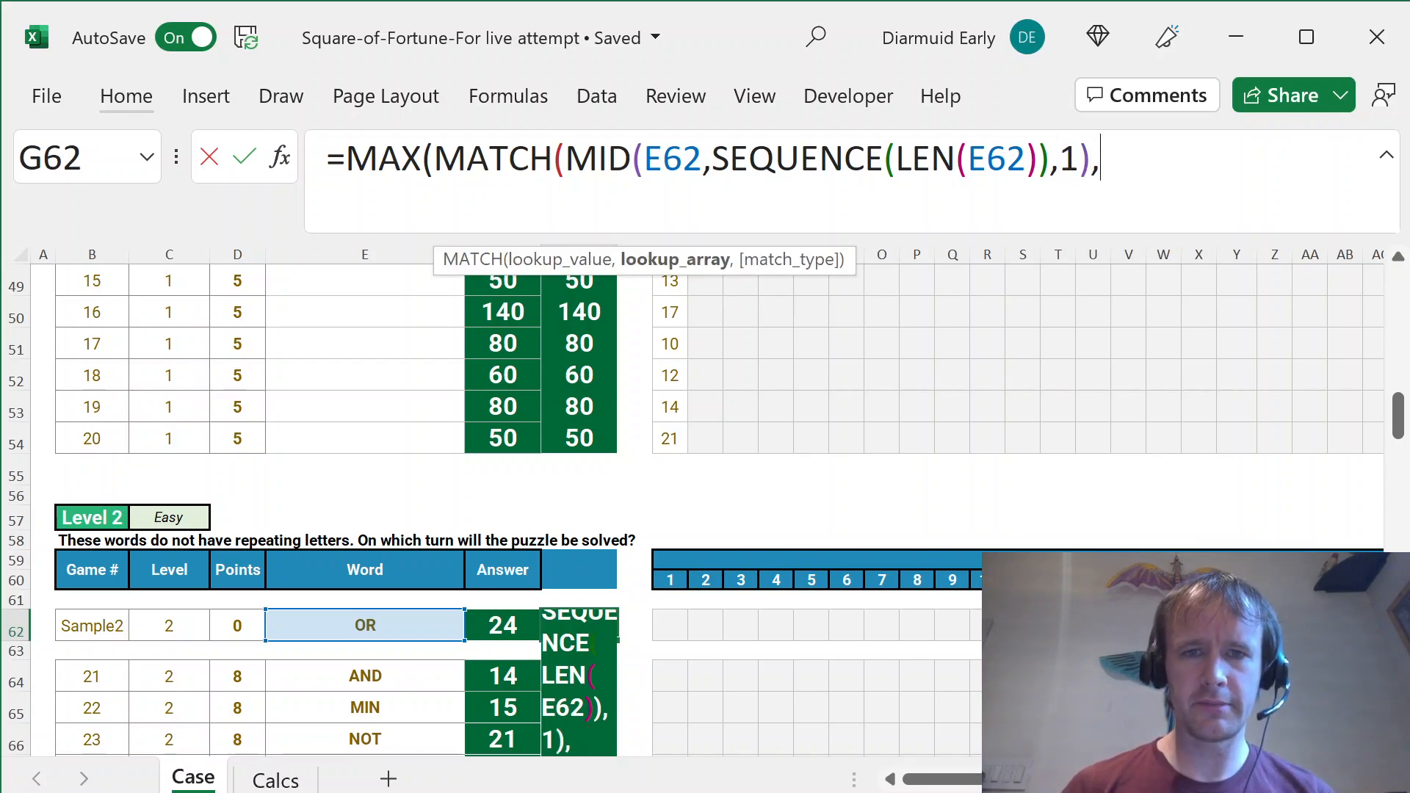
left_click(877, 624)
key("ctrl+Right")
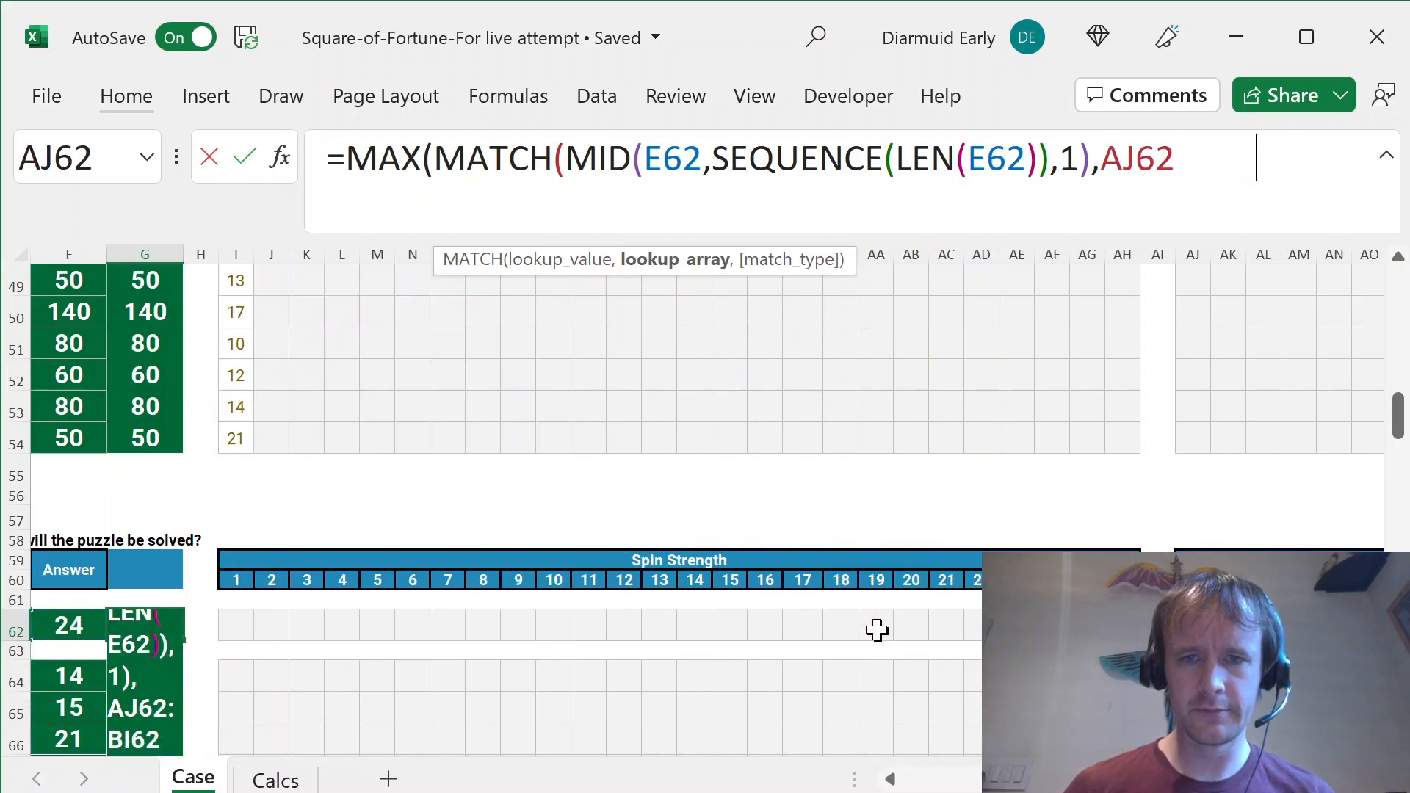
key("ctrl+shift+Right")
type(",0)")
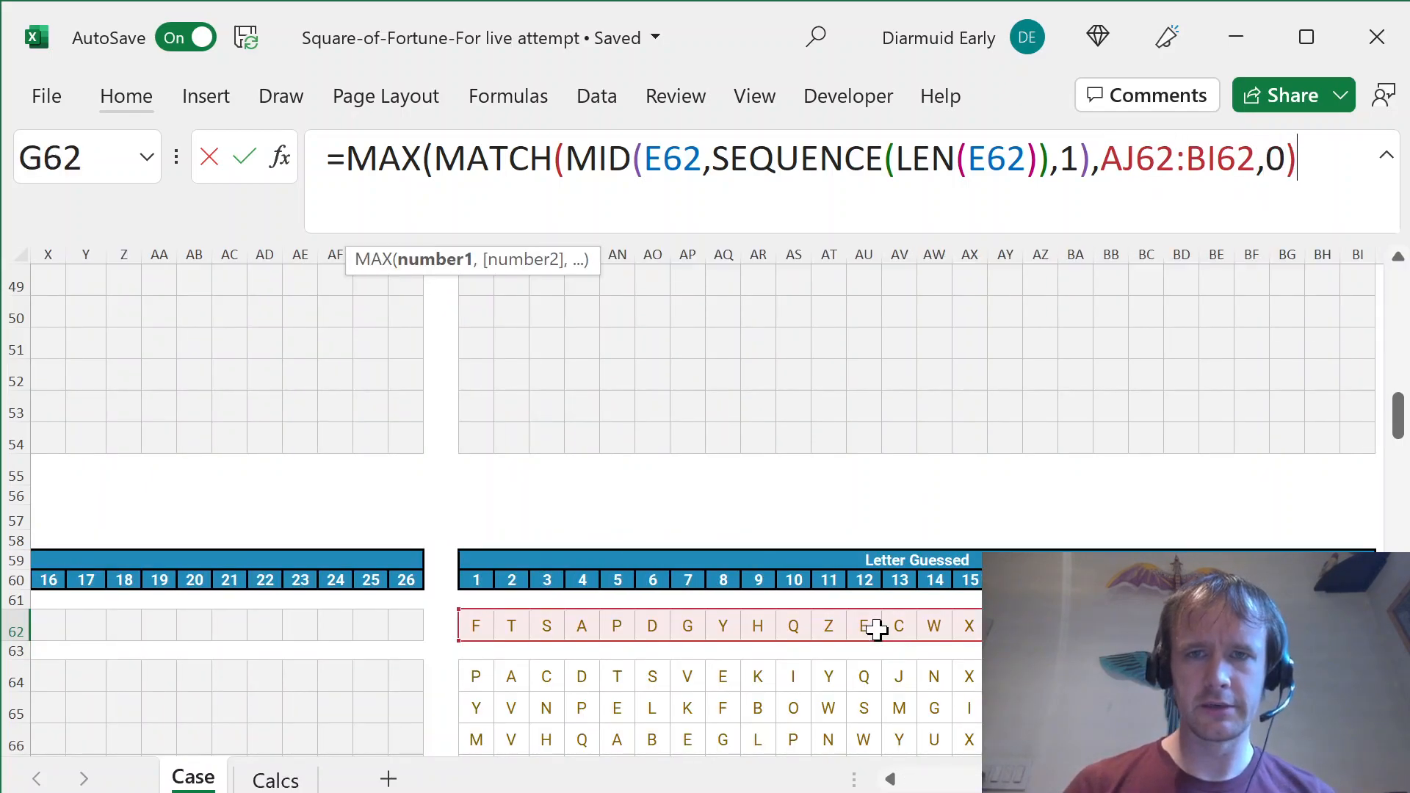
type(")")
key("Return")
- Copy the G62 formula to the remaining Level 2 games in G64:G83
key("Up")
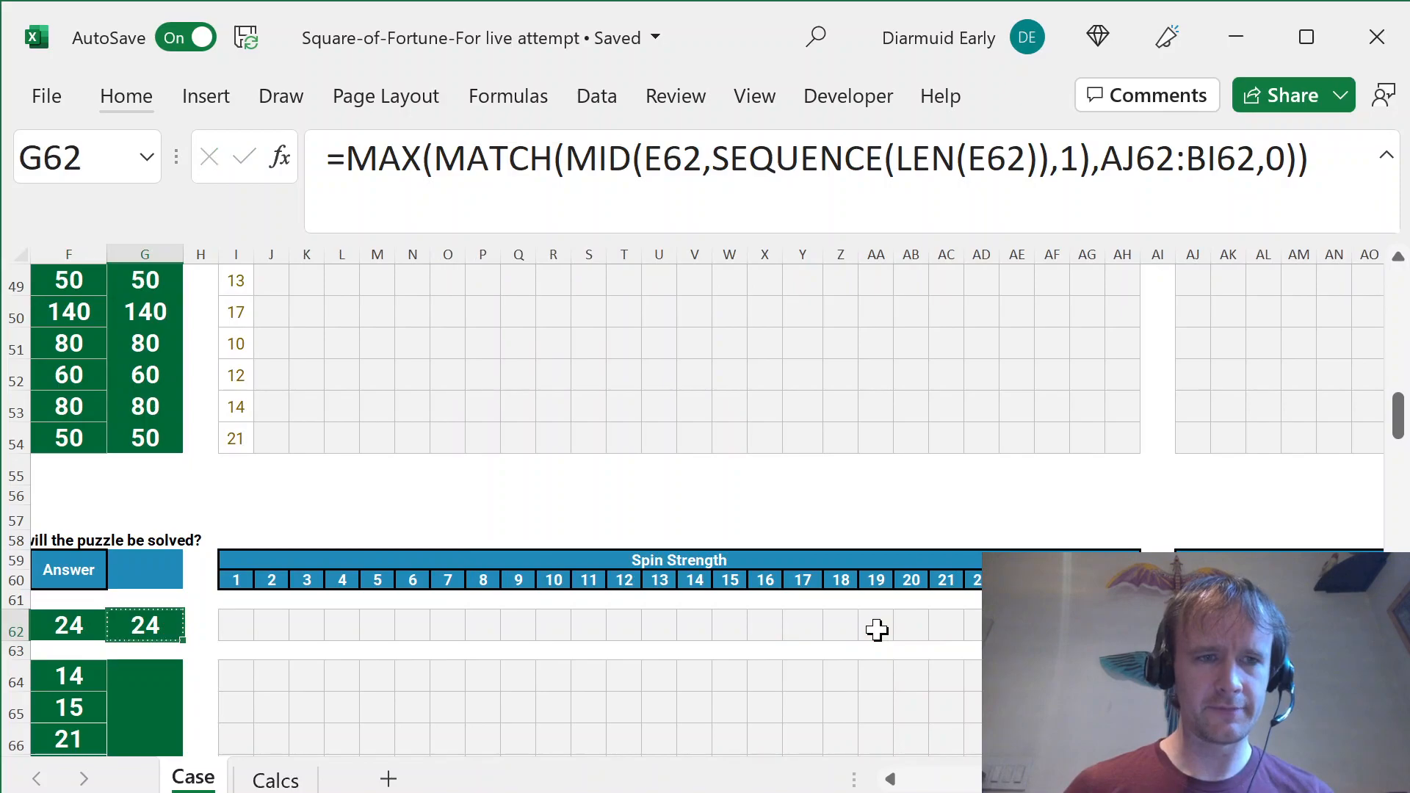
key("Left")
key("Down")
key("Down")
key("ctrl+shift+Down")
key("shift+Right")
key("shift+Tab")
key("shift+Right")
key("ctrl+v")
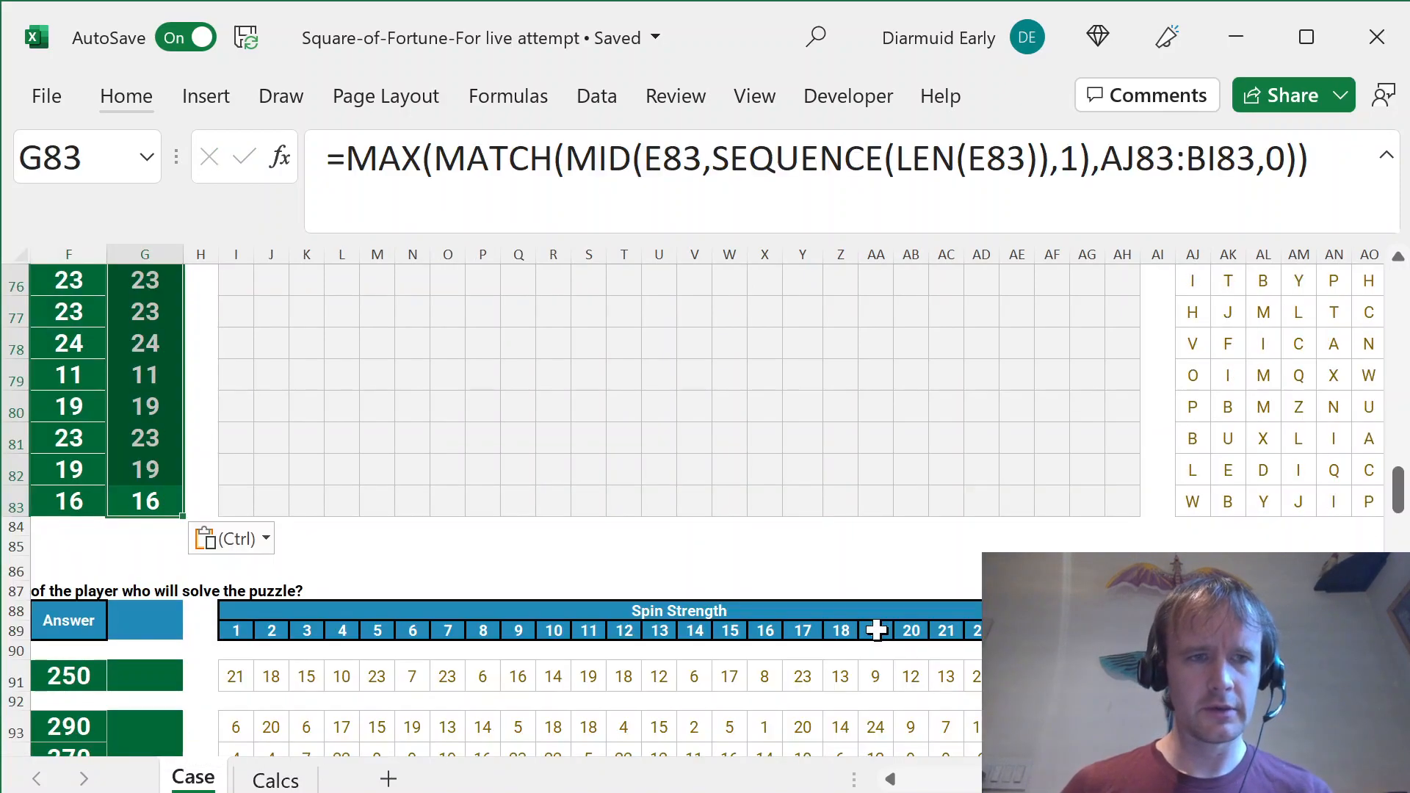
key("Up")
key("Up")
key("ctrl+Up")
key("ctrl+Down")
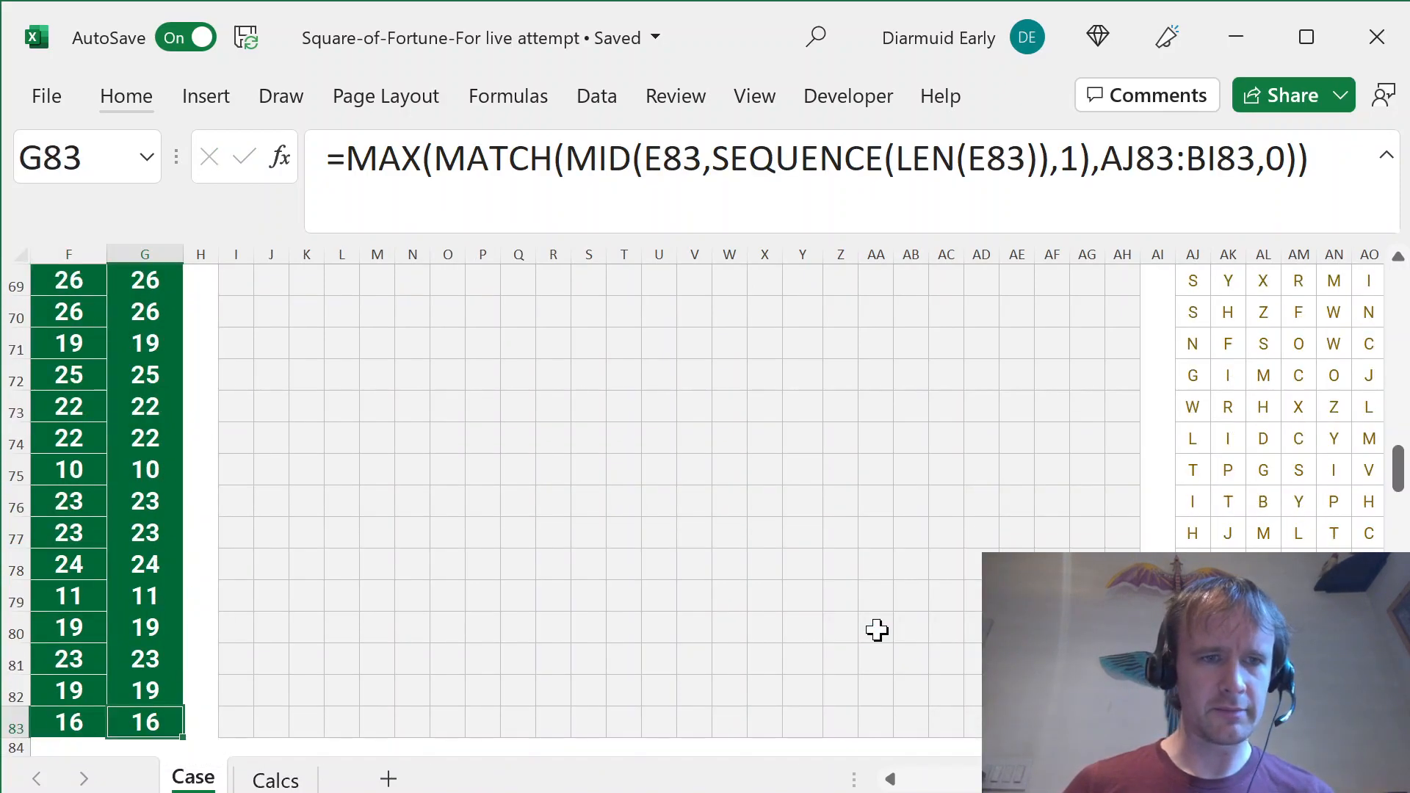
- Compare the Level 2 alternative formulas with the linked answers and inspect the first Level 3 answer link in F93
key("ctrl+Down")
key("Left")
key("Right")
key("ctrl+Up")
key("ctrl+Up")
key("ctrl+Up")
key("Down")
key("ctrl+Down")
key("Down")
key("Down")
key("Down")
key("Down")
key("Down")
key("Down")
key("Down")
key("Down")
key("Down")
key("Down")
key("Left")
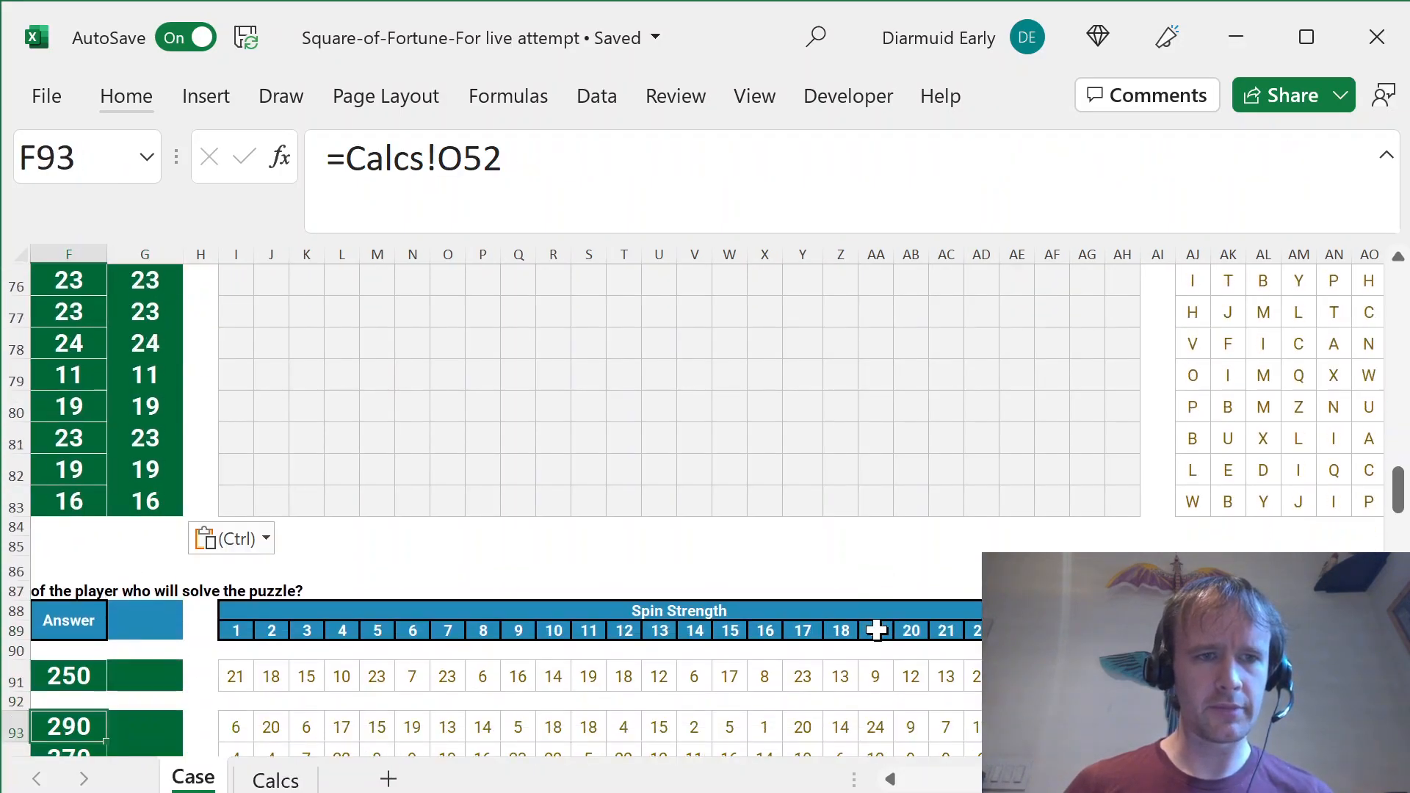
- Copy the cell formatting and column widths of the Level 3 sample's guessed letters in AJ91:BI91 to the range starting at BK91
key("Home")
key("Right")
key("Right")
key("Right")
key("Right")
key("Right")
key("Right")
key("Right")
key("Left")
key("Up")
key("Up")
key("Right")
key("Right")
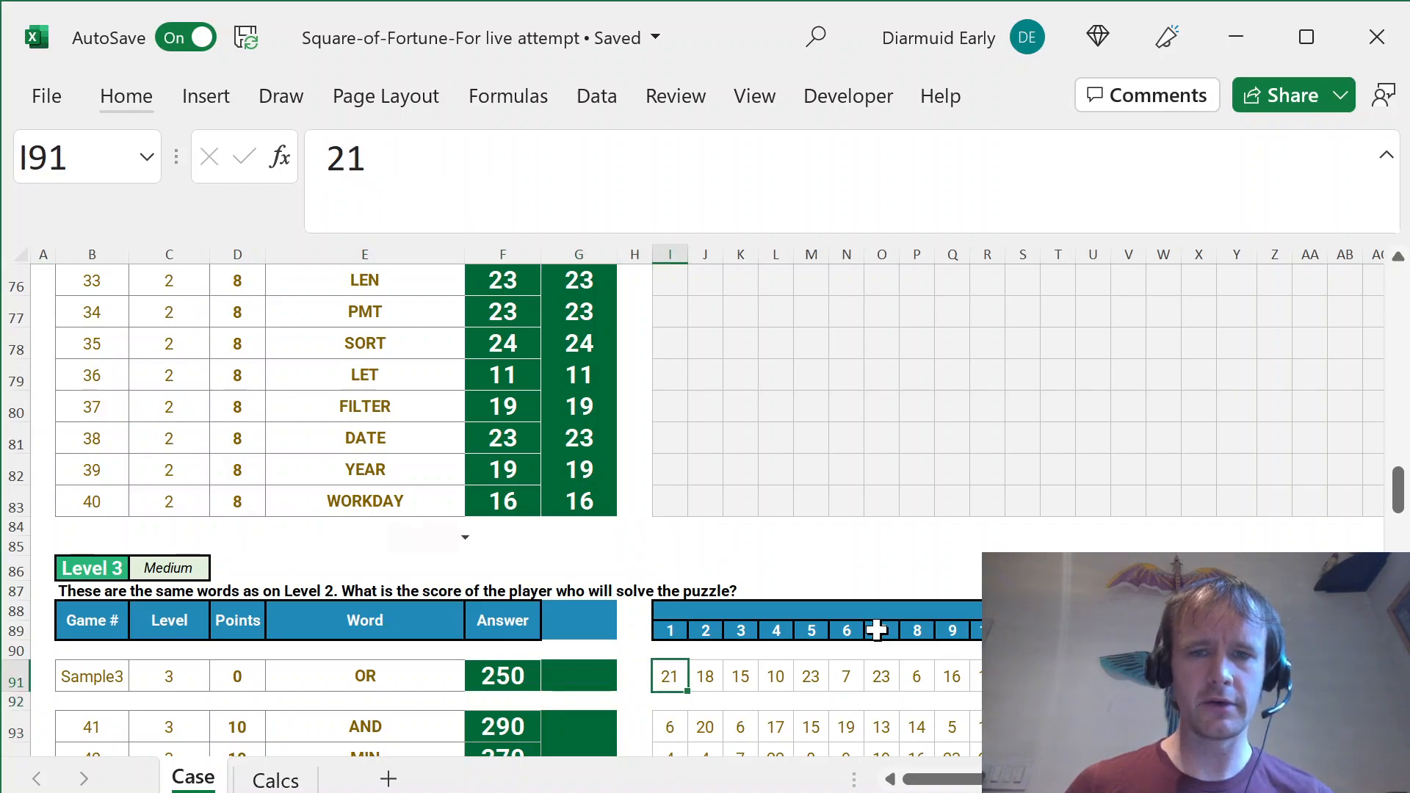
key("ctrl+Right")
key("ctrl+Right")
key("ctrl+shift+Right")
key("ctrl+c")
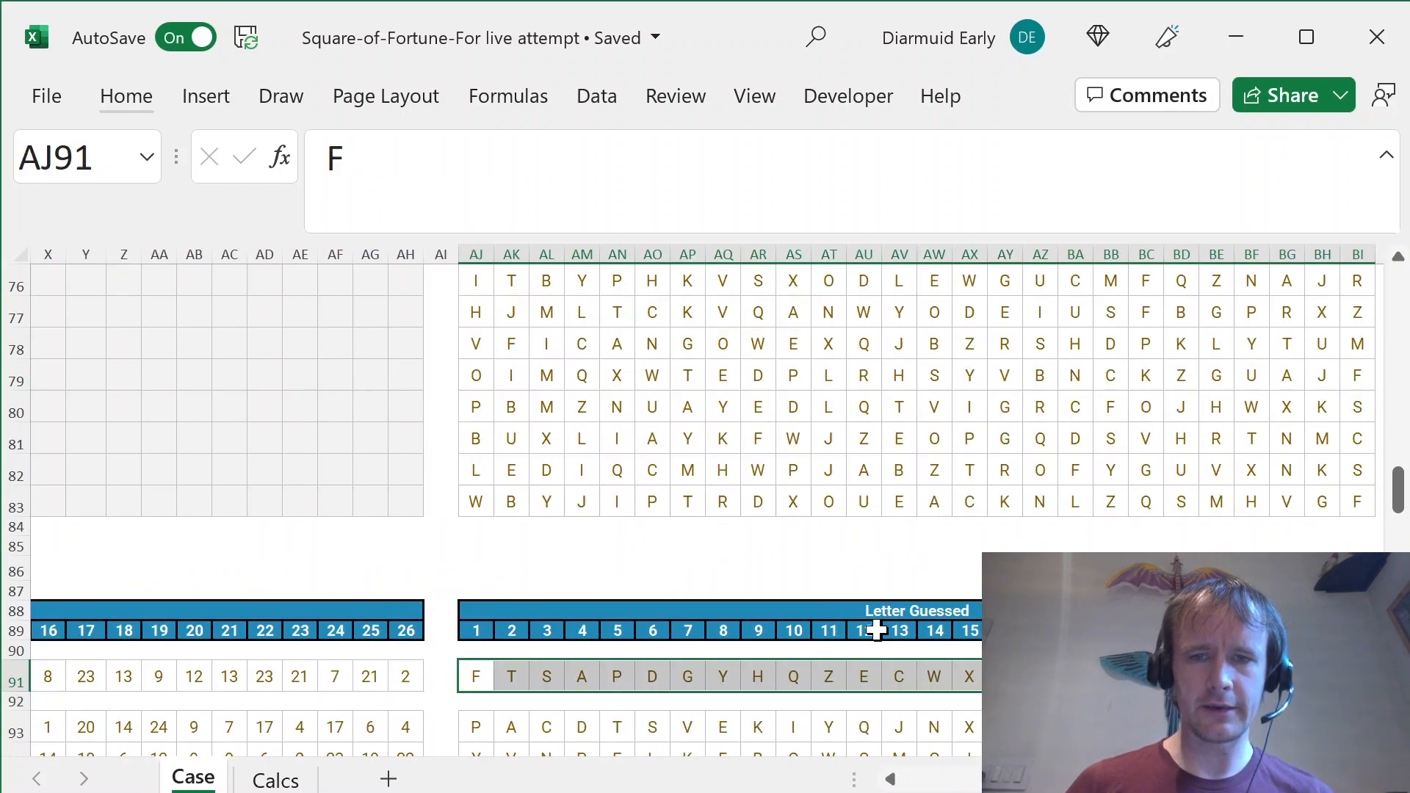
key("ctrl+Right")
key("Right")
key("Right")
key("alt+e")
key("s")
key("t")
key("Return")
key("alt+e")
key("s")
key("w")
key("Return")
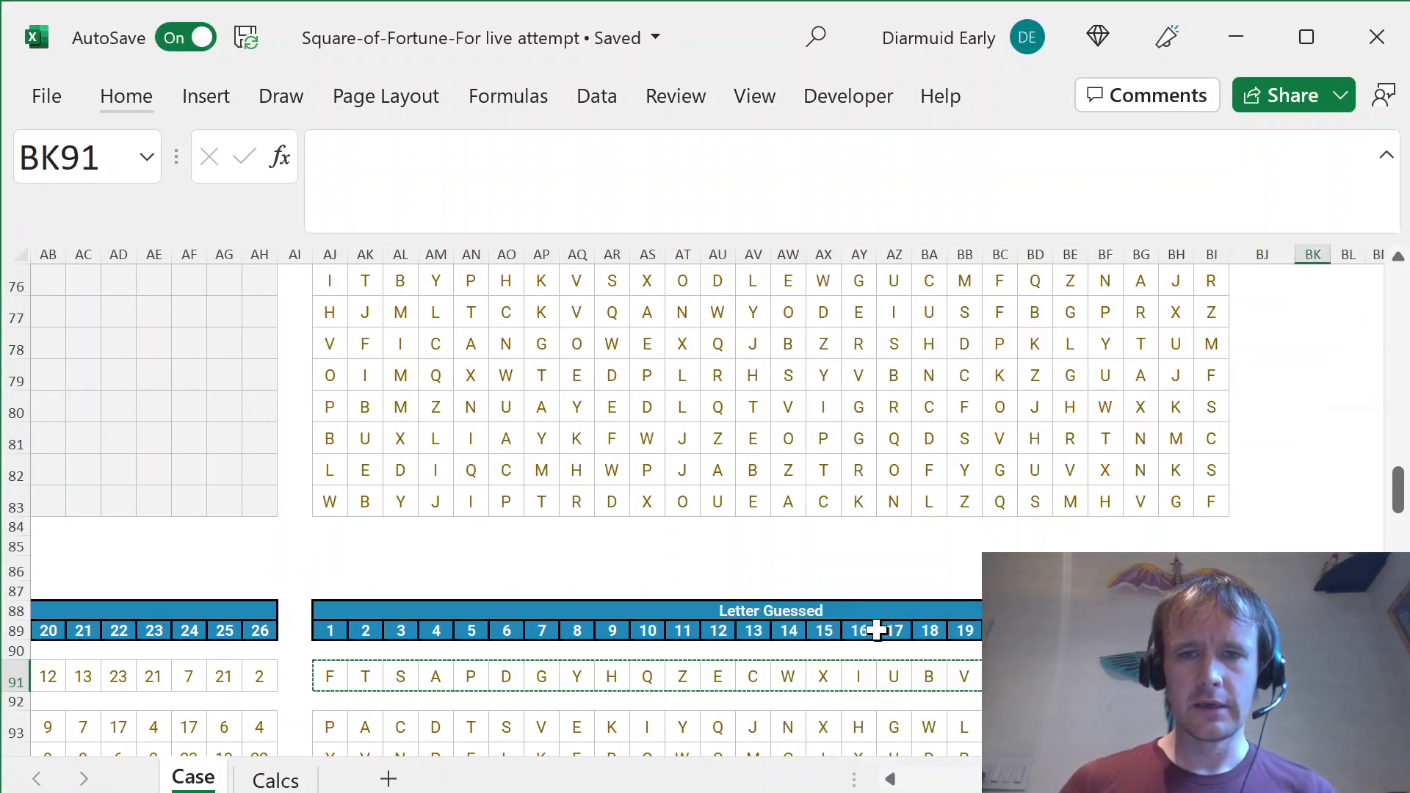
- Enter =INDEX($Y$16:$AV$16,MOD(SUM($I91:I91),24)+1) in BK91 to look up the wheel value of the sample's first spin
type("=ind")
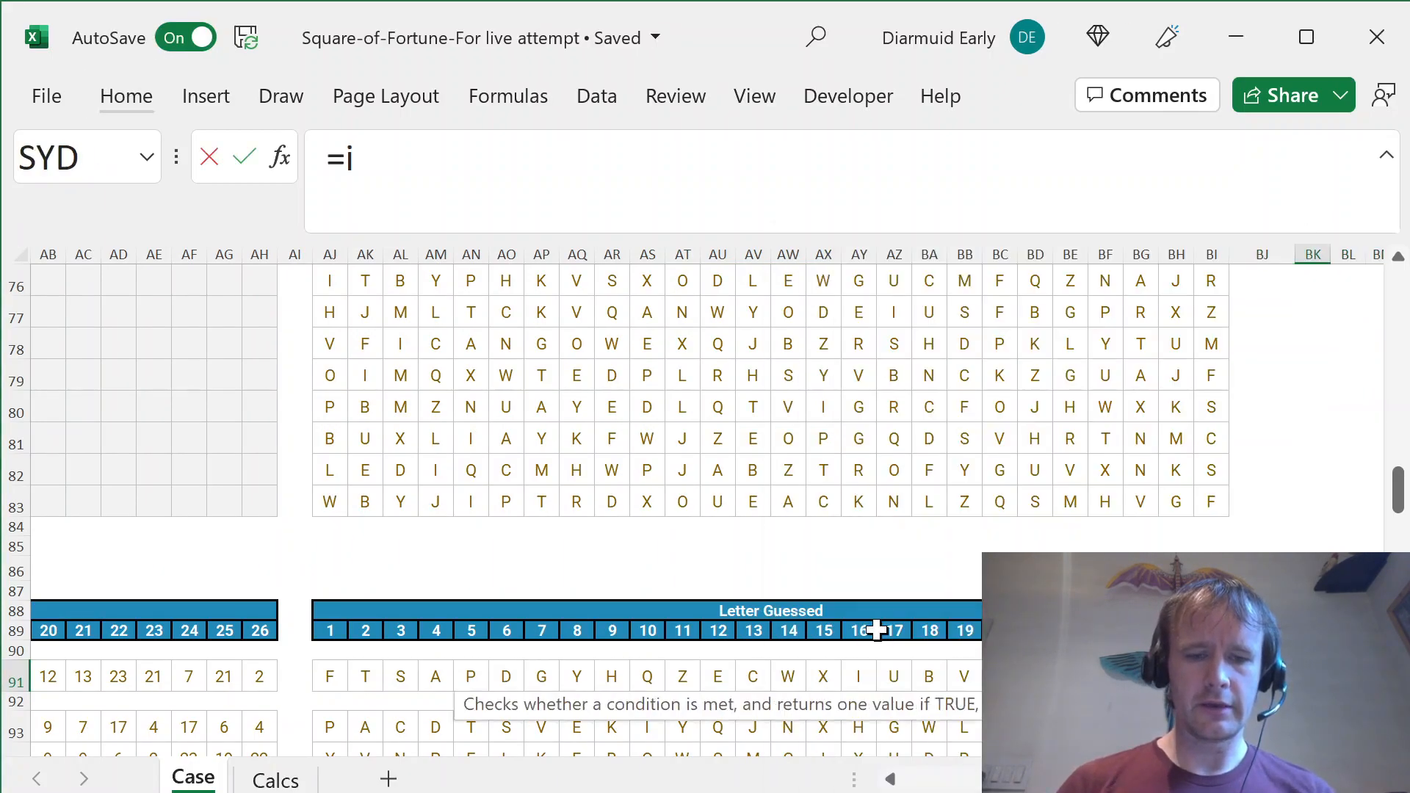
key("Tab")
key("ctrl+Up")
key("Down")
key("Left")
key("Left")
key("Left")
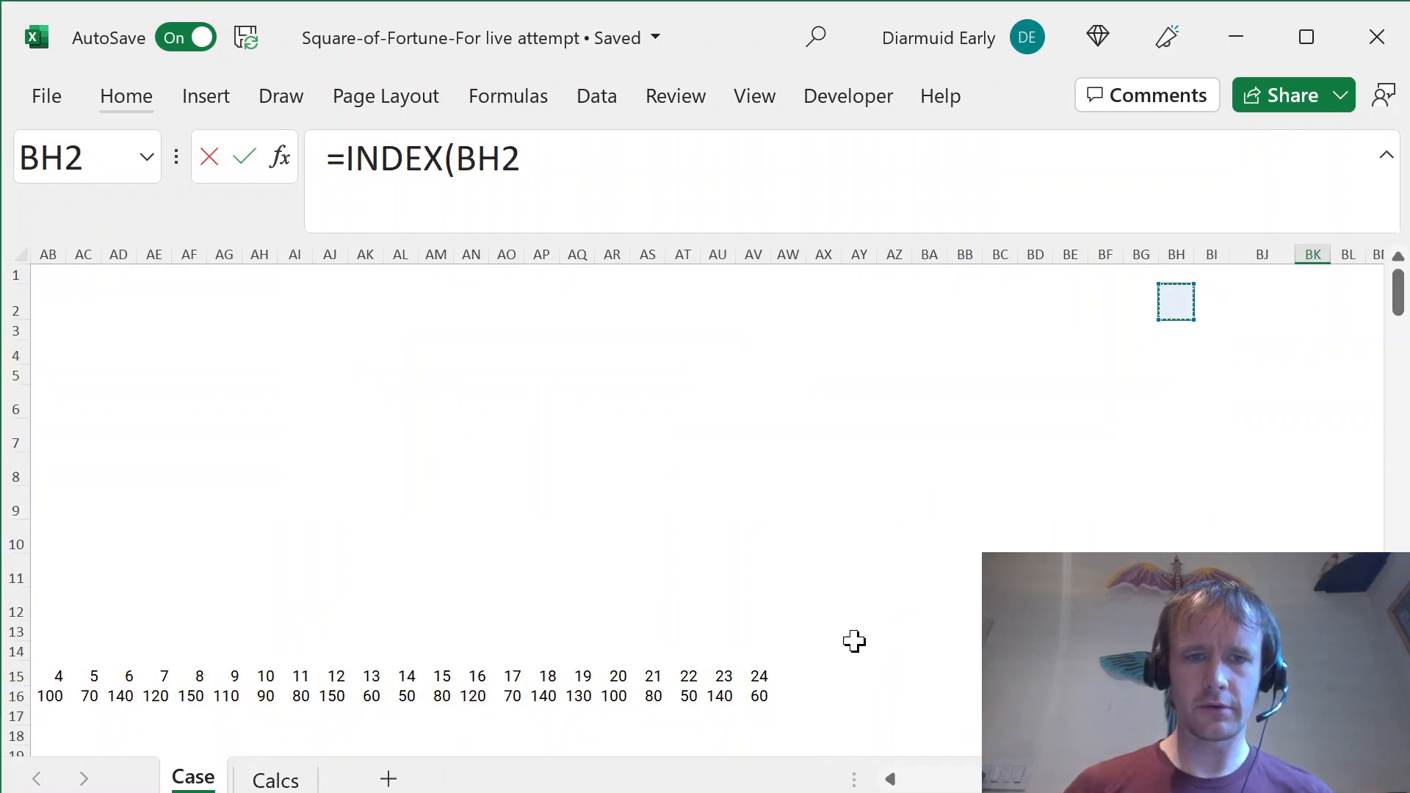
left_click(762, 696)
key("ctrl+shift+Left")
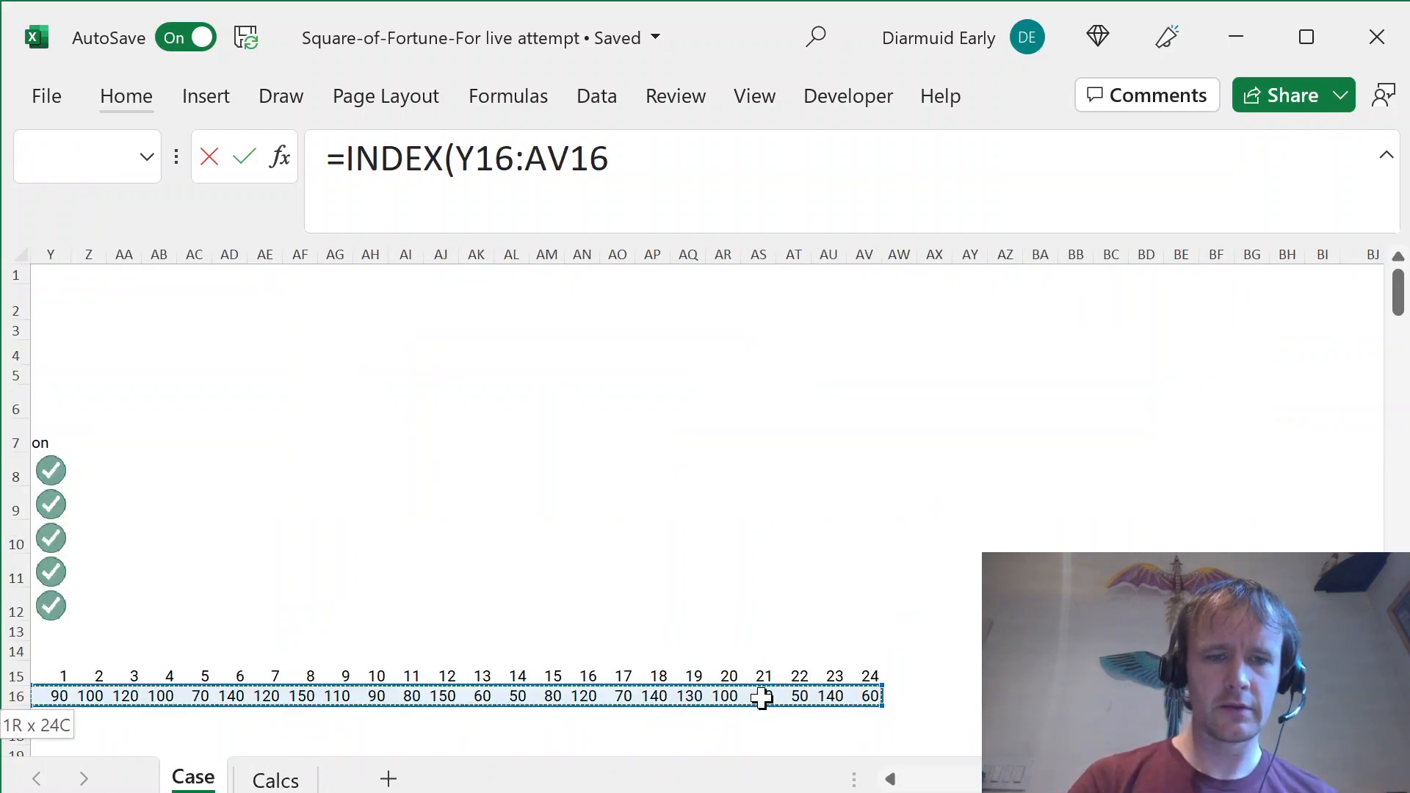
key("F4")
type(",")
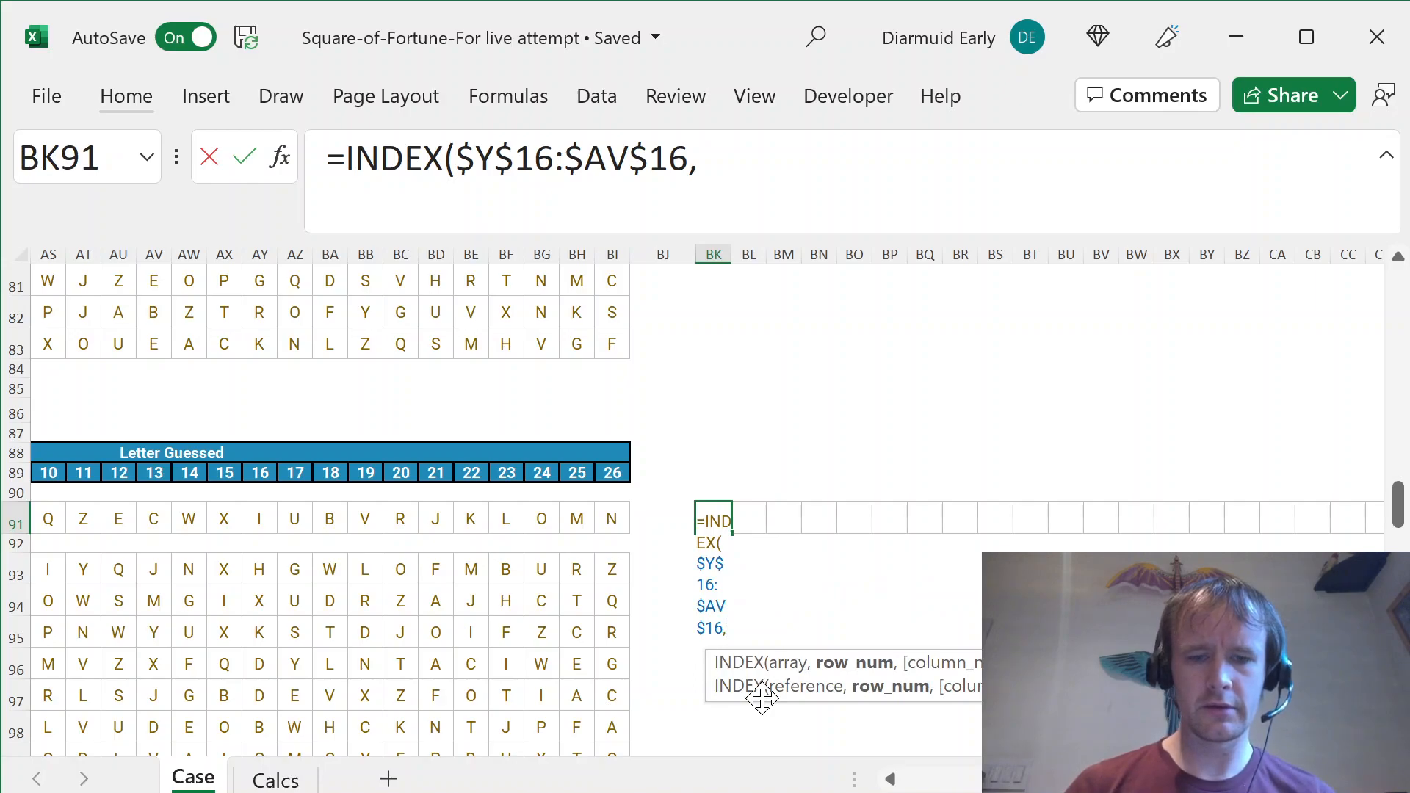
type("mo")
key("Tab")
type("su")
key("Tab")
left_click(473, 514)
key("ctrl+Left")
key("ctrl+Left")
key("ctrl+Left")
key("ctrl+Left")
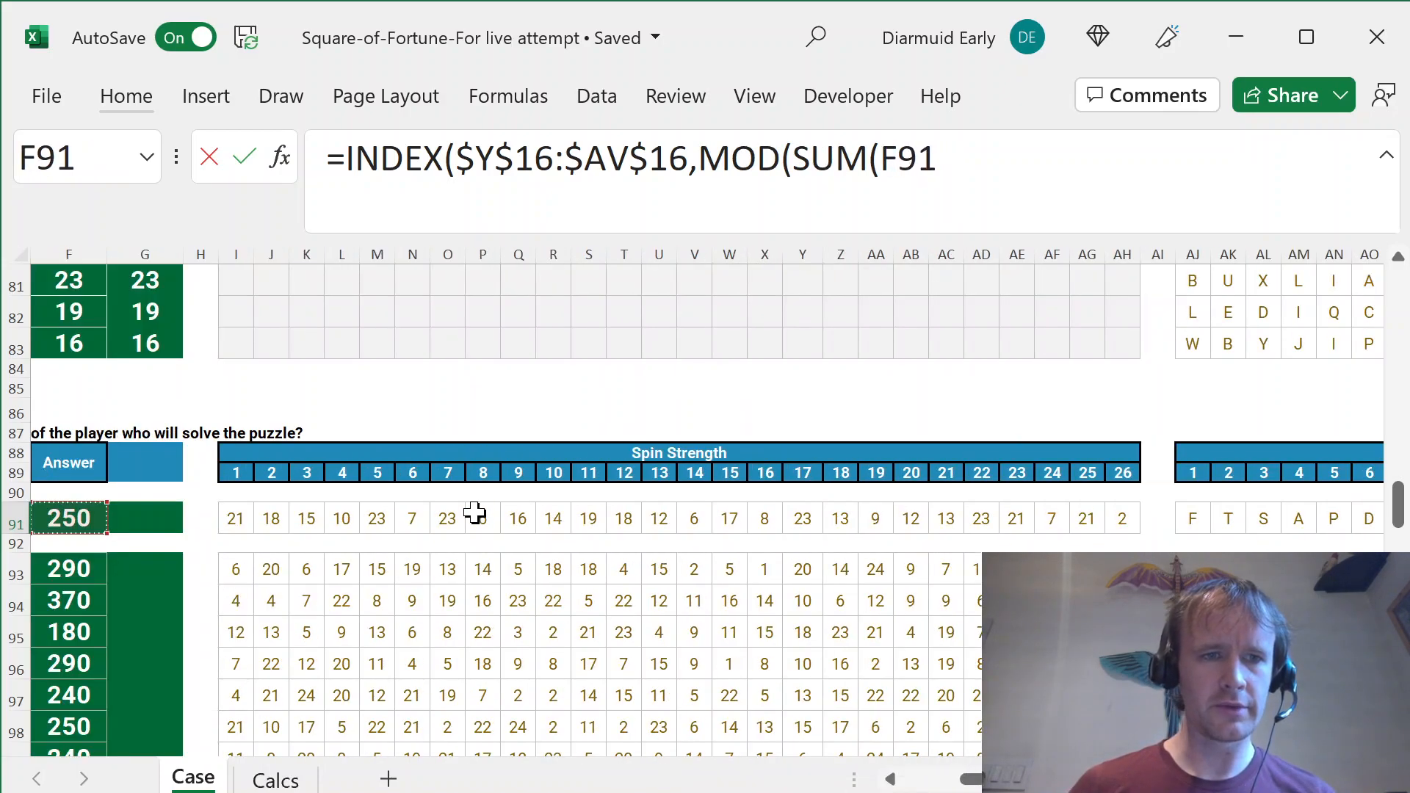
key("ctrl+Right")
type(":I91)")
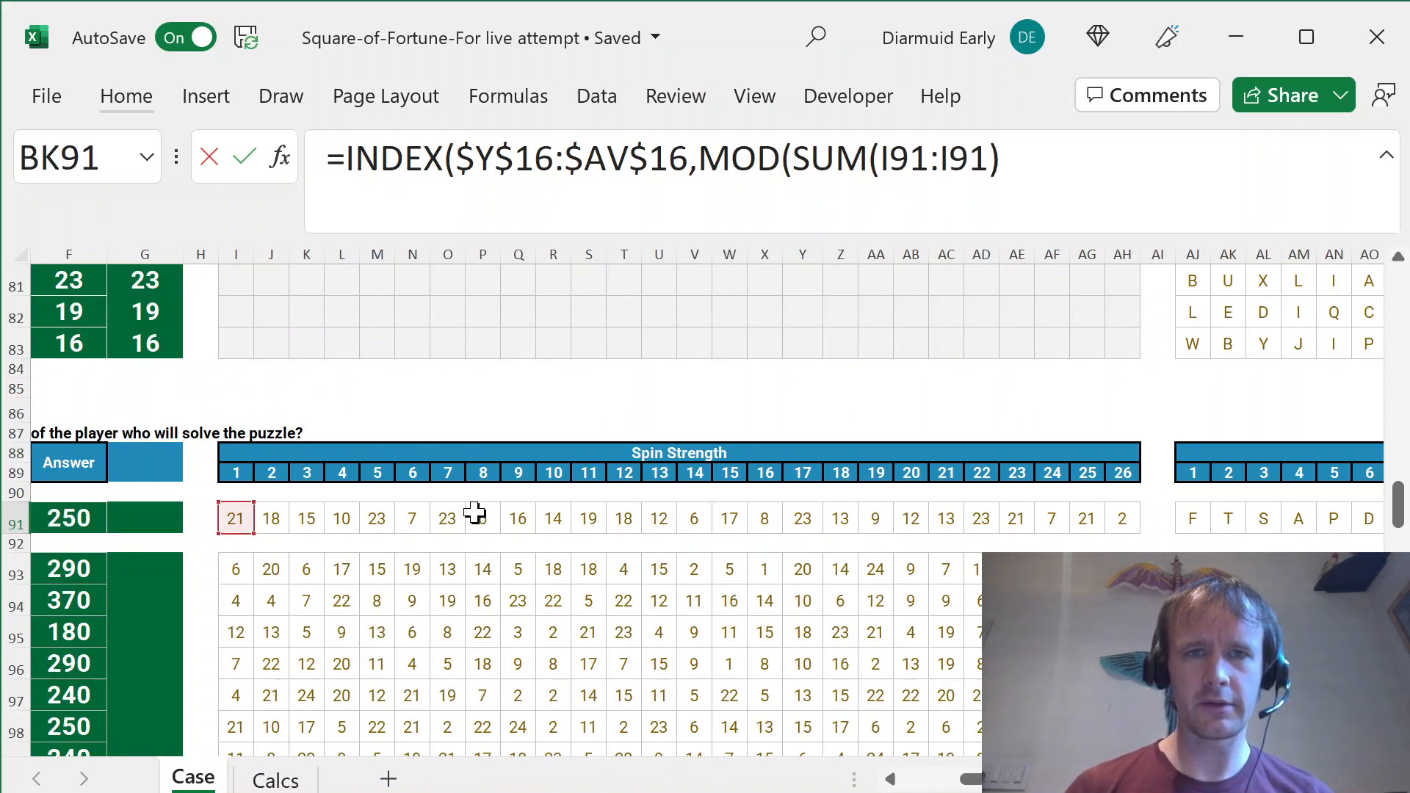
key("ctrl+Left")
key("ctrl+Left")
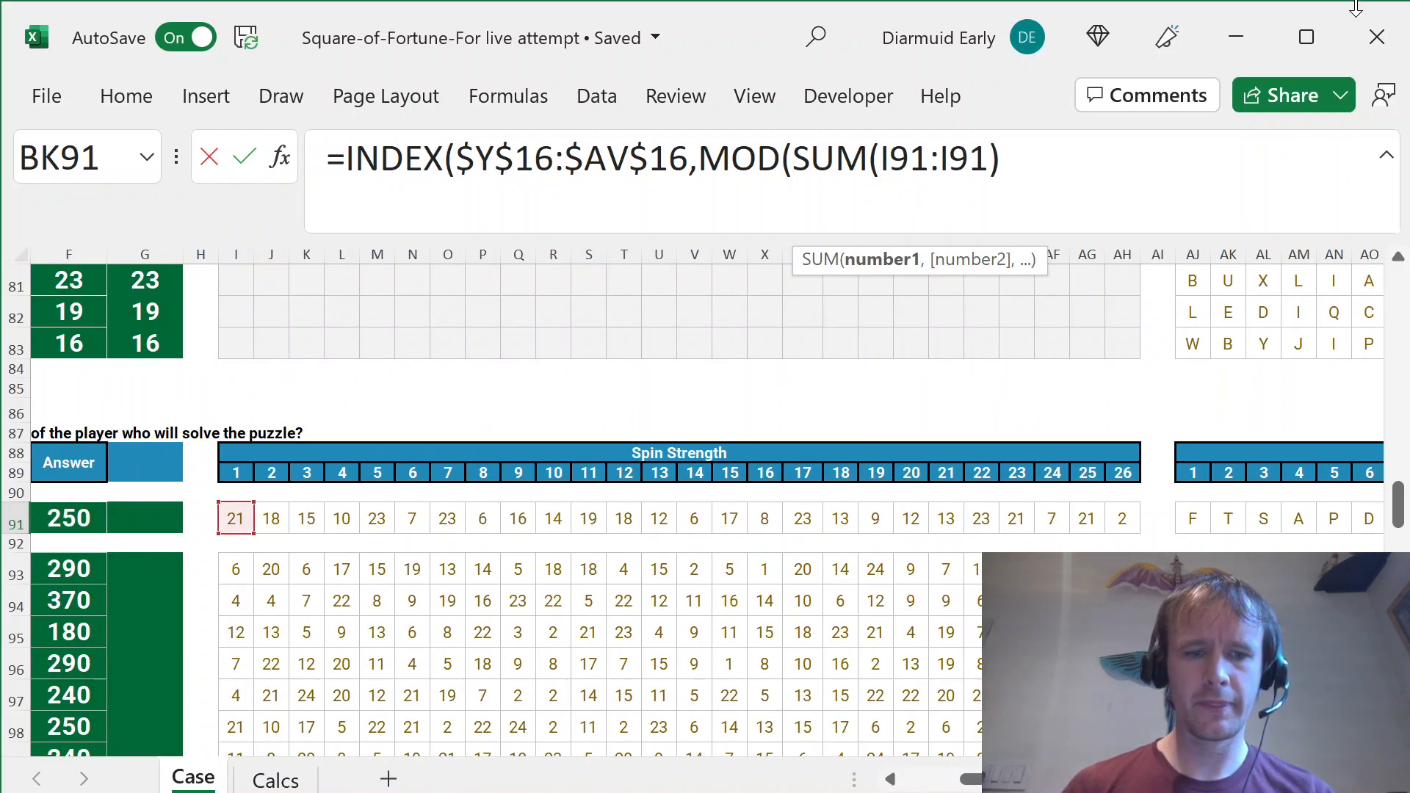
type("$")
key("End")
type(",")
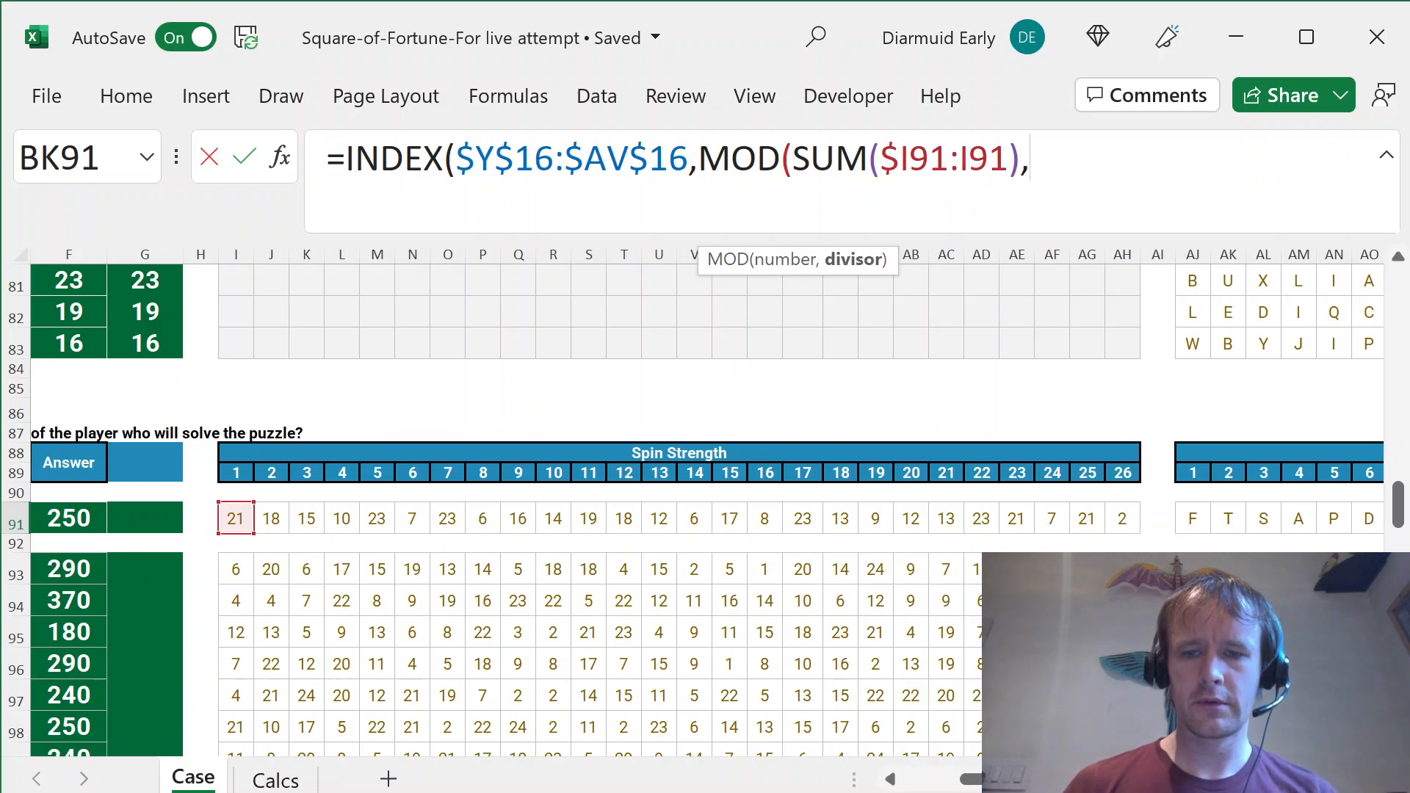
type("24)+1)")
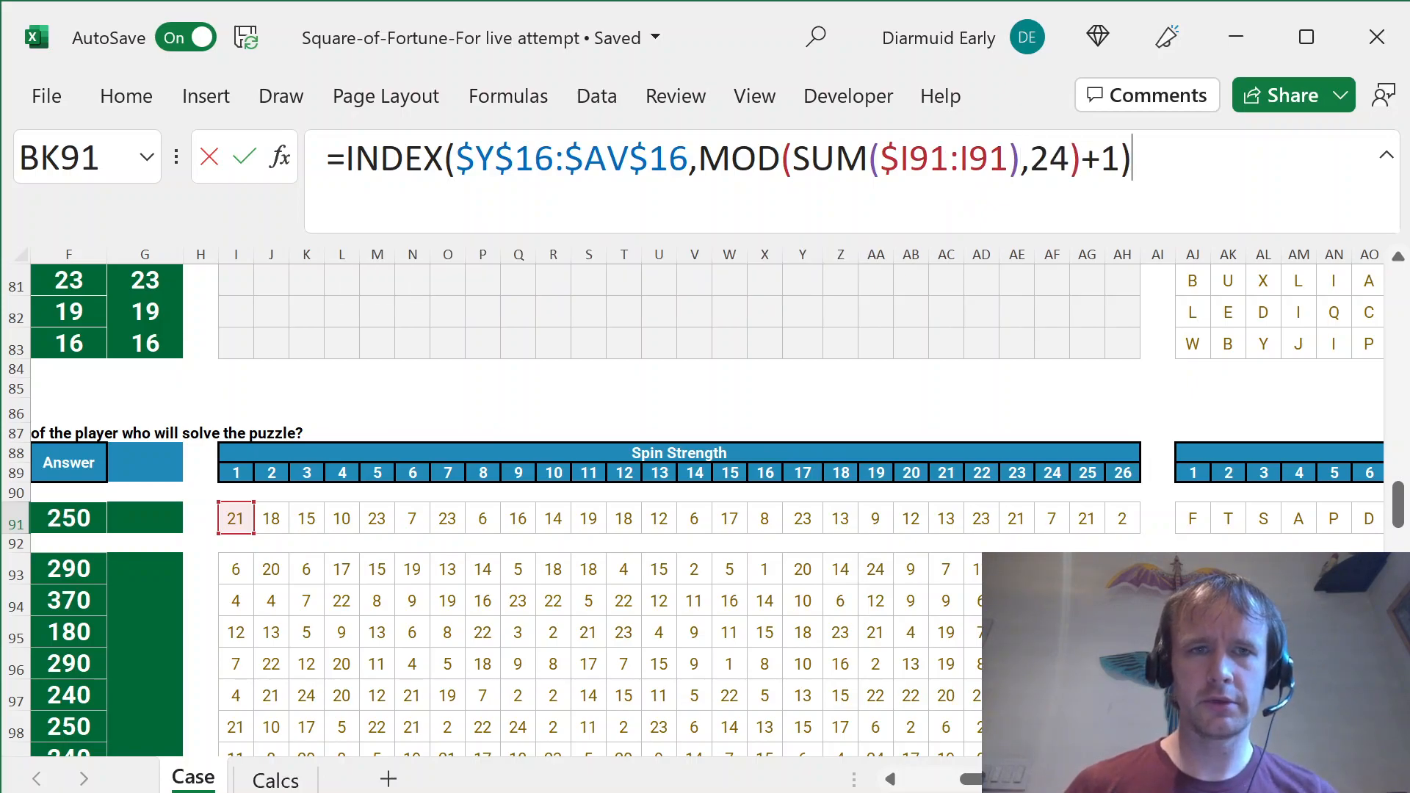
key("ctrl+Return")
- Fill the BK91 wheel-value formula across to CJ91 for all 26 spins of the Level 3 sample
key("shift+Right")
key("shift+Right")
key("shift+Right")
key("shift+Right")
key("shift+Right")
key("shift+Right")
key("shift+Right")
key("shift+Right")
key("shift+Right")
key("shift+Right")
key("shift+Right")
key("shift+Right")
key("shift+Right")
key("shift+Right")
key("shift+Right")
key("shift+Right")
key("shift+Right")
key("shift+Right")
key("shift+Right")
key("shift+Right")
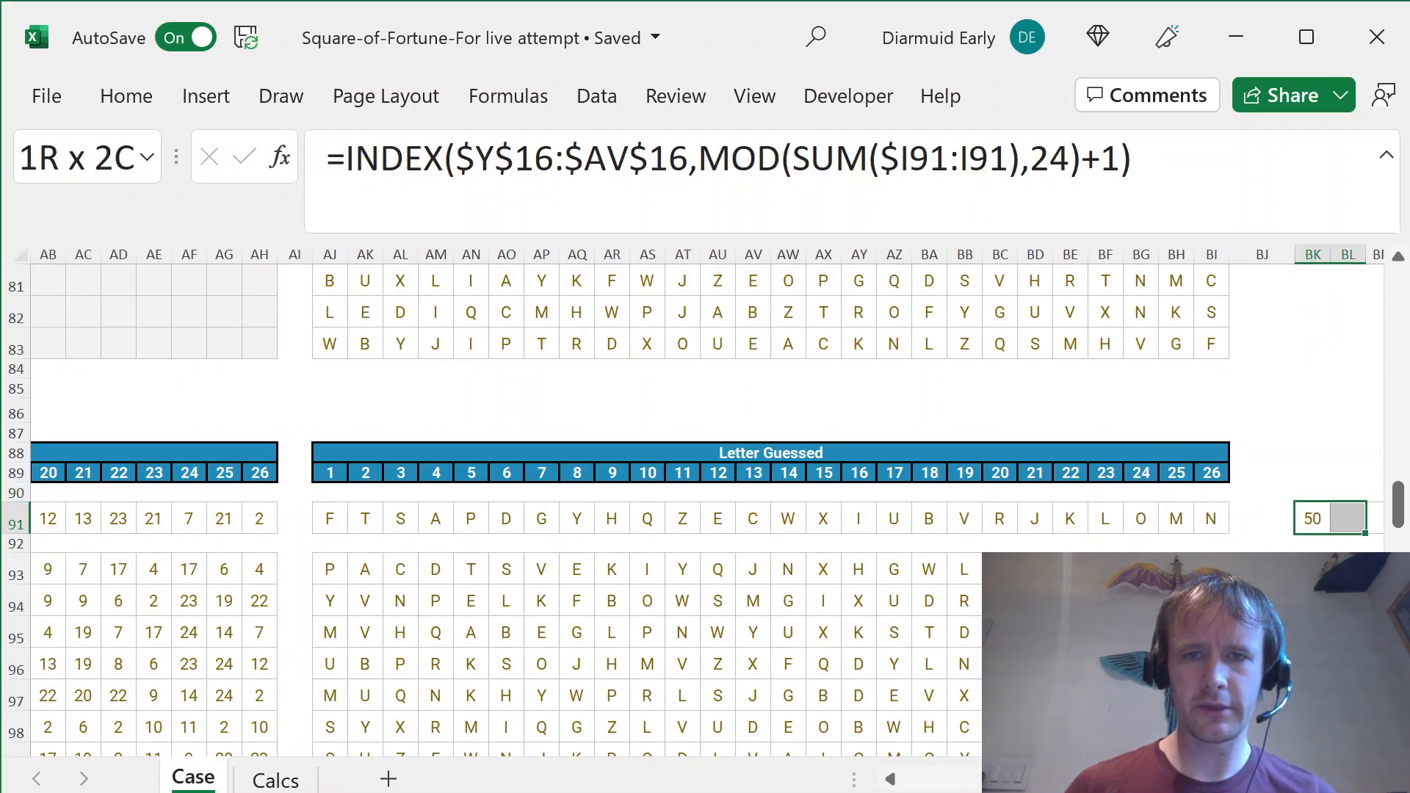
key("shift+Left")
key("shift+Left")
key("shift+Left")
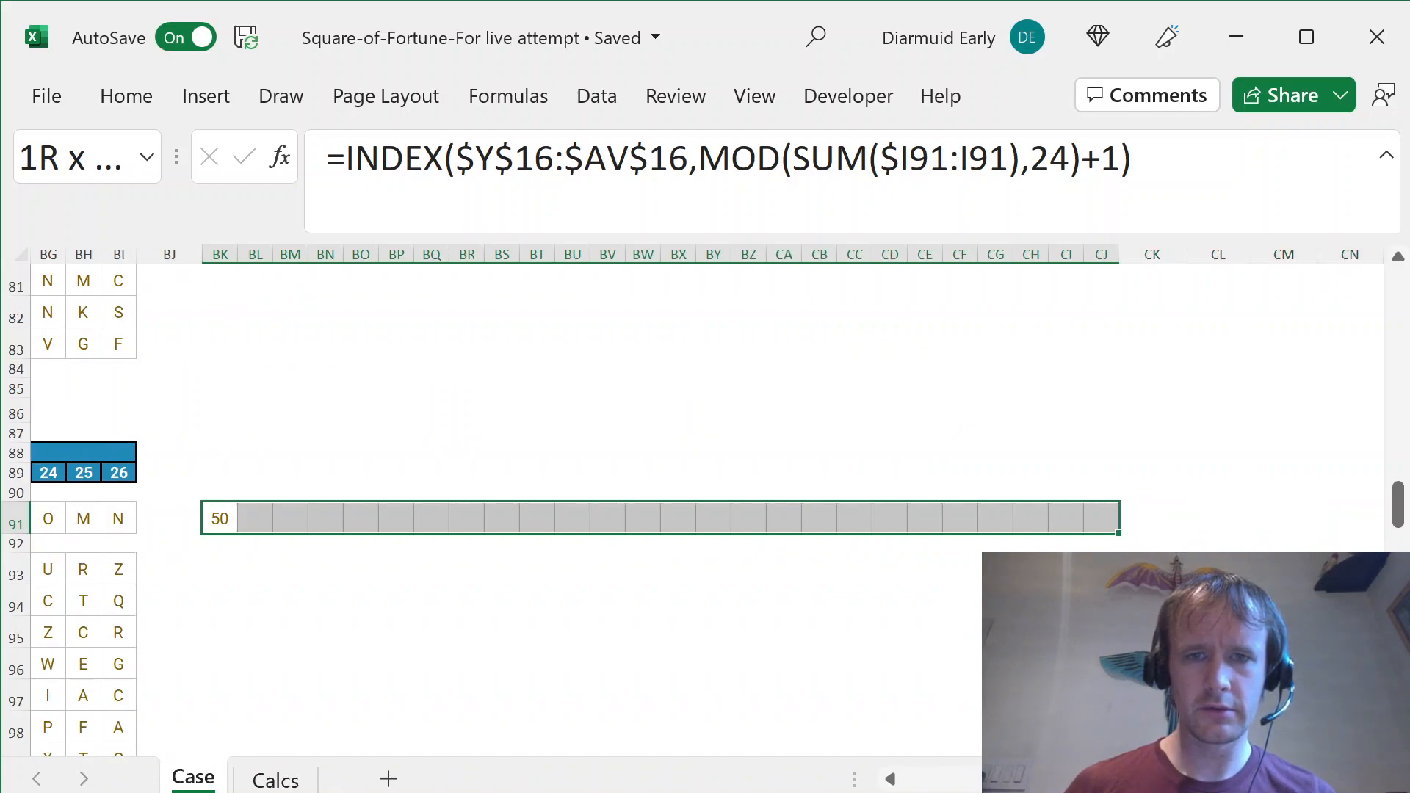
key("shift+Left")
key("shift+Right")
key("ctrl+r")
- Append *(1-ISERROR(SEARCH(AJ91,$E91))) to the formulas in BK91:CJ91 so only letters found in the word score
key("F2")
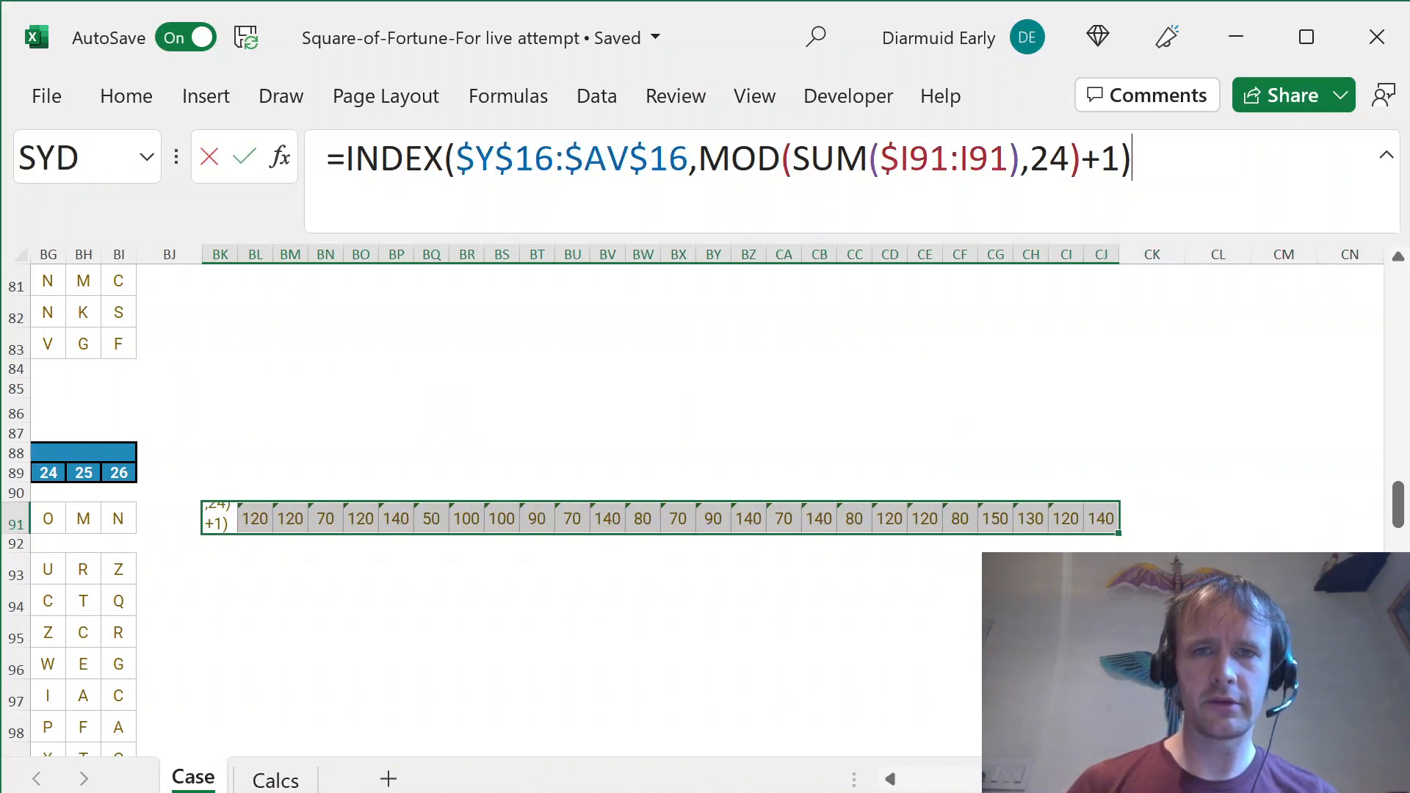
type("*(1-is")
key("Down")
key("Down")
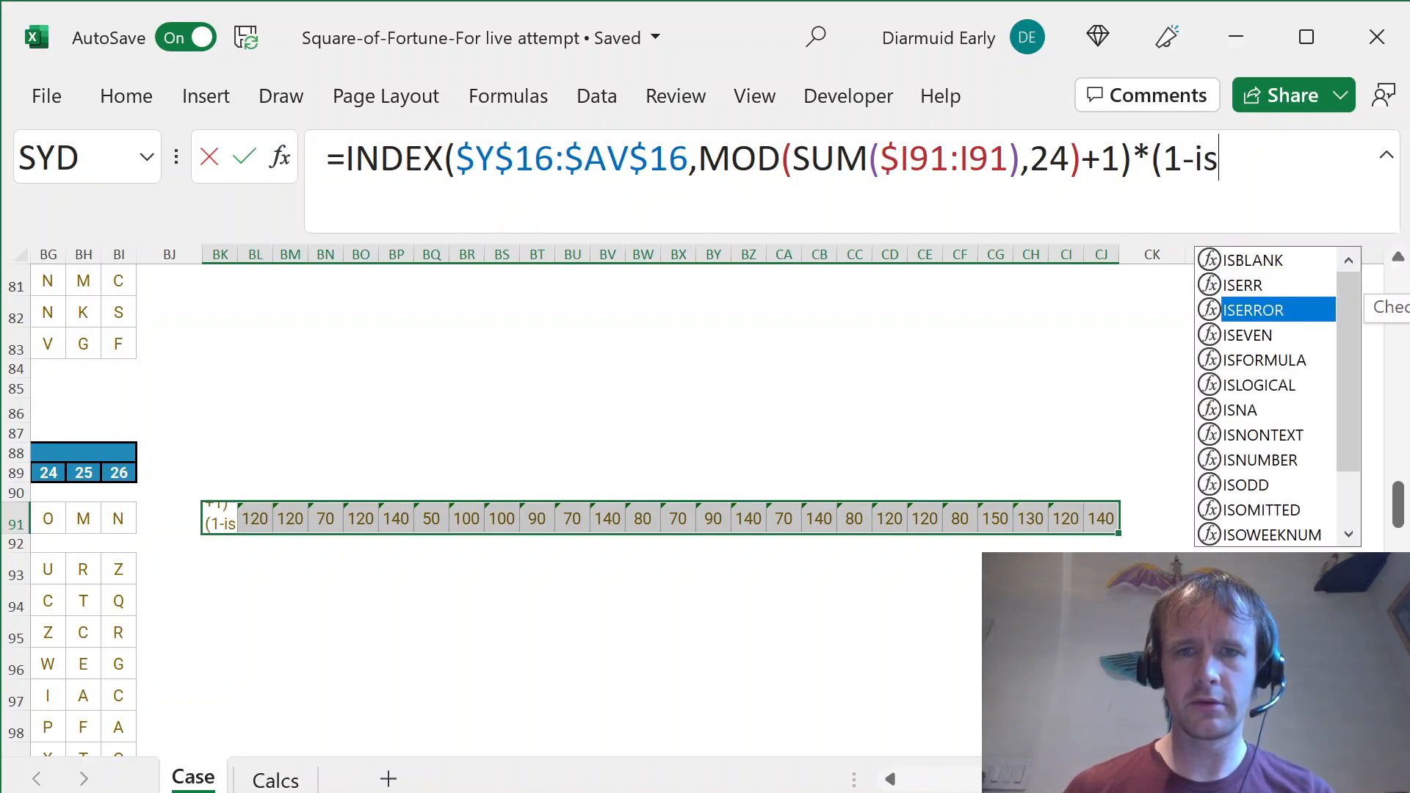
key("Tab")
type("se")
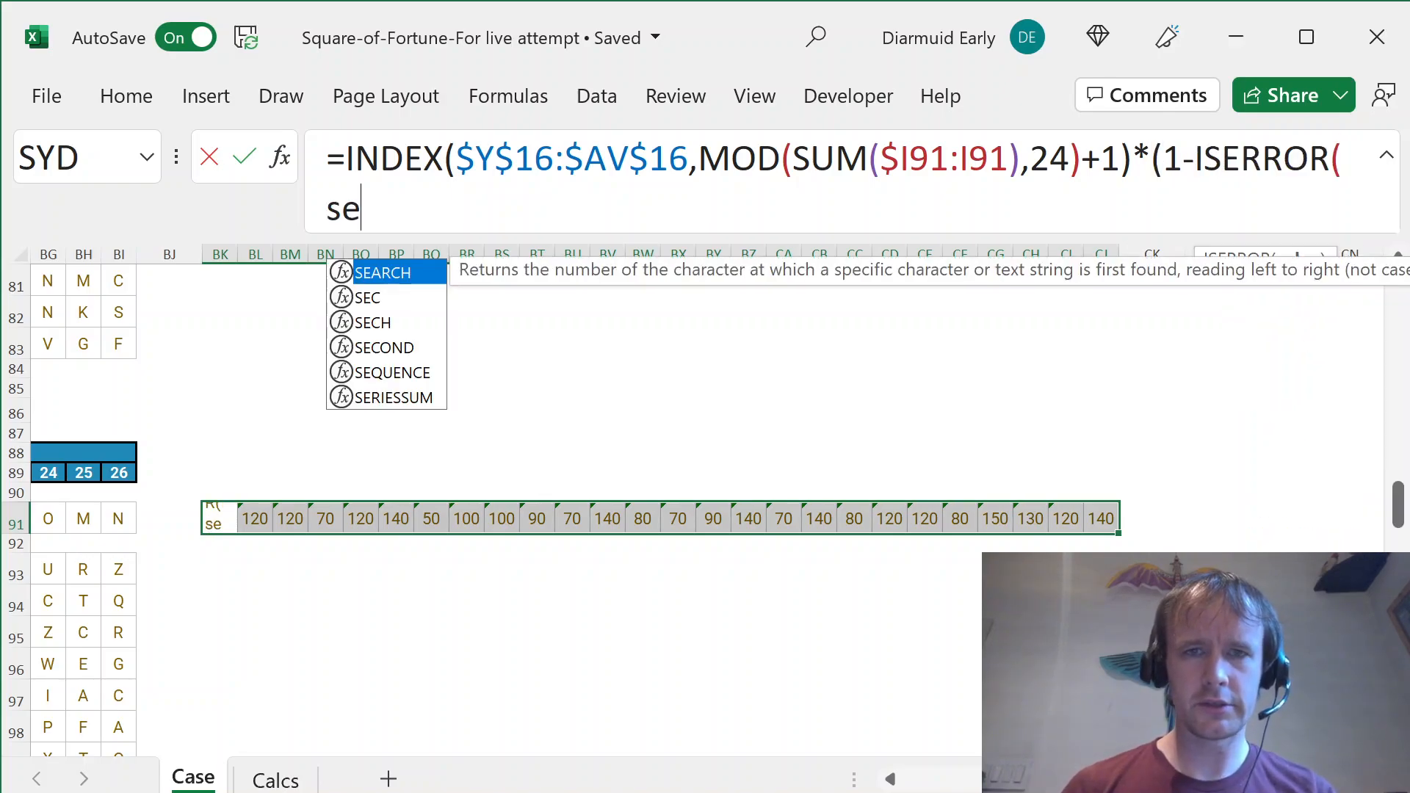
key("Tab")
left_click(125, 523)
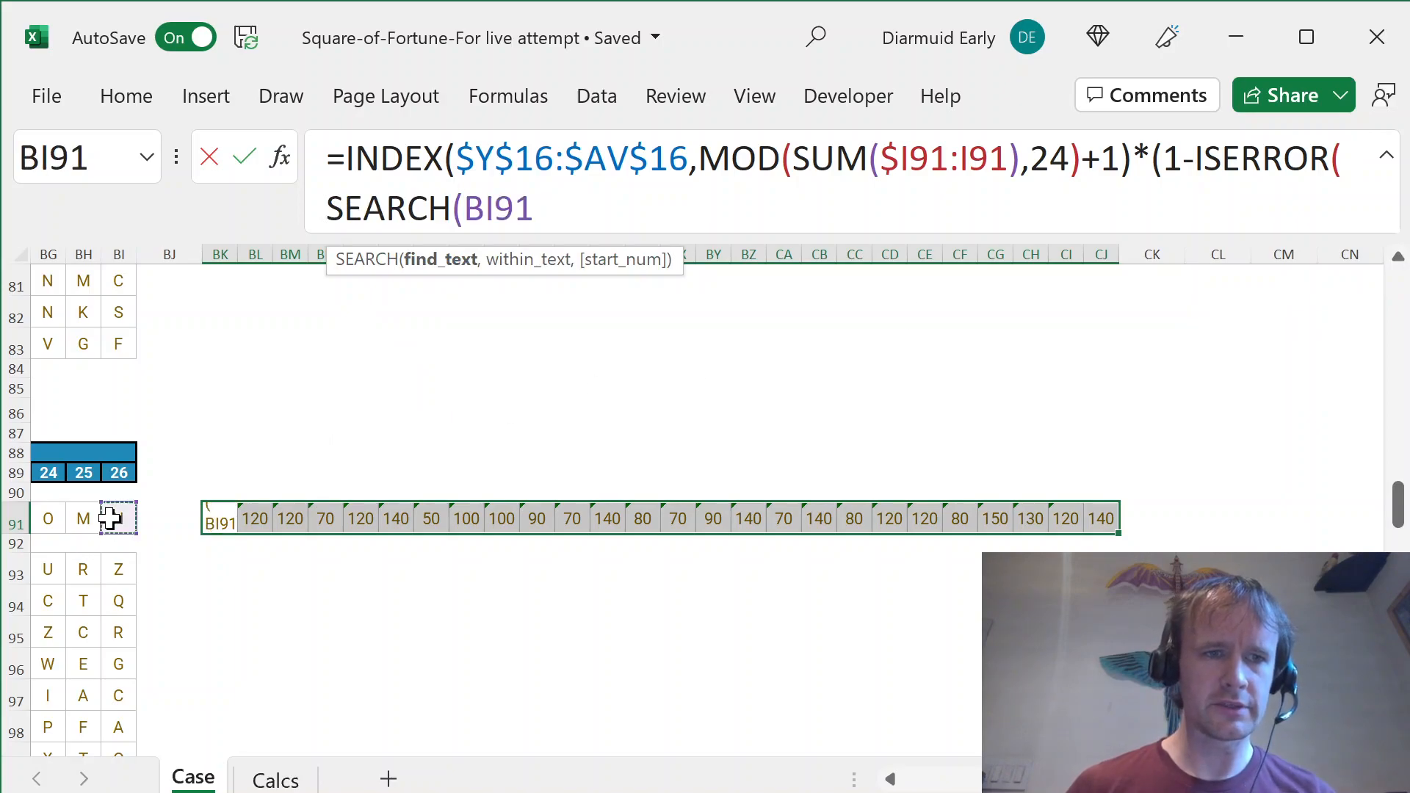
key("ctrl+Left")
type(",")
key("ctrl+Left")
key("ctrl+Left")
key("ctrl+Left")
key("ctrl+Left")
key("ctrl+Left")
key("ctrl+Left")
key("ctrl+Left")
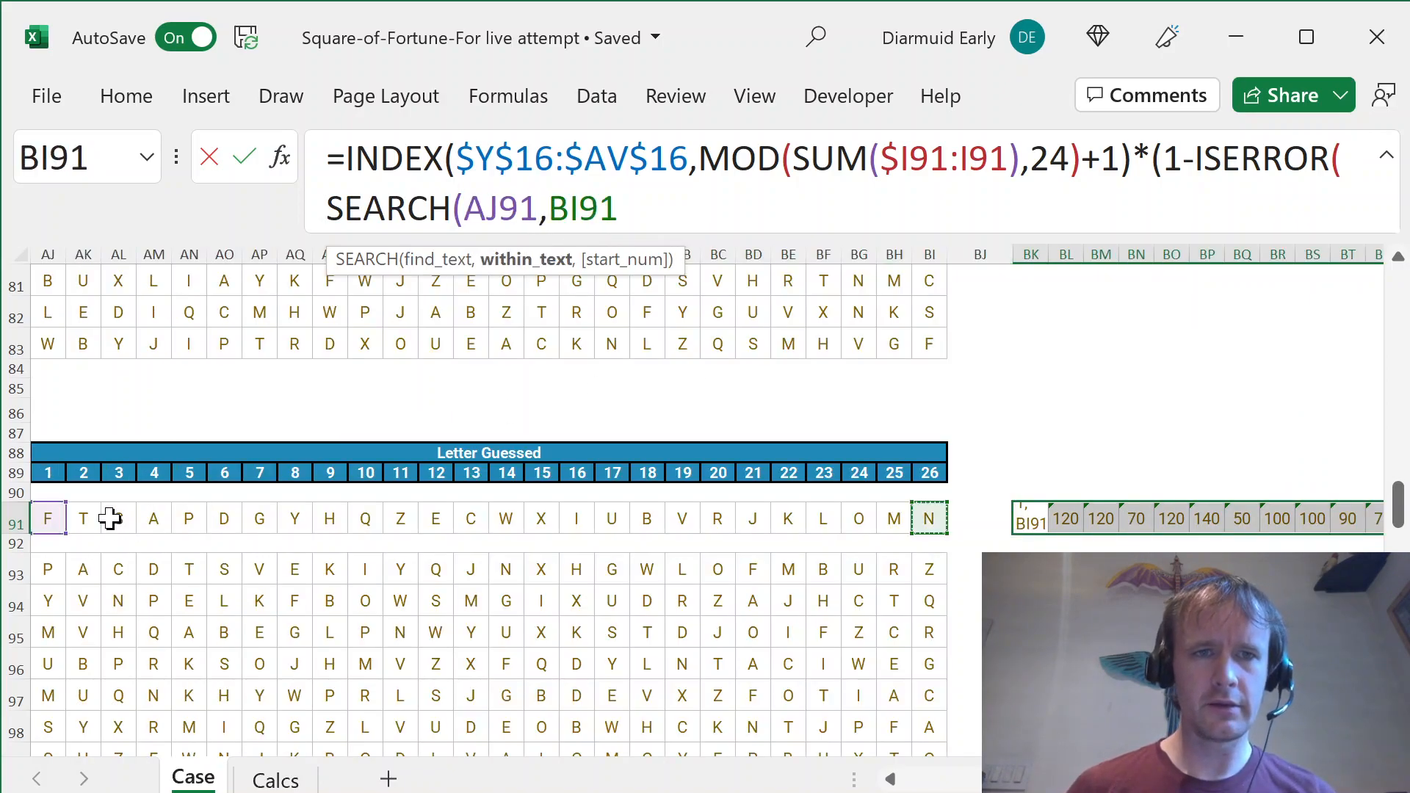
key("Right")
key("ctrl+Right")
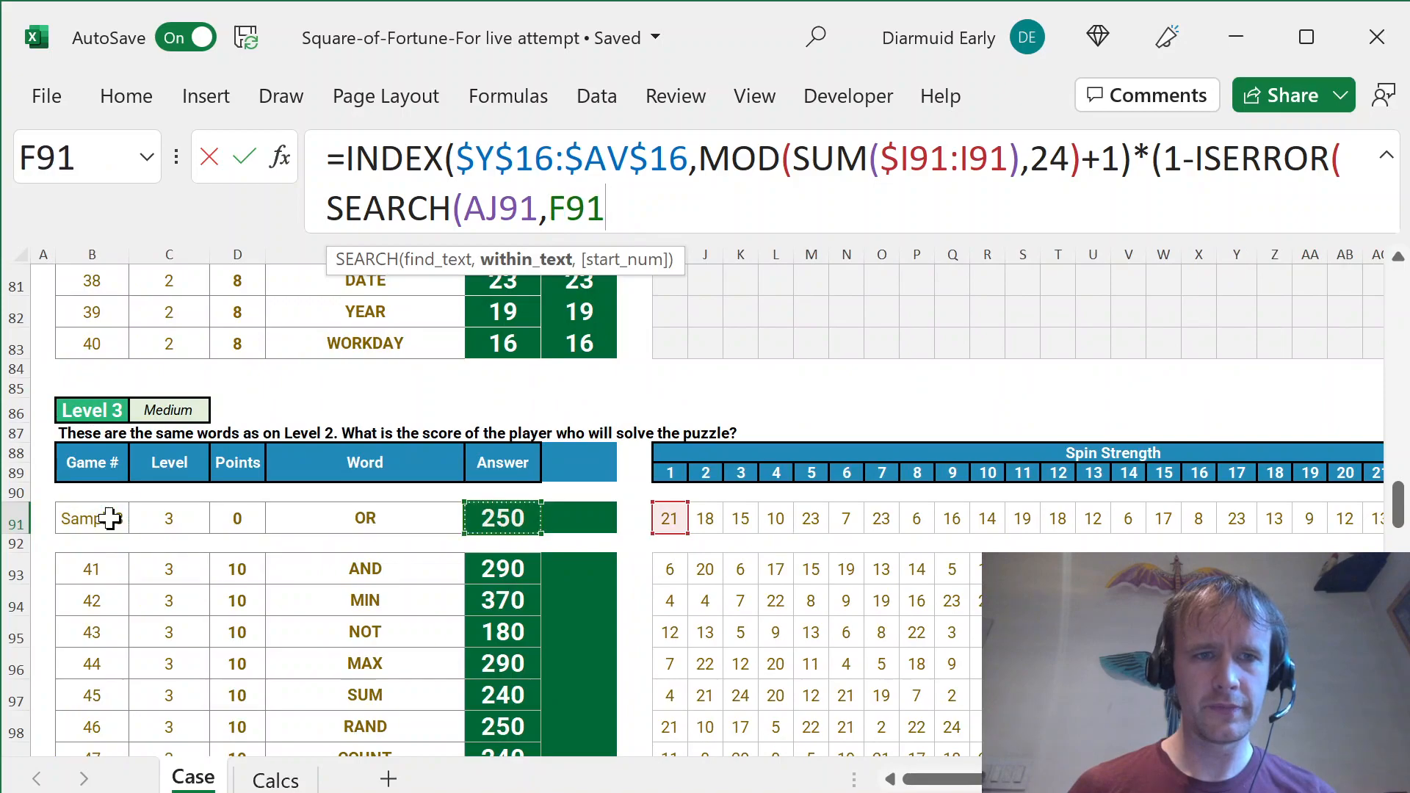
key("Left")
key("F4")
key("F4")
key("F4")
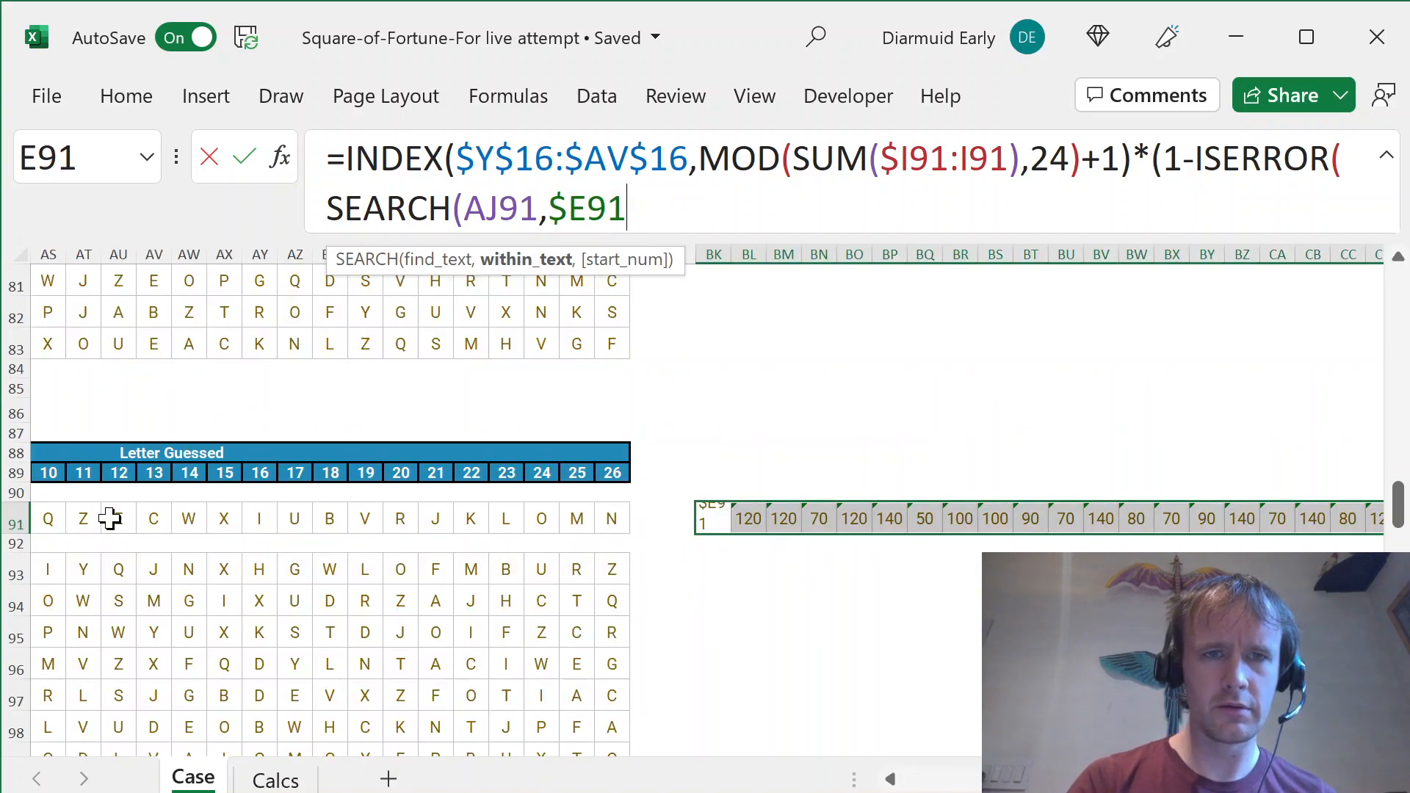
type(")")
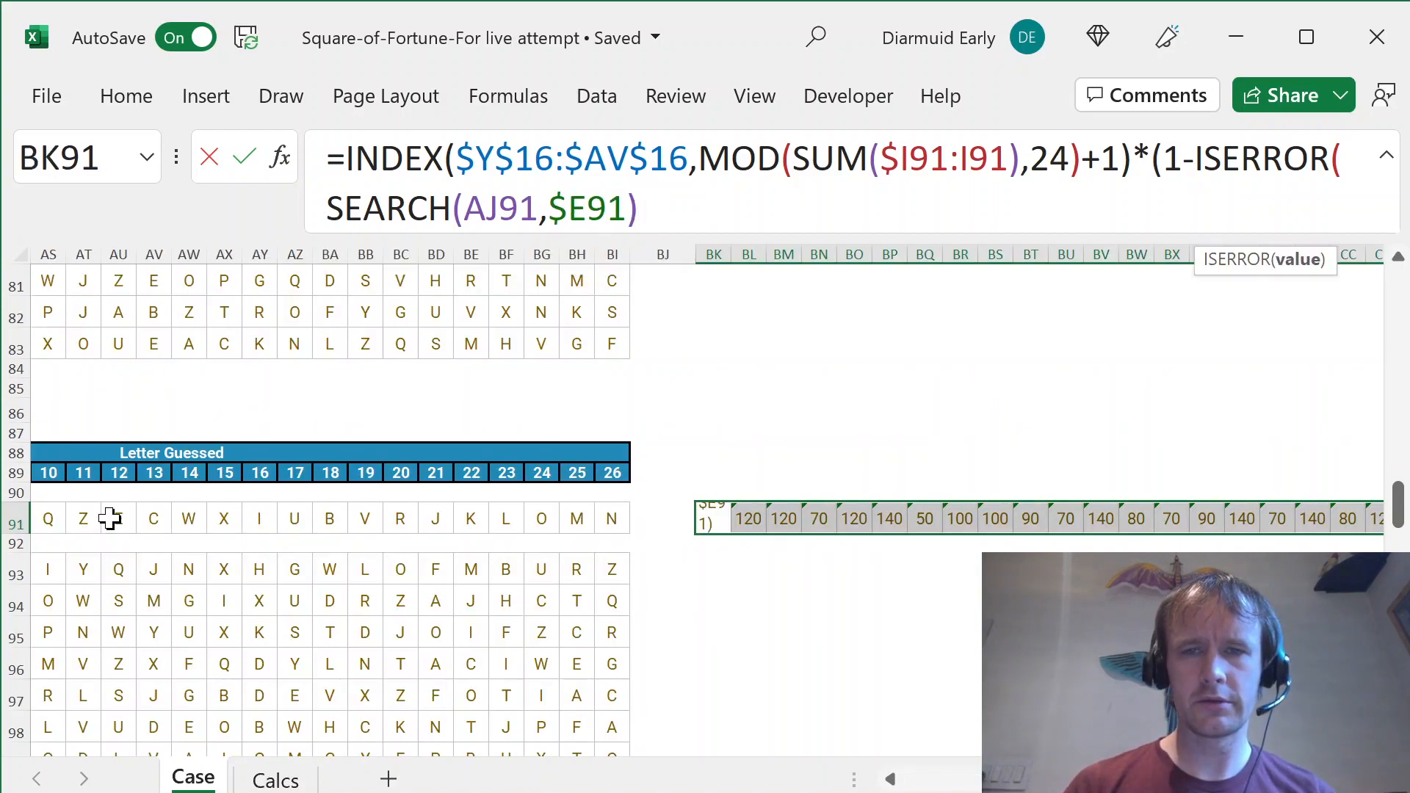
type(")")
key("ctrl+Return")
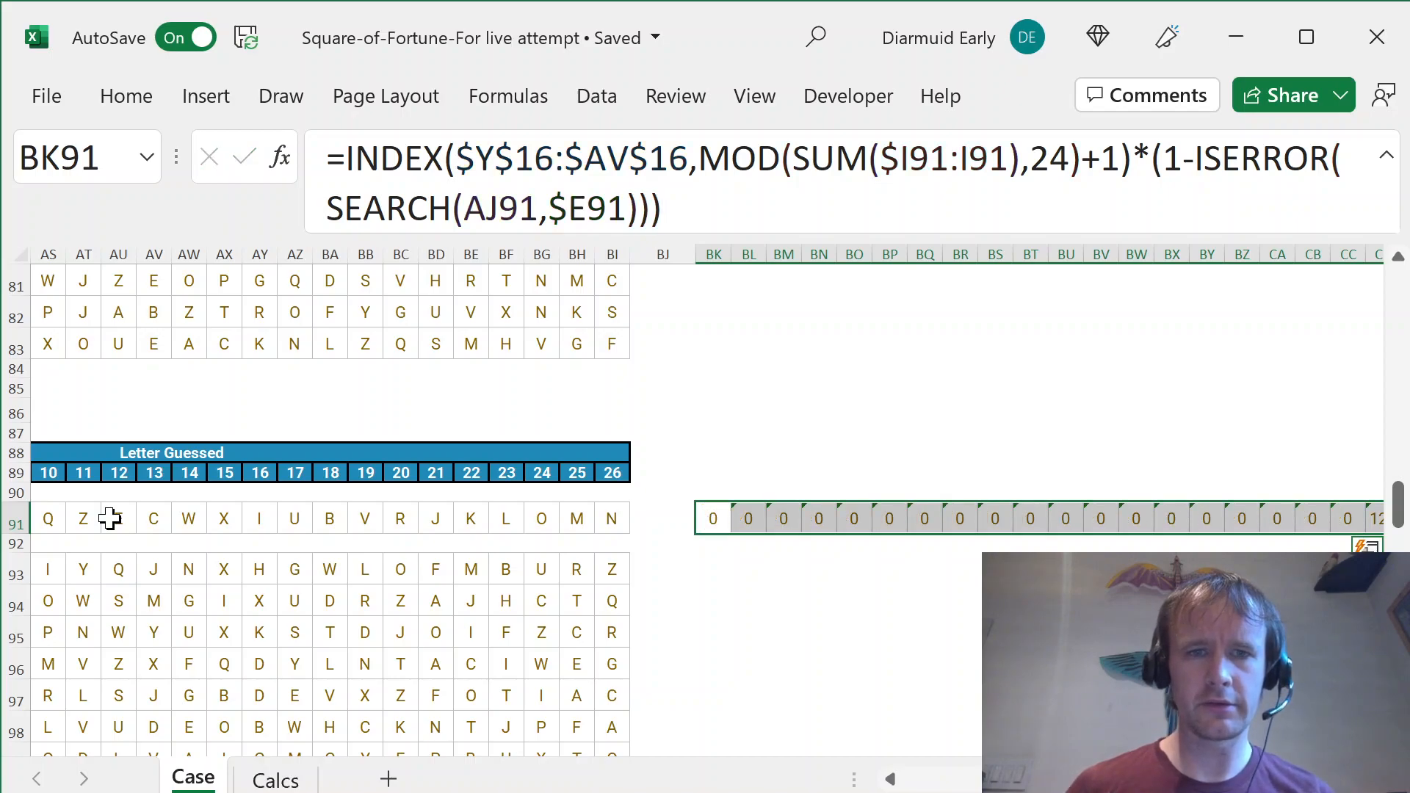
- Examine the scoring spins among the last columns of the Level 3 sample row, around CD91:CJ91
key("ctrl+Right")
key("Left")
key("Left")
key("Left")
key("Left")
key("Left")
key("Left")
key("Right")
key("Right")
key("Right")
key("Right")
key("ctrl+space")
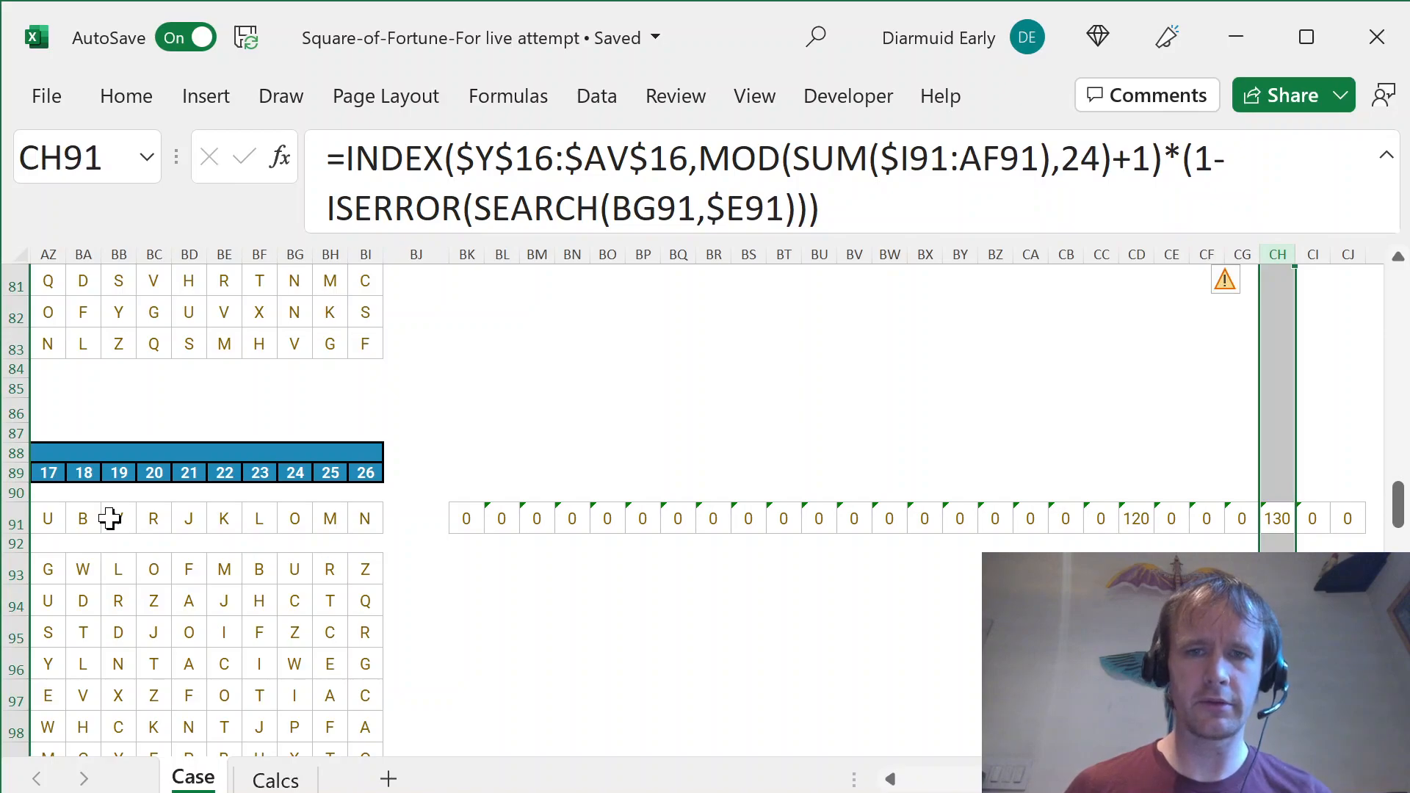
- Copy the BK91:CJ91 scoring formulas to the remaining Level 3 games in BK93:CJ112
key("ctrl+Left")
key("ctrl+shift+Right")
key("ctrl+c")
key("Left")
key("Down")
key("Down")
key("Left")
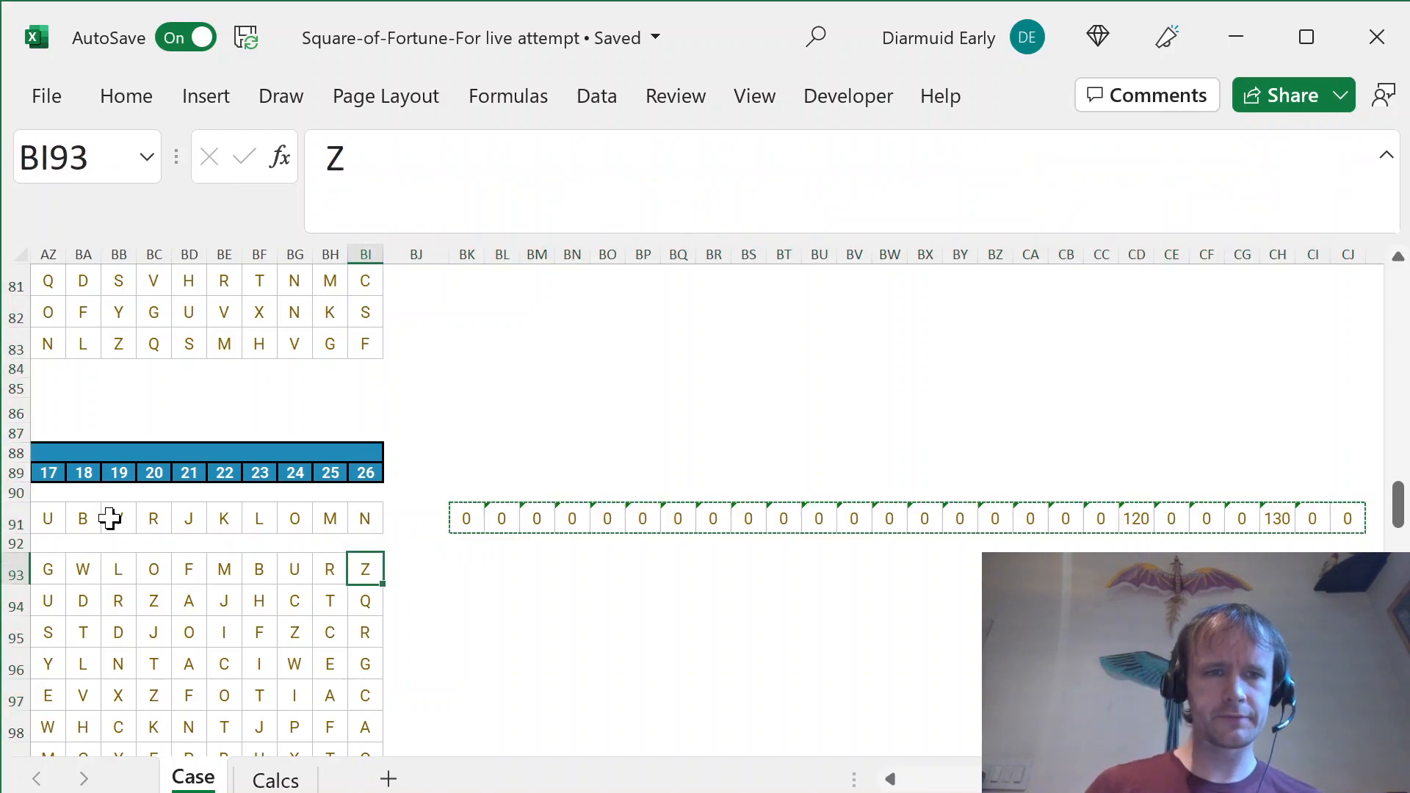
key("ctrl+shift+Down")
key("shift+Right")
key("shift+Right")
key("shift+Tab")
key("shift+Right")
key("shift+Right")
key("ctrl+v")
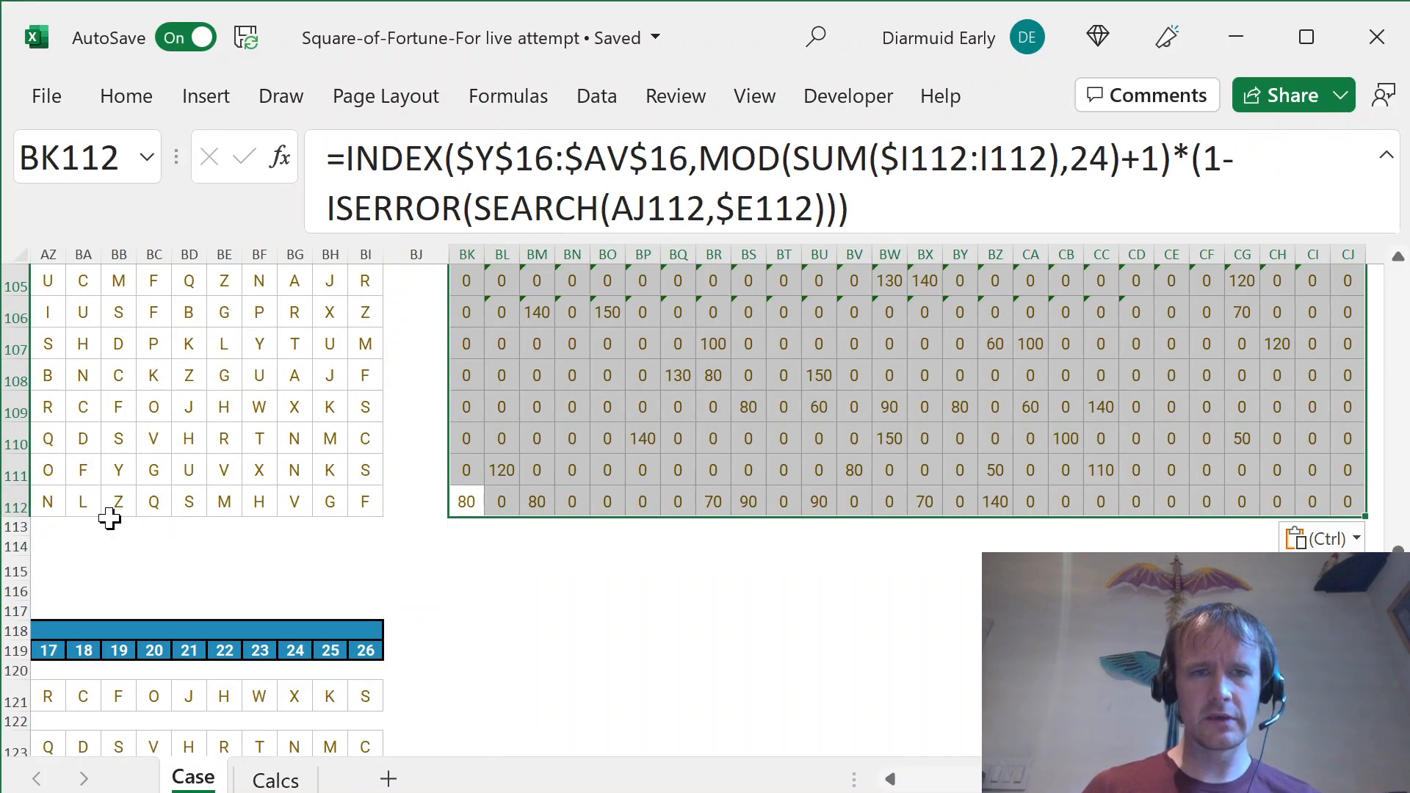
- Check the Level 3 words, linked answers and spin strengths against the scoring grid in BK91:CJ112
key("ctrl+Up")
key("ctrl+Up")
key("ctrl+Left")
key("ctrl+Left")
key("ctrl+Left")
key("ctrl+Left")
key("ctrl+Left")
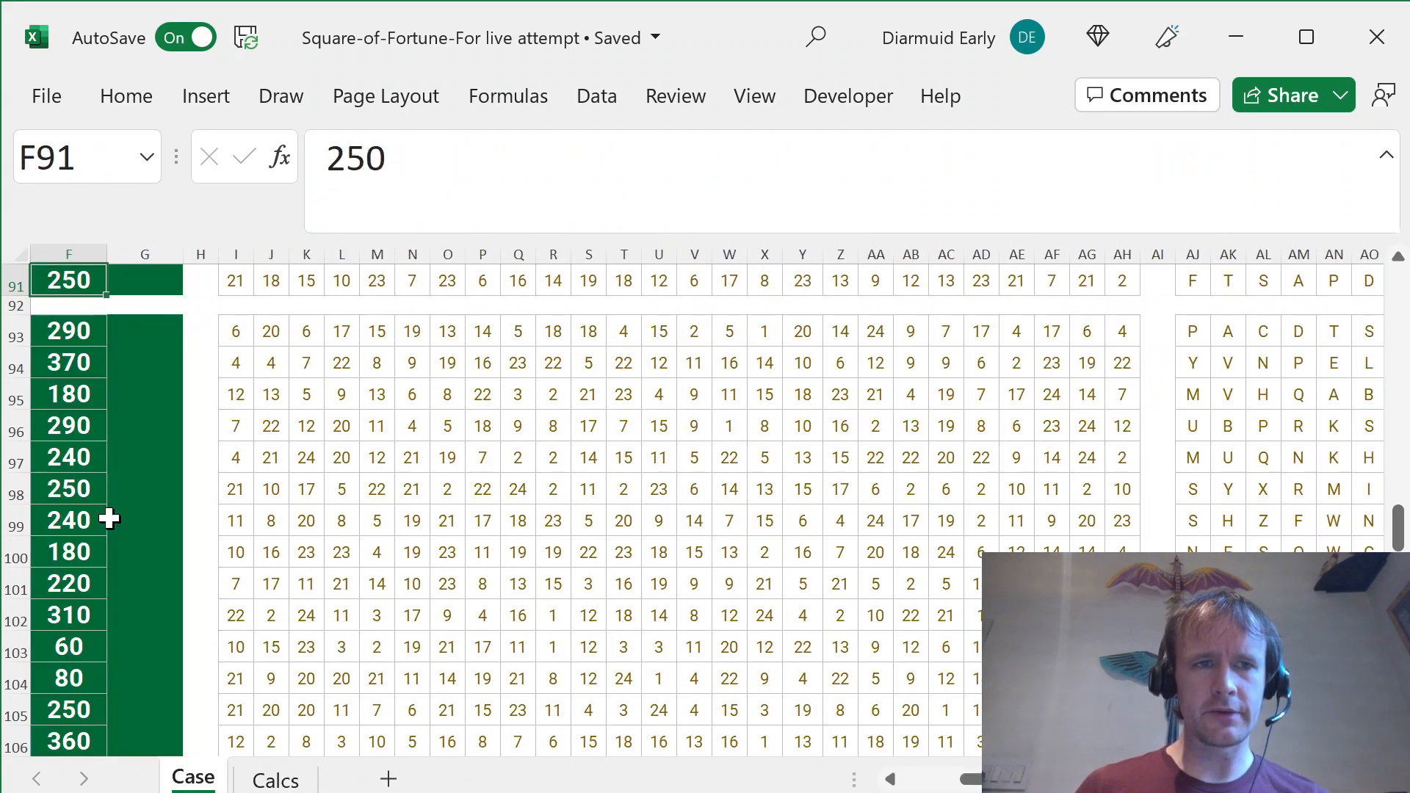
key("Left")
key("Left")
key("Left")
key("Down")
key("Right")
key("Right")
key("Up")
key("Right")
key("Right")
key("Right")
key("Up")
key("Right")
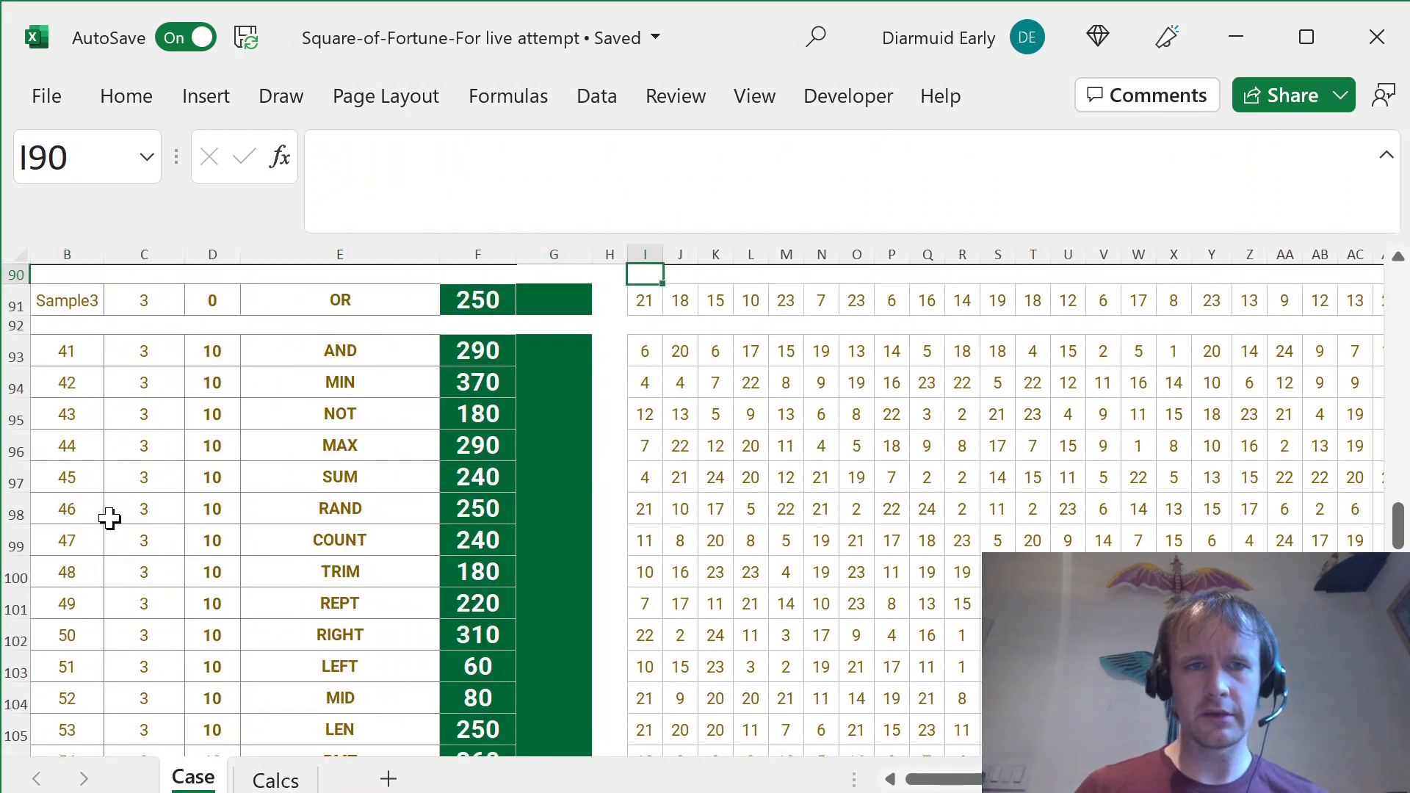
key("Down")
key("ctrl+Right")
key("ctrl+Right")
key("ctrl+Right")
key("ctrl+Right")
key("ctrl+Right")
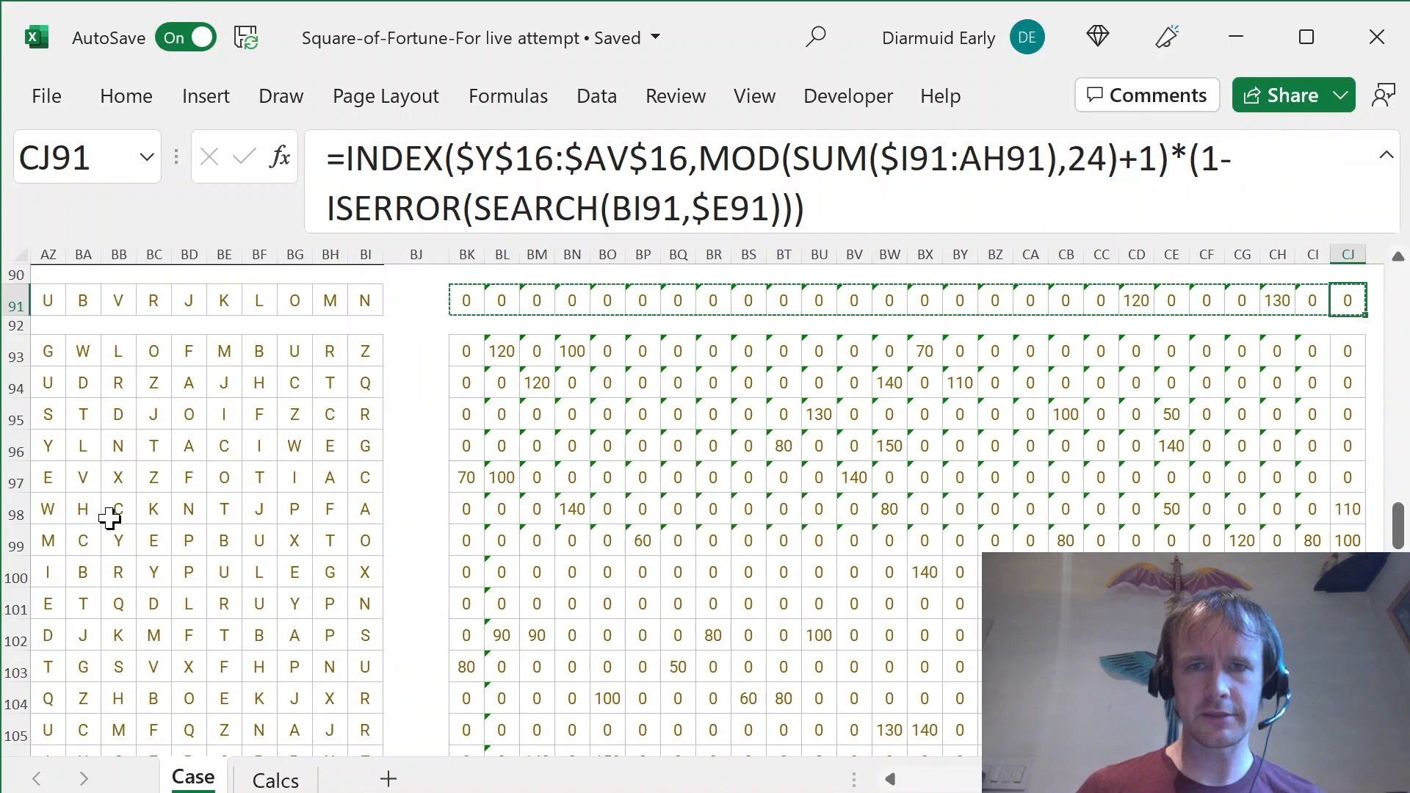
- In CL91, start a MAXIFS formula with the absolute spin-number headers $AJ$89:$BI$89 as the maximum range
key("ctrl+Right")
key("ctrl+Left")
key("Right")
key("Right")
key("Up")
key("Down")
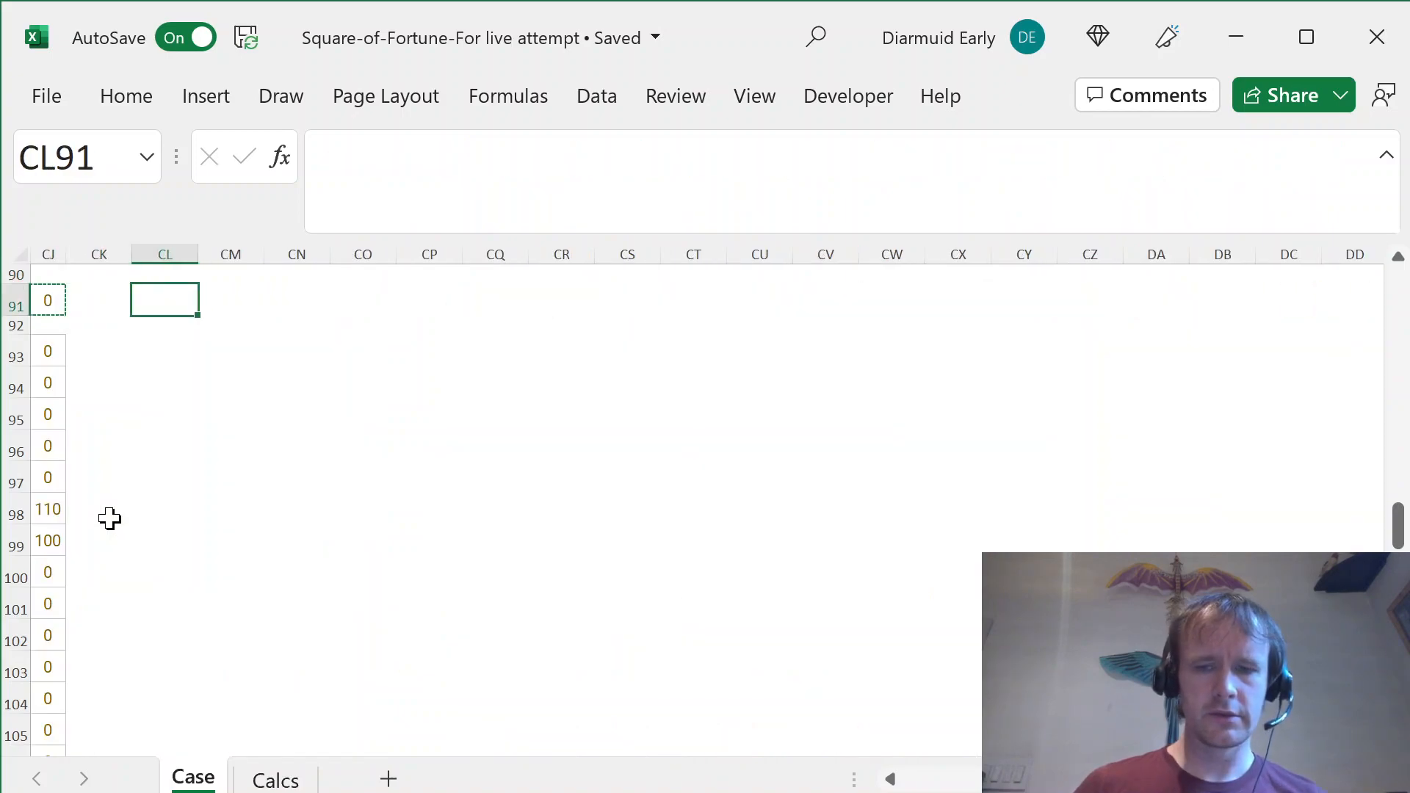
type("=maxi")
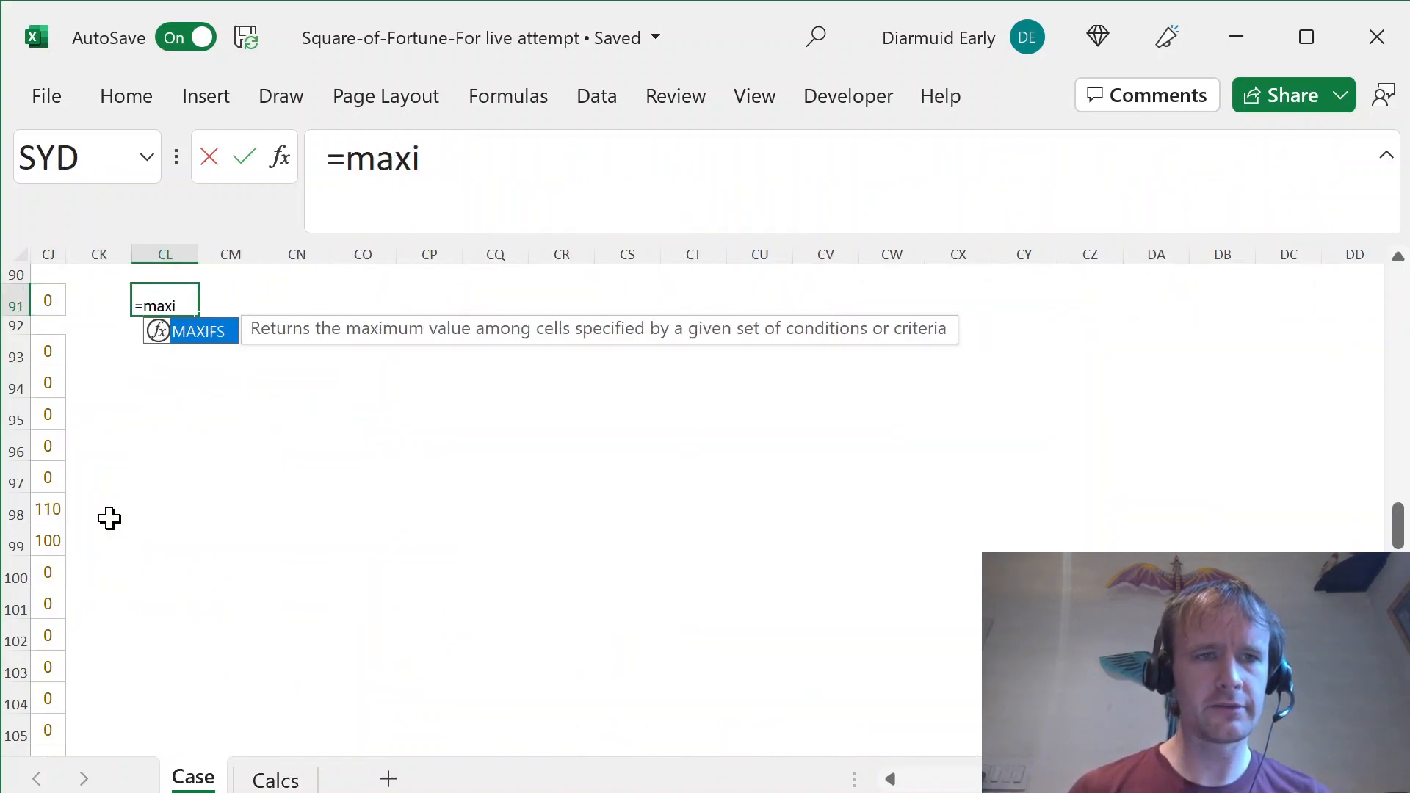
key("Tab")
key("ctrl+Left")
key("ctrl+Left")
key("ctrl+Up")
key("ctrl+Down")
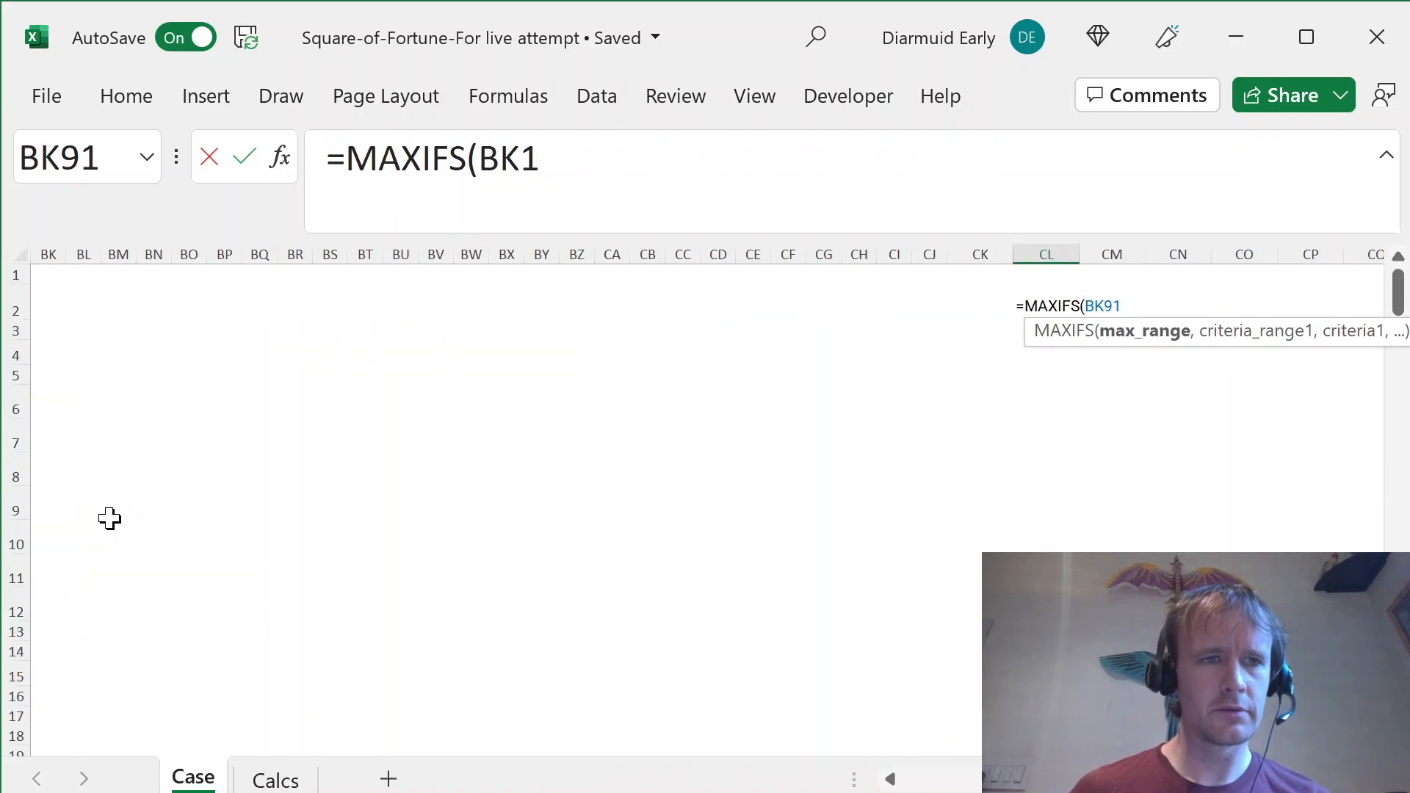
key("Up")
key("Left")
key("Left")
key("Up")
key("ctrl+shift+Left")
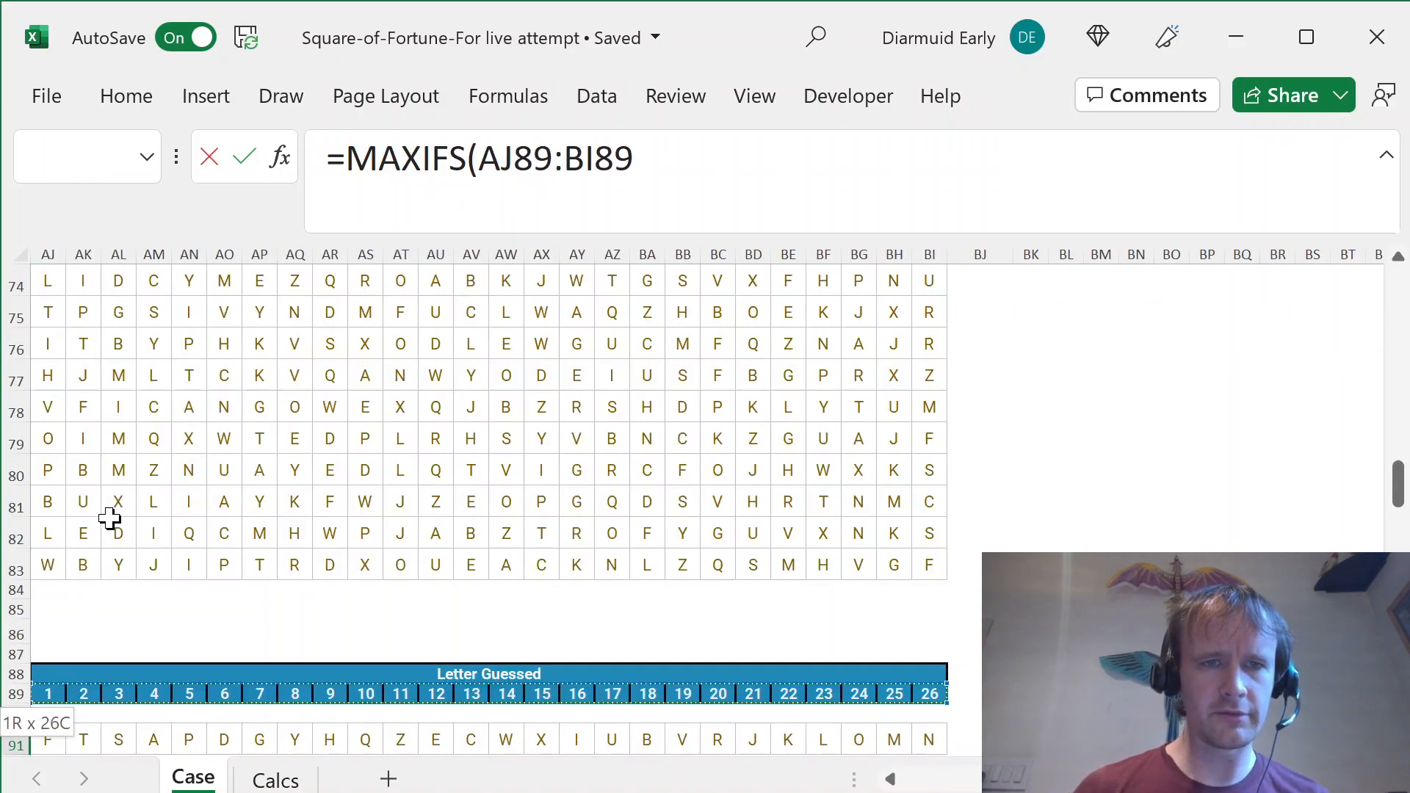
key("F4")
- Complete the CL91 MAXIFS formula with criteria range BK91:CJ91 and the criterion ">0"
type(",")
key("Left")
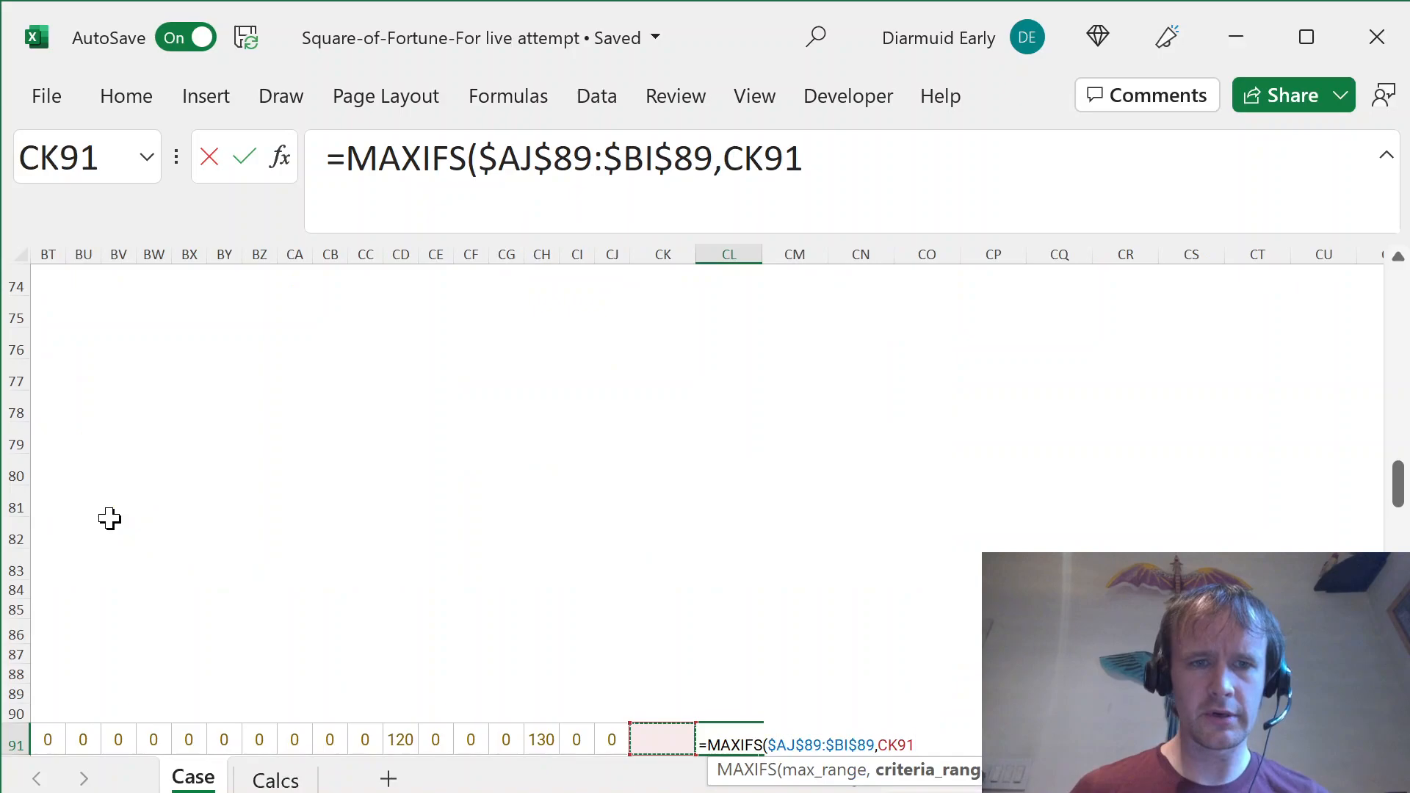
key("Left")
key("ctrl+shift+Left")
type(",")
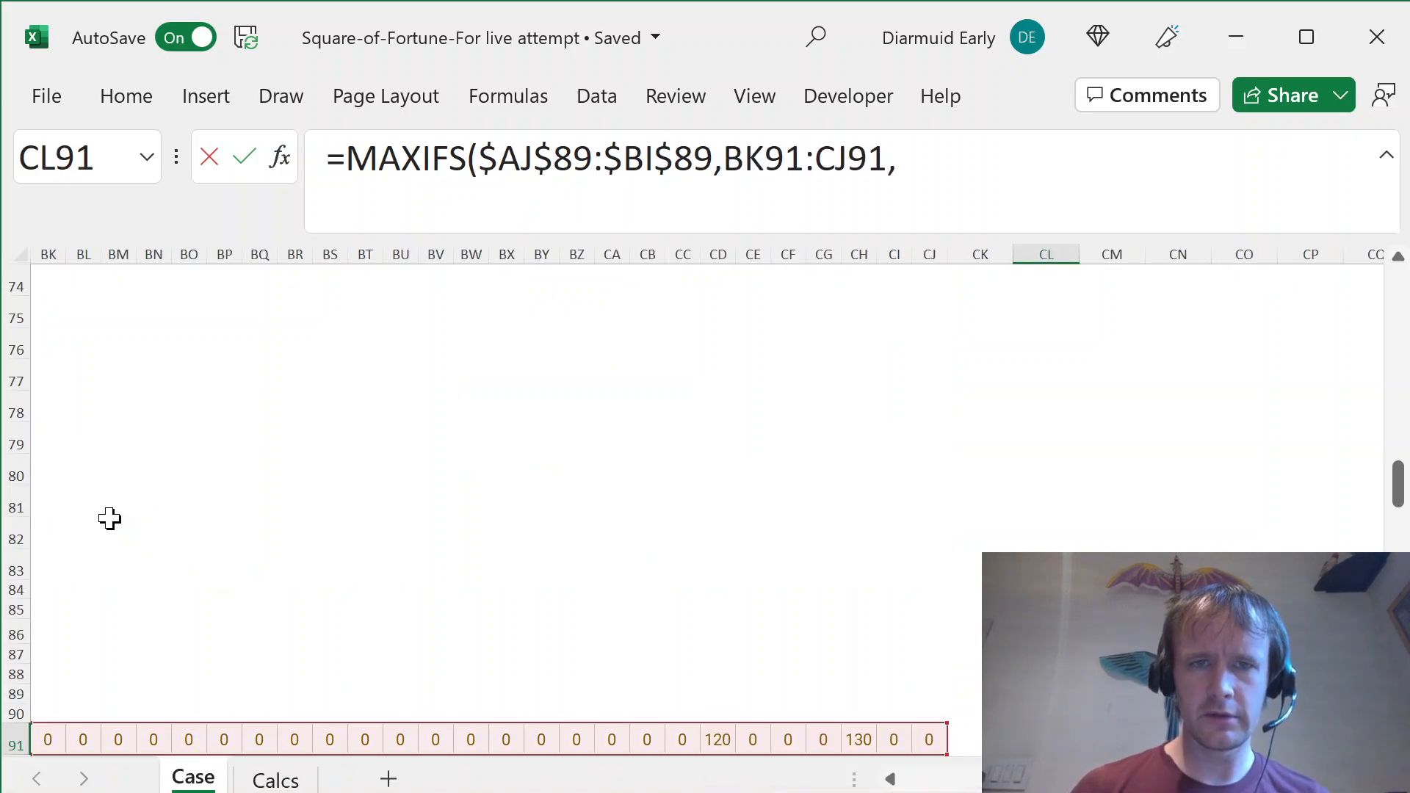
key("ctrl+Return")
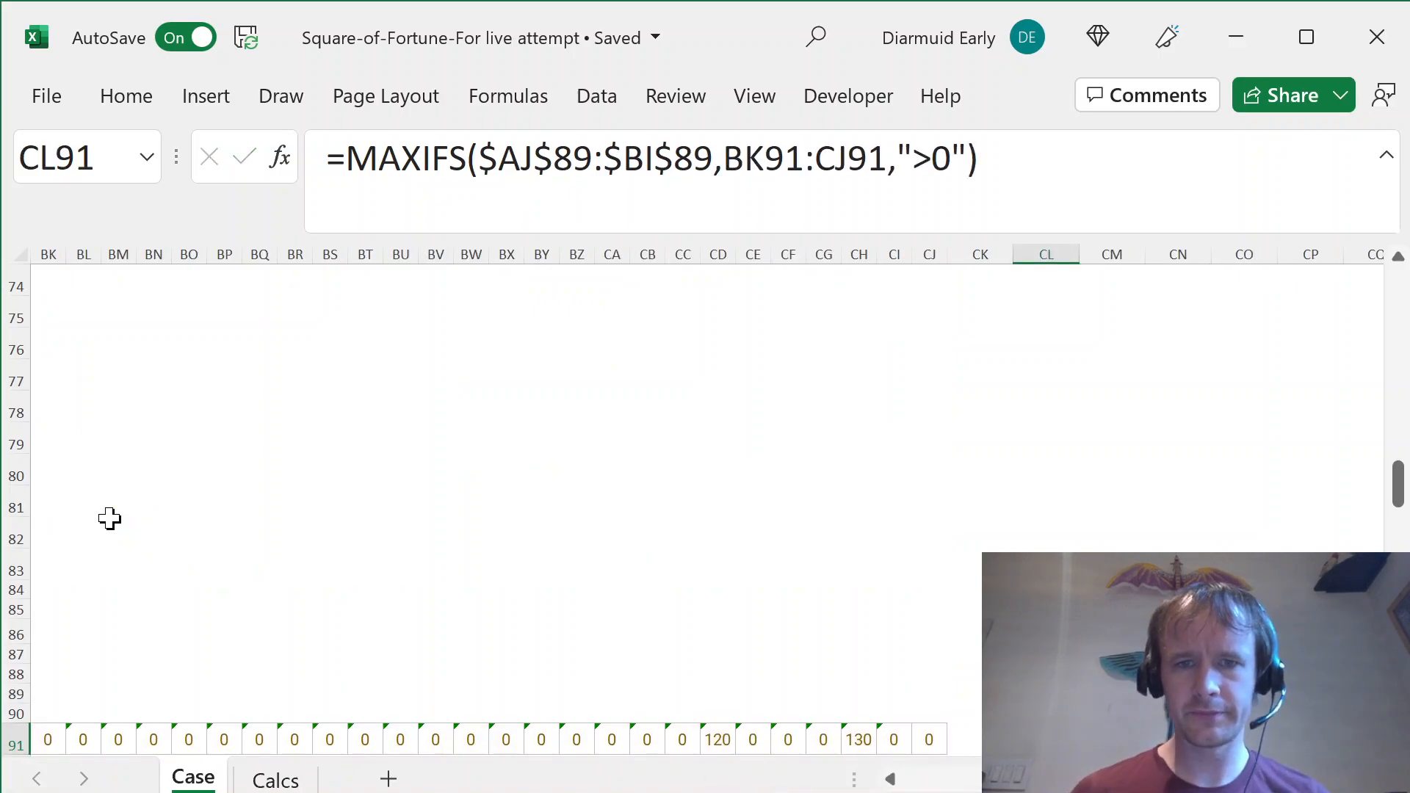
- Copy the CL91 last-scoring-spin formula to the remaining Level 3 games in CL93:CL112
key("Left")
key("Left")
key("Right")
key("Right")
key("Left")
key("Left")
key("ctrl+Down")
key("ctrl+Down")
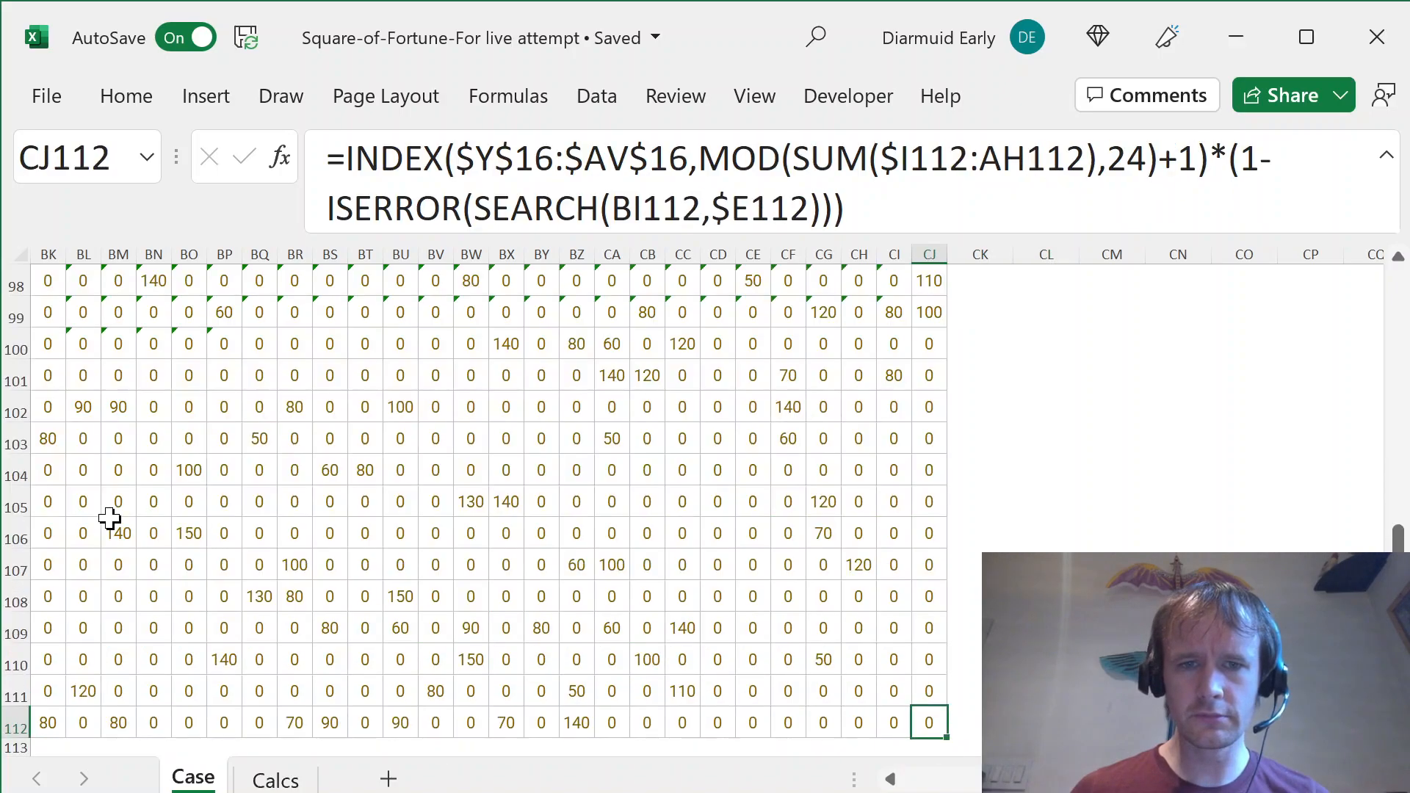
key("ctrl+Up")
key("ctrl+Up")
key("ctrl+Down")
key("ctrl+shift+Down")
key("shift+Right")
key("shift+Right")
key("shift+Tab")
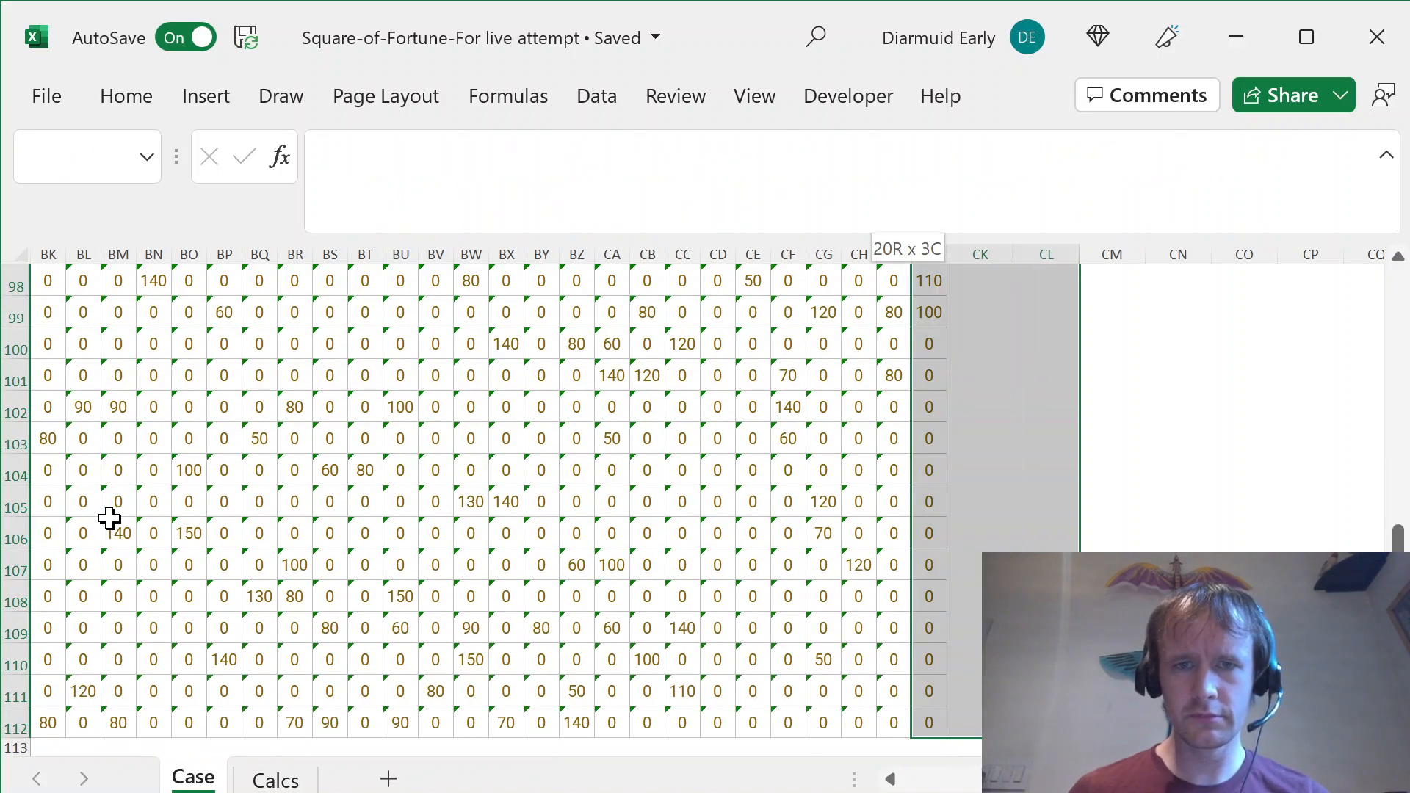
key("shift+Right")
key("shift+Right")
key("ctrl+v")
key("ctrl+Up")
key("ctrl+Up")
key("ctrl+Down")
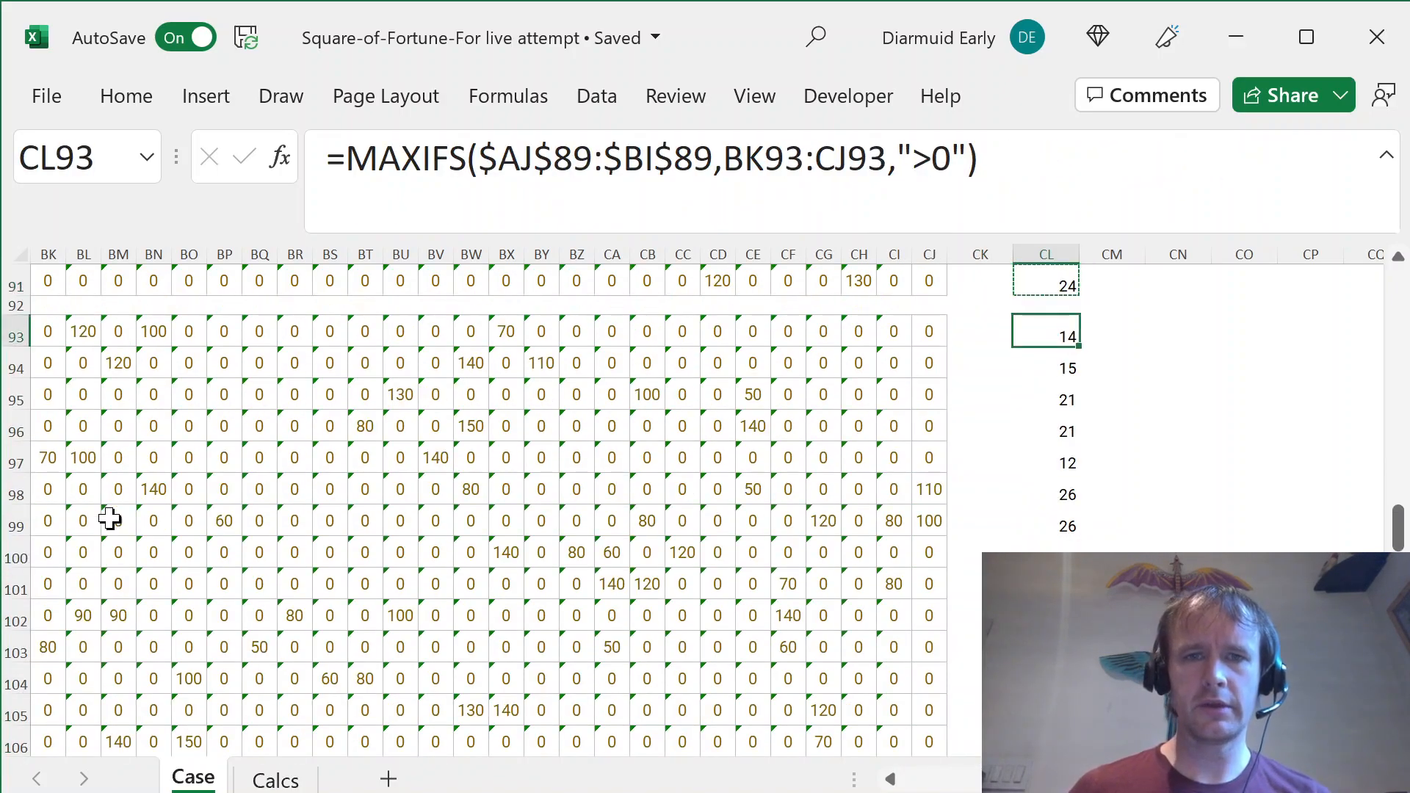
- In G91, start the alternative answer formula as =SUM(IF(MOD(I89:AH89,2)= to test whether each spin number is odd or even
key("ctrl+Left")
key("ctrl+Left")
key("ctrl+Left")
key("ctrl+Left")
key("ctrl+Left")
key("ctrl+Left")
key("Home")
key("Right")
key("Right")
key("Up")
key("Right")
key("Right")
key("Up")
key("Right")
key("Right")
key("Right")
key("Left")
type("=sum")
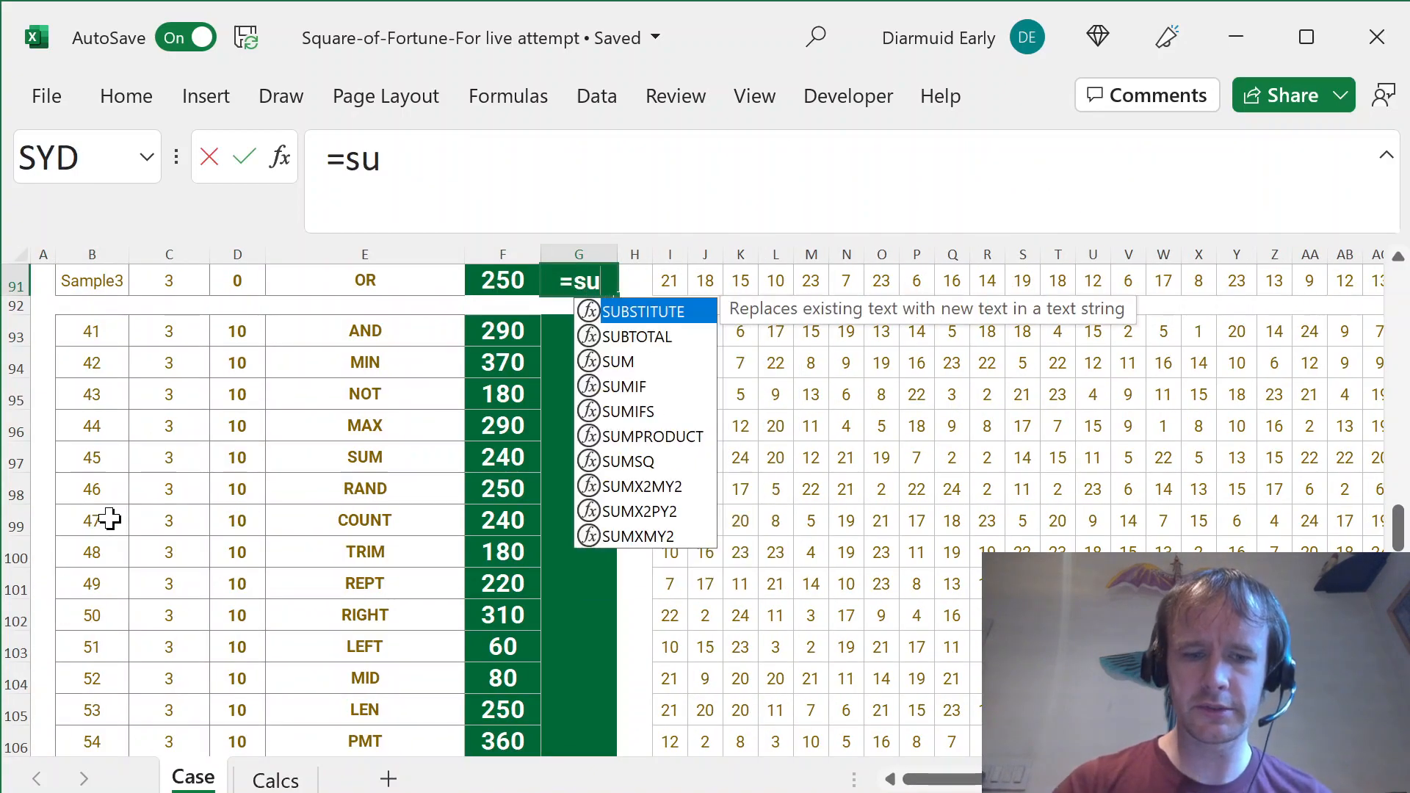
key("Tab")
type("i")
key("Tab")
type("mo")
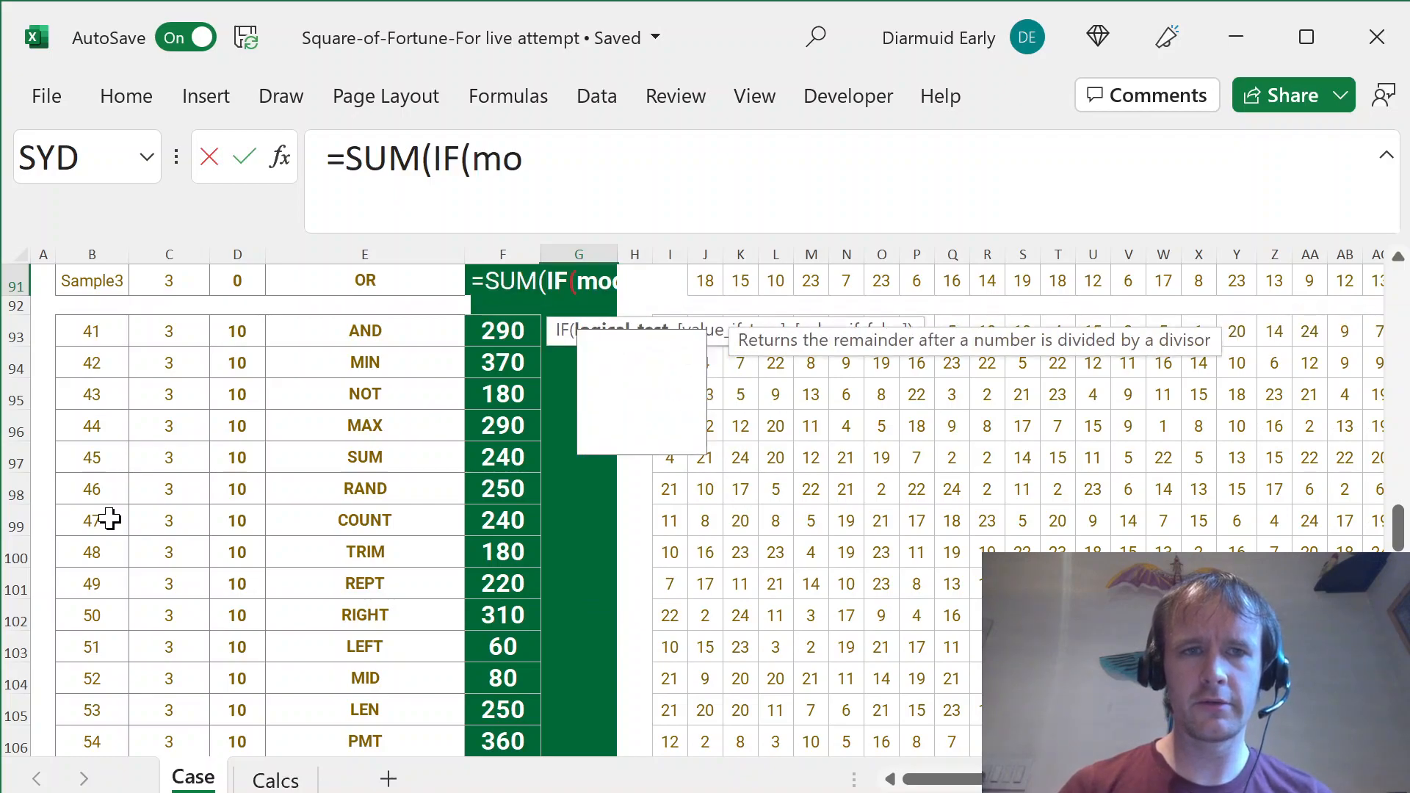
key("Tab")
key("Up")
key("Up")
key("Right")
key("Right")
key("ctrl+shift+Right")
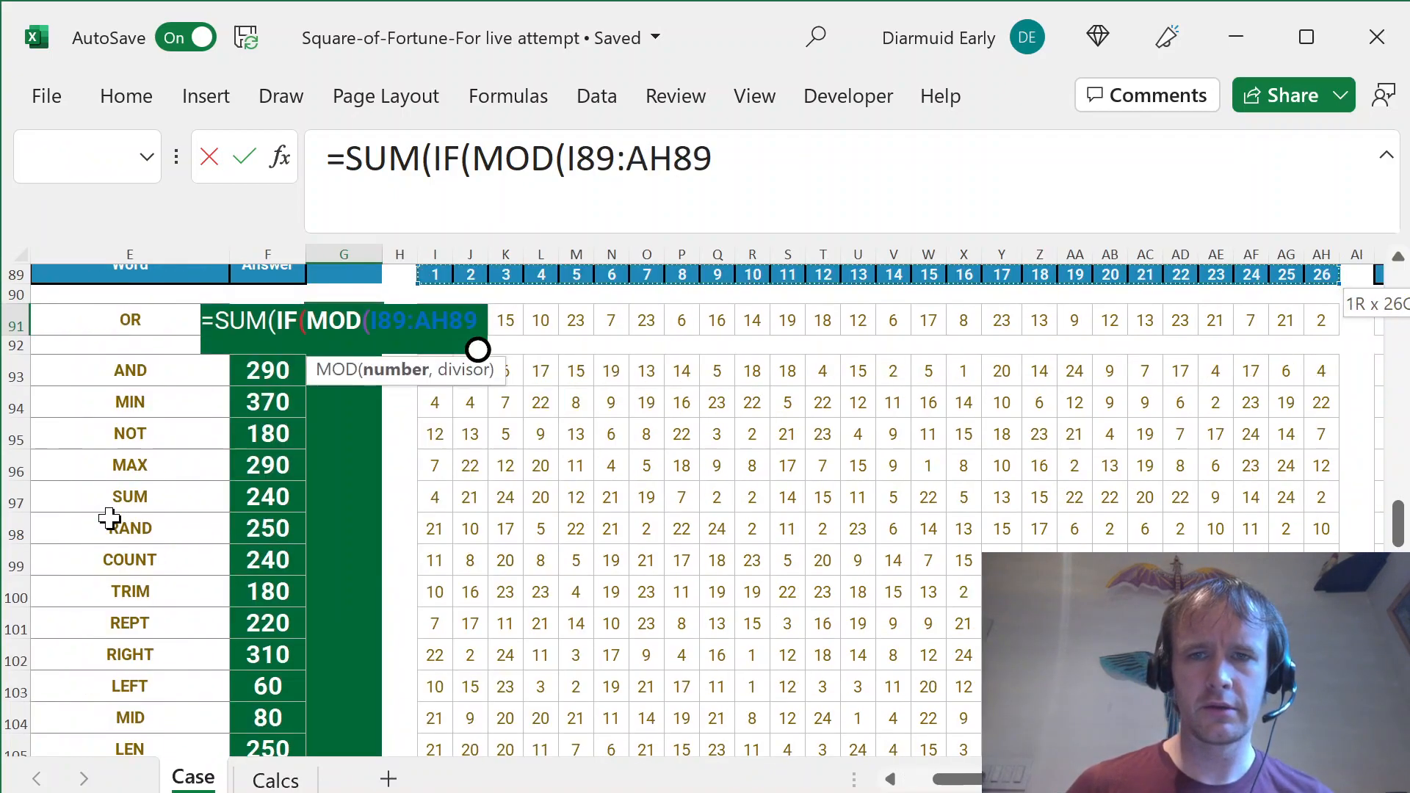
type(",2)=mod")
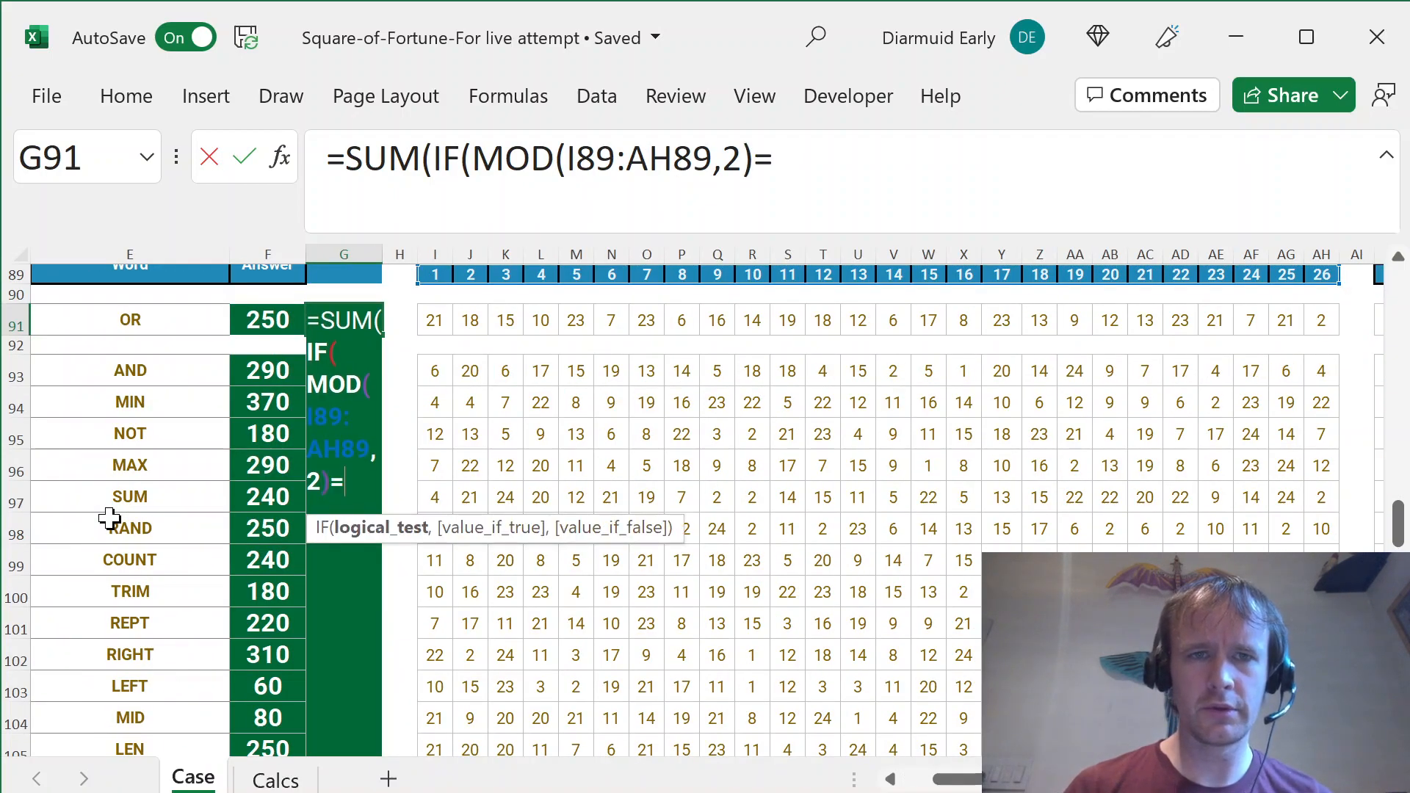
- Compare the spin parity in the G91 formula with that of the last scoring spin, using MOD(CL91,2)
key("Tab")
key("ctrl+Right")
key("ctrl+Right")
key("ctrl+Right")
key("ctrl+Right")
key("ctrl+Right")
key("ctrl+Right")
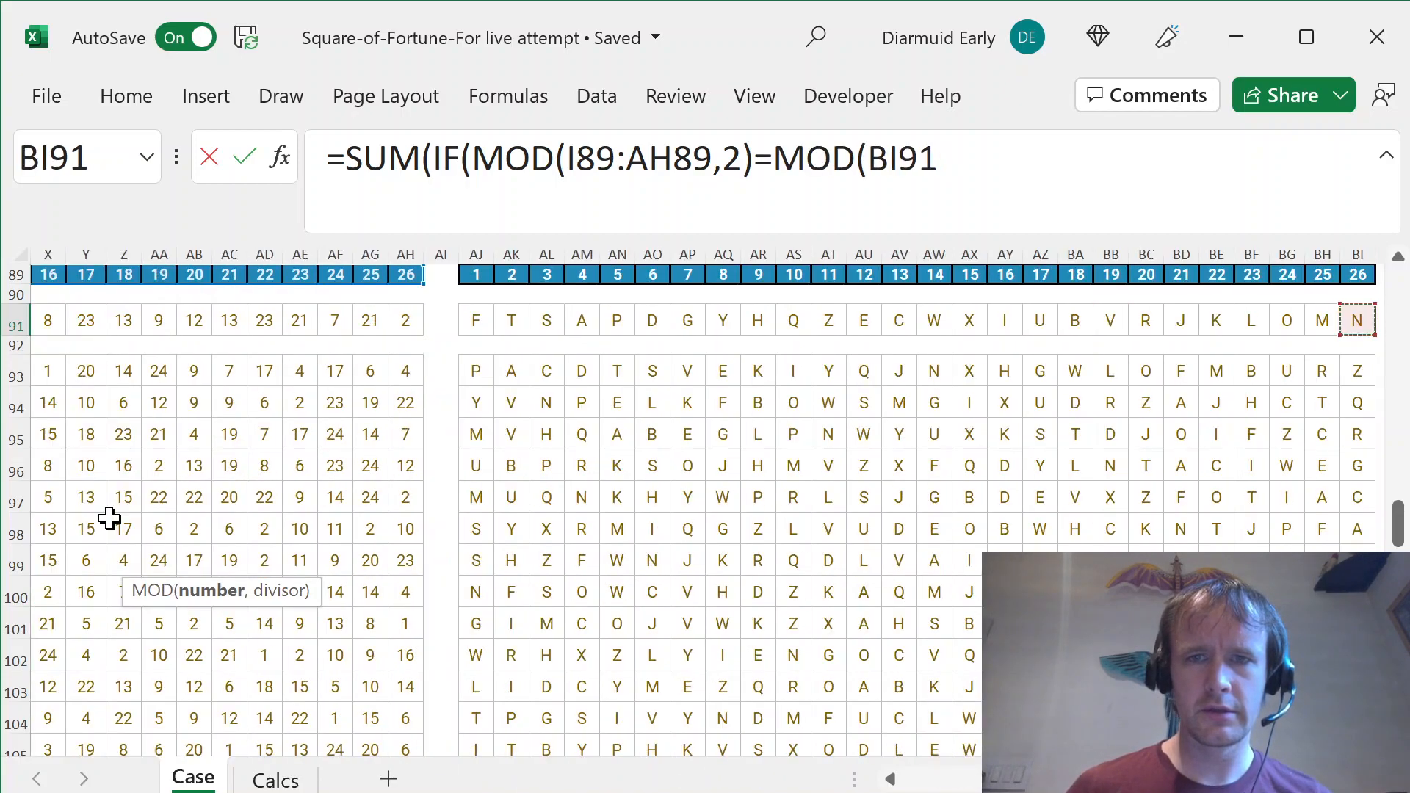
key("ctrl+Right")
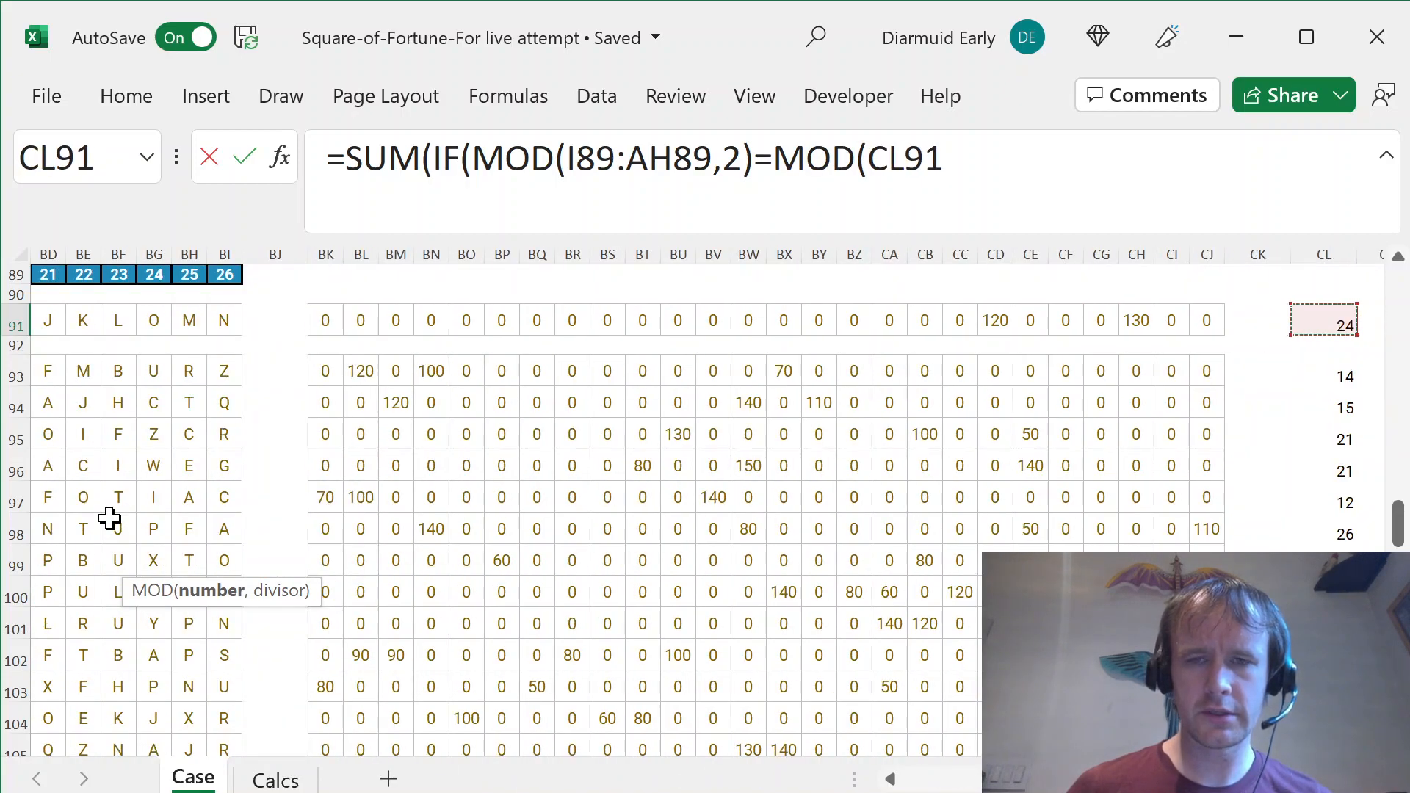
type(",2)")
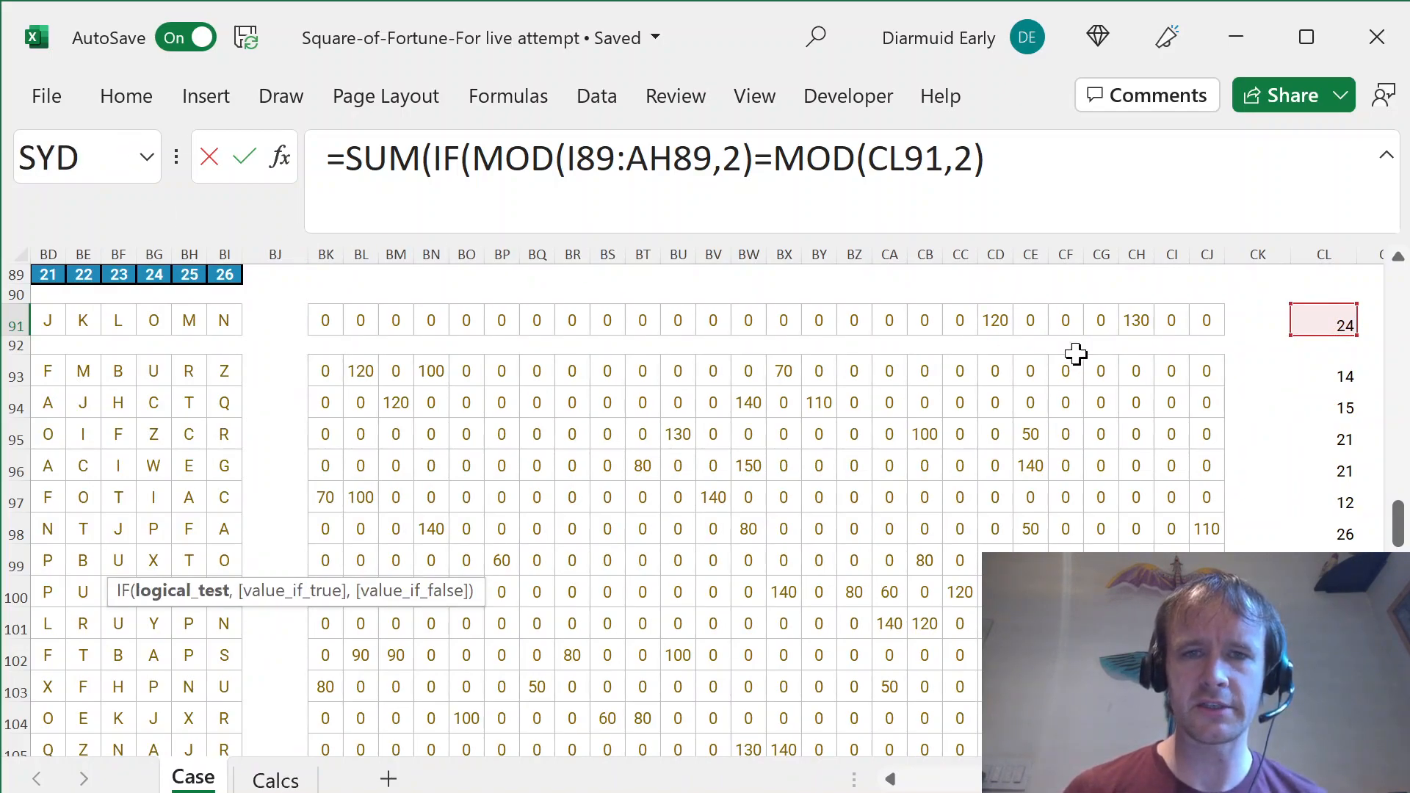
- Complete the G91 formula so matching spins return BK91:CJ91 and all others return 0
left_click(989, 158)
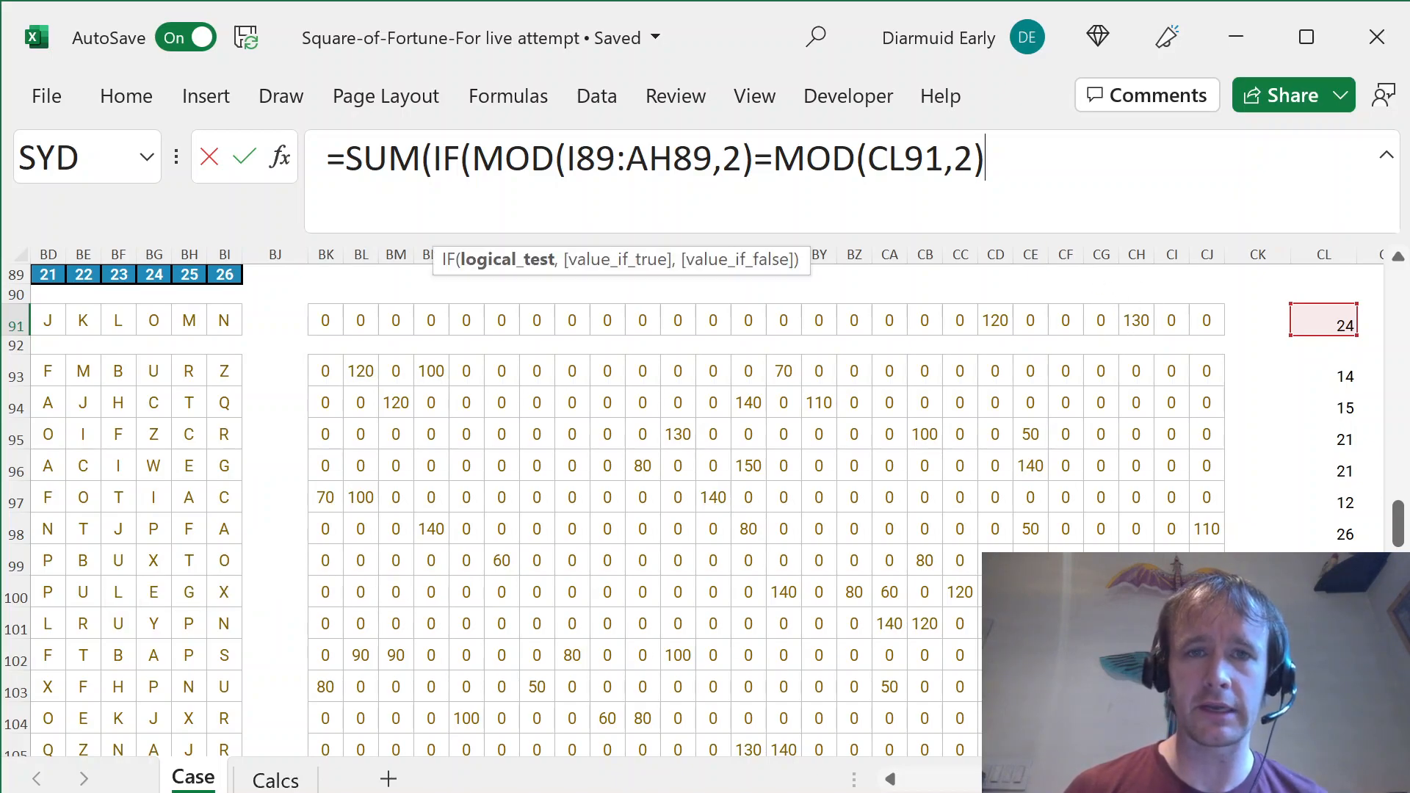
type(",")
left_click(1208, 321)
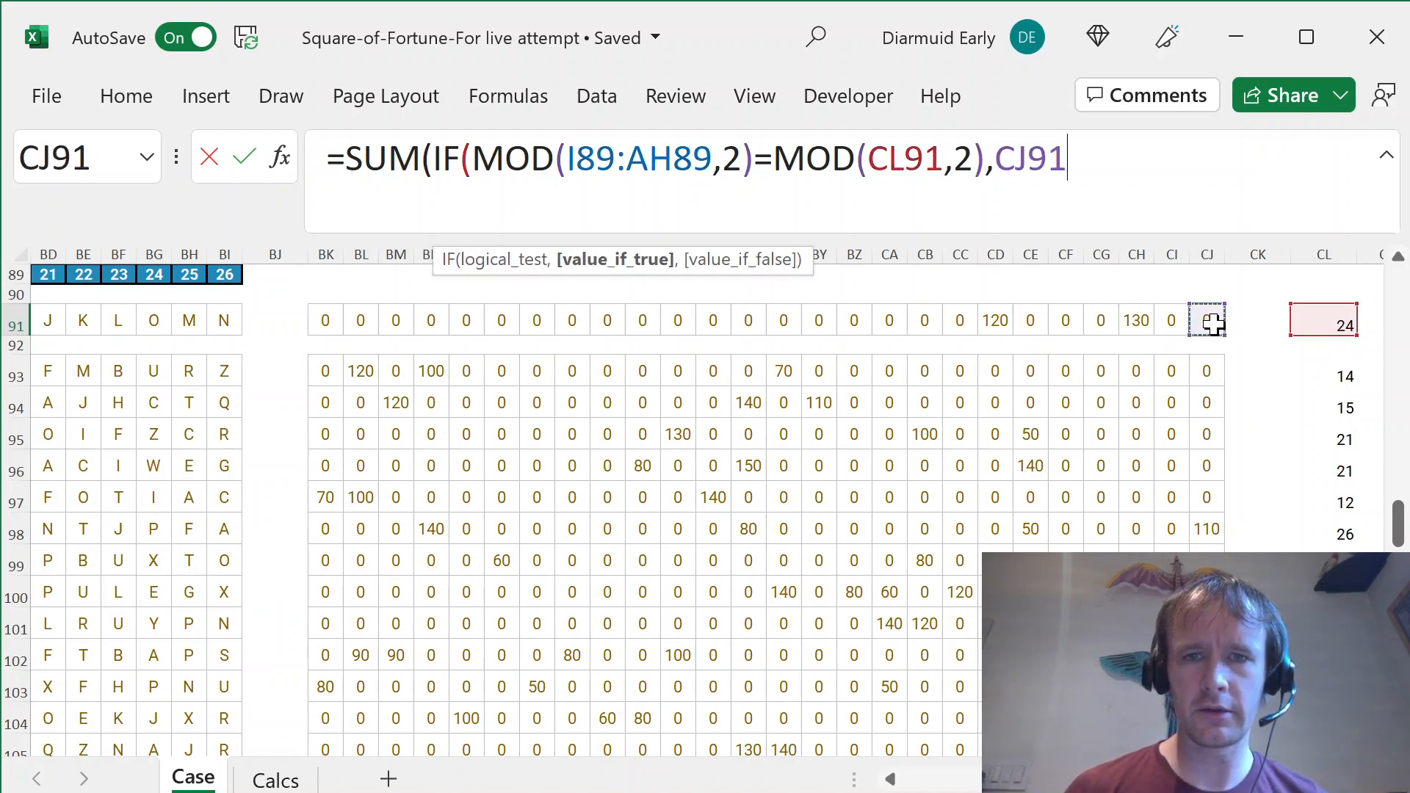
key("ctrl+shift+Left")
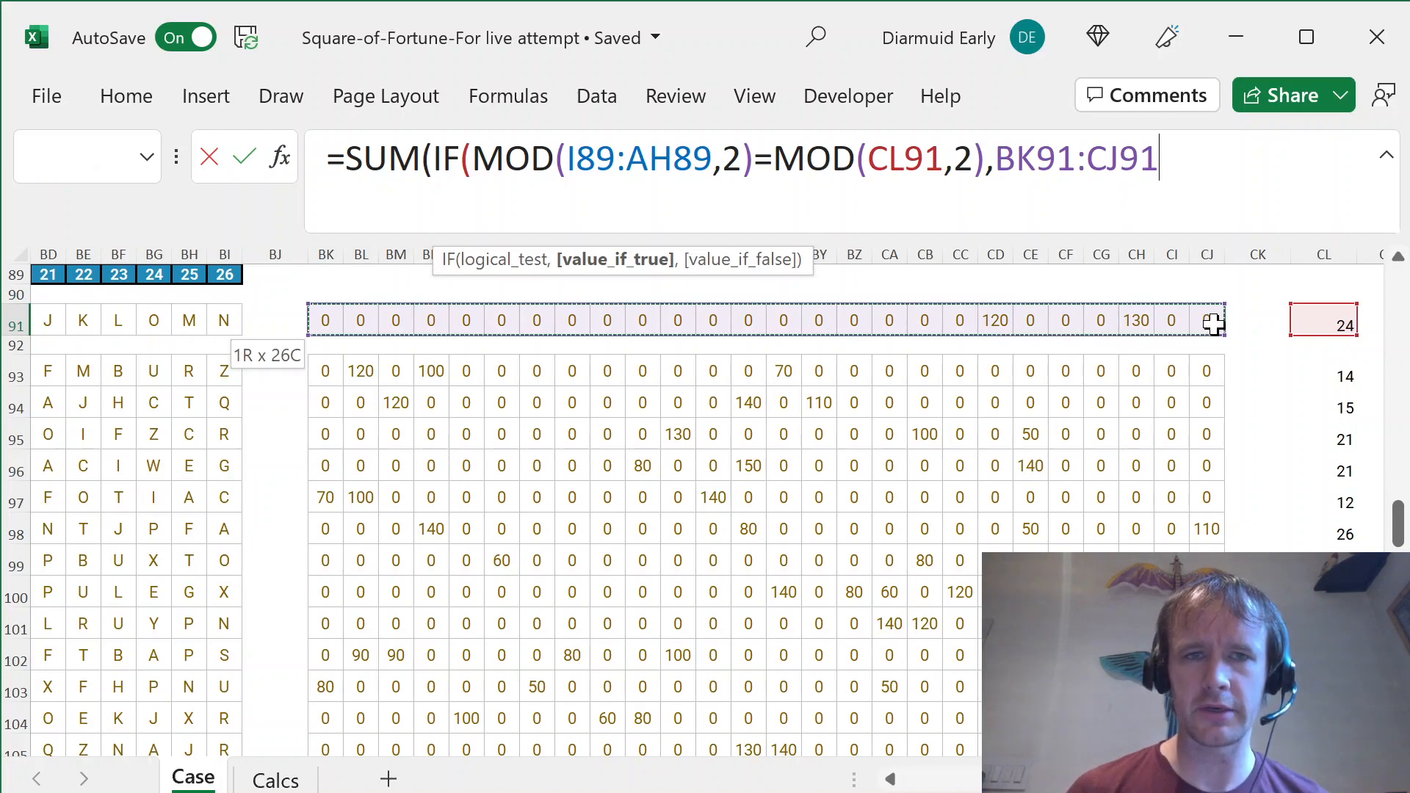
type(",0))")
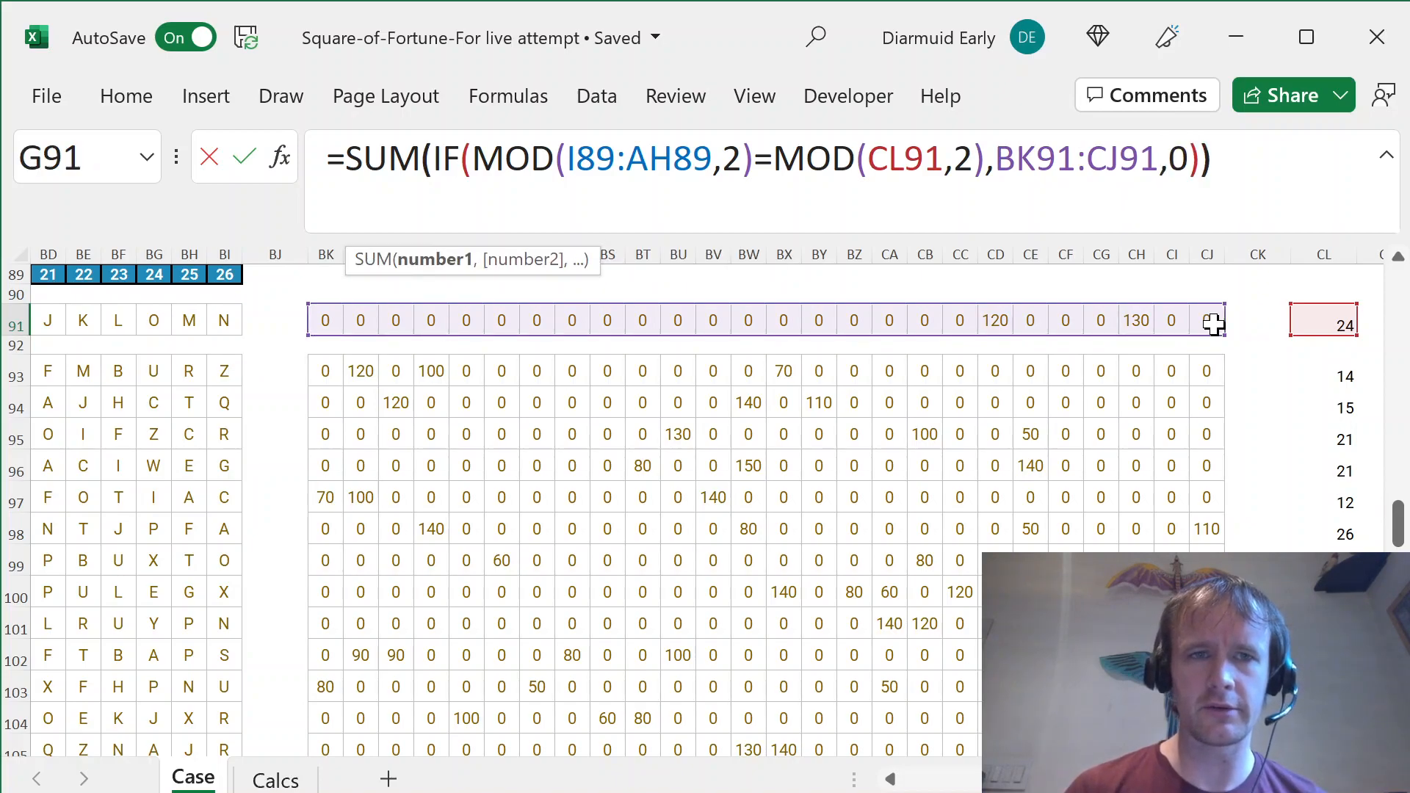
key("Return")
- Copy the G91 alternative answer formula to the remaining Level 3 games in G93:G112
key("Up")
key("Right")
key("ctrl+c")
key("Left")
key("Down")
key("Down")
key("ctrl+shift+Down")
key("shift+Right")
key("shift+Tab")
key("shift+Right")
key("ctrl+v")
key("Left")
key("Right")
key("Up")
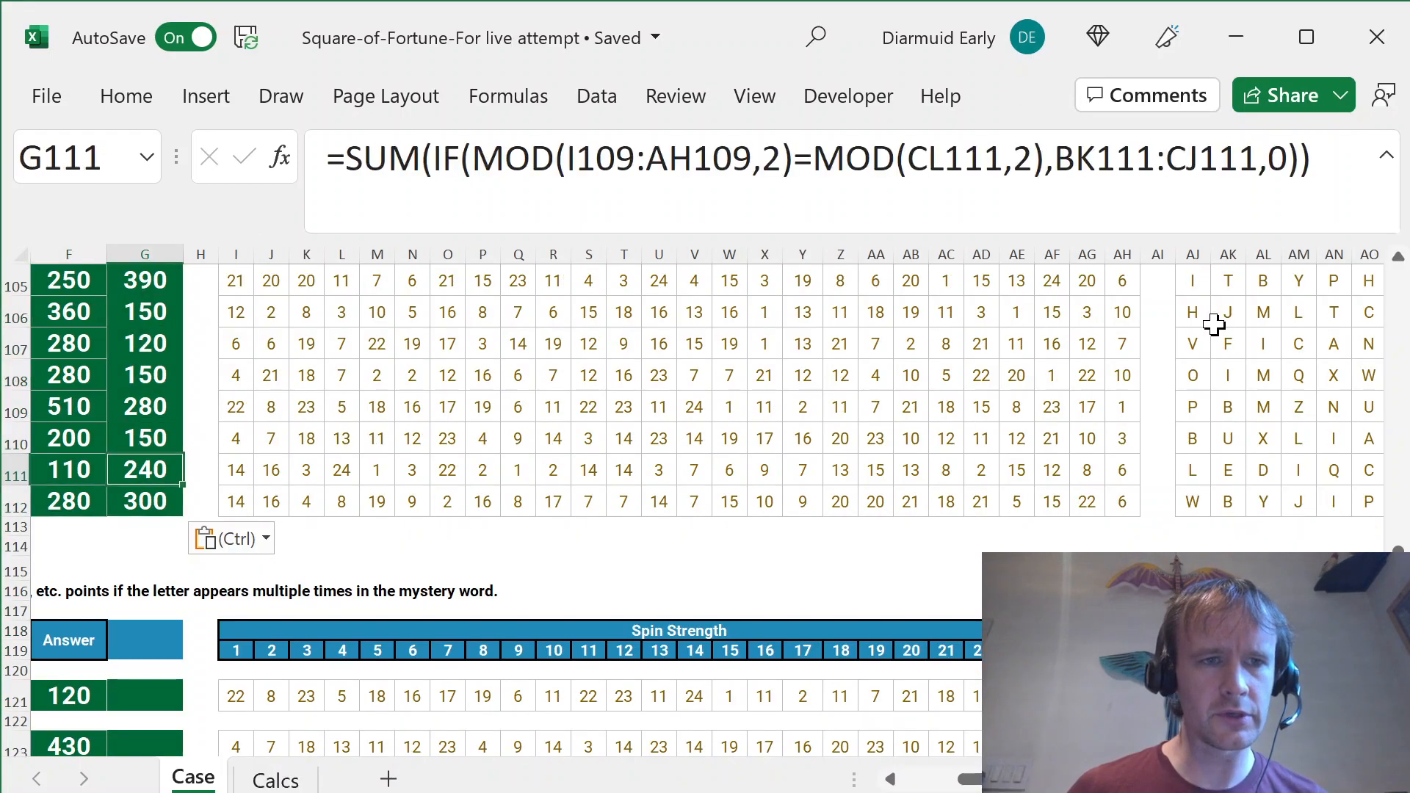
- Compare the alternative Level 3 answers in column G with the linked answers in column F, and review the MIN game's row
key("ctrl+Up")
scroll(1213, 324, "up", 1)
key("Down")
left_click(1208, 330)
key("ctrl+Right")
key("ctrl+Right")
key("ctrl+Right")
key("ctrl+Right")
key("ctrl+Right")
key("ctrl+Left")
key("Home")
key("Right")
key("ctrl+Right")
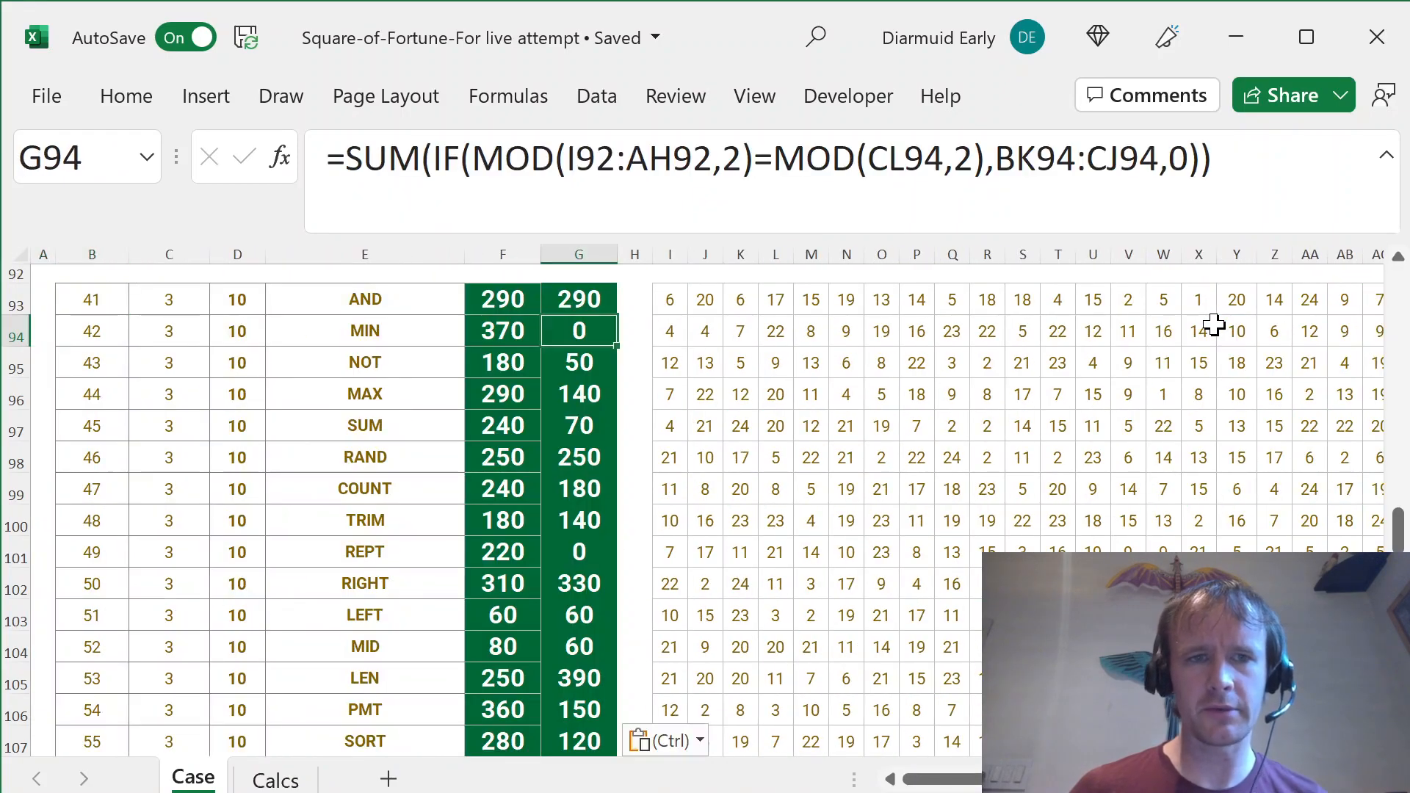
- Inspect the ranges referenced by the G91 sample formula, including CL91 and BK91:CJ91
key("ctrl+Up")
key("ctrl+Up")
key("F2")
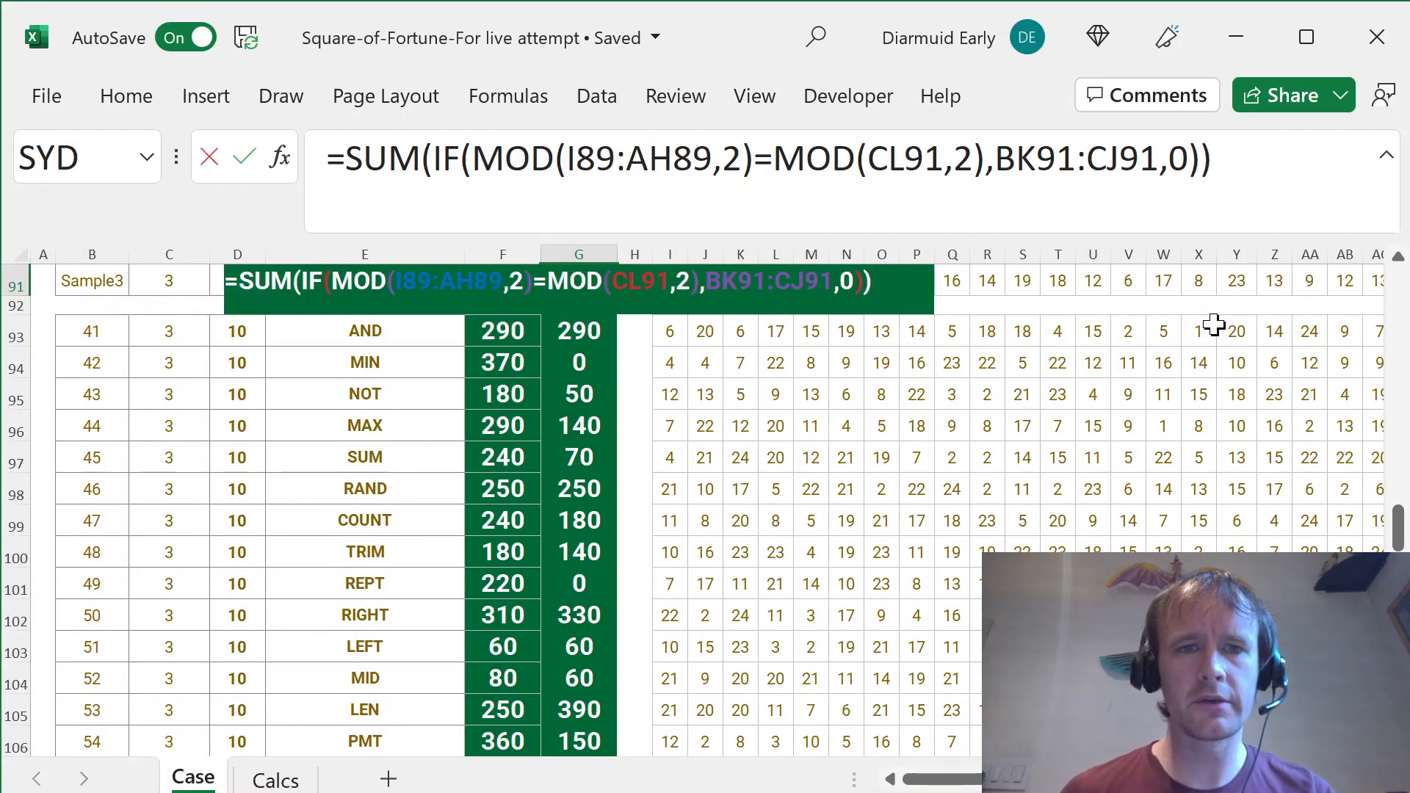
key("Escape")
left_click(1139, 158)
left_click_drag(998, 779, 1182, 779)
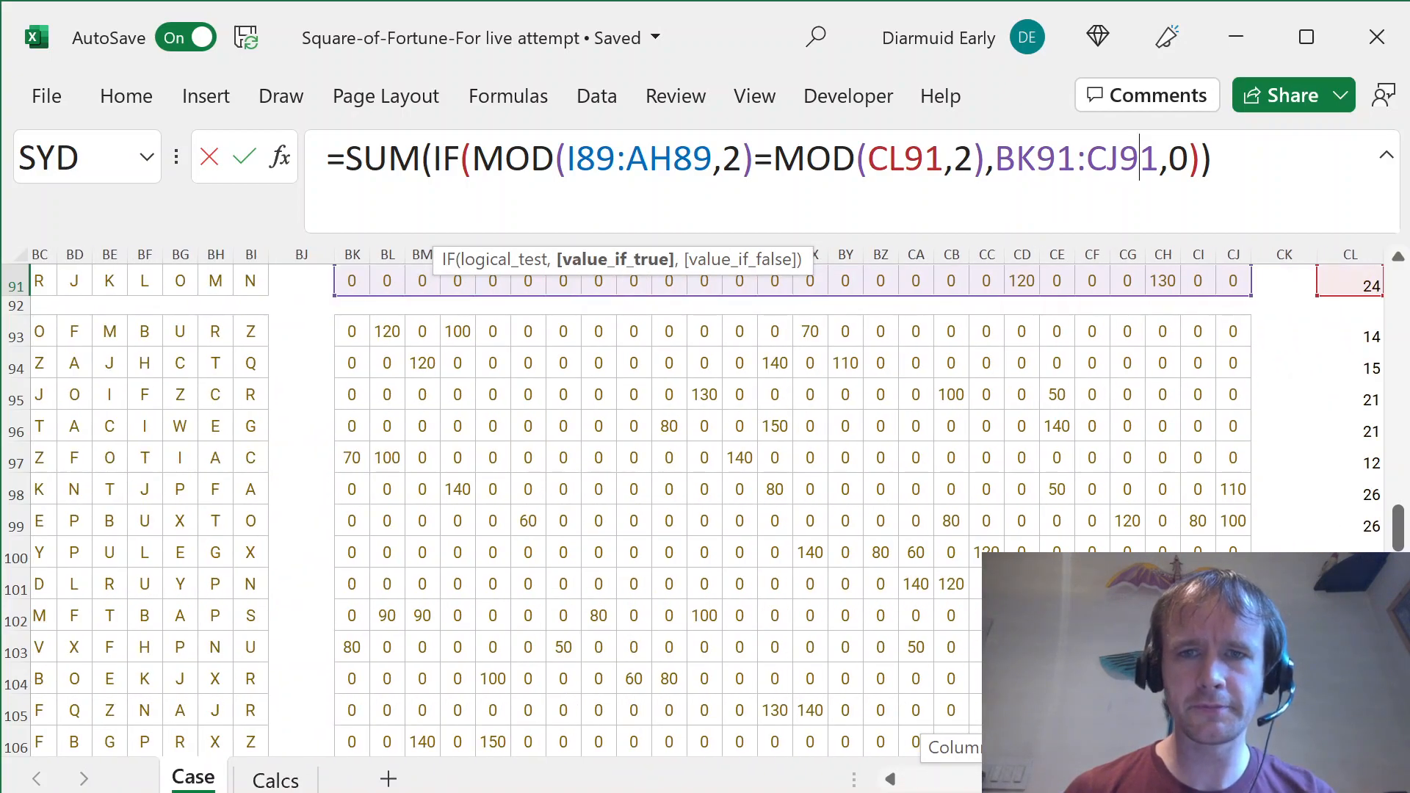
key("Escape")
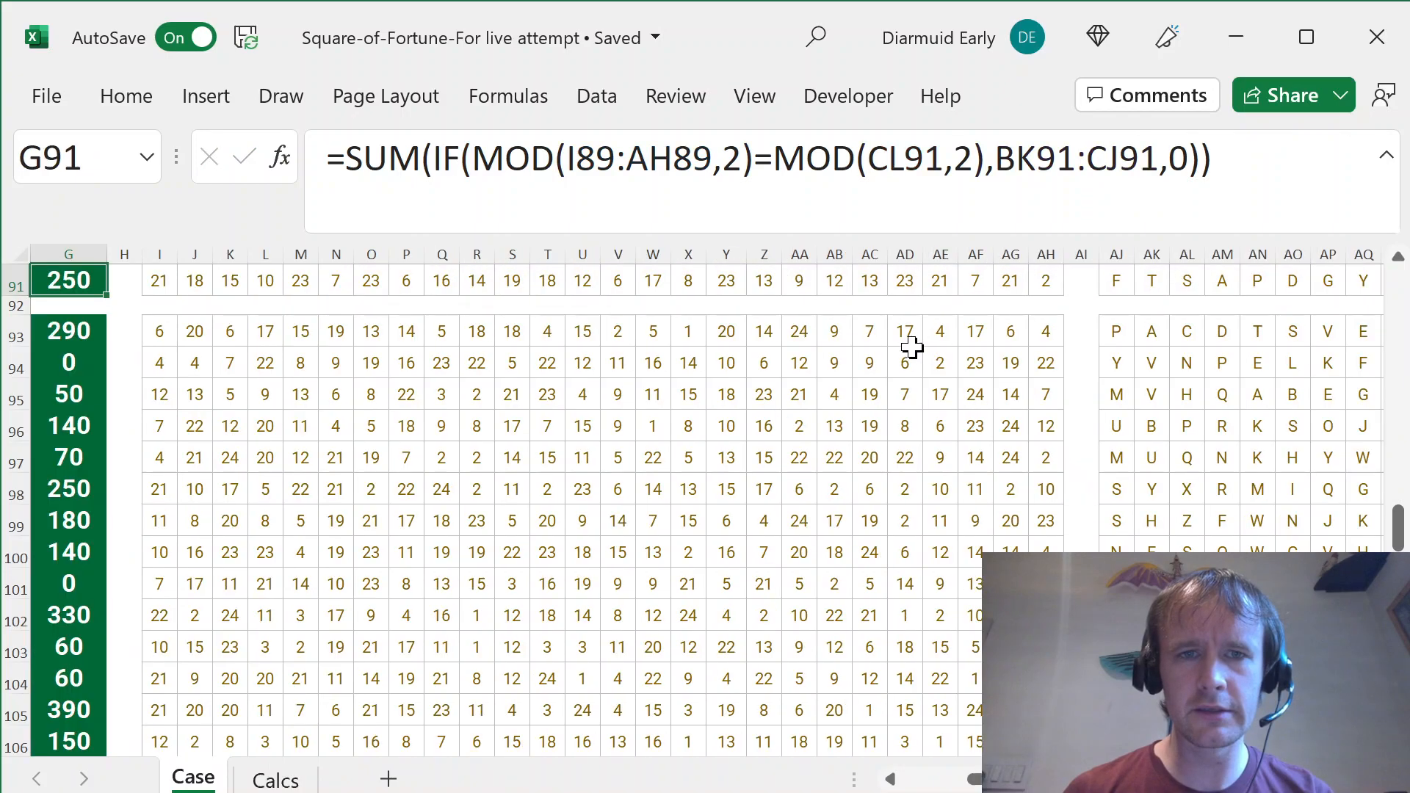
- Examine the AND game's scoring spins across BK93:CJ93 and its last scoring spin in CL93
left_click(942, 341)
key("ctrl+Right")
key("ctrl+Right")
key("ctrl+Right")
key("ctrl+Right")
key("ctrl+Right")
key("ctrl+Right")
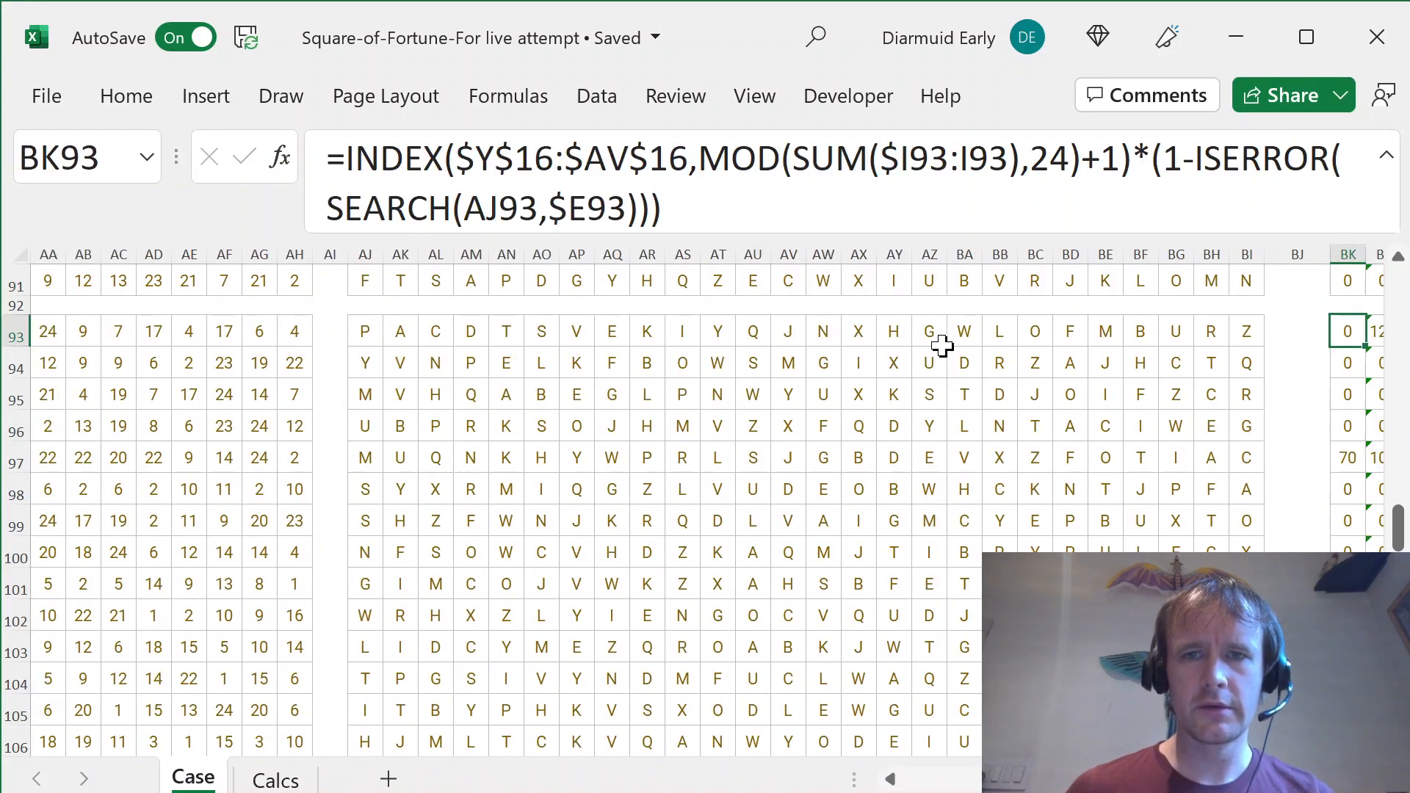
key("Left")
key("Left")
key("Left")
key("Left")
key("Left")
key("Left")
key("Left")
key("Left")
key("Left")
key("Left")
key("Left")
key("Left")
key("Left")
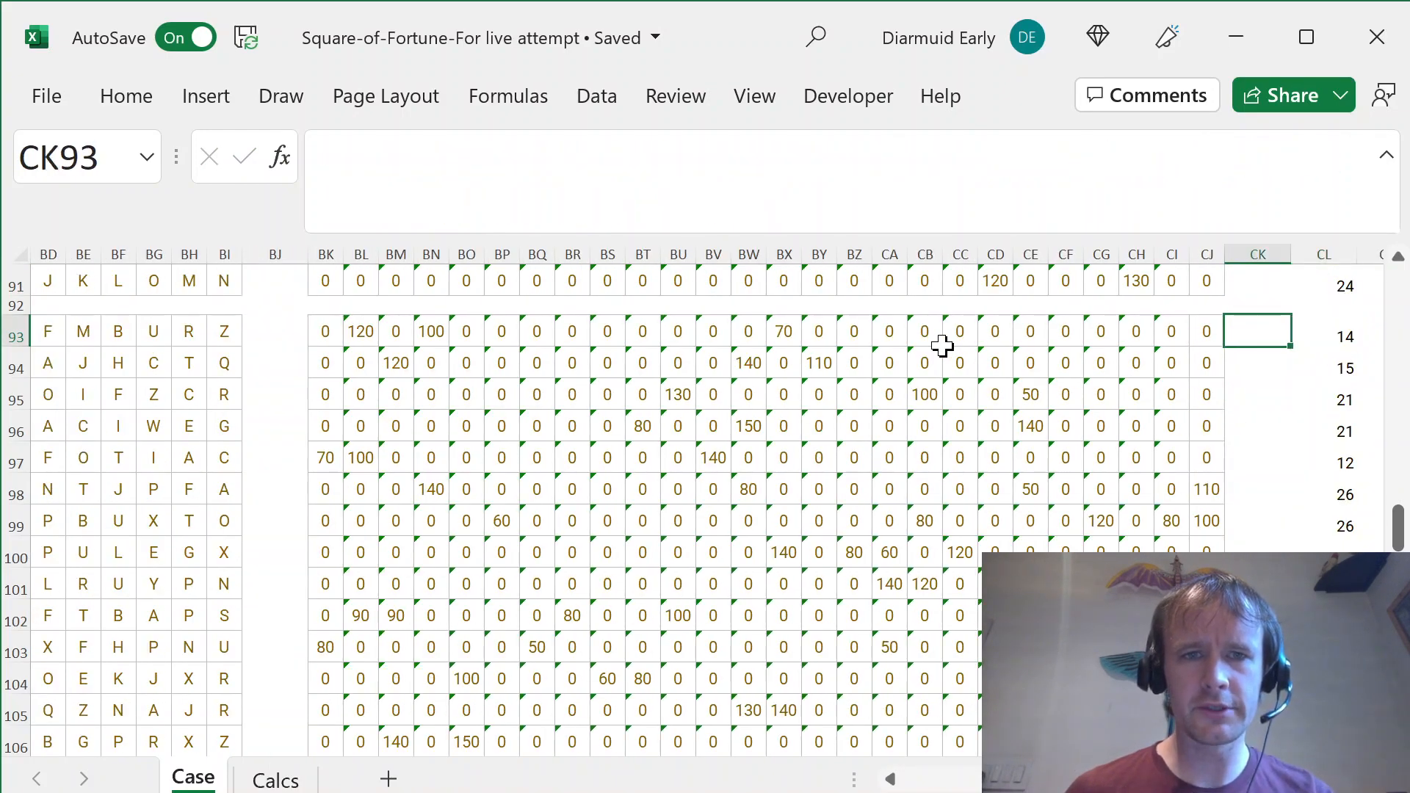
key("Left")
key("ctrl+shift+Left")
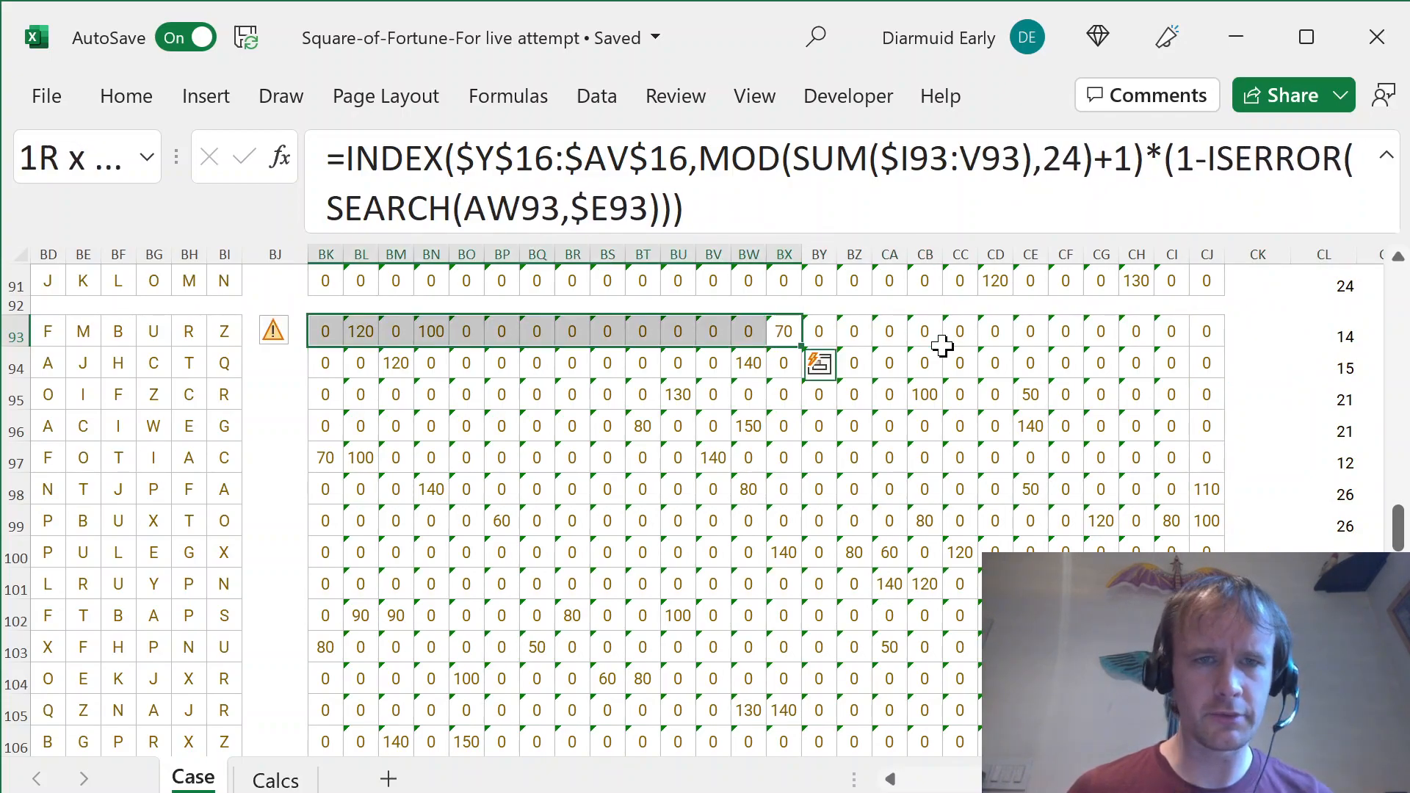
- Check the first scoring spin's formula in BL93 against the AND game's letters and spin strengths from I93
key("ctrl+Left")
key("Right")
key("Right")
key("Right")
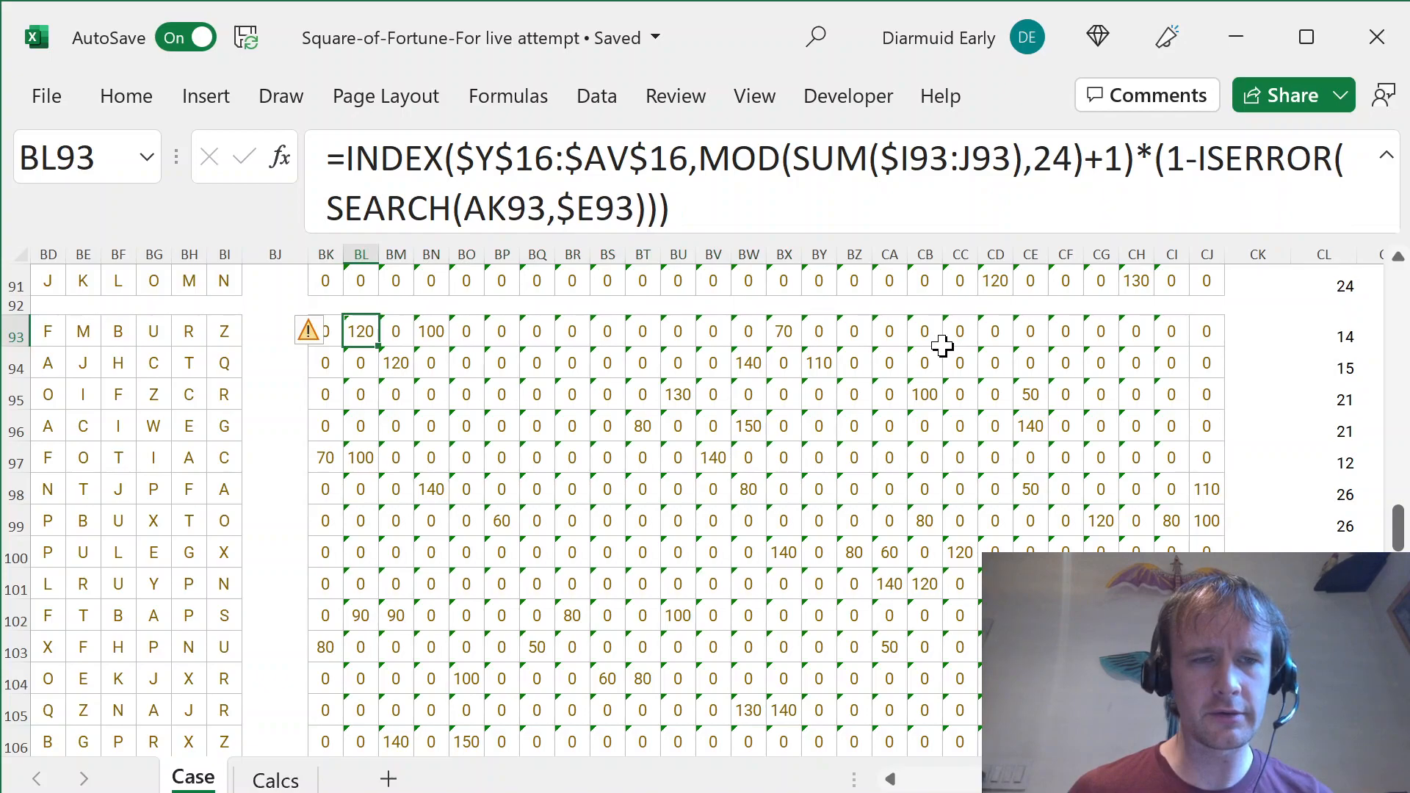
key("ctrl+Left")
key("ctrl+Left")
key("ctrl+Left")
key("ctrl+Left")
key("ctrl+Left")
key("ctrl+Left")
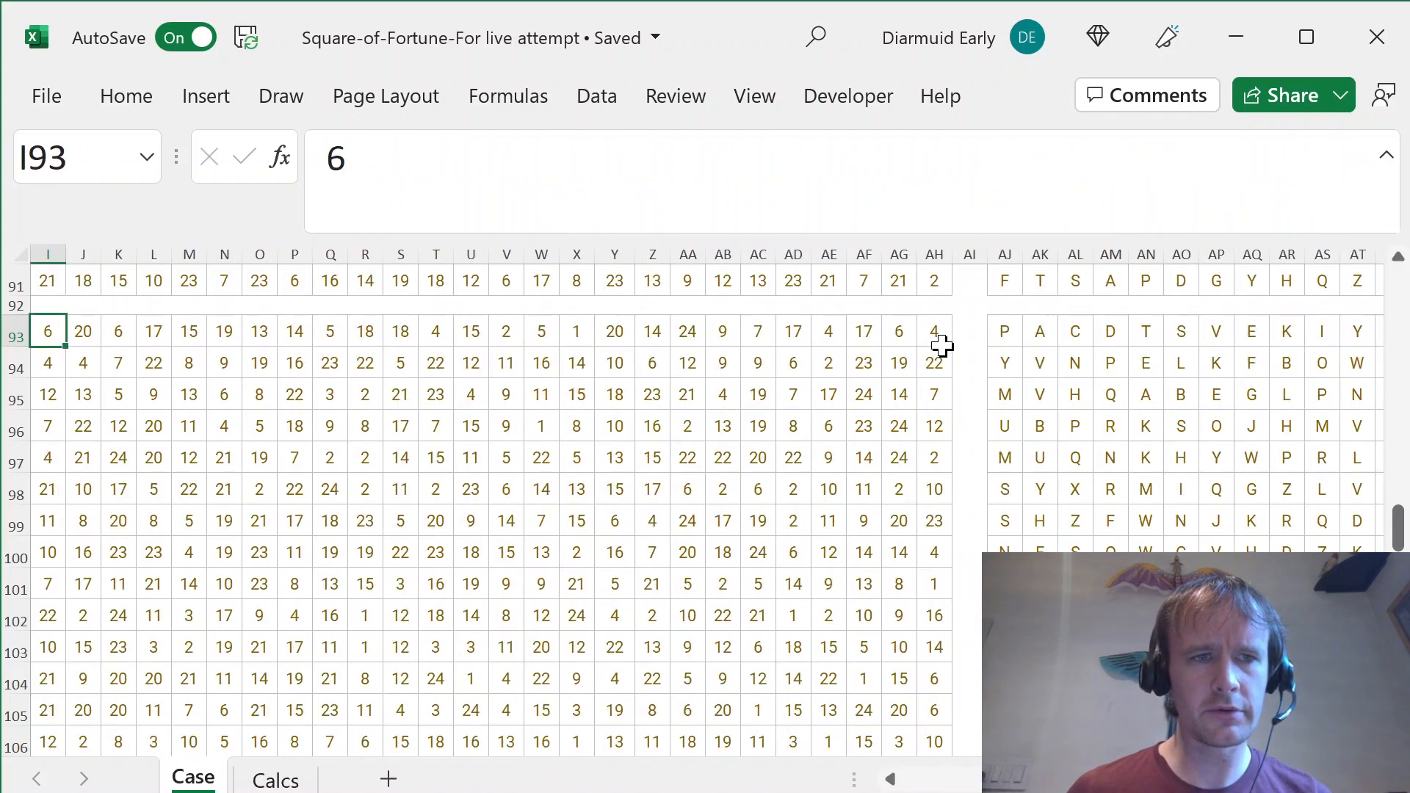
- Make the spin-number range in the G91 sample formula absolute as $I$89:$AH$89
key("ctrl+Right")
key("ctrl+Right")
key("ctrl+Left")
key("F2")
key("Escape")
left_click(560, 280)
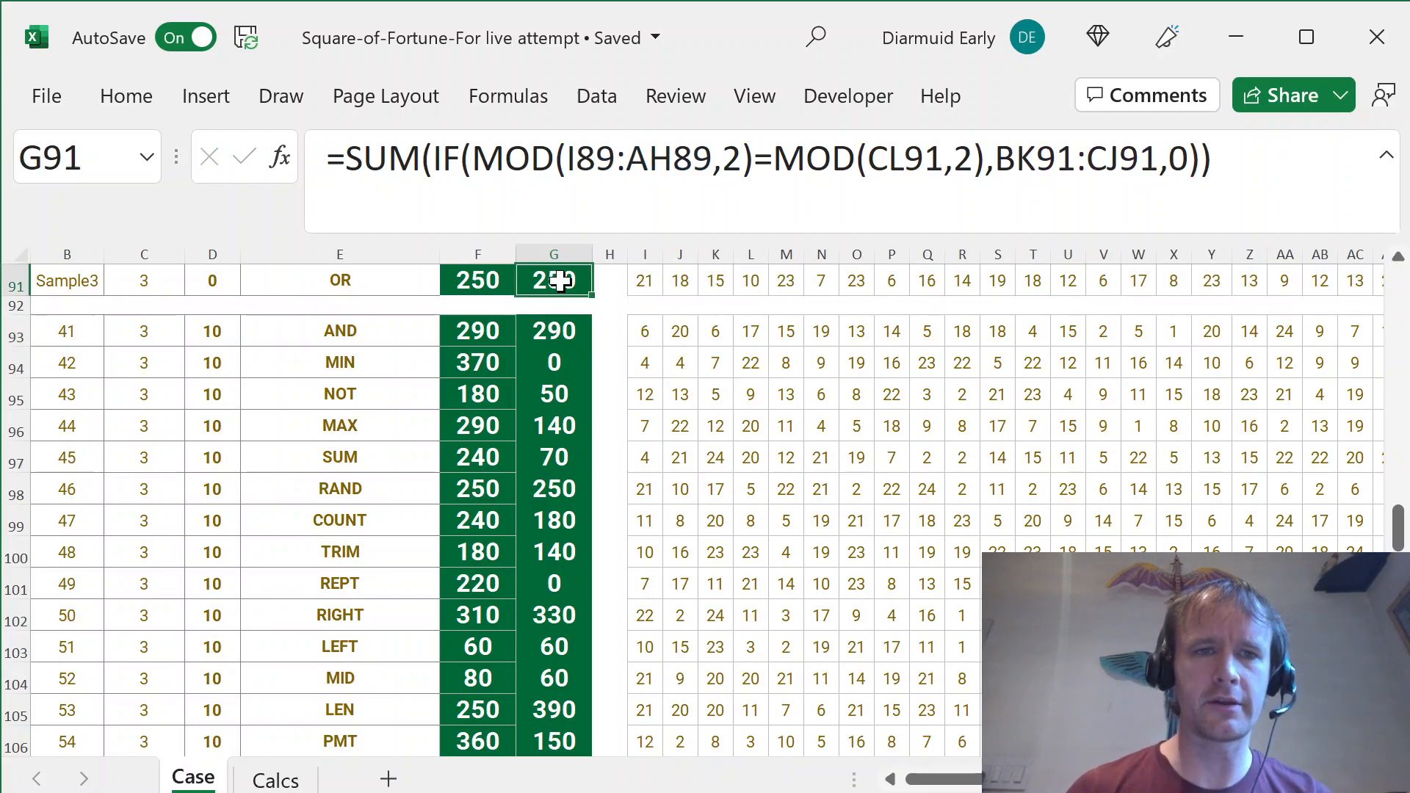
key("Up")
left_click(562, 293)
left_click(615, 159)
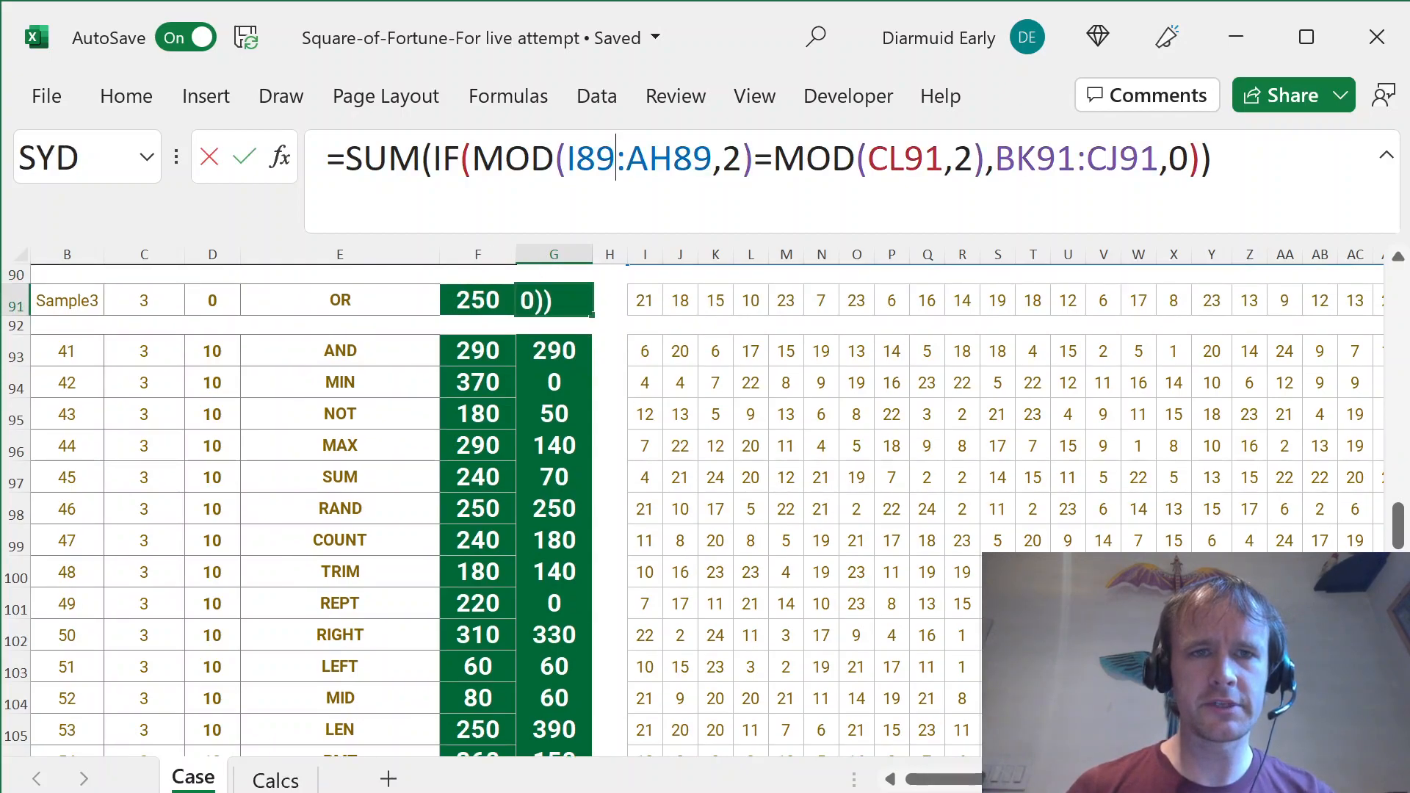
key("F4")
key("ctrl+Return")
- Copy the corrected G91 formula to all Level 3 games in column G from G93 down
key("ctrl+c")
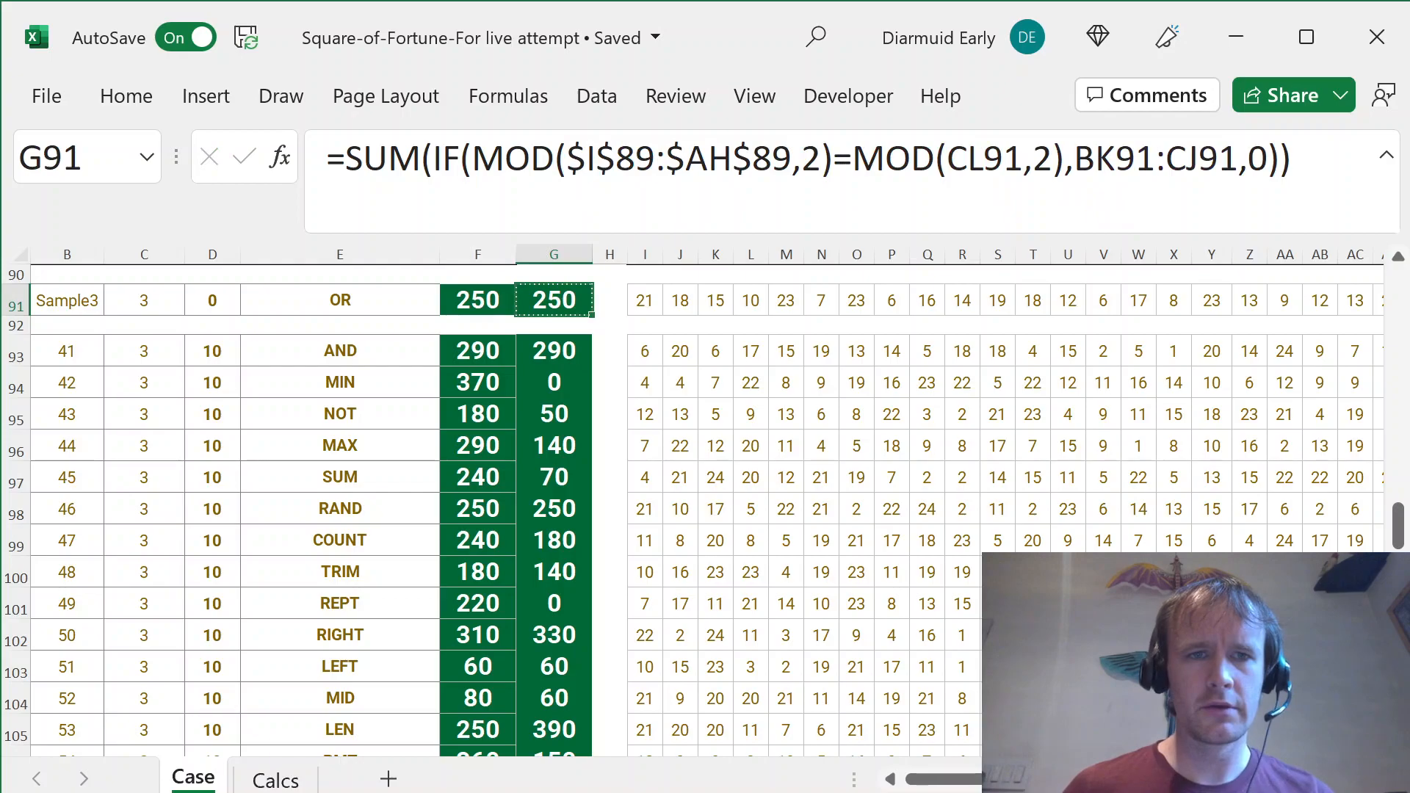
key("Down")
key("Down")
key("ctrl+shift+Down")
key("ctrl+v")
key("Up")
key("Down")
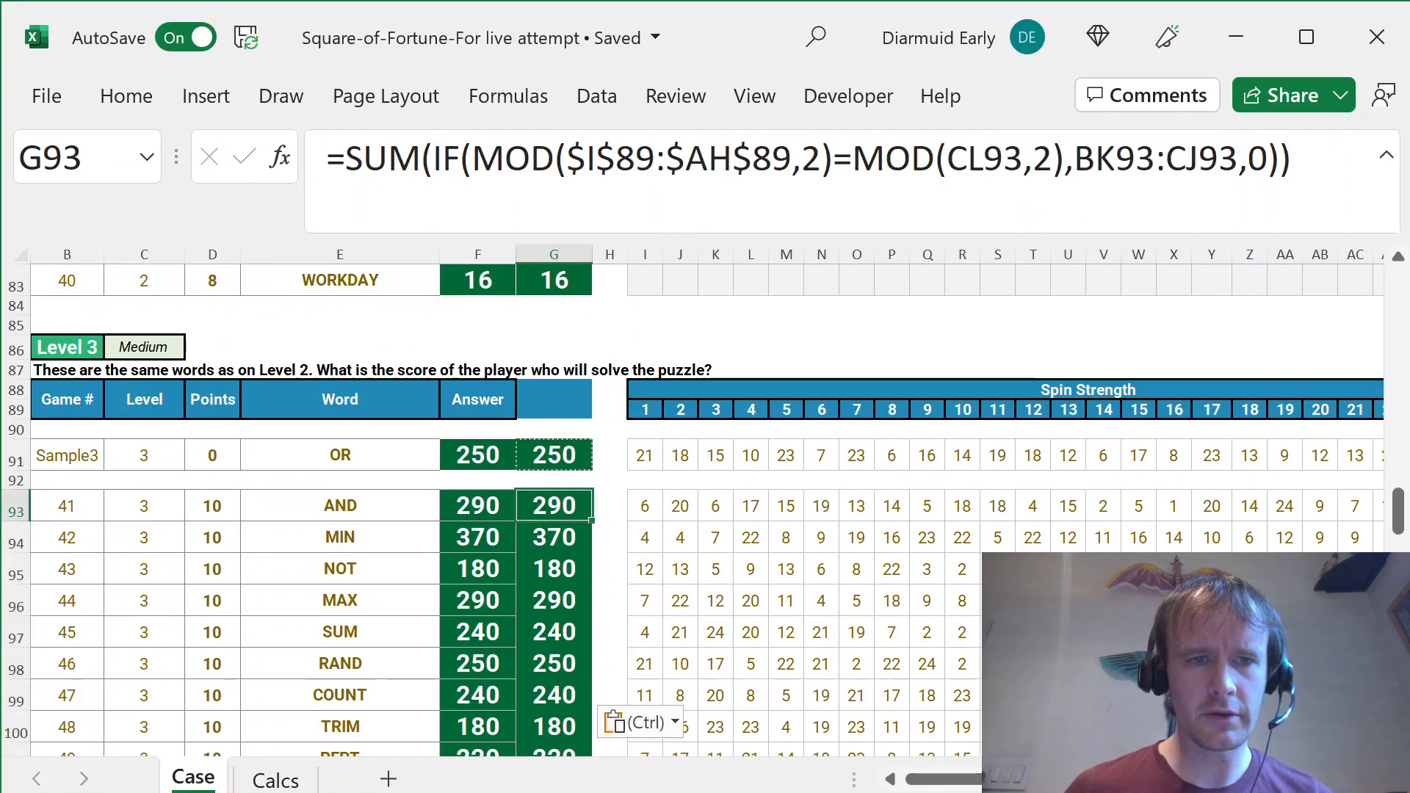
- Compare the last Level 3 answers in columns F and G, and look over the Level 4 question and table
key("ctrl+Down")
key("Down")
key("Down")
key("Down")
key("Down")
key("Down")
key("Down")
key("Down")
key("Down")
key("Down")
key("Down")
key("Down")
key("Down")
key("Down")
key("Down")
key("Down")
key("Down")
key("Down")
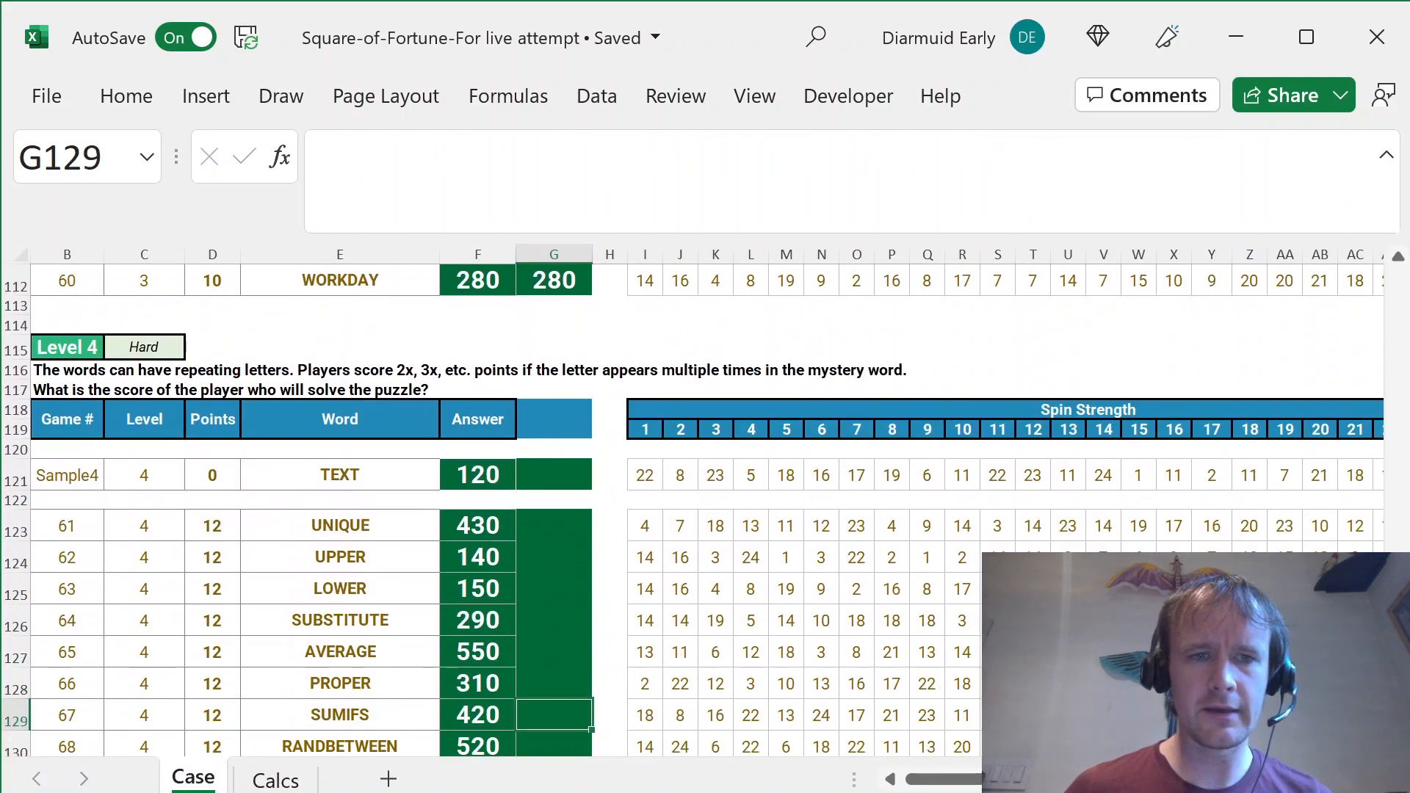
- Review the Level 4 sample game in row 121 across its spin strengths and guessed letters to BI121
key("ctrl+Up")
key("Down")
key("Down")
key("Down")
key("Down")
key("Down")
key("Down")
key("Down")
key("Down")
key("Down")
key("Up")
key("ctrl+Right")
key("ctrl+Right")
key("ctrl+Right")
key("ctrl+Right")
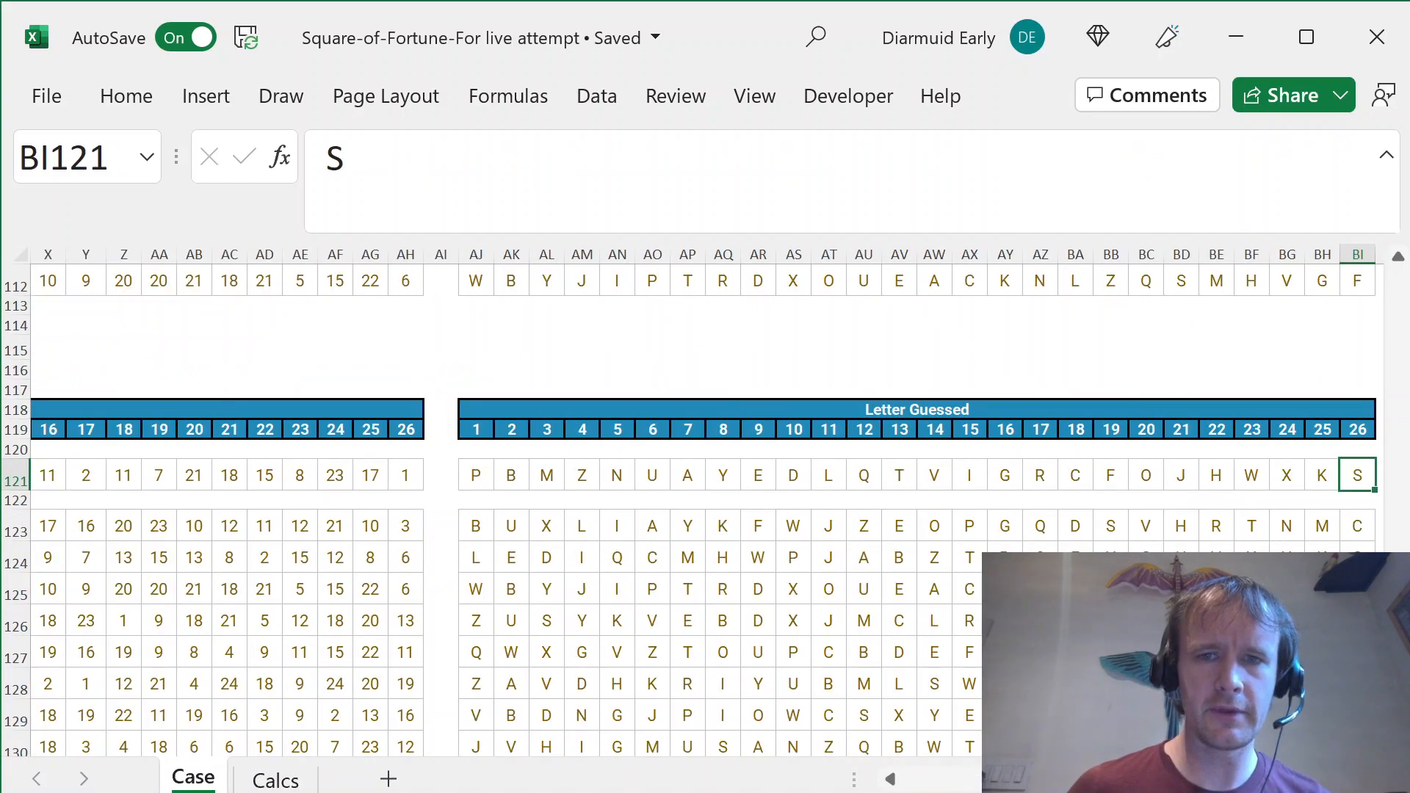
- Inspect the Level 3 spin-scoring formulas in BL112 and BK112
key("ctrl+Right")
key("ctrl+Left")
key("Right")
key("Right")
key("Right")
key("ctrl+Up")
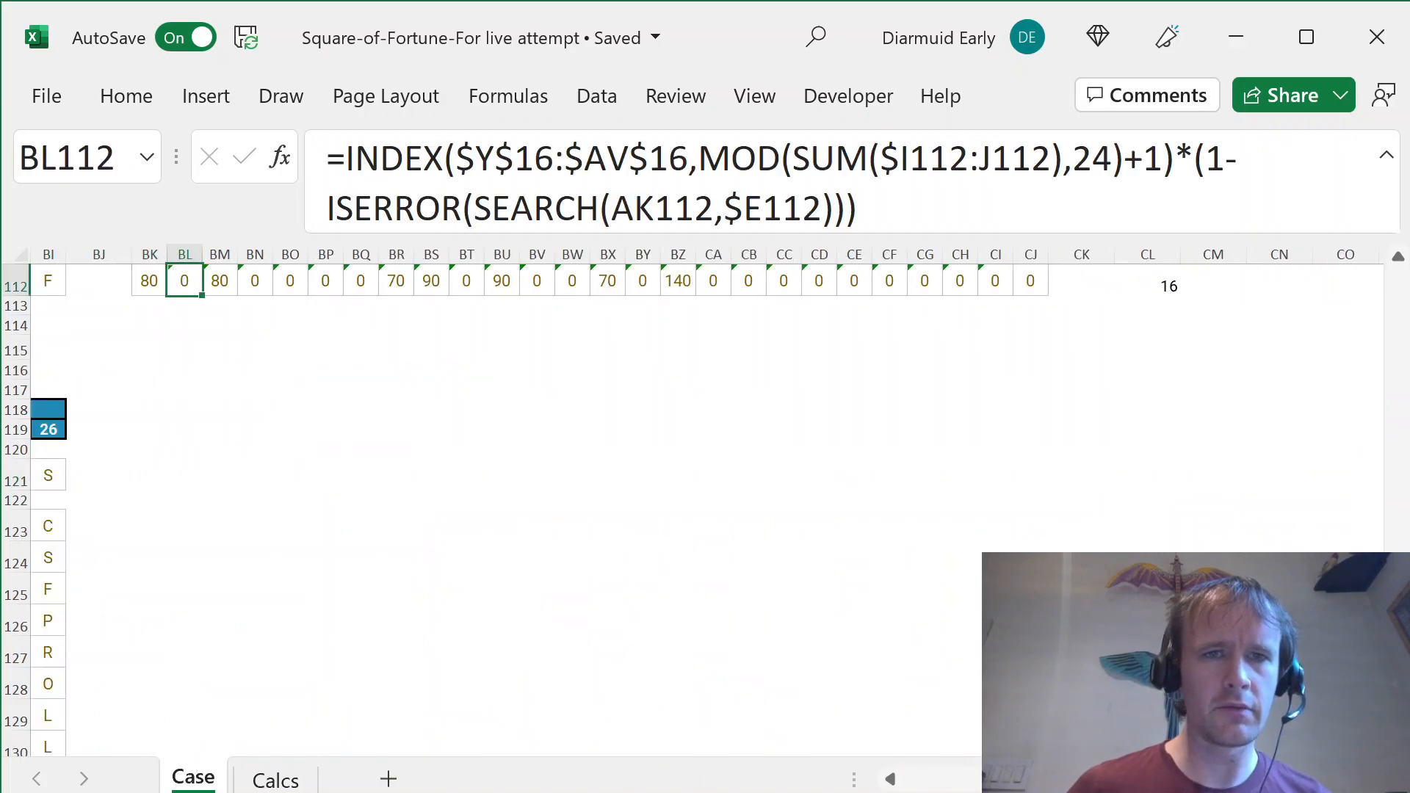
key("Left")
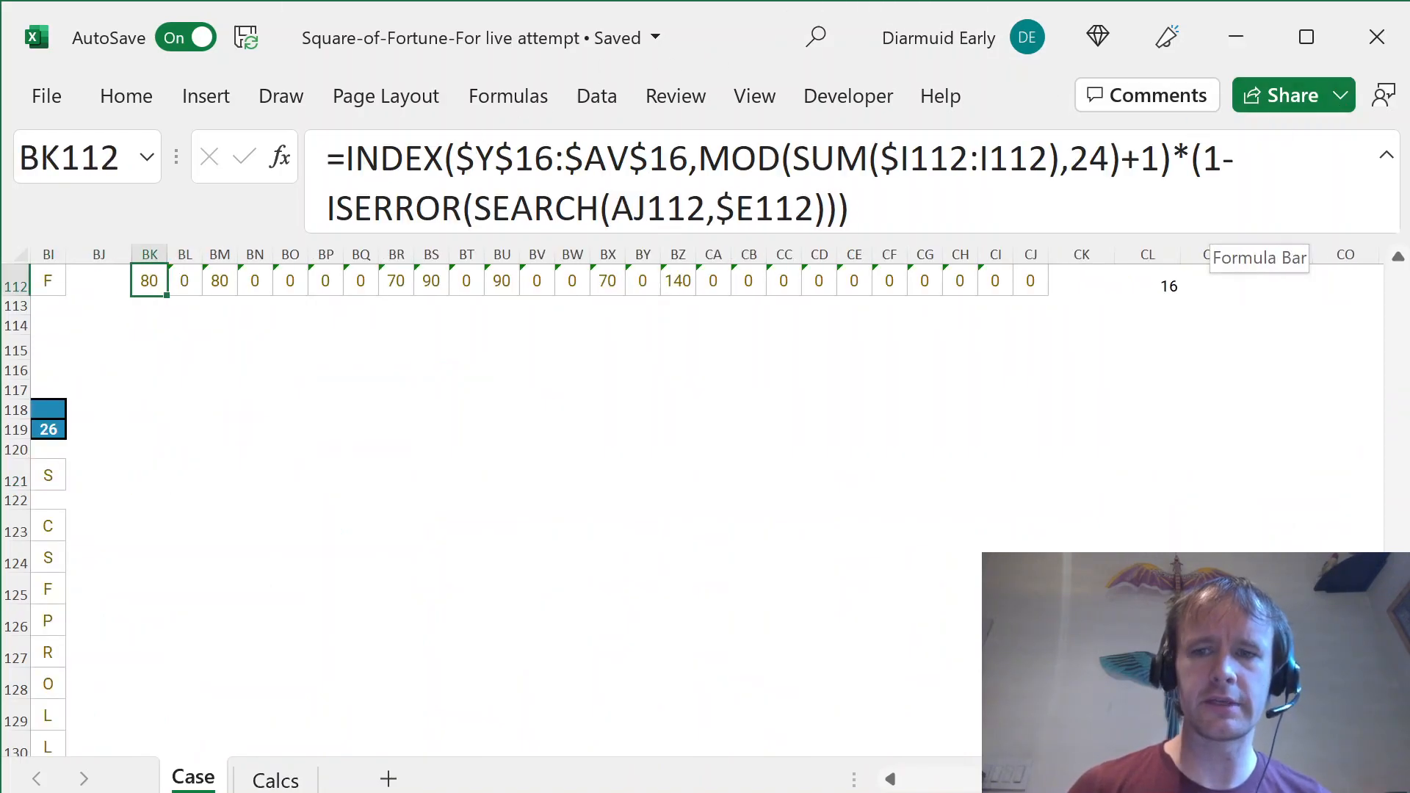
- Go through the Level 4 UPPER game's row from the empty helper area back to its linked answer in F124
key("Down")
key("Down")
key("Down")
key("Down")
key("Down")
key("Down")
key("Down")
key("Down")
key("Down")
key("Down")
key("Down")
key("Down")
key("Left")
key("Left")
key("ctrl+Left")
key("ctrl+Left")
key("ctrl+Left")
key("ctrl+Left")
key("ctrl+Left")
key("ctrl+Left")
key("Right")
key("Right")
key("Right")
key("Right")
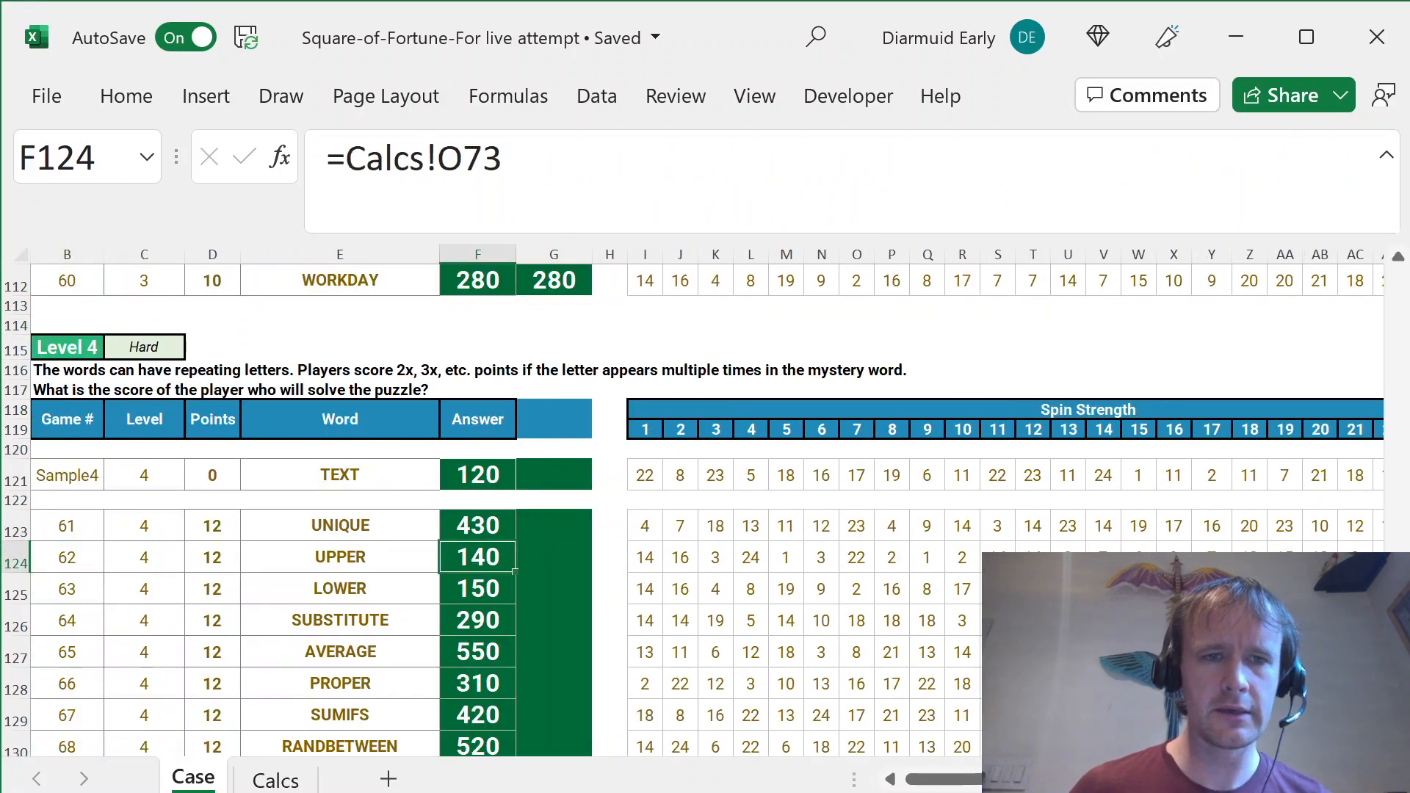
- Examine the Level 5 sample game in row 152 across its spins and guessed letters to the empty helper area at BK152
key("ctrl+Down")
key("ctrl+Down")
key("ctrl+Down")
key("ctrl+Down")
key("ctrl+Up")
key("ctrl+Right")
key("ctrl+Right")
key("Right")
key("ctrl+Right")
key("ctrl+Right")
key("Right")
key("Right")
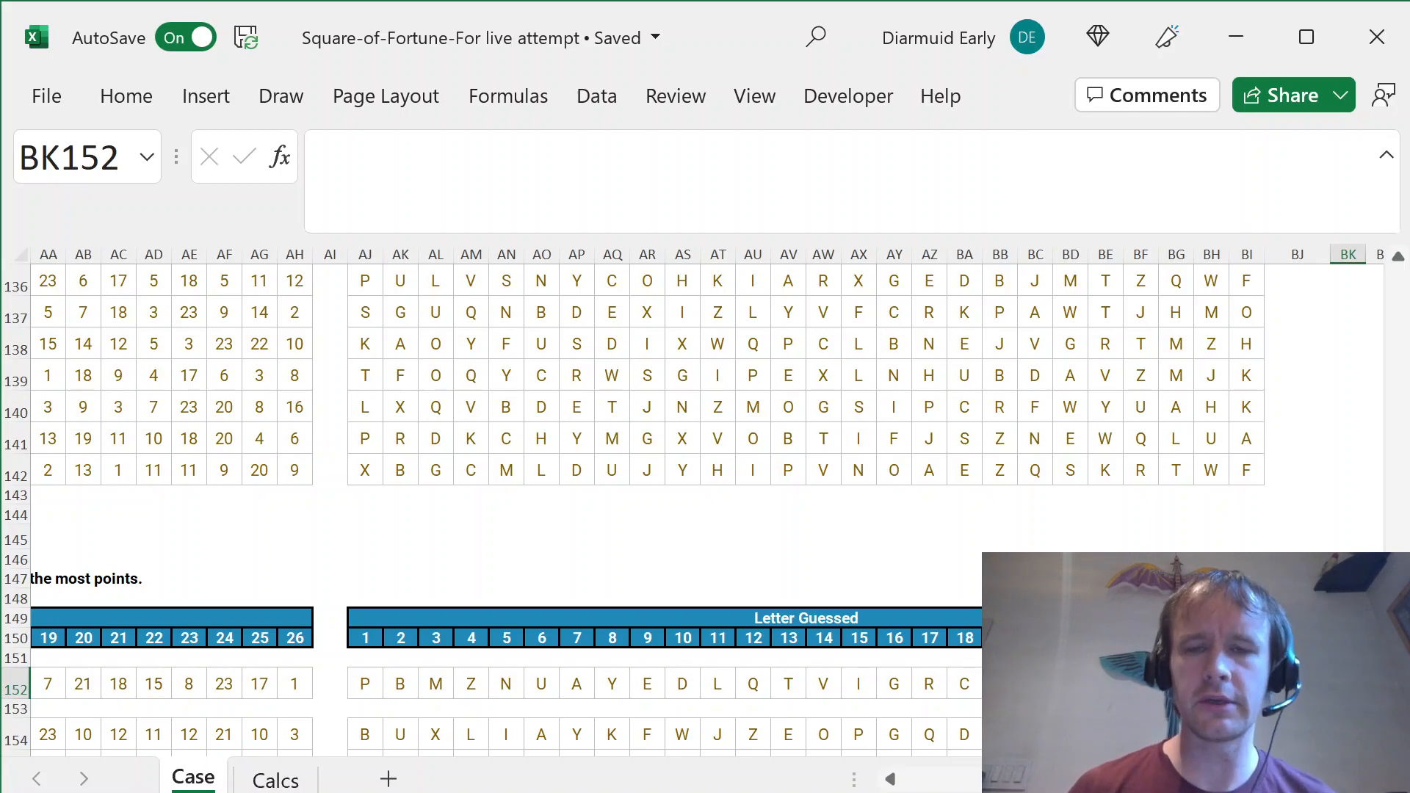
- Compare the Level 5 turn numbers from AJ150 with the Calcs sheet's Player column I6:I31 and points summary K1:M4
left_click(355, 629)
key("ctrl+shift+Right")
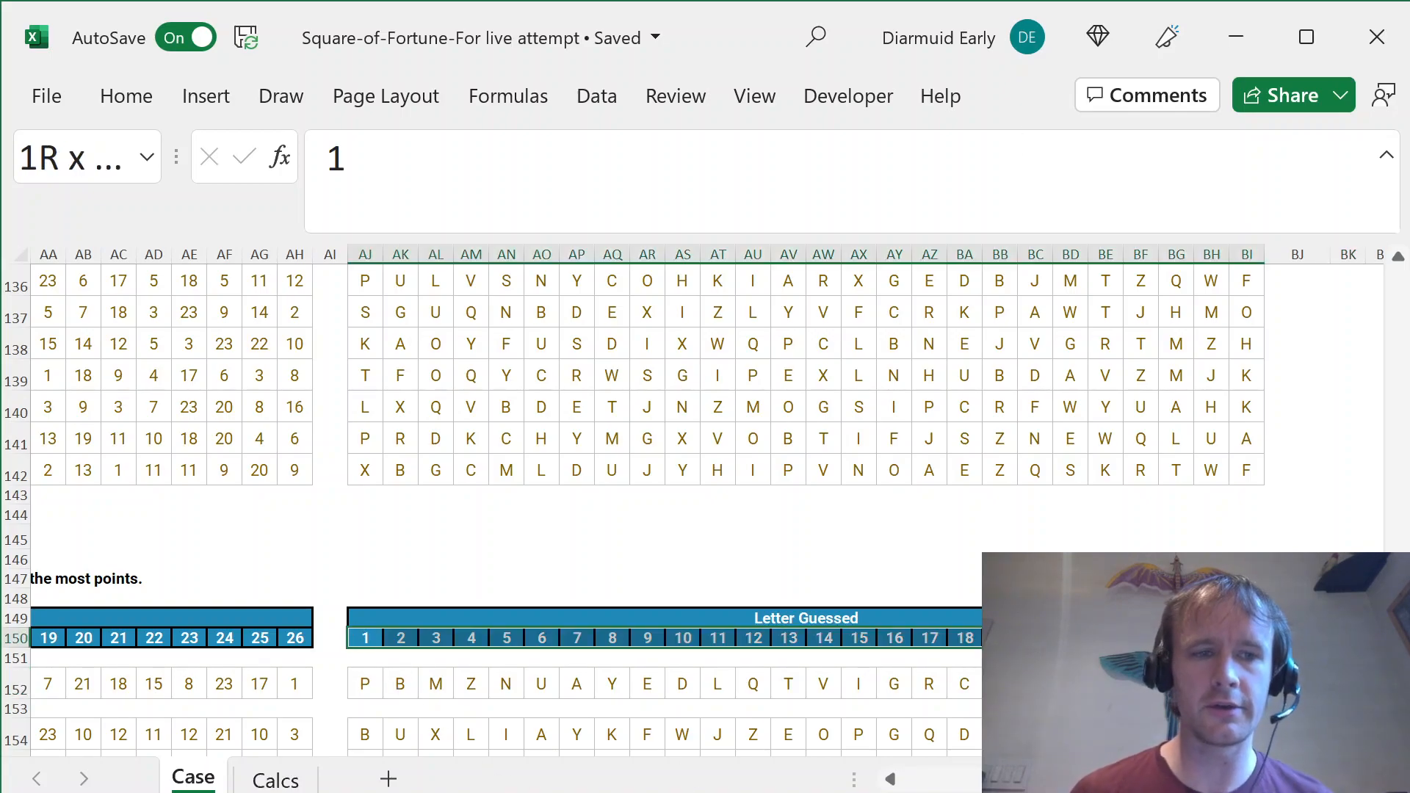
key("ctrl+Page_Down")
left_click(742, 472)
key("Up")
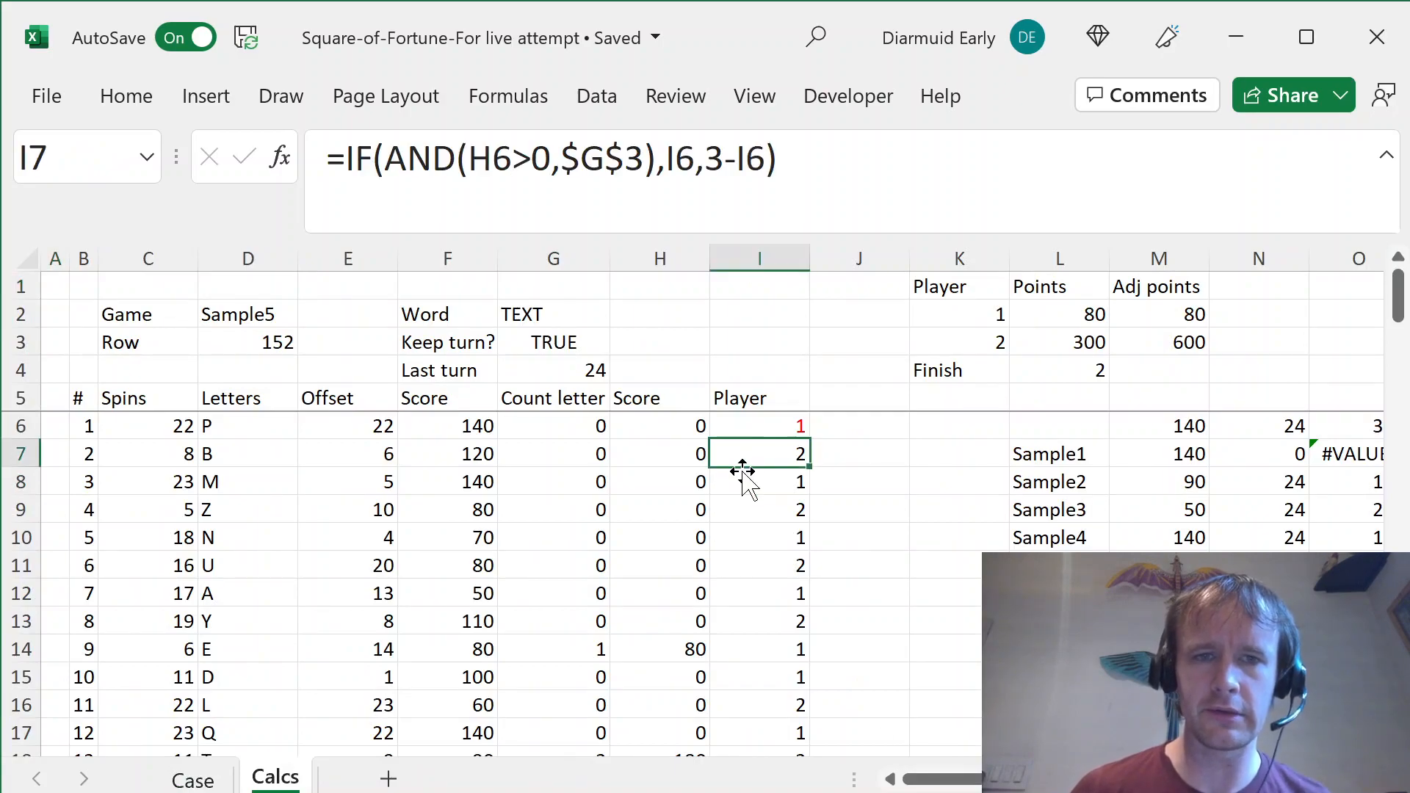
key("ctrl+shift+Down")
key("ctrl+Page_Up")
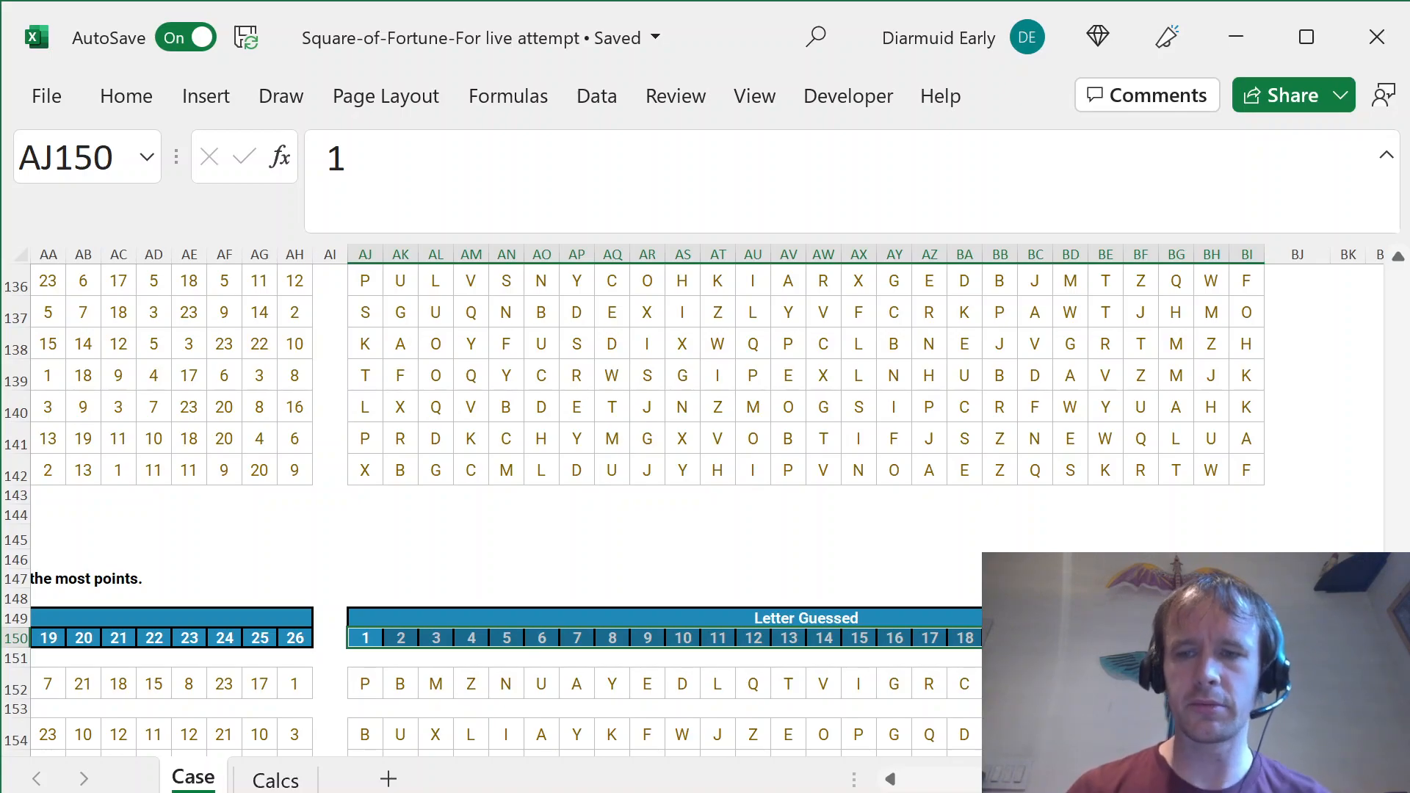
key("ctrl+Page_Down")
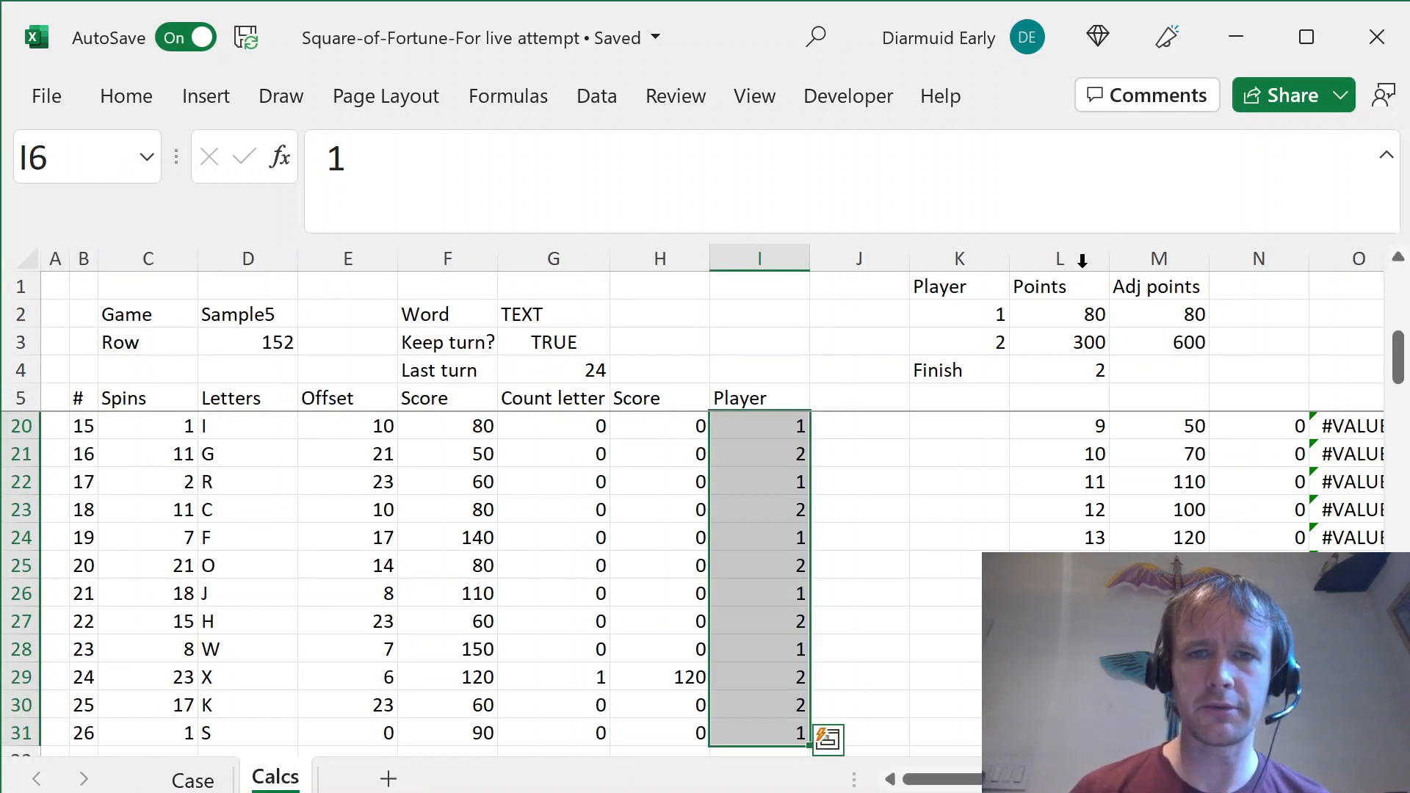
left_click_drag(982, 283, 1161, 371)
key("ctrl+Page_Up")
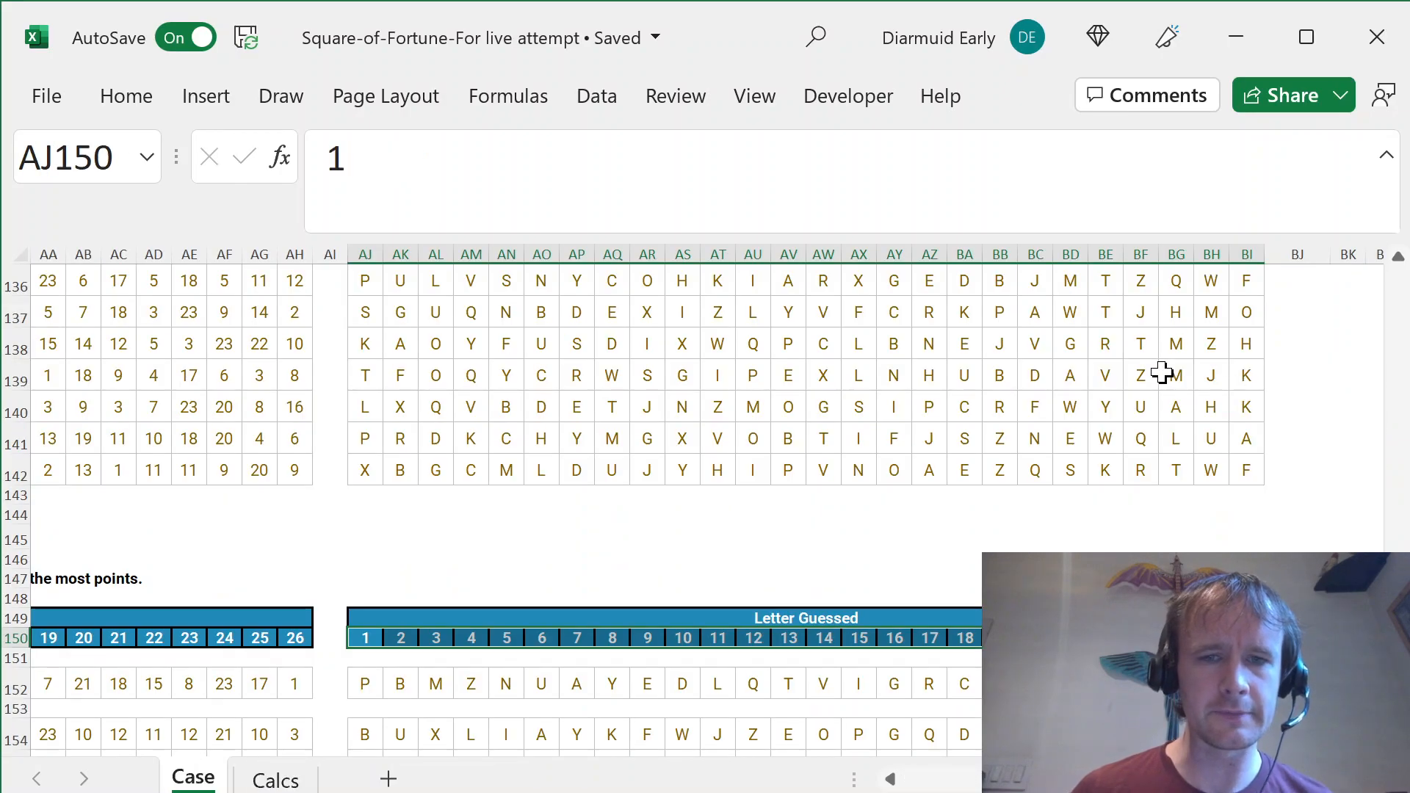
- Review the linked Level 5 answers in column F down to game 99
key("ctrl+Left")
key("ctrl+Left")
key("ctrl+Left")
key("Right")
key("Down")
key("Down")
key("Down")
key("Down")
key("Down")
key("Down")
key("Down")
key("Down")
key("Down")
key("Down")
key("Down")
key("Down")
key("Down")
key("Down")
key("Down")
key("Down")
key("Down")
key("Down")
key("Down")
key("Down")
key("Down")
key("Down")
key("Down")
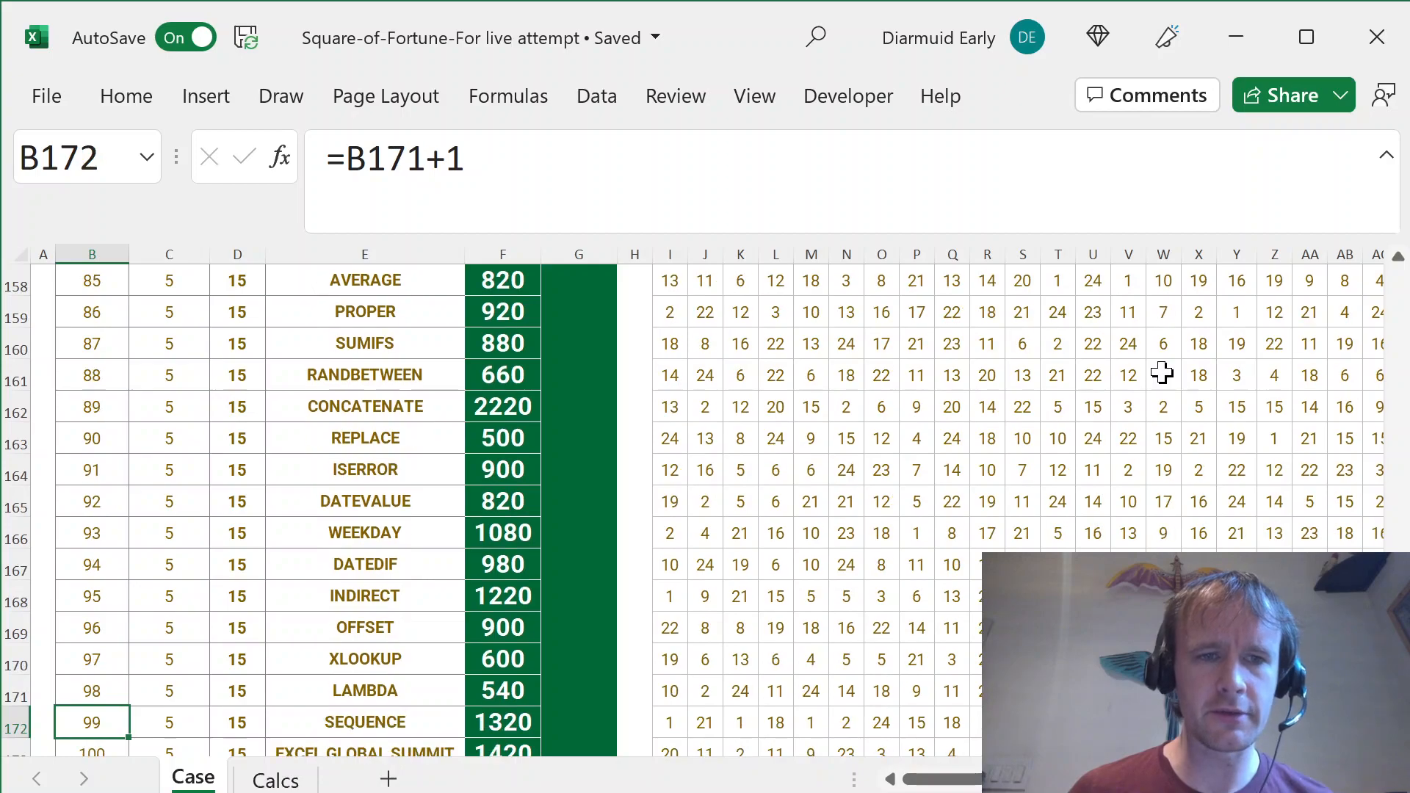
- Look over the Case sheet from the instructions and section checks through the Level 1 and Level 2 answers
key("ctrl+Home")
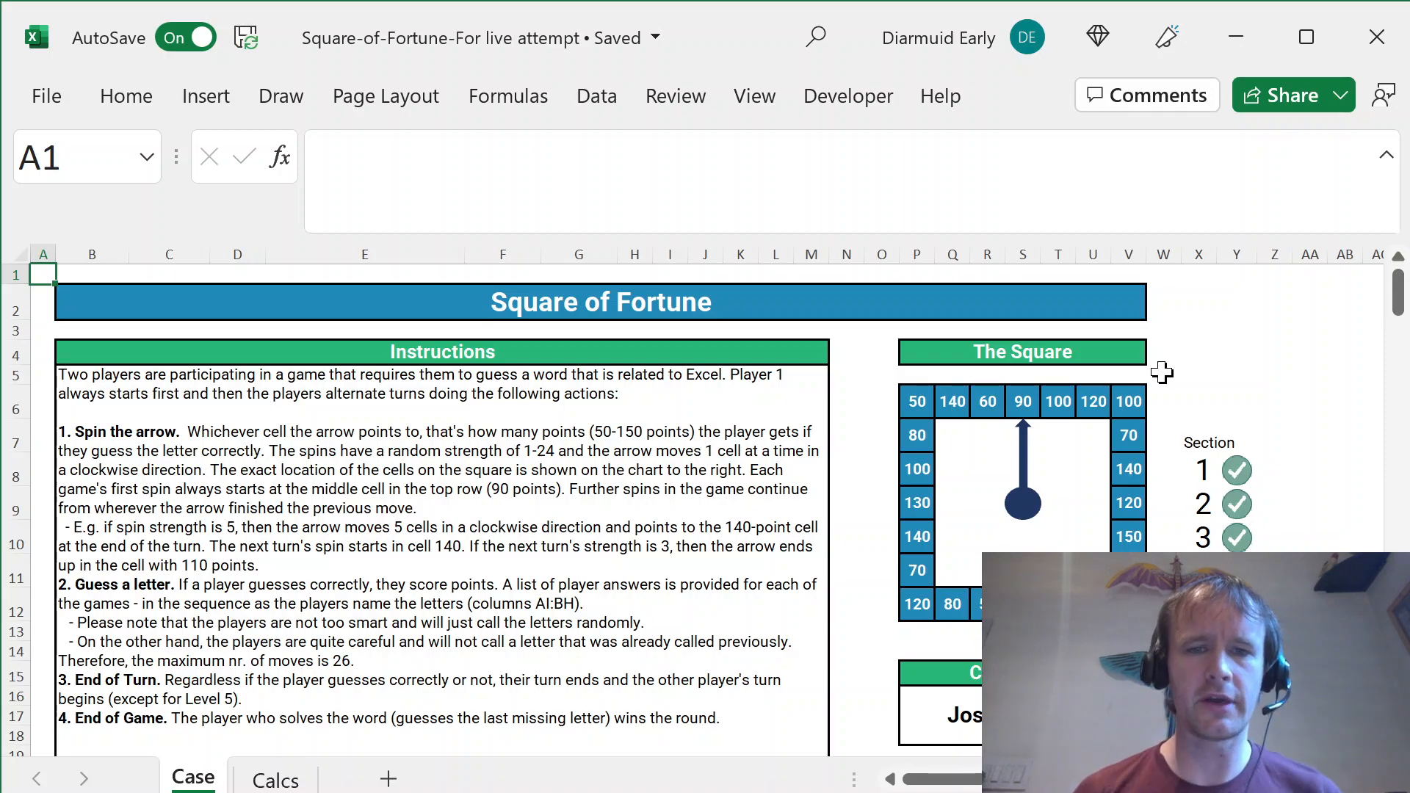
key("Page_Down")
key("Page_Down")
key("Page_Down")
key("Page_Down")
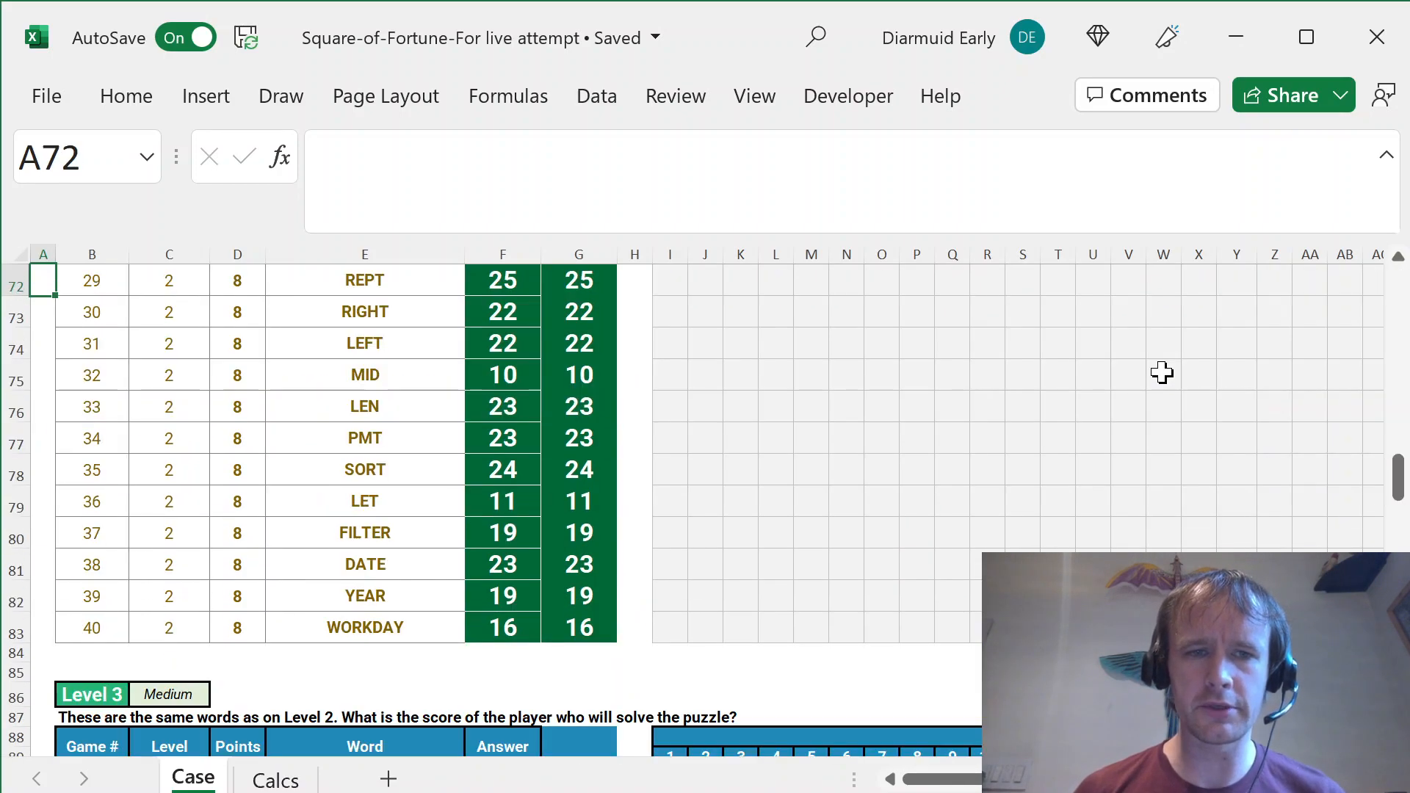
key("Page_Up")
key("Page_Up")
- Look over the Calcs sheet's single-game model and points summary from its first cell, and return to the Case sheet
key("ctrl+Page_Down")
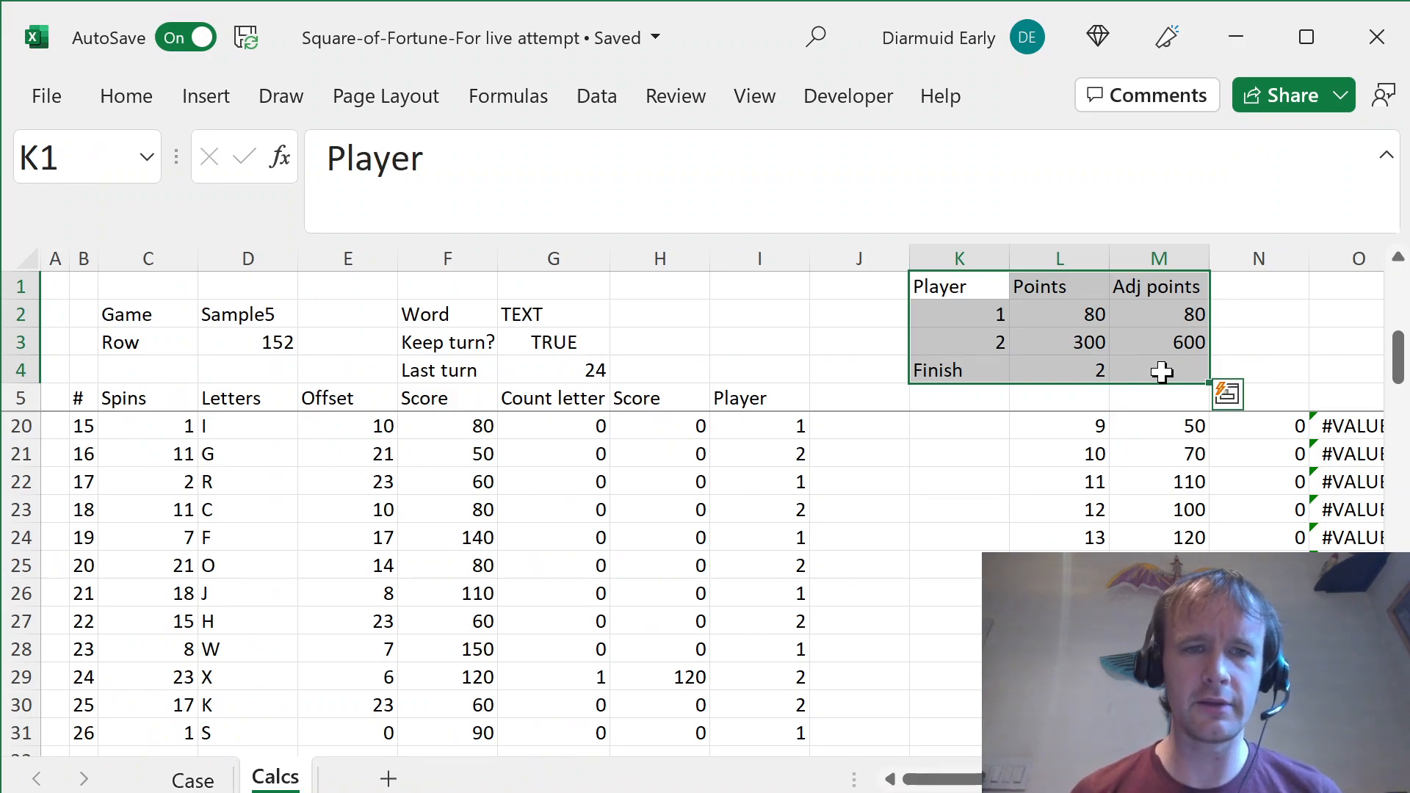
key("Home")
key("Down")
key("Down")
key("Right")
key("ctrl+Left")
key("ctrl+Up")
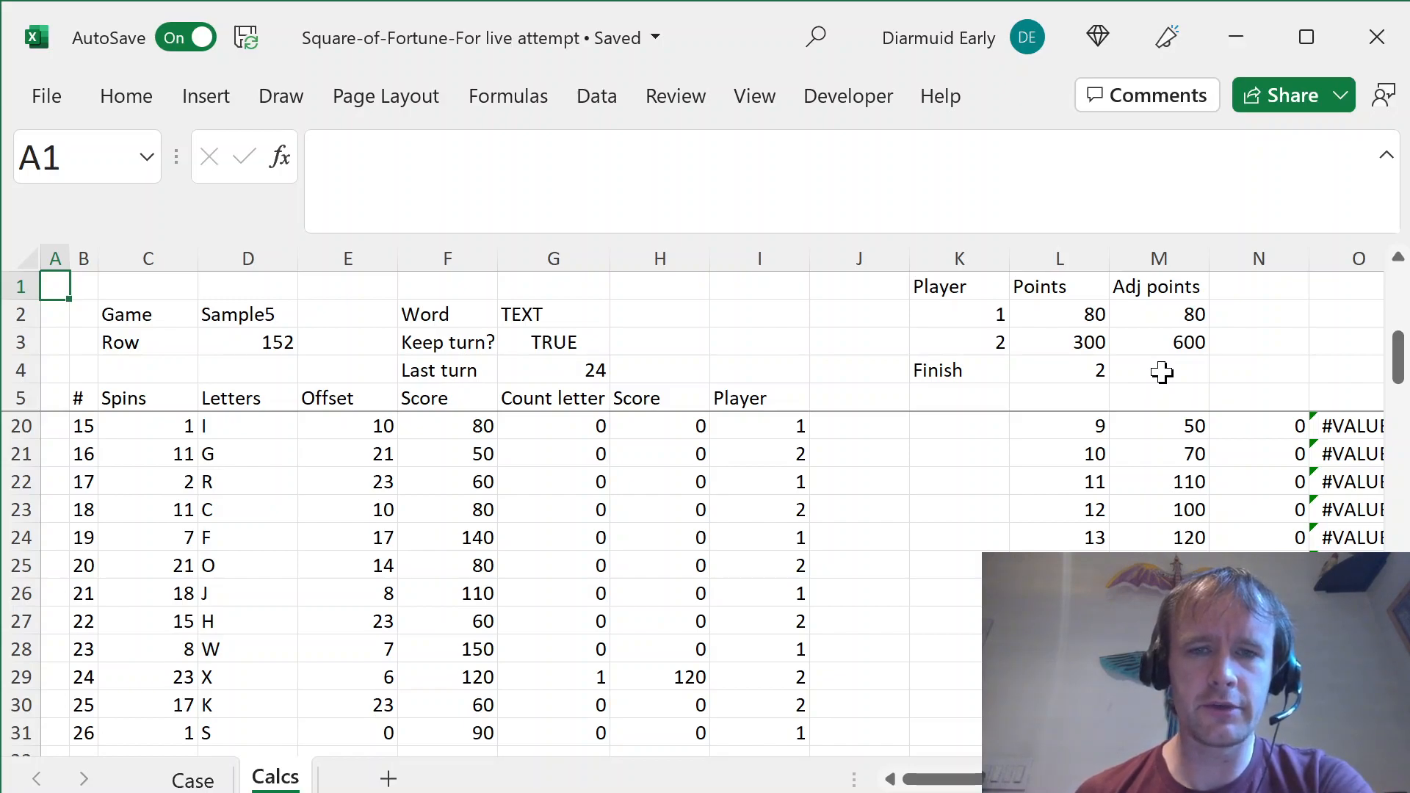
left_click(194, 780)
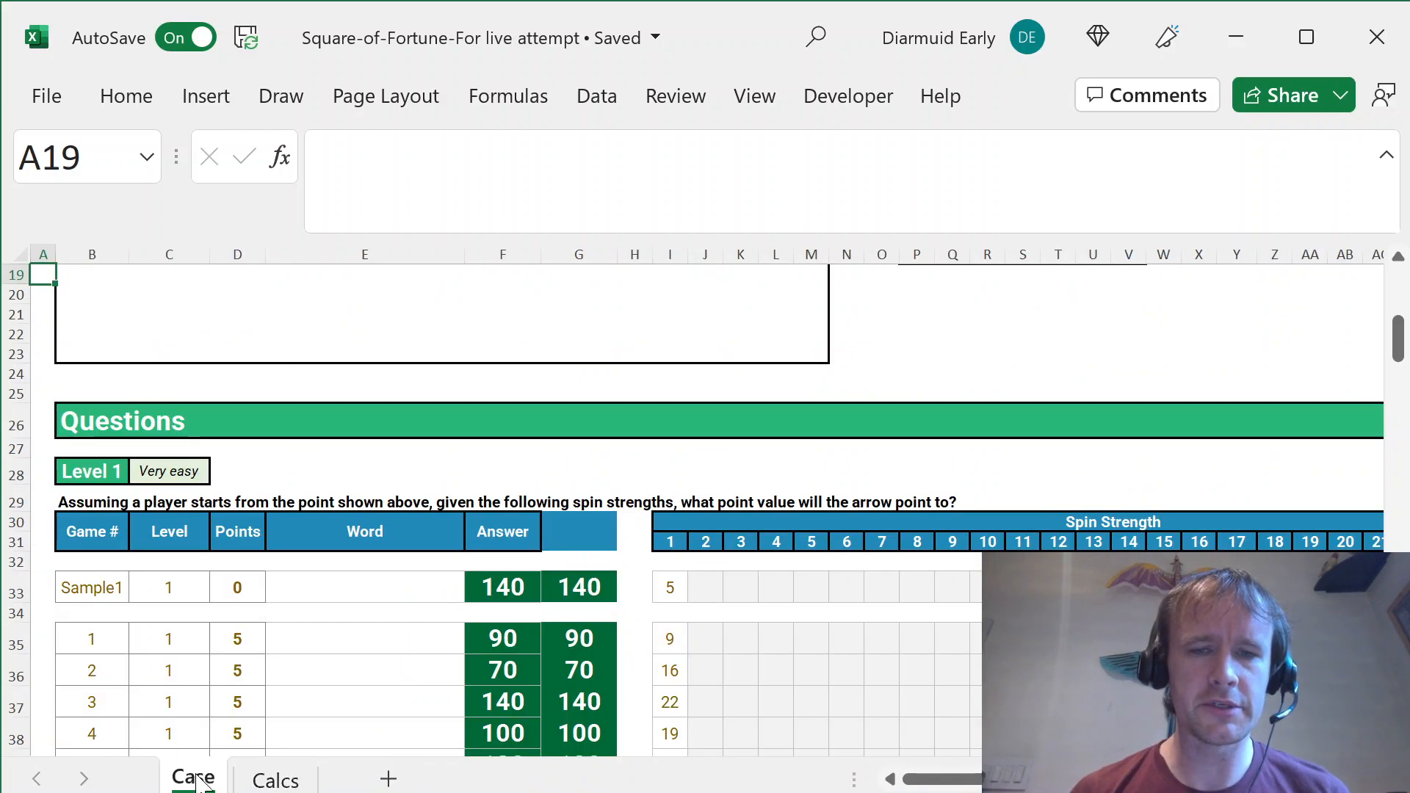